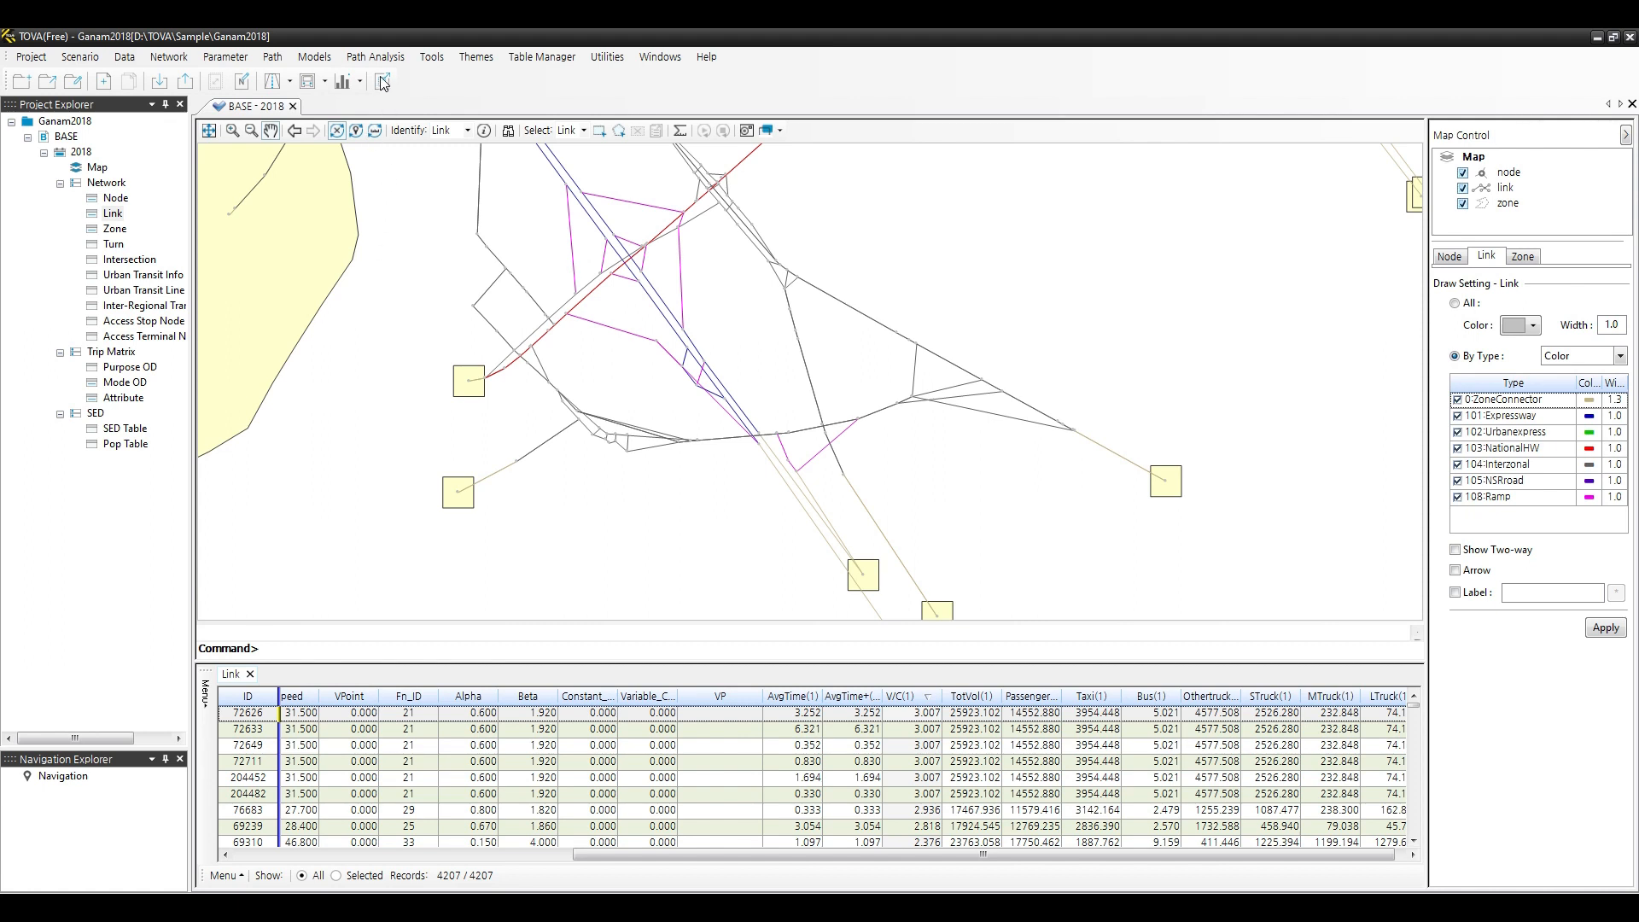
Start a Scale link theme on the TotVol(1) column and set its color to red.
{"action": "left_click", "coordinate": [476, 57]}
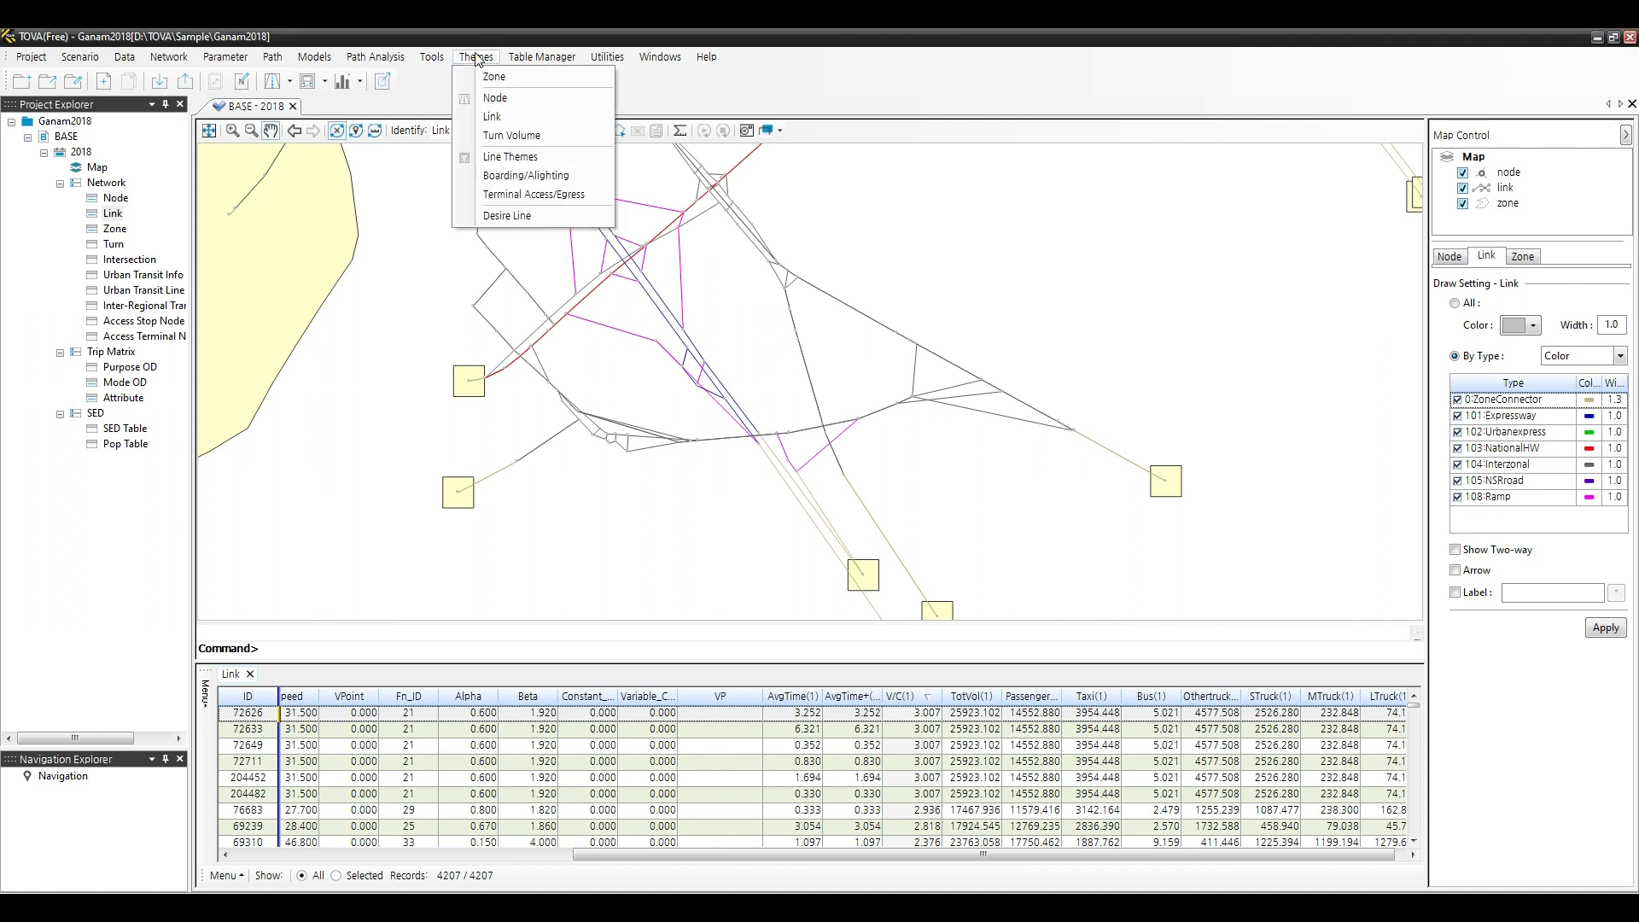
{"action": "left_click", "coordinate": [493, 117]}
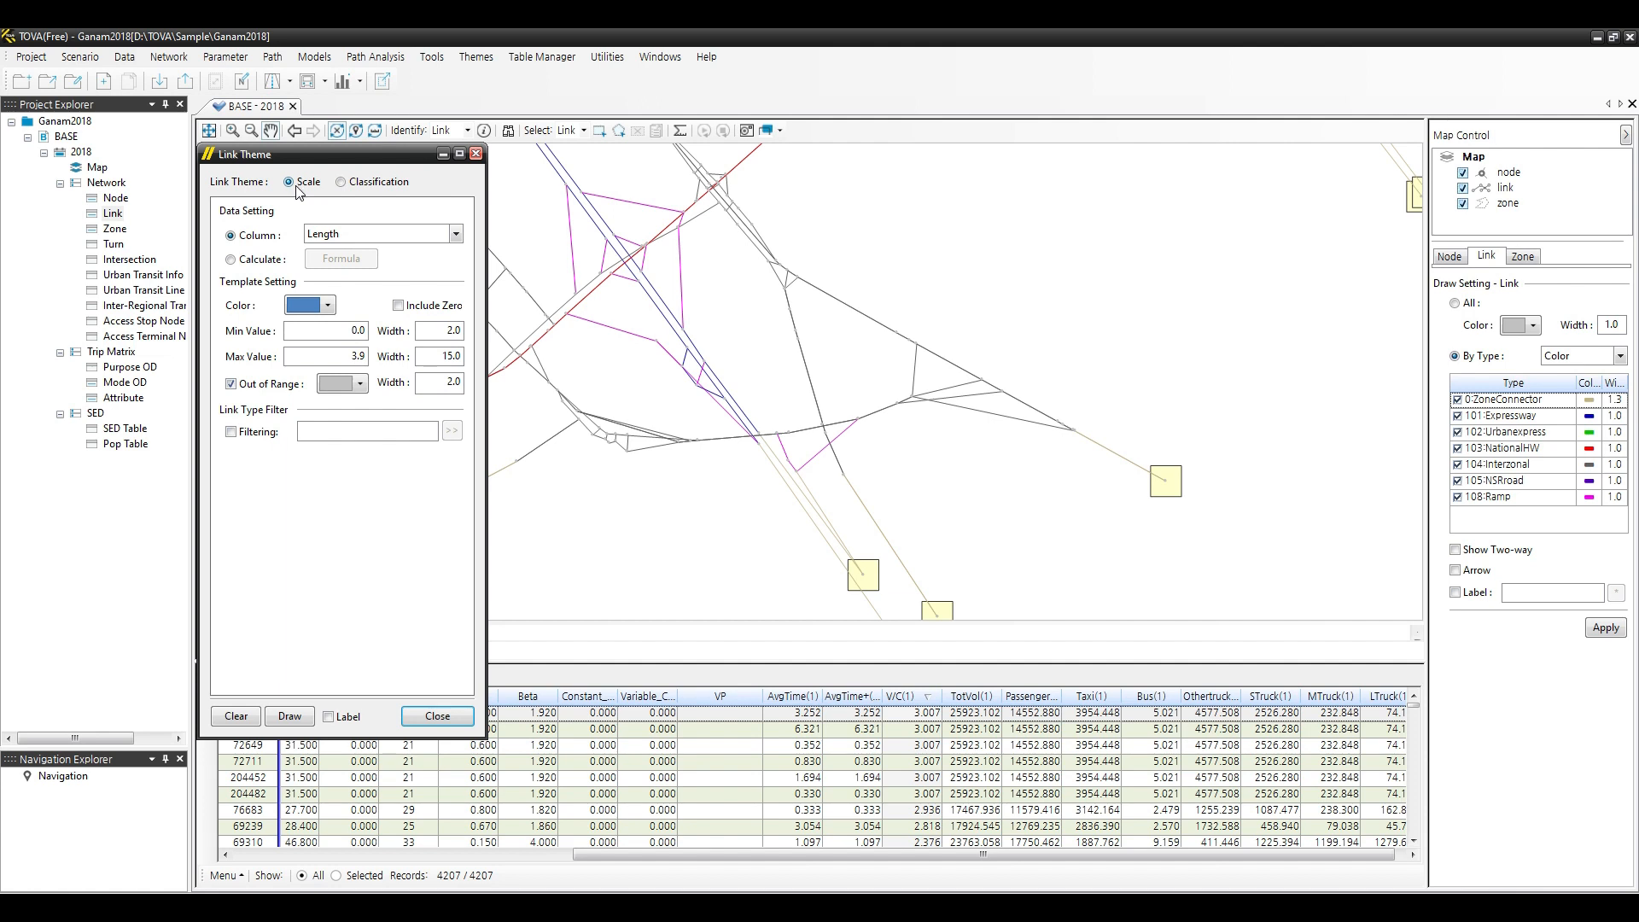
{"action": "left_click", "coordinate": [397, 236]}
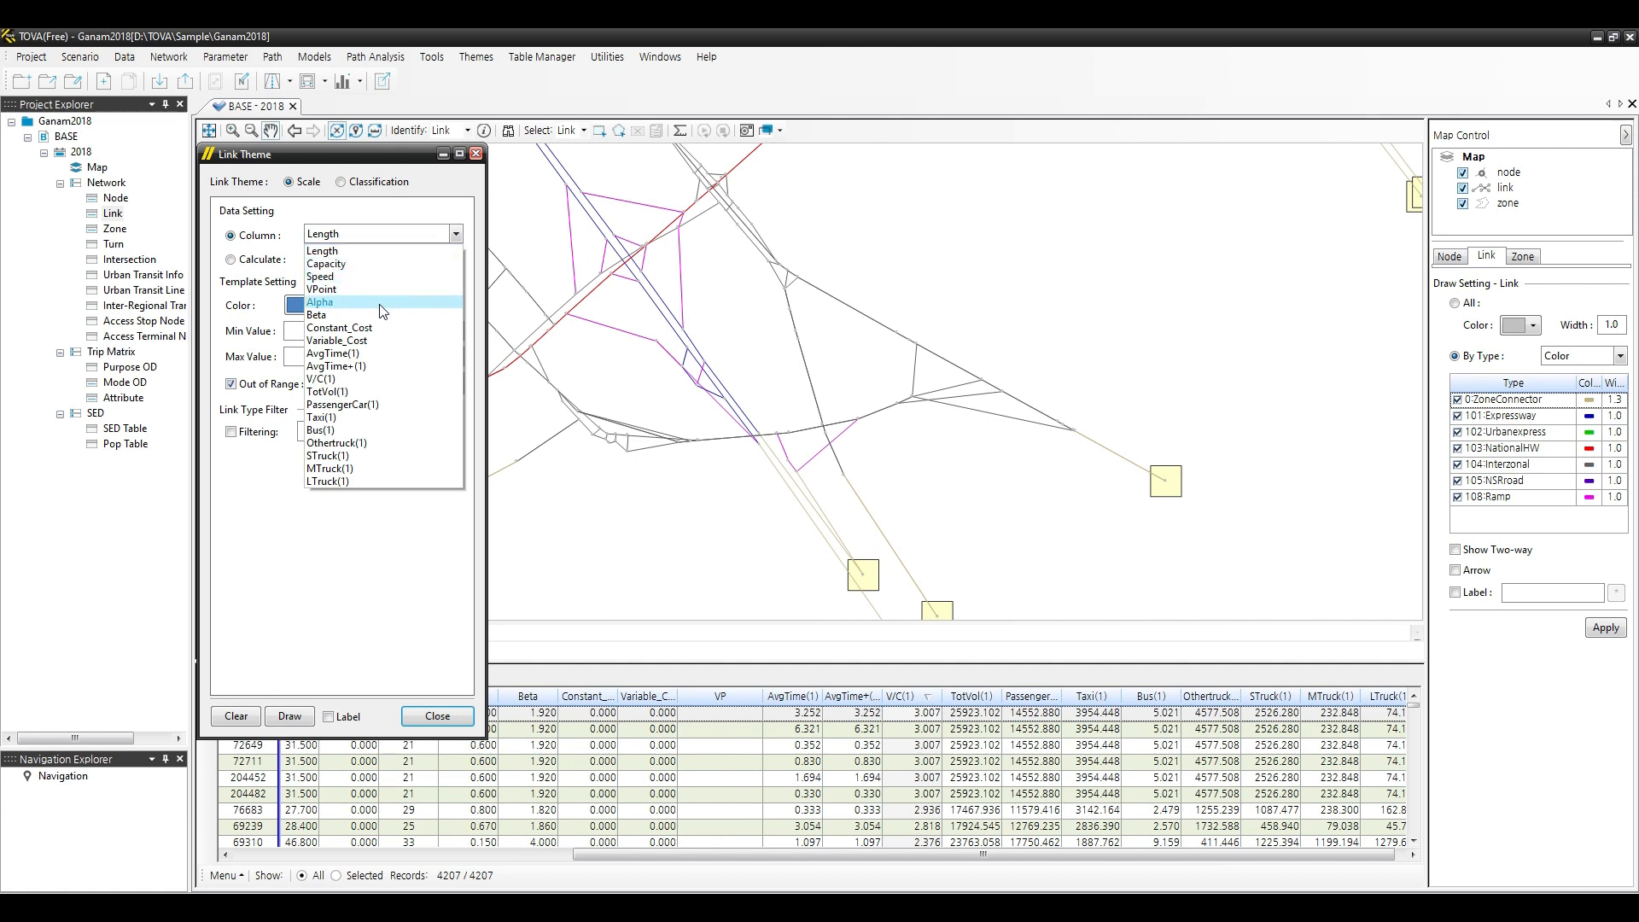
{"action": "left_click", "coordinate": [342, 392]}
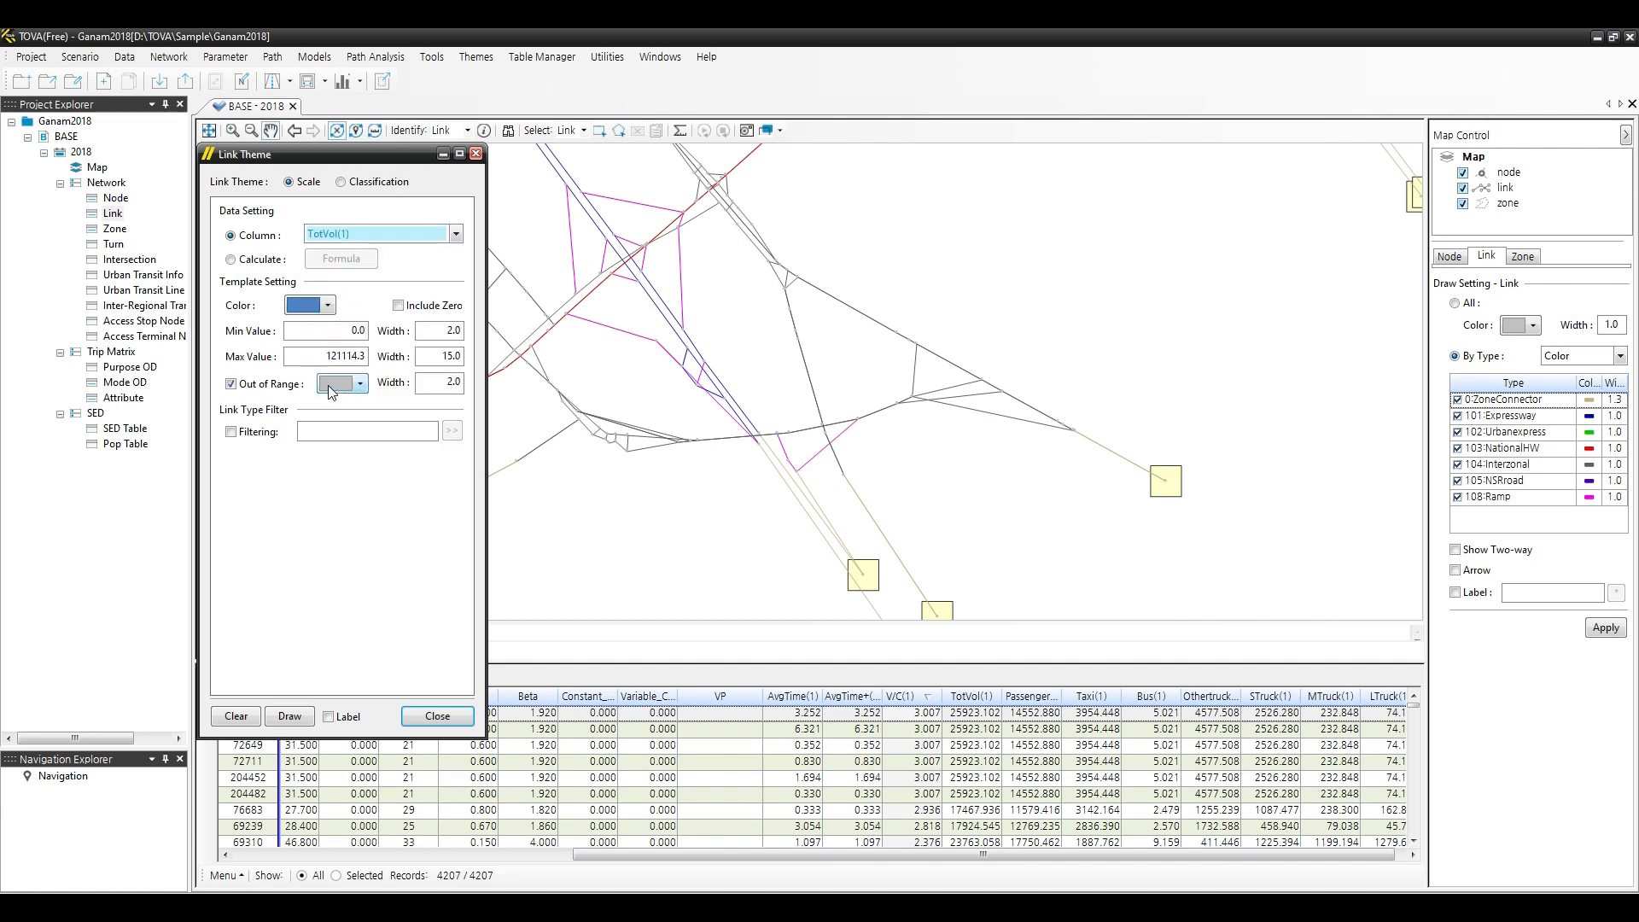
{"action": "left_click", "coordinate": [301, 309]}
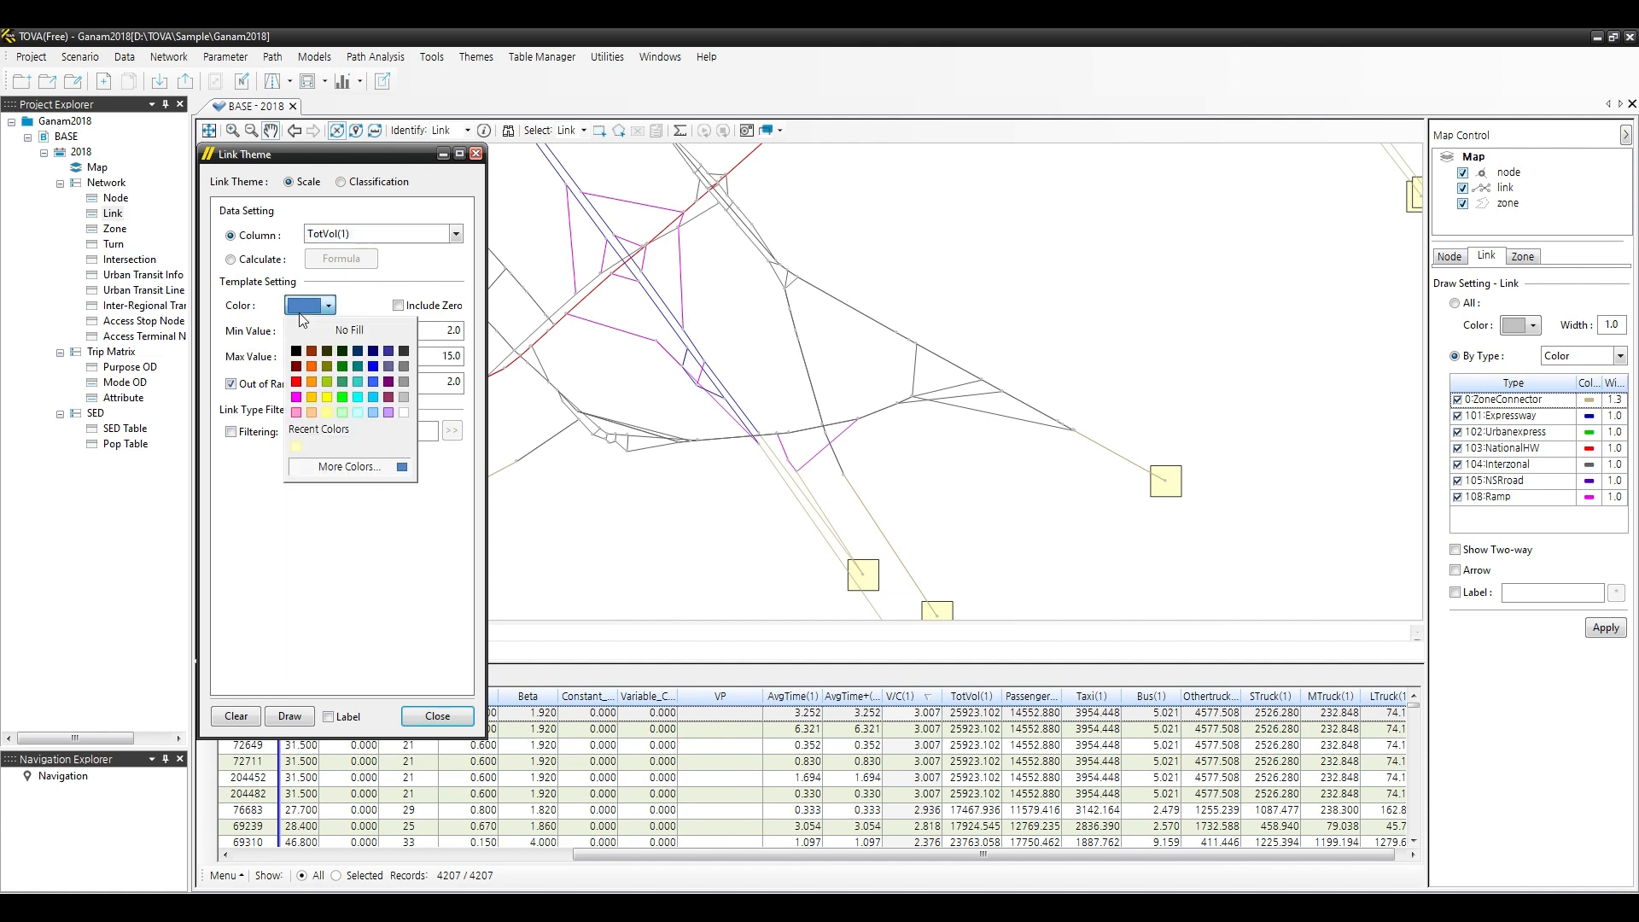
{"action": "left_click", "coordinate": [297, 382]}
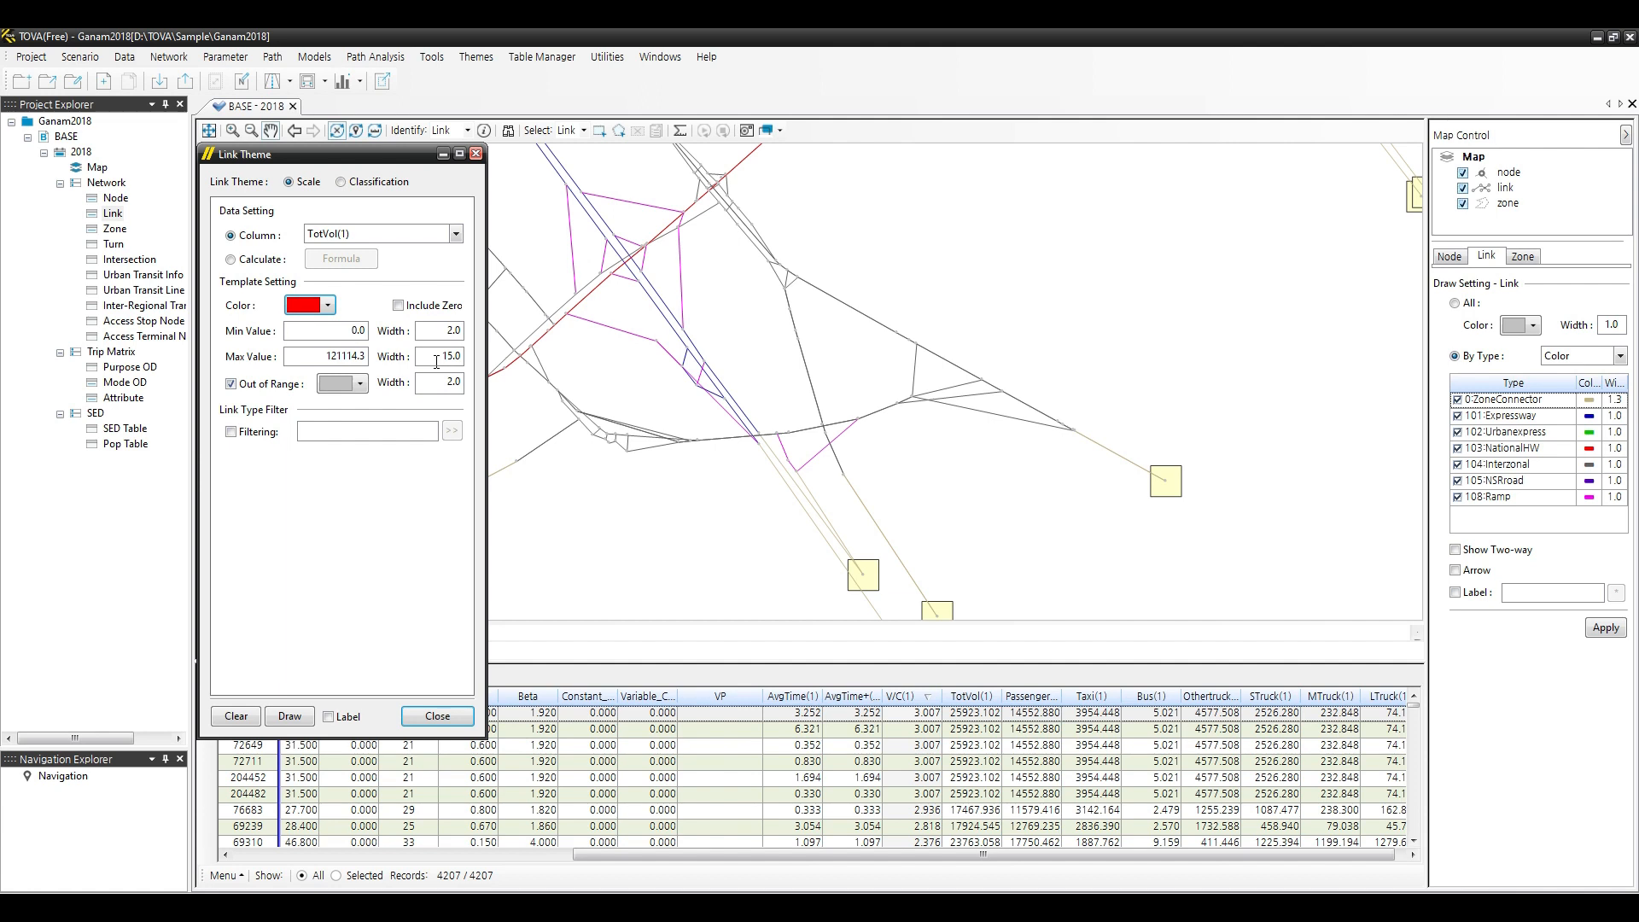
Set the link theme's line width to 0 for the minimum value and 20 for the maximum value.
{"action": "double_click", "coordinate": [442, 333]}
{"action": "type", "text": "0"}
{"action": "double_click", "coordinate": [431, 356]}
{"action": "type", "text": "20"}
{"action": "left_click", "coordinate": [435, 375]}
Enable link type filtering, exclude 0:ZoneConnector, and draw the scale theme on the map.
{"action": "left_click", "coordinate": [241, 435]}
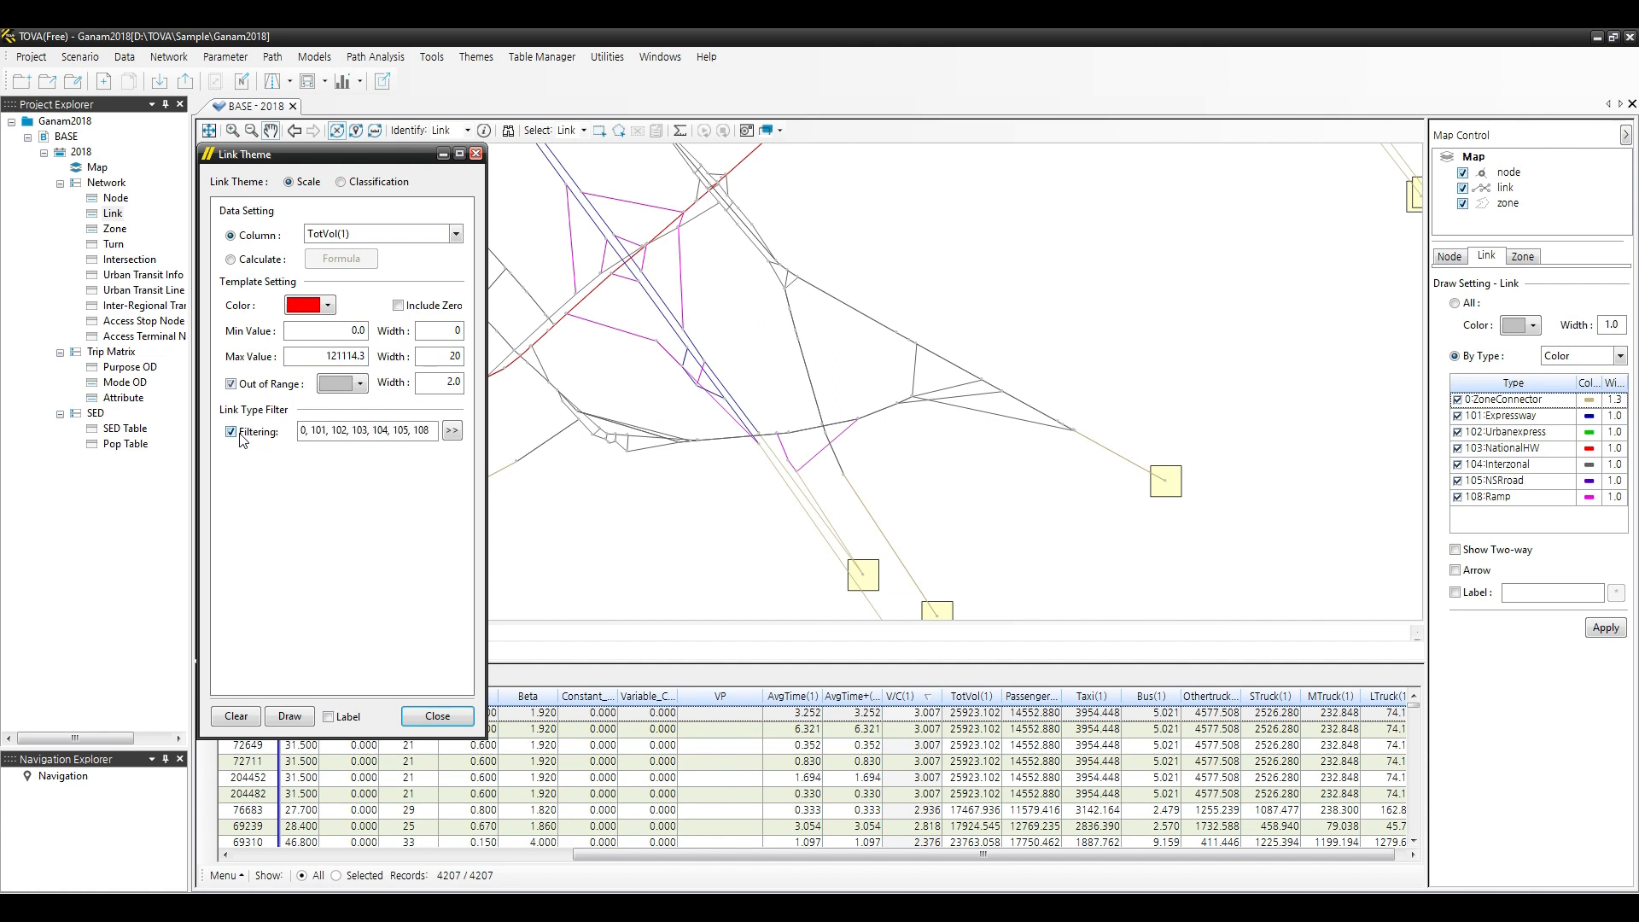
{"action": "left_click", "coordinate": [451, 433]}
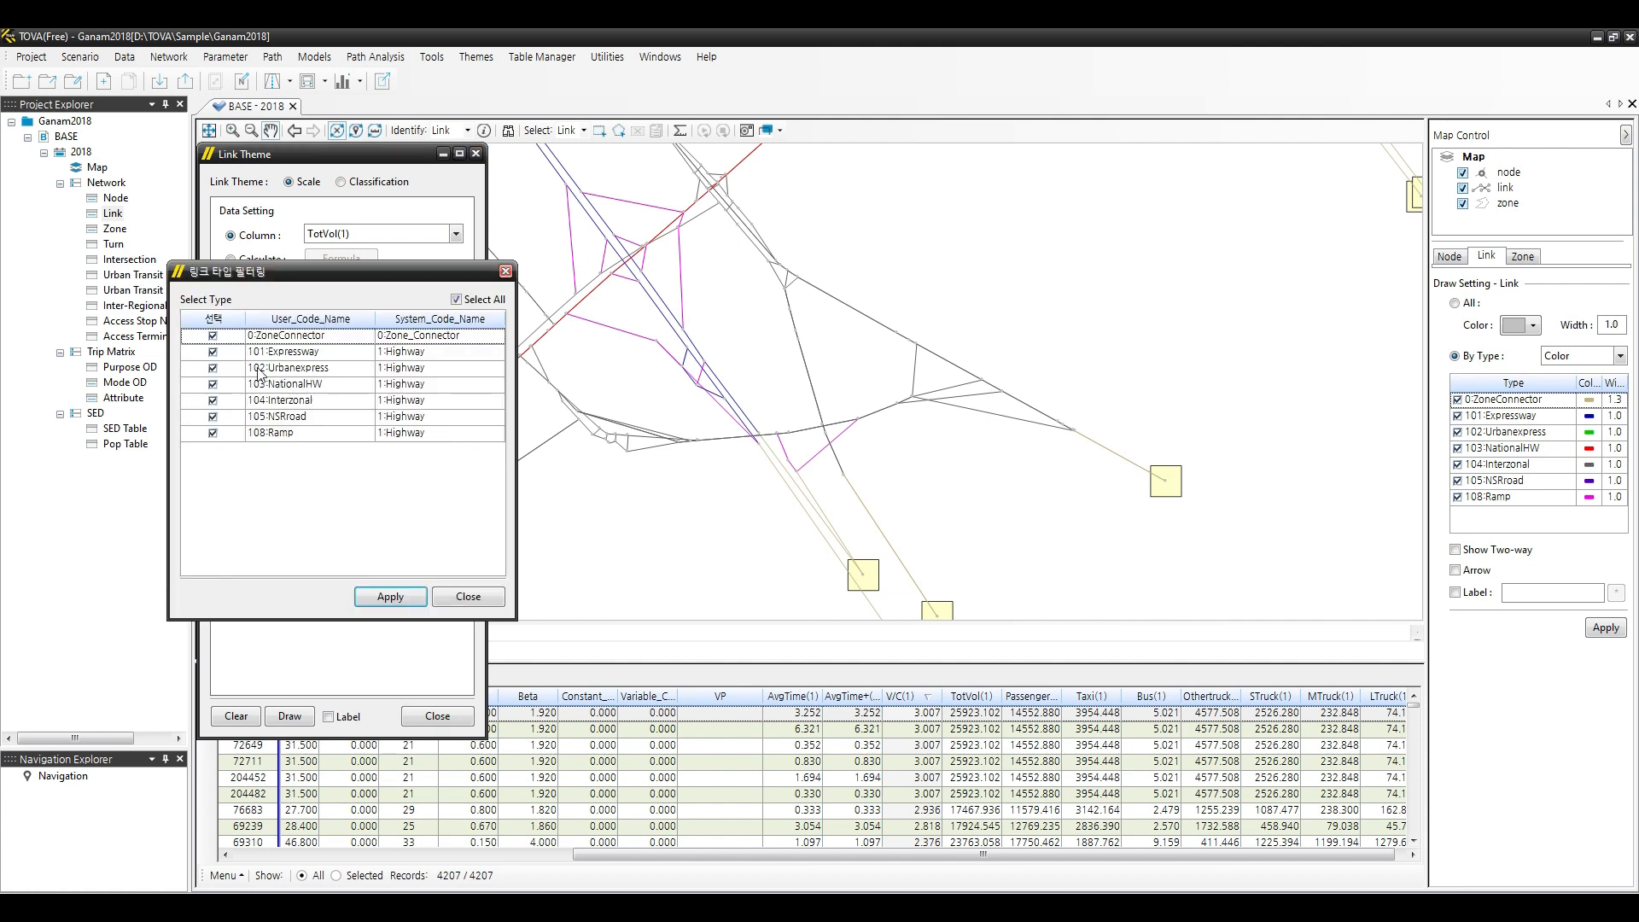
{"action": "left_click", "coordinate": [213, 338]}
{"action": "left_click", "coordinate": [389, 602]}
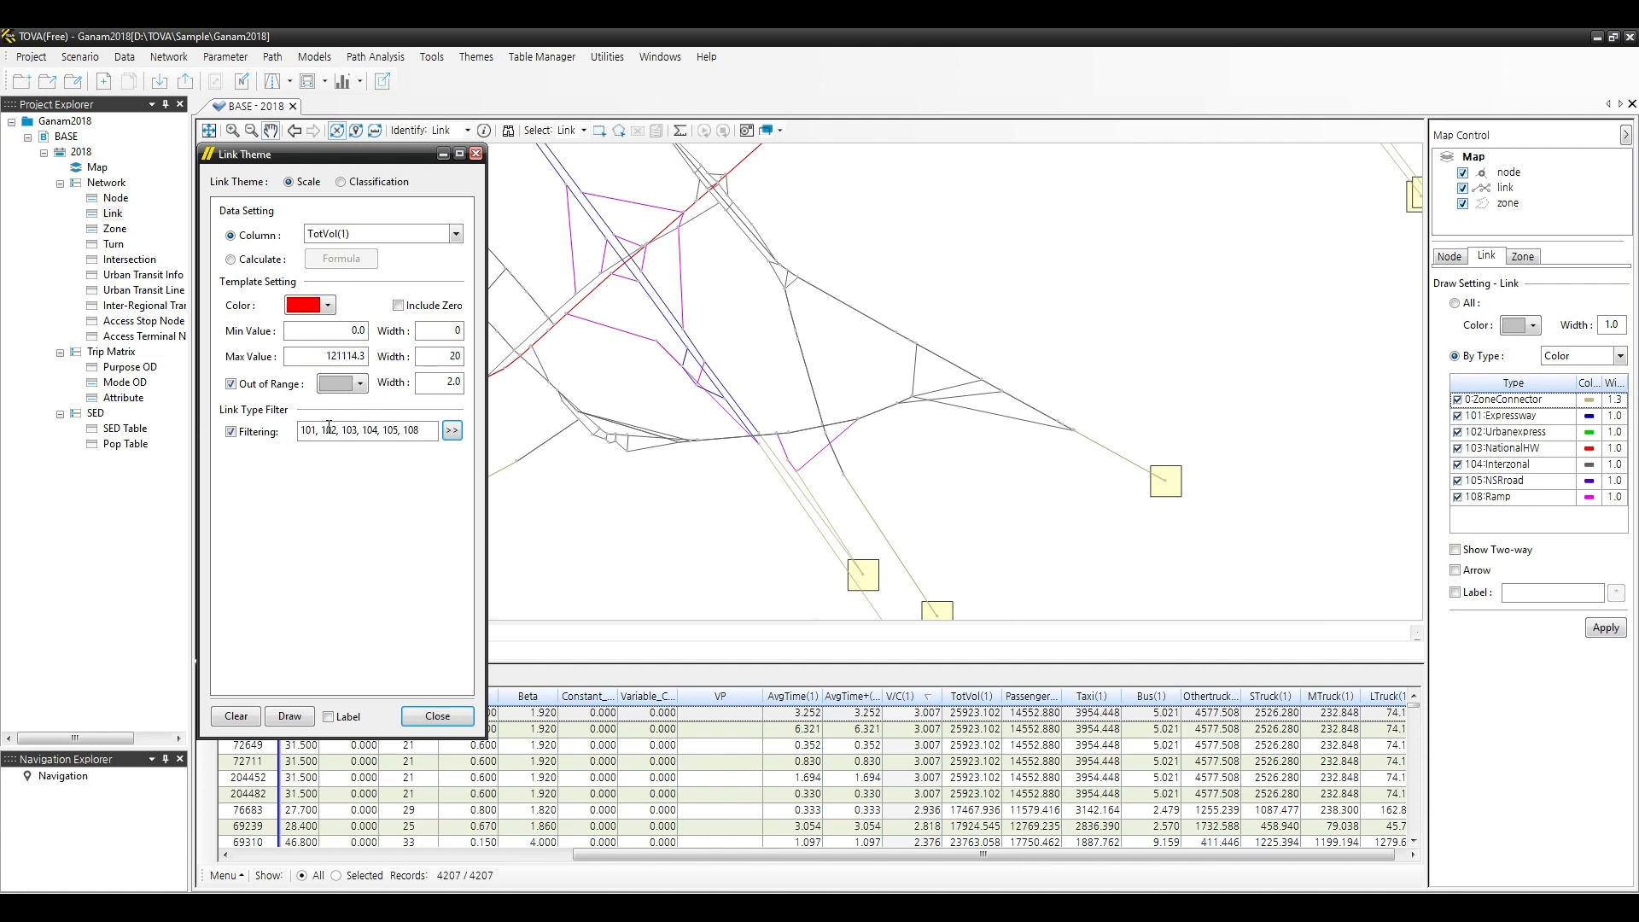
{"action": "left_click", "coordinate": [298, 722]}
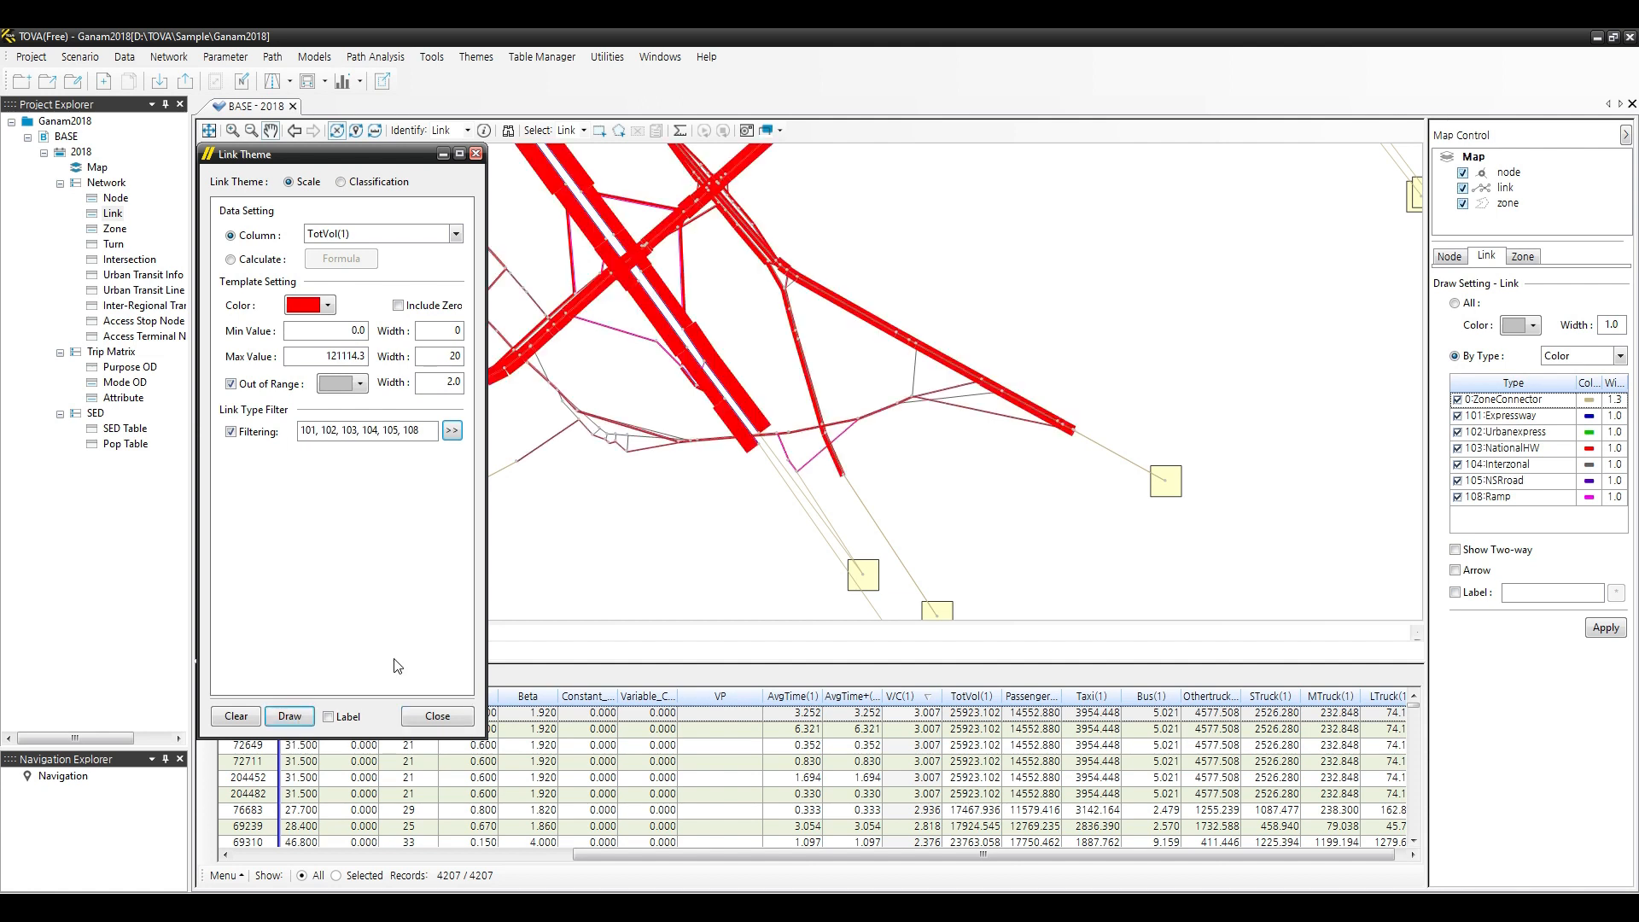
Show the full network extent and hide the zone and node layers on the map.
{"action": "left_click", "coordinate": [208, 130]}
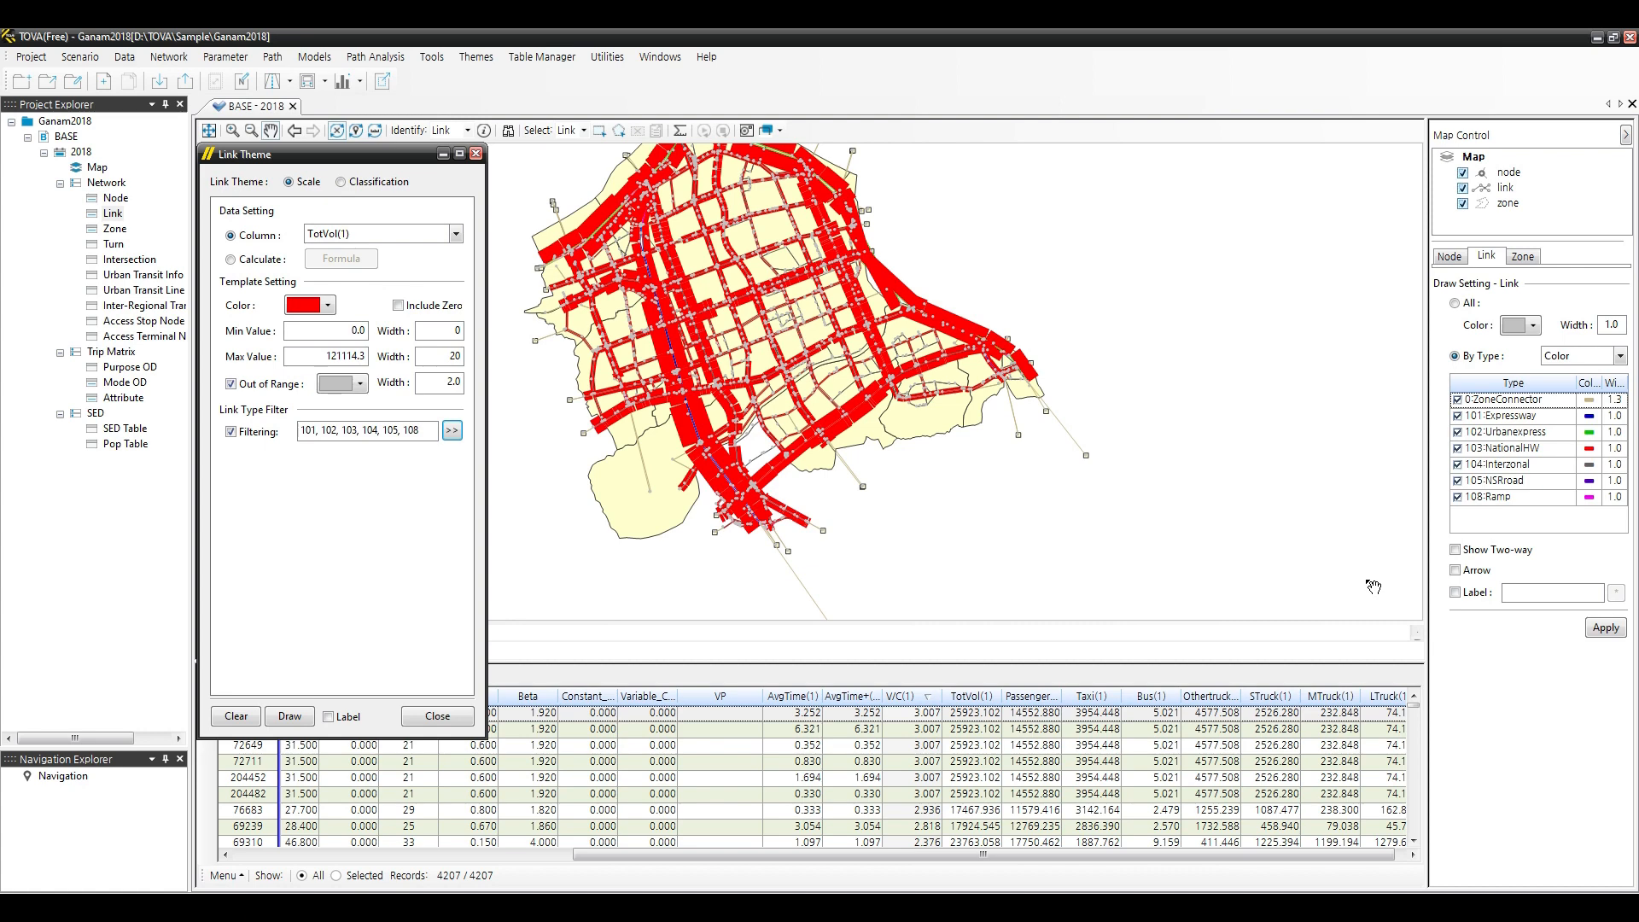
{"action": "left_click", "coordinate": [1462, 206]}
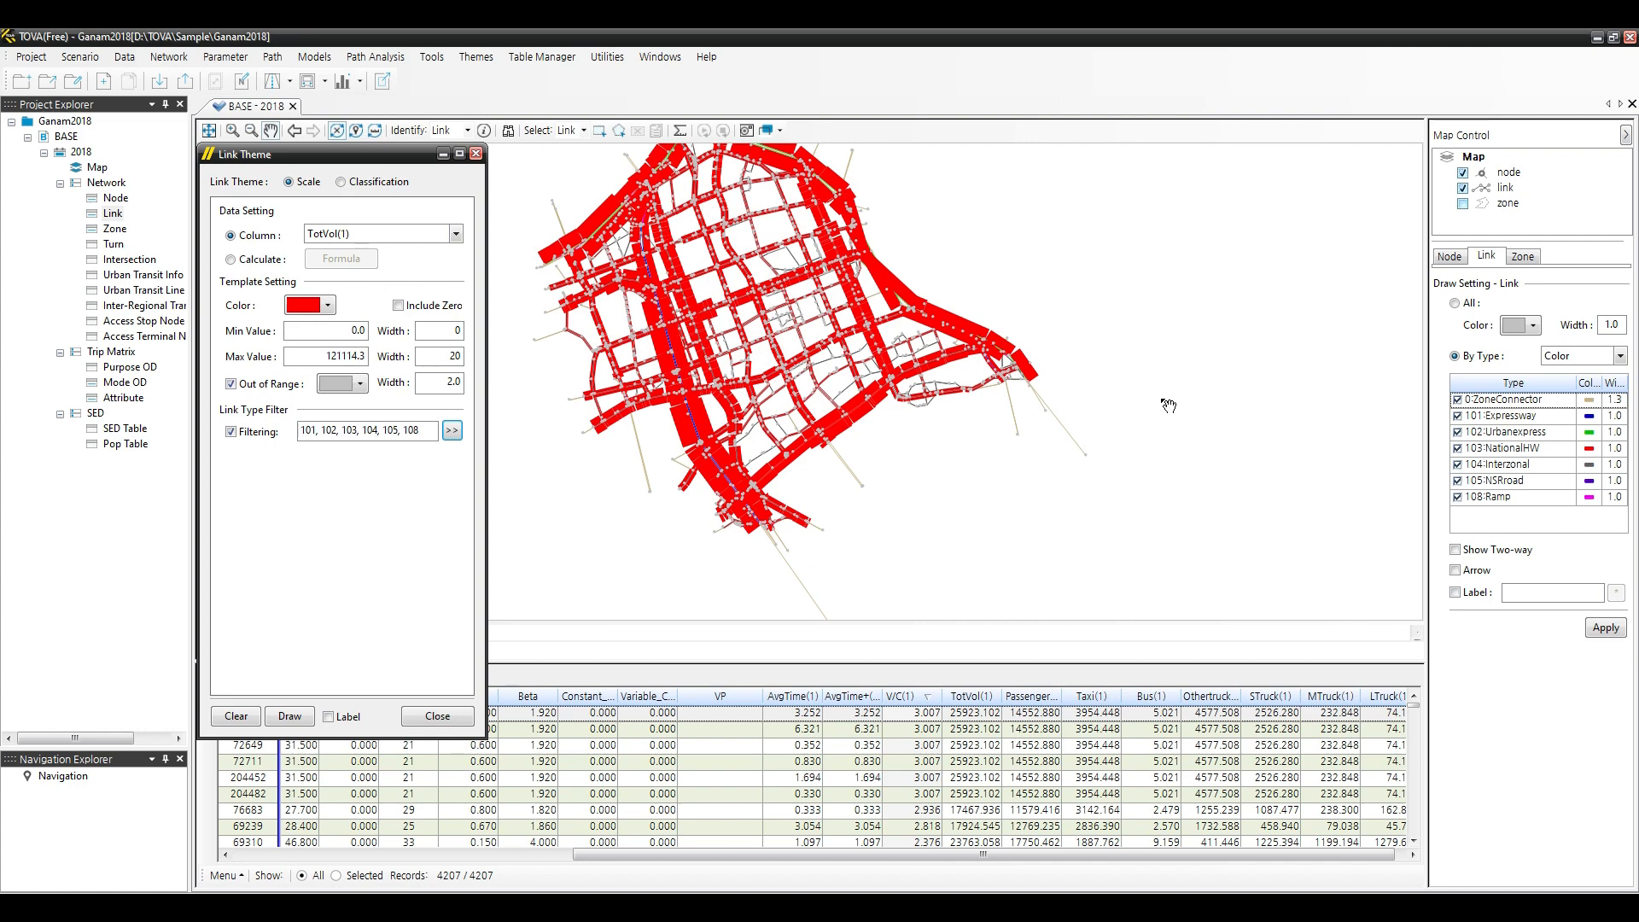
{"action": "left_click", "coordinate": [1462, 173]}
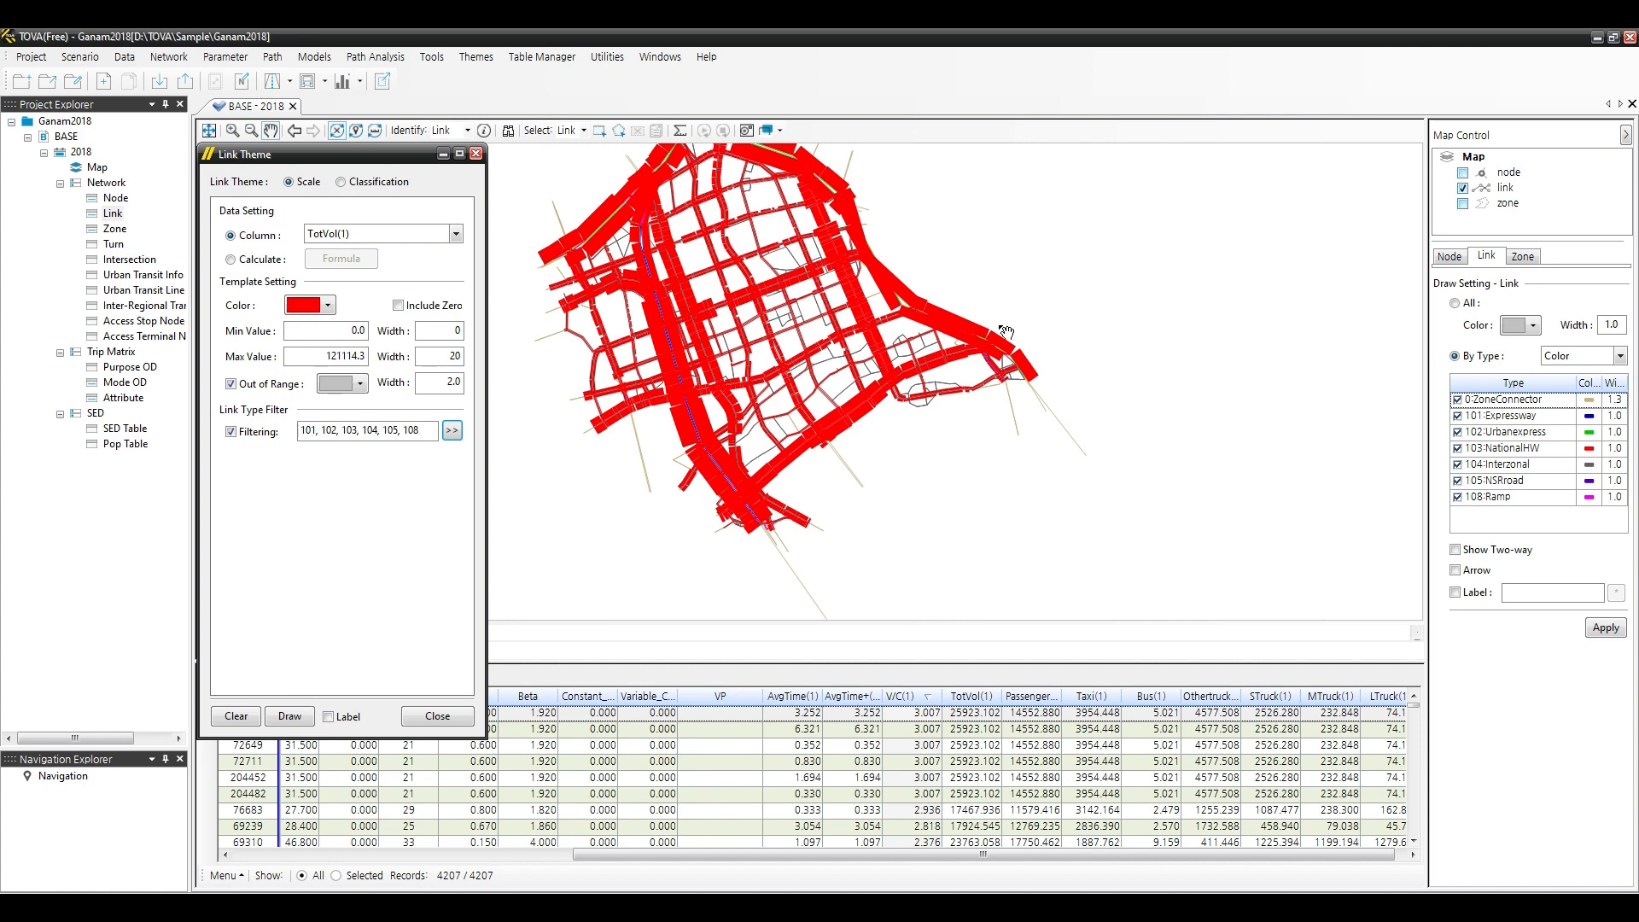
{"action": "left_click_drag", "start_coordinate": [1005, 331], "coordinate": [1049, 405]}
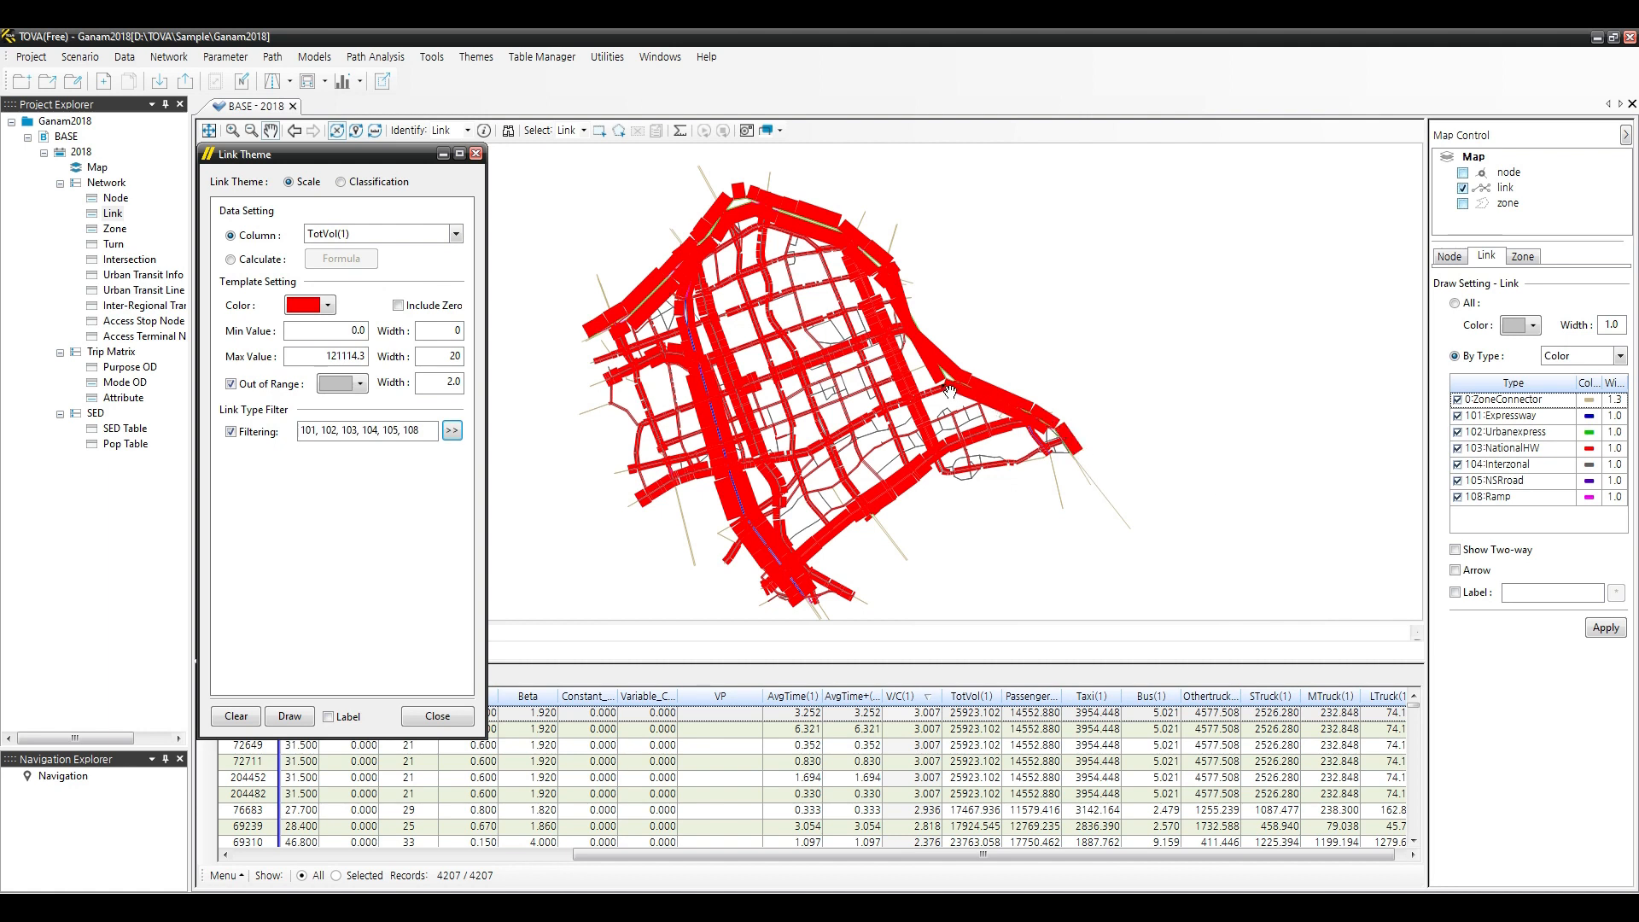
Turn on the theme labels and inspect the volume values along the links up close.
{"action": "left_click", "coordinate": [329, 717]}
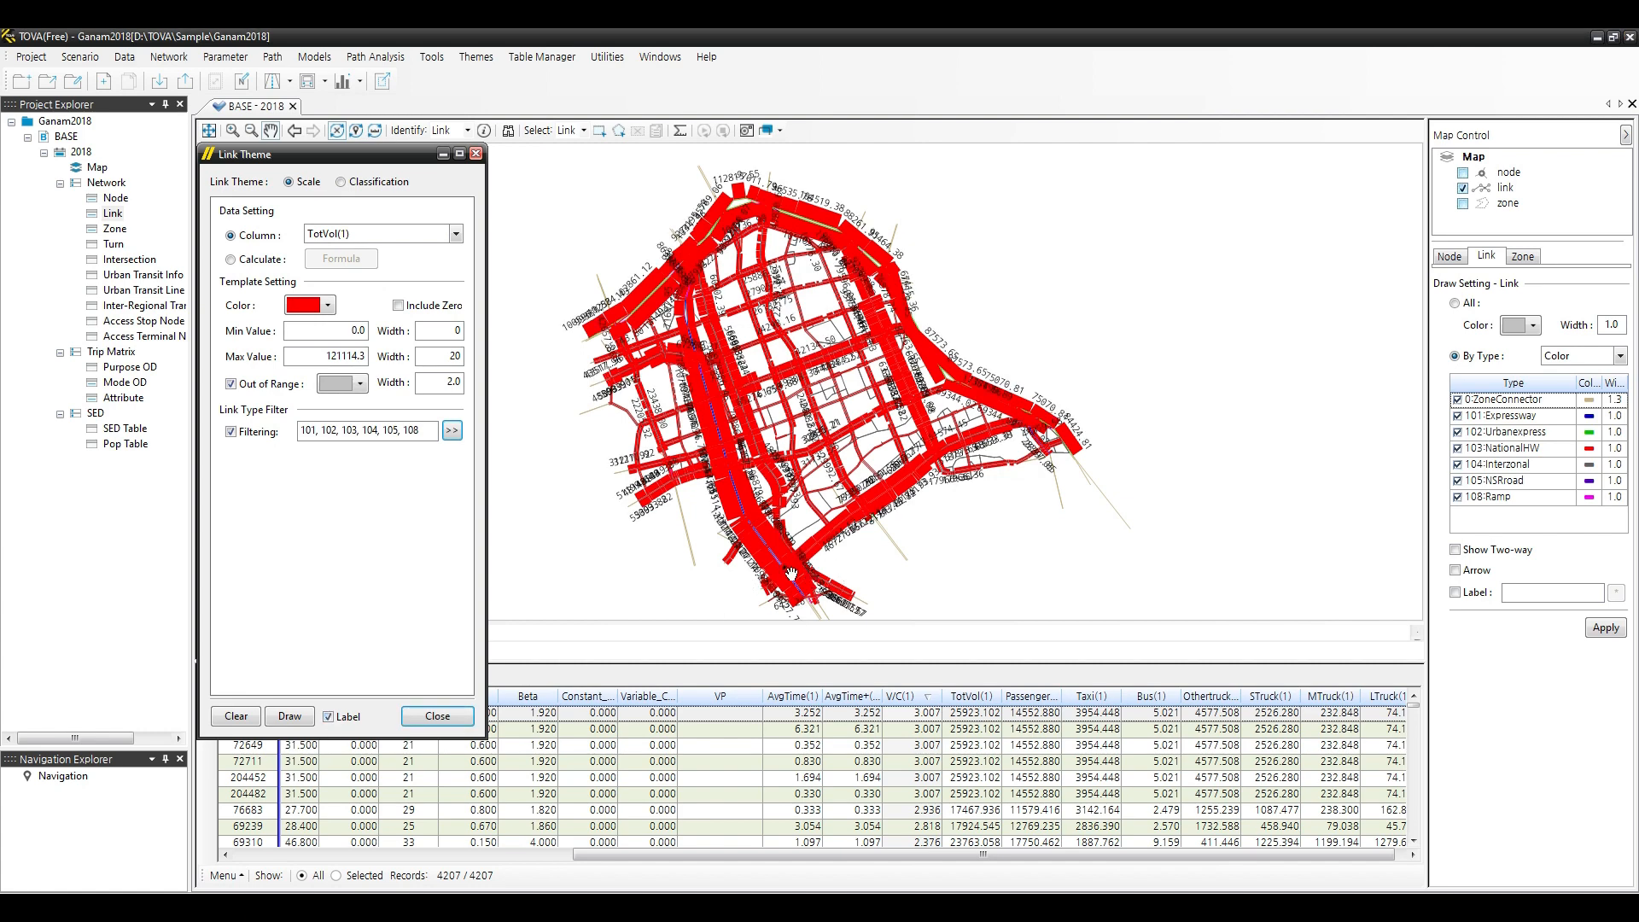
{"action": "scroll", "coordinate": [751, 583], "scroll_direction": "up", "scroll_amount": 3}
{"action": "scroll", "coordinate": [768, 580], "scroll_direction": "up", "scroll_amount": 2}
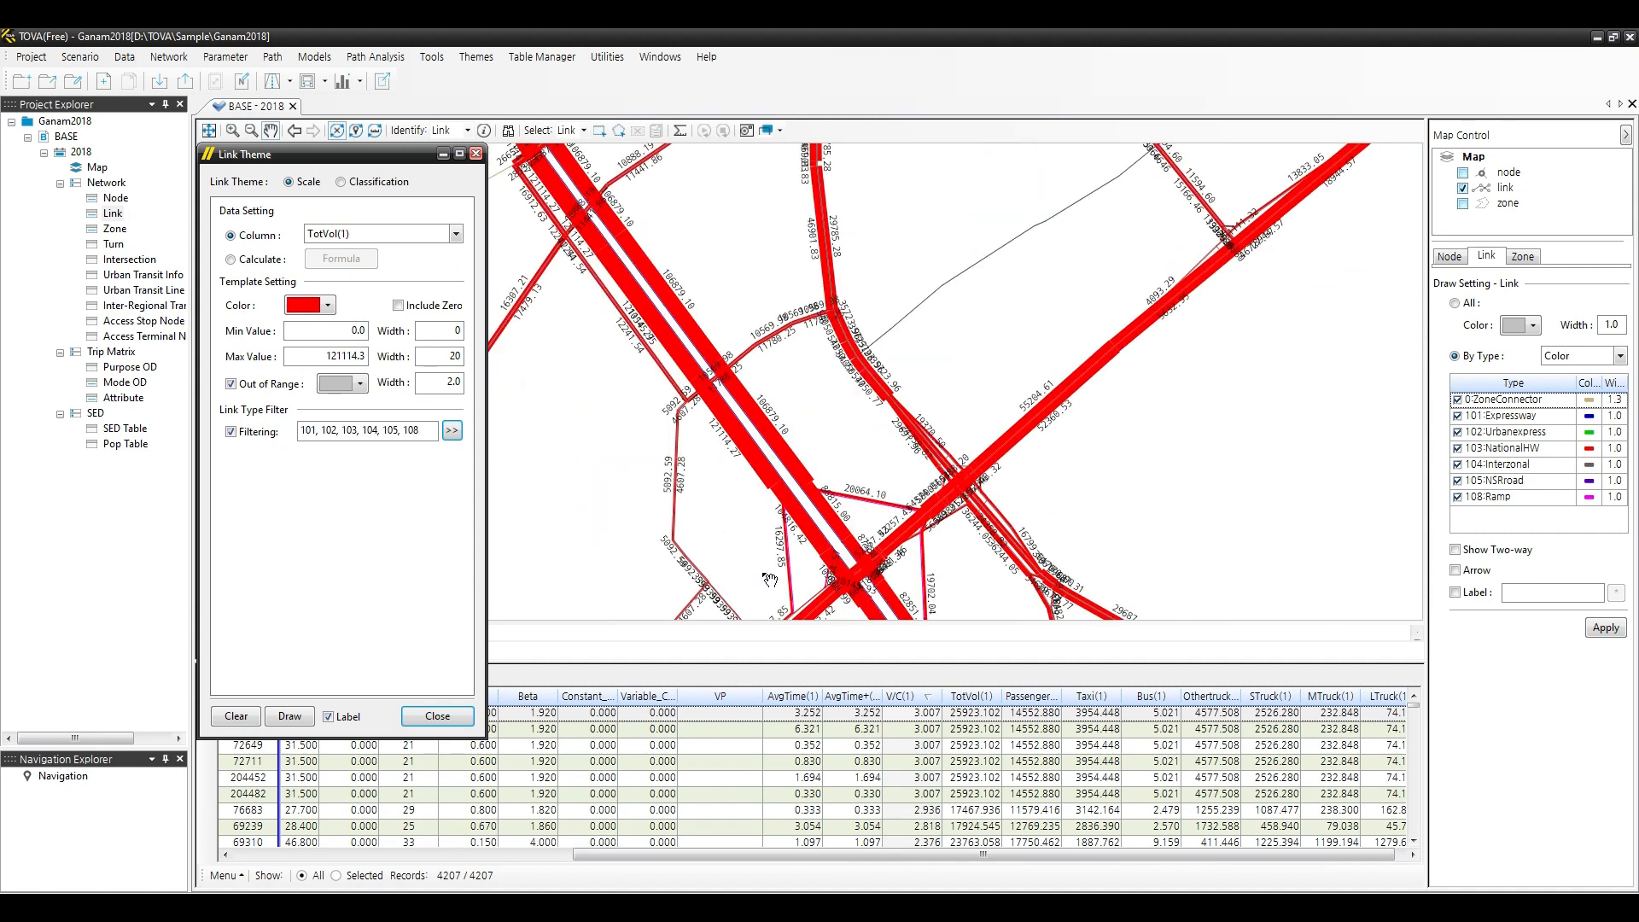
{"action": "scroll", "coordinate": [788, 426], "scroll_direction": "up", "scroll_amount": 2}
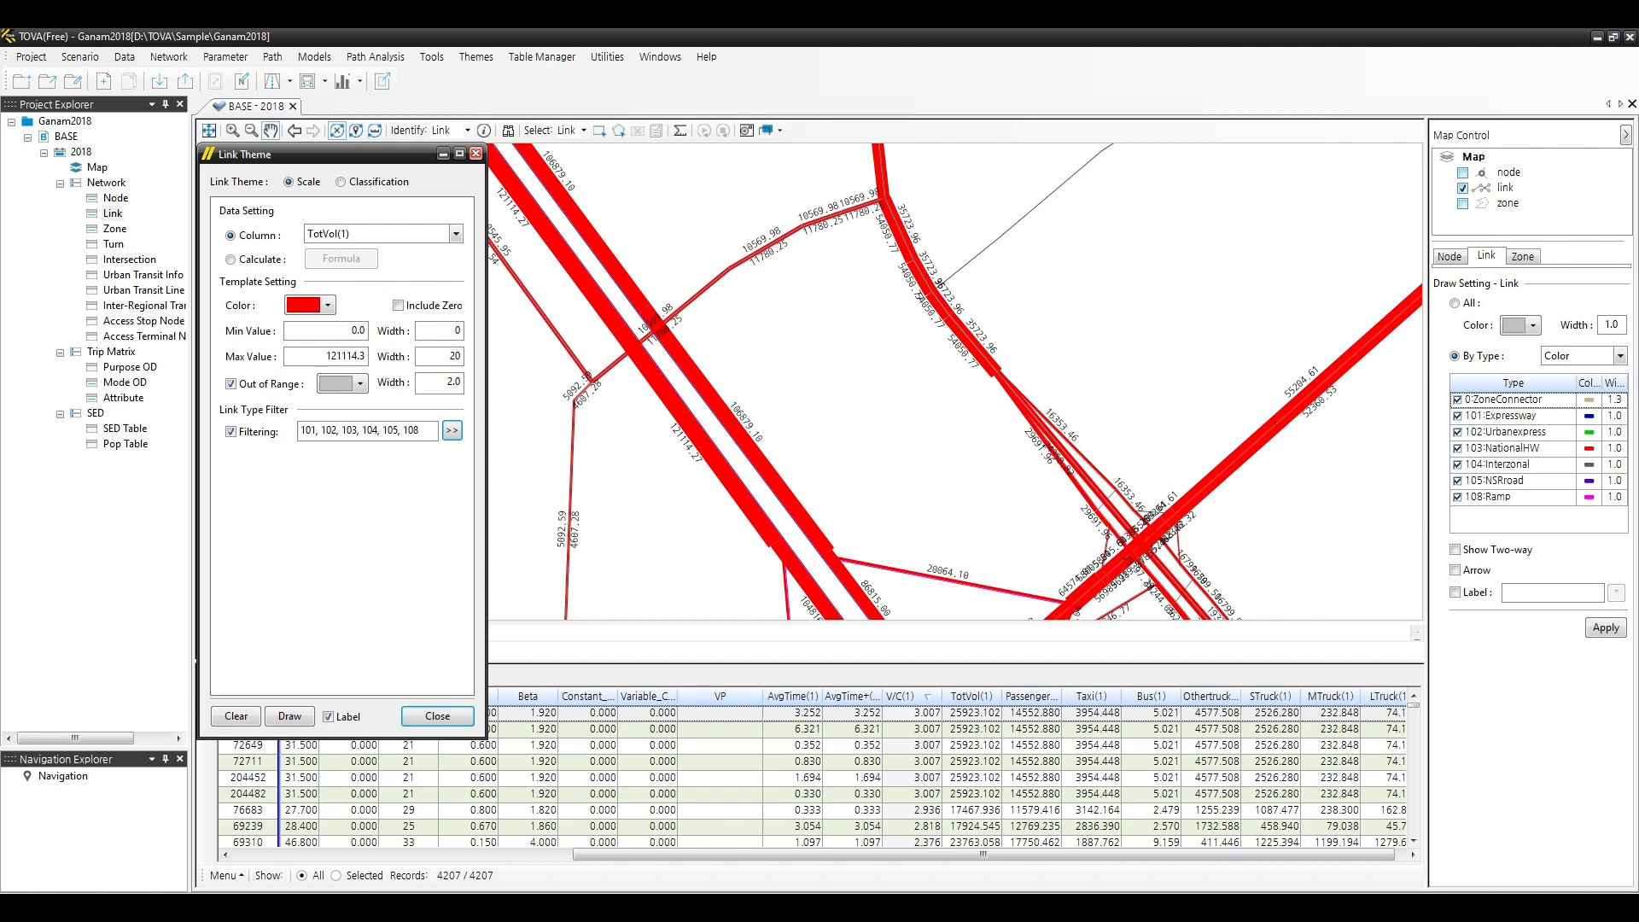
Clear the drawn scale theme and set up a Classification theme on TotVol(1) with 5 classes.
{"action": "left_click", "coordinate": [237, 719]}
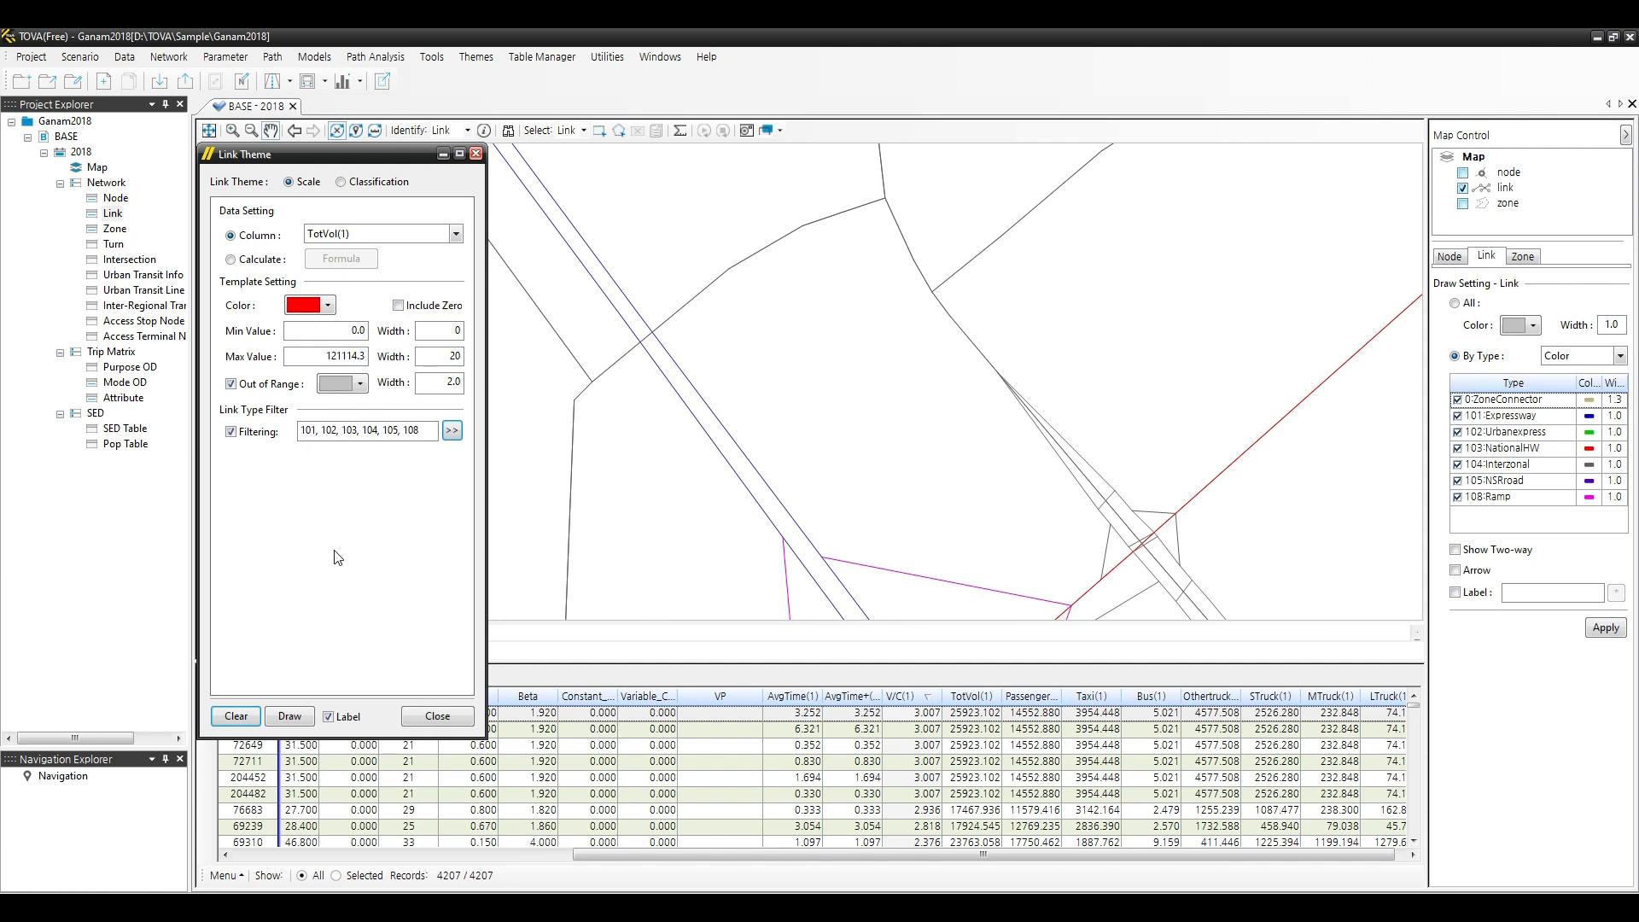
{"action": "left_click", "coordinate": [360, 184]}
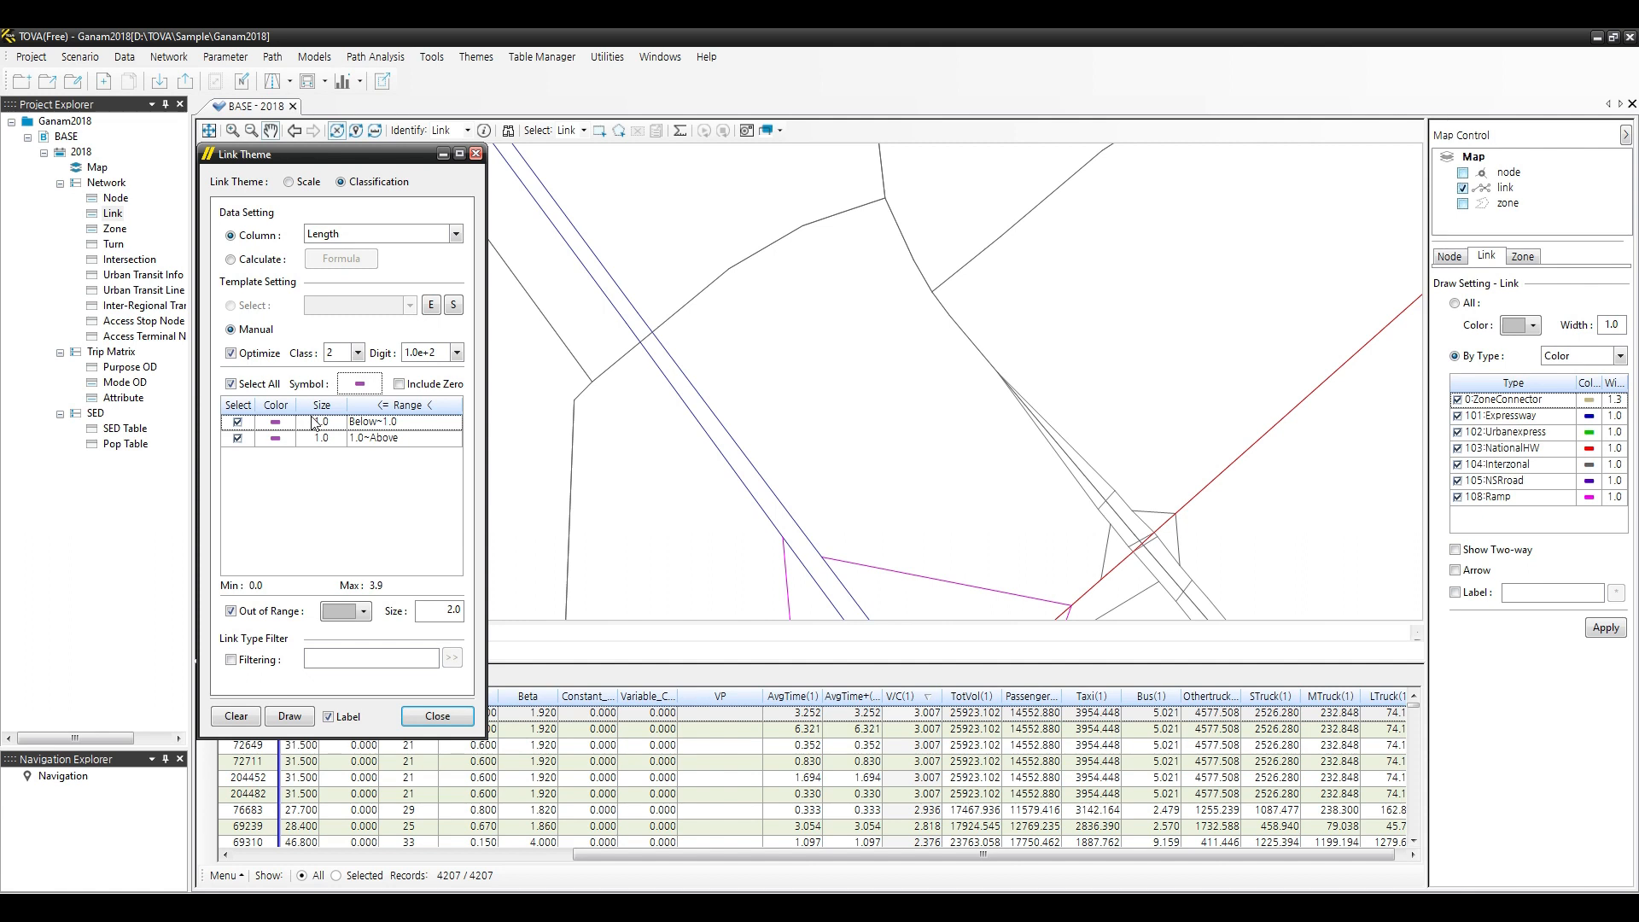
{"action": "left_click", "coordinate": [394, 236]}
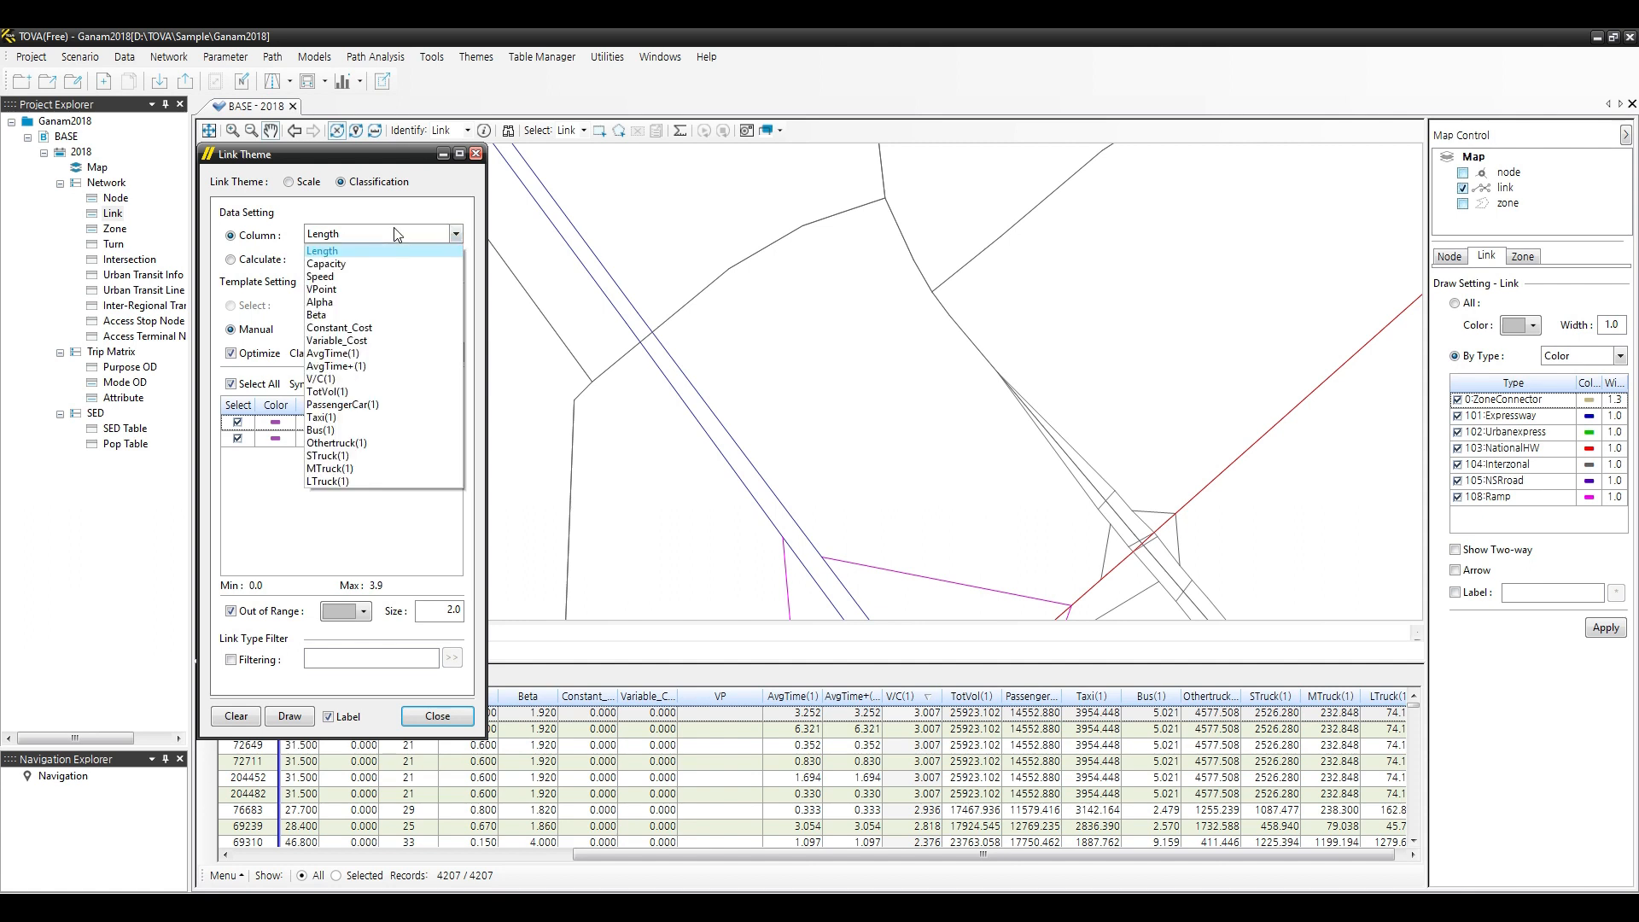
{"action": "left_click", "coordinate": [354, 391]}
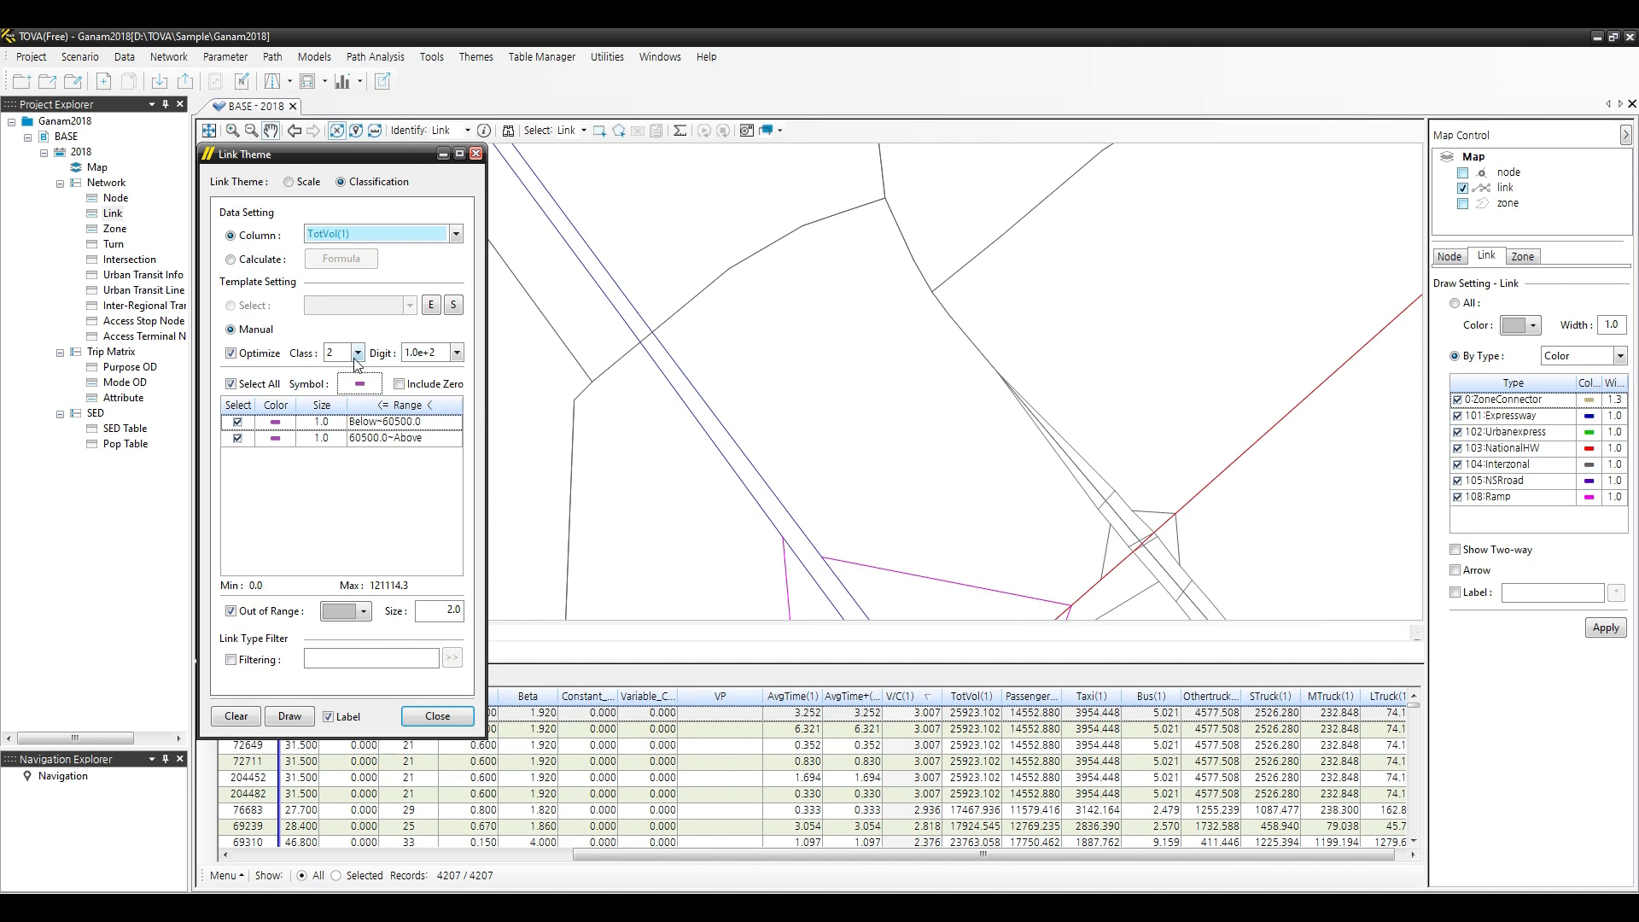
{"action": "left_click", "coordinate": [358, 354]}
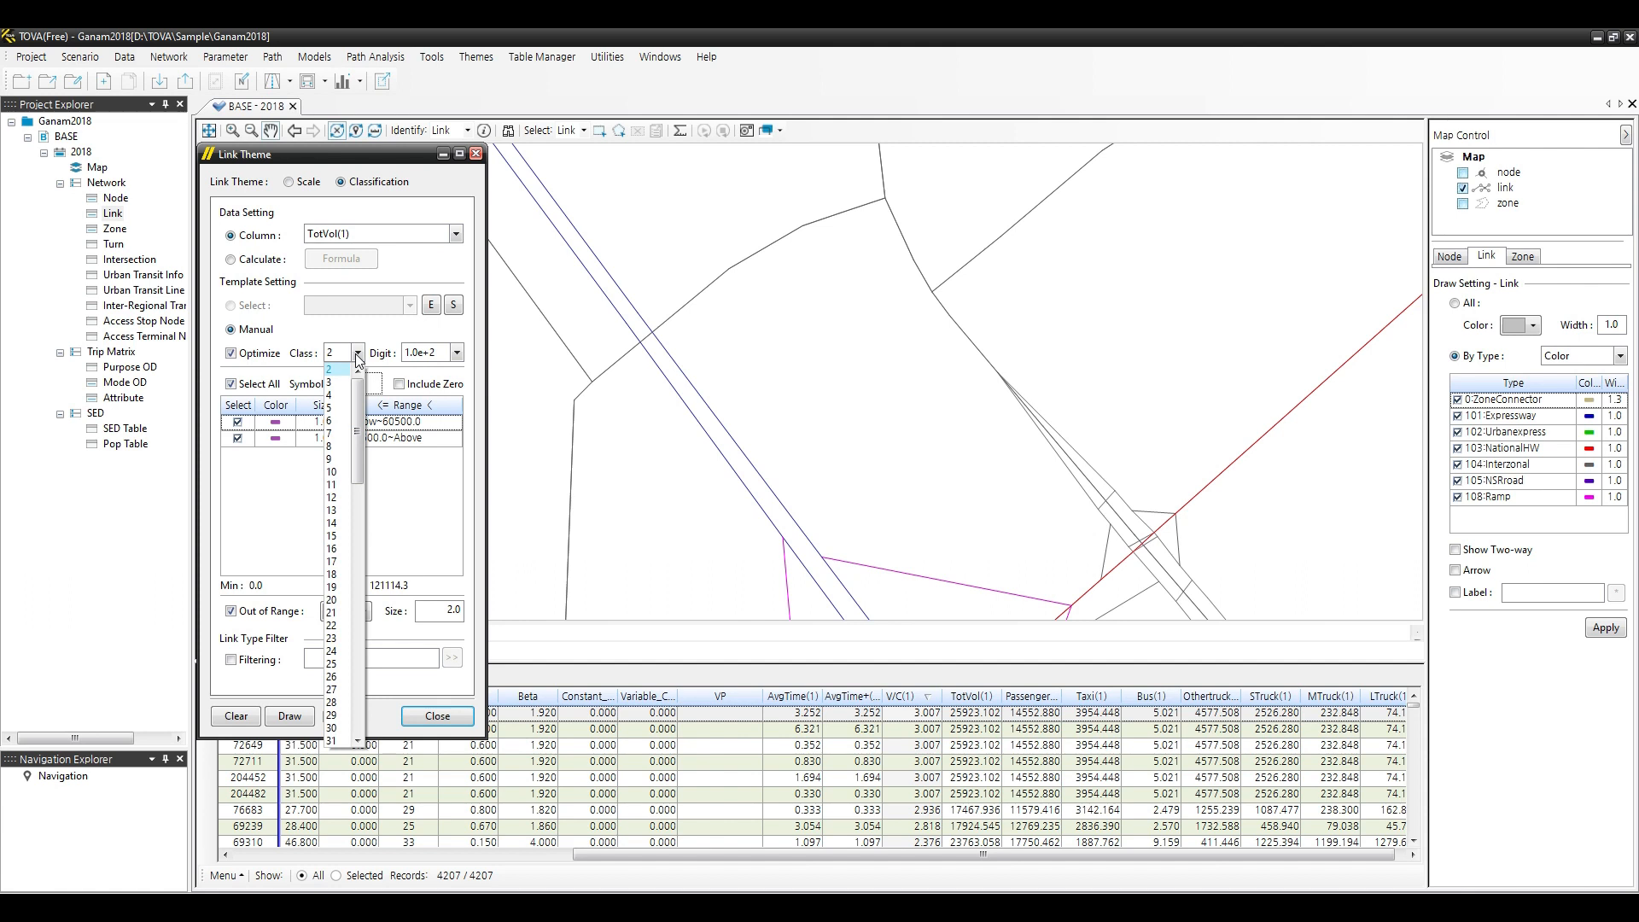
{"action": "left_click", "coordinate": [340, 408]}
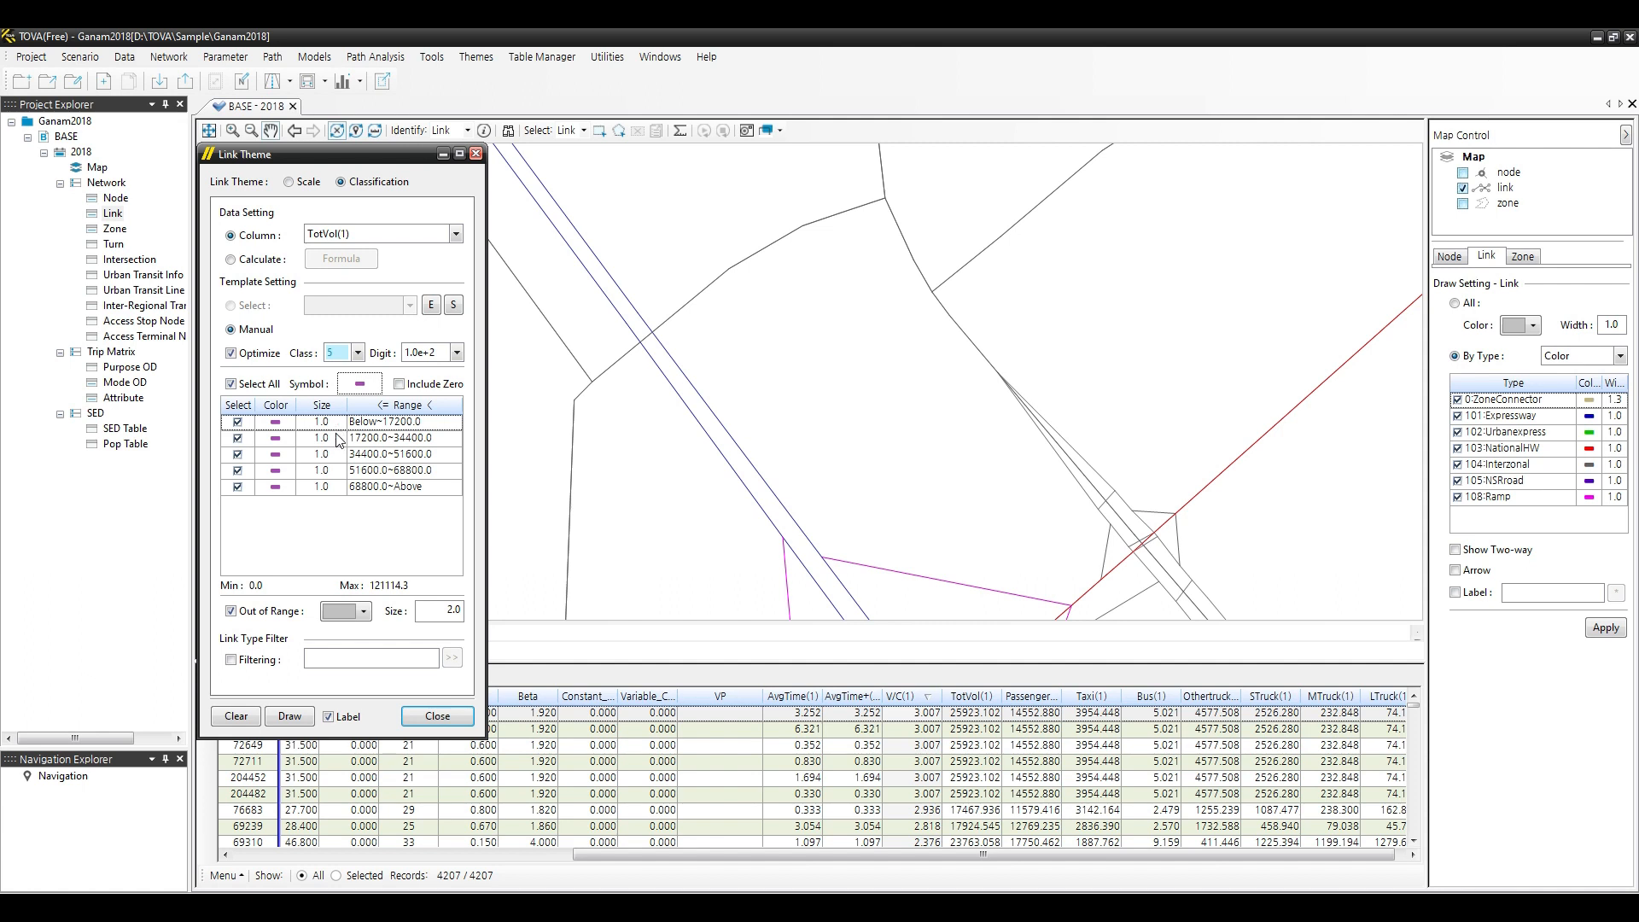
Set the line sizes of the second, third and fourth volume classes to 3, 5 and 7.
{"action": "left_click", "coordinate": [338, 439]}
{"action": "left_click", "coordinate": [336, 438]}
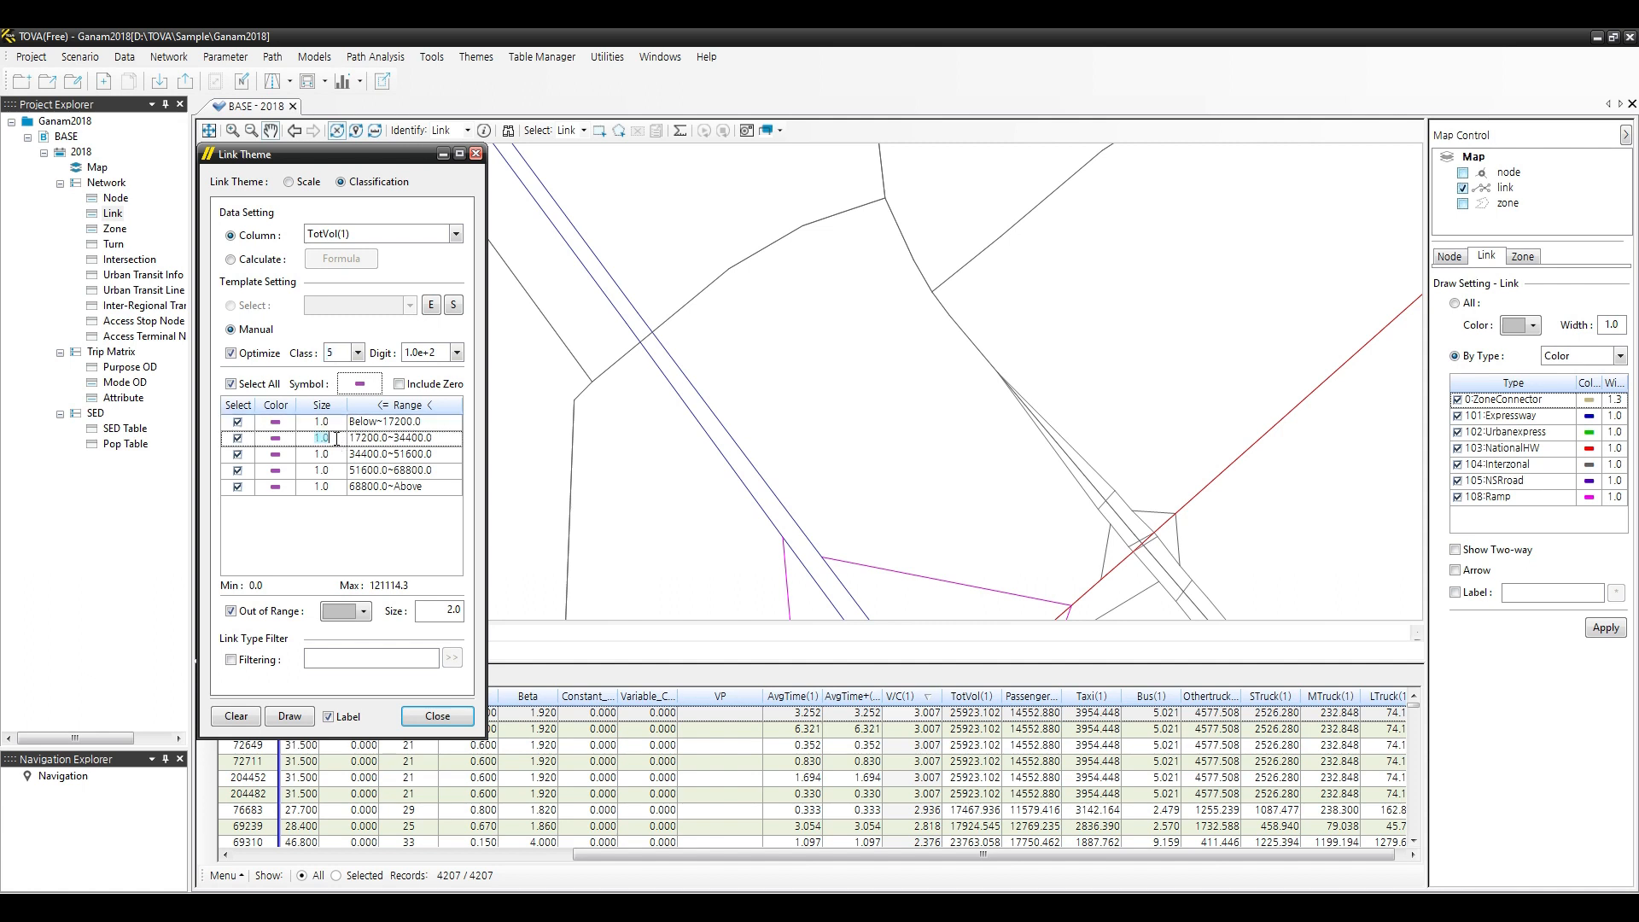
{"action": "type", "text": "3"}
{"action": "left_click", "coordinate": [337, 455]}
{"action": "left_click", "coordinate": [337, 455]}
{"action": "type", "text": "5"}
{"action": "left_click", "coordinate": [336, 470]}
{"action": "left_click", "coordinate": [335, 471]}
{"action": "type", "text": "7"}
Set the line size of the highest volume class, 68800.0~Above, to 10.
{"action": "left_click", "coordinate": [336, 484]}
{"action": "left_click", "coordinate": [336, 484]}
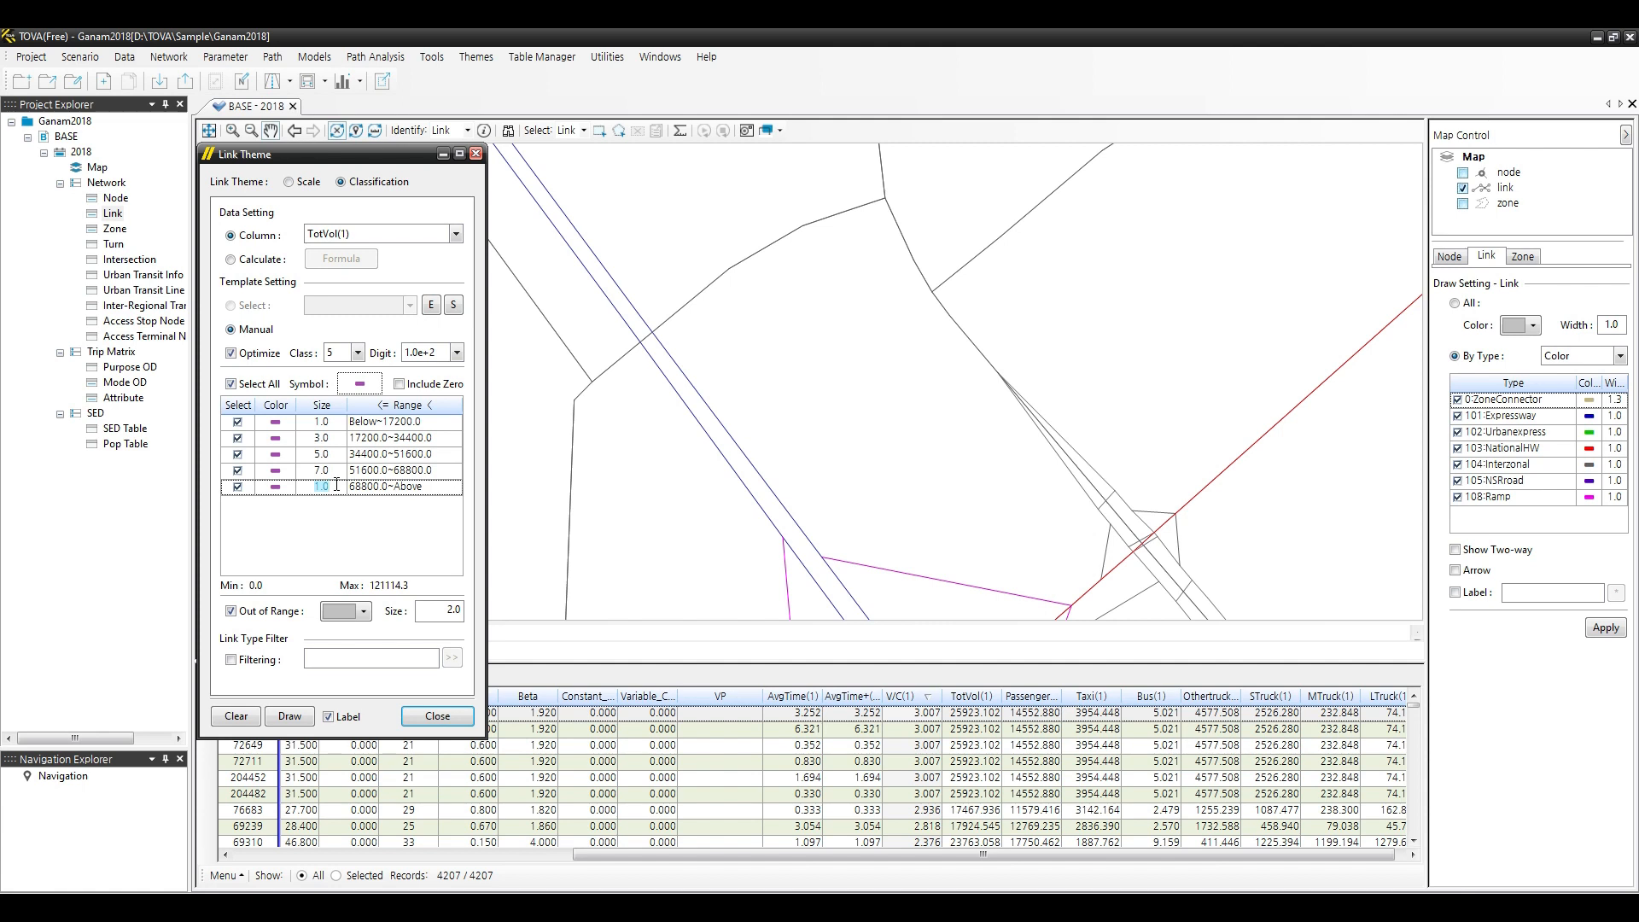
{"action": "type", "text": "9"}
{"action": "left_click", "coordinate": [332, 525]}
{"action": "left_click", "coordinate": [330, 487]}
{"action": "type", "text": "10"}
{"action": "left_click", "coordinate": [329, 523]}
Filter the 0:ZoneConnector link type out of the classification theme and draw it on the map.
{"action": "left_click", "coordinate": [248, 660]}
{"action": "left_click", "coordinate": [451, 659]}
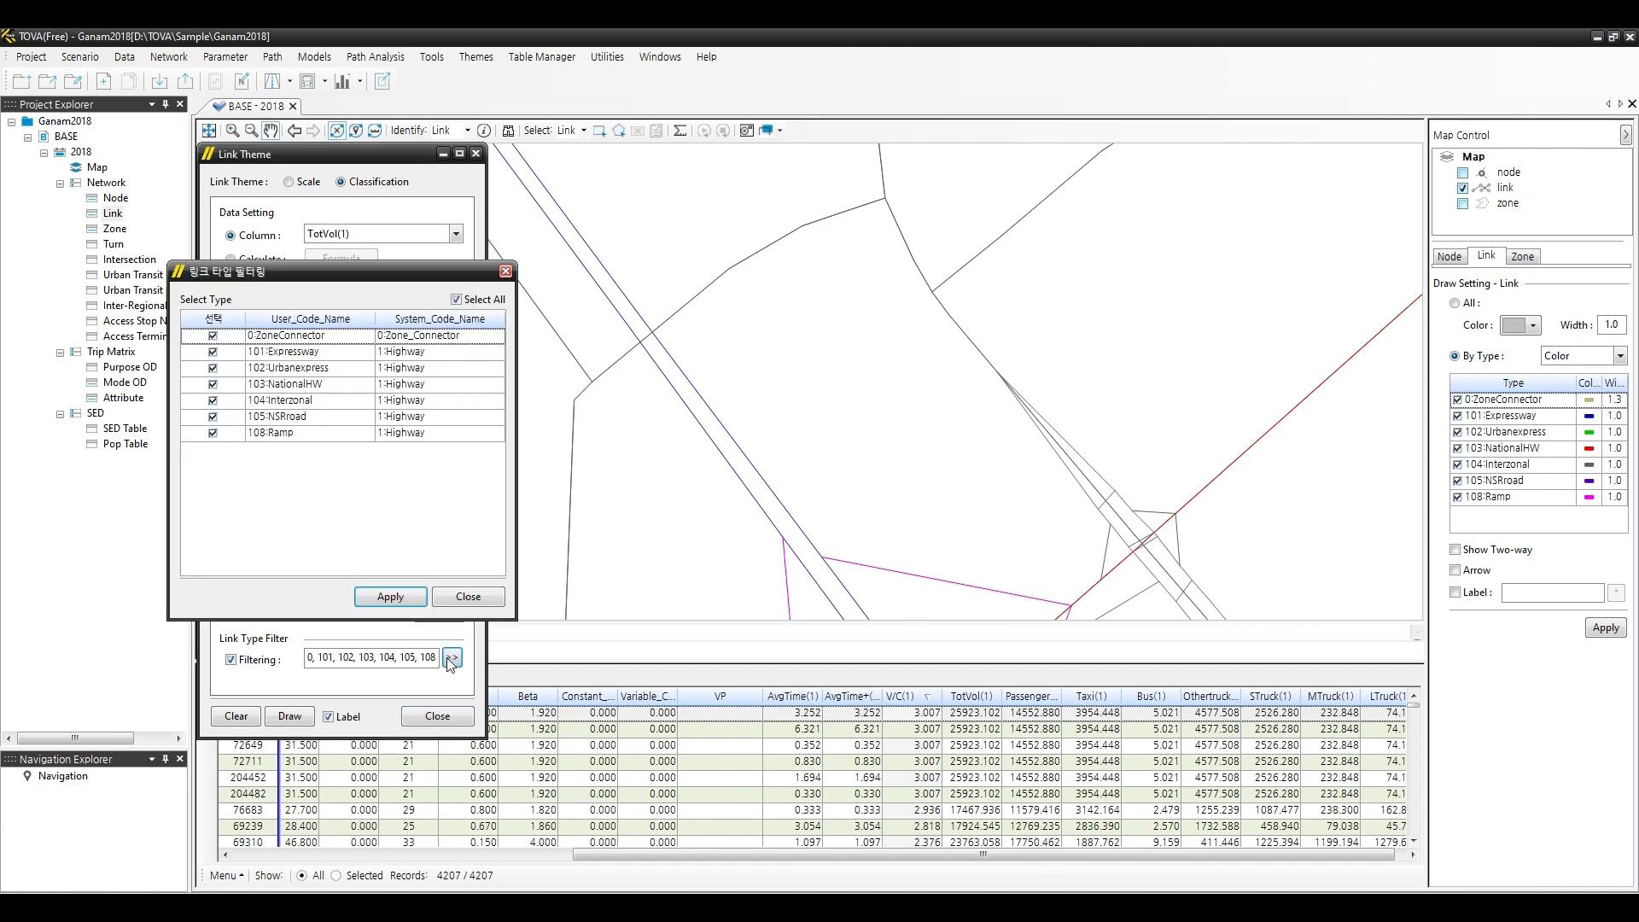
{"action": "left_click", "coordinate": [213, 336]}
{"action": "left_click", "coordinate": [393, 595]}
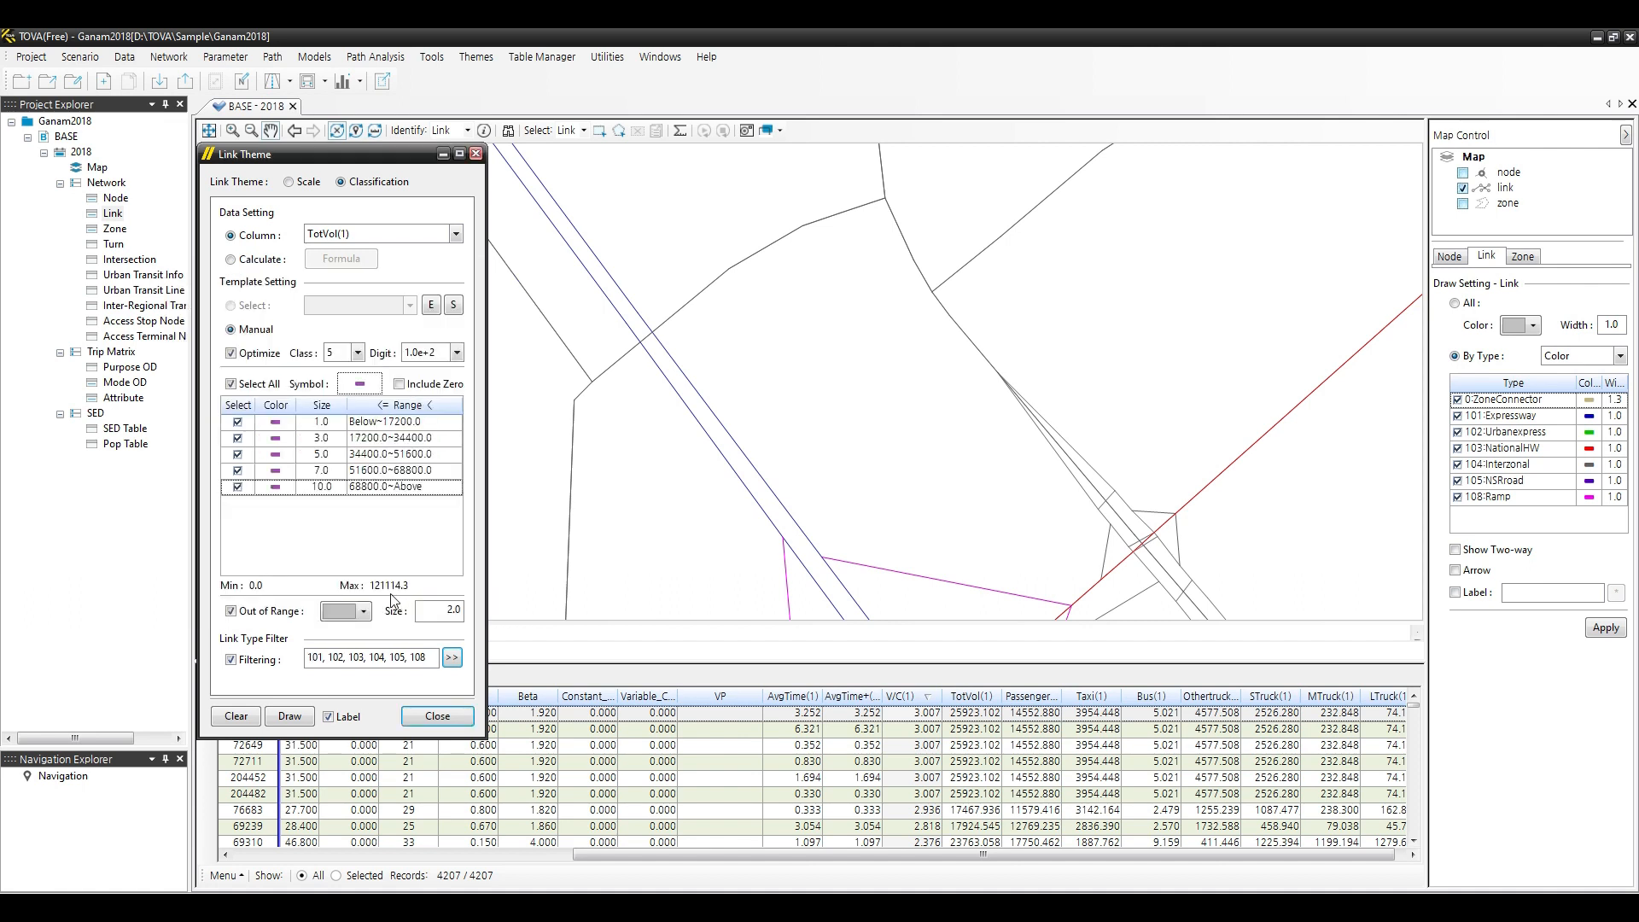
{"action": "left_click", "coordinate": [290, 716]}
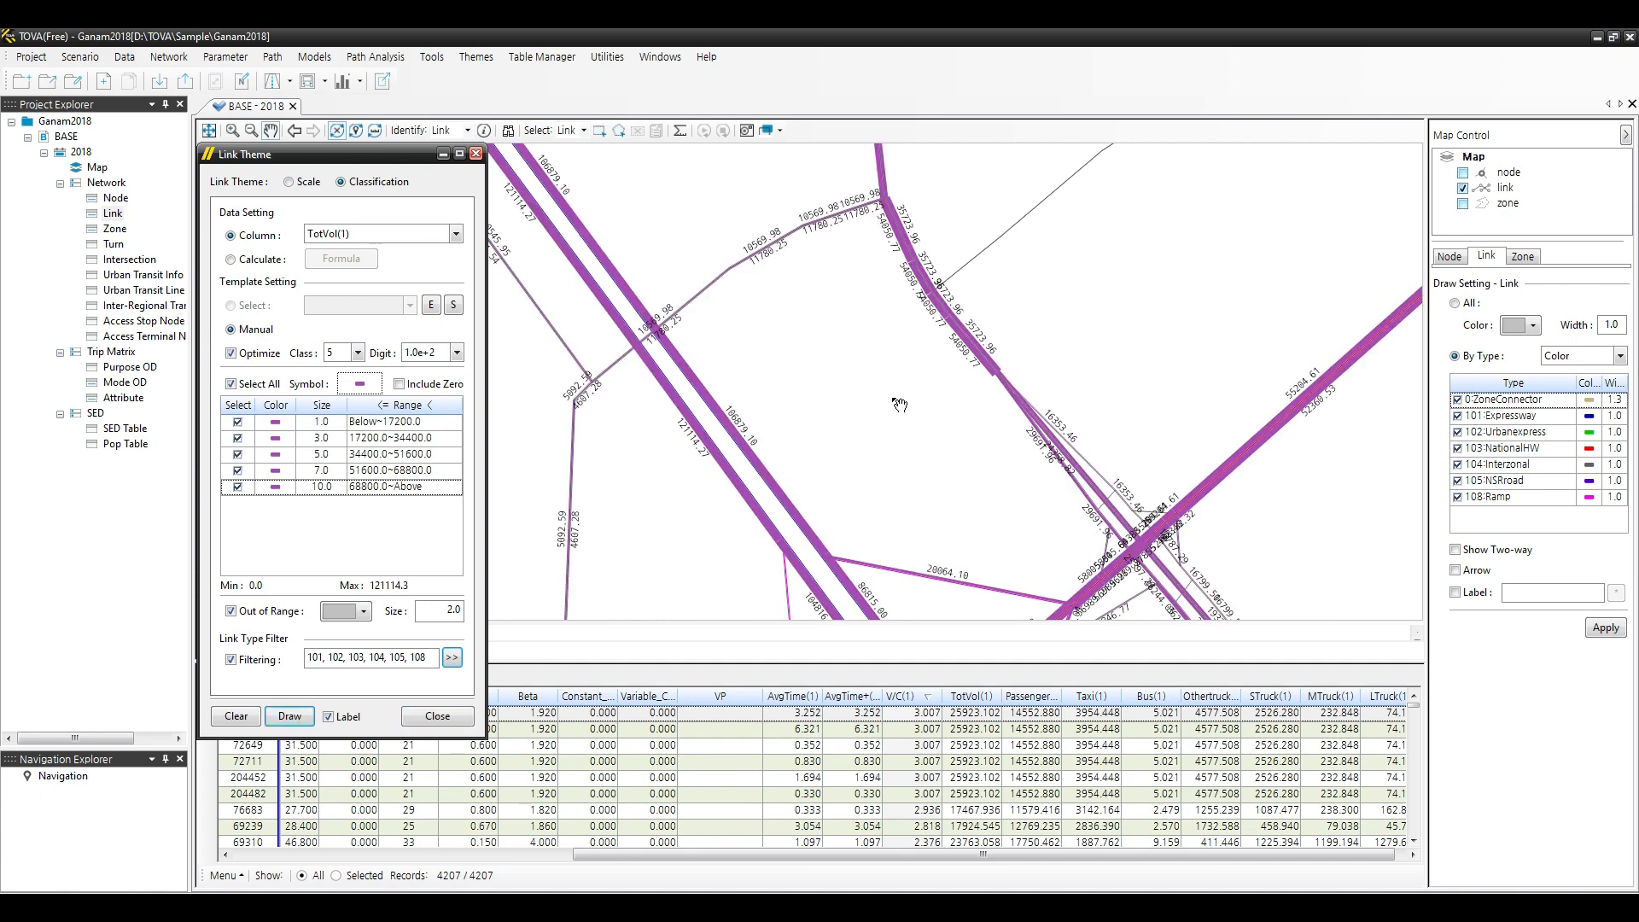
Switch the base link draw setting from By Type to All and apply it to the whole network.
{"action": "scroll", "coordinate": [899, 404], "scroll_direction": "down", "scroll_amount": 3}
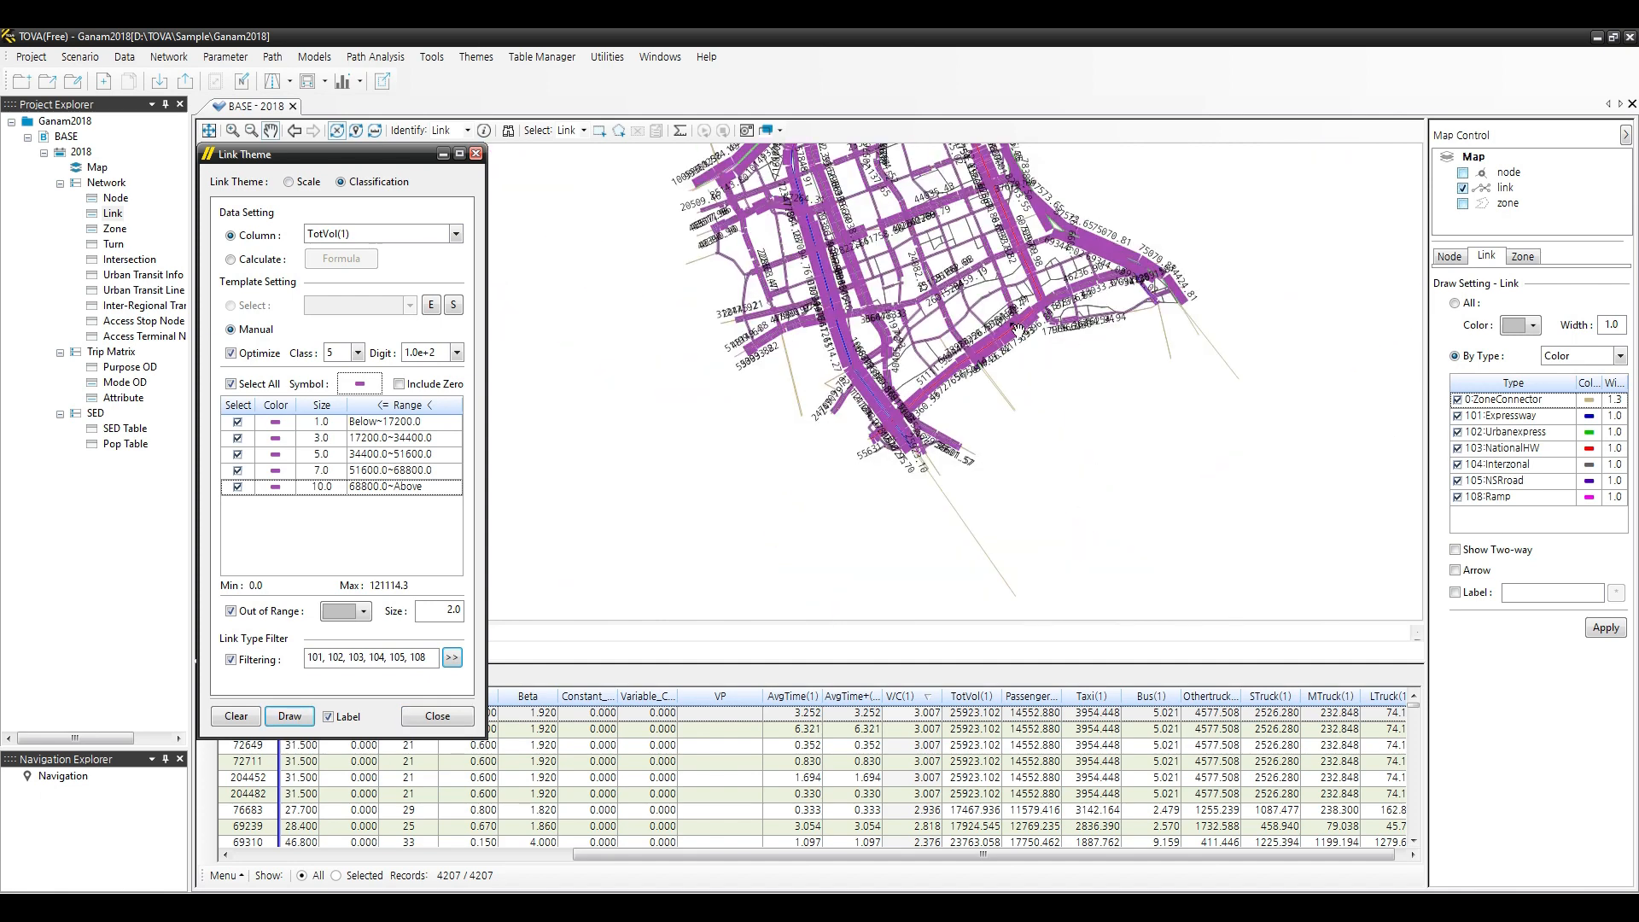
{"action": "scroll", "coordinate": [963, 463], "scroll_direction": "down", "scroll_amount": 1}
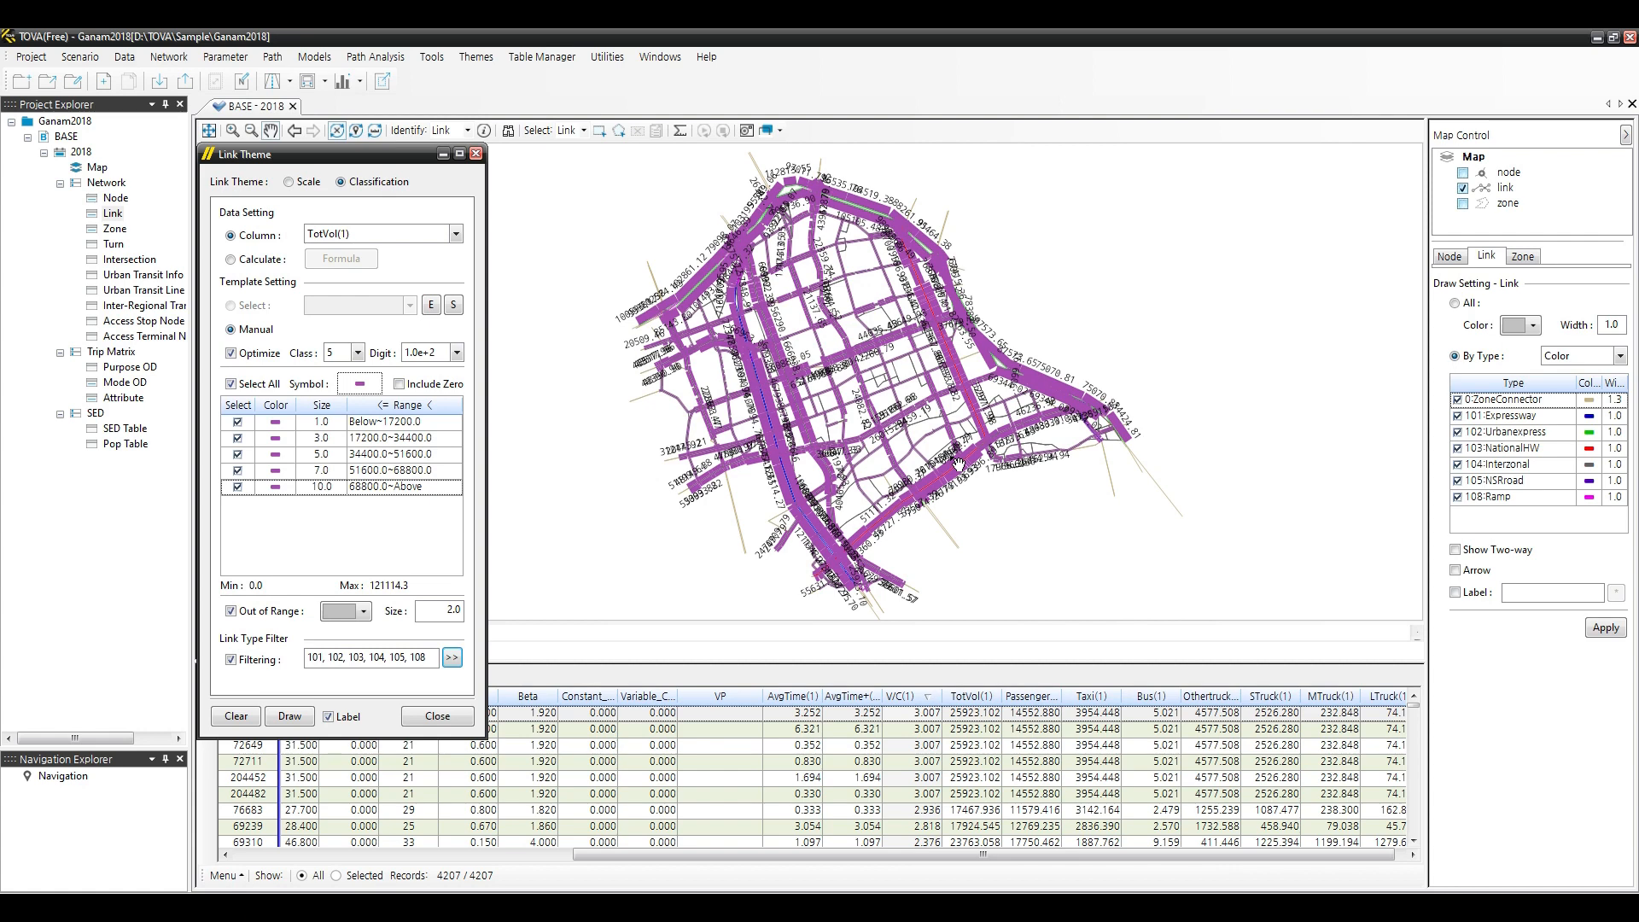
{"action": "left_click", "coordinate": [1455, 303]}
{"action": "left_click", "coordinate": [1605, 627]}
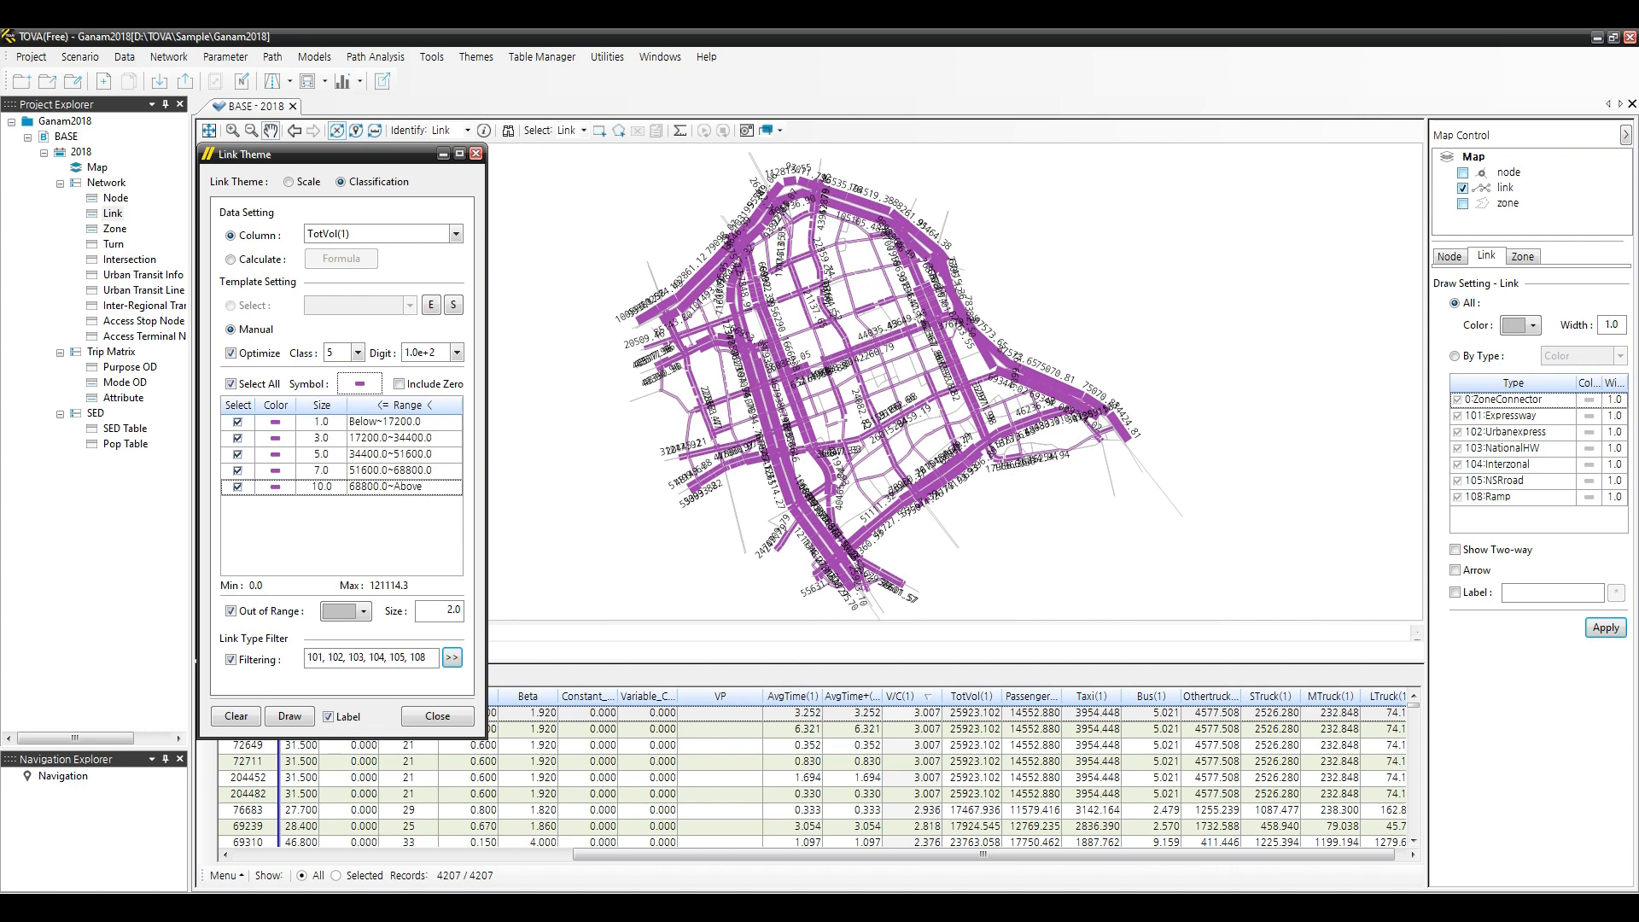
Change the color of the lowest volume class, Below~17200.0, to light green.
{"action": "left_click", "coordinate": [287, 423]}
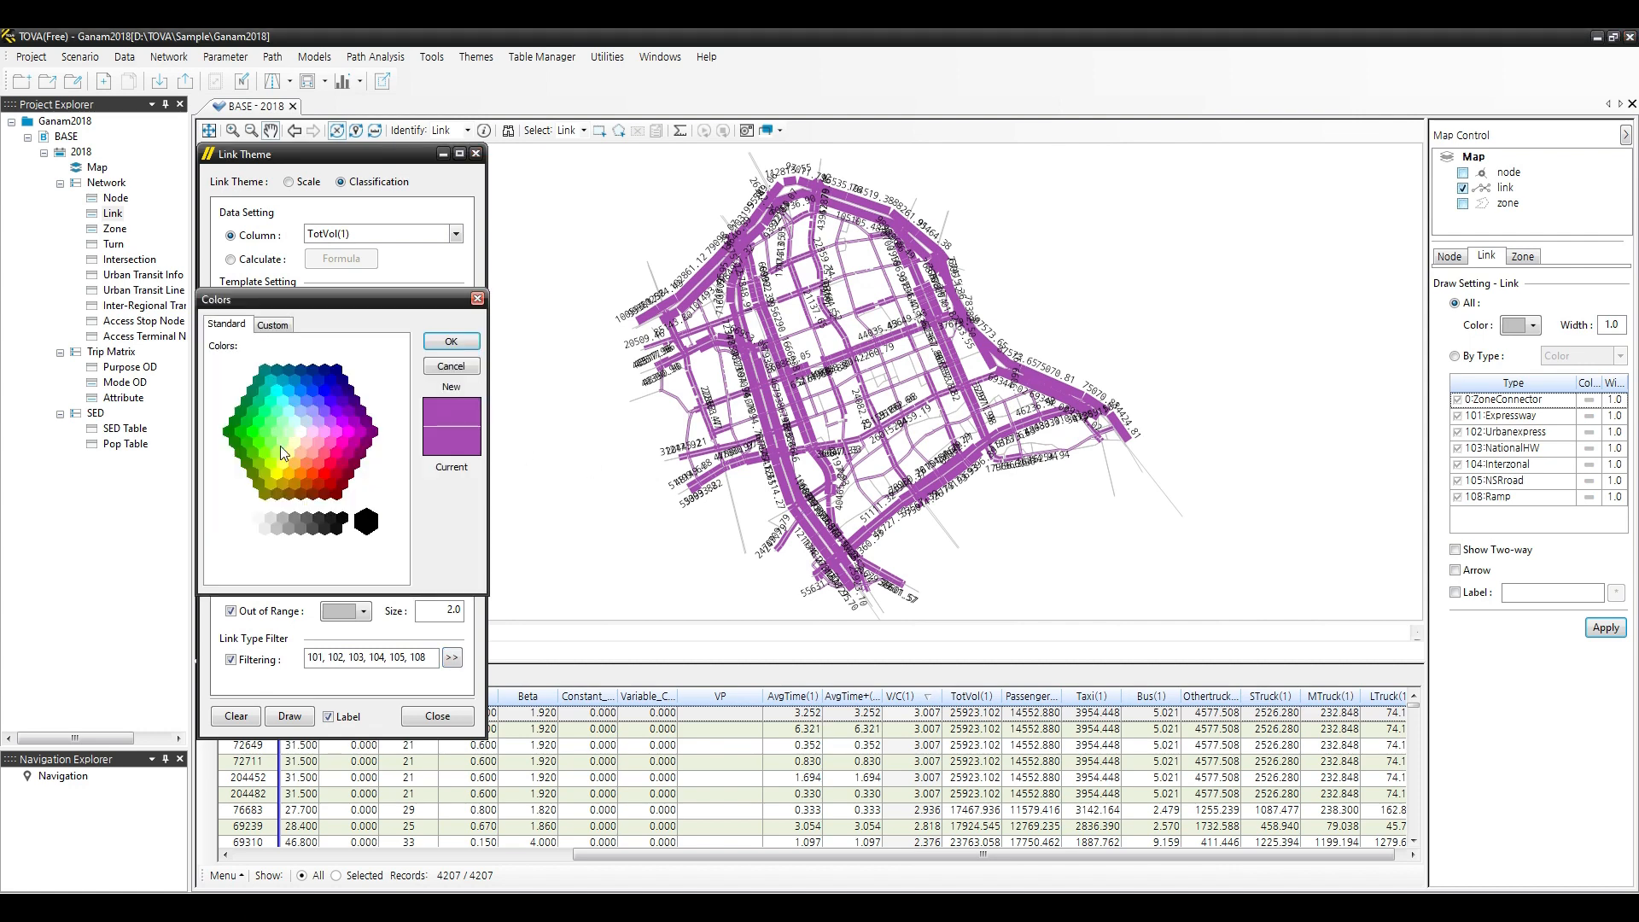
{"action": "left_click", "coordinate": [275, 443]}
{"action": "left_click", "coordinate": [451, 341]}
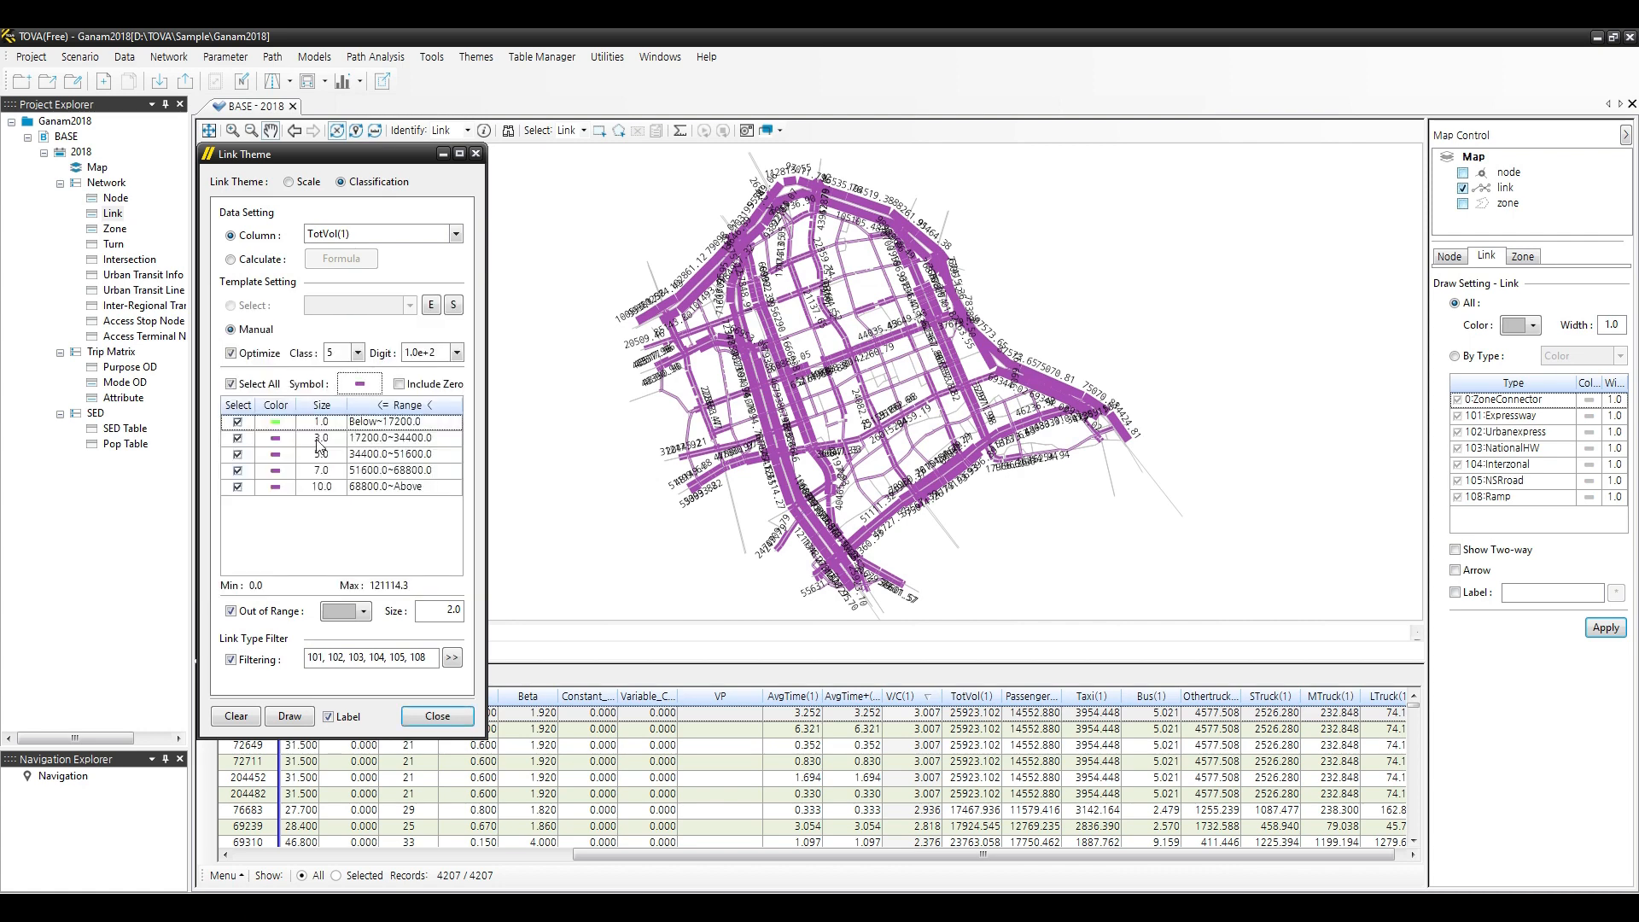
Change the color of the second volume class, 17200.0~34400.0, to yellow.
{"action": "left_click", "coordinate": [270, 438]}
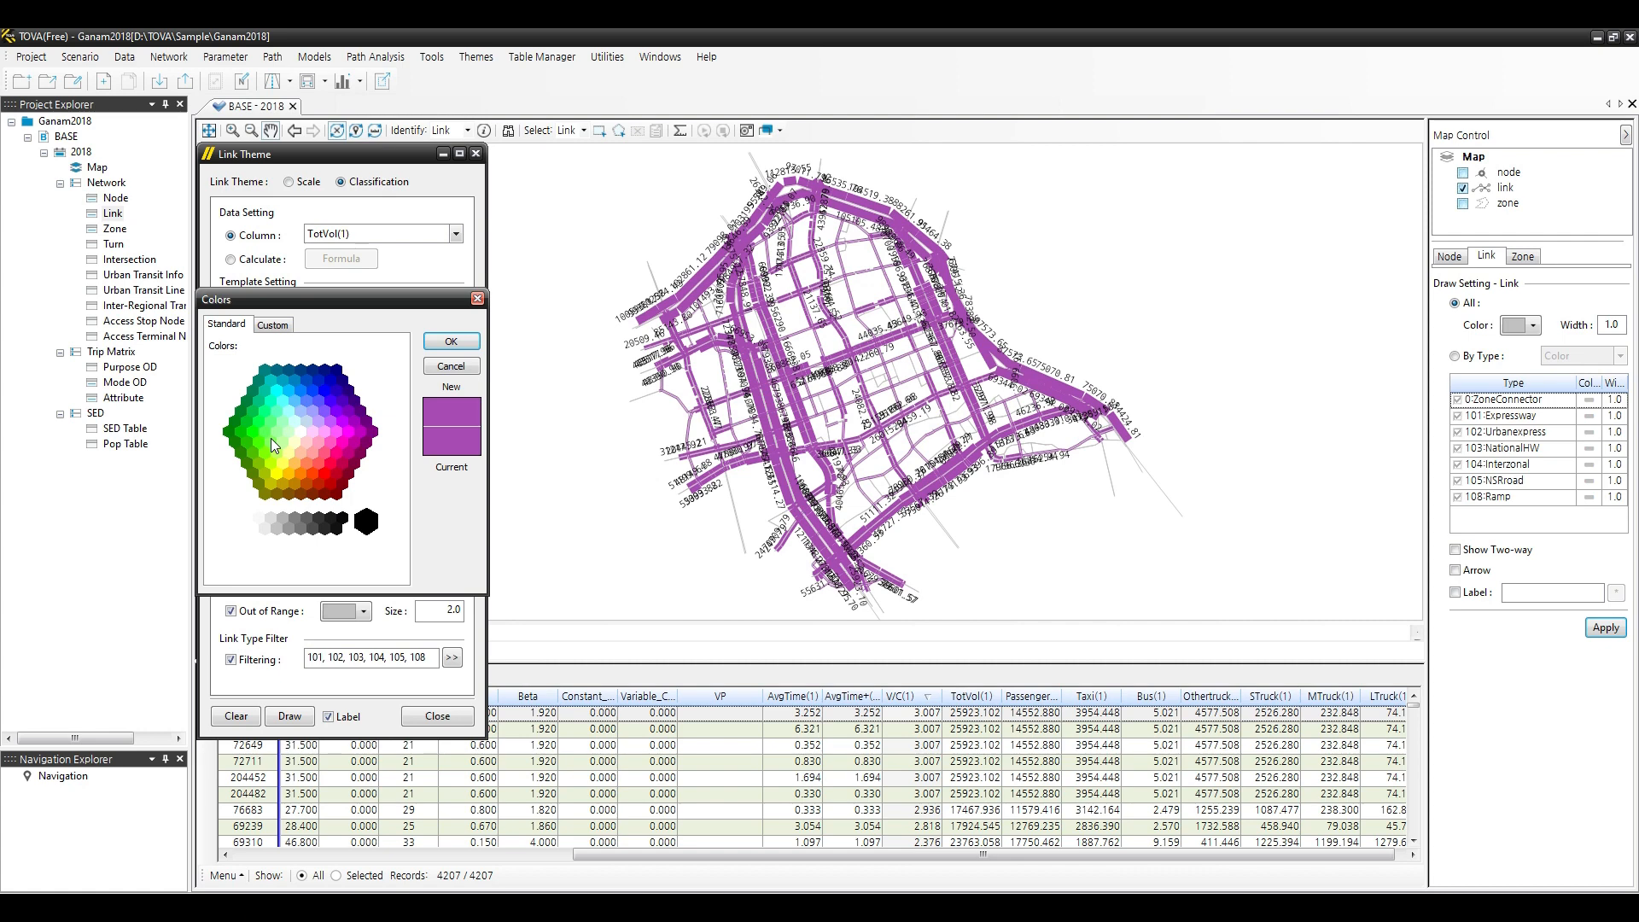
{"action": "left_click", "coordinate": [280, 468]}
{"action": "left_click", "coordinate": [279, 481]}
{"action": "left_click", "coordinate": [276, 473]}
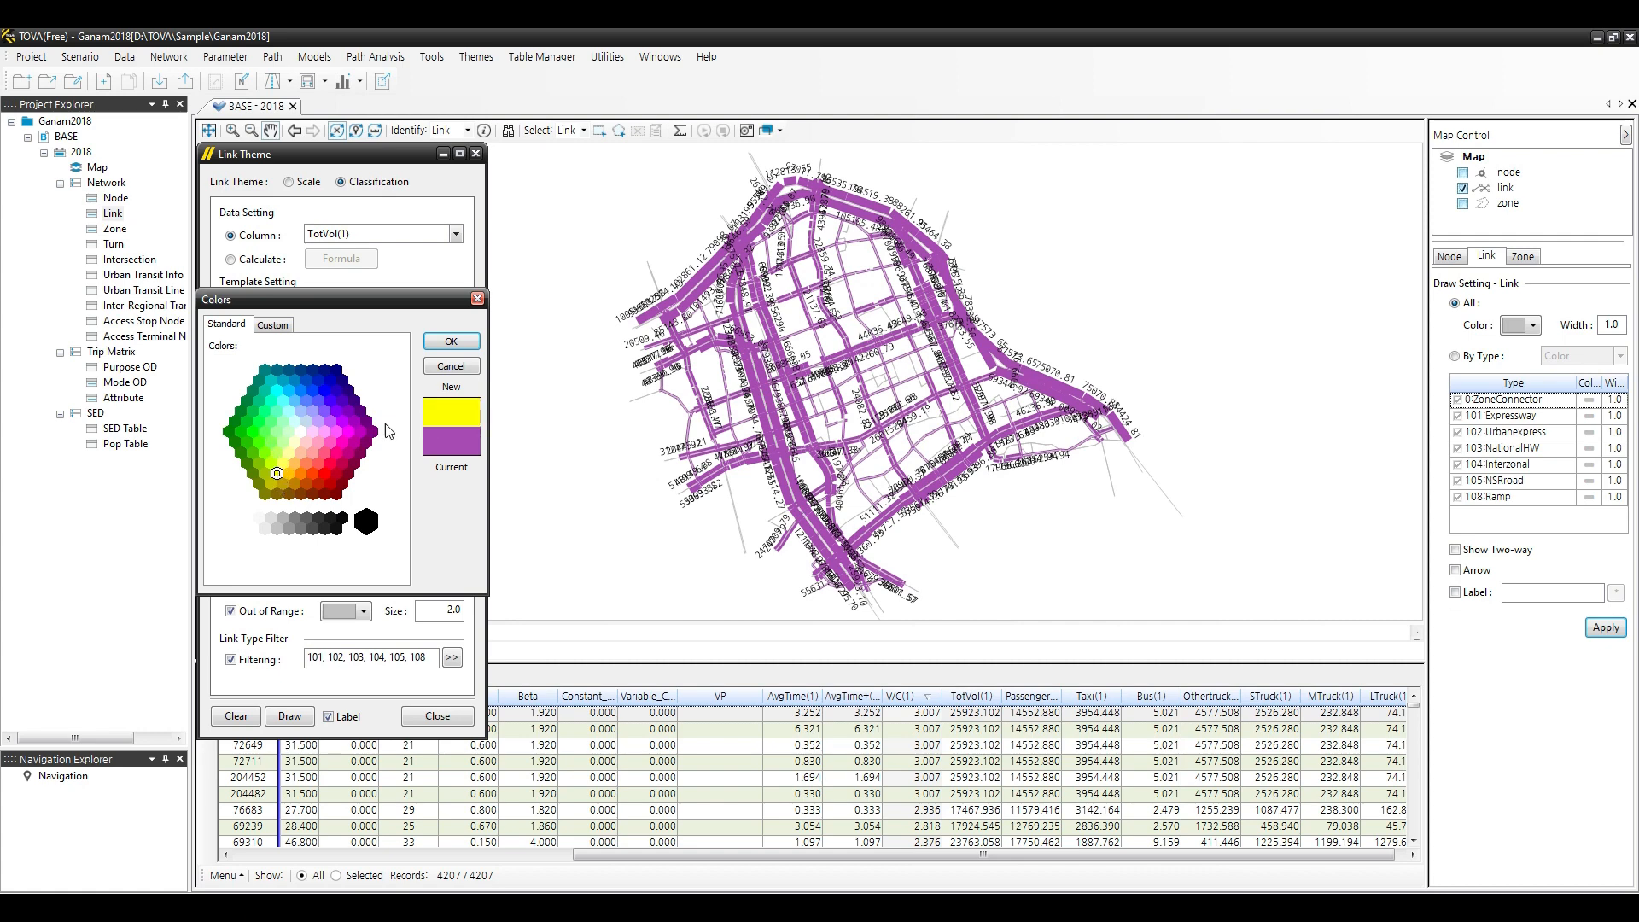
{"action": "left_click", "coordinate": [451, 342]}
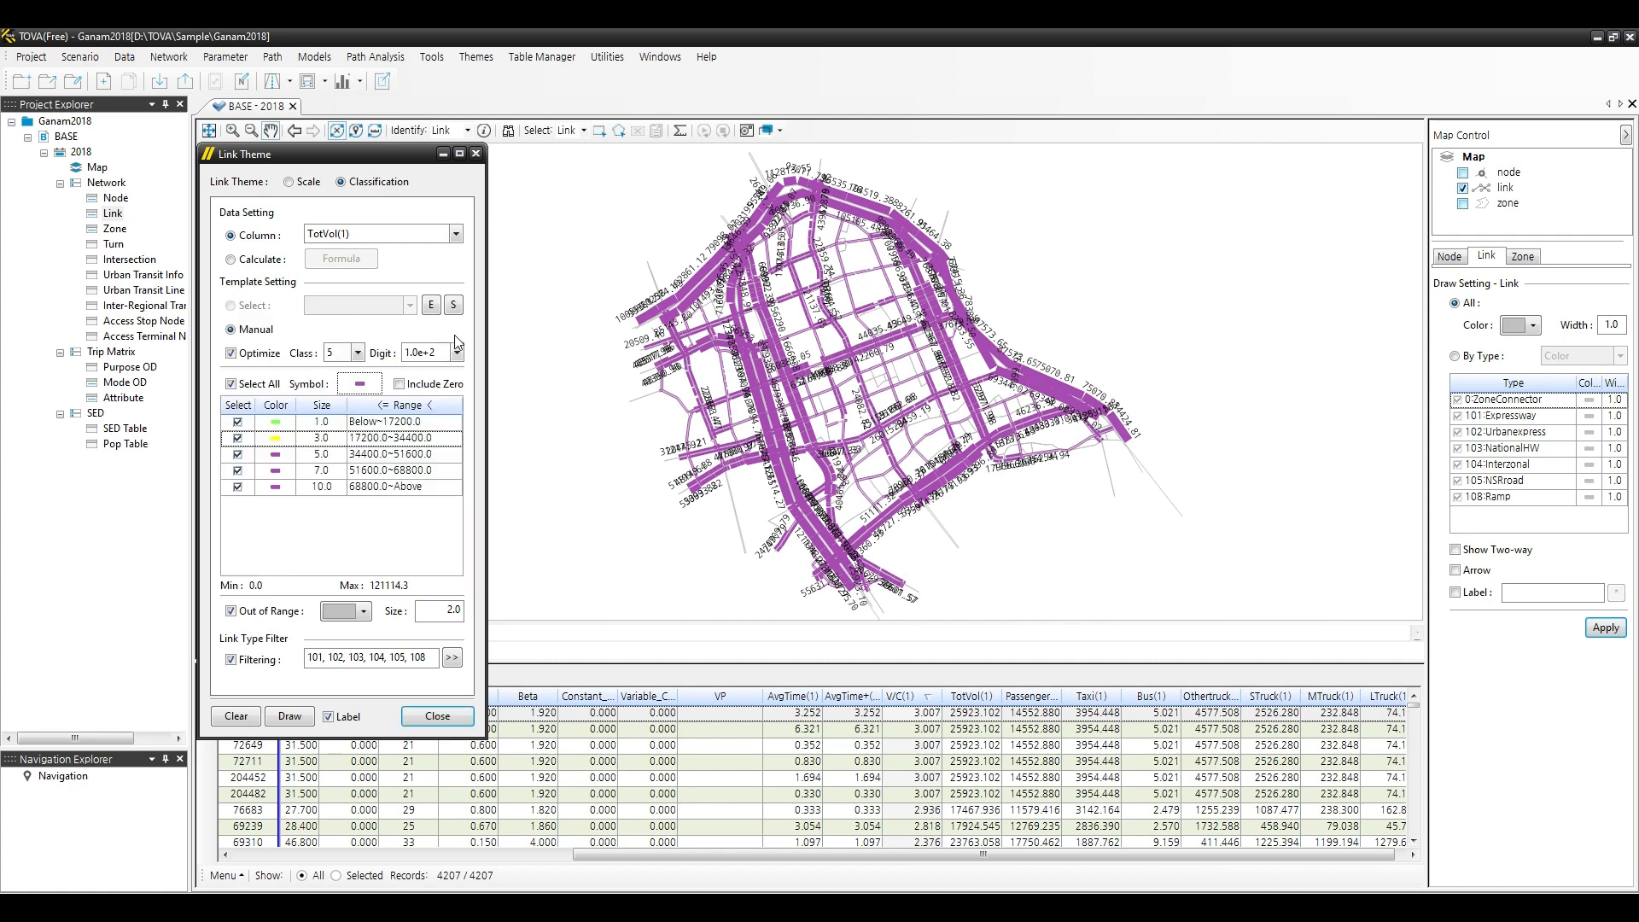
Change the color of the middle volume class, 34400.0~51600.0, to orange.
{"action": "left_click", "coordinate": [279, 459]}
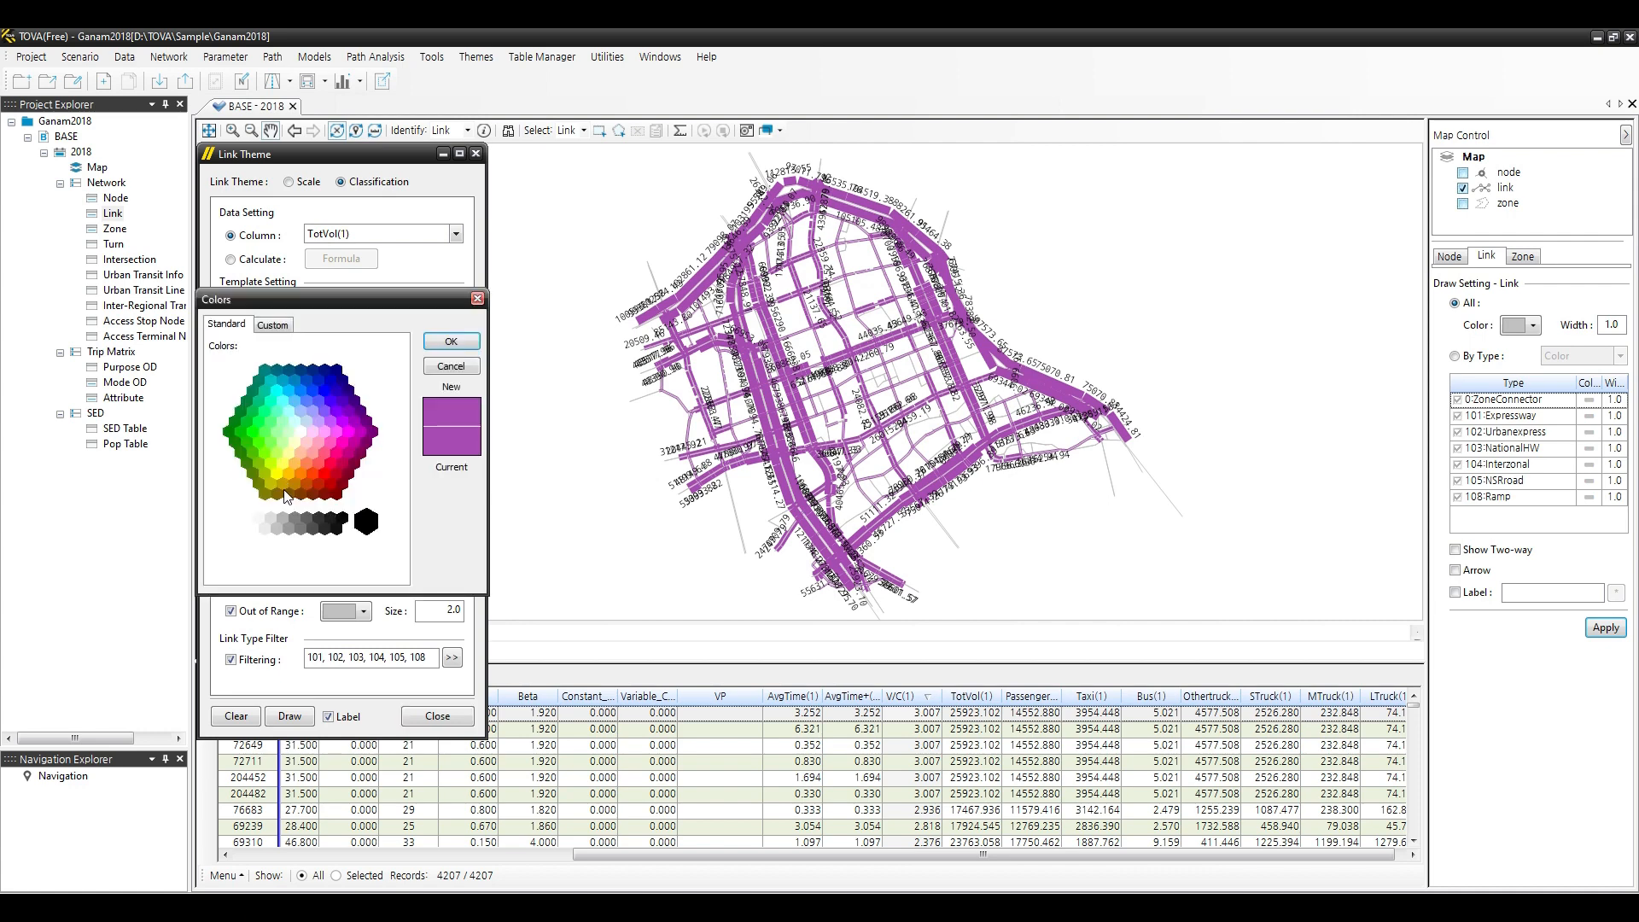
{"action": "left_click", "coordinate": [300, 475]}
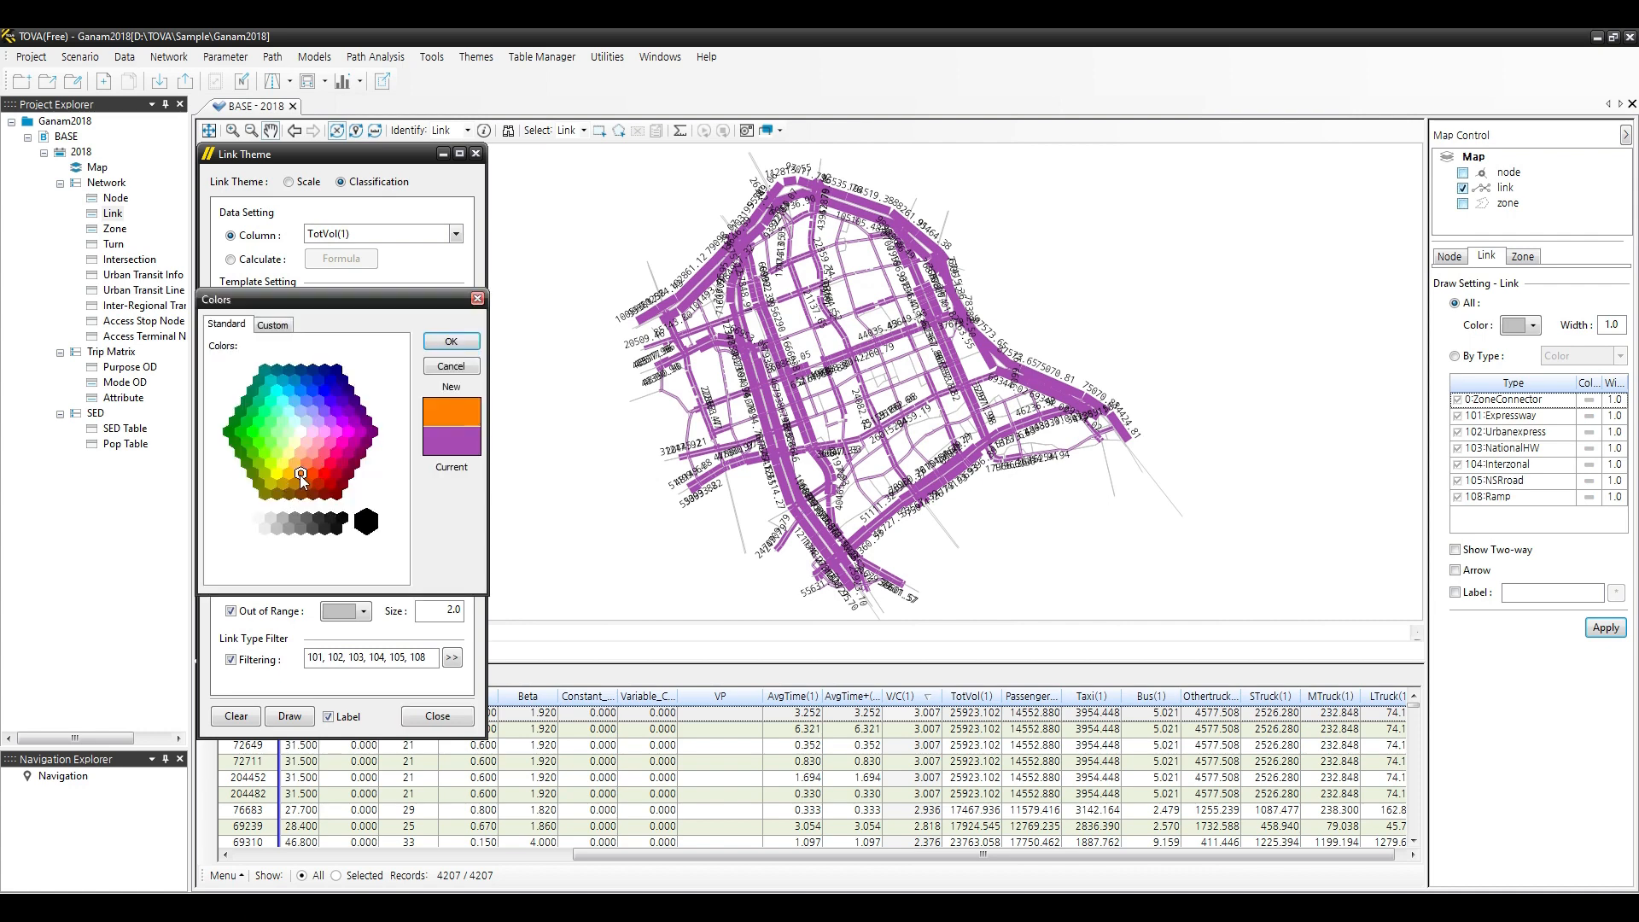
{"action": "left_click", "coordinate": [451, 341]}
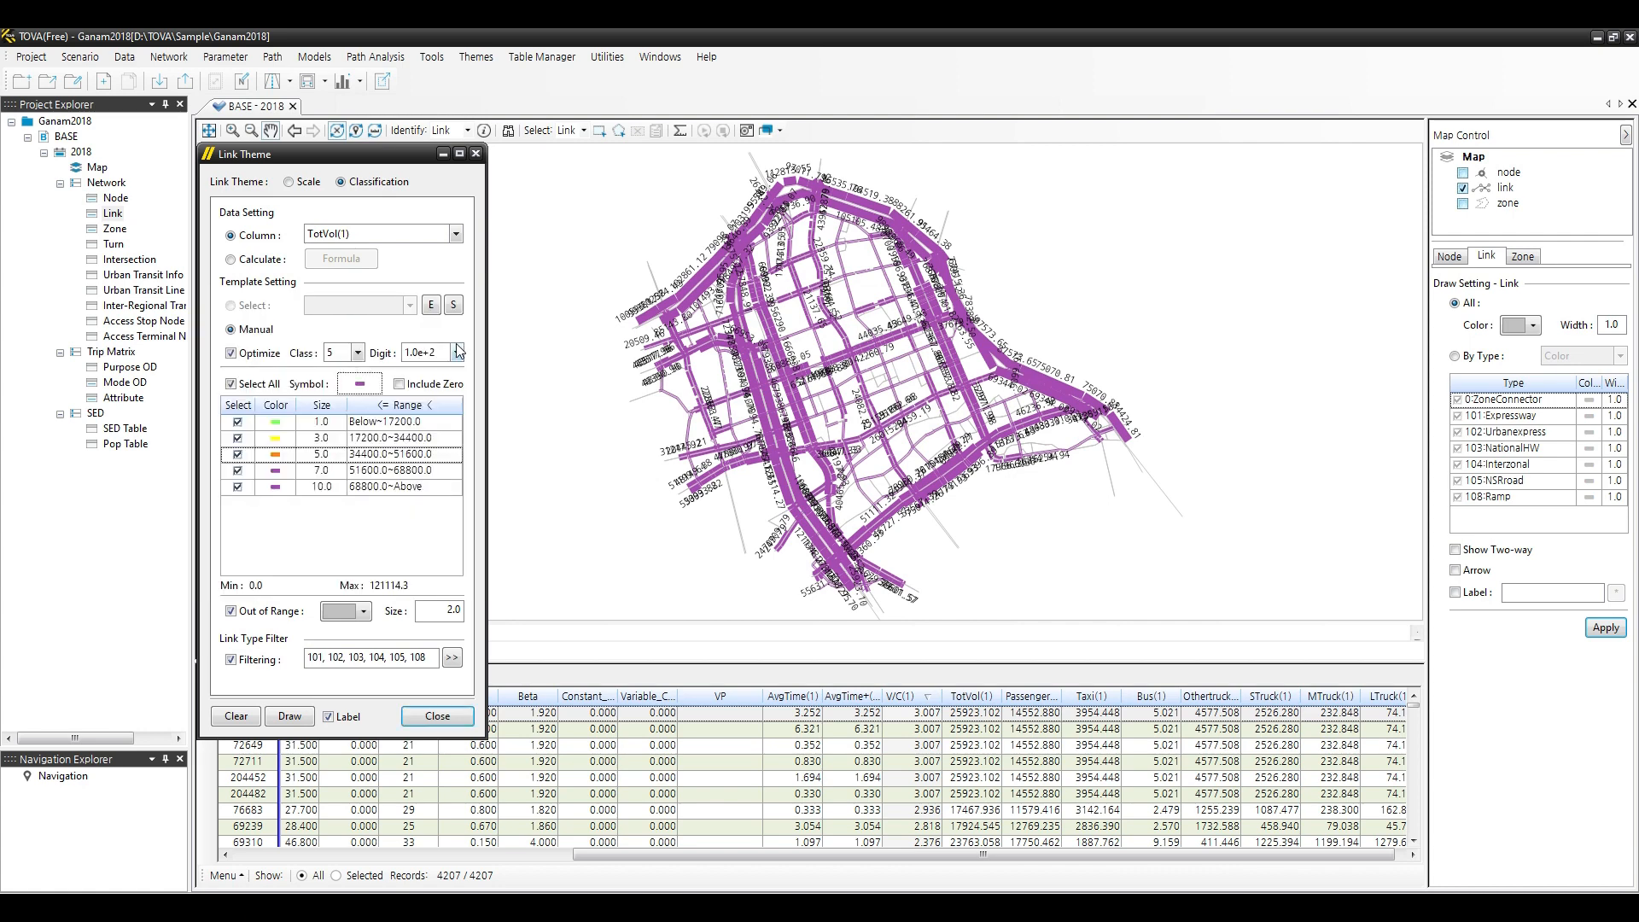
Change the color of the fourth volume class, 51600.0~68800.0, to red.
{"action": "left_click", "coordinate": [277, 470]}
{"action": "left_click", "coordinate": [321, 475]}
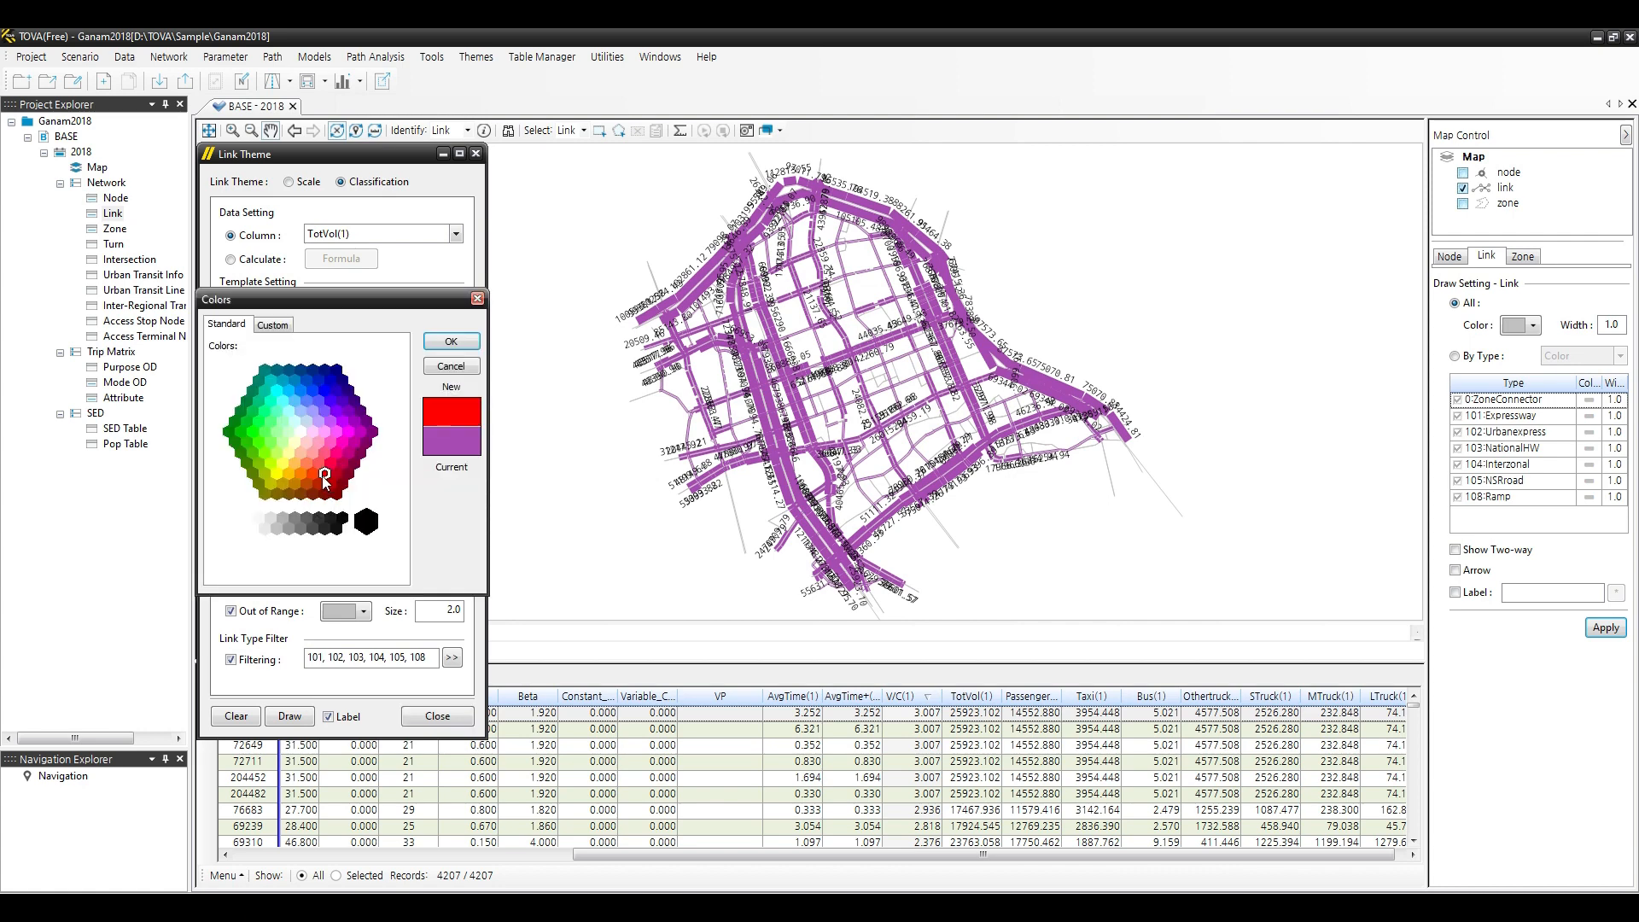
{"action": "left_click", "coordinate": [449, 343]}
Change the color of the highest volume class, 68800.0~Above, to dark red and redraw the classification theme on the map.
{"action": "left_click", "coordinate": [275, 487]}
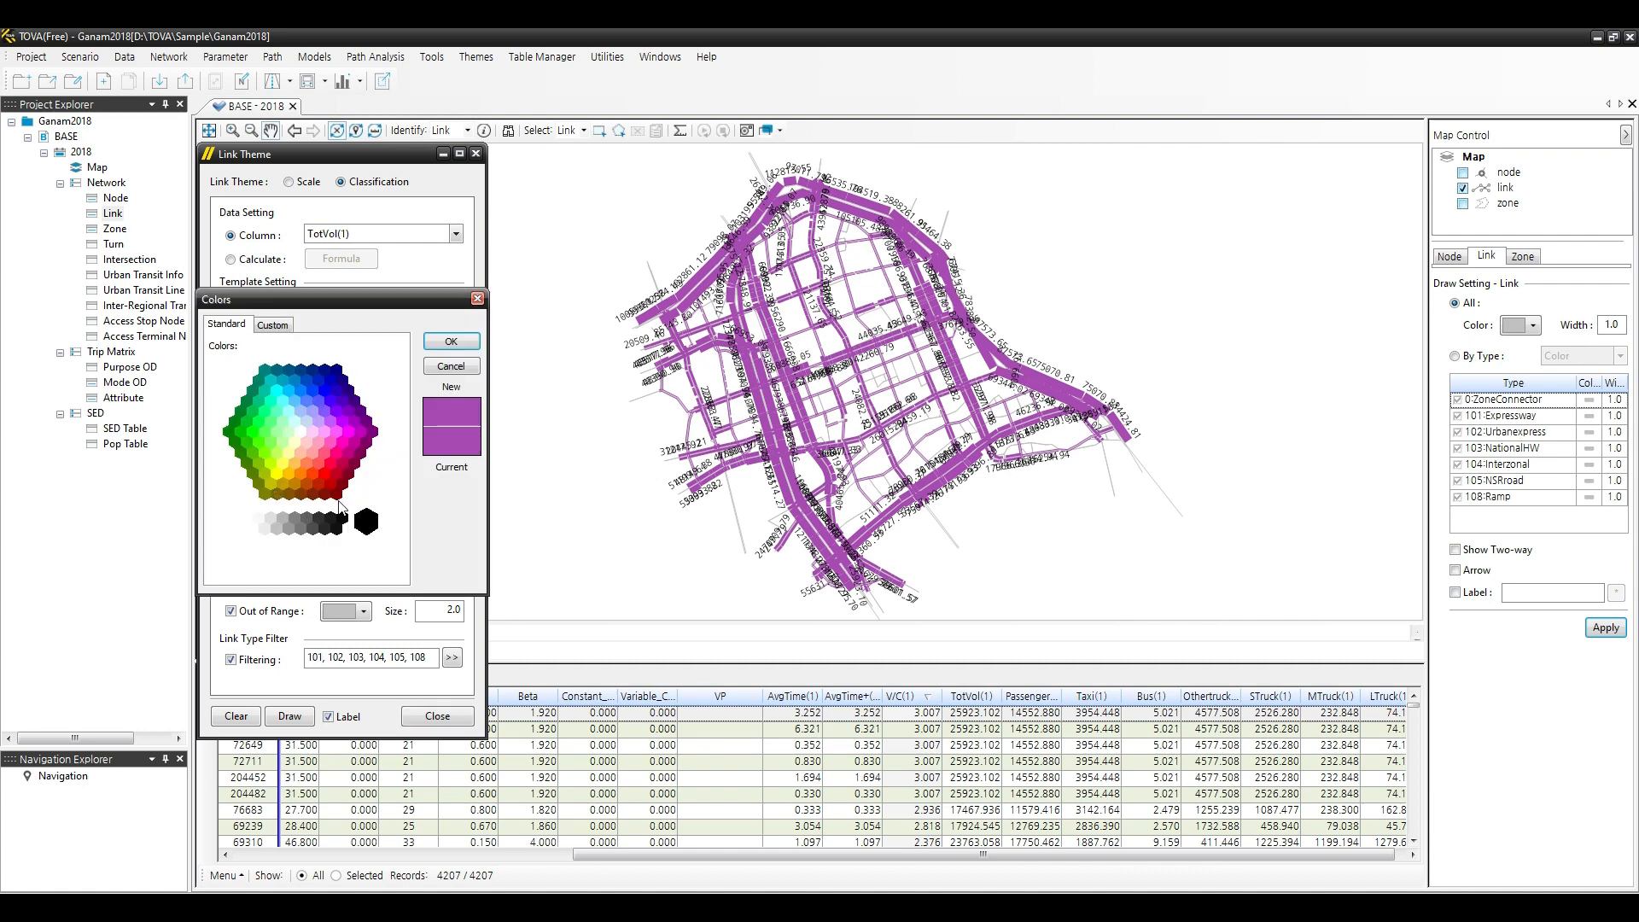
{"action": "left_click", "coordinate": [338, 495]}
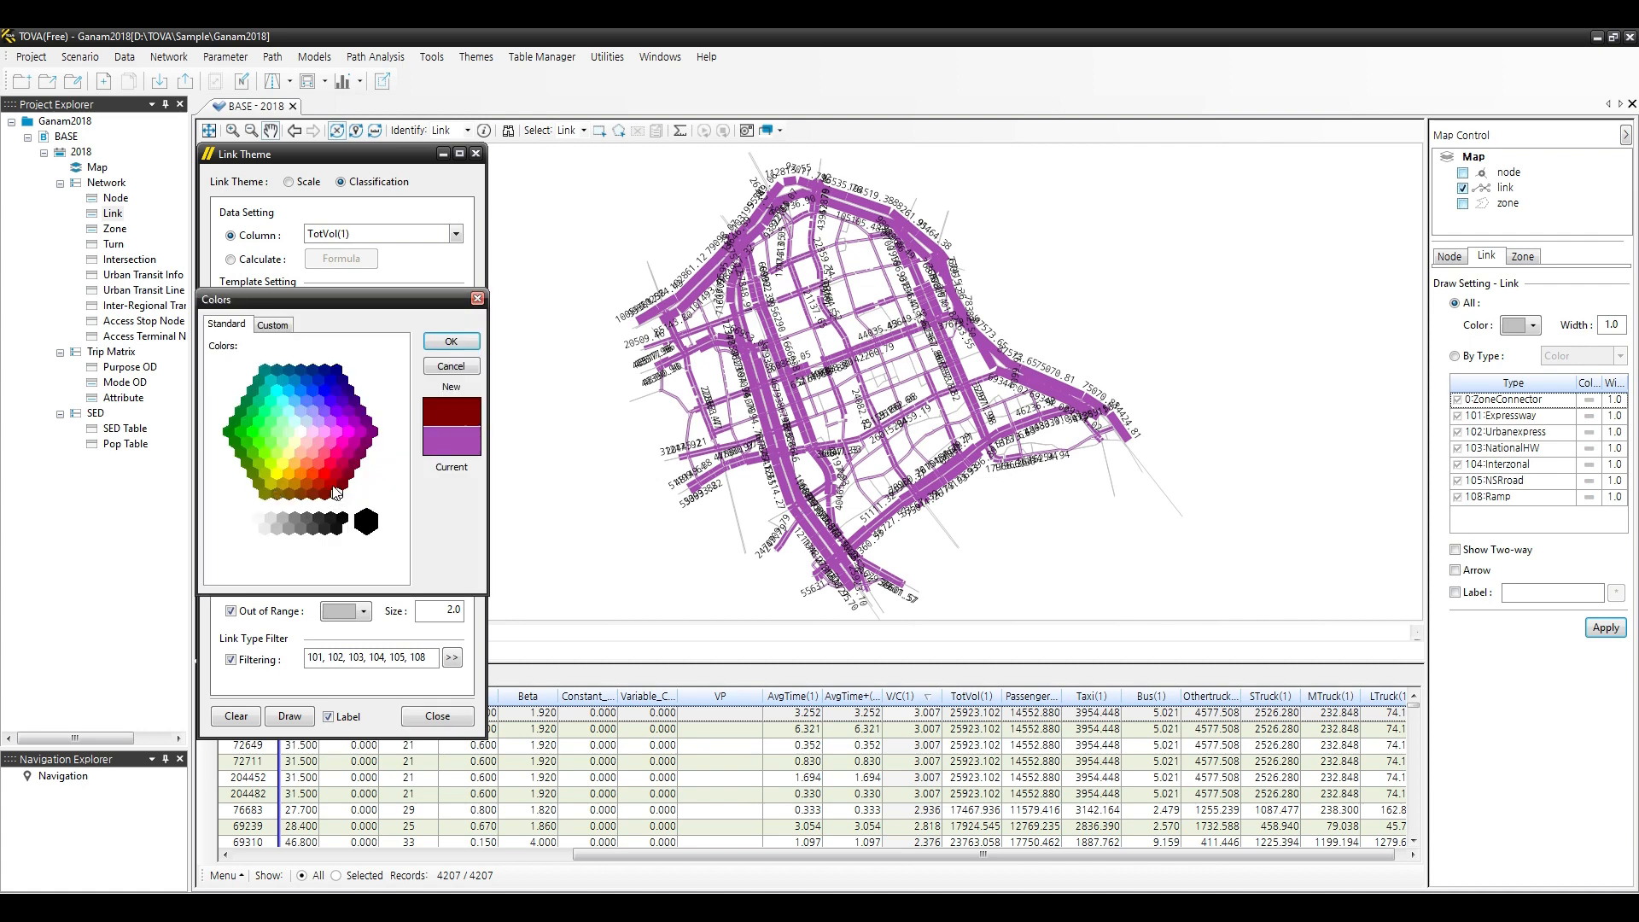
{"action": "left_click", "coordinate": [451, 342]}
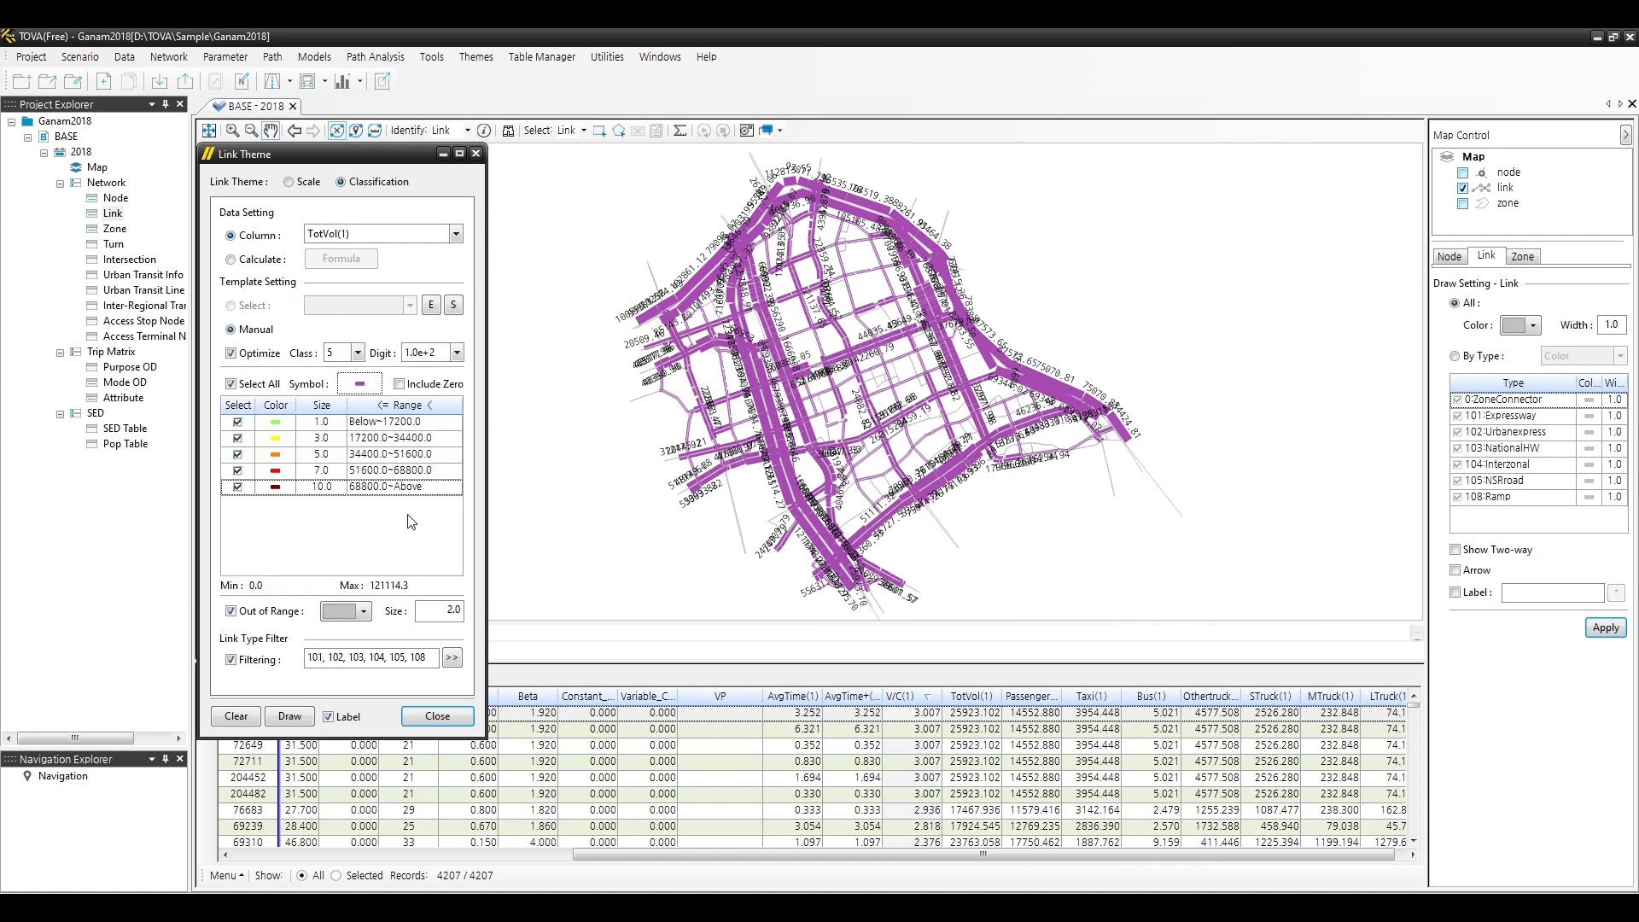
{"action": "left_click", "coordinate": [297, 717]}
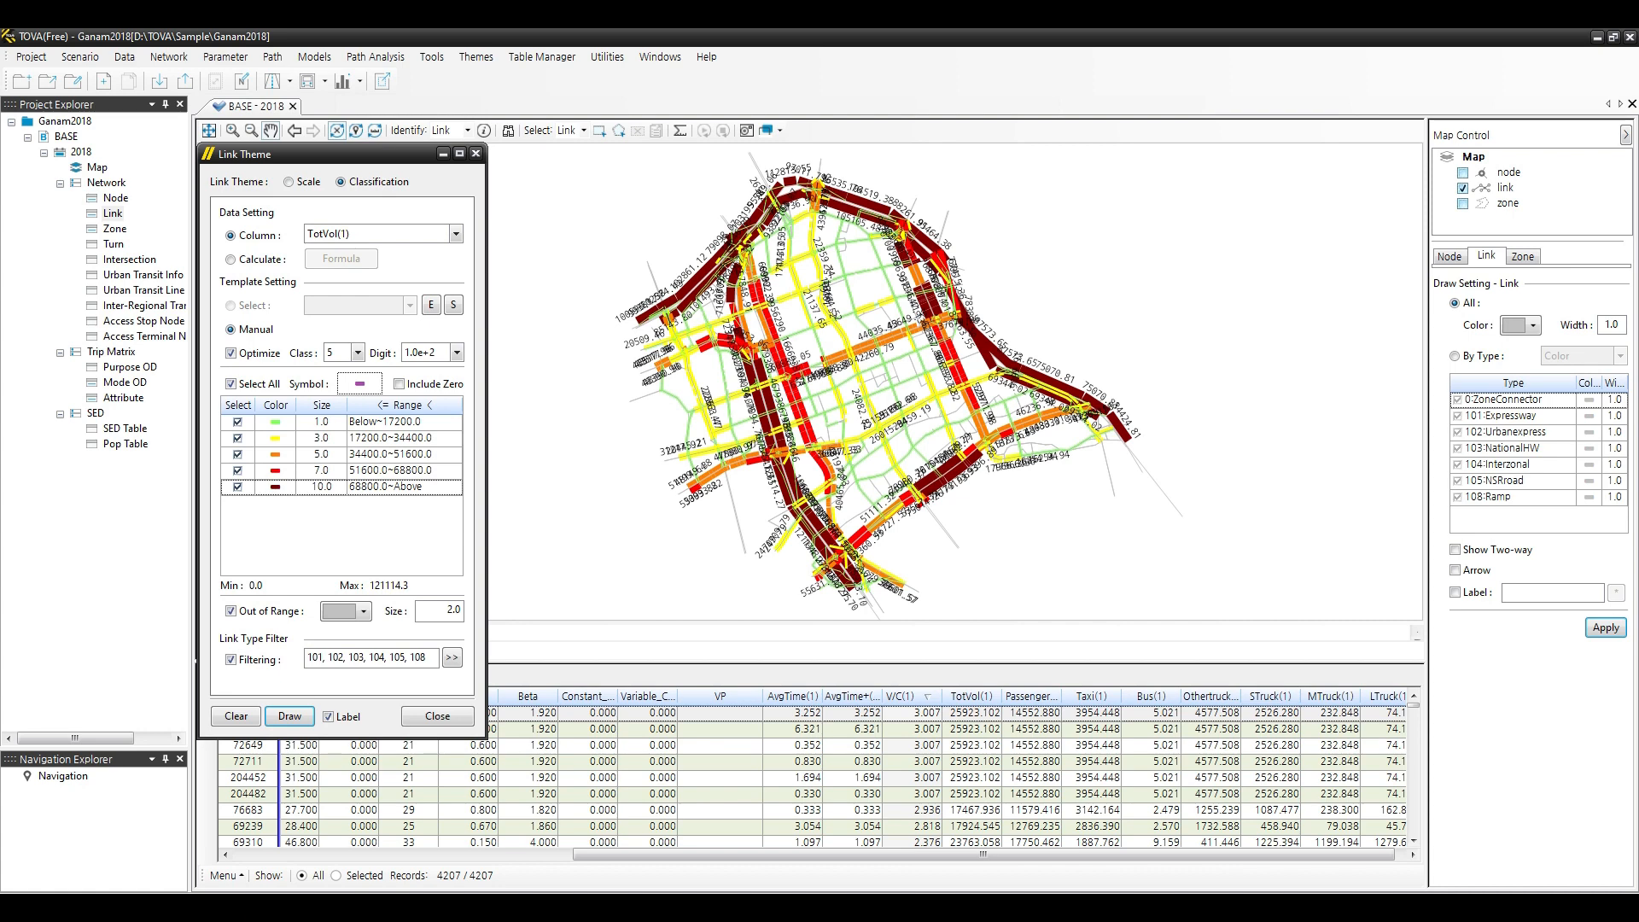
Review the trip matrix and volume delay function settings of the highway assignment model.
{"action": "left_click", "coordinate": [390, 60]}
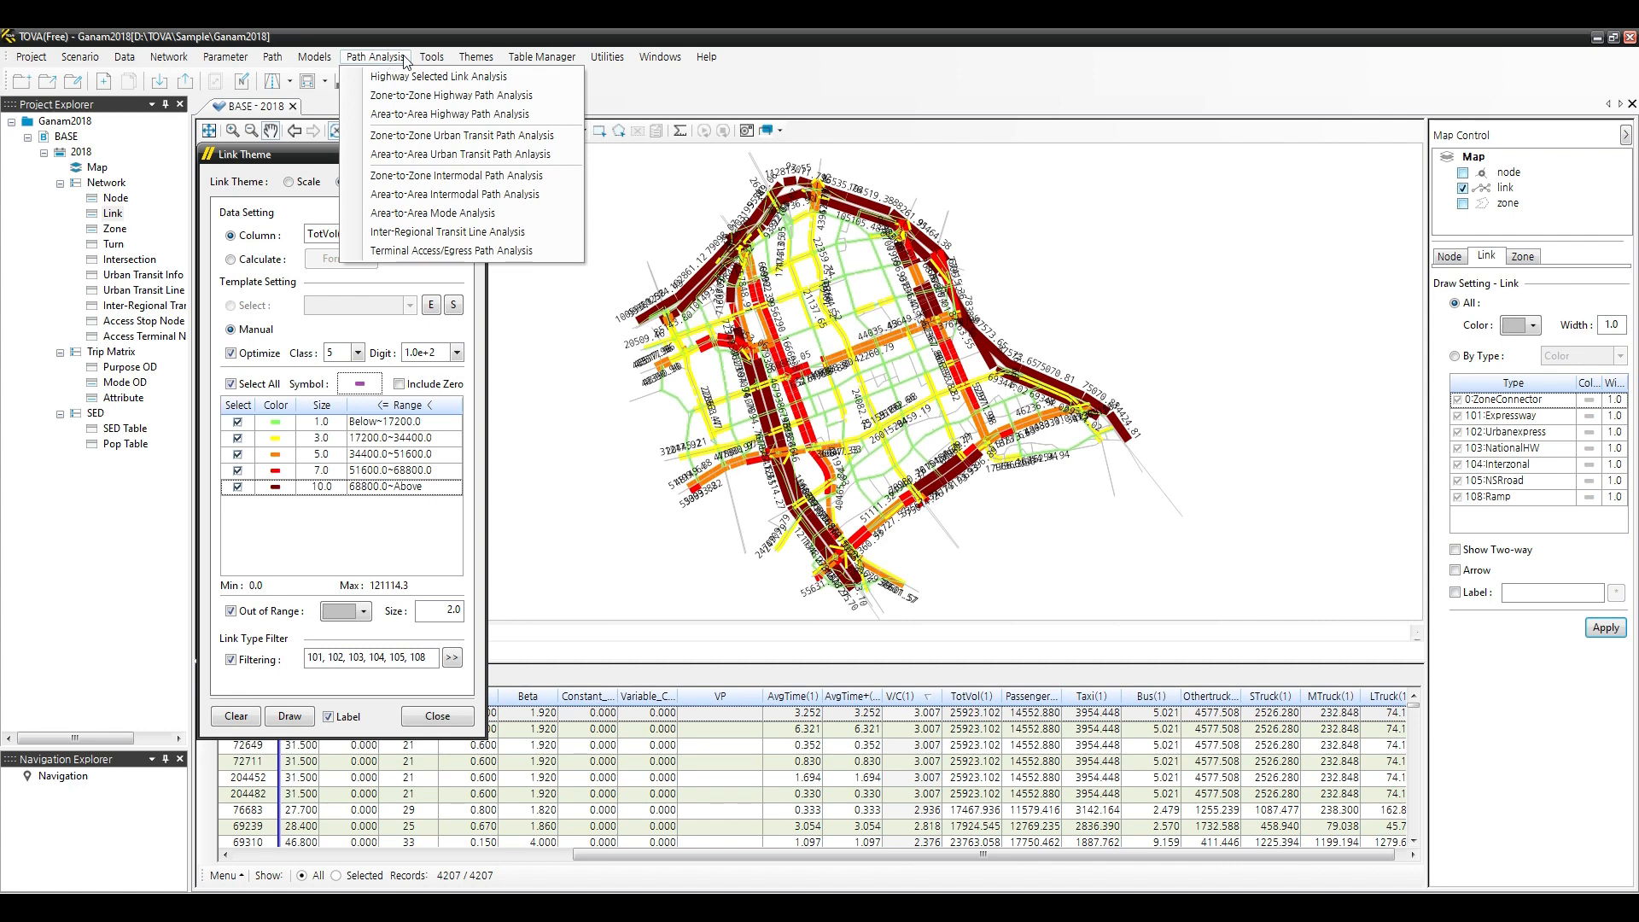
{"action": "left_click", "coordinate": [319, 135]}
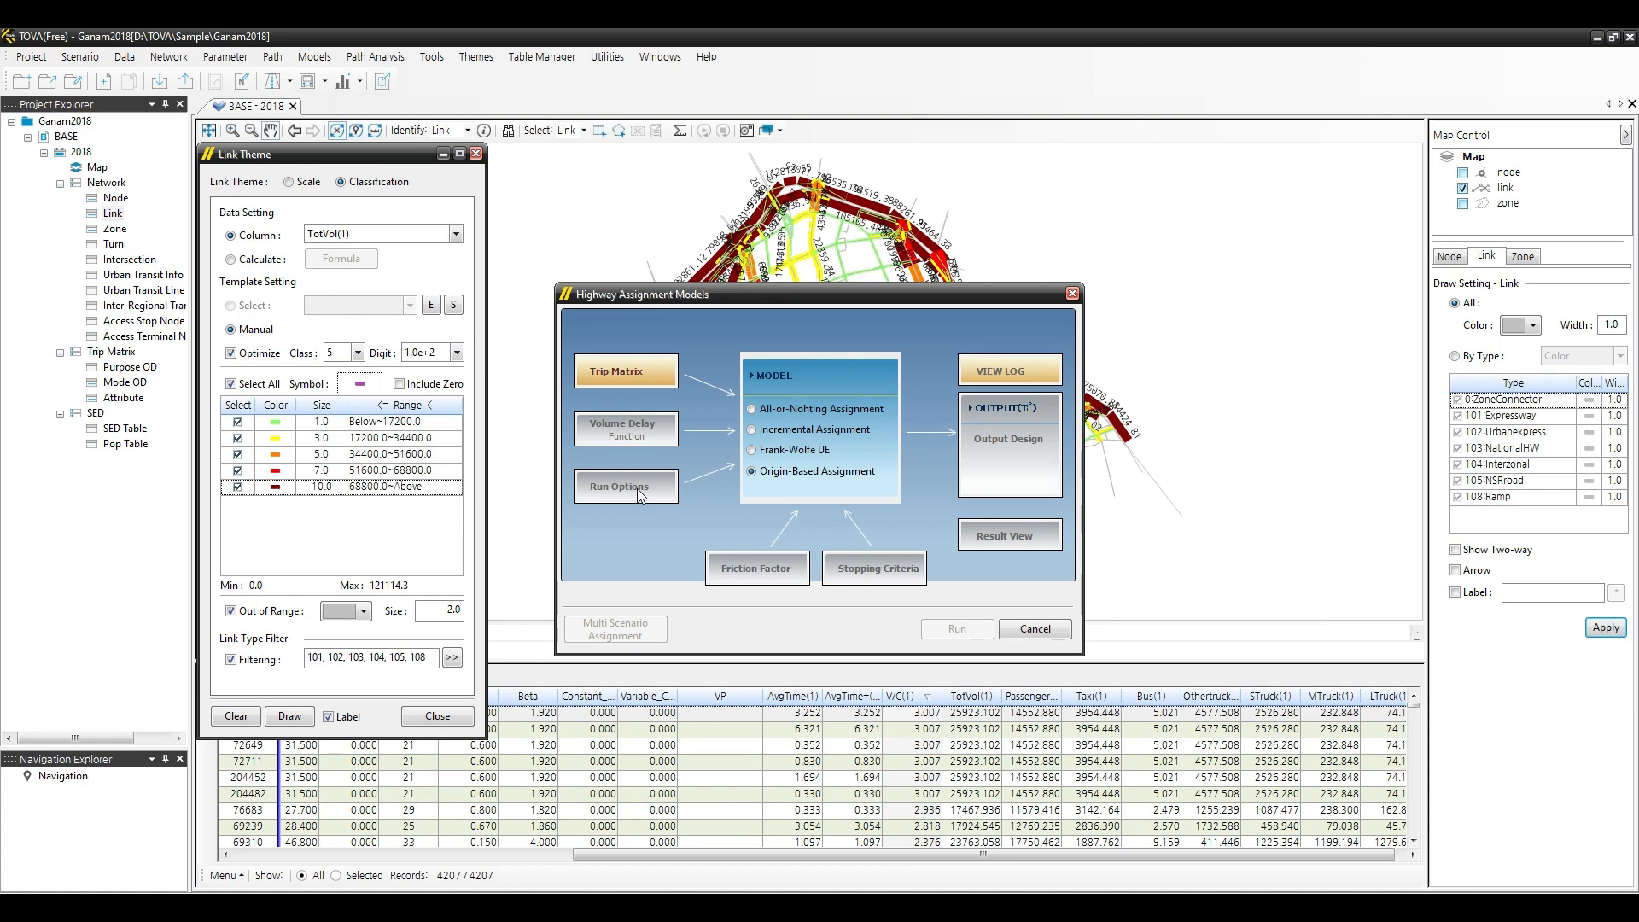
{"action": "left_click", "coordinate": [631, 371]}
{"action": "left_click", "coordinate": [577, 455]}
{"action": "left_click", "coordinate": [963, 585]}
{"action": "left_click", "coordinate": [622, 431]}
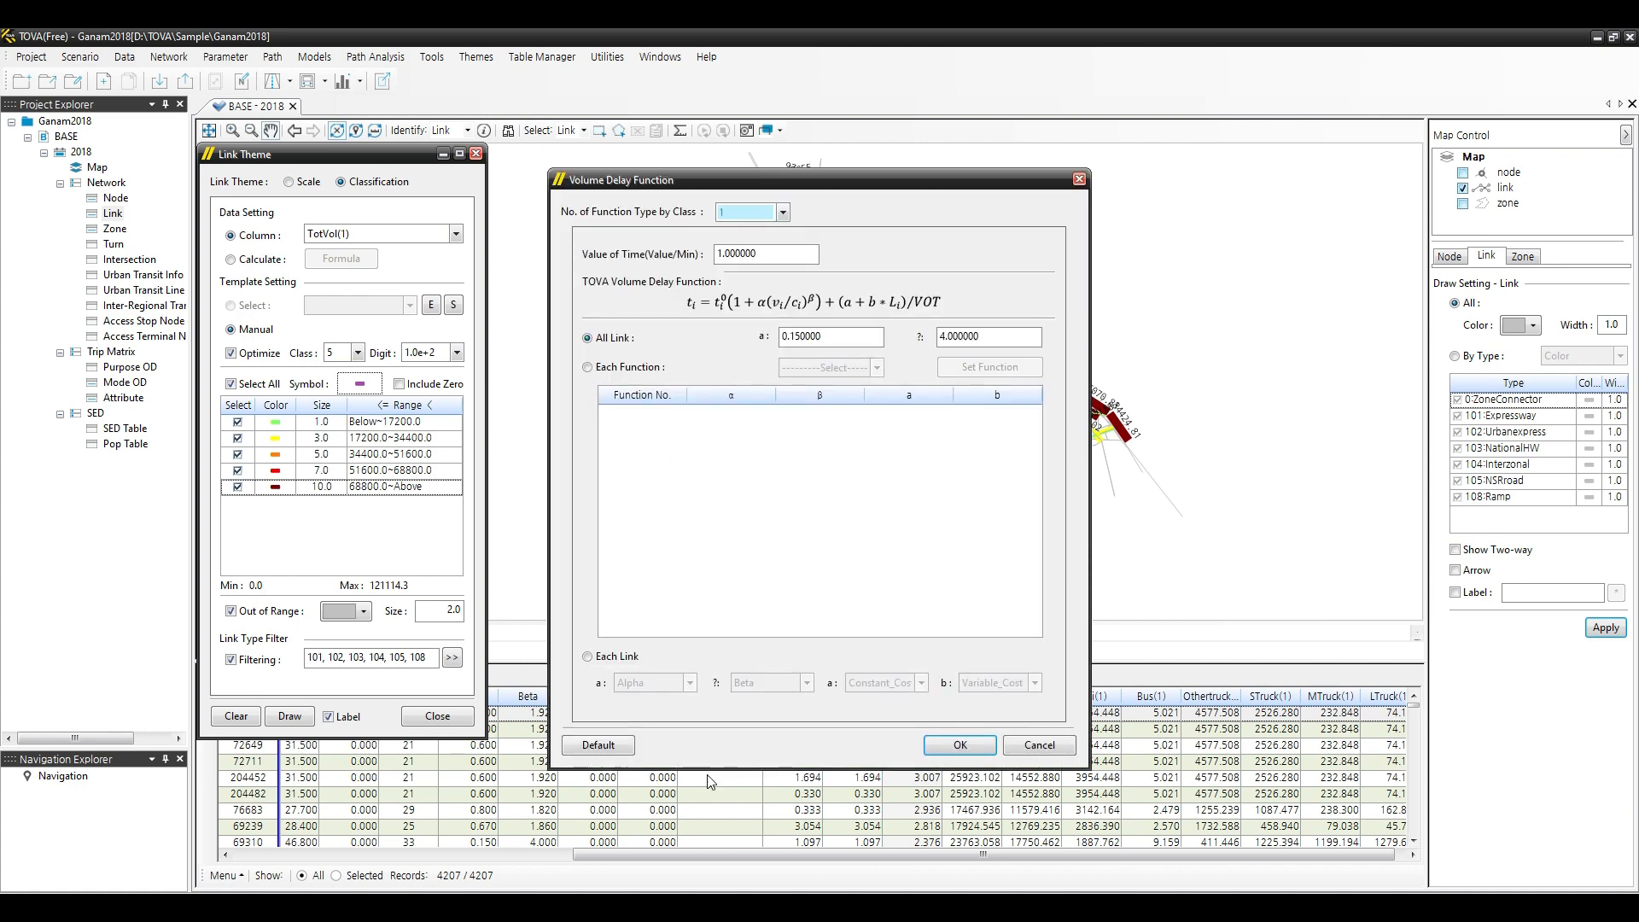
{"action": "left_click", "coordinate": [959, 744]}
Check the Include Turn Volume Analysis run option of the highway assignment and leave the model without running it.
{"action": "left_click", "coordinate": [633, 485]}
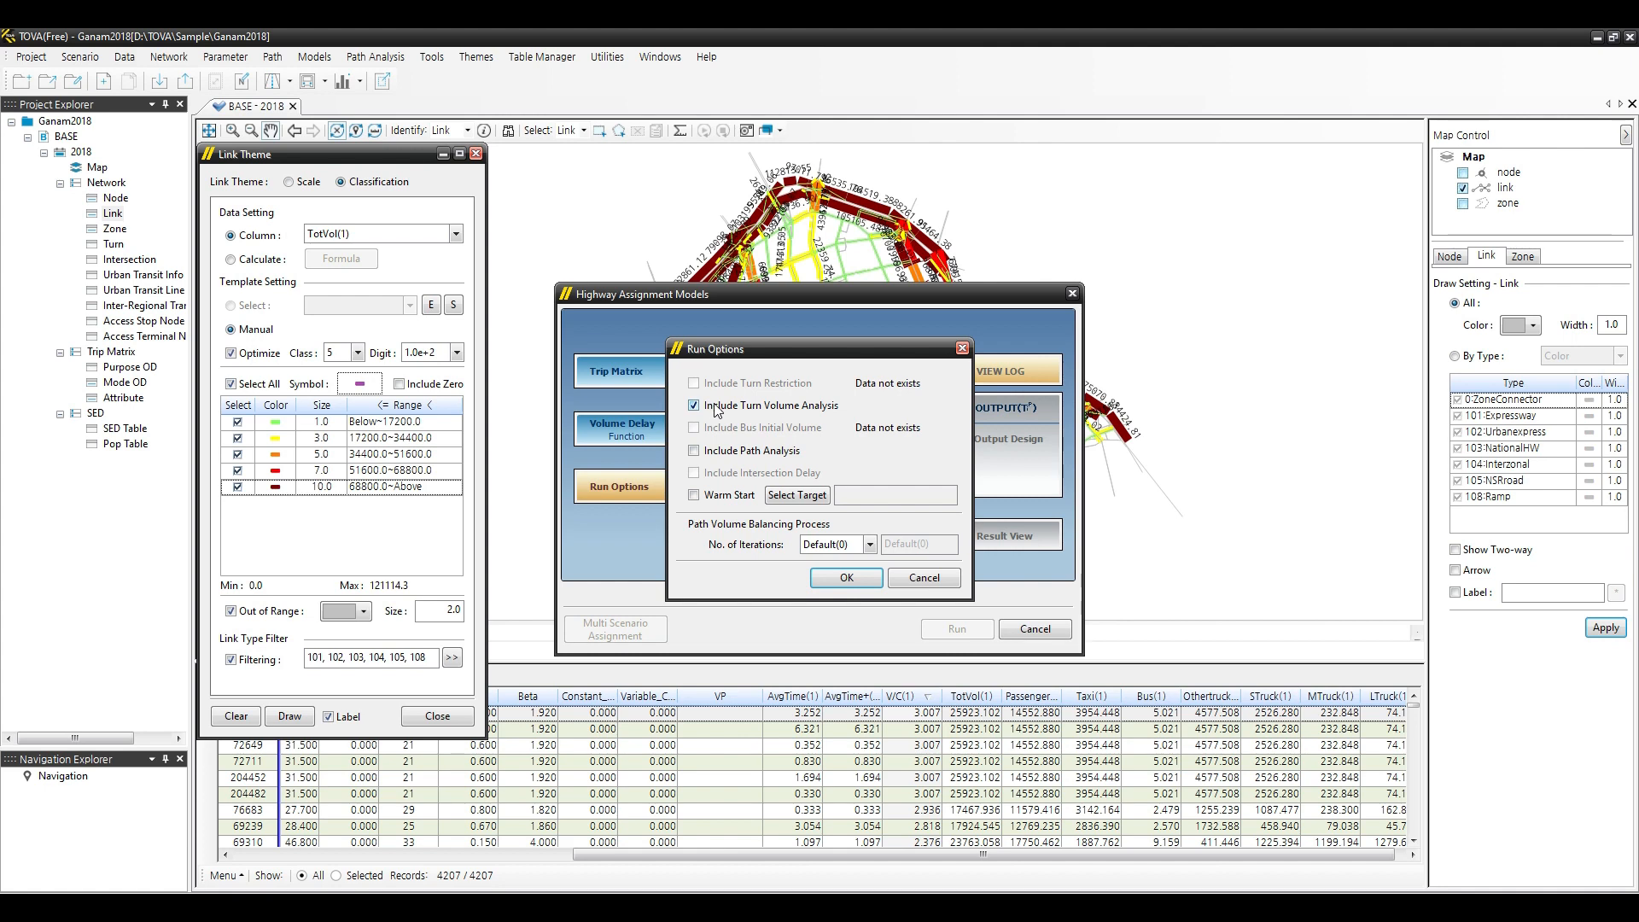
{"action": "left_click", "coordinate": [923, 578]}
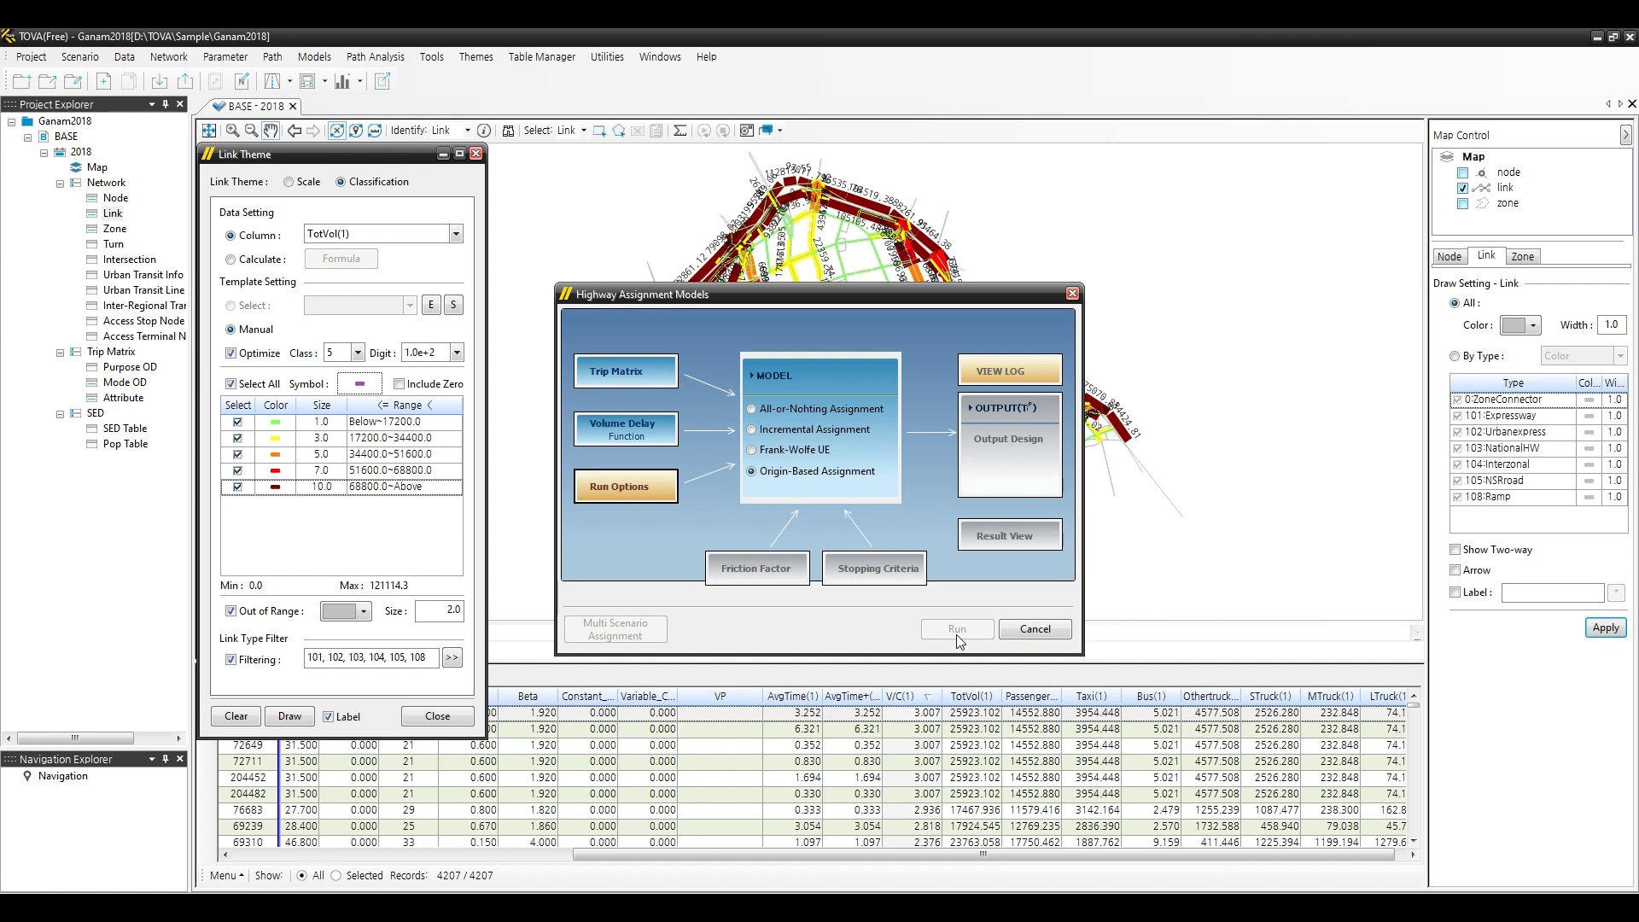
{"action": "left_click", "coordinate": [1048, 628]}
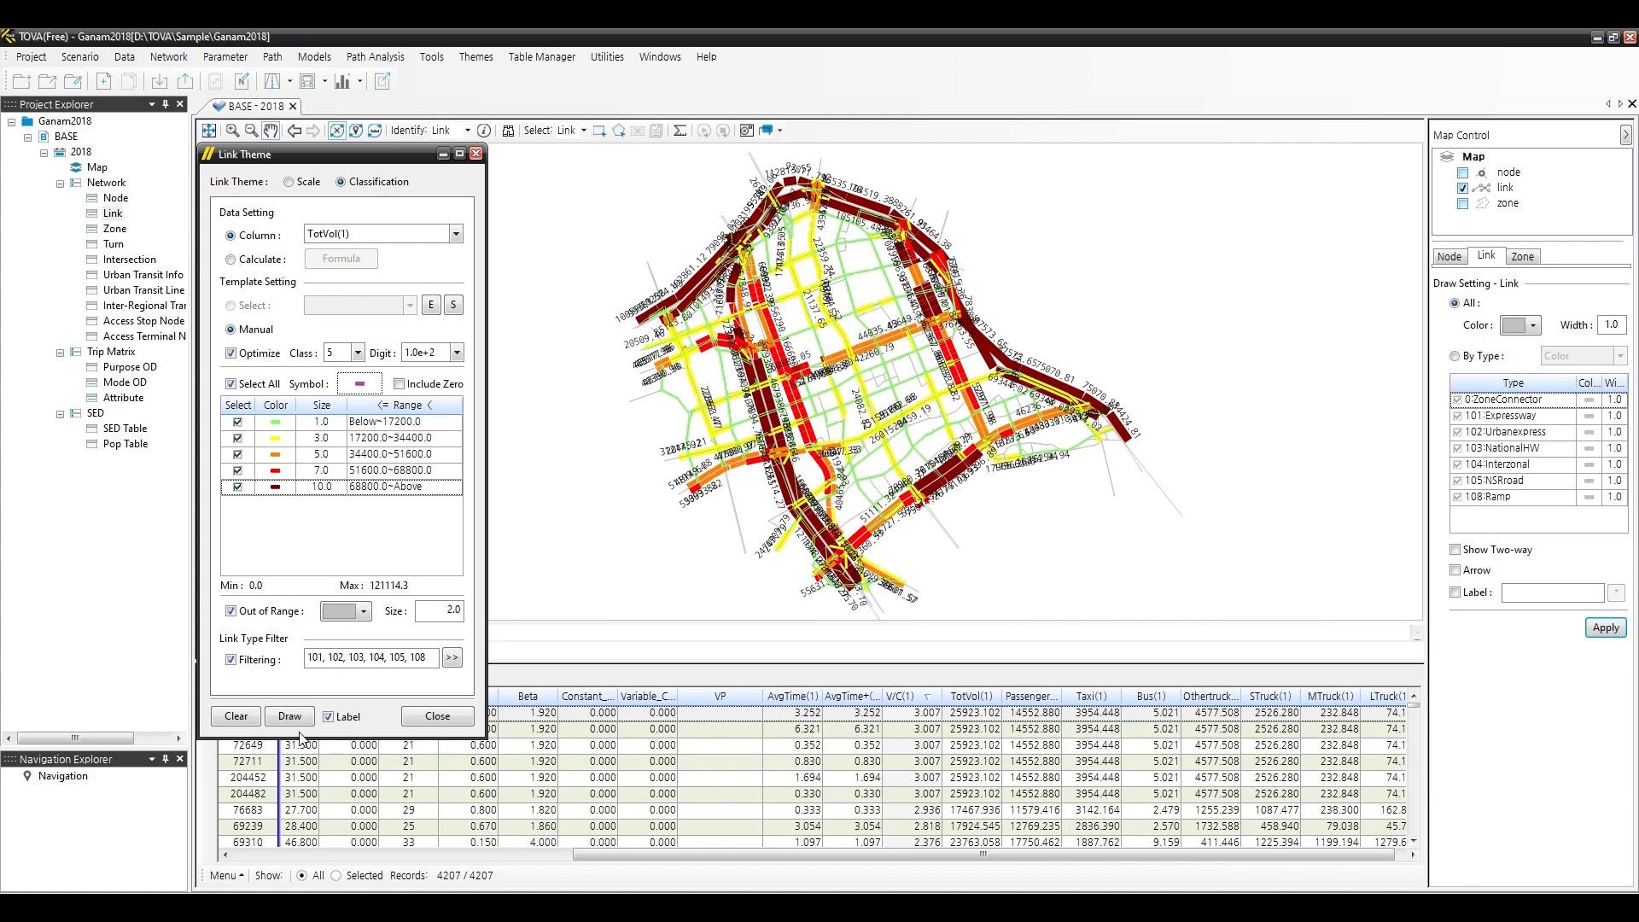
Clear the classification link theme from the map and close the link theme settings.
{"action": "left_click", "coordinate": [237, 716]}
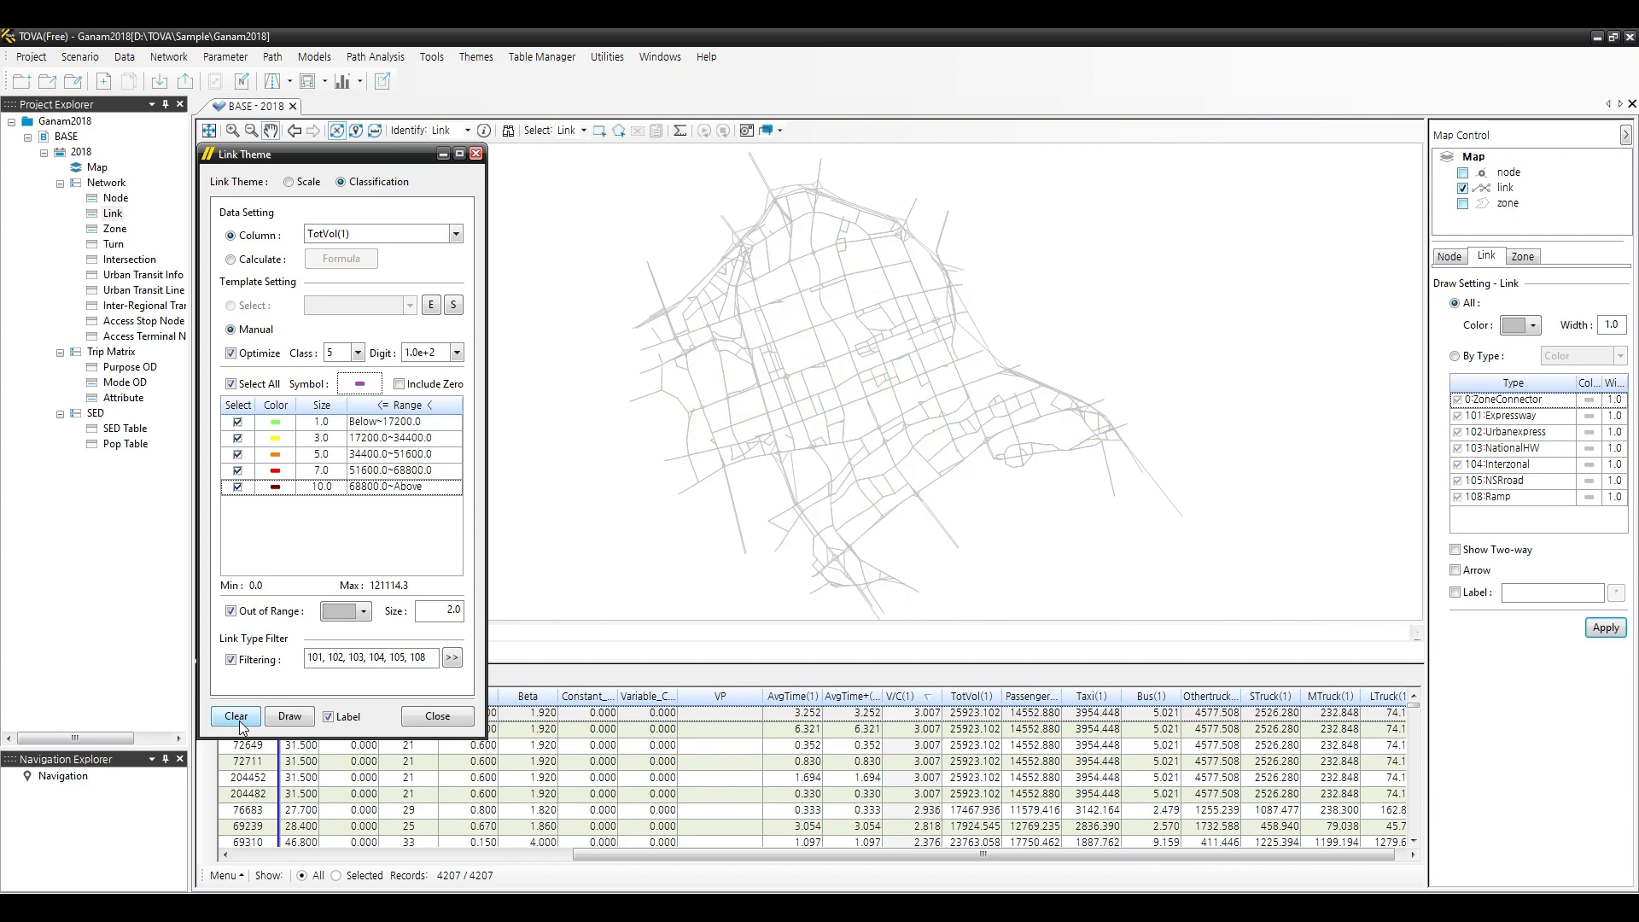
{"action": "left_click", "coordinate": [428, 717]}
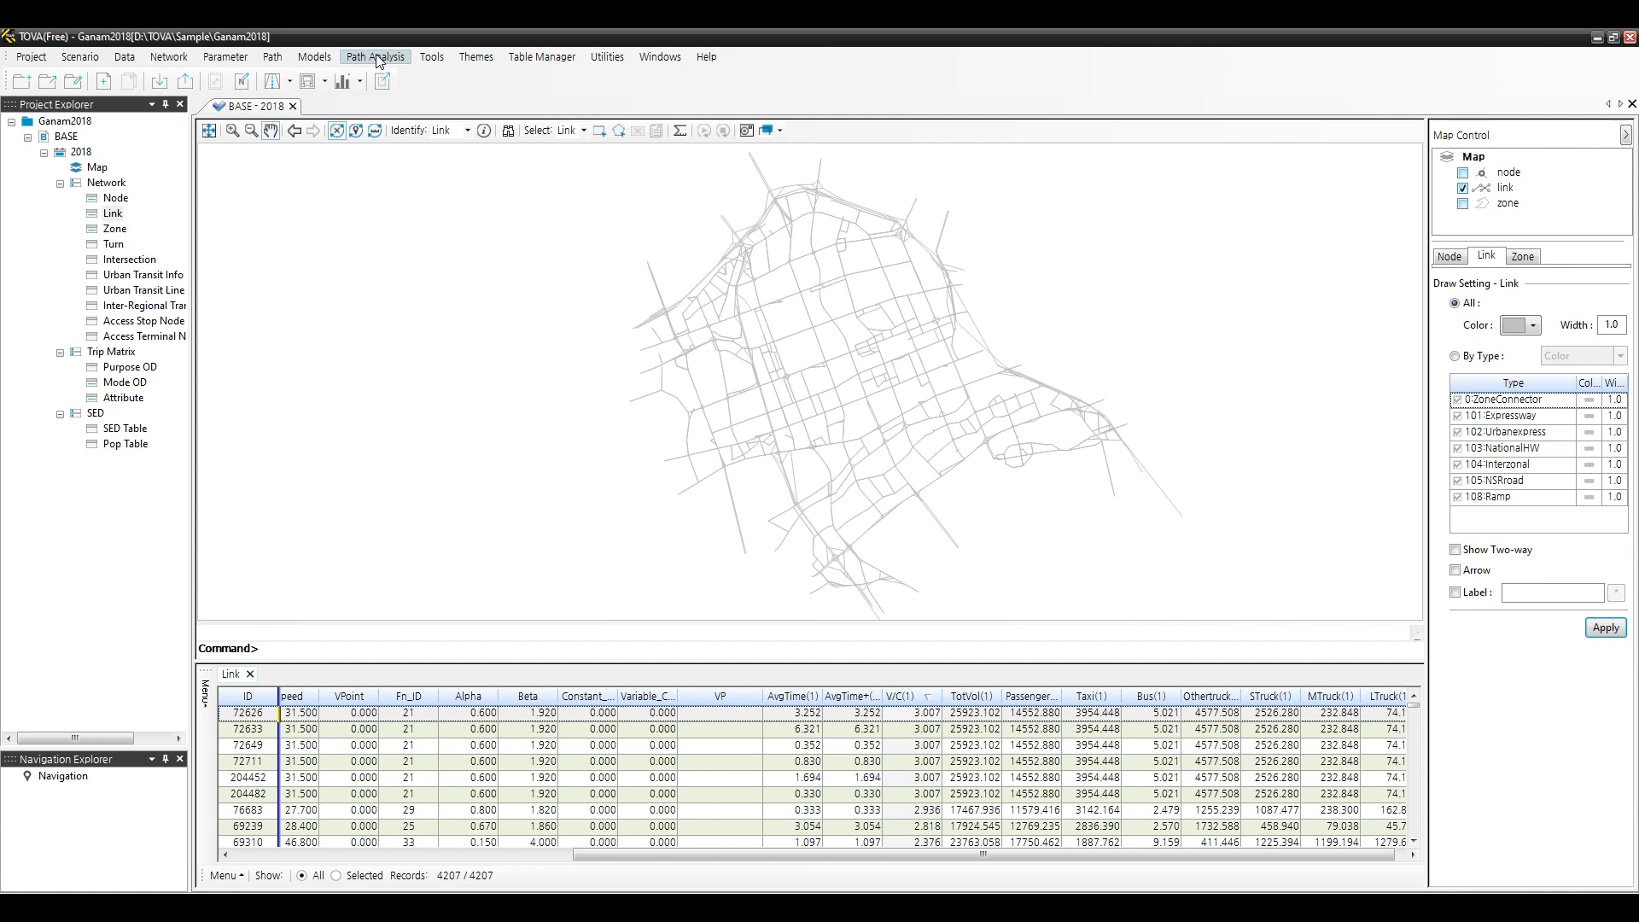
Load turn volumes for intersection node 341603 into the Turn Volume Viewer by picking the node on the map.
{"action": "left_click", "coordinate": [478, 57]}
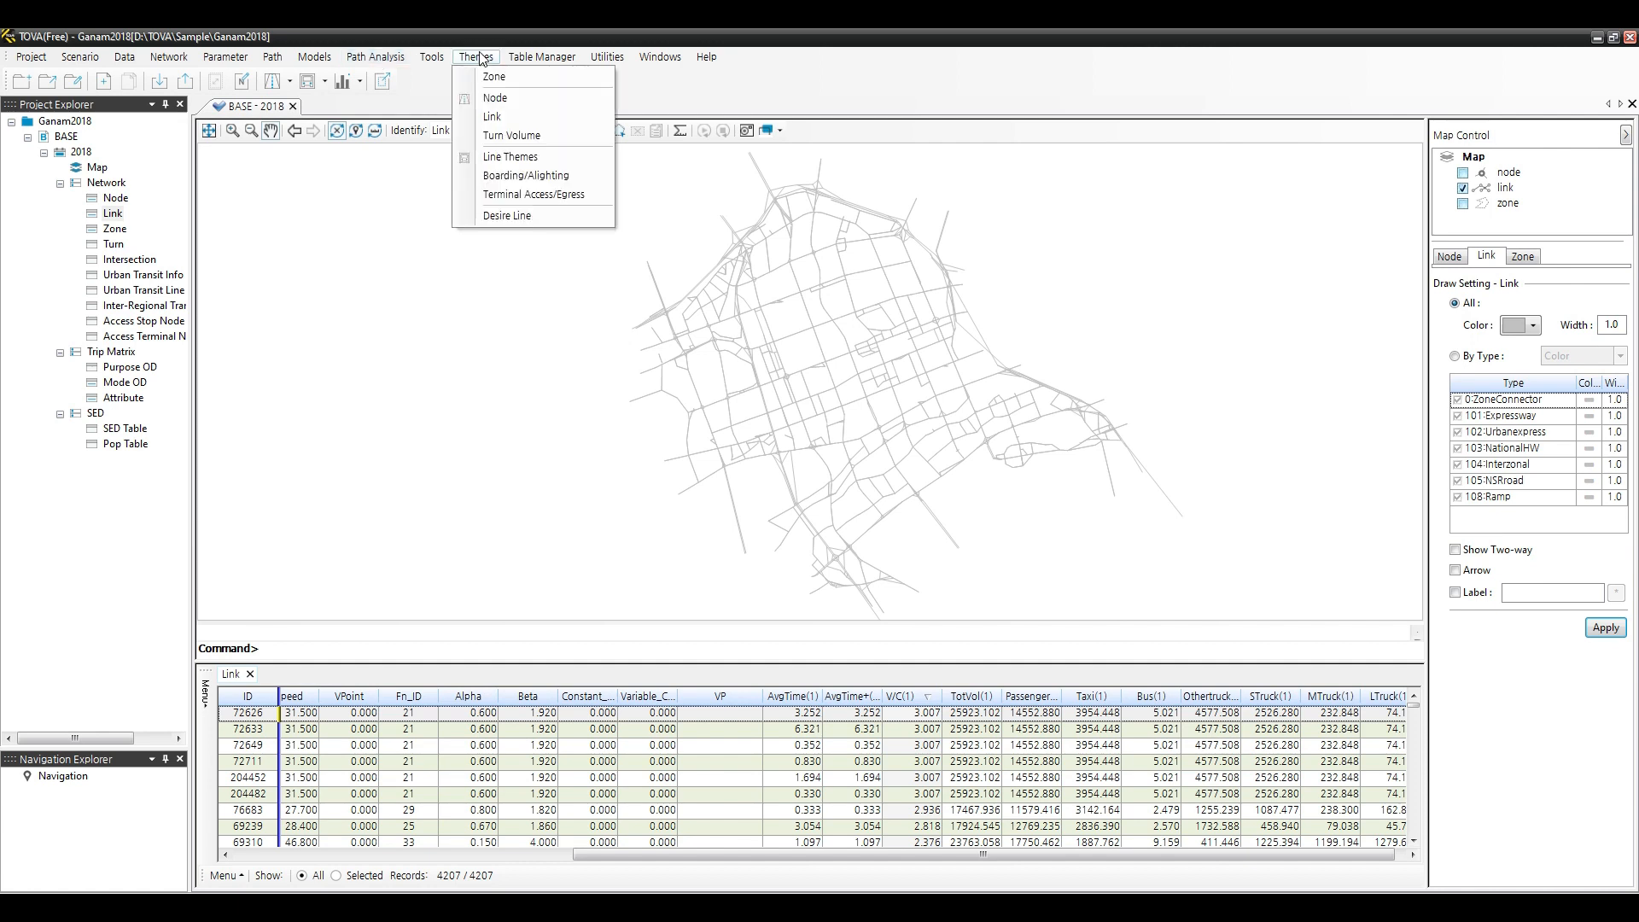
{"action": "left_click", "coordinate": [508, 136]}
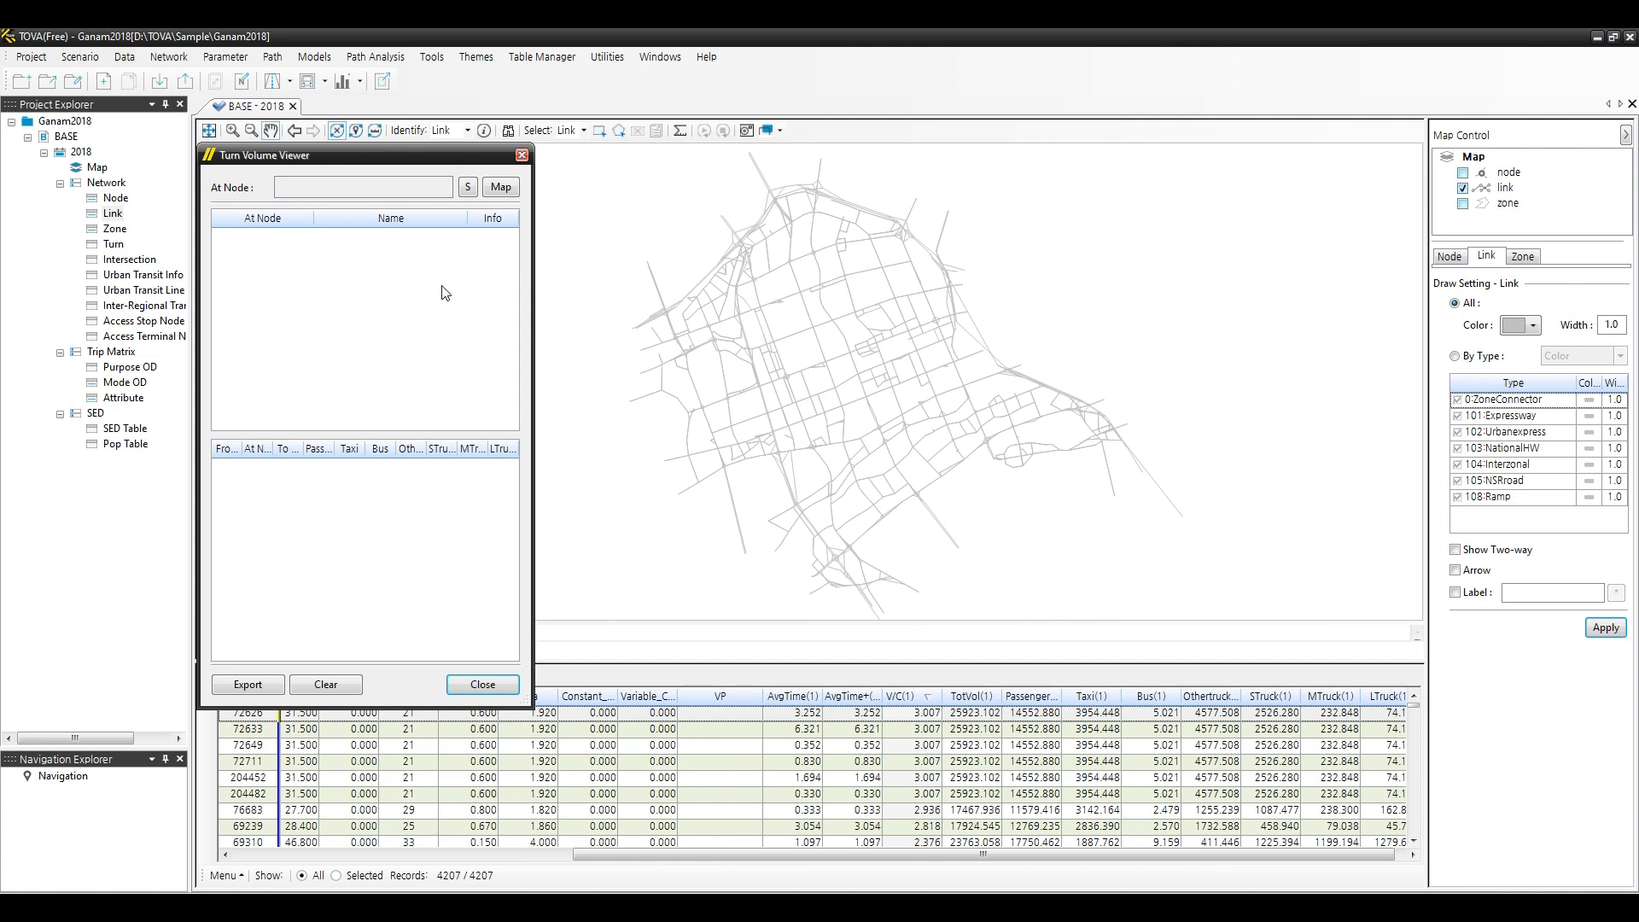
{"action": "left_click", "coordinate": [467, 188]}
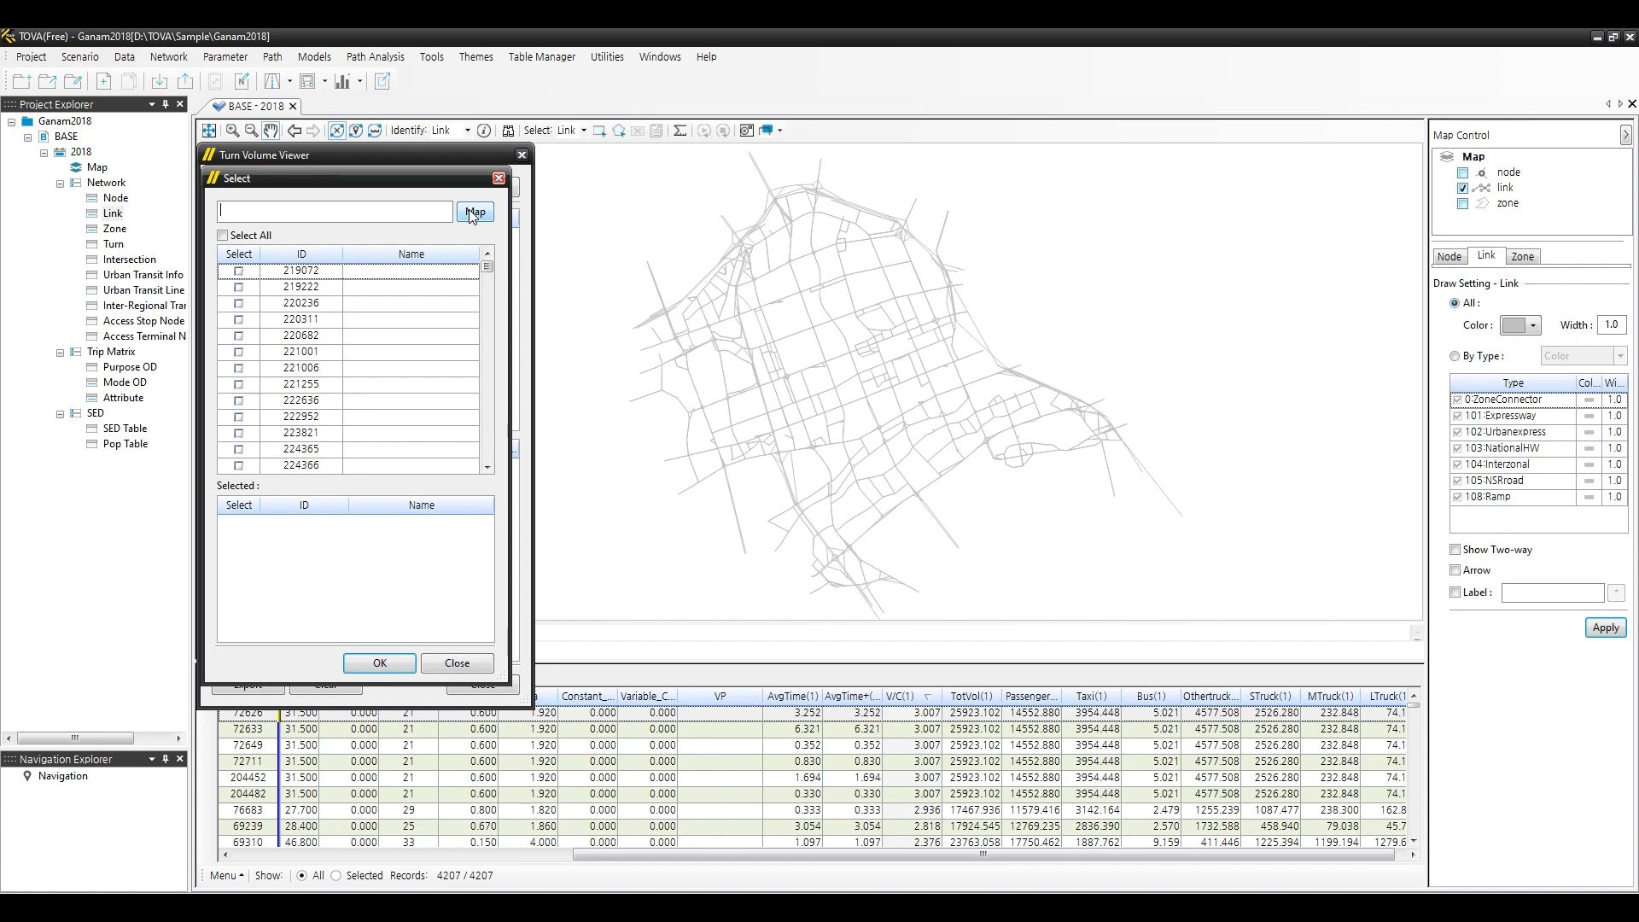
{"action": "left_click", "coordinate": [468, 210]}
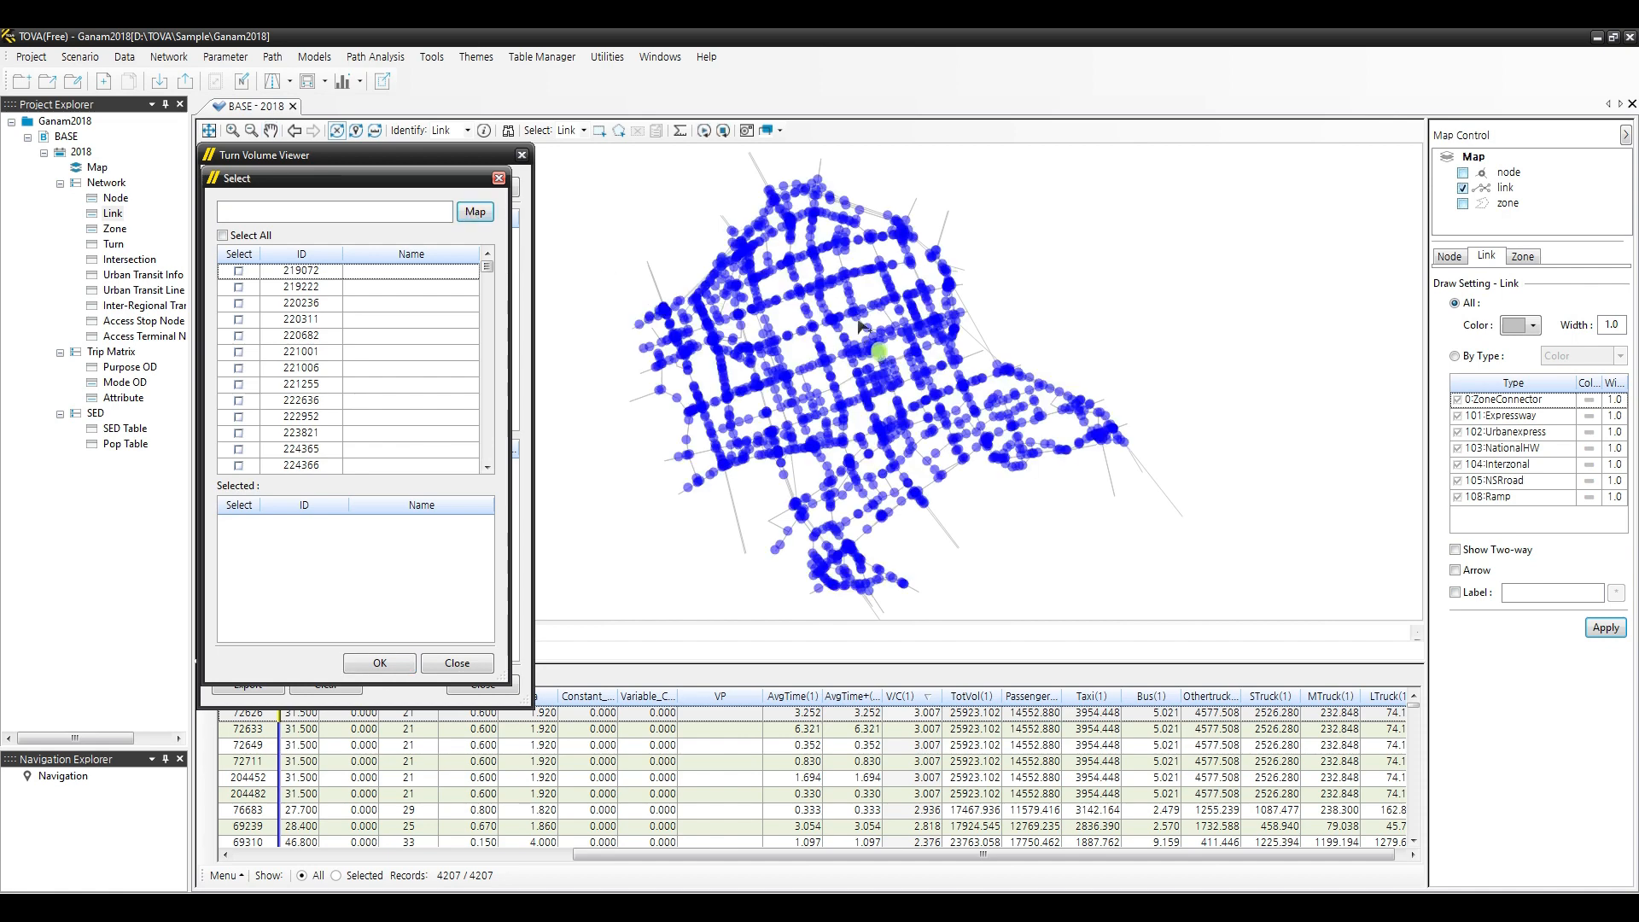
{"action": "scroll", "coordinate": [823, 322], "scroll_direction": "up", "scroll_amount": 5}
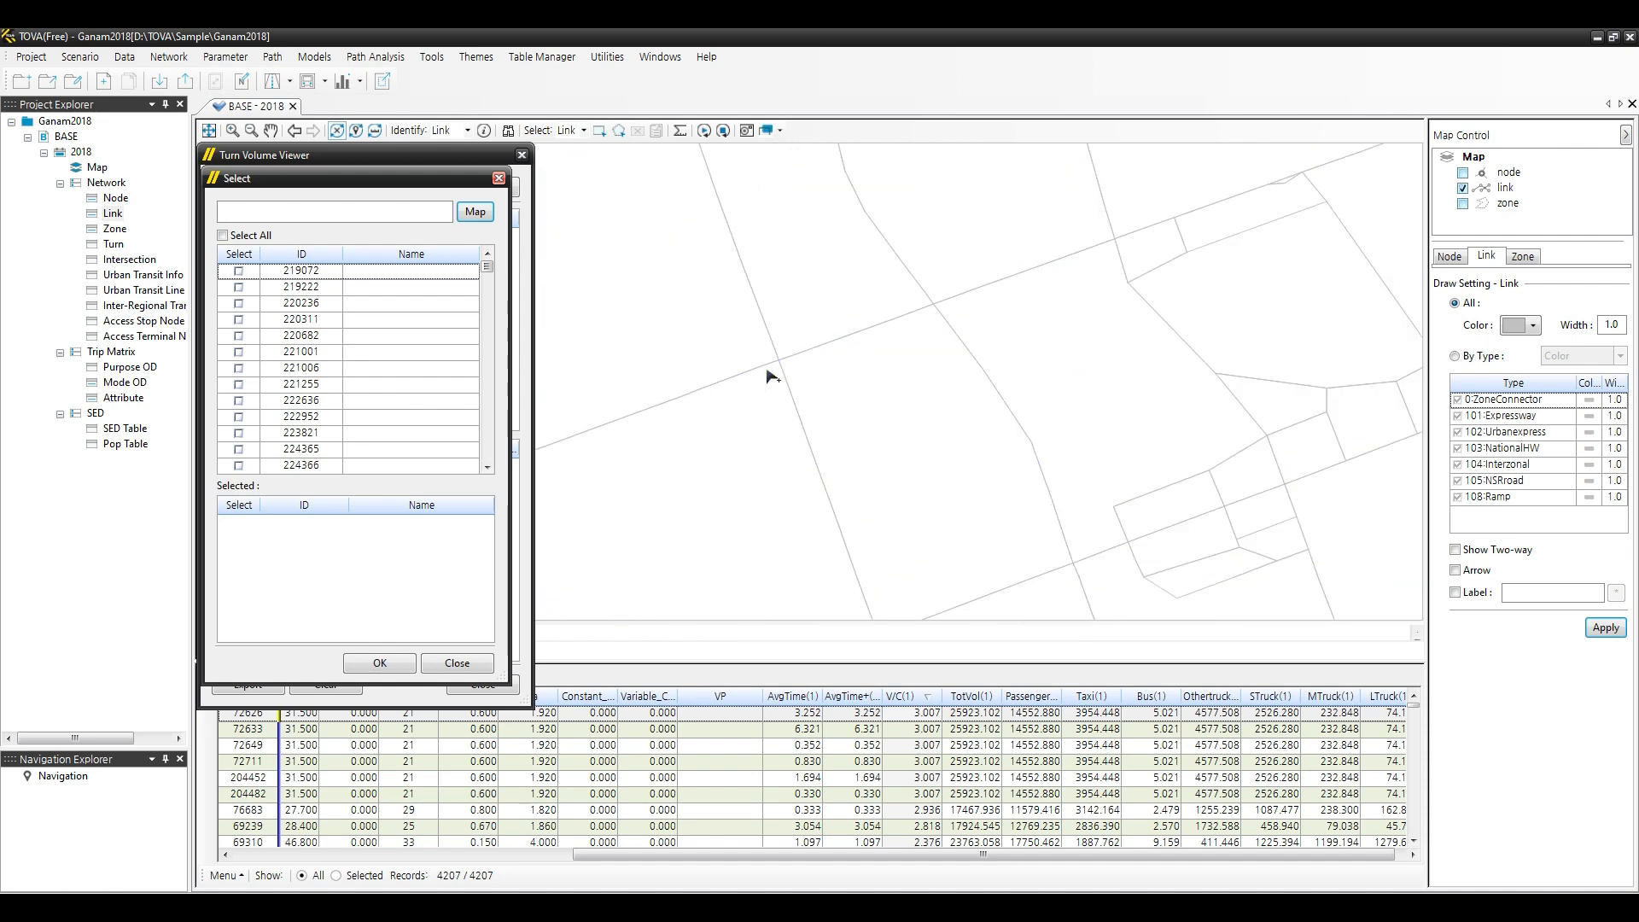
{"action": "left_click", "coordinate": [783, 363]}
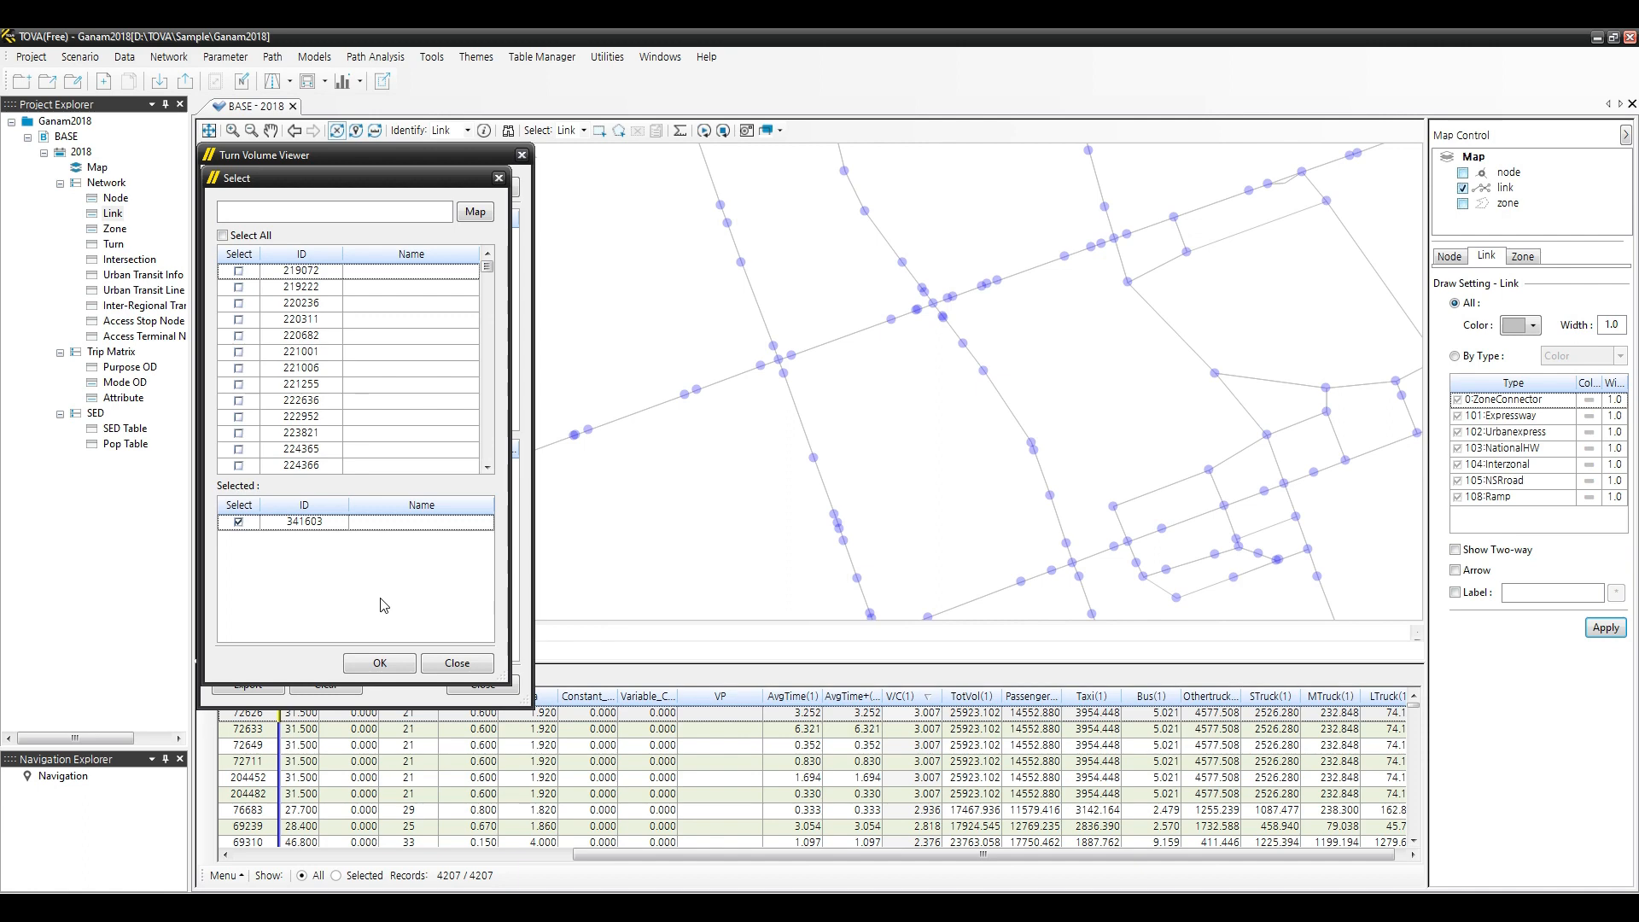
{"action": "left_click", "coordinate": [369, 665]}
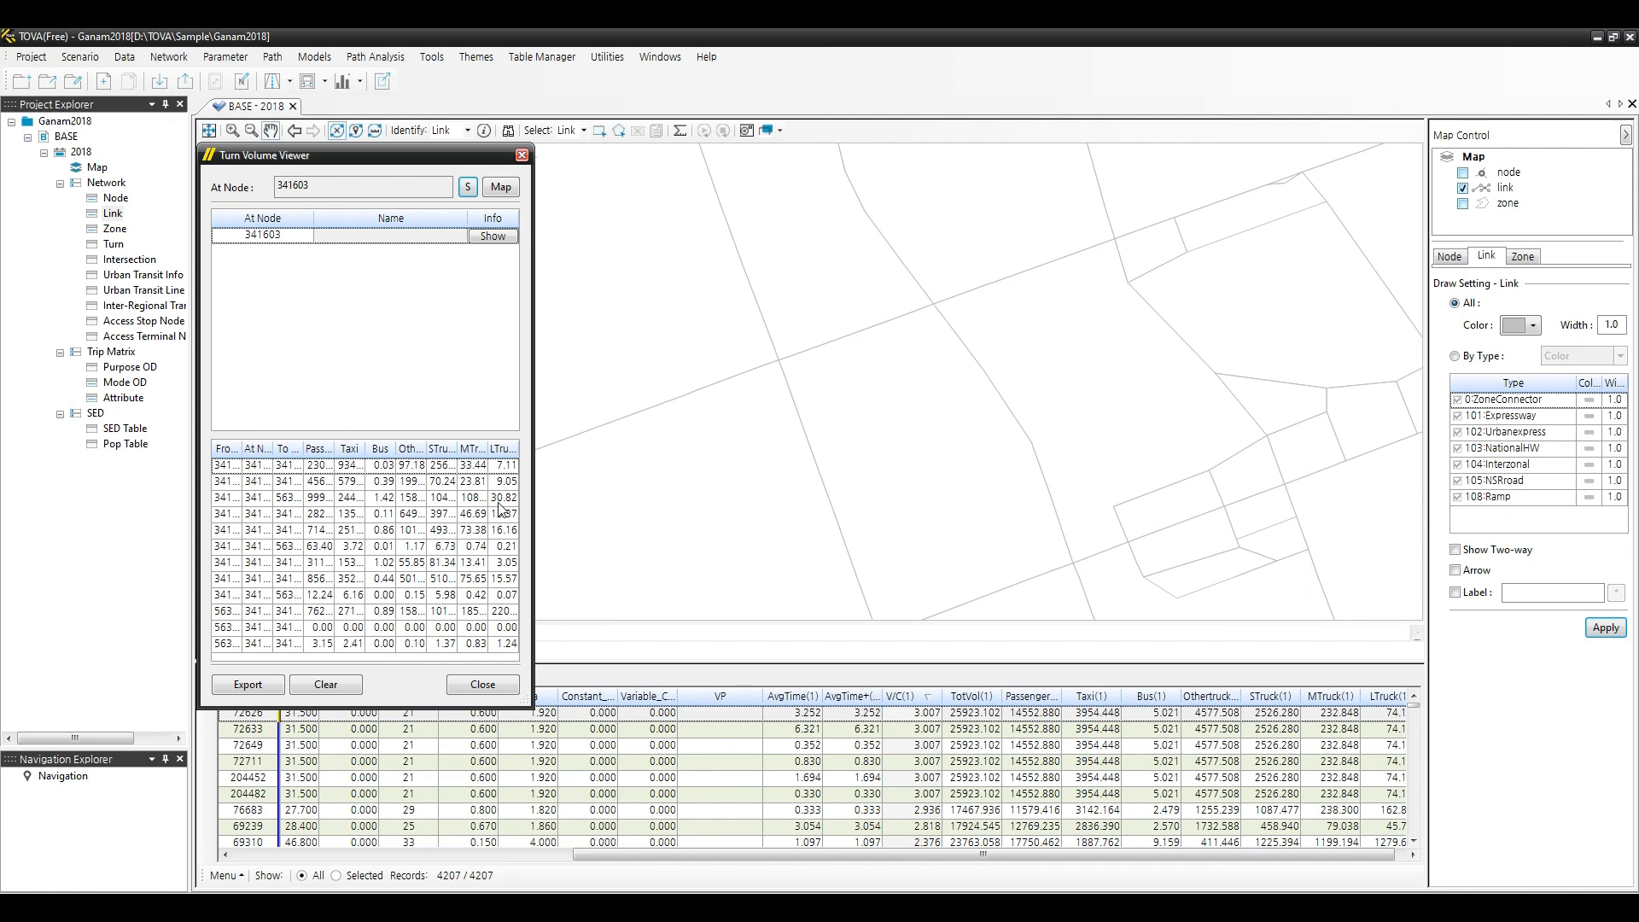
Show the turn volume diagram of node 341603 and move its window clear of the neighboring intersection on the map.
{"action": "left_click", "coordinate": [501, 239]}
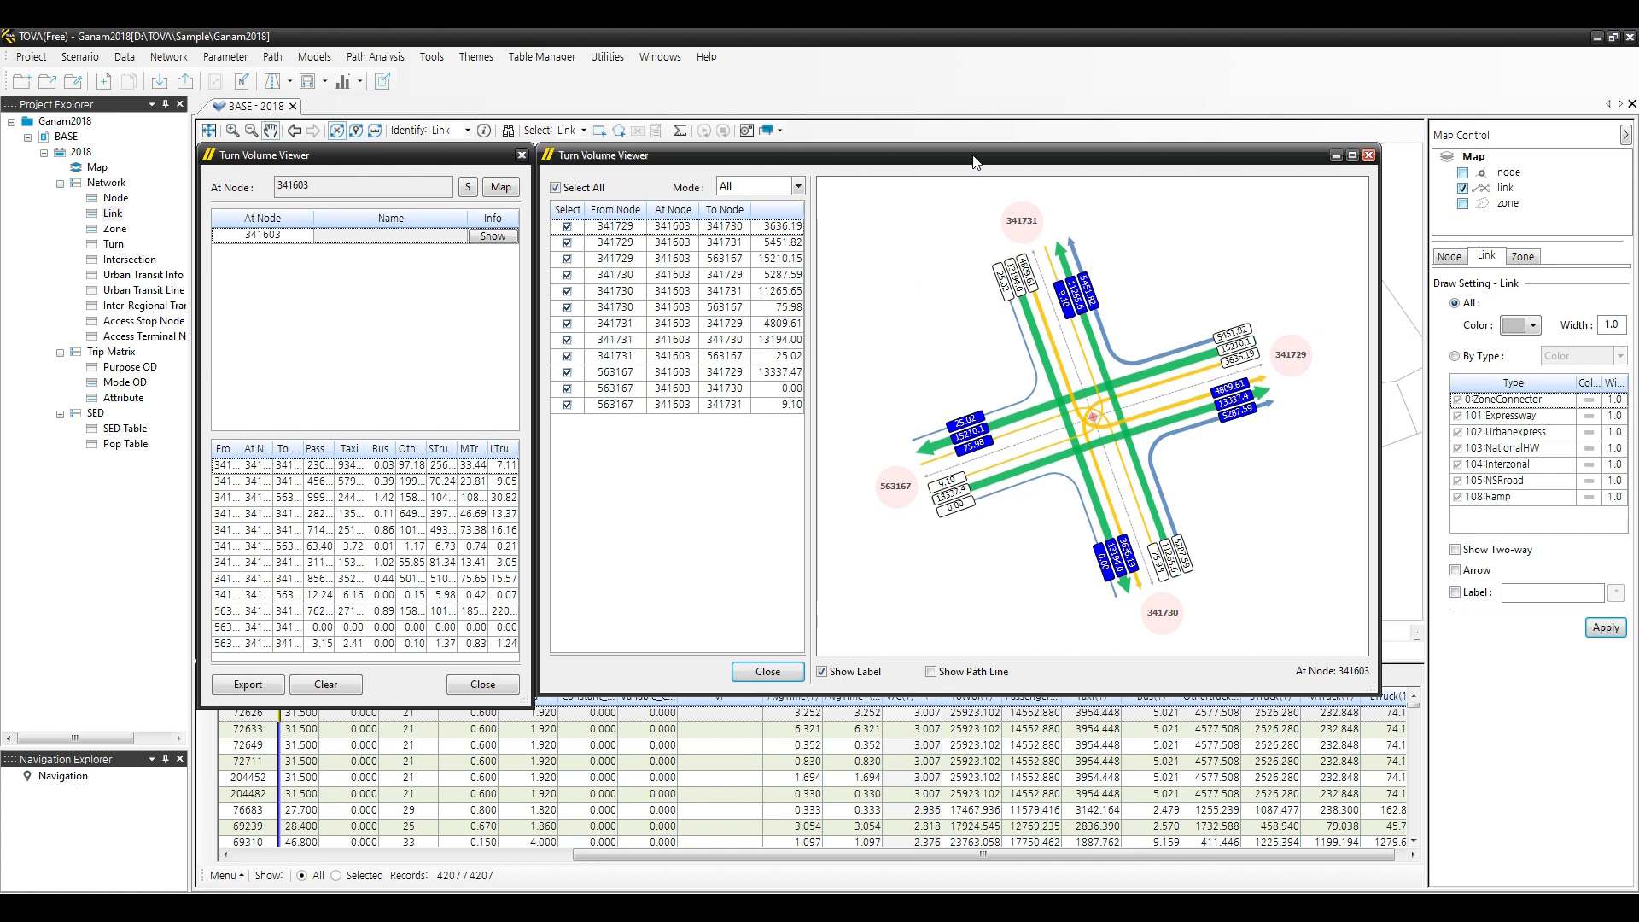
{"action": "left_click_drag", "start_coordinate": [976, 162], "coordinate": [995, 421]}
{"action": "left_click", "coordinate": [939, 312]}
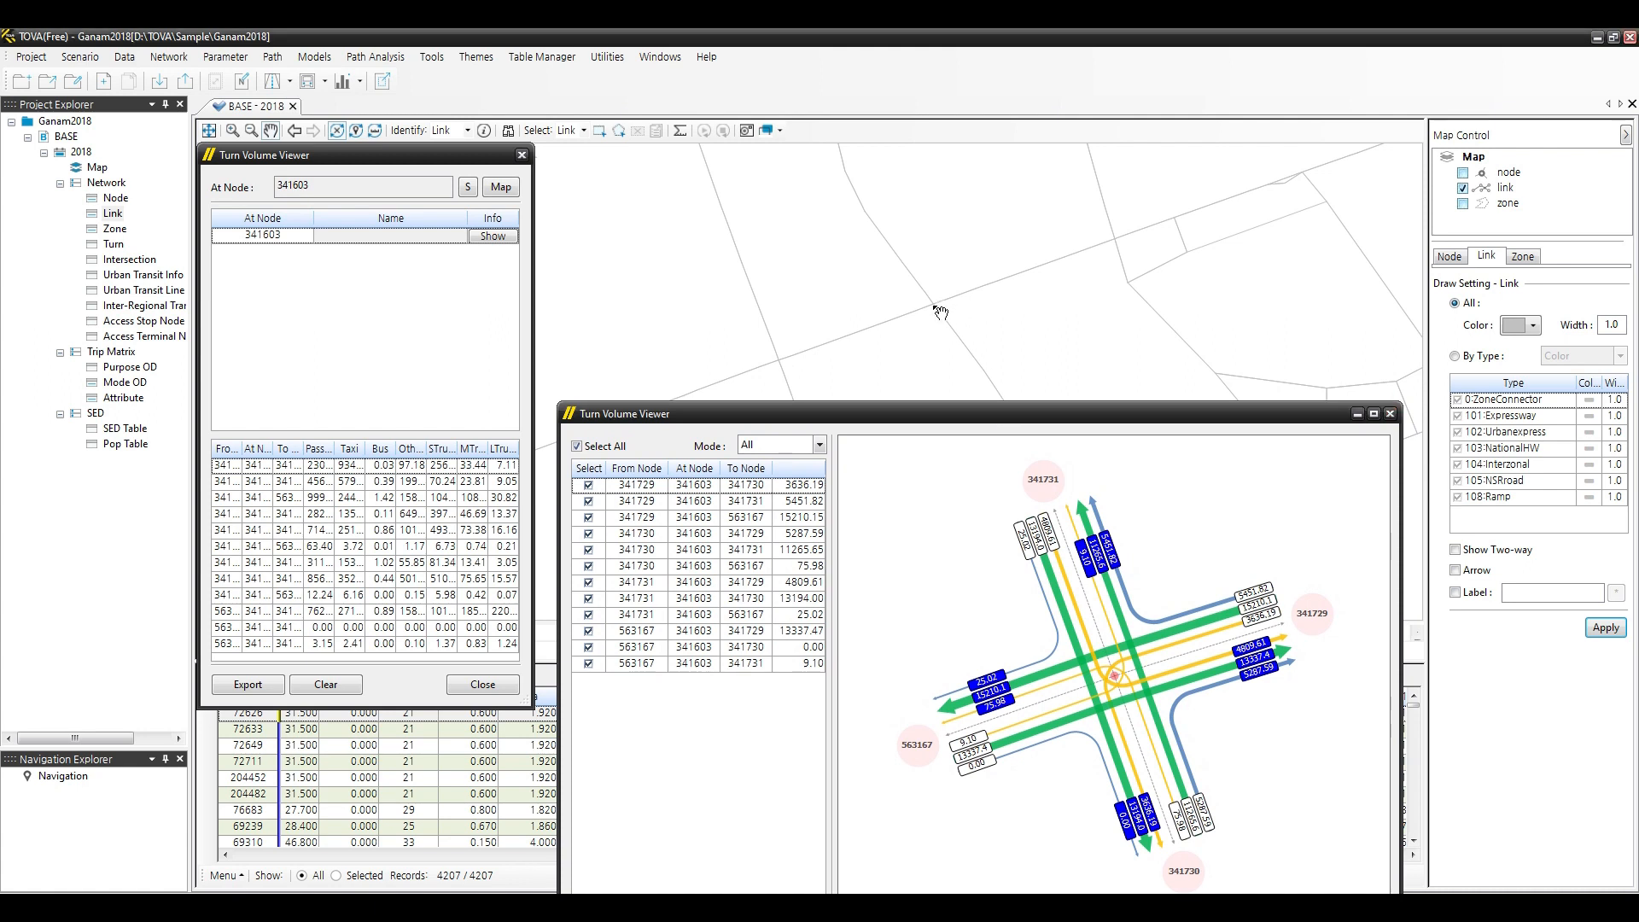
Add the neighboring intersection node 341605 from the map, show its turn volume diagram, and close the viewer.
{"action": "left_click", "coordinate": [468, 191]}
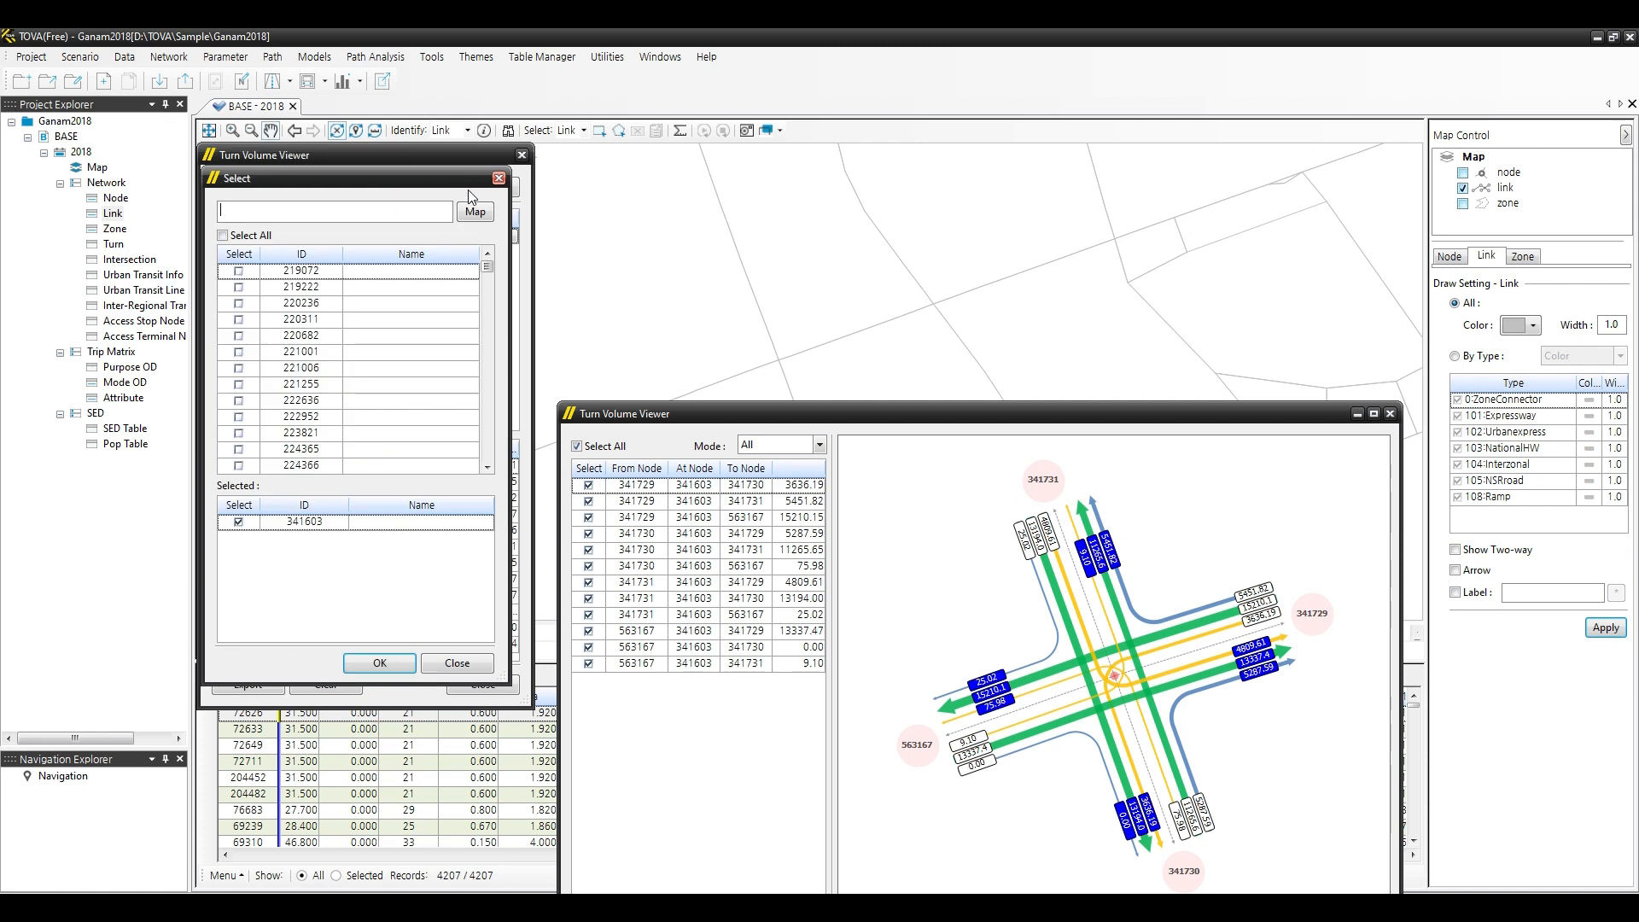
{"action": "left_click", "coordinate": [475, 212]}
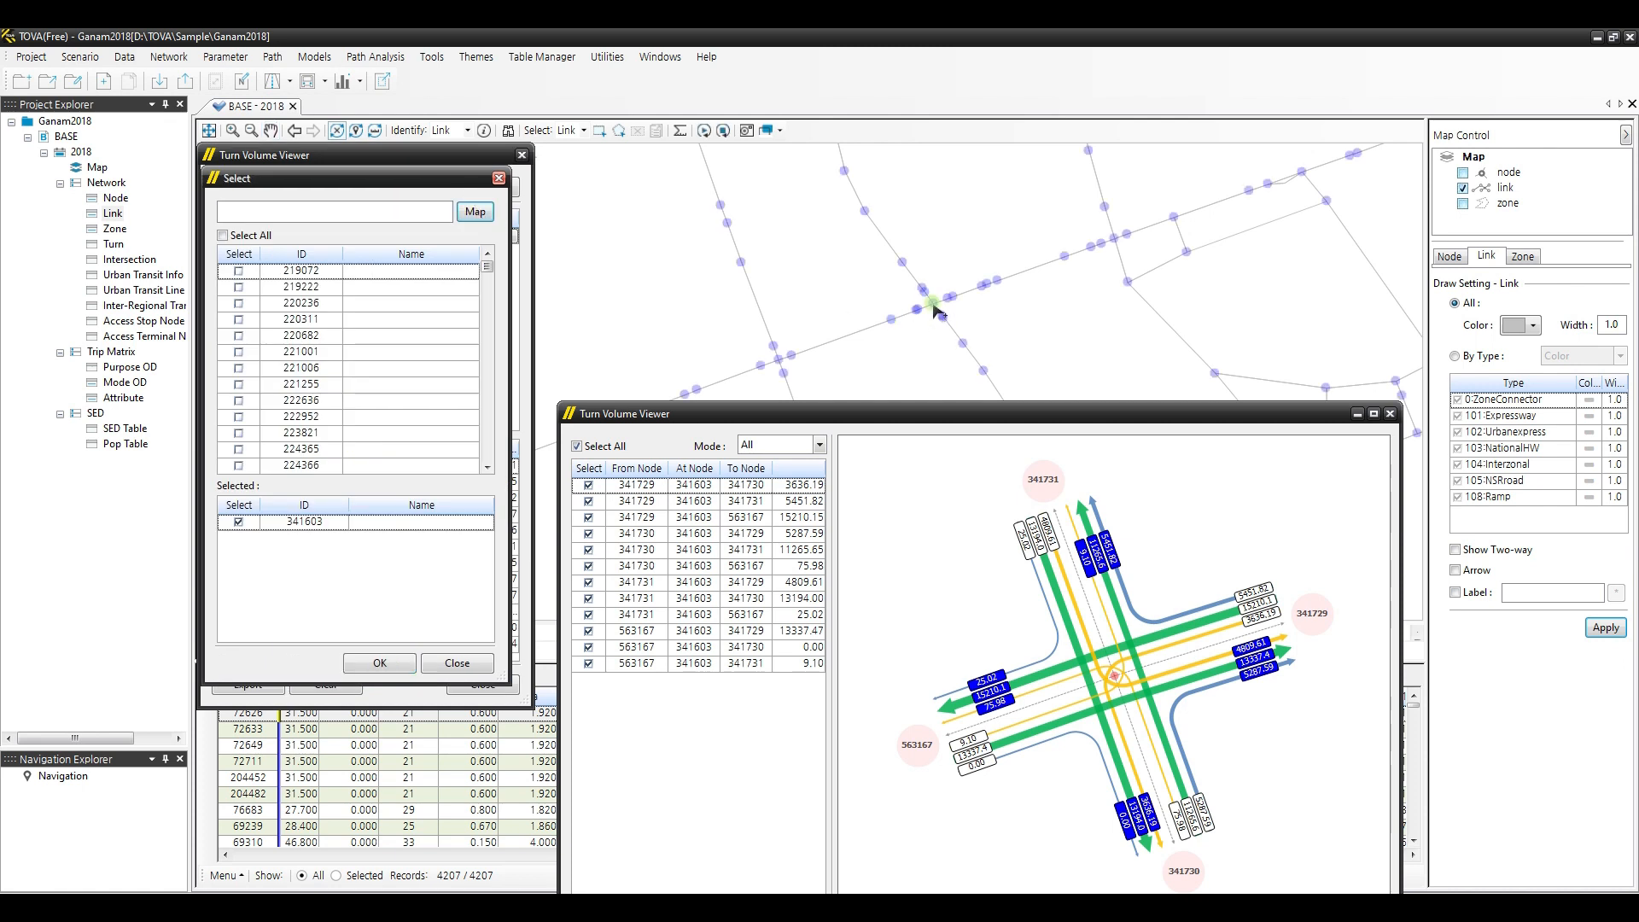
{"action": "left_click", "coordinate": [936, 312]}
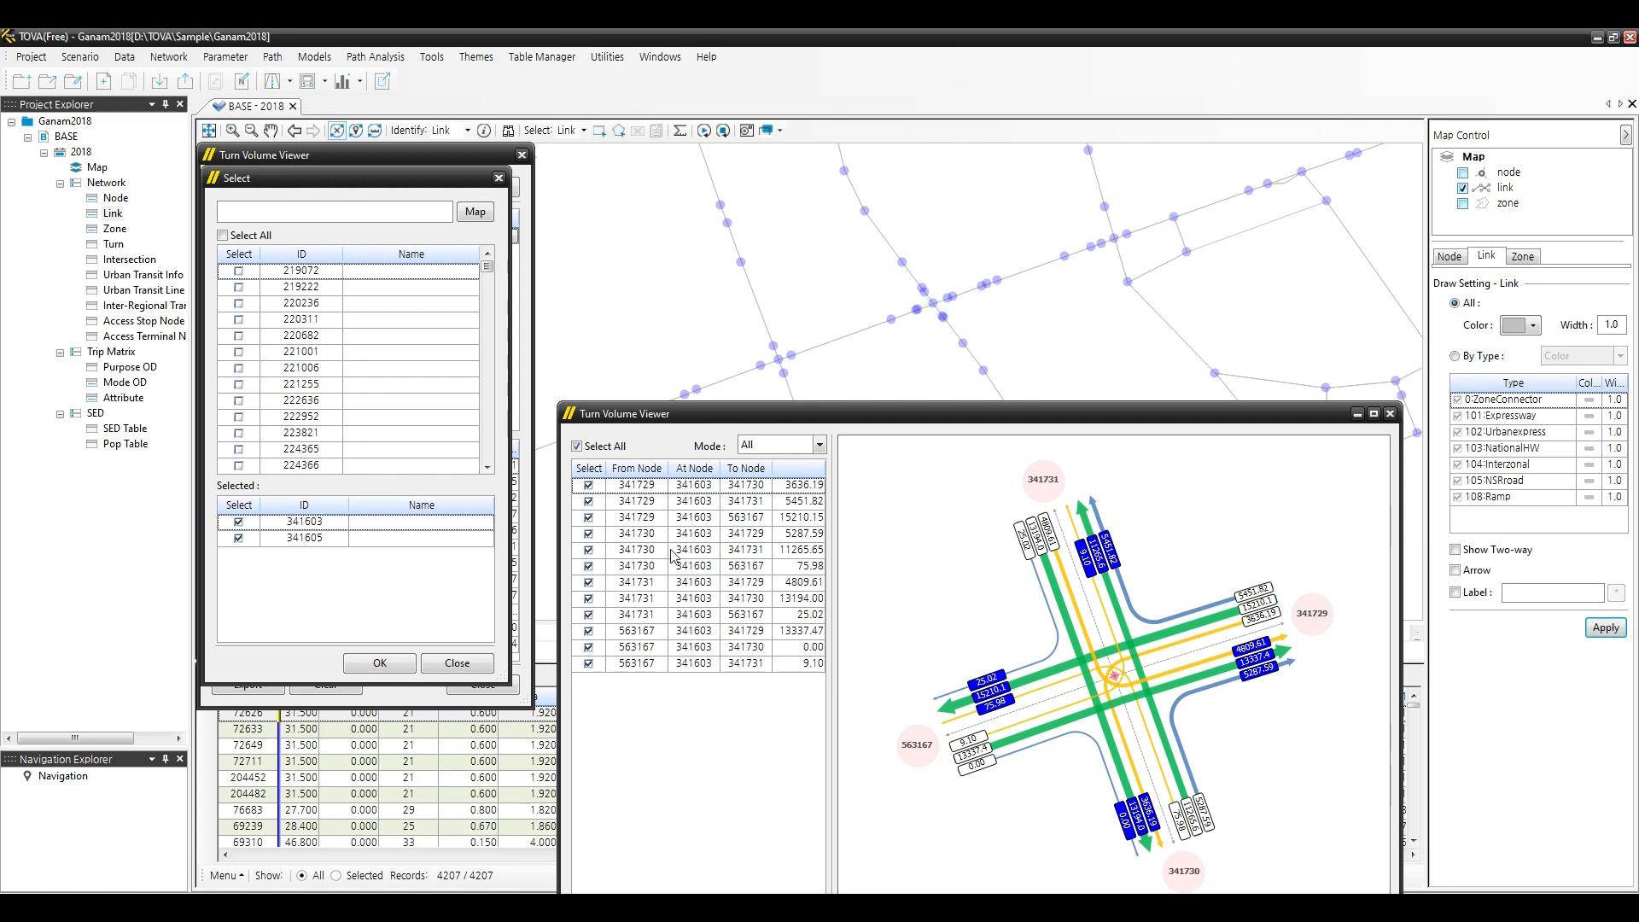
{"action": "left_click", "coordinate": [379, 663]}
{"action": "left_click", "coordinate": [486, 254]}
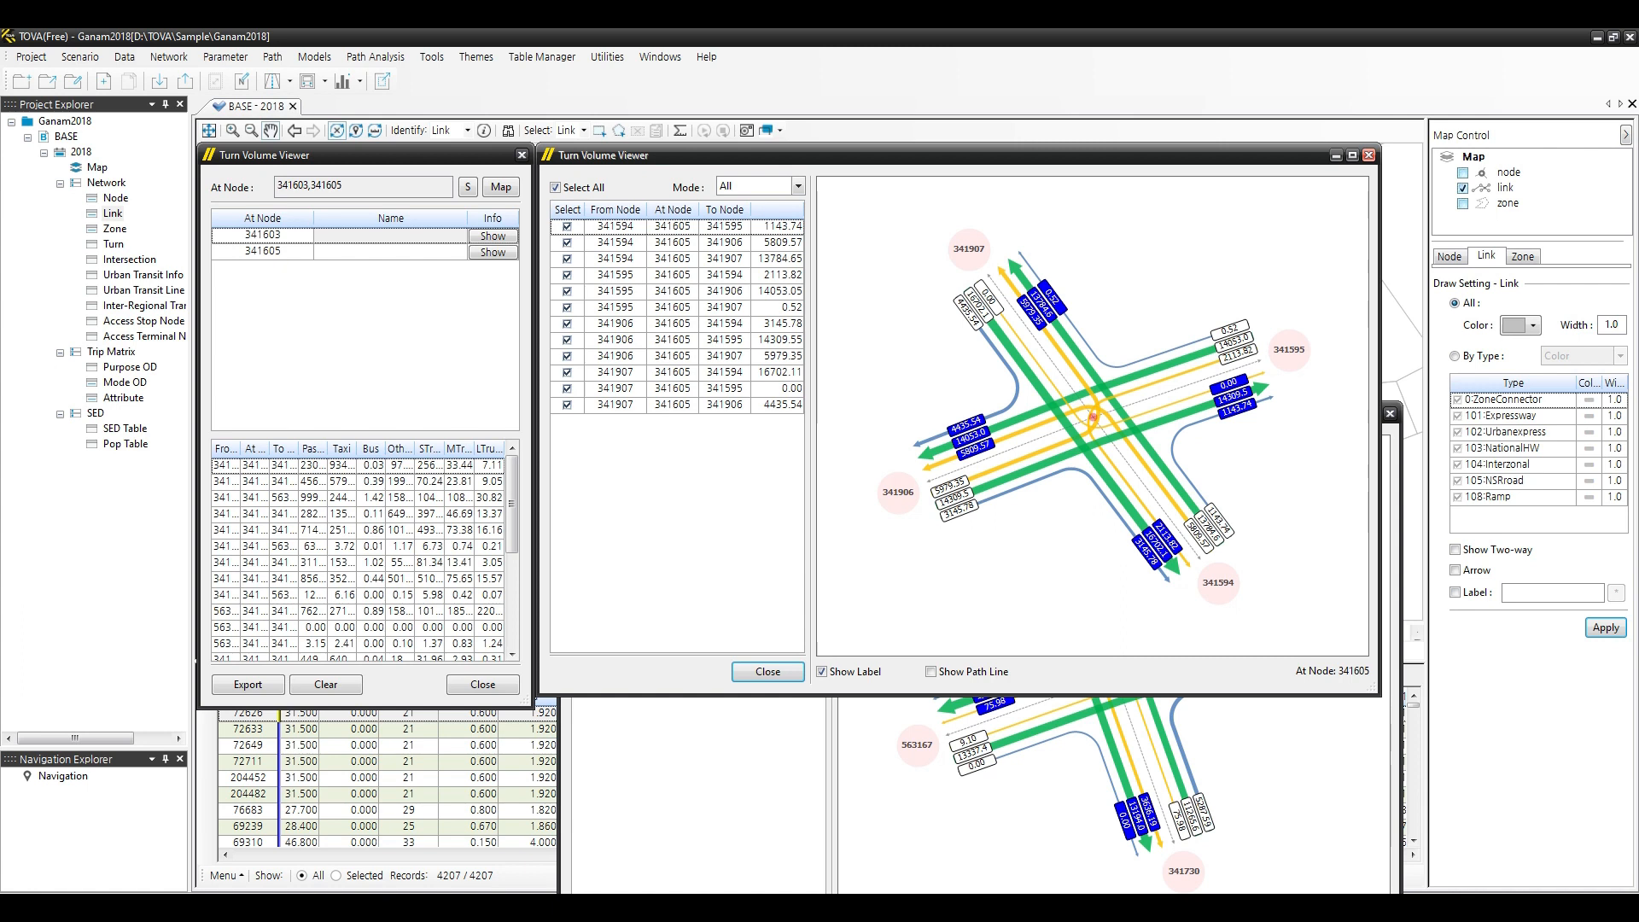
{"action": "left_click", "coordinate": [476, 686]}
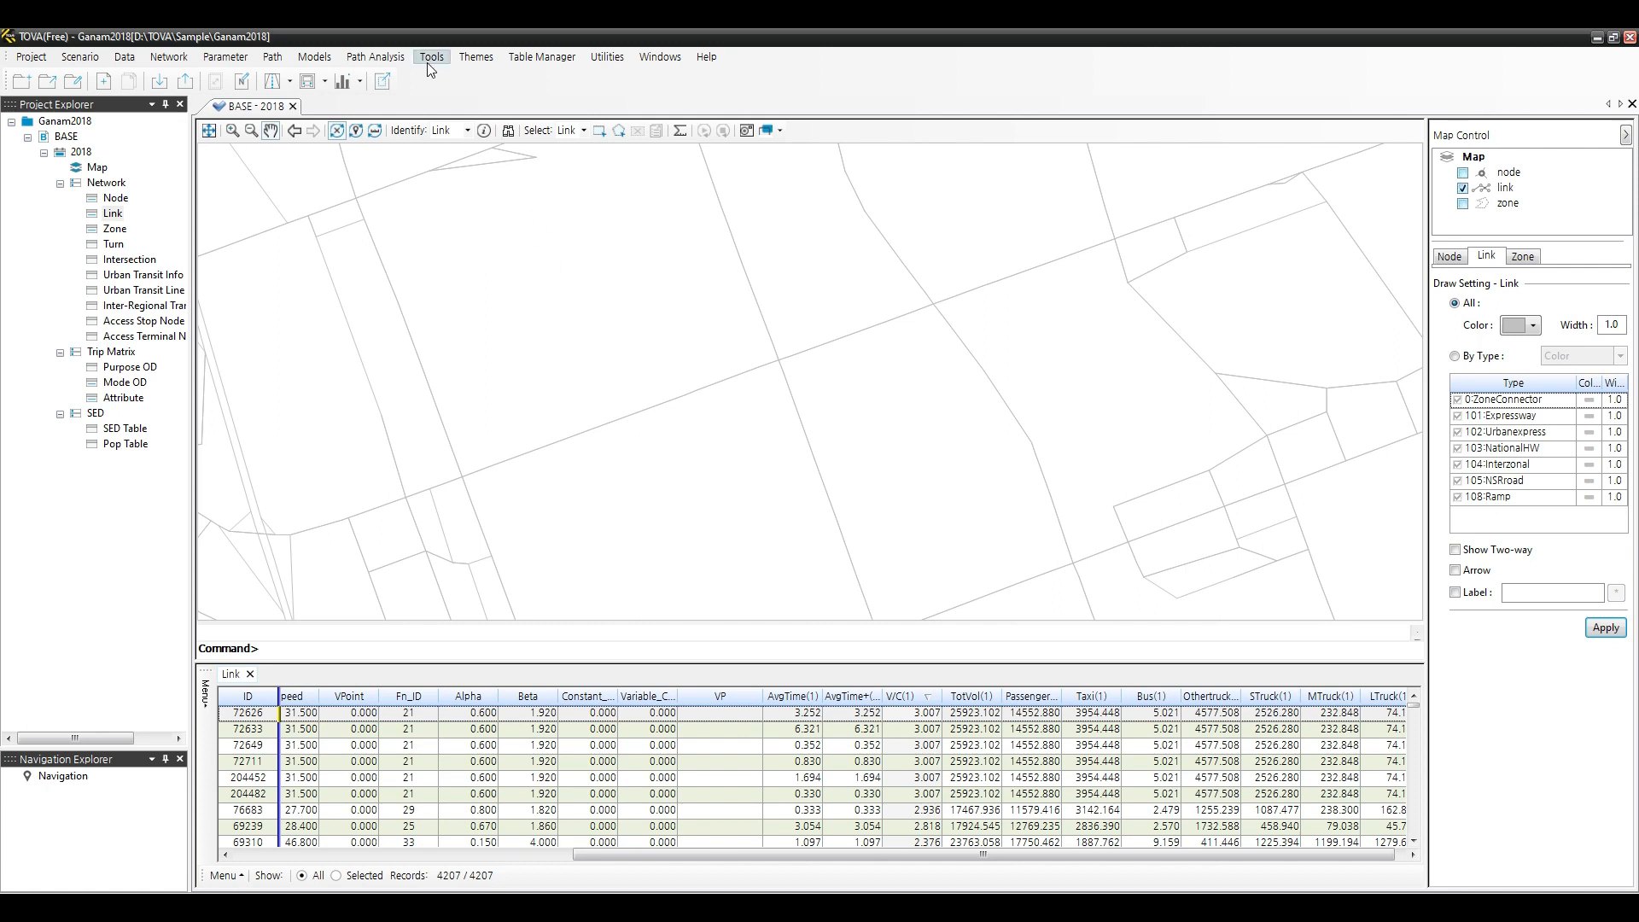
Open the Highway Selected Link Analysis and set its mode to 0: All.
{"action": "left_click", "coordinate": [378, 58]}
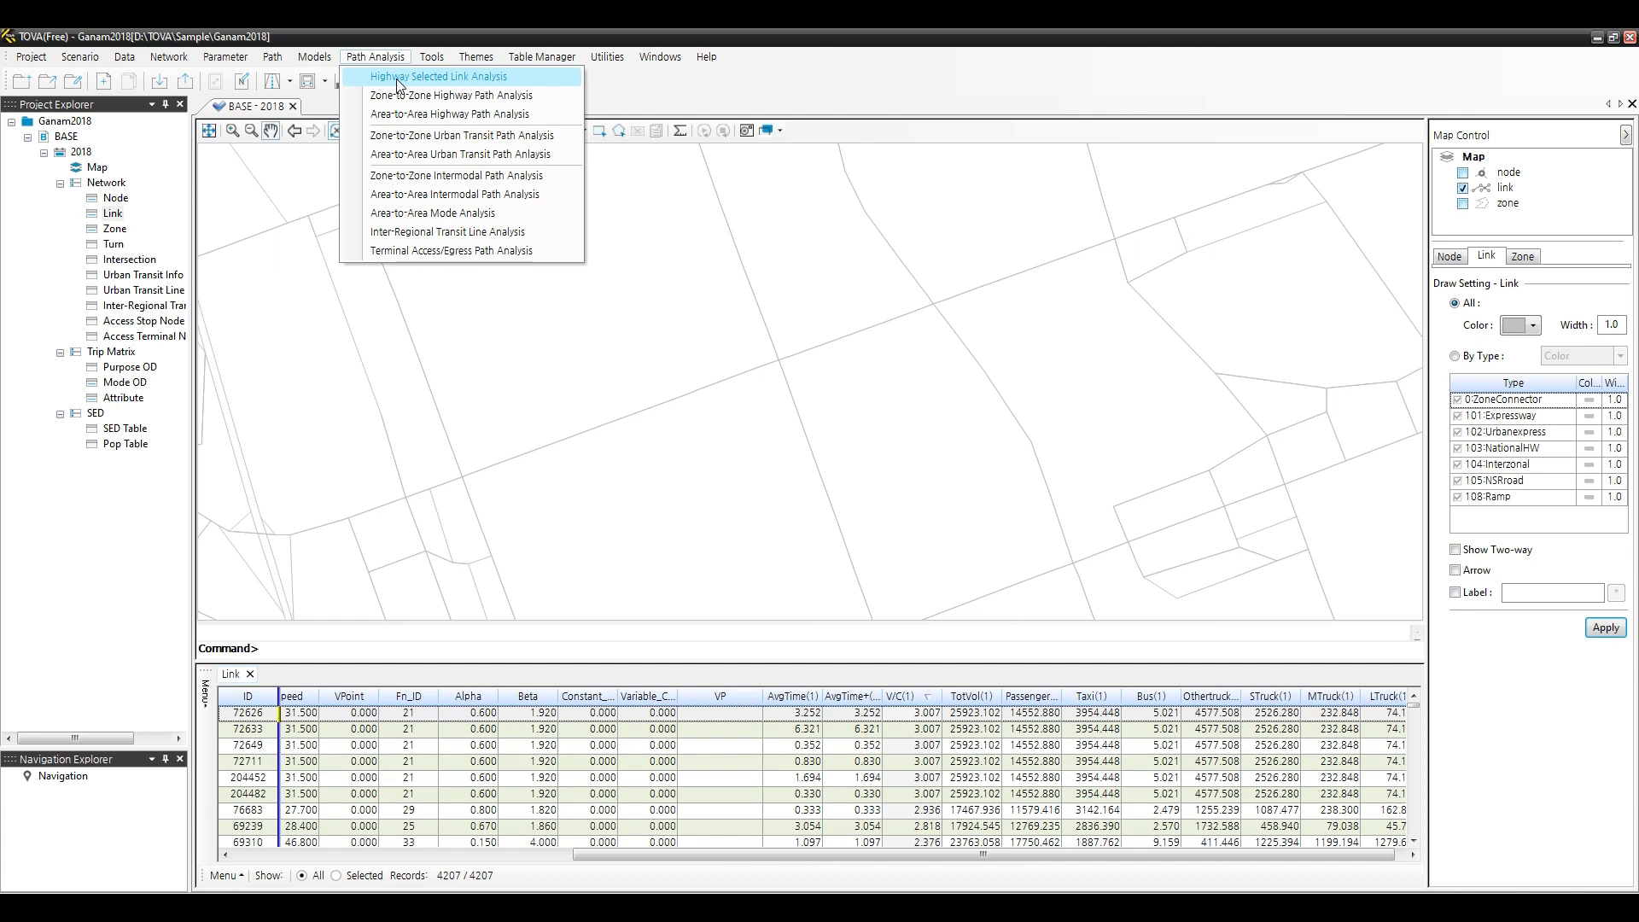
{"action": "left_click", "coordinate": [398, 79]}
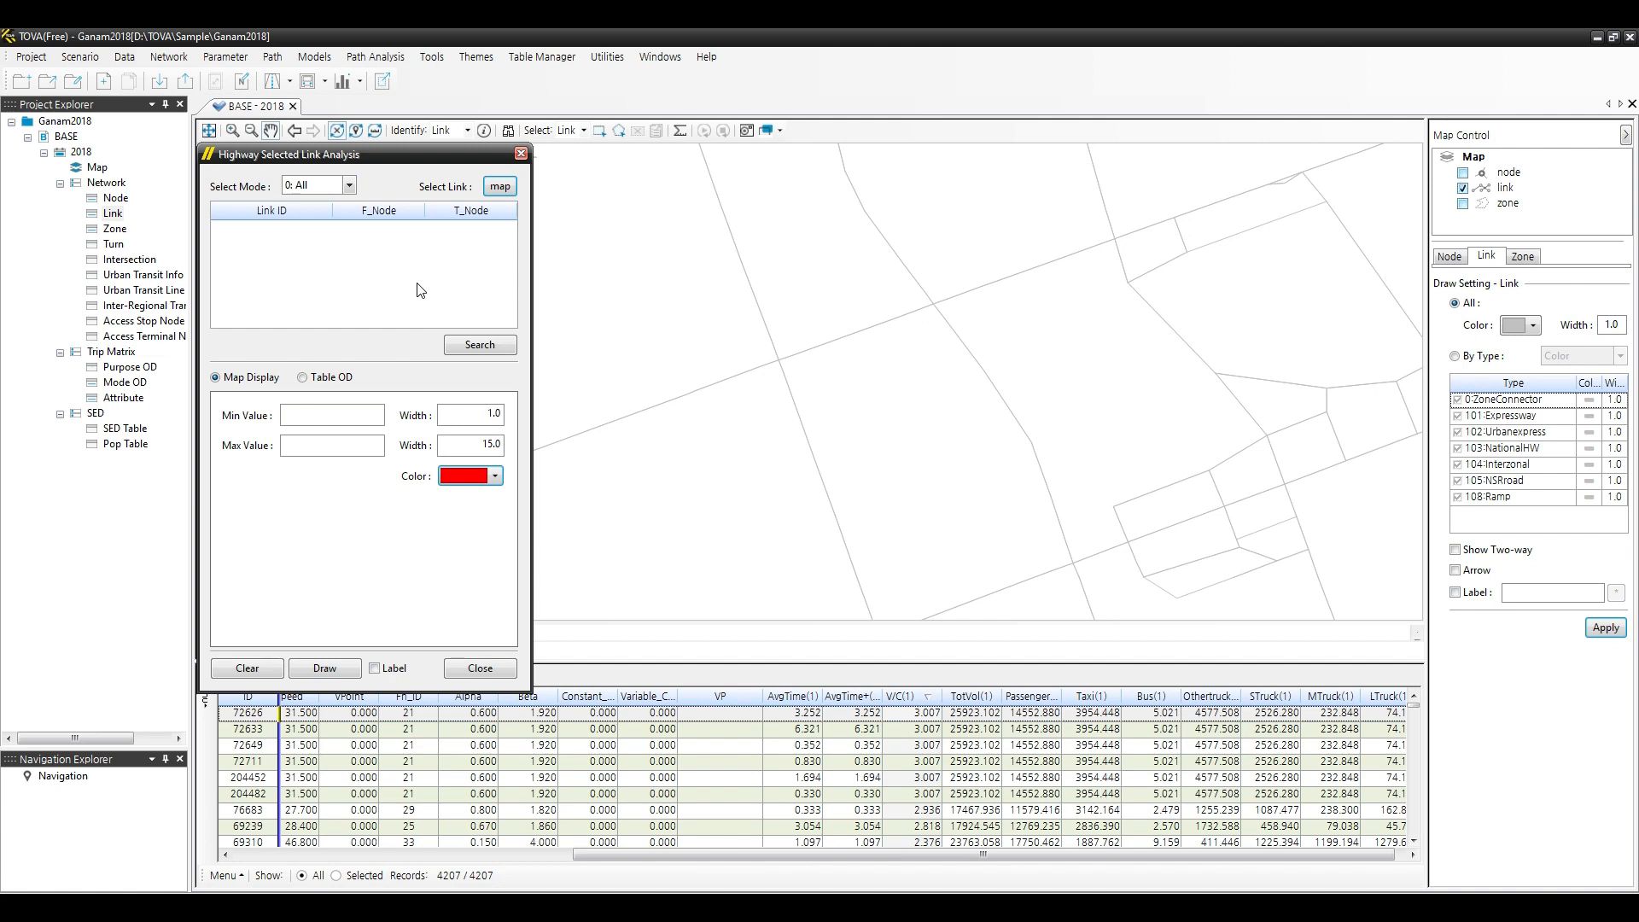
{"action": "left_click", "coordinate": [349, 186]}
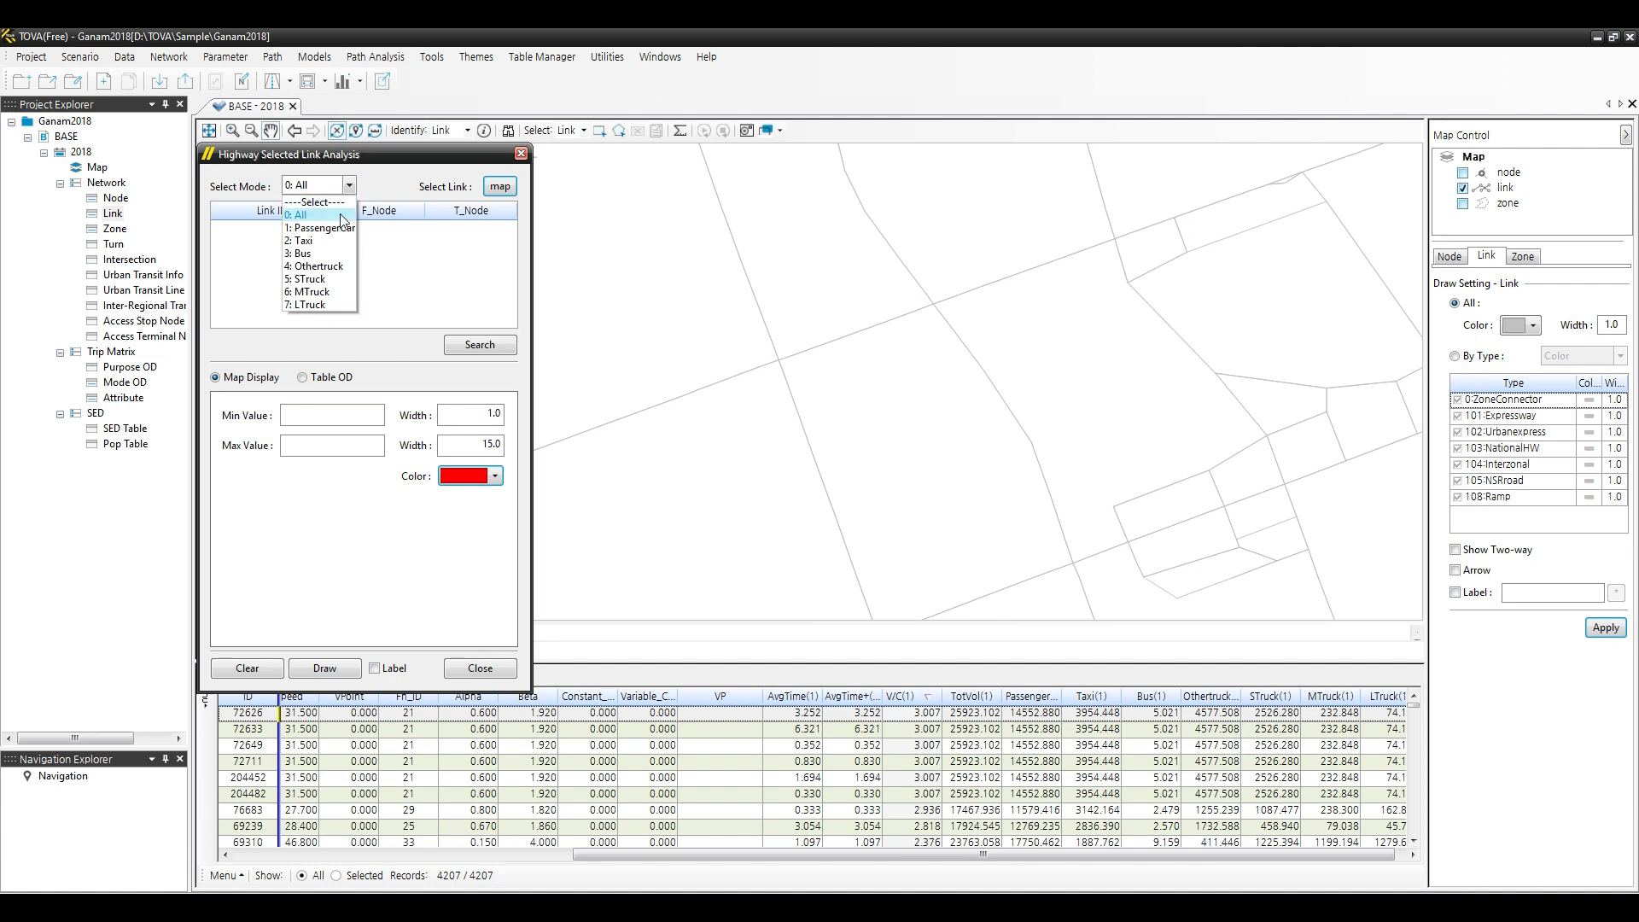
{"action": "left_click", "coordinate": [341, 215]}
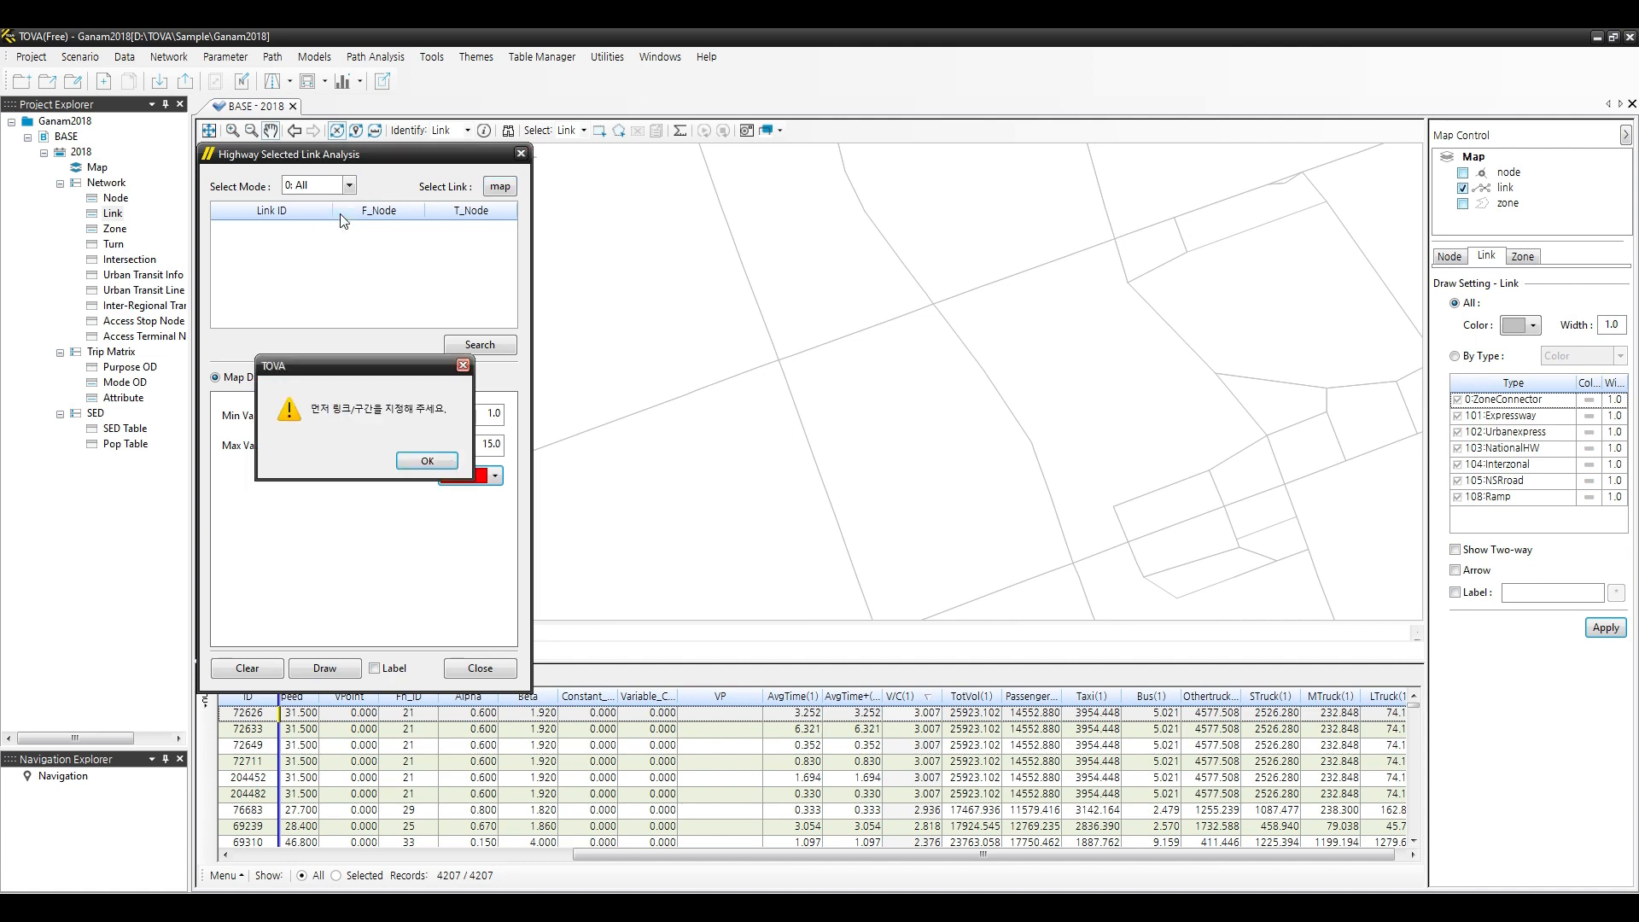
{"action": "left_click", "coordinate": [440, 459]}
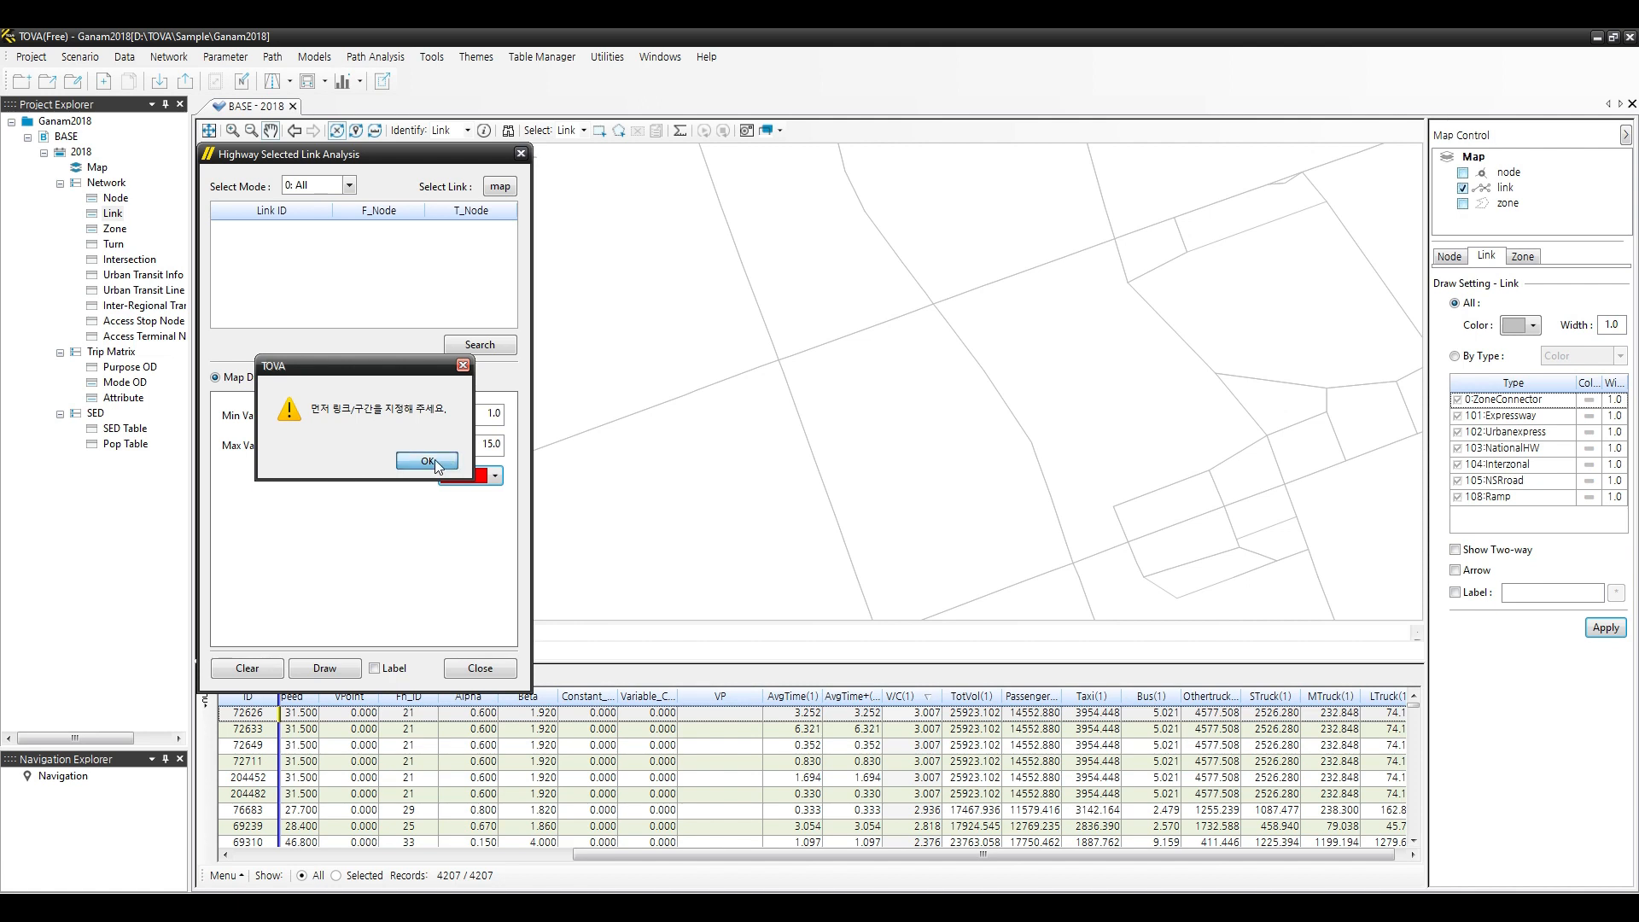
Select the chain of consecutive links starting at link 199413 on the map and search for the traffic using them.
{"action": "left_click", "coordinate": [497, 188]}
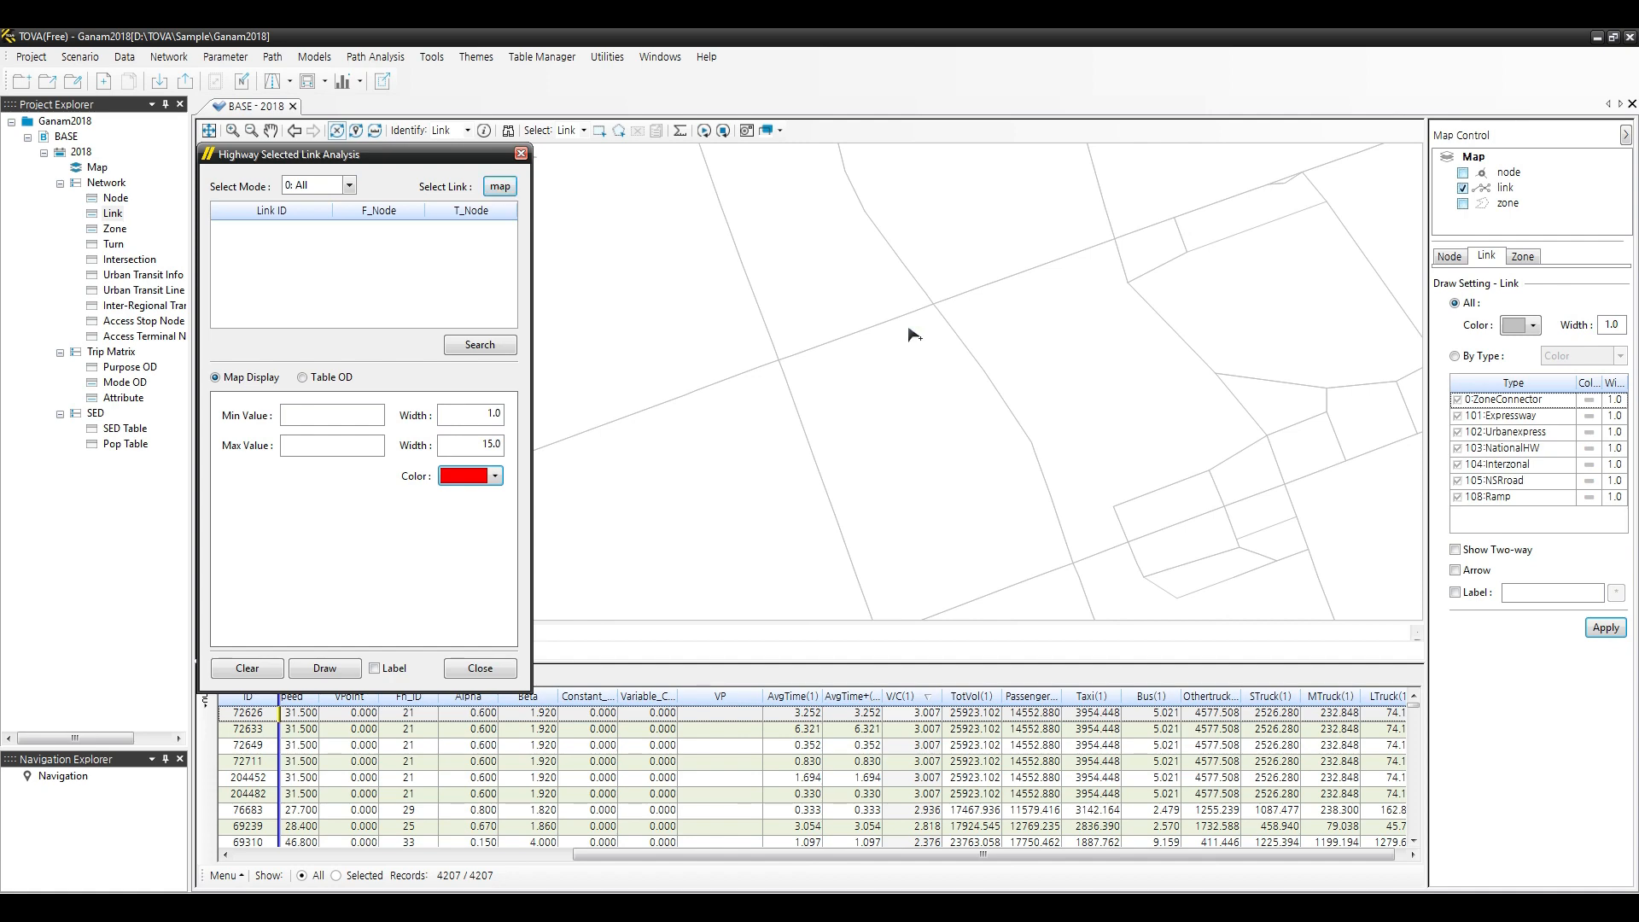
{"action": "scroll", "coordinate": [901, 358], "scroll_direction": "down", "scroll_amount": 5}
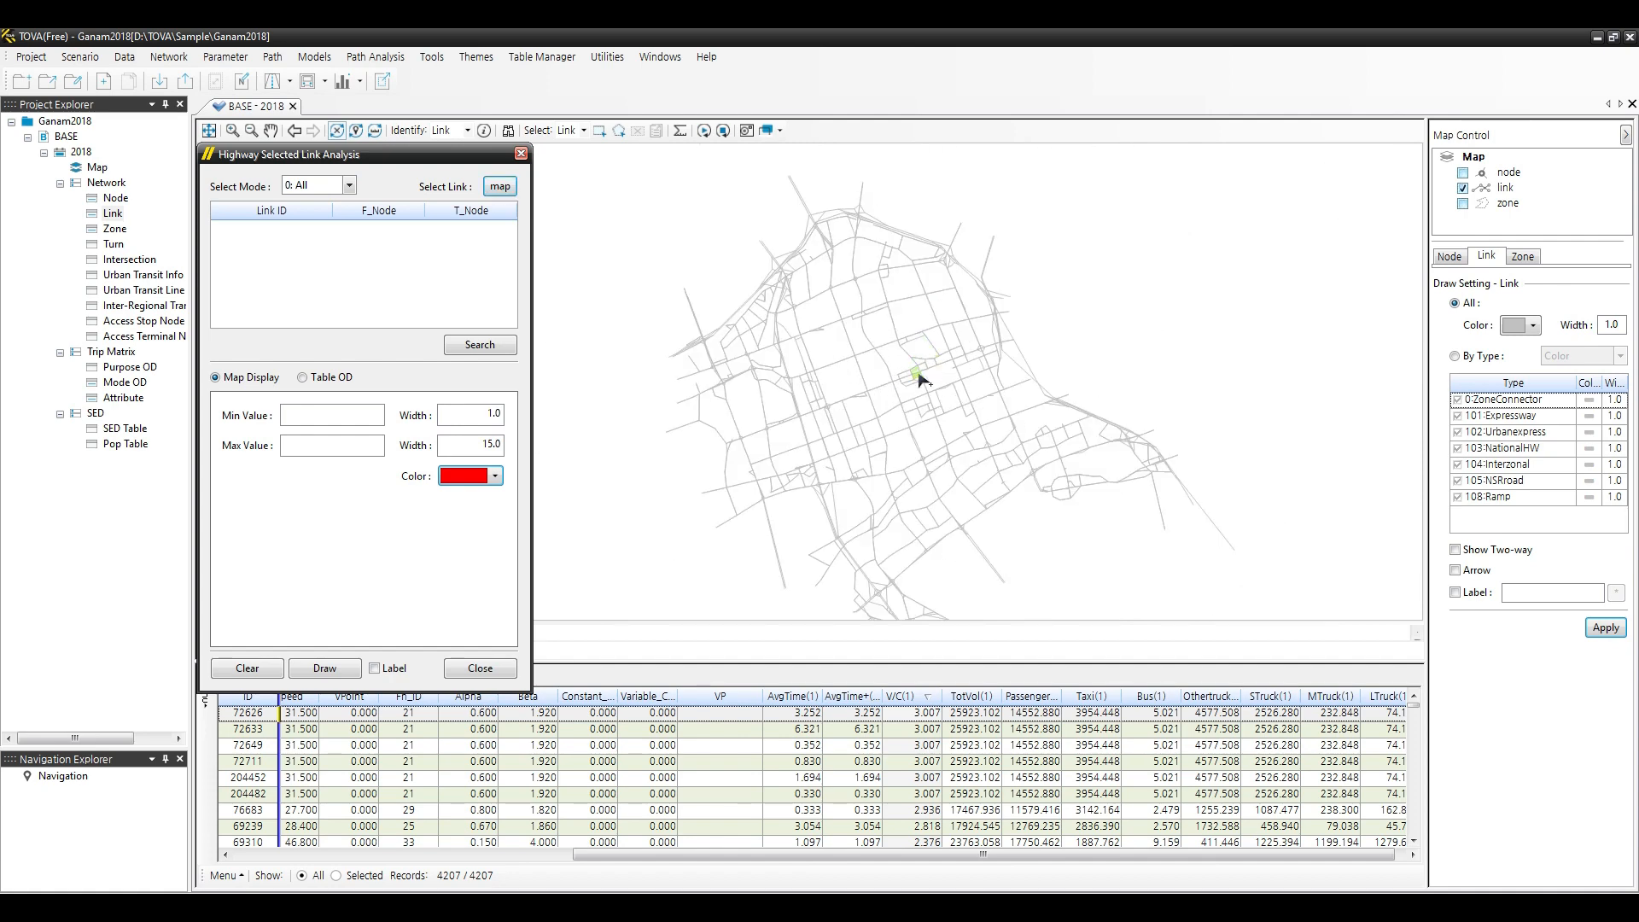
{"action": "scroll", "coordinate": [883, 454], "scroll_direction": "up", "scroll_amount": 2}
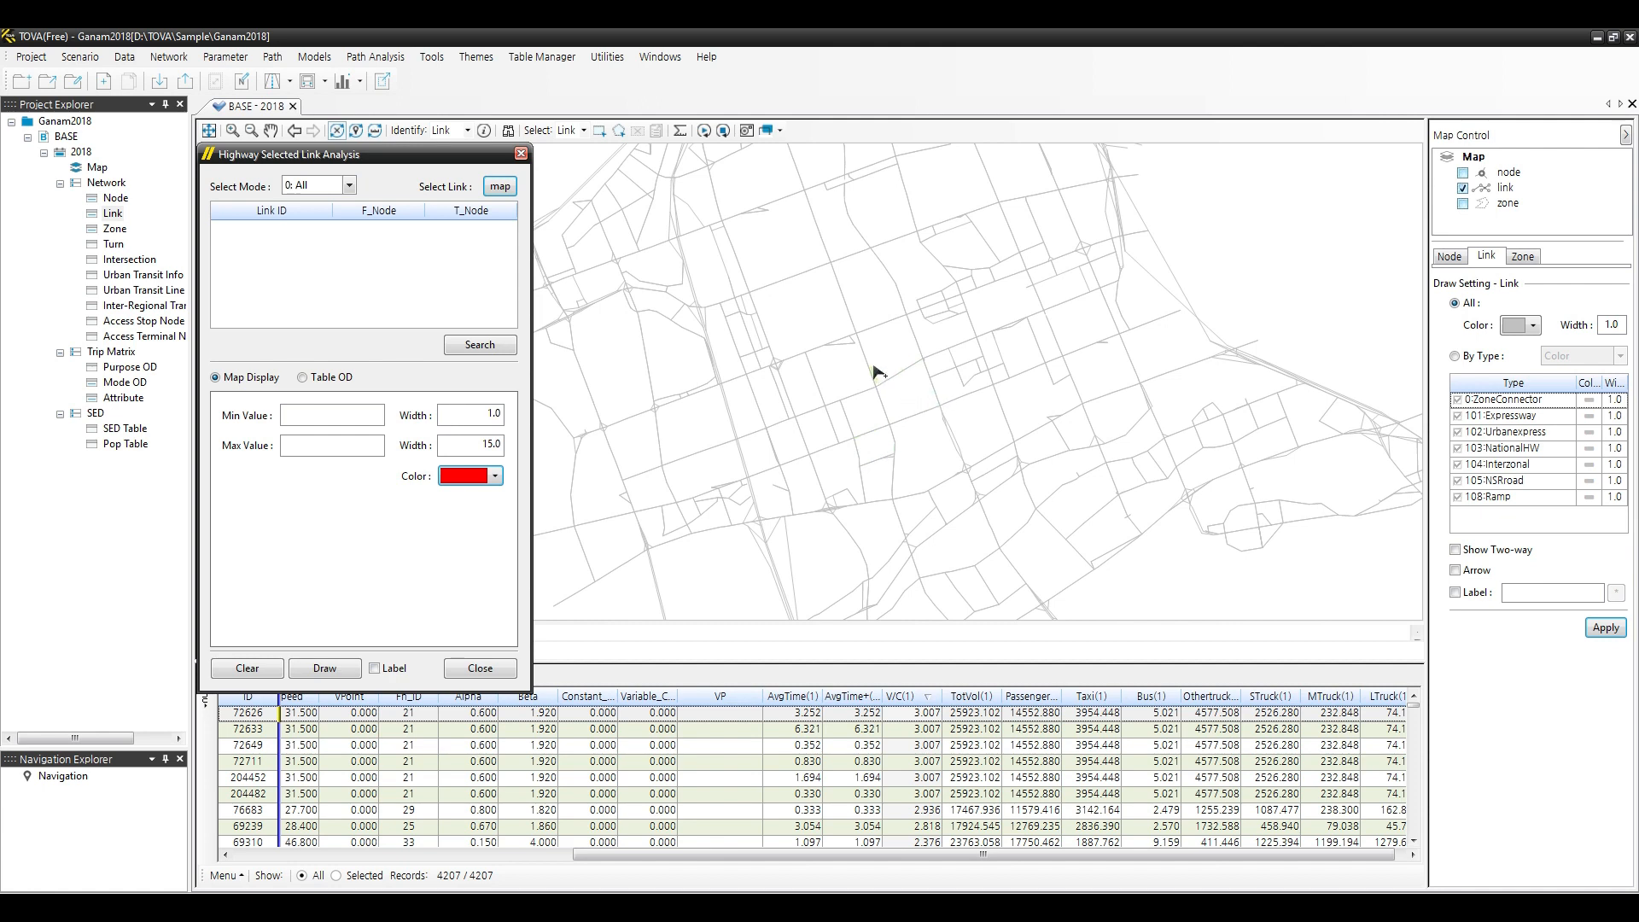
{"action": "left_click", "coordinate": [870, 366]}
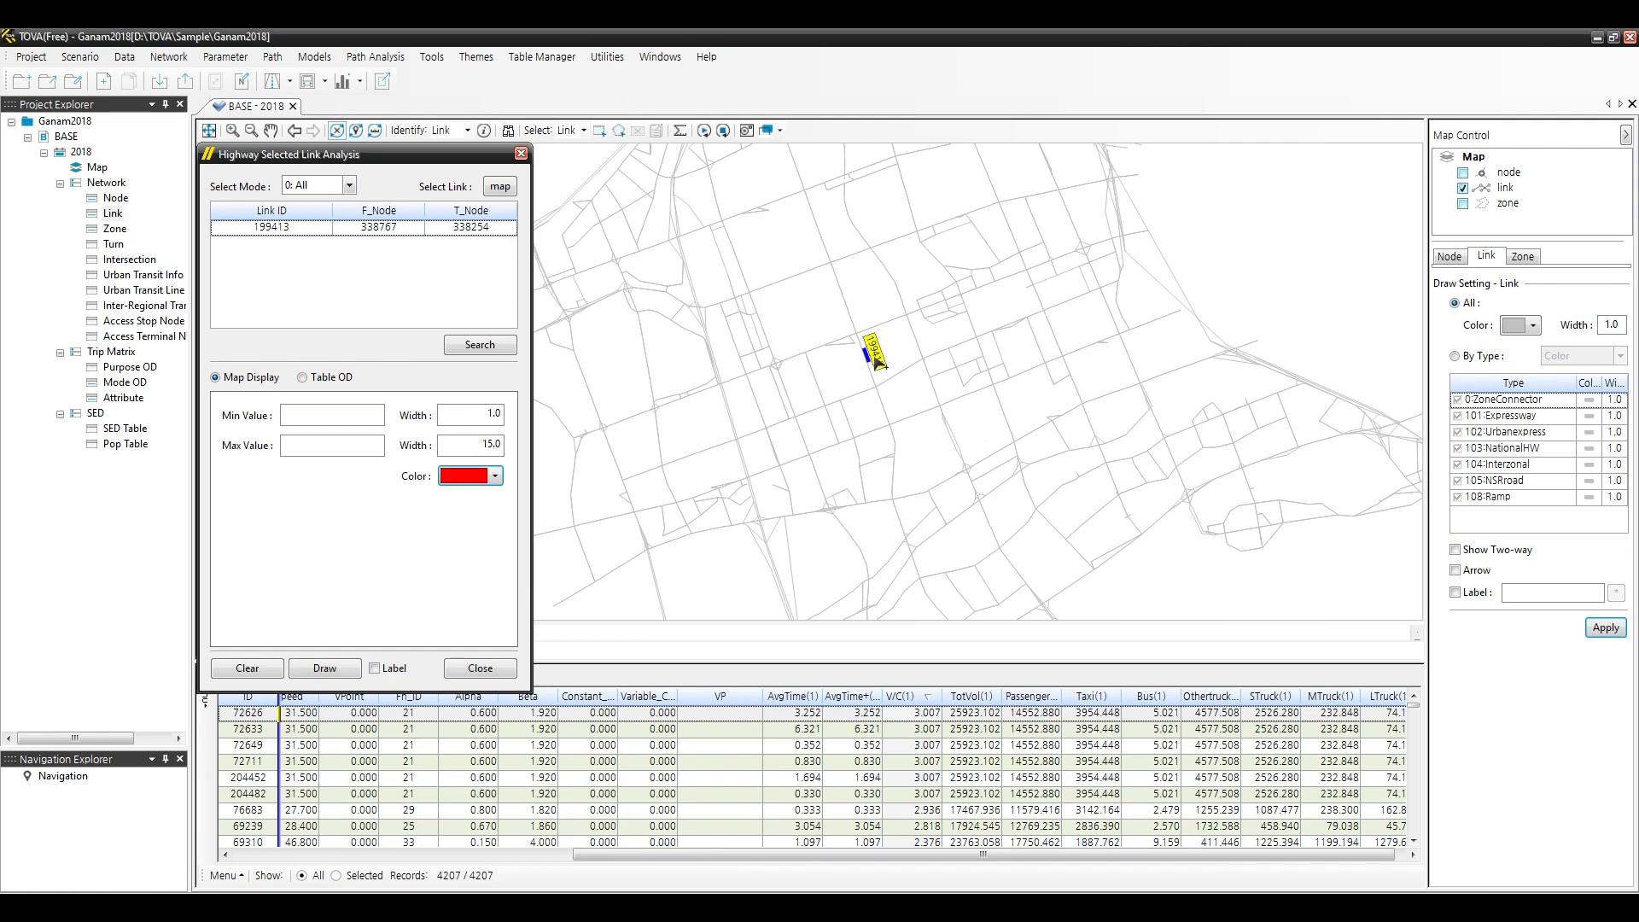
{"action": "mouse_move", "coordinate": [868, 353]}
{"action": "left_mouse_down"}
{"action": "mouse_move", "coordinate": [838, 280]}
{"action": "mouse_move", "coordinate": [869, 250]}
{"action": "mouse_move", "coordinate": [854, 225]}
{"action": "mouse_move", "coordinate": [823, 244]}
{"action": "mouse_move", "coordinate": [843, 300]}
{"action": "left_mouse_up"}
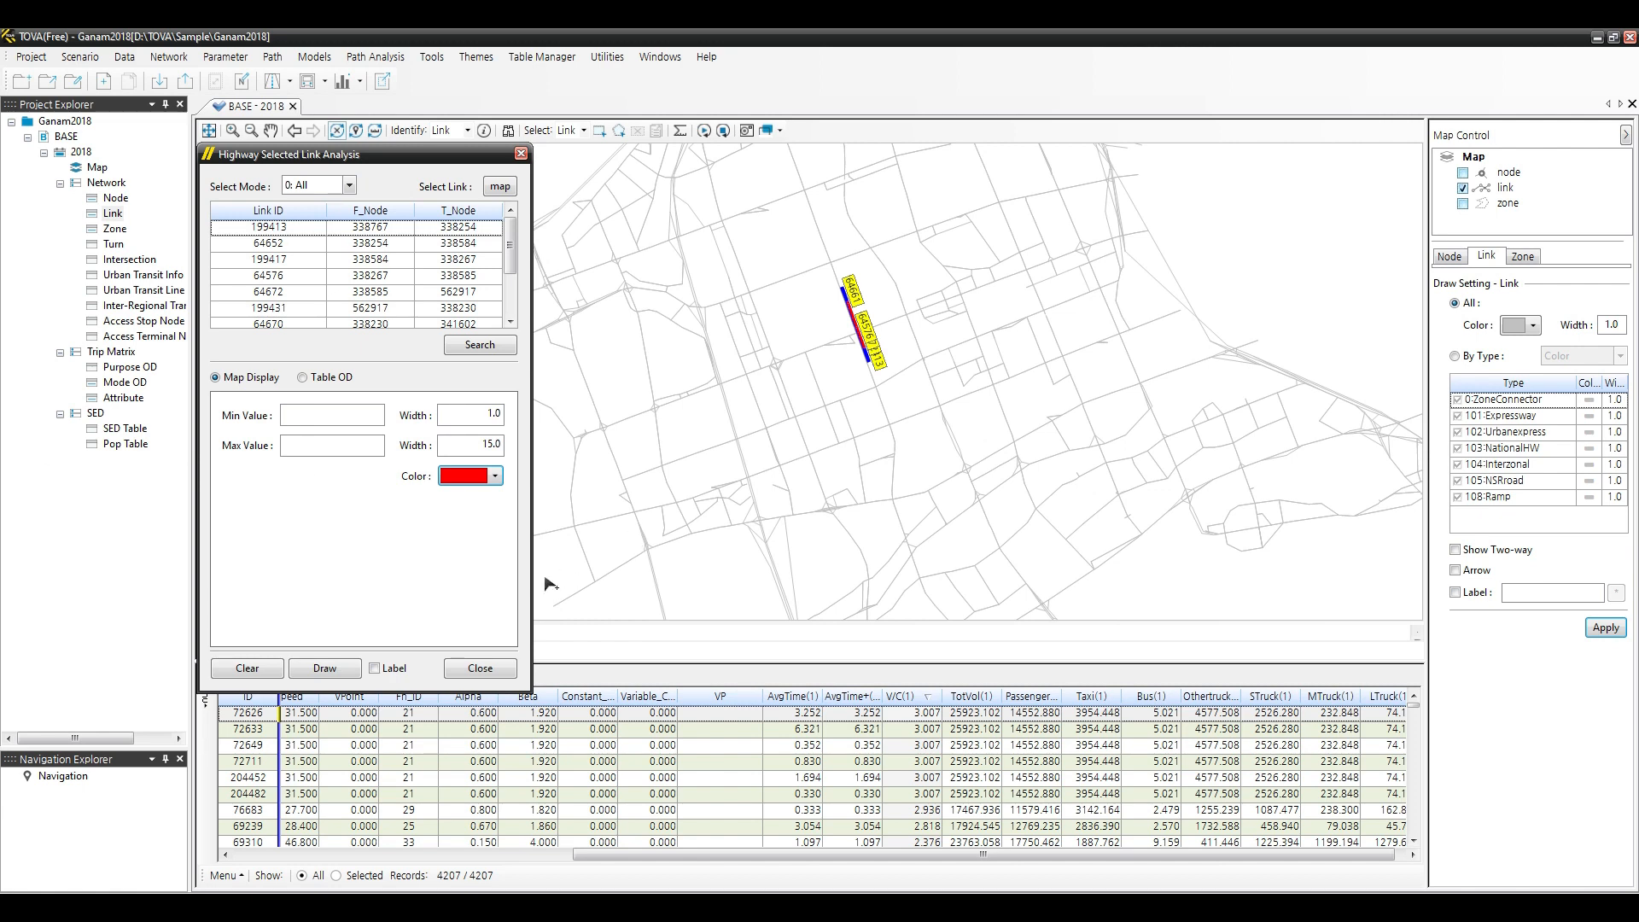
{"action": "left_click", "coordinate": [467, 347]}
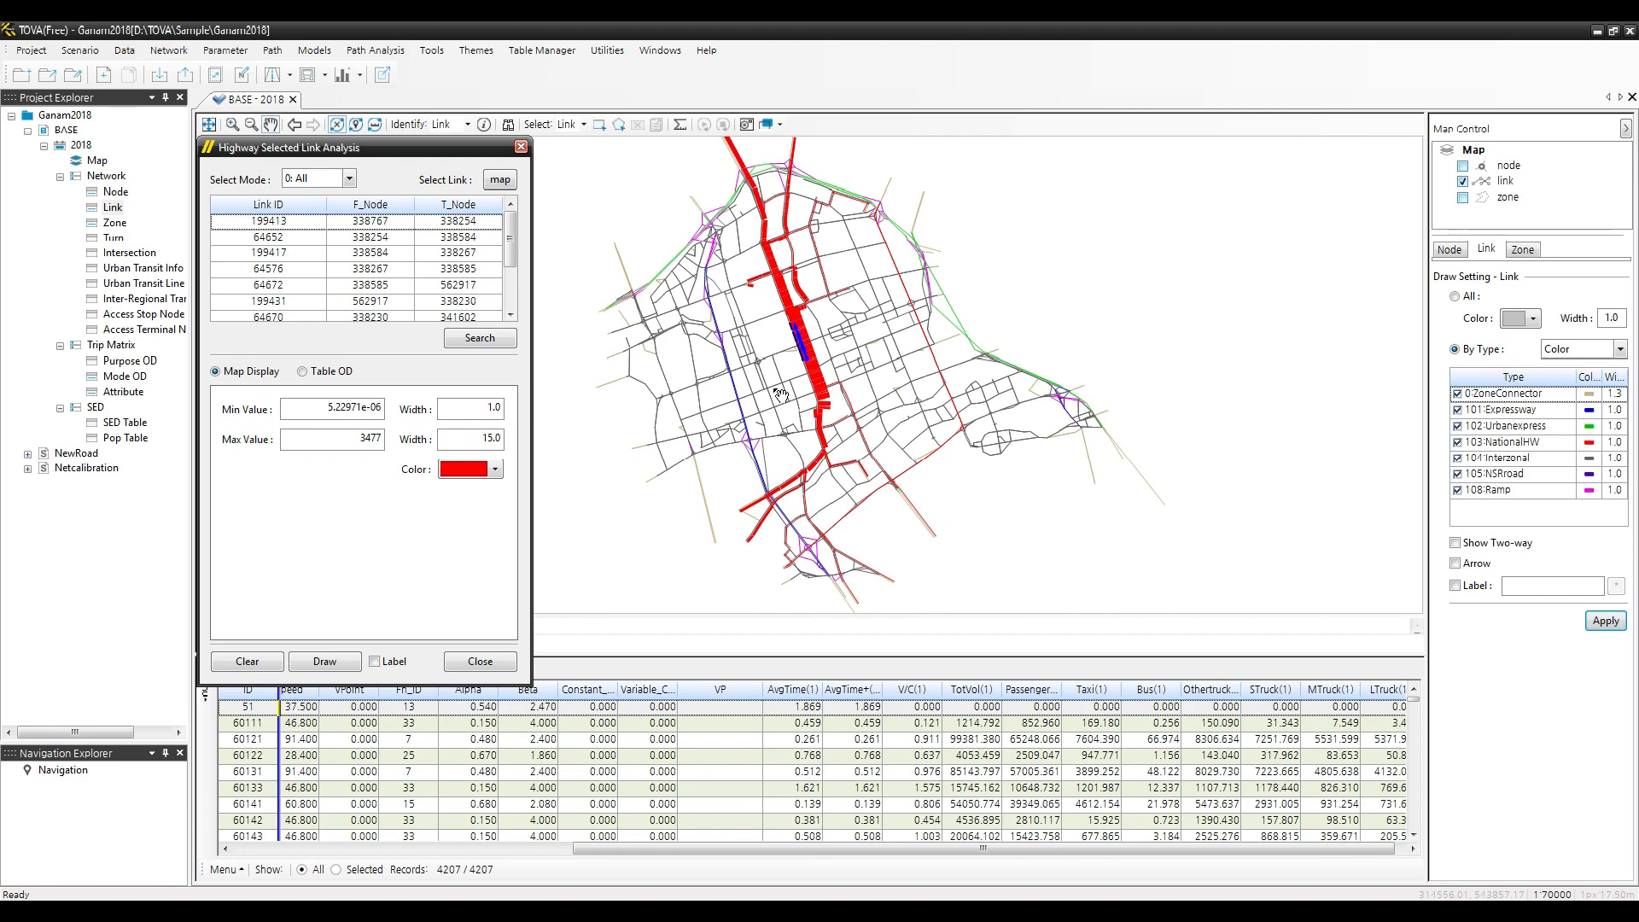
Set the minimum value of the selected link flow display to 100 and redraw it.
{"action": "double_click", "coordinate": [330, 411]}
{"action": "type", "text": "100"}
{"action": "left_click", "coordinate": [325, 663]}
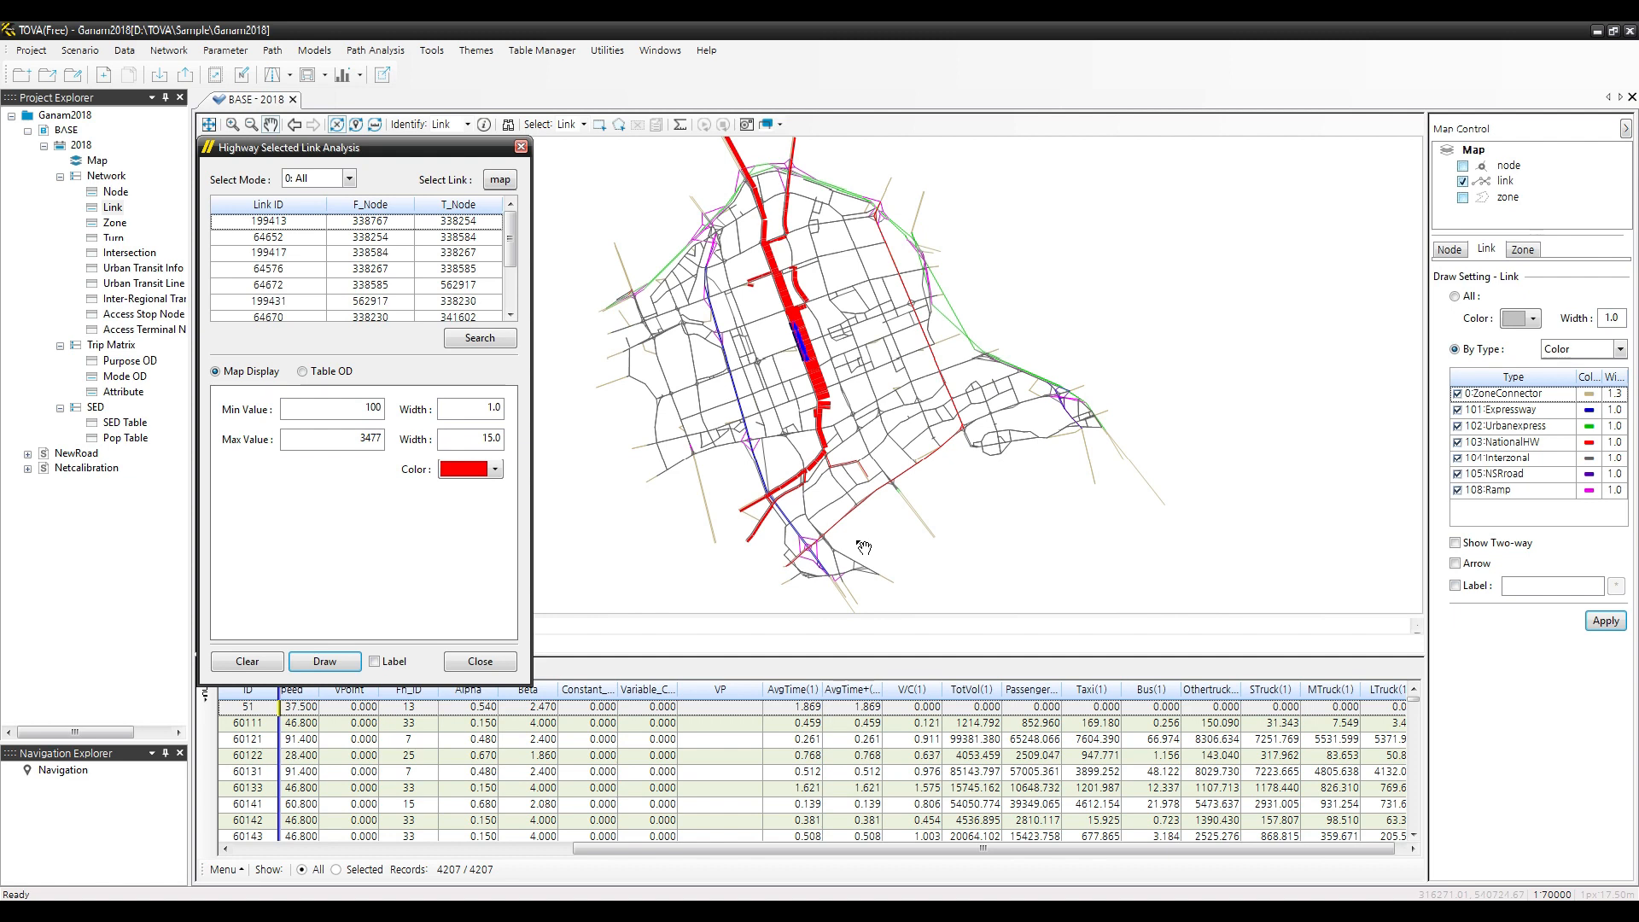
Turn on volume labels for the selected link flows and inspect them along the corridor.
{"action": "left_click", "coordinate": [374, 662]}
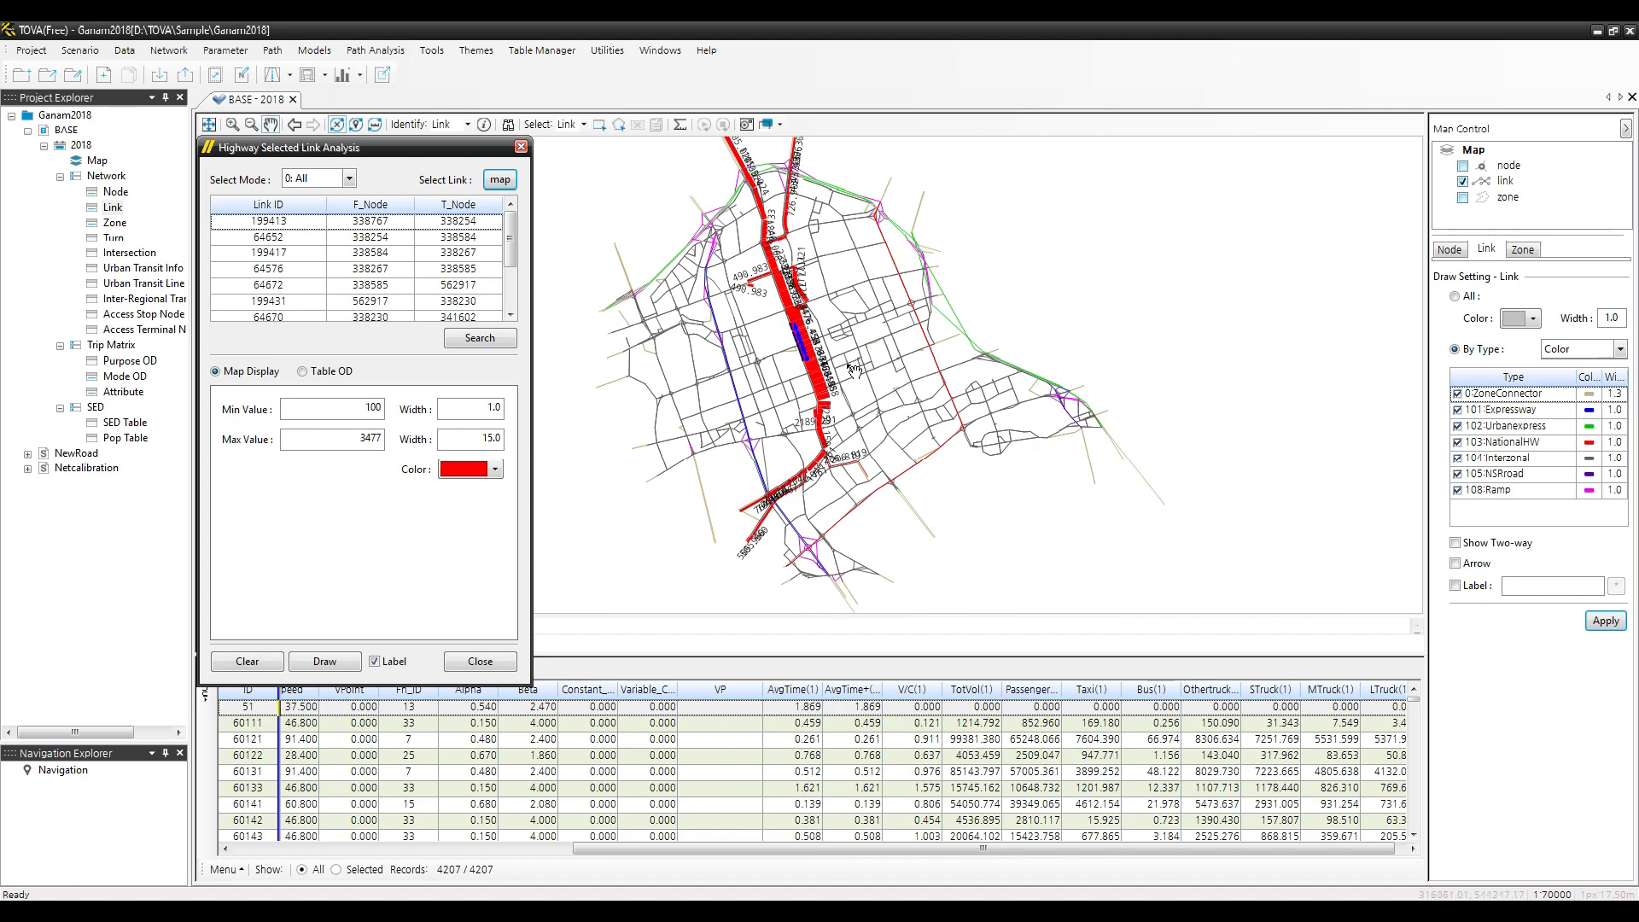
{"action": "scroll", "coordinate": [834, 373], "scroll_direction": "up", "scroll_amount": 1}
{"action": "scroll", "coordinate": [764, 383], "scroll_direction": "up", "scroll_amount": 2}
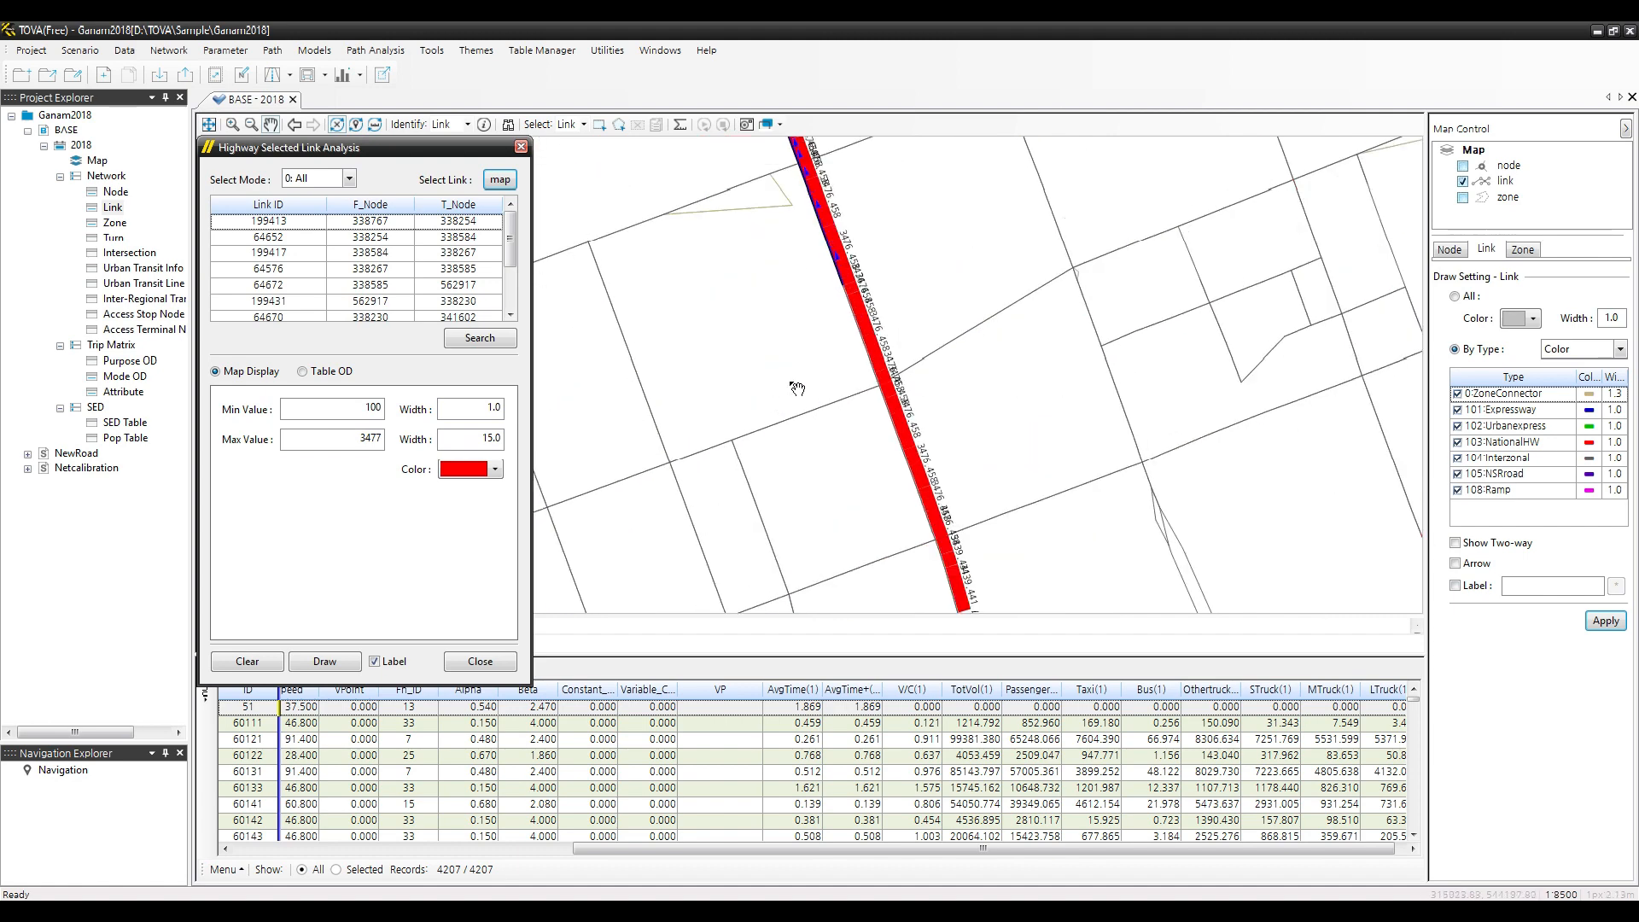
{"action": "scroll", "coordinate": [835, 373], "scroll_direction": "up", "scroll_amount": 1}
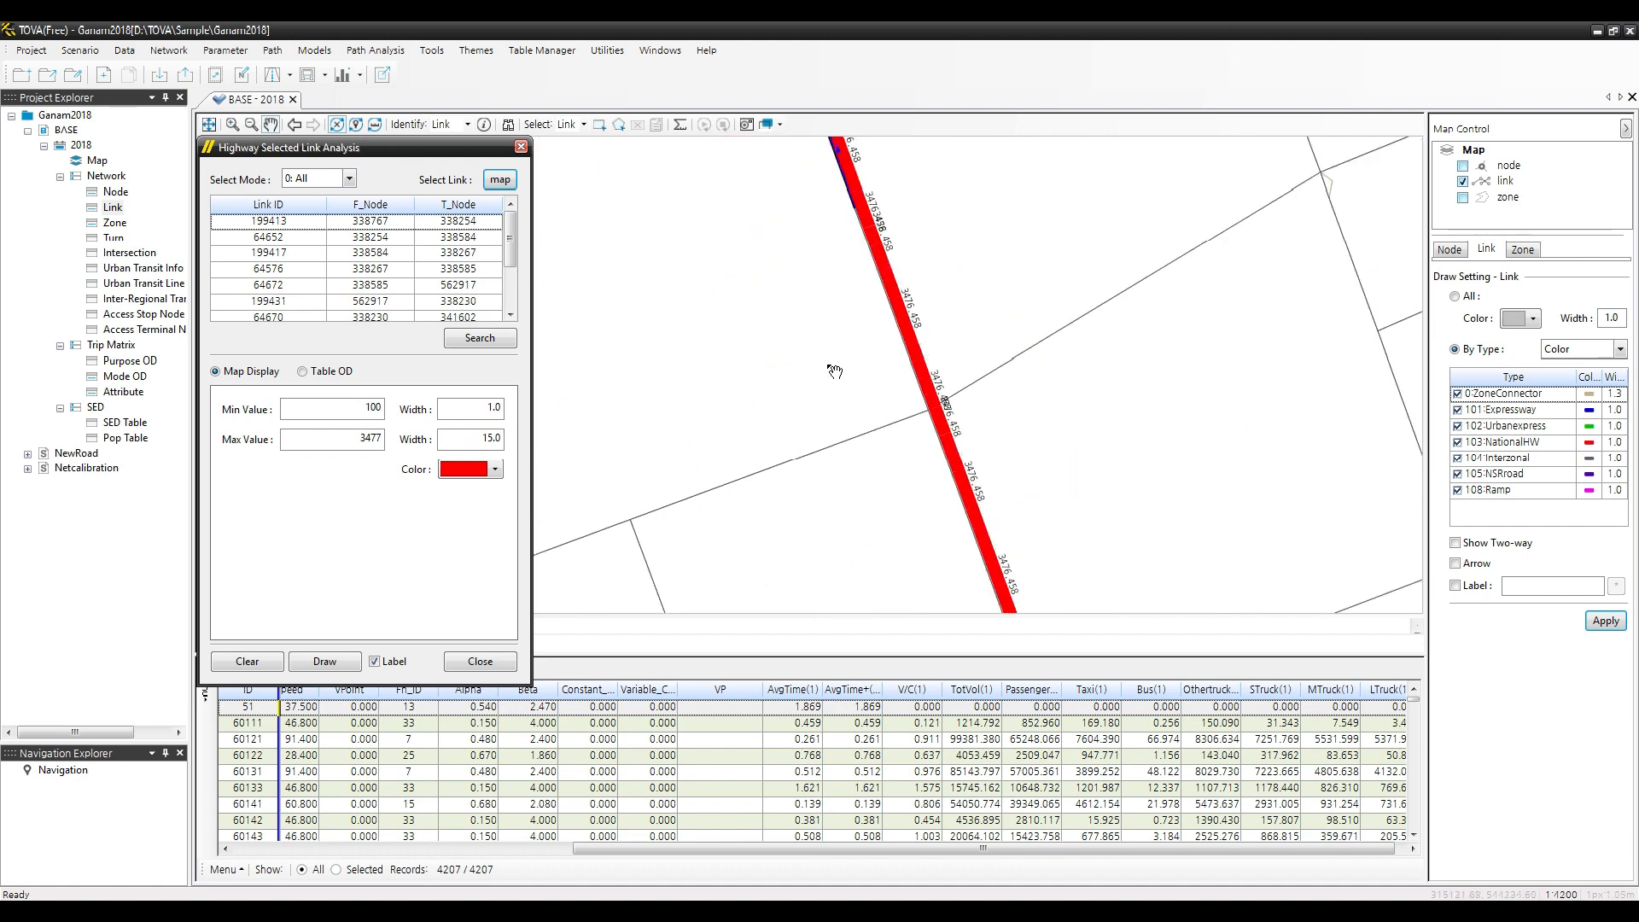
{"action": "scroll", "coordinate": [835, 371], "scroll_direction": "down", "scroll_amount": 3}
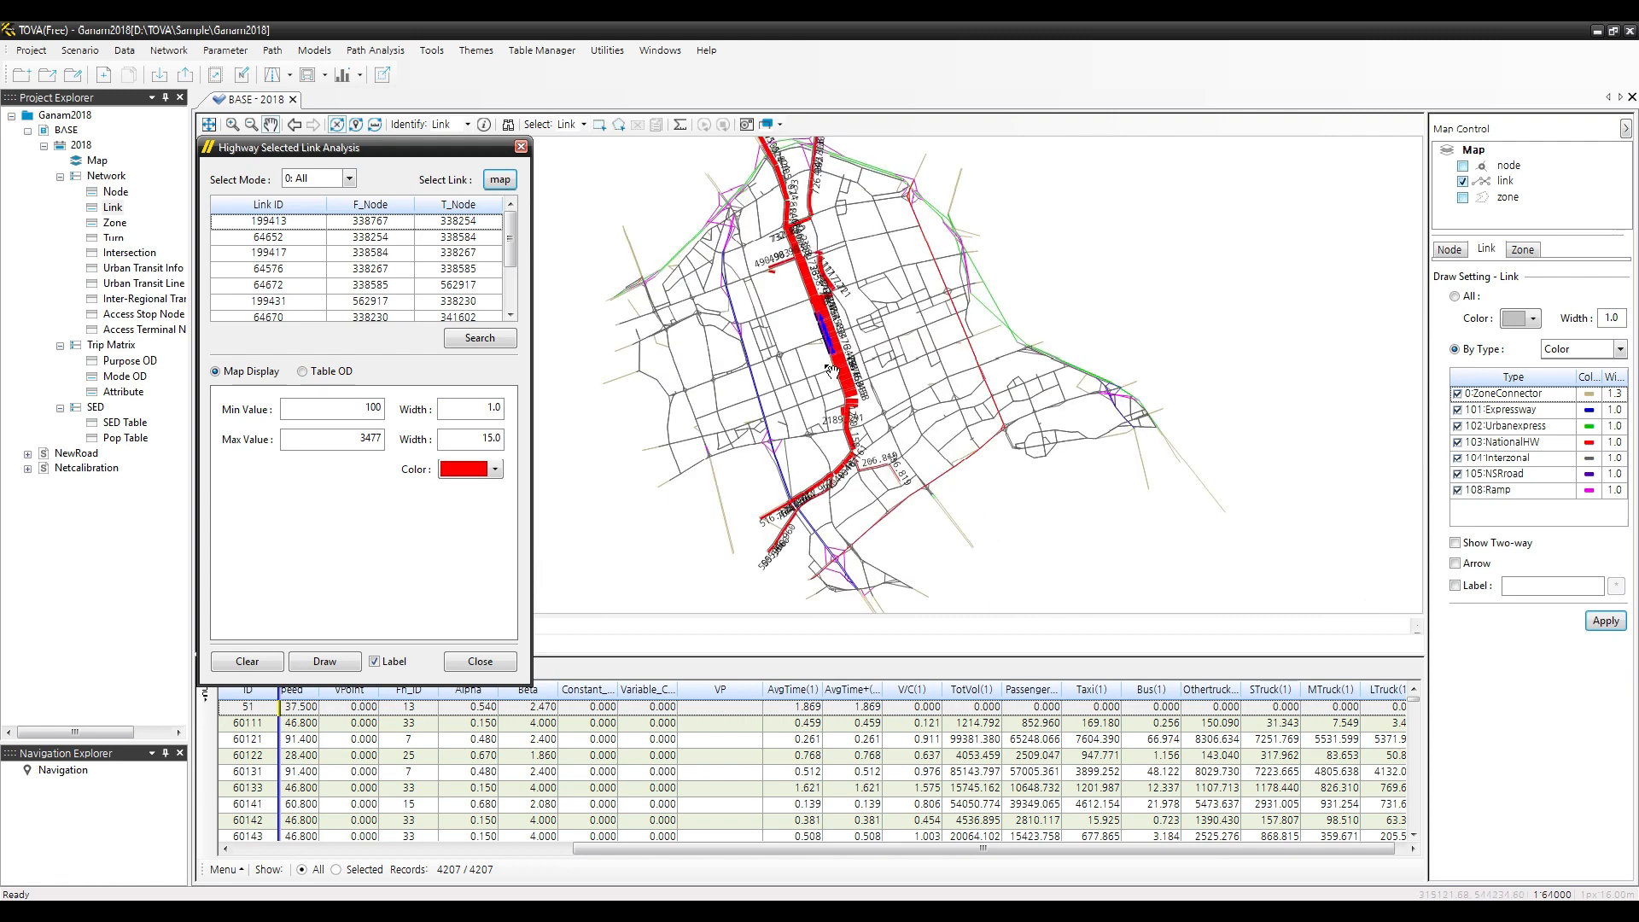
{"action": "left_click_drag", "start_coordinate": [801, 421], "coordinate": [802, 387]}
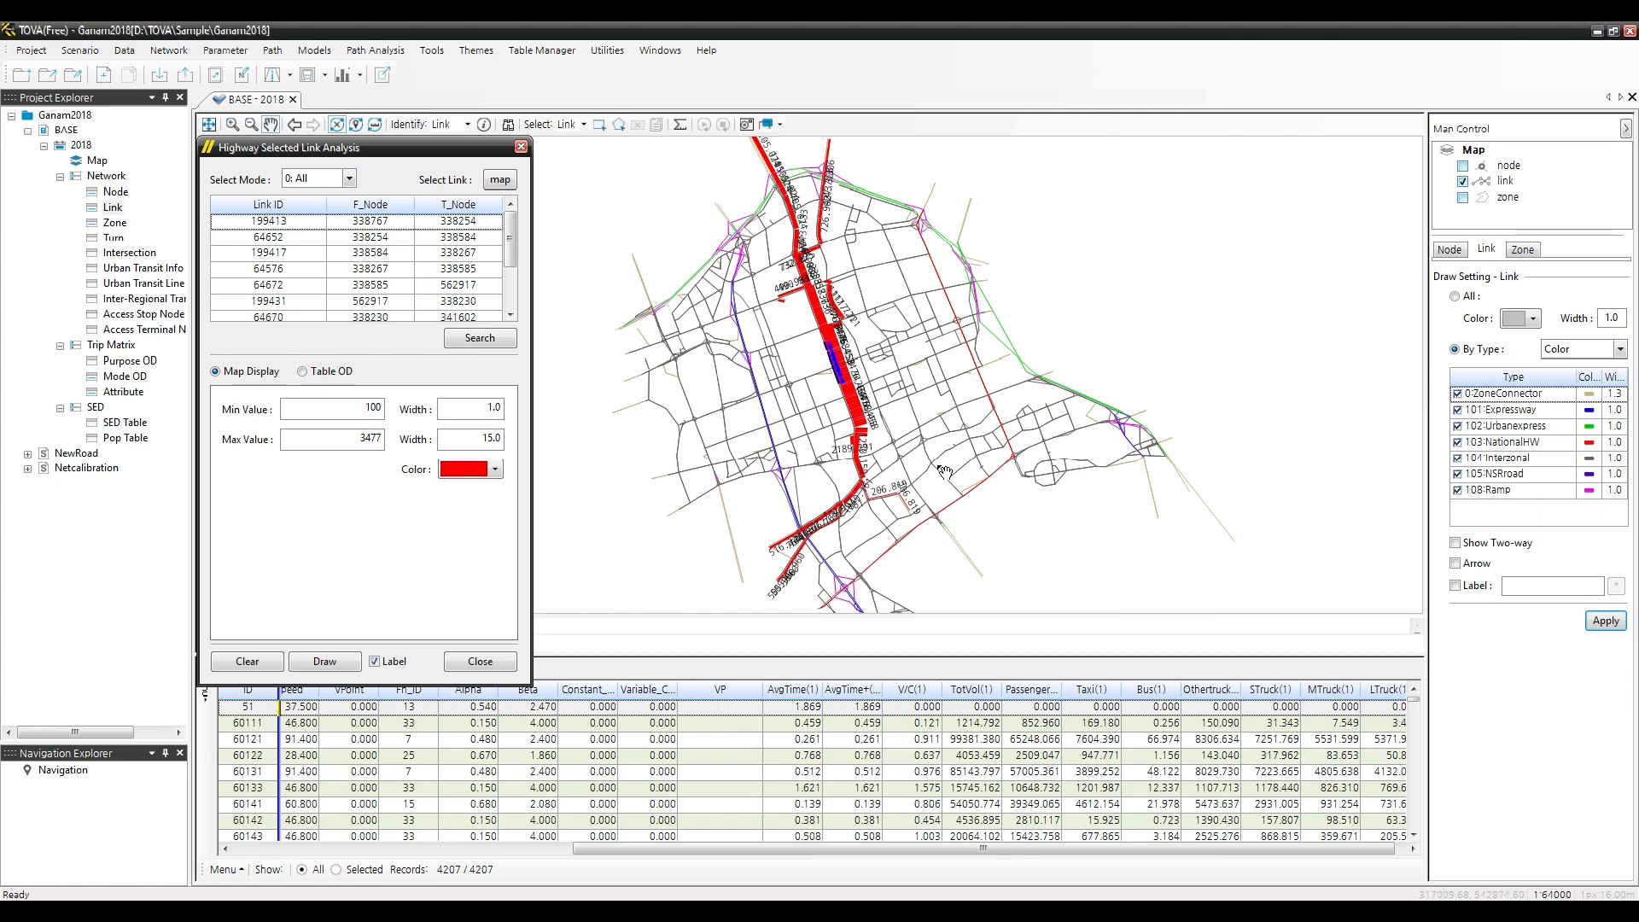
Draw all base network links in one uniform style, and toggle the flow volume labels off and back on.
{"action": "left_click", "coordinate": [1455, 297]}
{"action": "left_click", "coordinate": [1619, 628]}
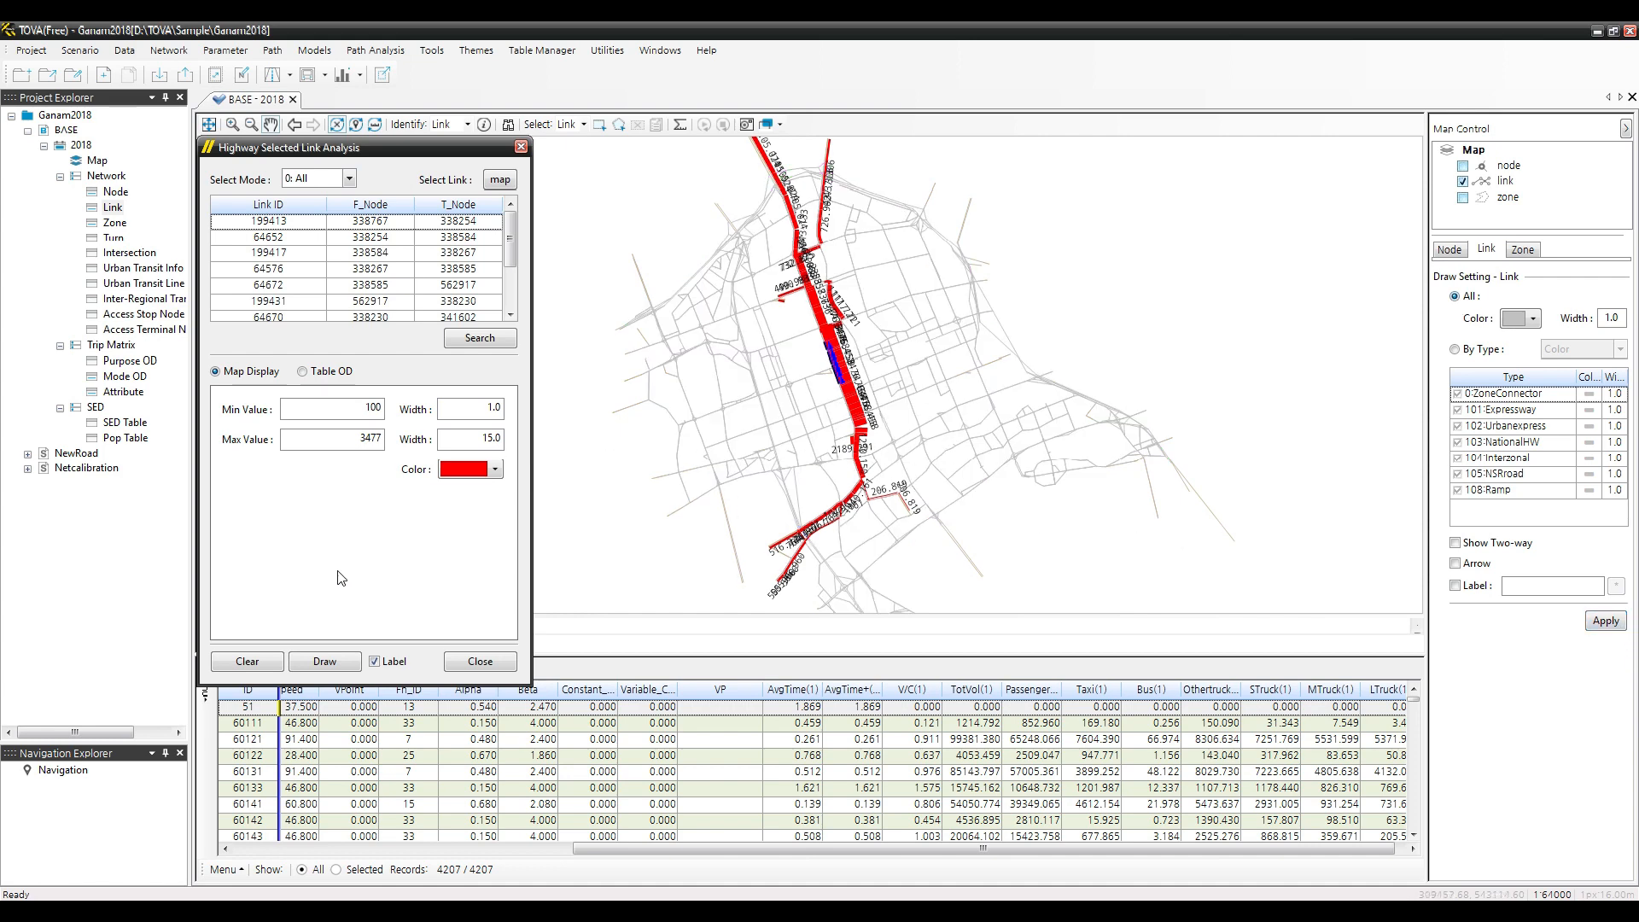
{"action": "left_click", "coordinate": [378, 667]}
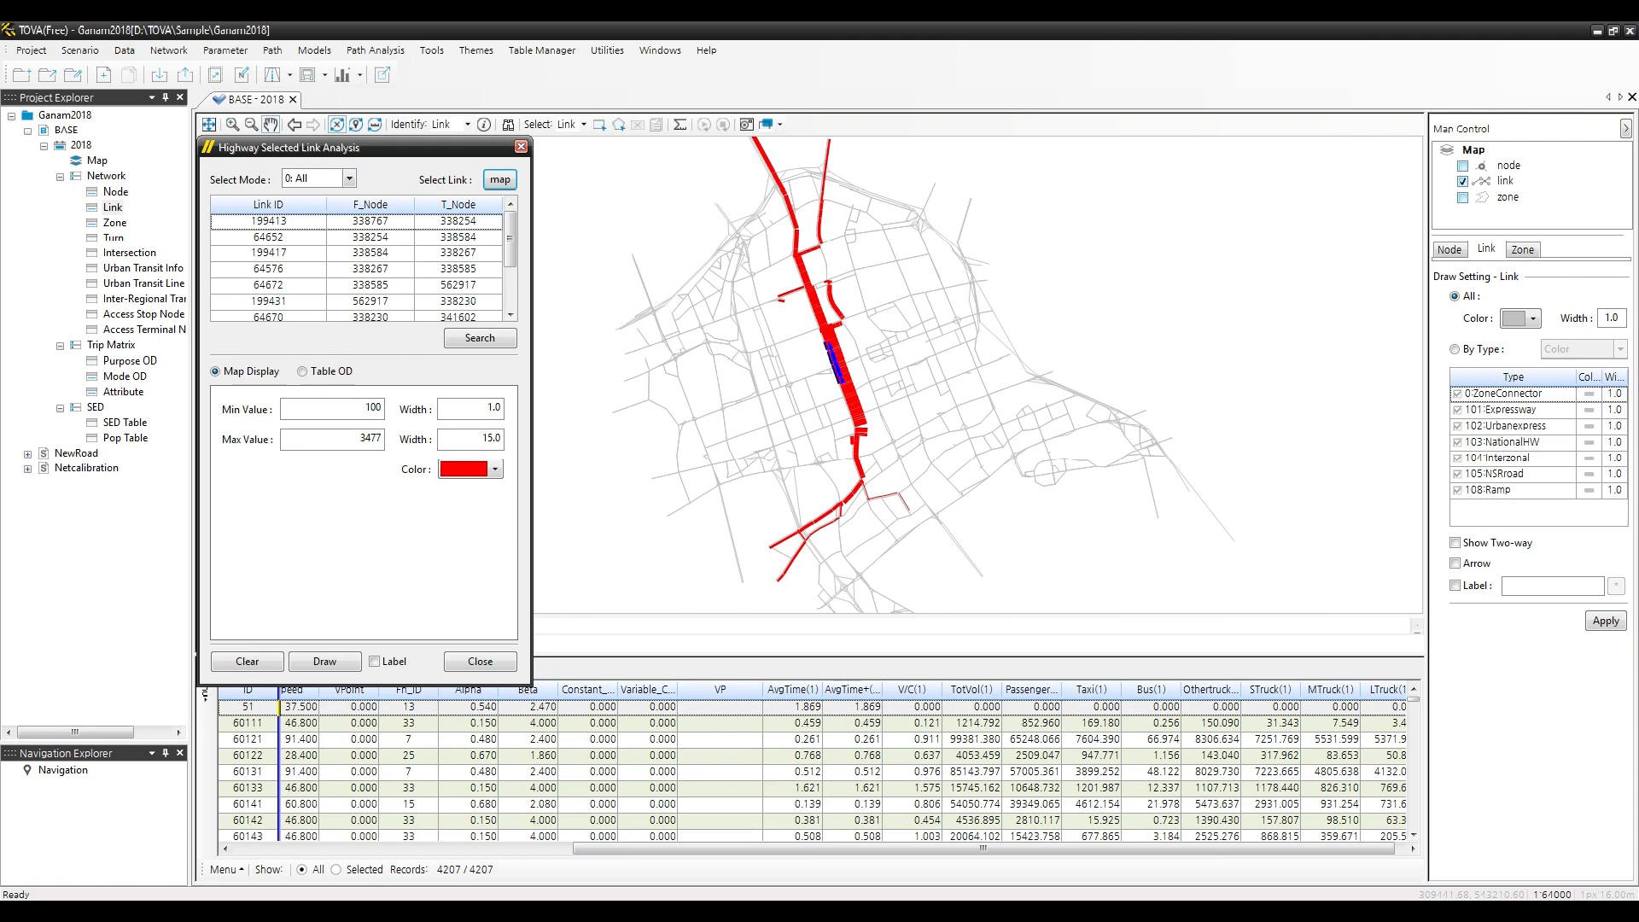
{"action": "left_click", "coordinate": [373, 661]}
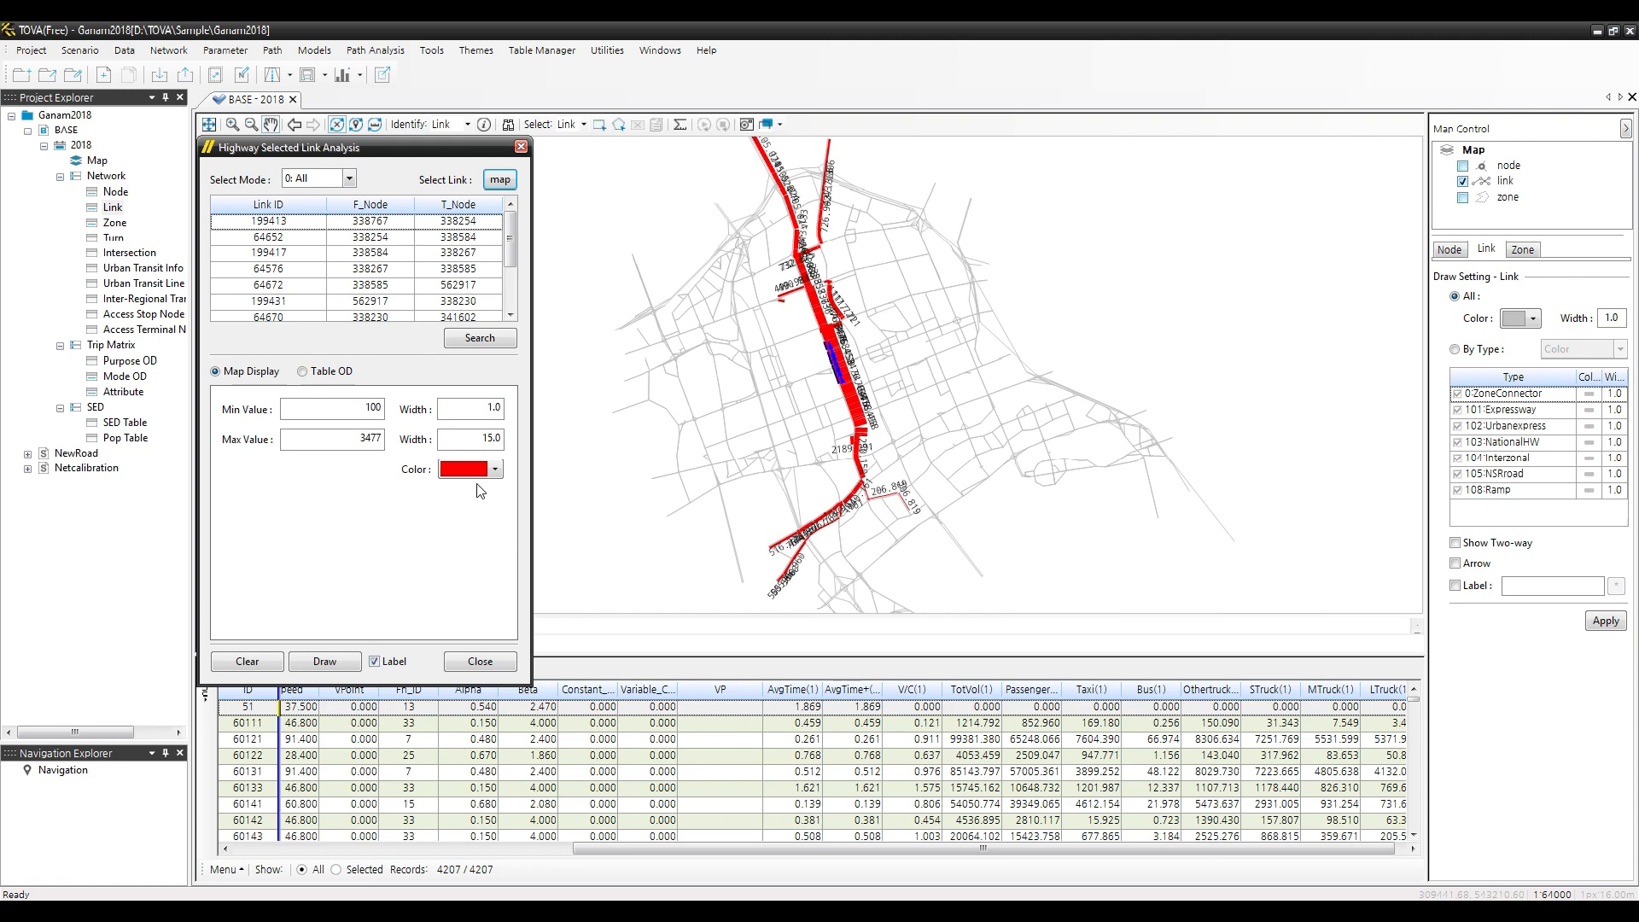
Search the selected links again and review their origin-destination volumes as an OD table.
{"action": "left_click", "coordinate": [481, 338]}
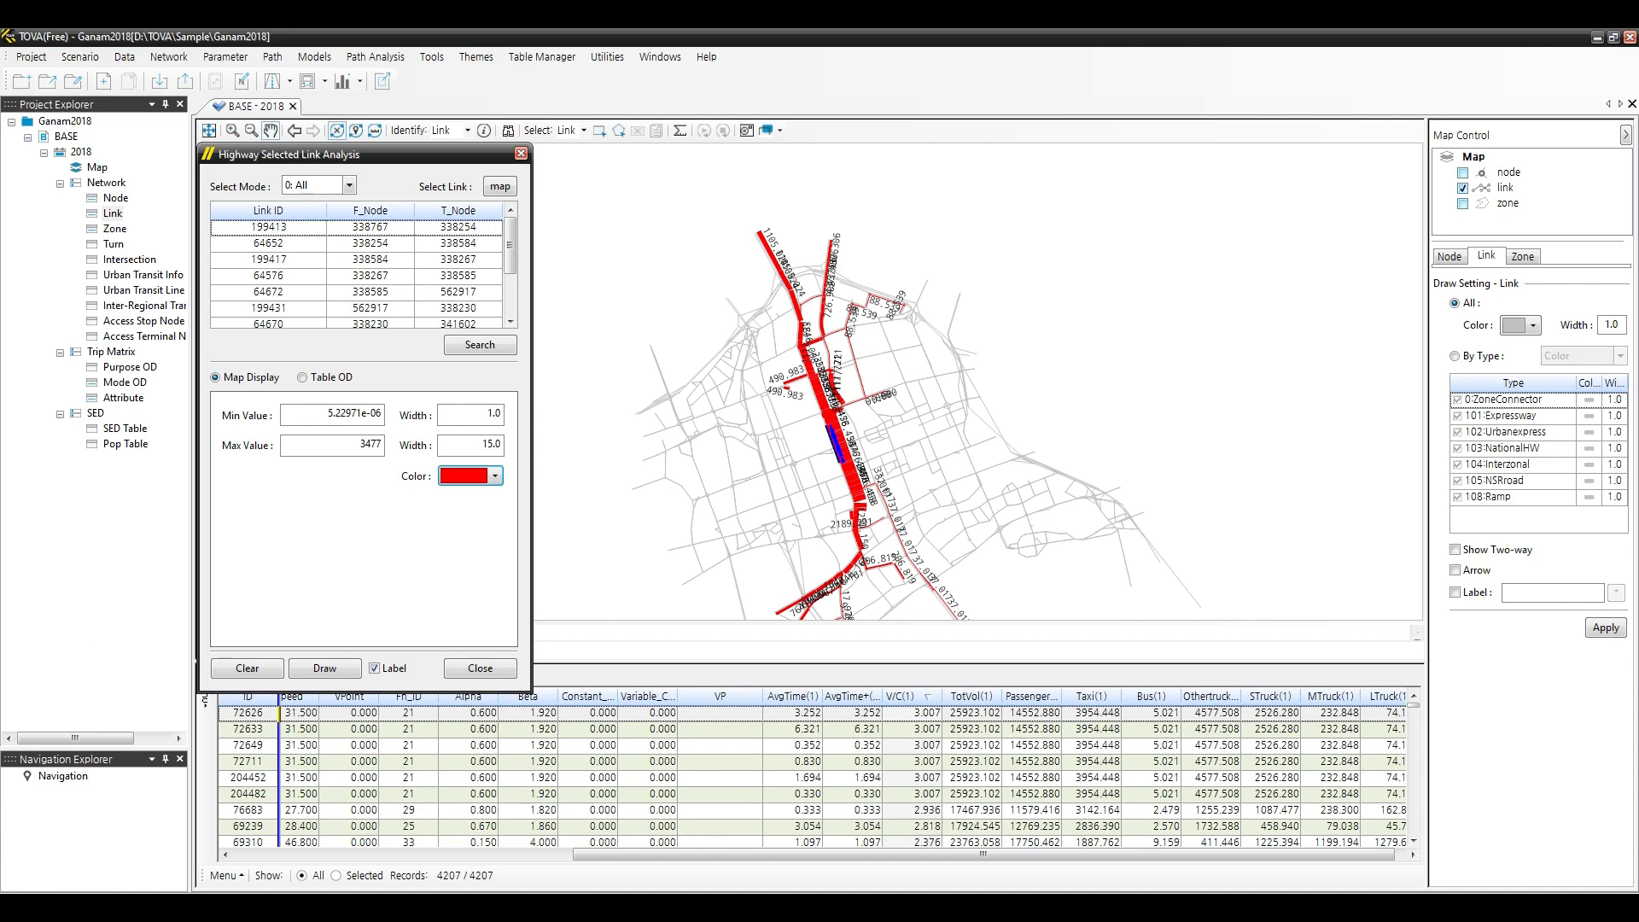
{"action": "left_click", "coordinate": [303, 377]}
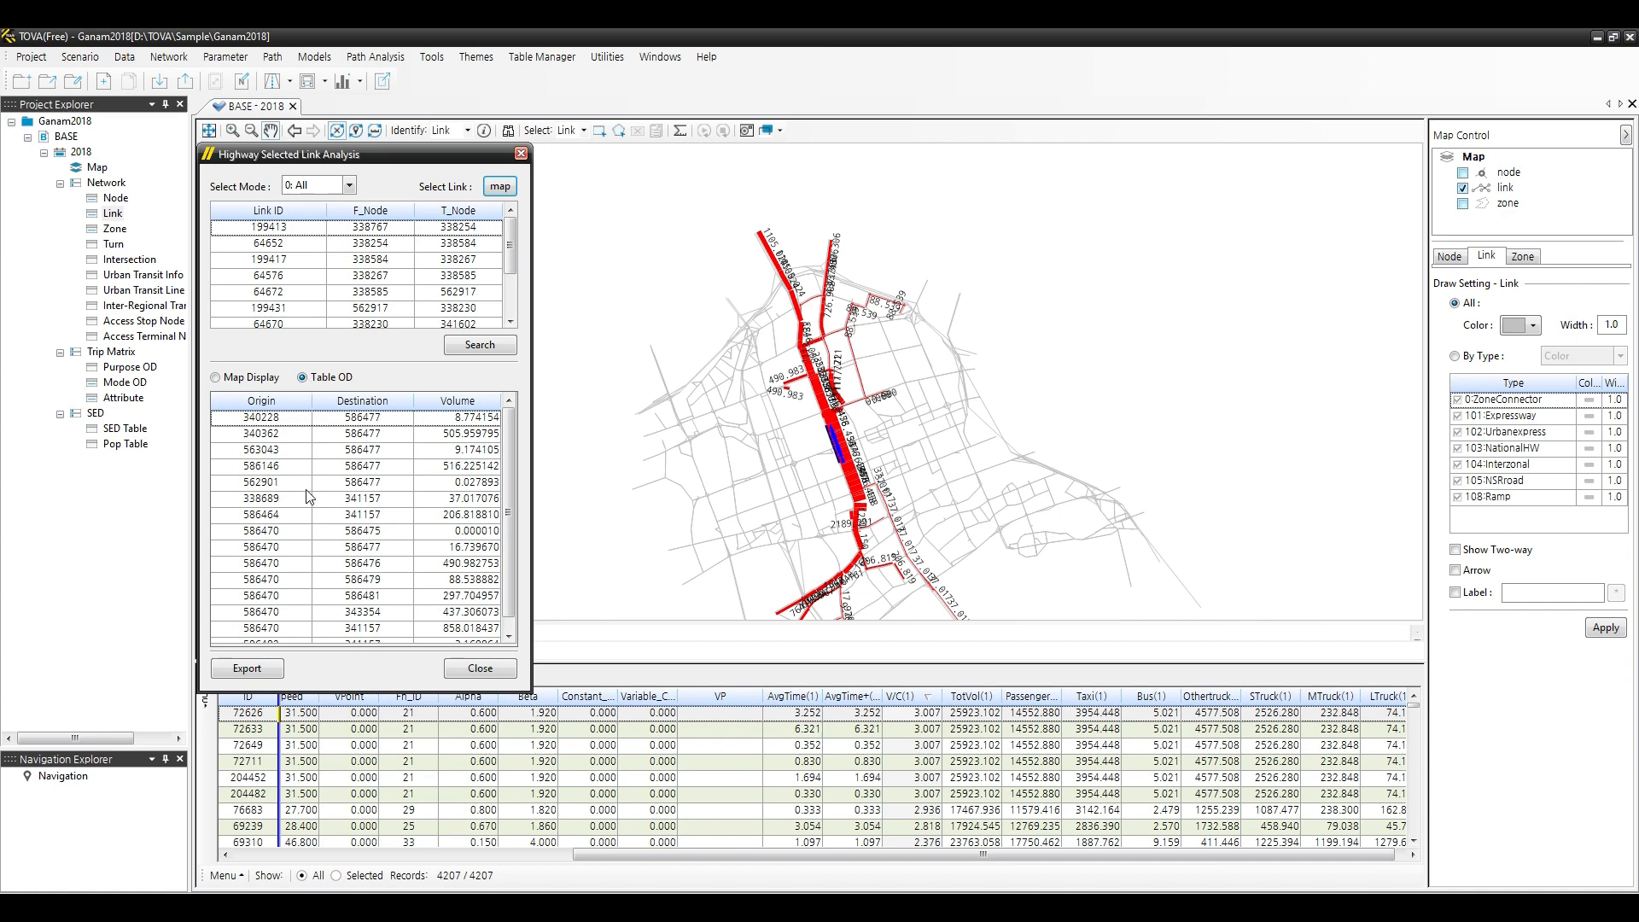
{"action": "scroll", "coordinate": [309, 498], "scroll_direction": "down", "scroll_amount": 1}
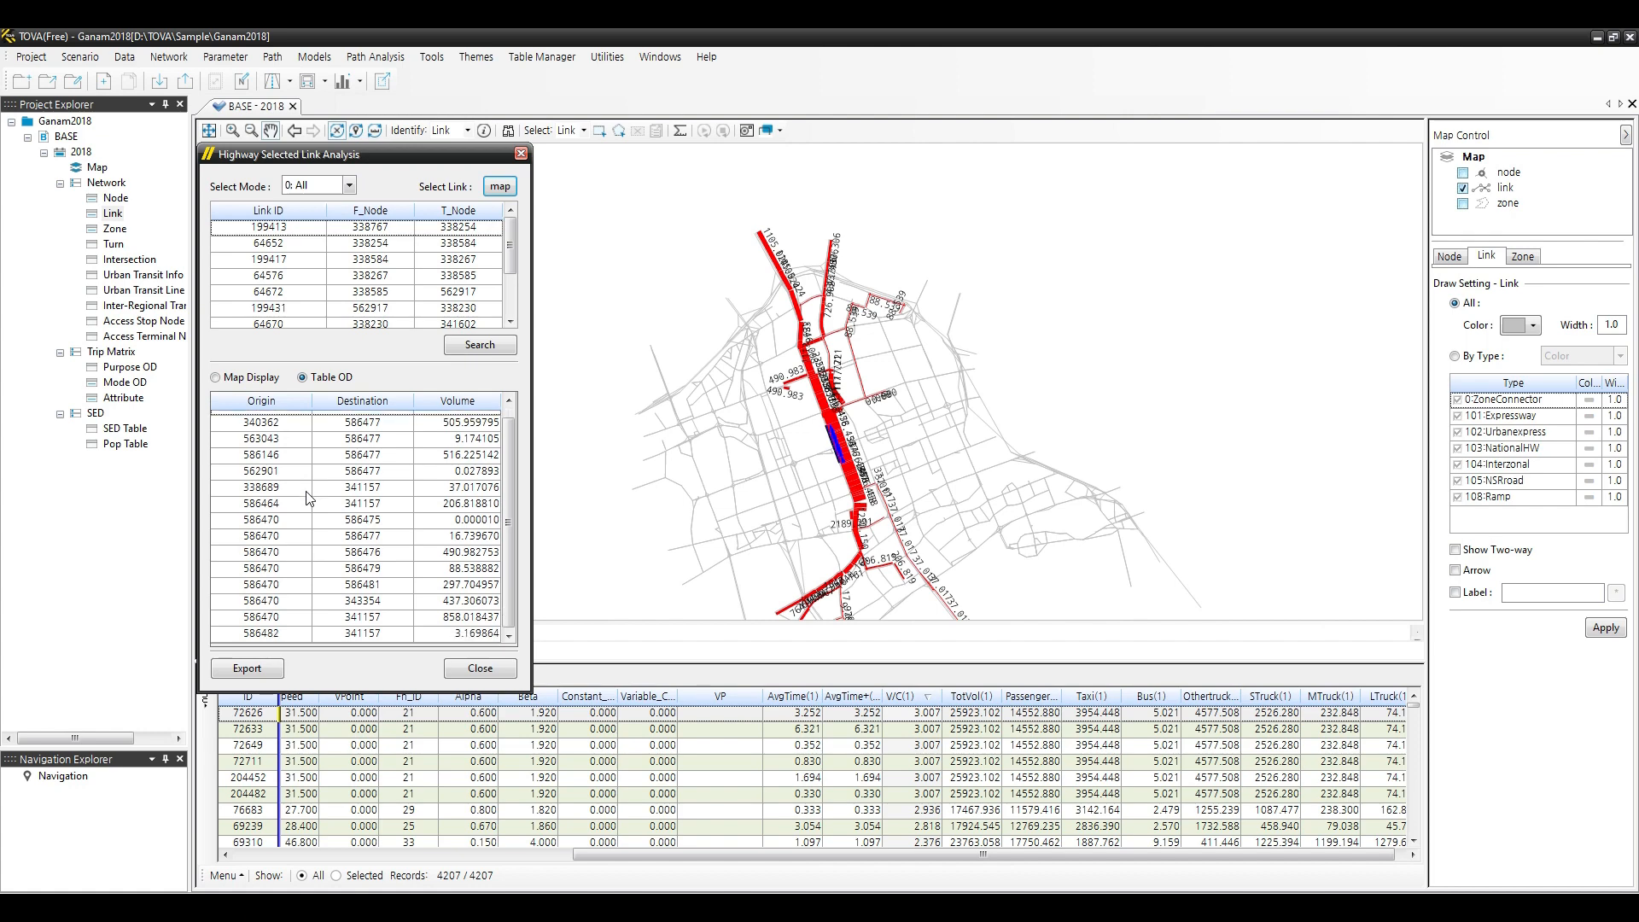
{"action": "scroll", "coordinate": [364, 600], "scroll_direction": "up", "scroll_amount": 1}
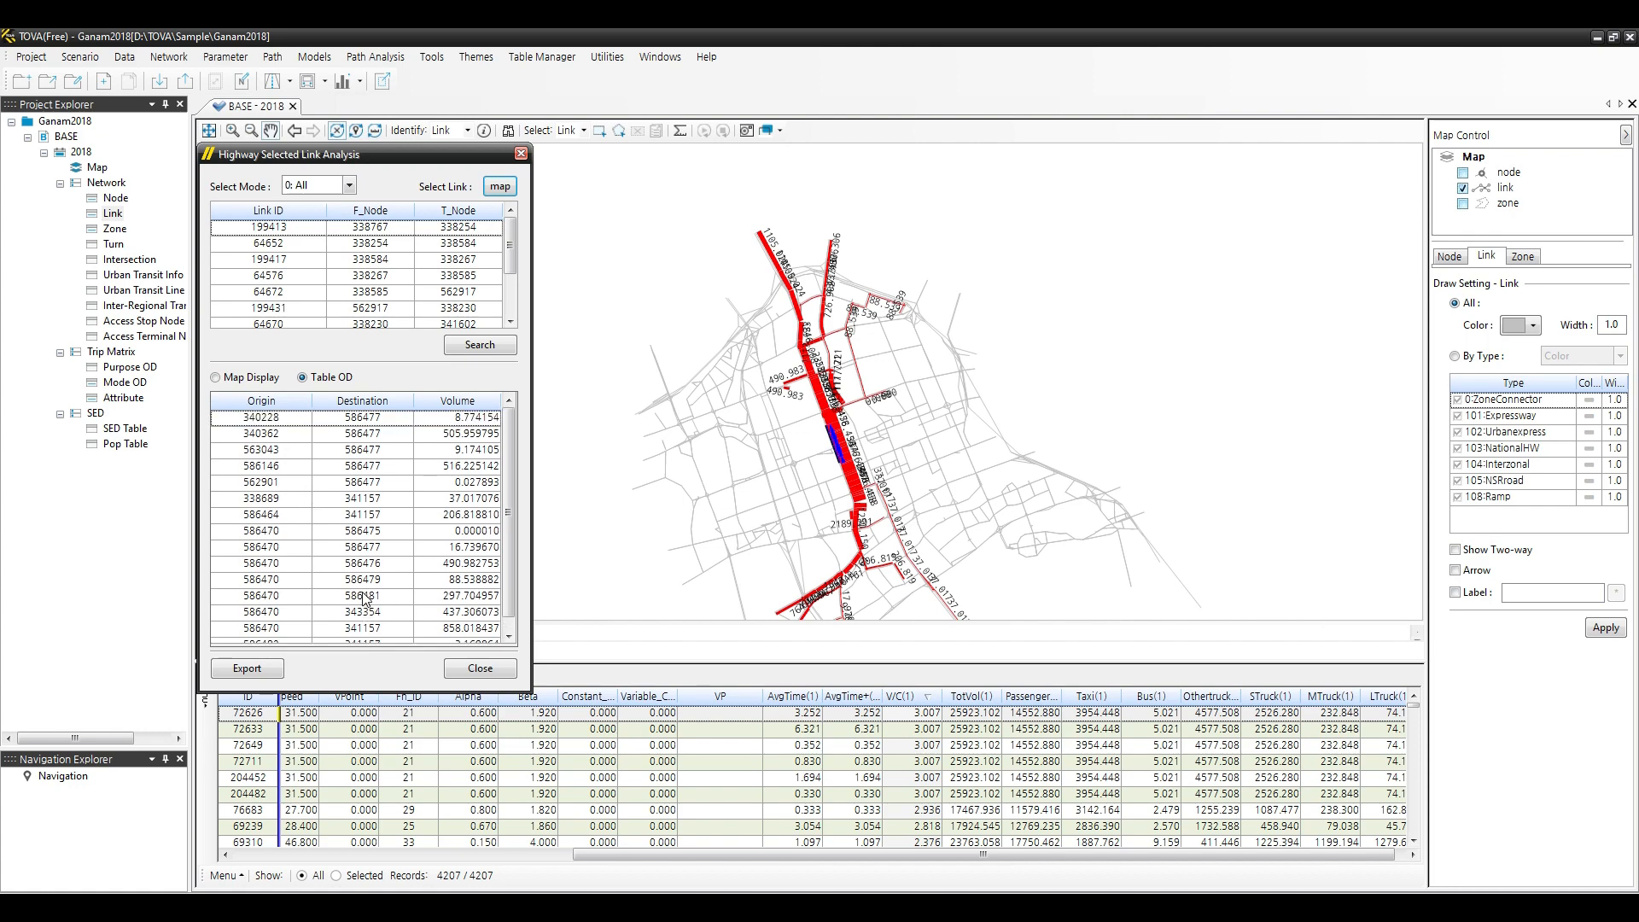
{"action": "scroll", "coordinate": [358, 469], "scroll_direction": "down", "scroll_amount": 1}
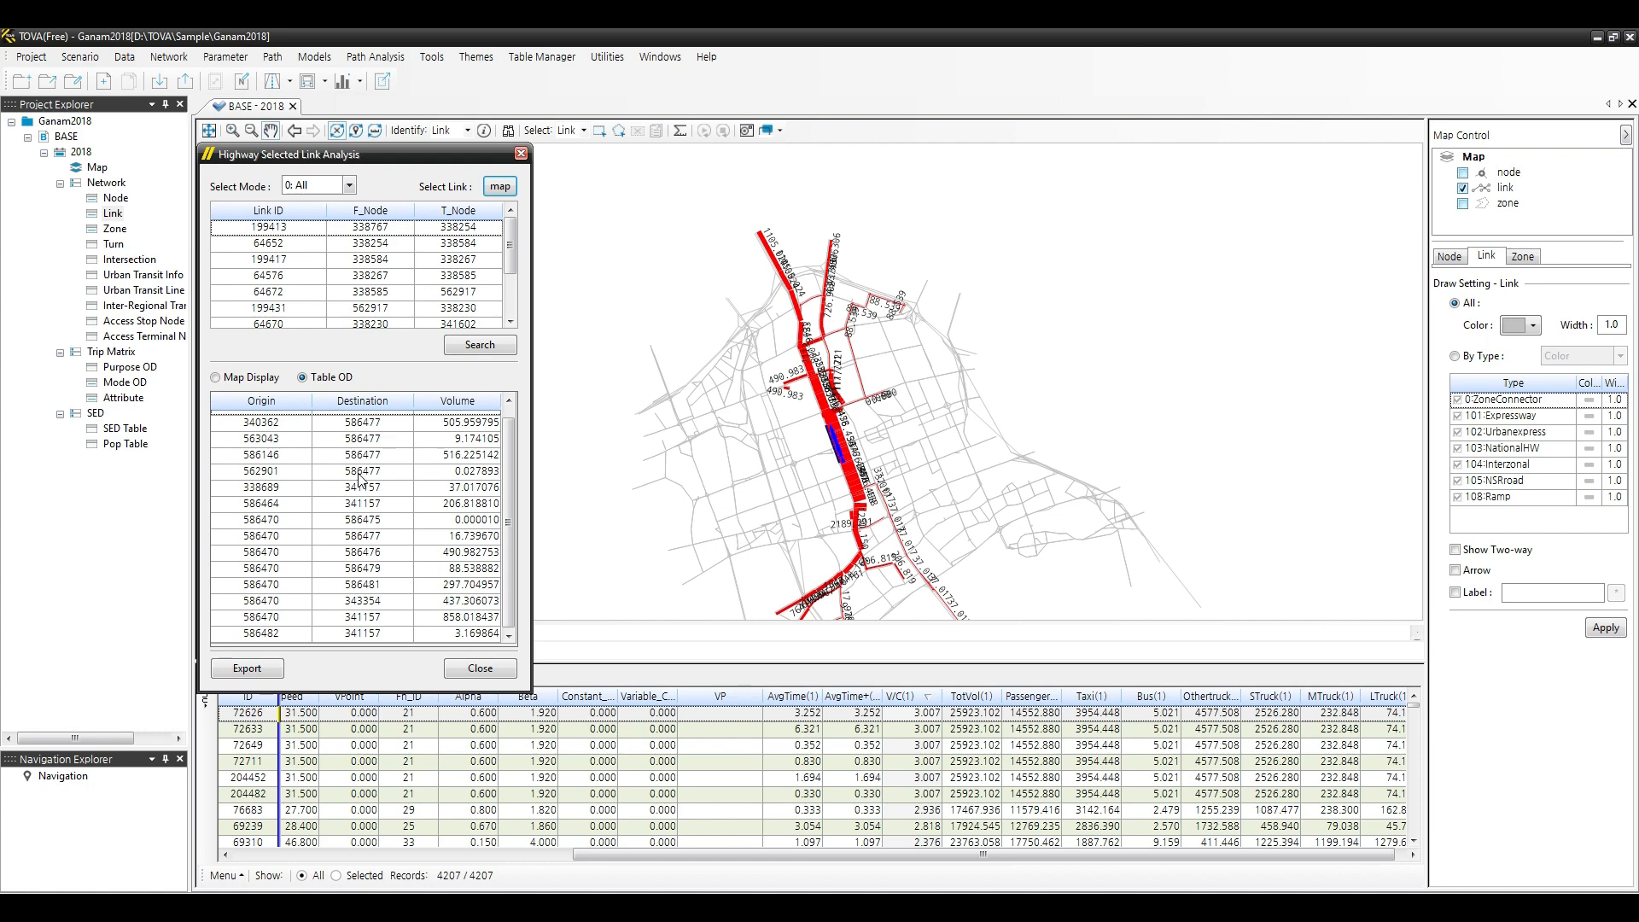
Export the selected link OD table to LinkODVolume.txt, and close the text file and the analysis window.
{"action": "left_click", "coordinate": [247, 669]}
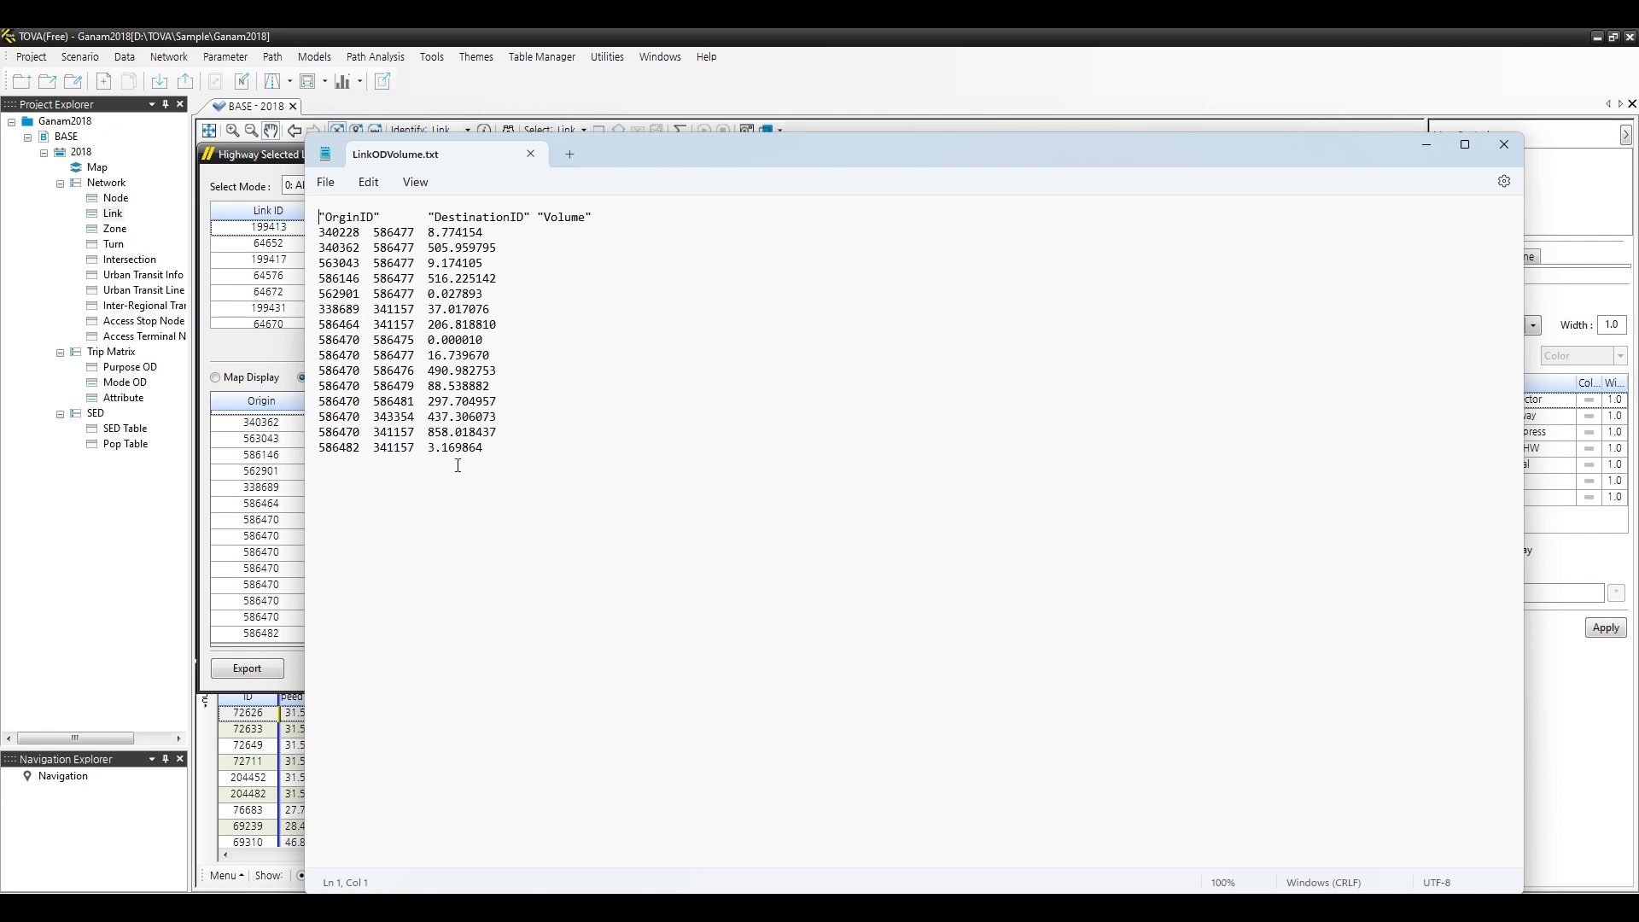
{"action": "left_click", "coordinate": [515, 28]}
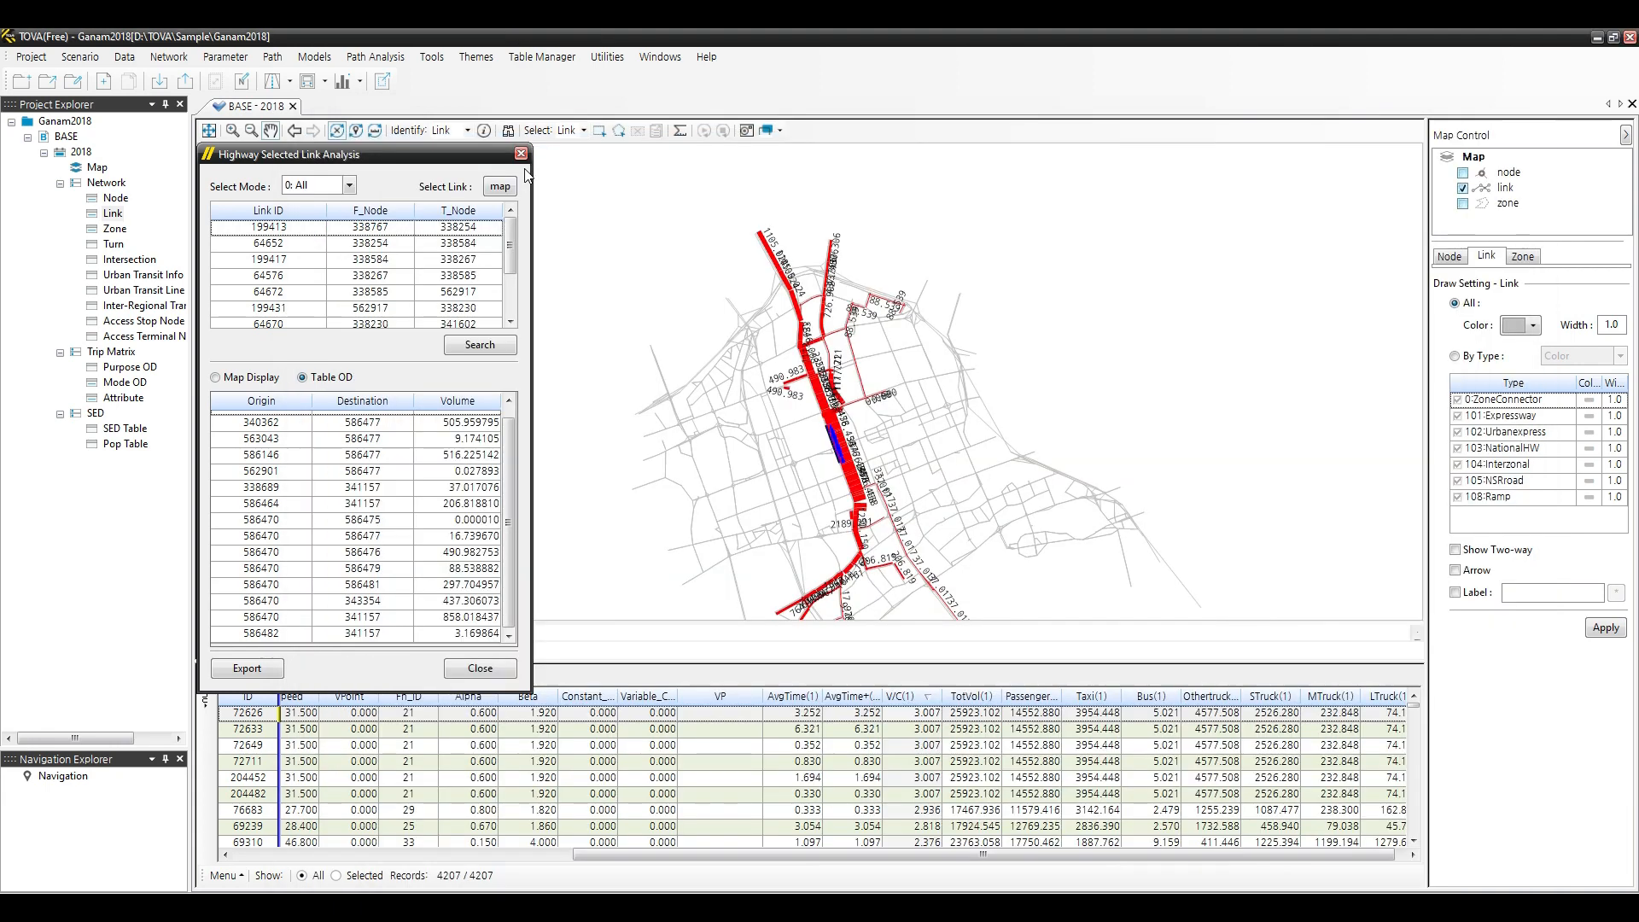
{"action": "left_click", "coordinate": [488, 669]}
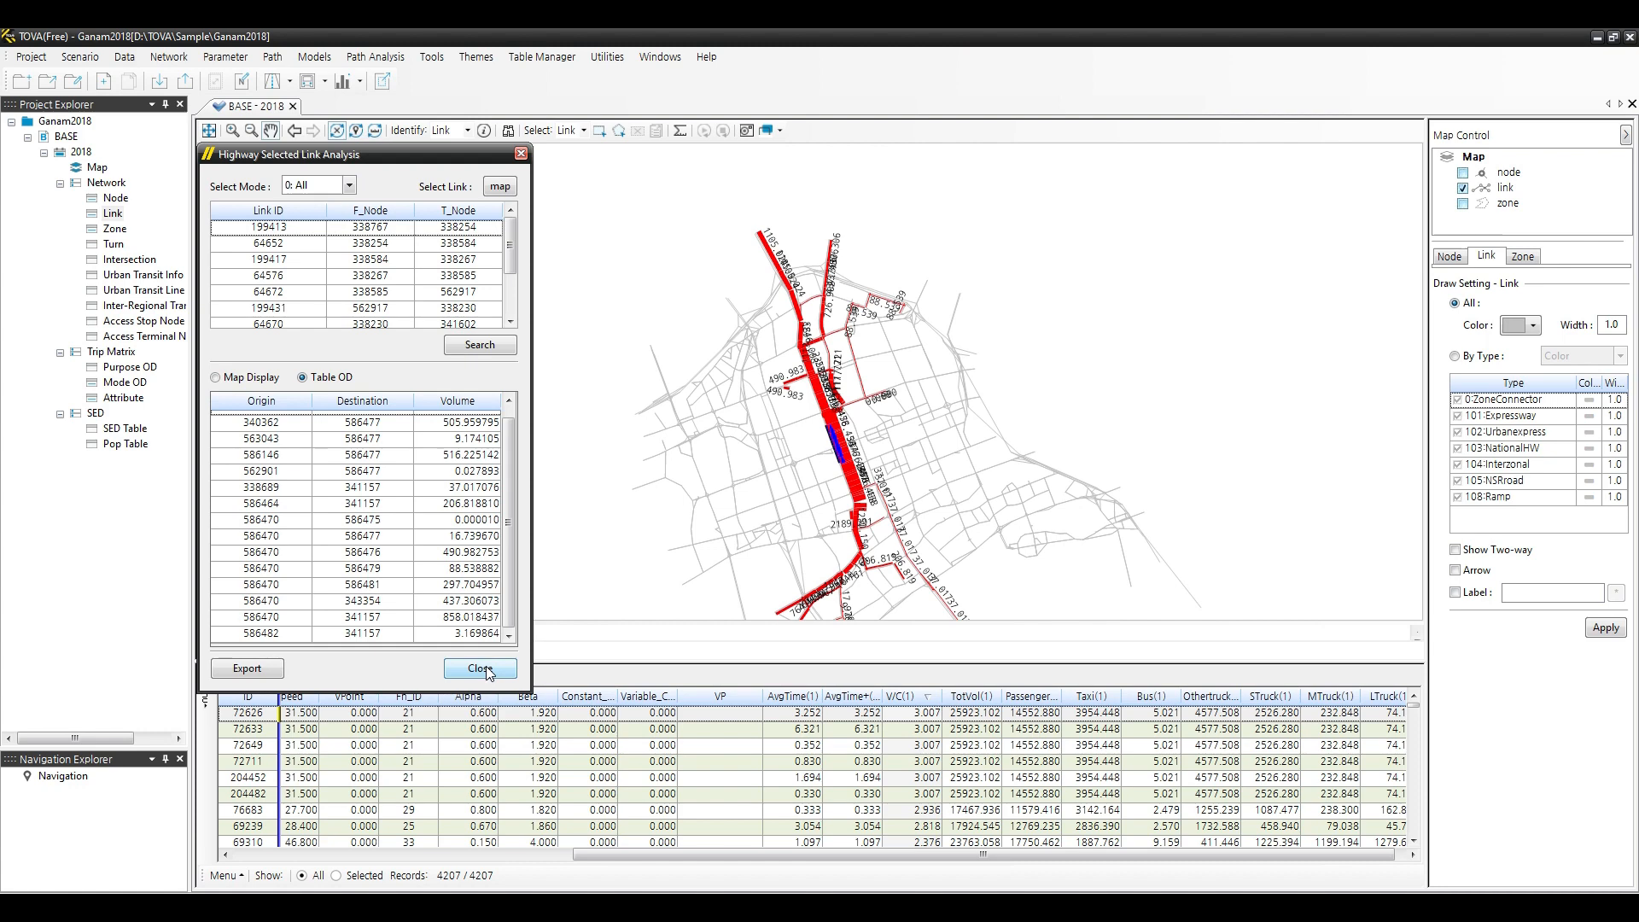
{"action": "left_click", "coordinate": [480, 669]}
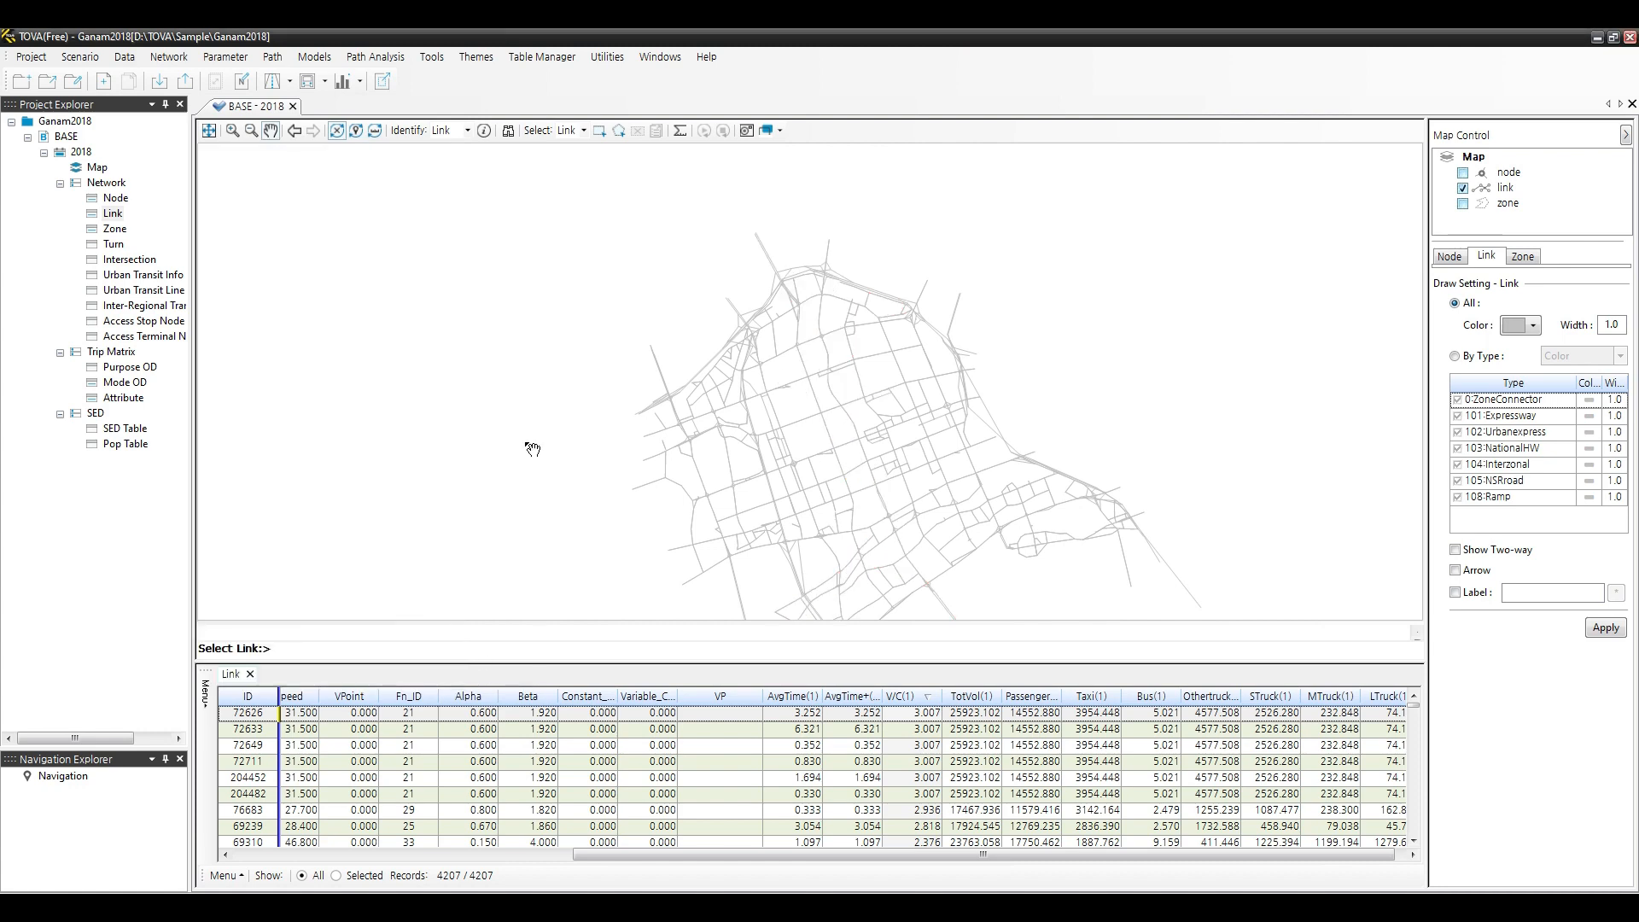
Open the Zone-to-Zone Highway Path Analysis and set the origin zone to 586479 by picking it on the map.
{"action": "left_click", "coordinate": [392, 60]}
{"action": "left_click", "coordinate": [395, 99]}
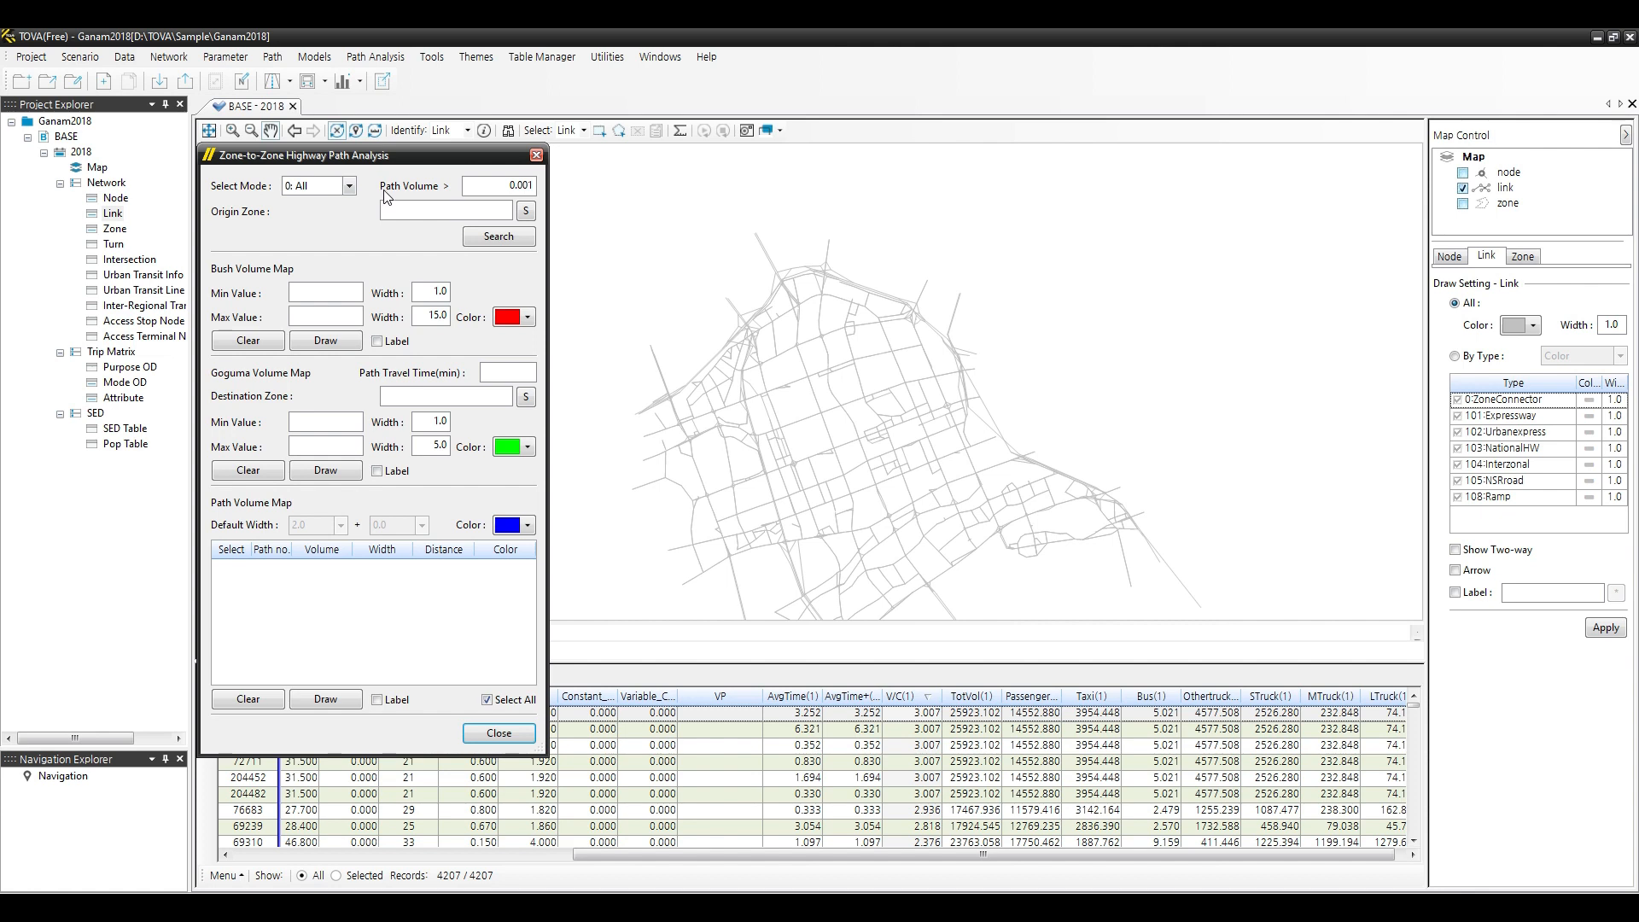
{"action": "left_click", "coordinate": [526, 210]}
{"action": "left_click", "coordinate": [821, 186]}
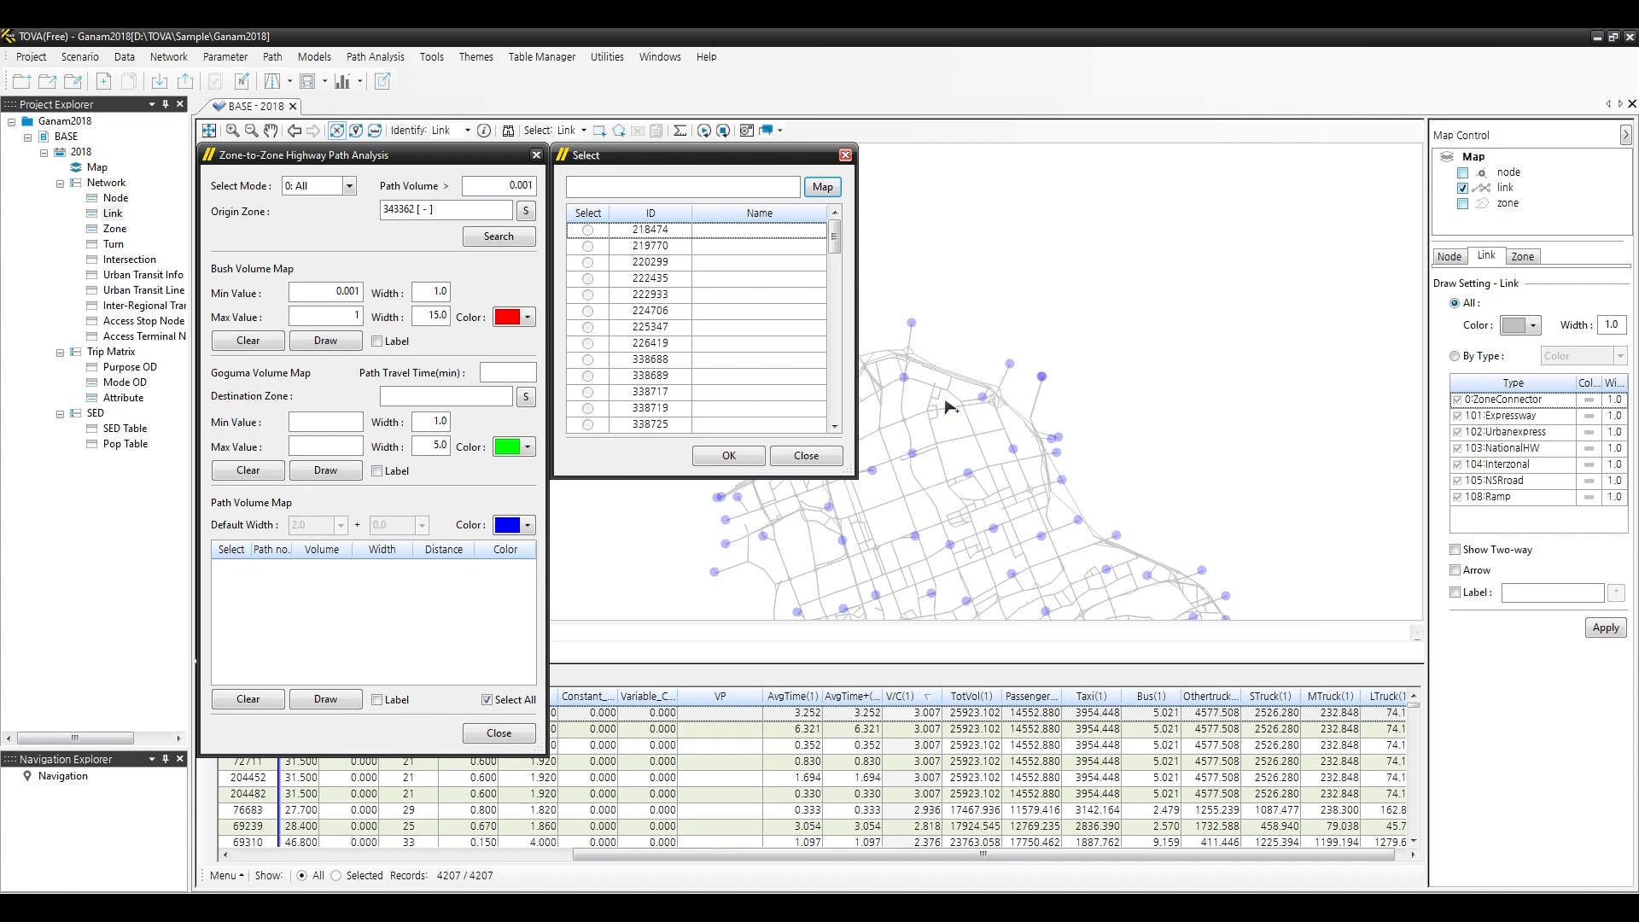
{"action": "left_click", "coordinate": [983, 396]}
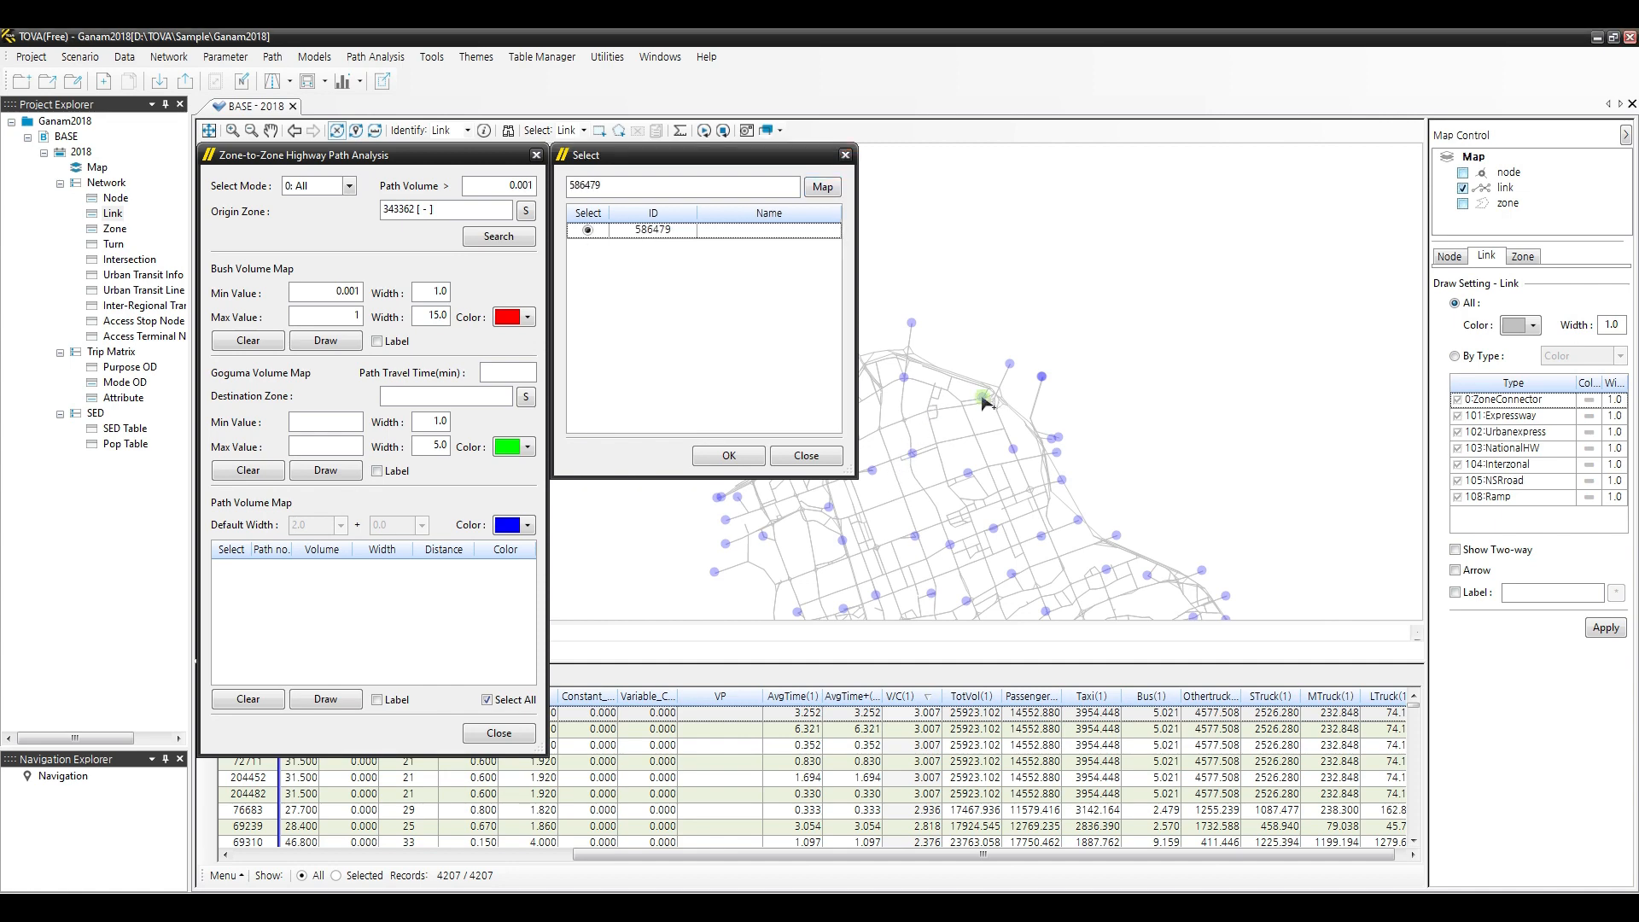
{"action": "left_click", "coordinate": [715, 457]}
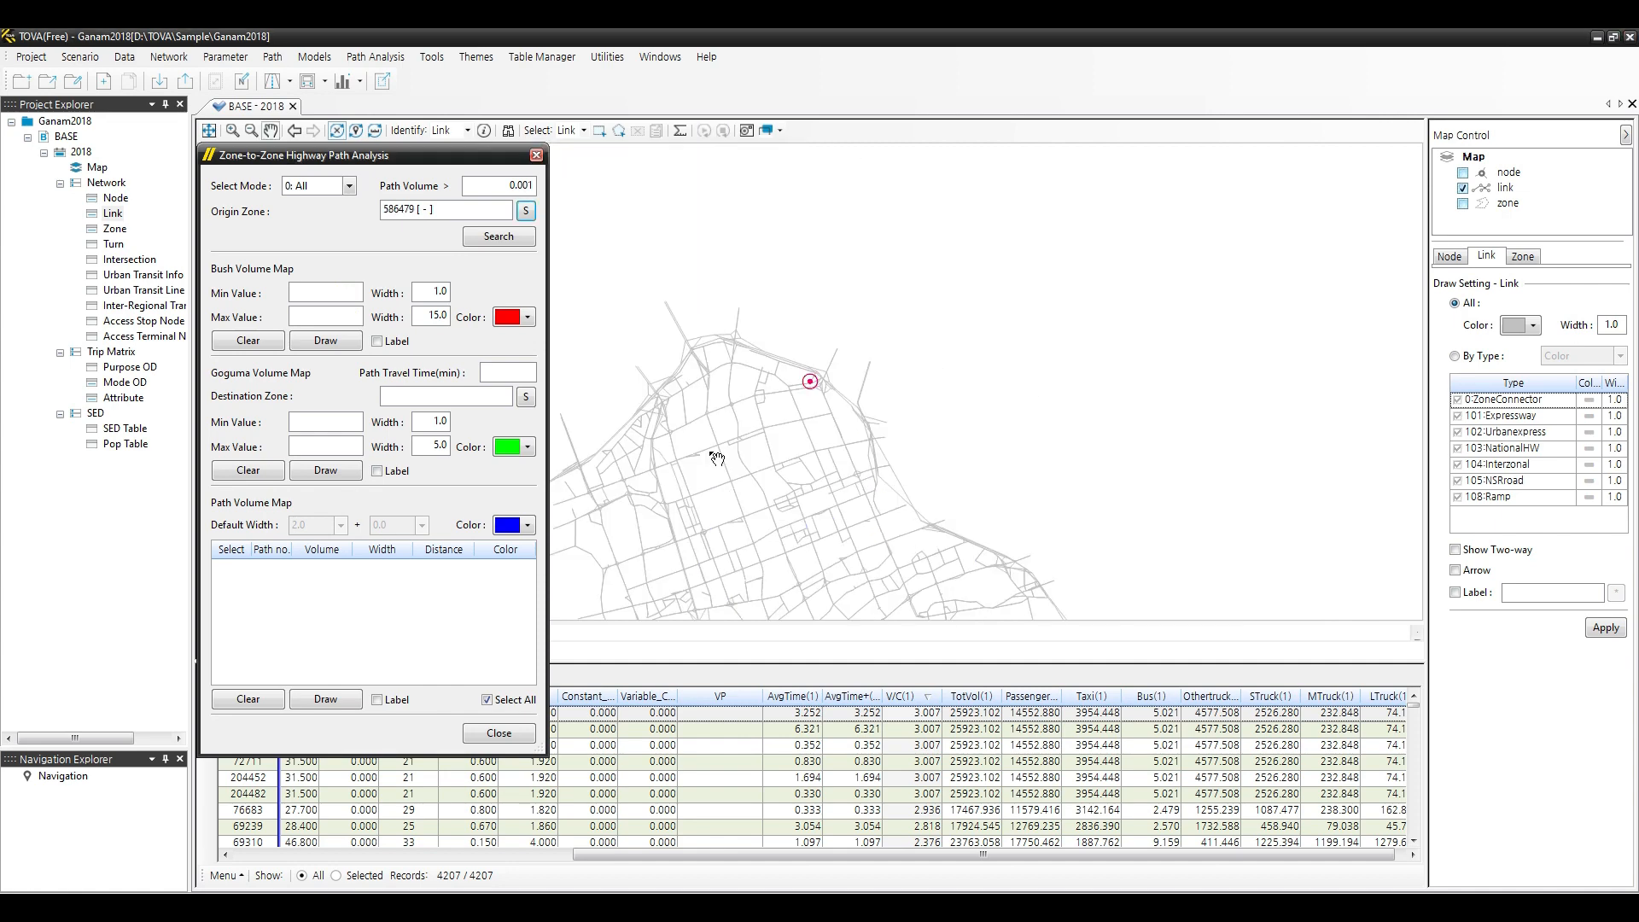
Search the highway paths from the origin zone and draw the Bush Volume Map over the whole network.
{"action": "left_click", "coordinate": [497, 238]}
{"action": "left_click", "coordinate": [325, 340]}
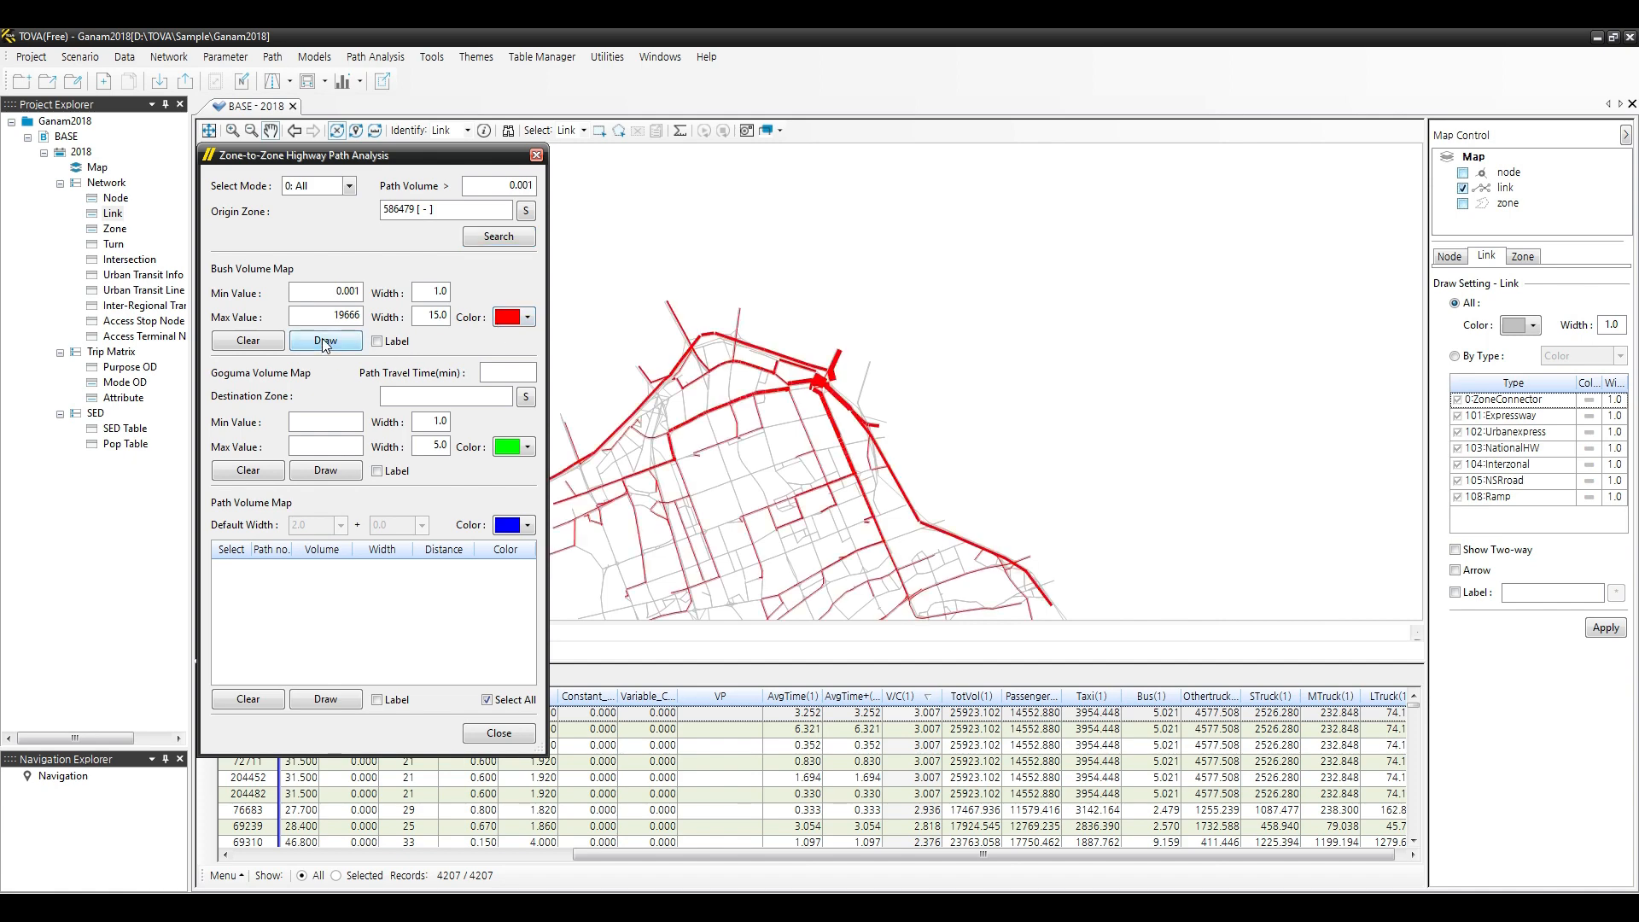
{"action": "scroll", "coordinate": [813, 378], "scroll_direction": "down", "scroll_amount": 3}
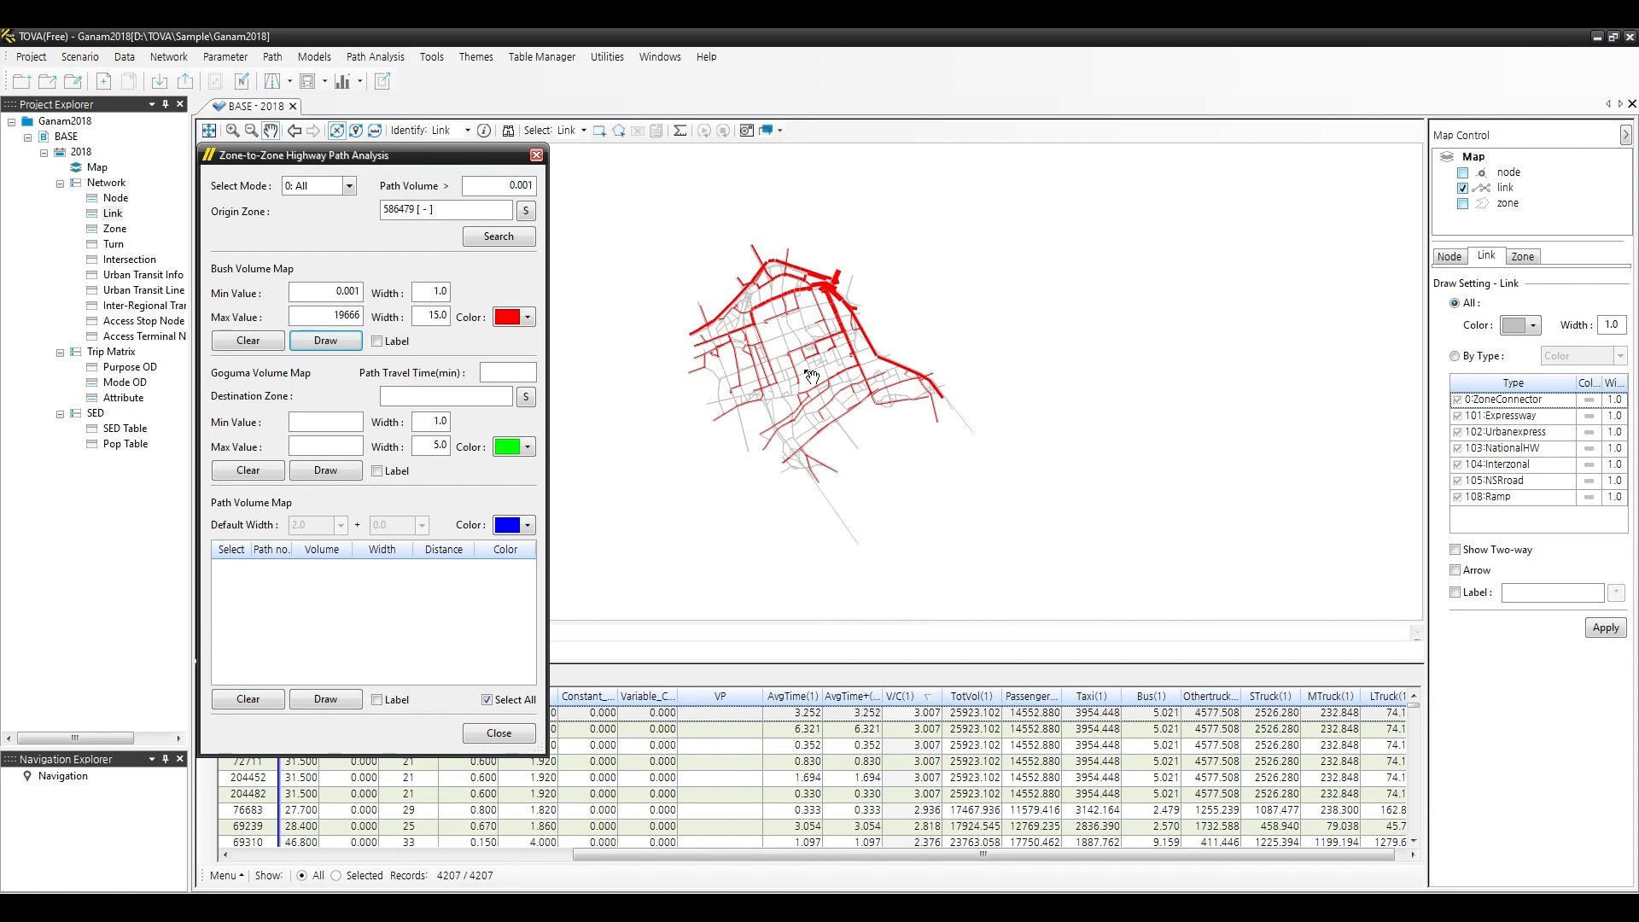
Set the destination zone to 586477 by picking it on the map, and draw its Goguma Volume Map and Path Volume Map.
{"action": "left_click", "coordinate": [526, 210]}
{"action": "left_click", "coordinate": [526, 398]}
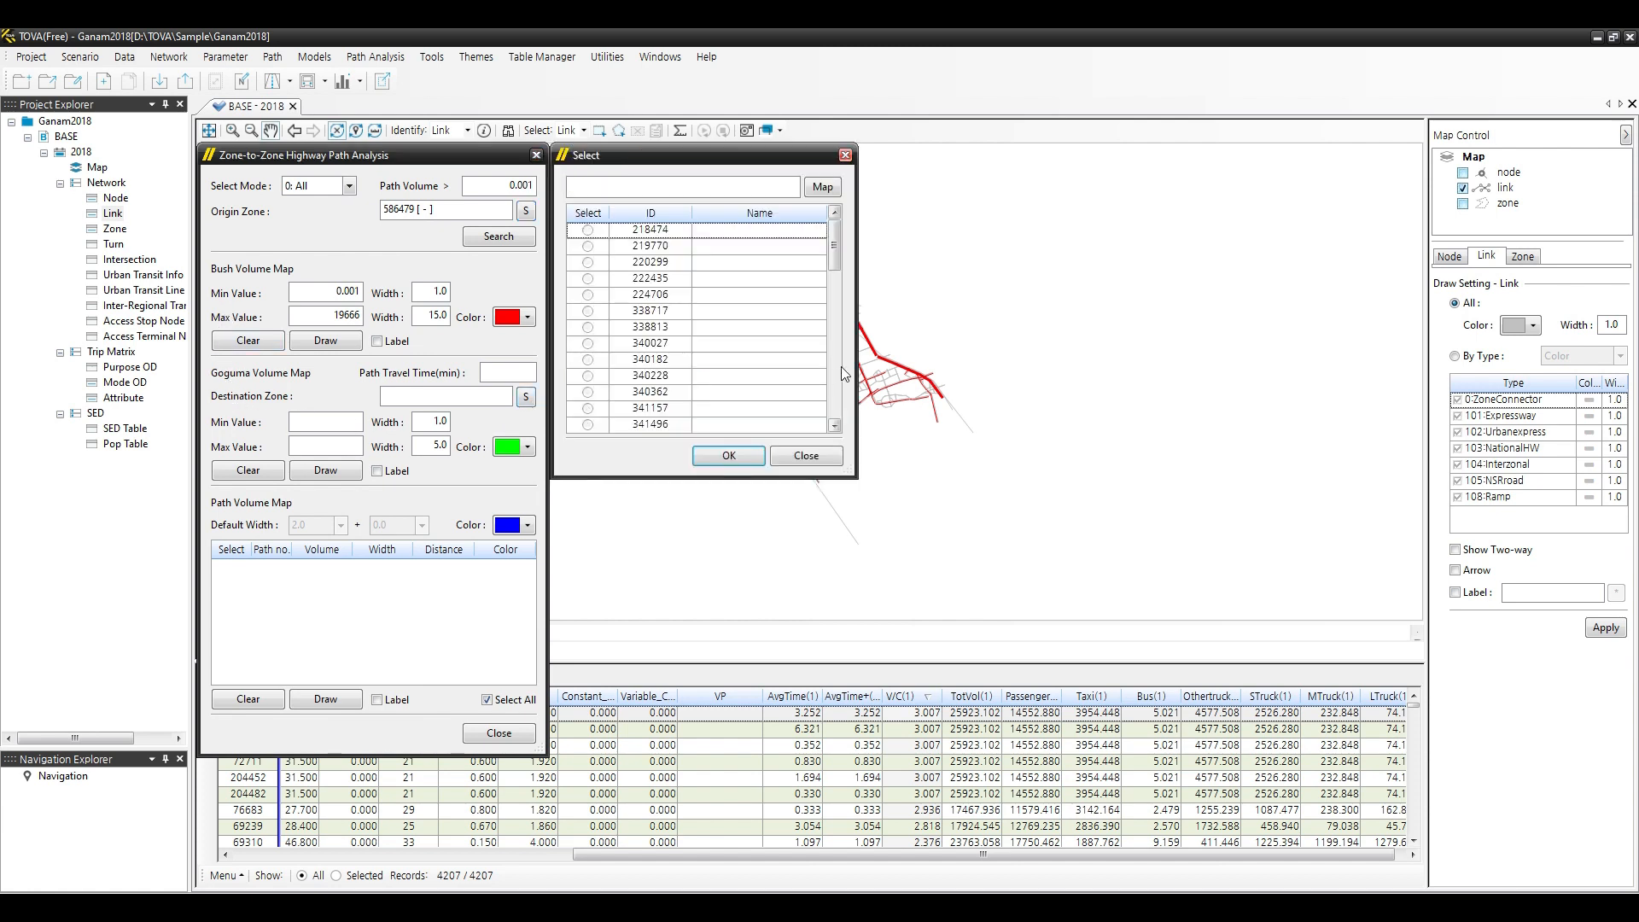
{"action": "left_click", "coordinate": [822, 188]}
{"action": "left_click_drag", "start_coordinate": [716, 164], "coordinate": [1123, 205]}
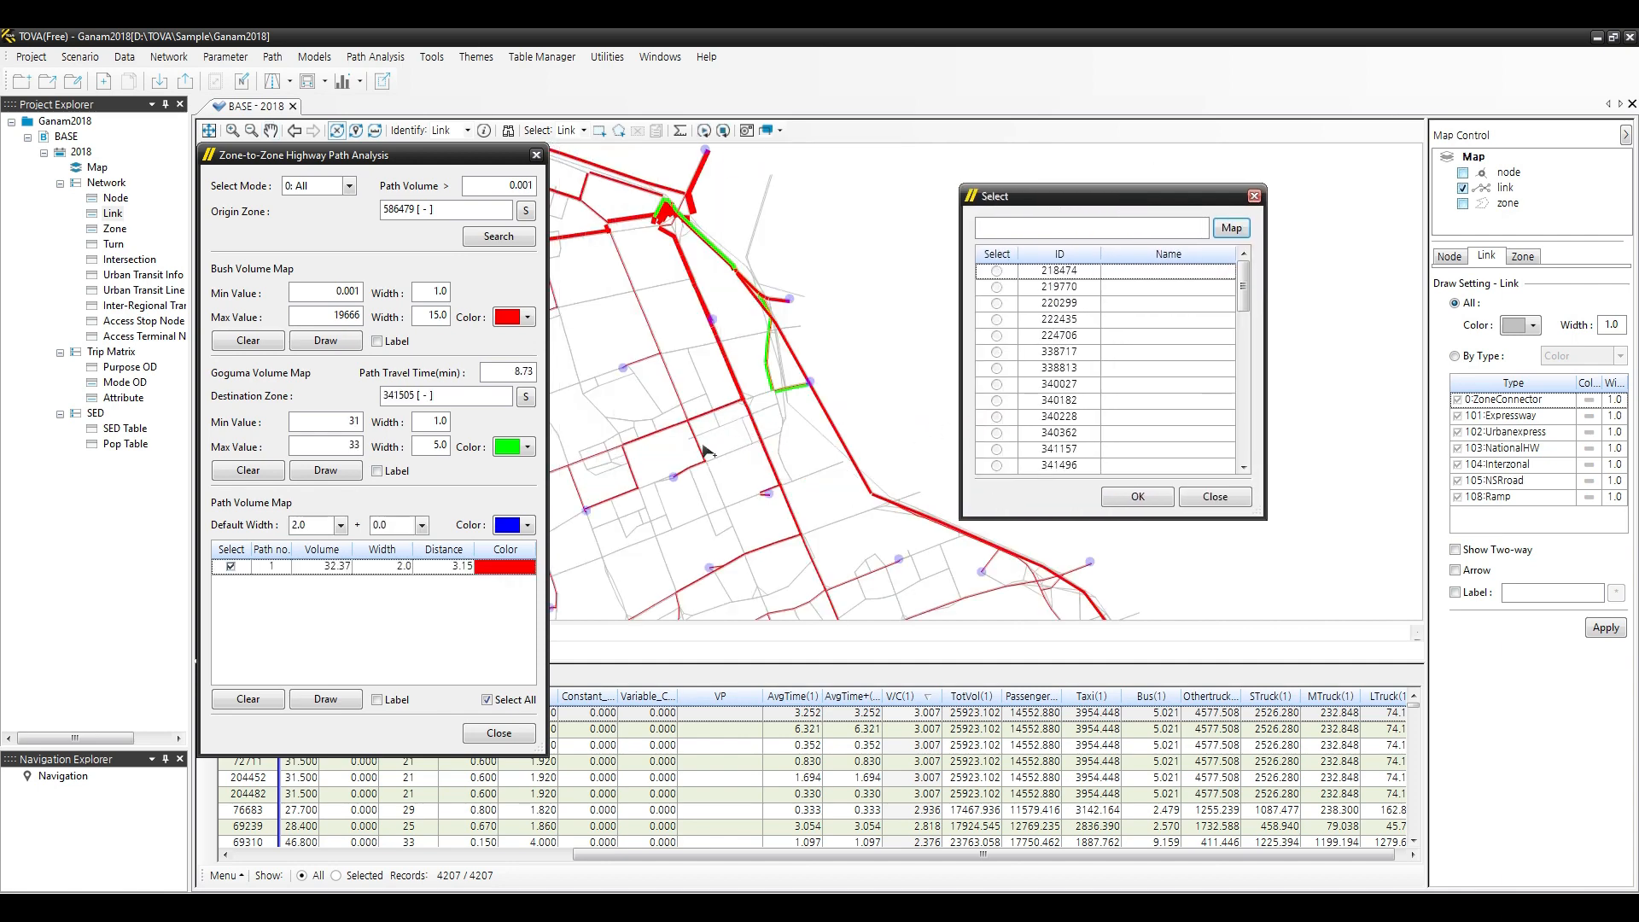
{"action": "left_click_drag", "start_coordinate": [709, 451], "coordinate": [915, 423]}
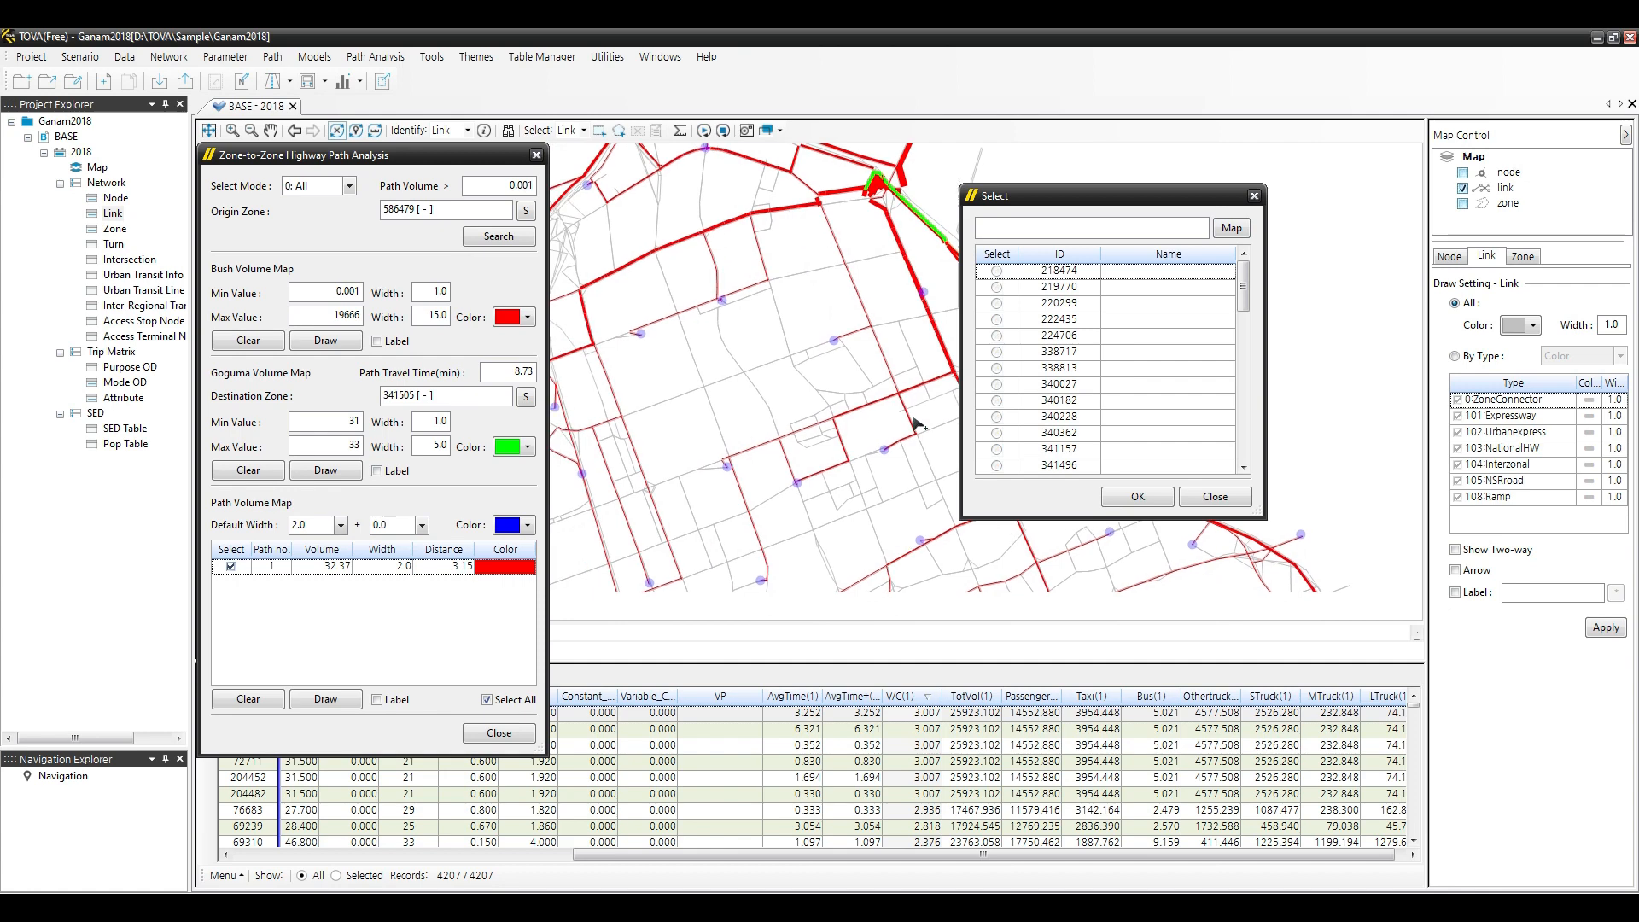
{"action": "left_click", "coordinate": [736, 292]}
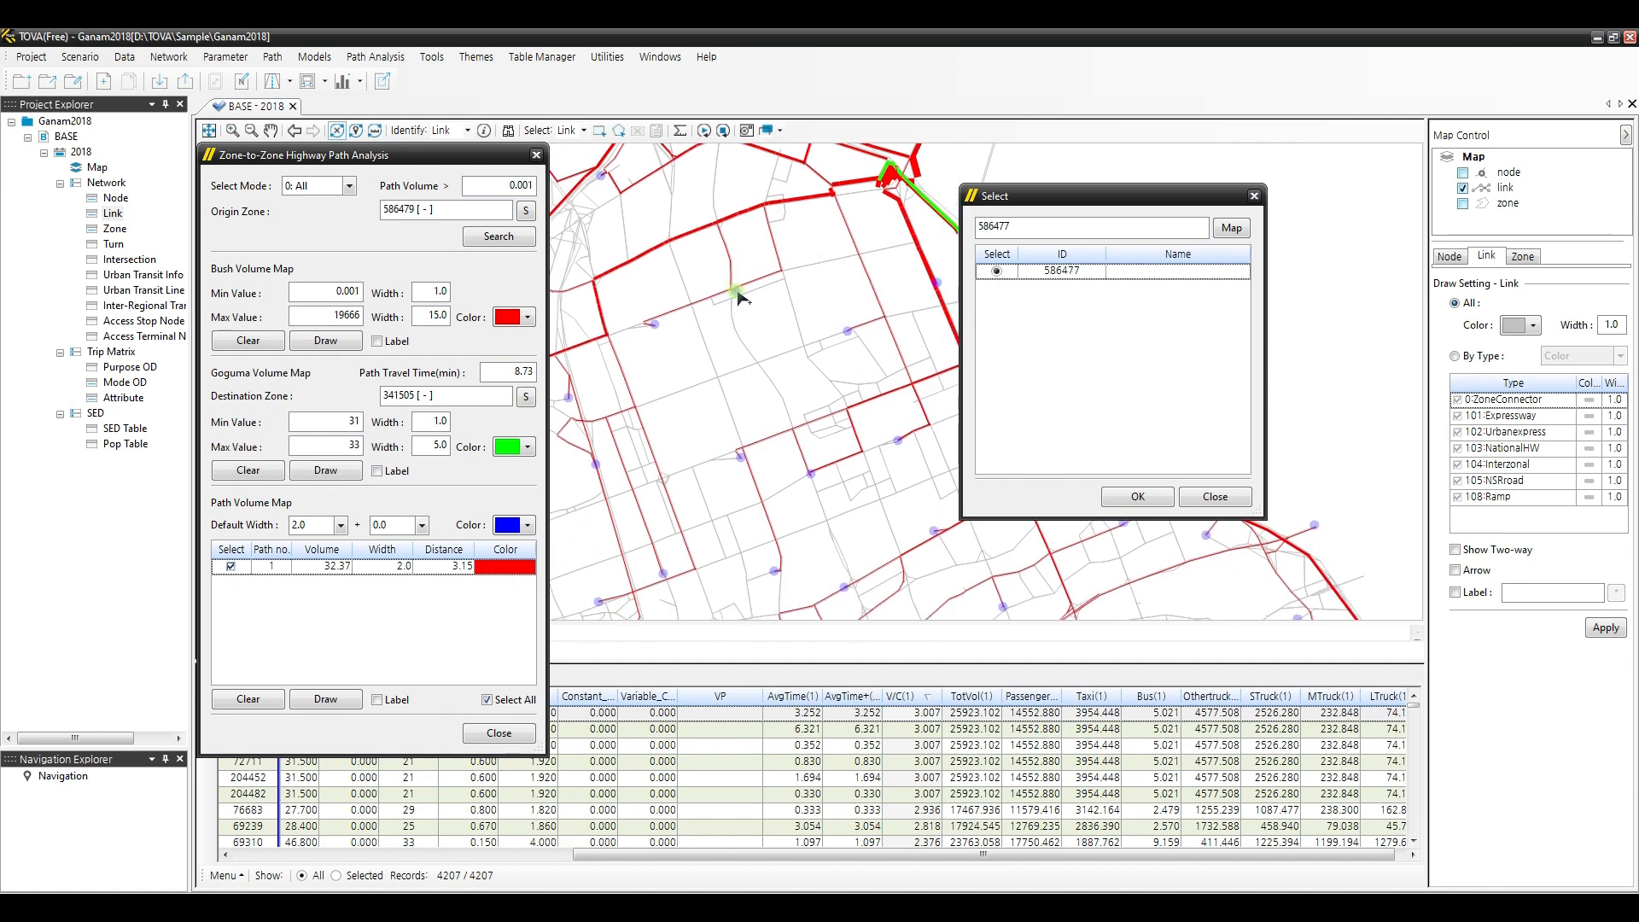
{"action": "left_click", "coordinate": [1137, 497]}
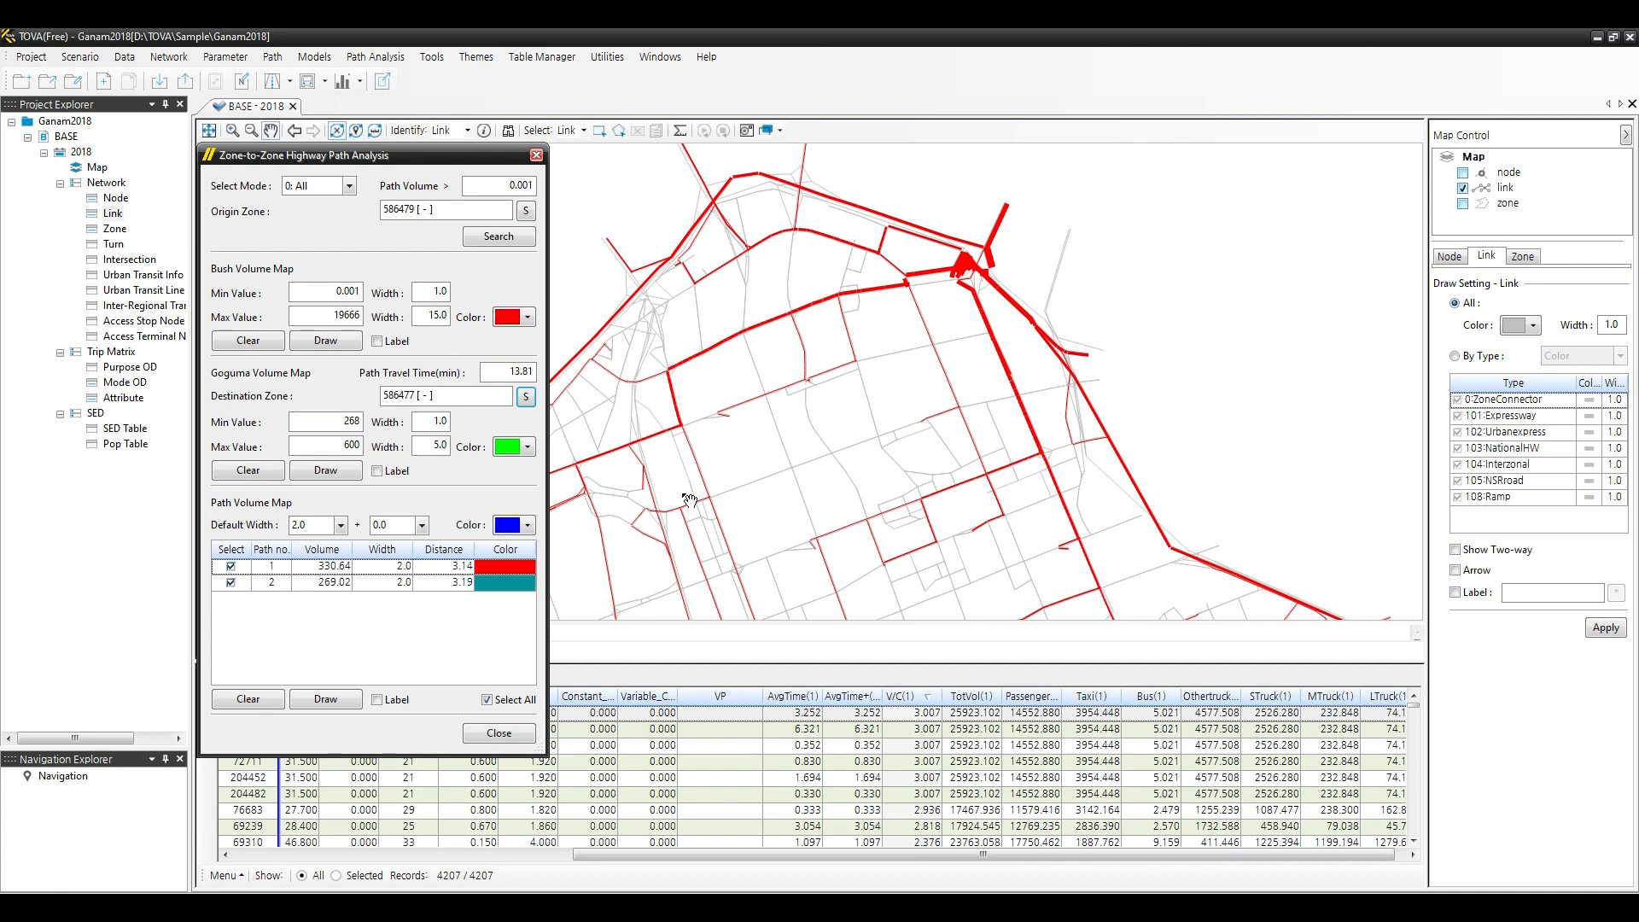
{"action": "left_click", "coordinate": [331, 470]}
{"action": "left_click", "coordinate": [339, 698]}
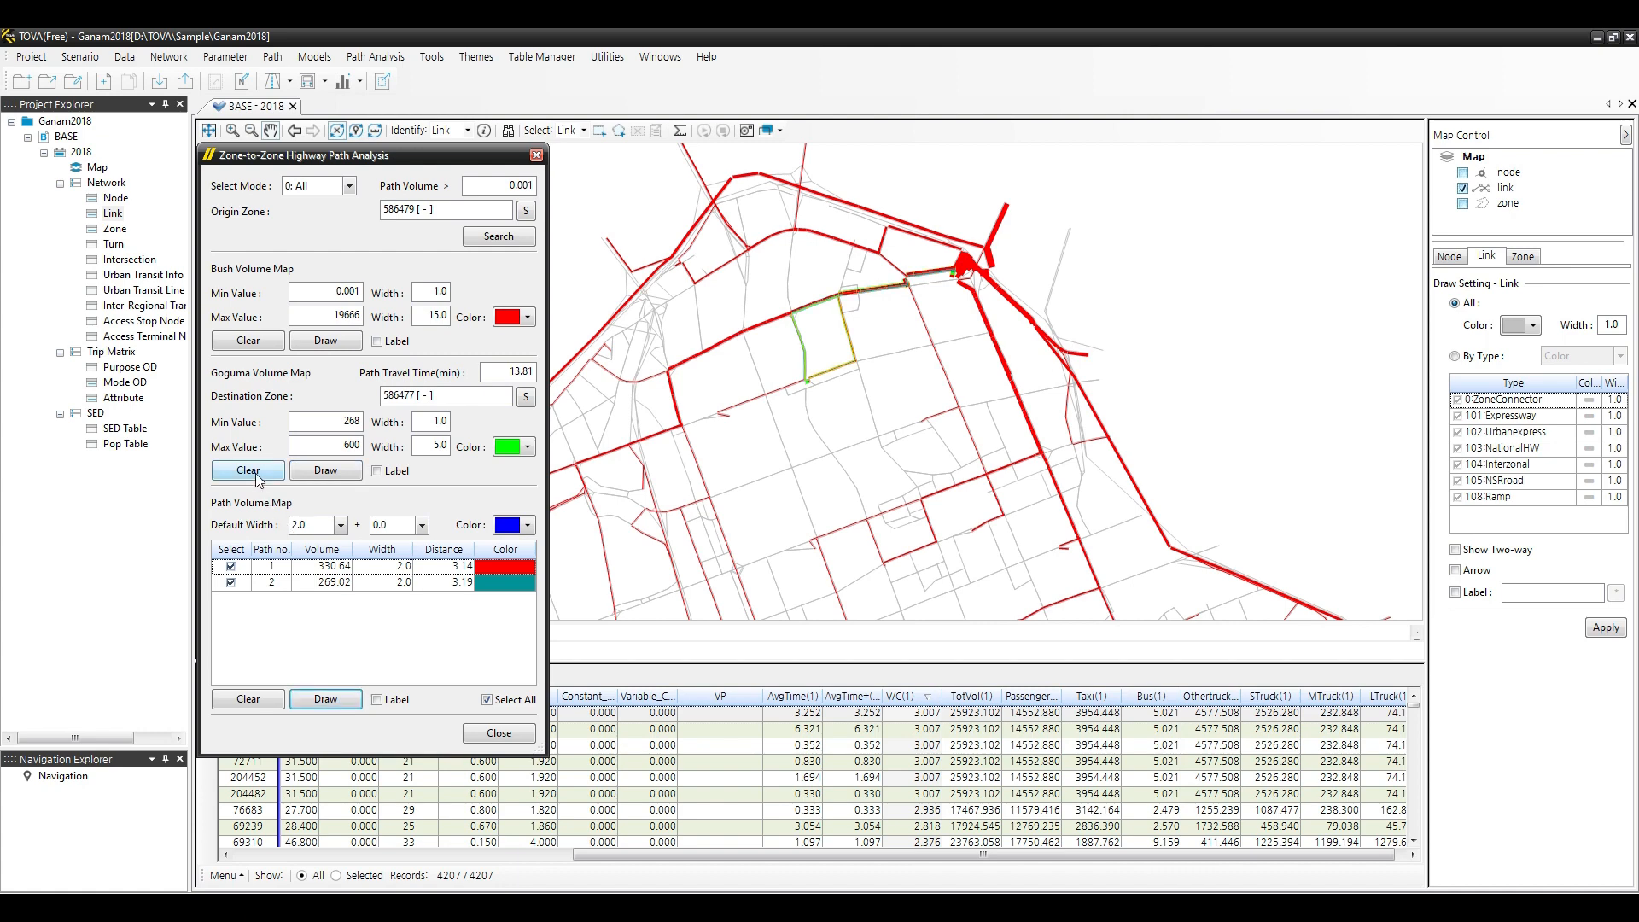
Clear the Bush and Goguma Volume Maps to inspect the individual paths alone, and close the Zone-to-Zone Highway Path Analysis.
{"action": "left_click", "coordinate": [259, 342]}
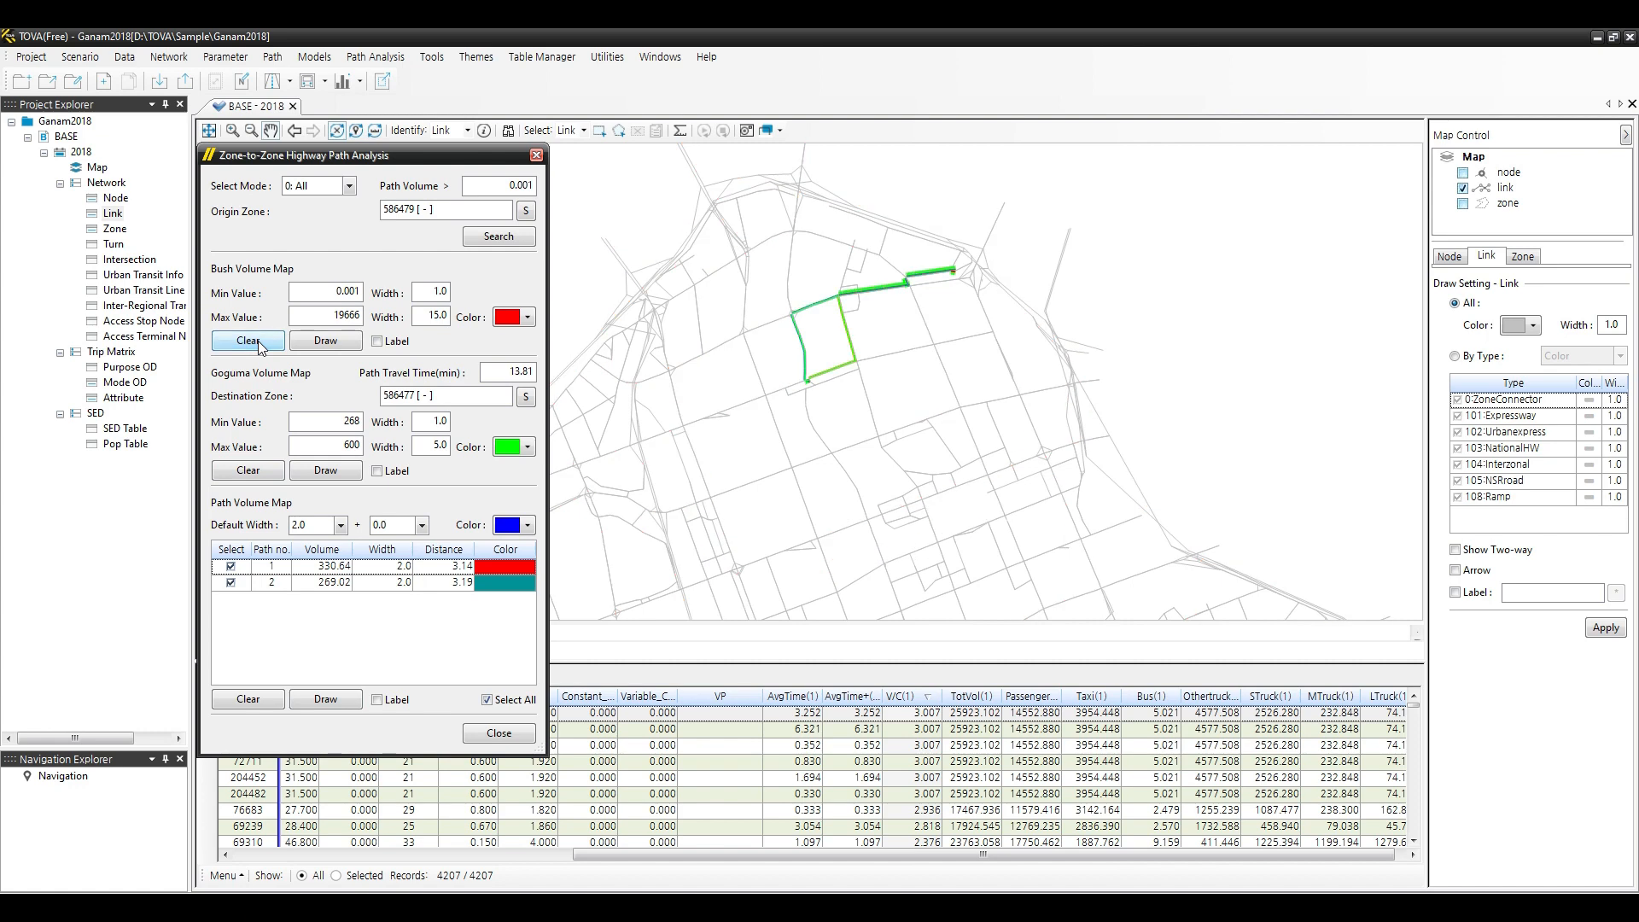
{"action": "left_click", "coordinate": [245, 472]}
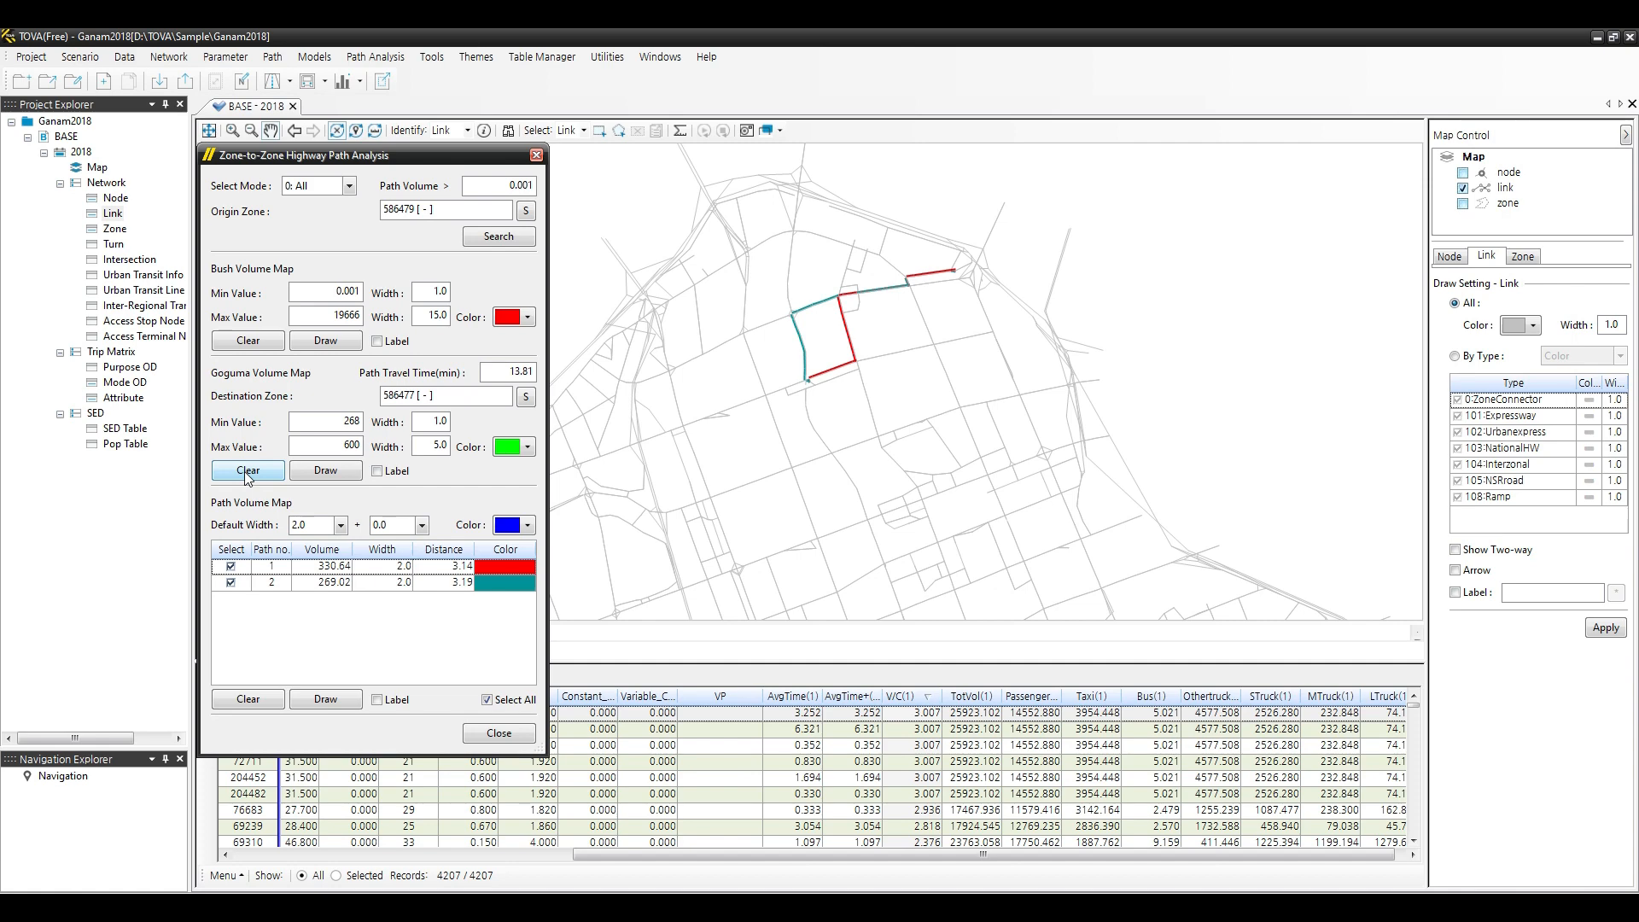
{"action": "scroll", "coordinate": [902, 273], "scroll_direction": "up", "scroll_amount": 2}
{"action": "scroll", "coordinate": [901, 272], "scroll_direction": "down", "scroll_amount": 2}
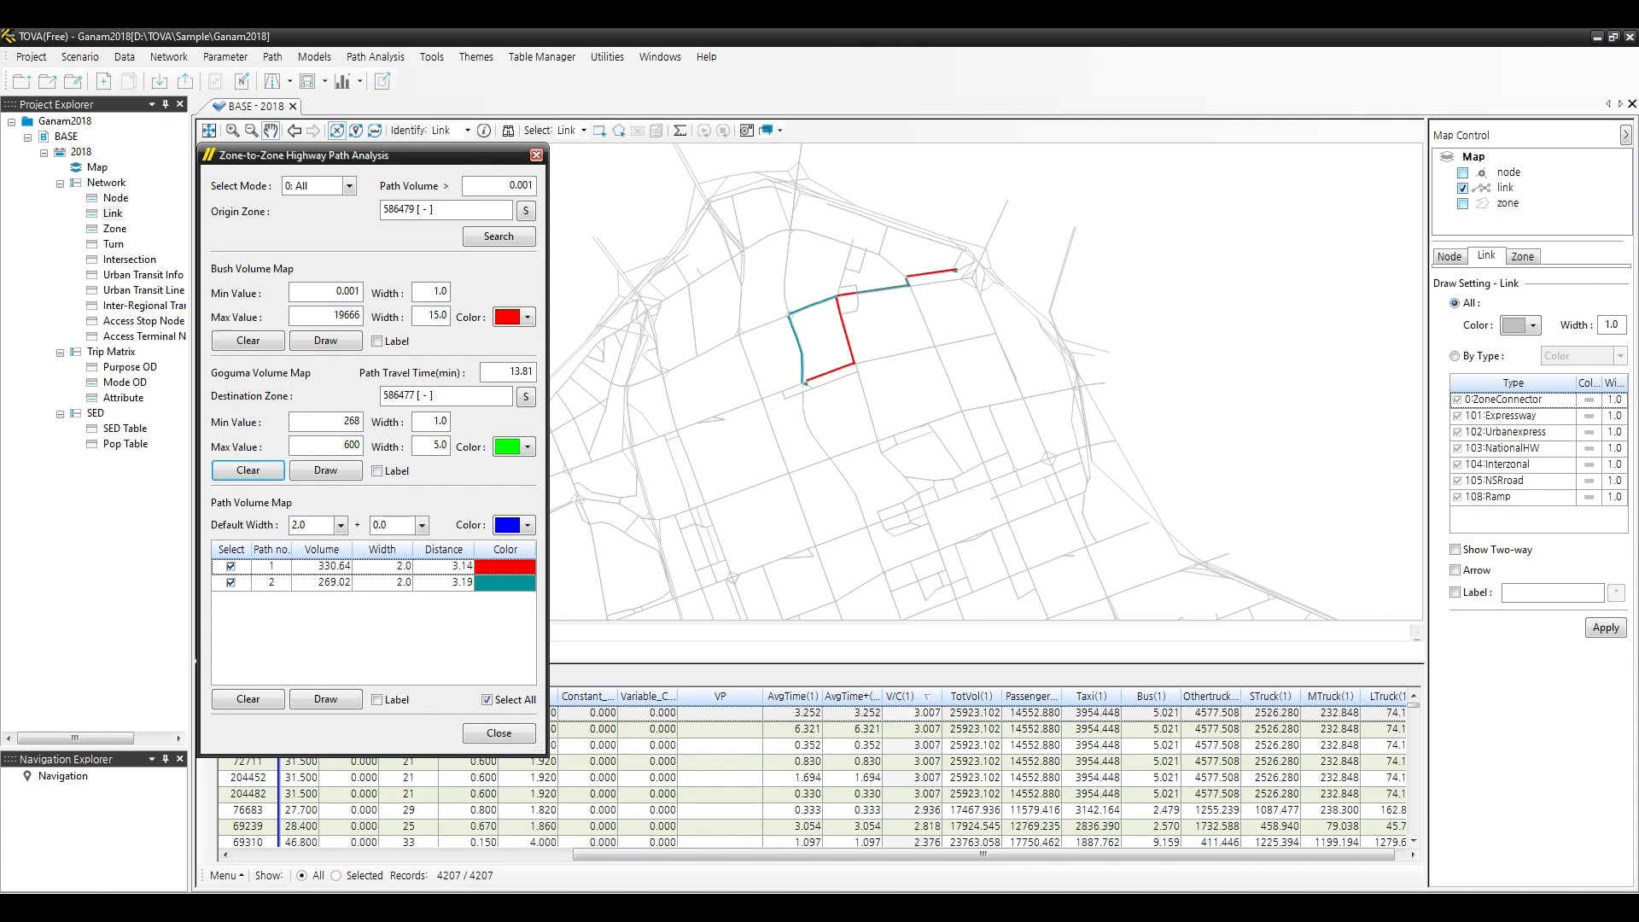
{"action": "left_click", "coordinate": [499, 734]}
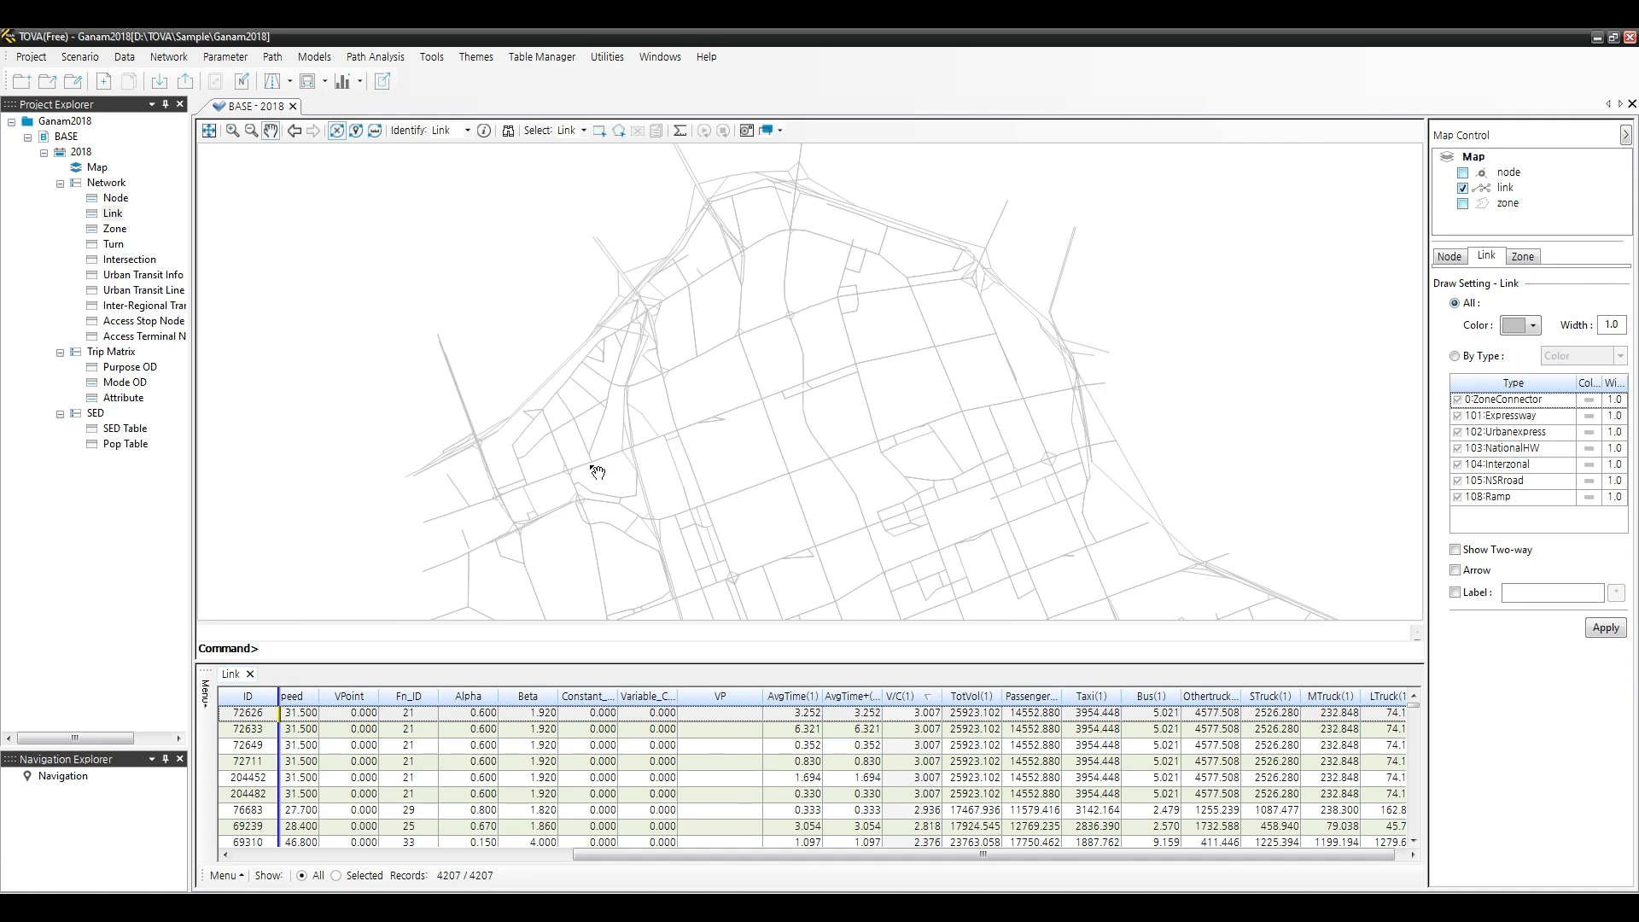
Open the Area-to-Area Highway Path Analysis and select the origin area with a polygon around the zones in the network's northwest.
{"action": "left_click", "coordinate": [378, 57]}
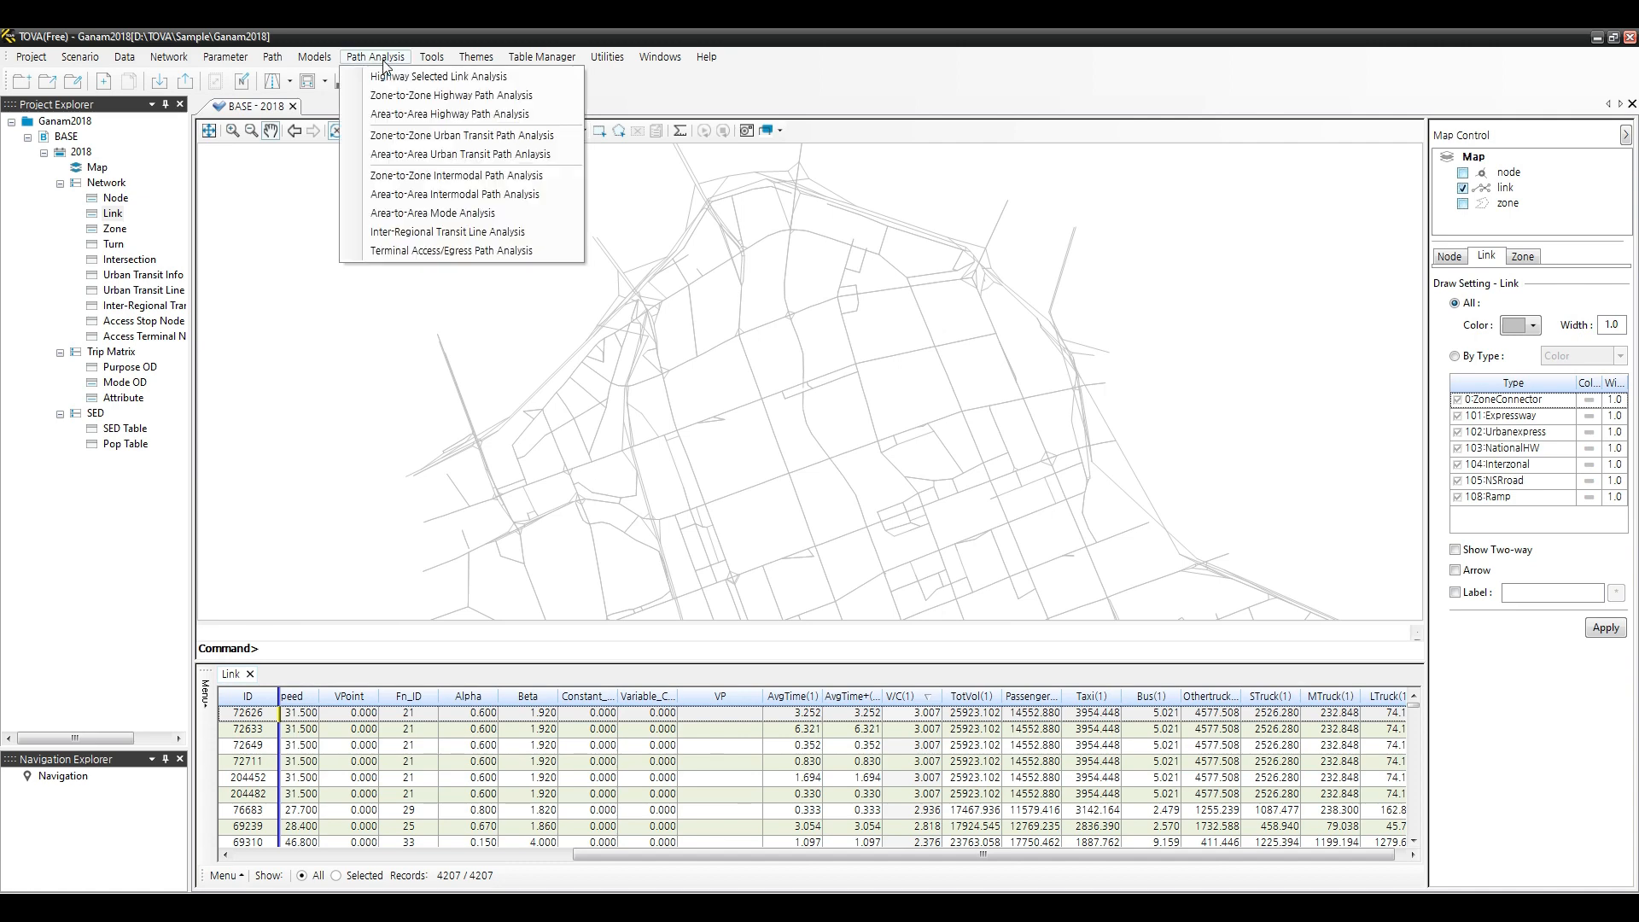
{"action": "left_click", "coordinate": [391, 114]}
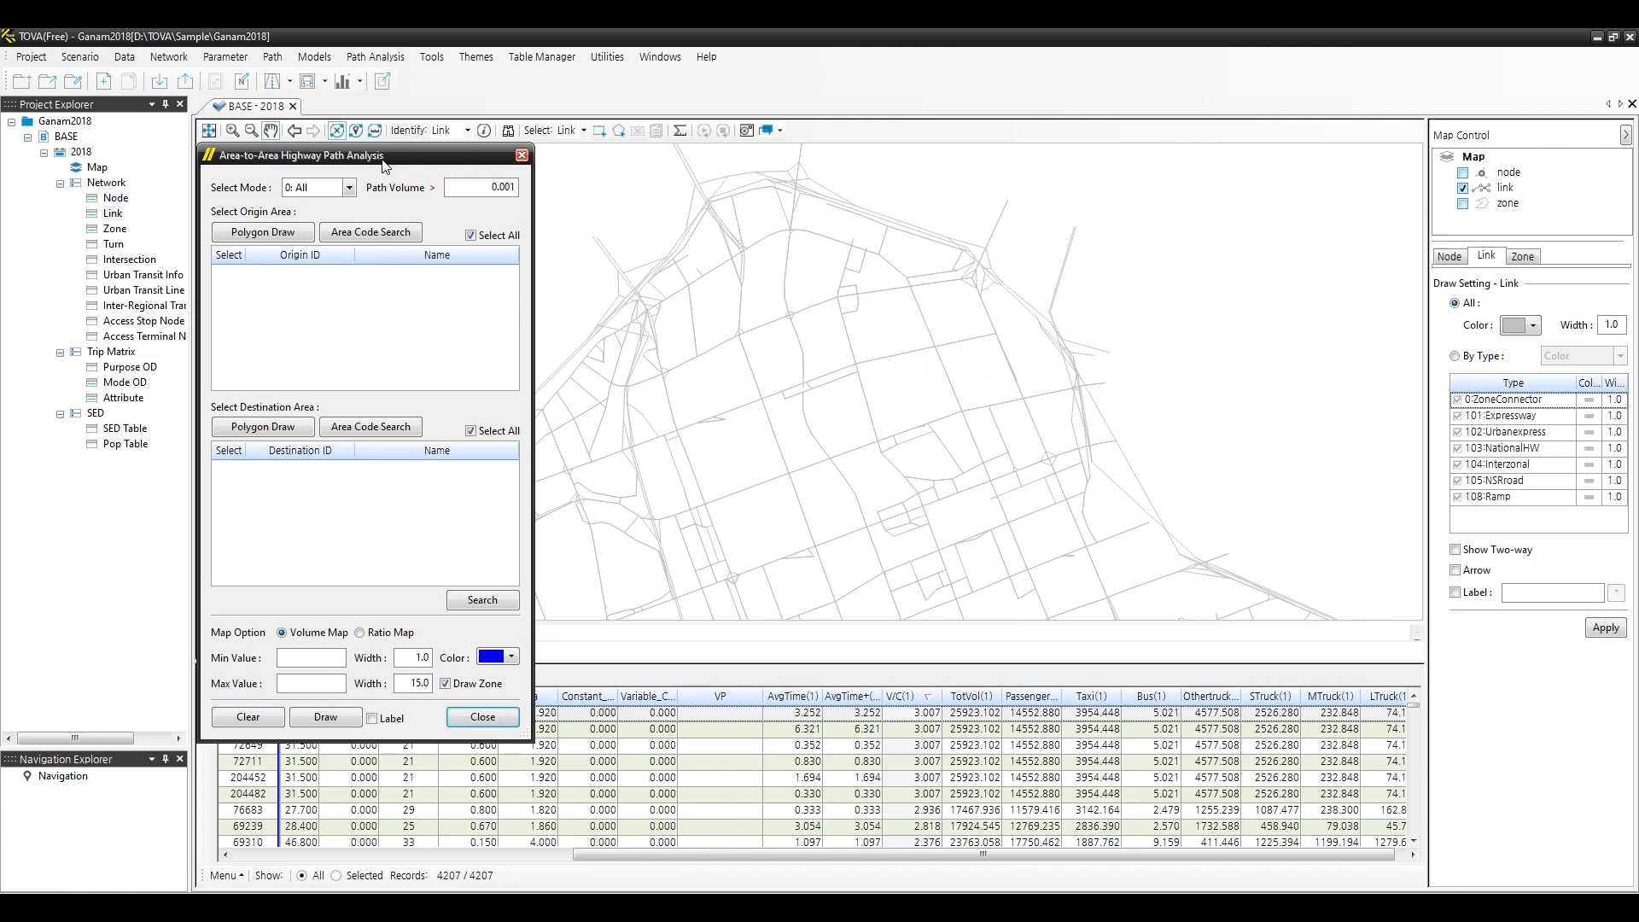
{"action": "left_click_drag", "start_coordinate": [386, 166], "coordinate": [284, 169]}
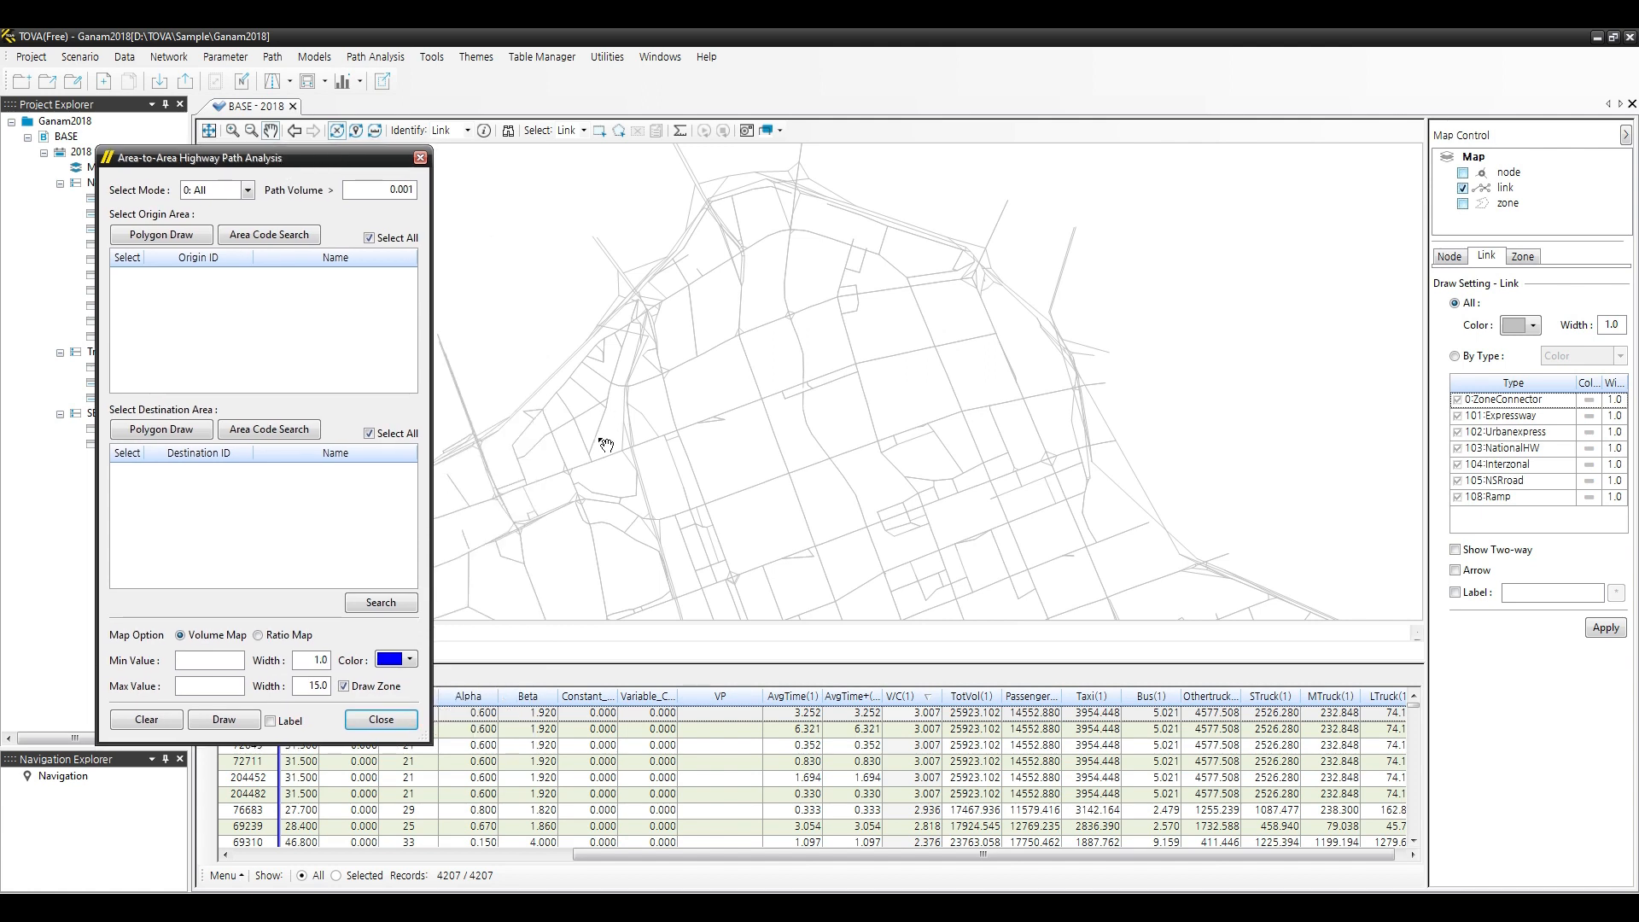
{"action": "scroll", "coordinate": [606, 439], "scroll_direction": "down", "scroll_amount": 3}
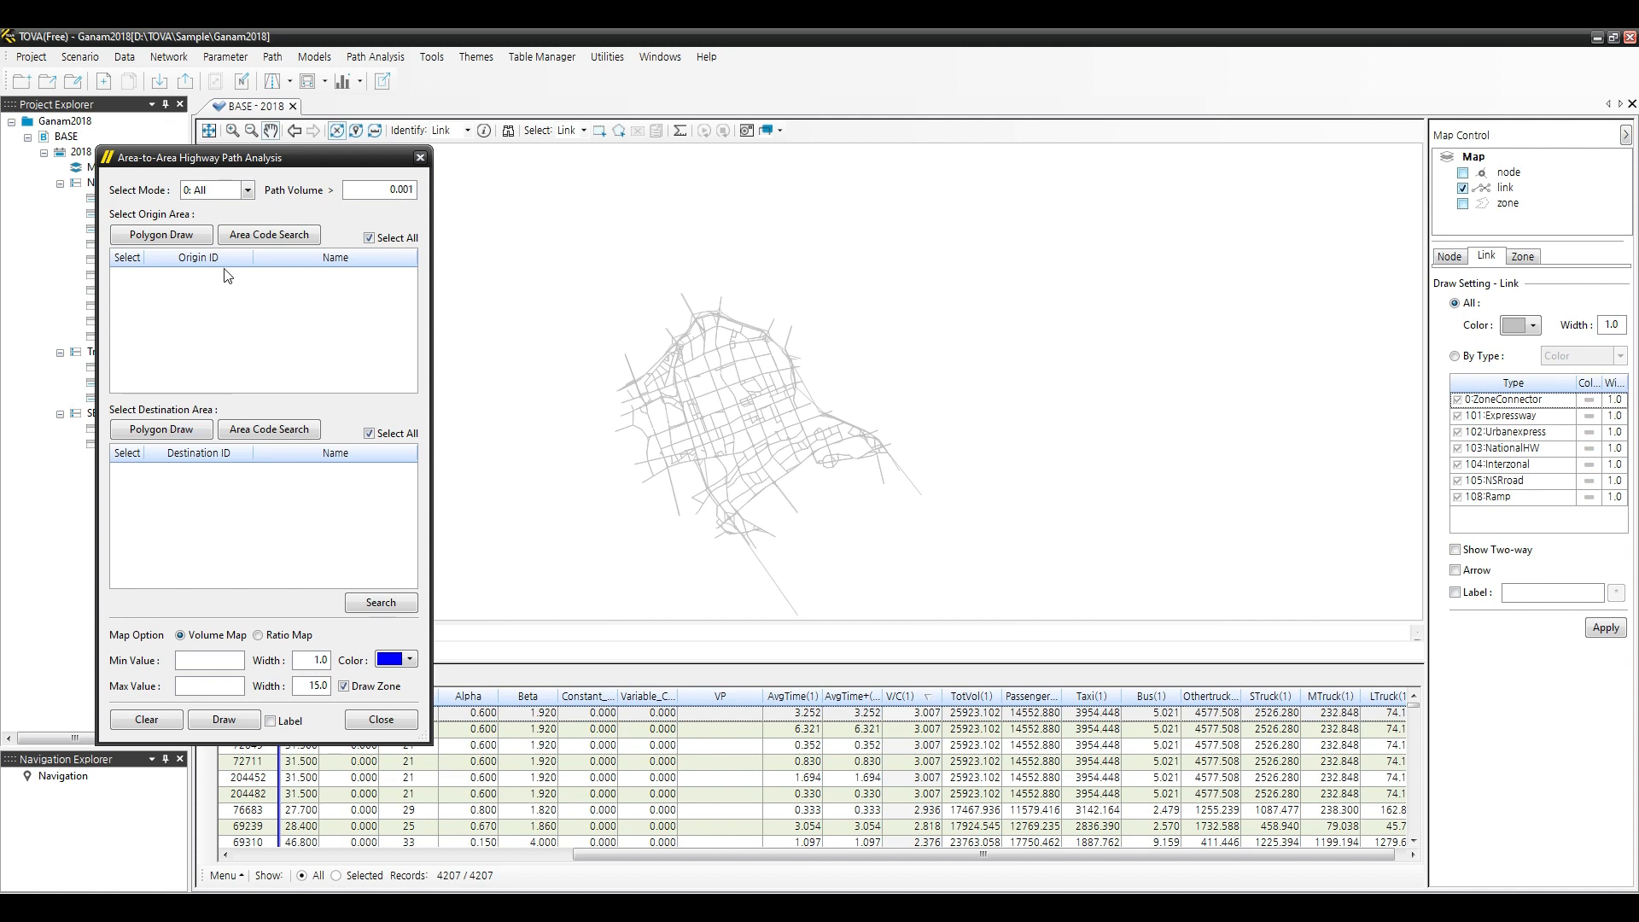
{"action": "left_click", "coordinate": [167, 237]}
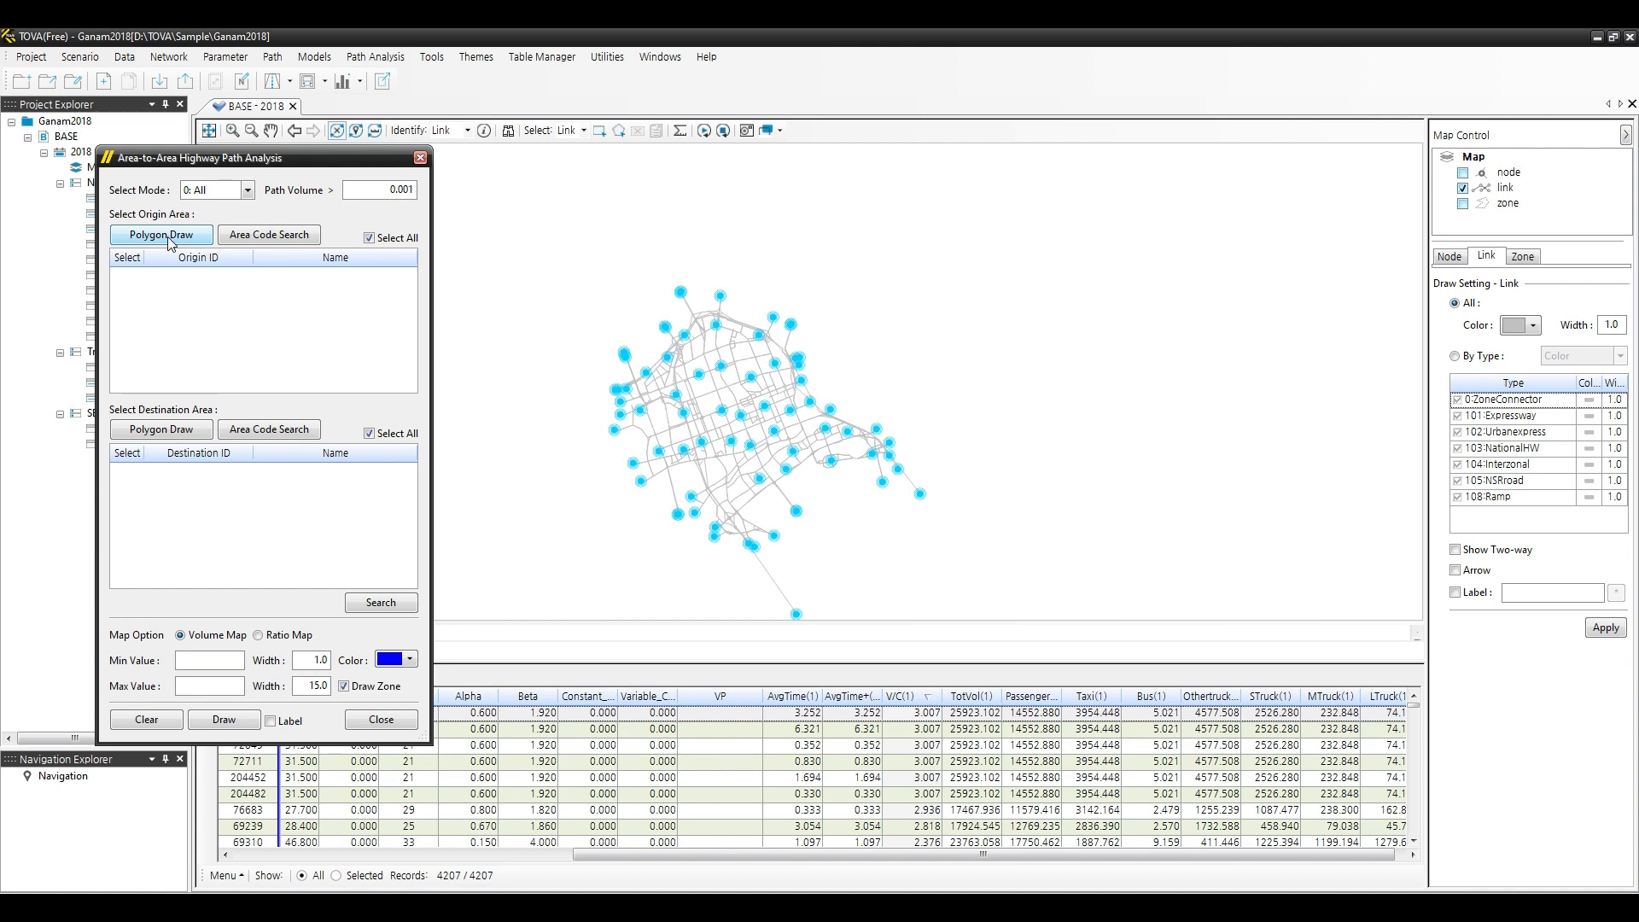
{"action": "left_click", "coordinate": [606, 301]}
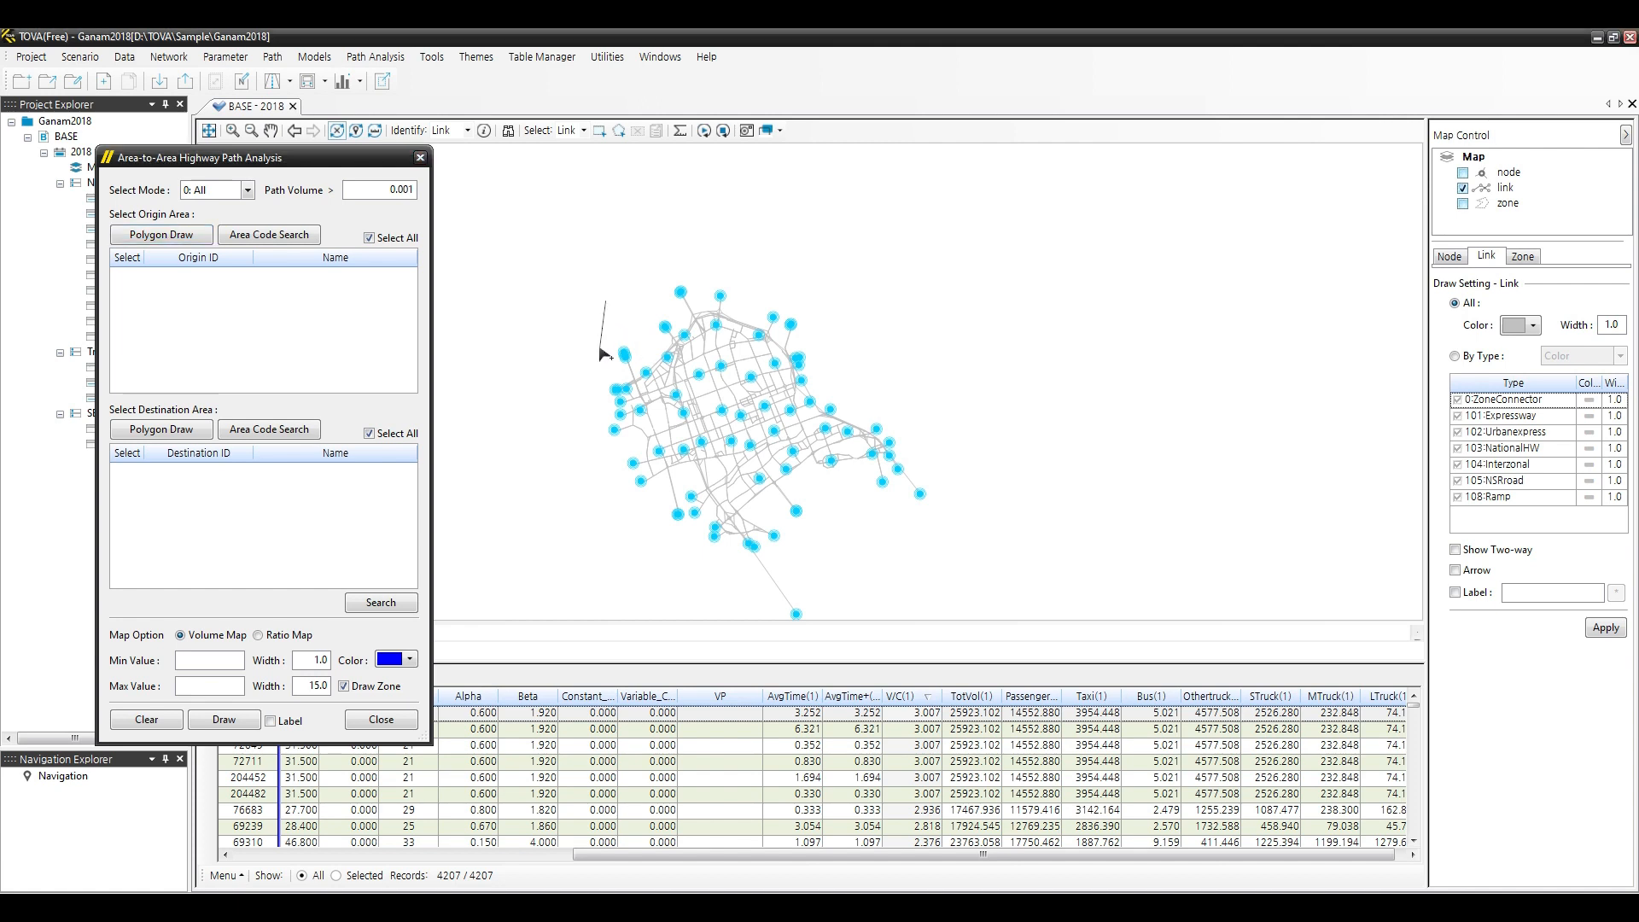
{"action": "left_click", "coordinate": [655, 384]}
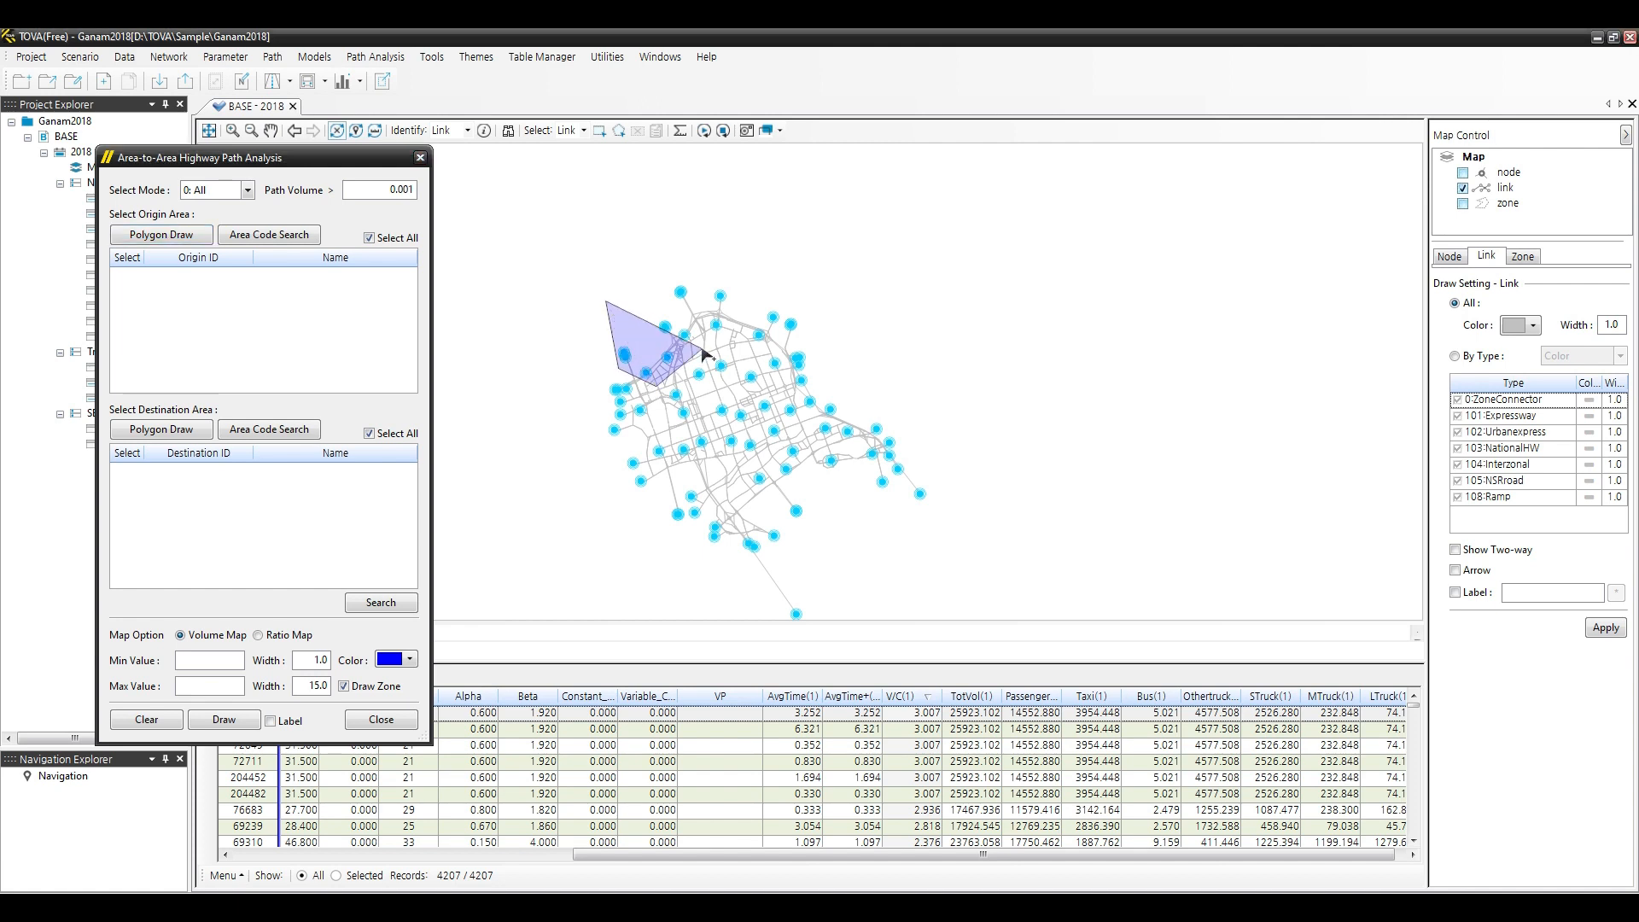
{"action": "left_click", "coordinate": [732, 325]}
{"action": "double_click", "coordinate": [715, 292]}
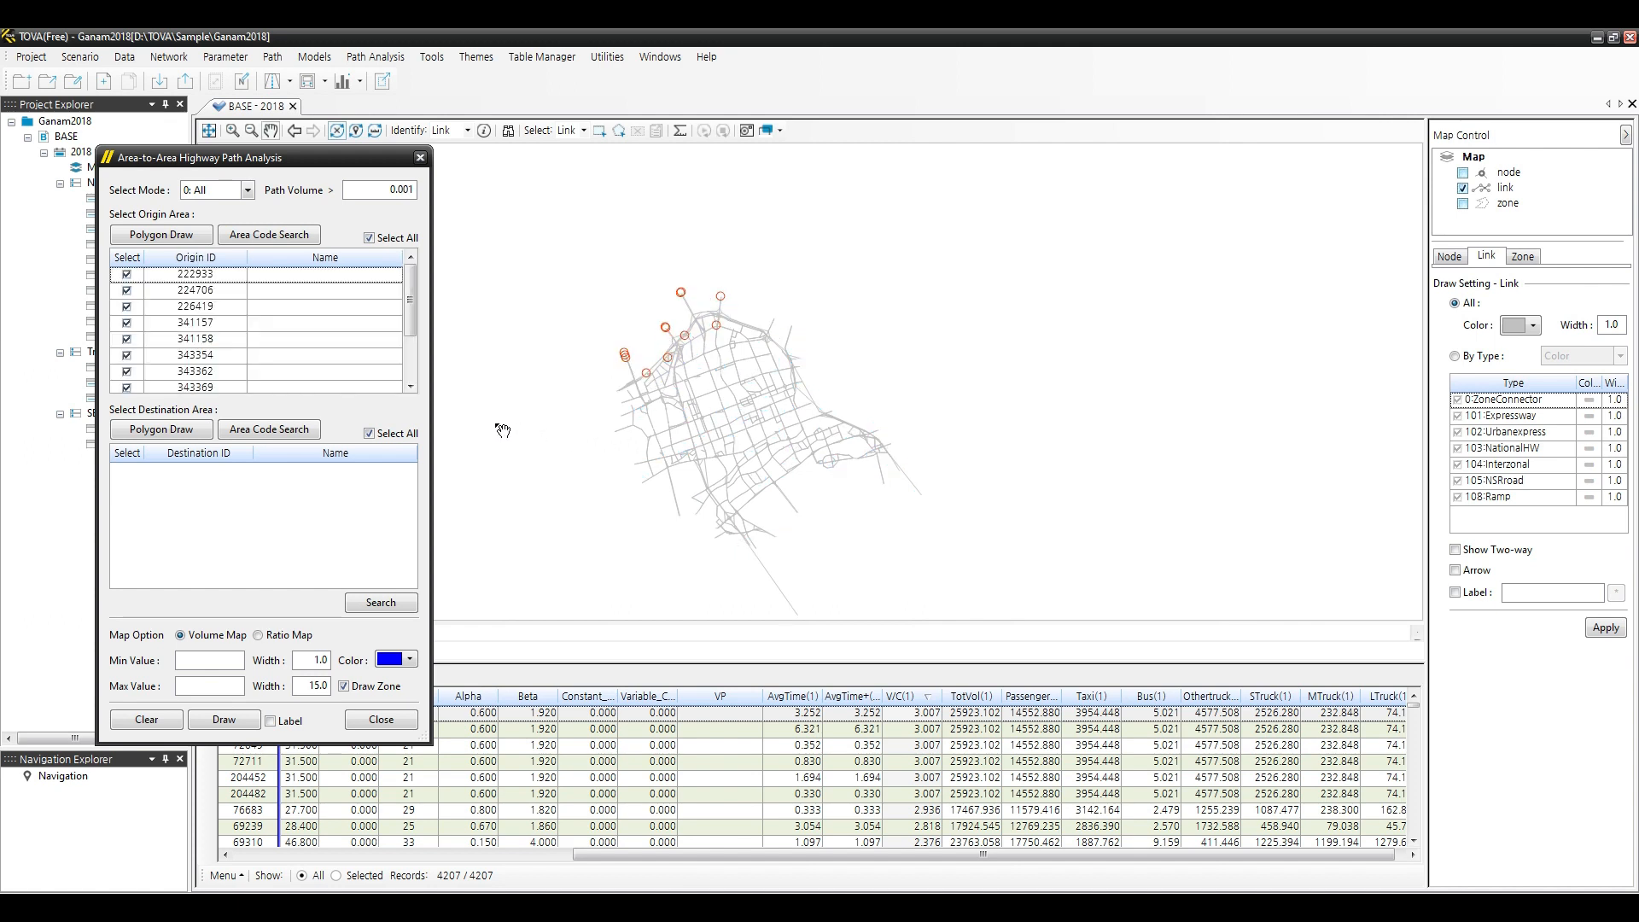
Select the destination area with a polygon around the zones at the southern end of the network.
{"action": "left_click", "coordinate": [171, 439]}
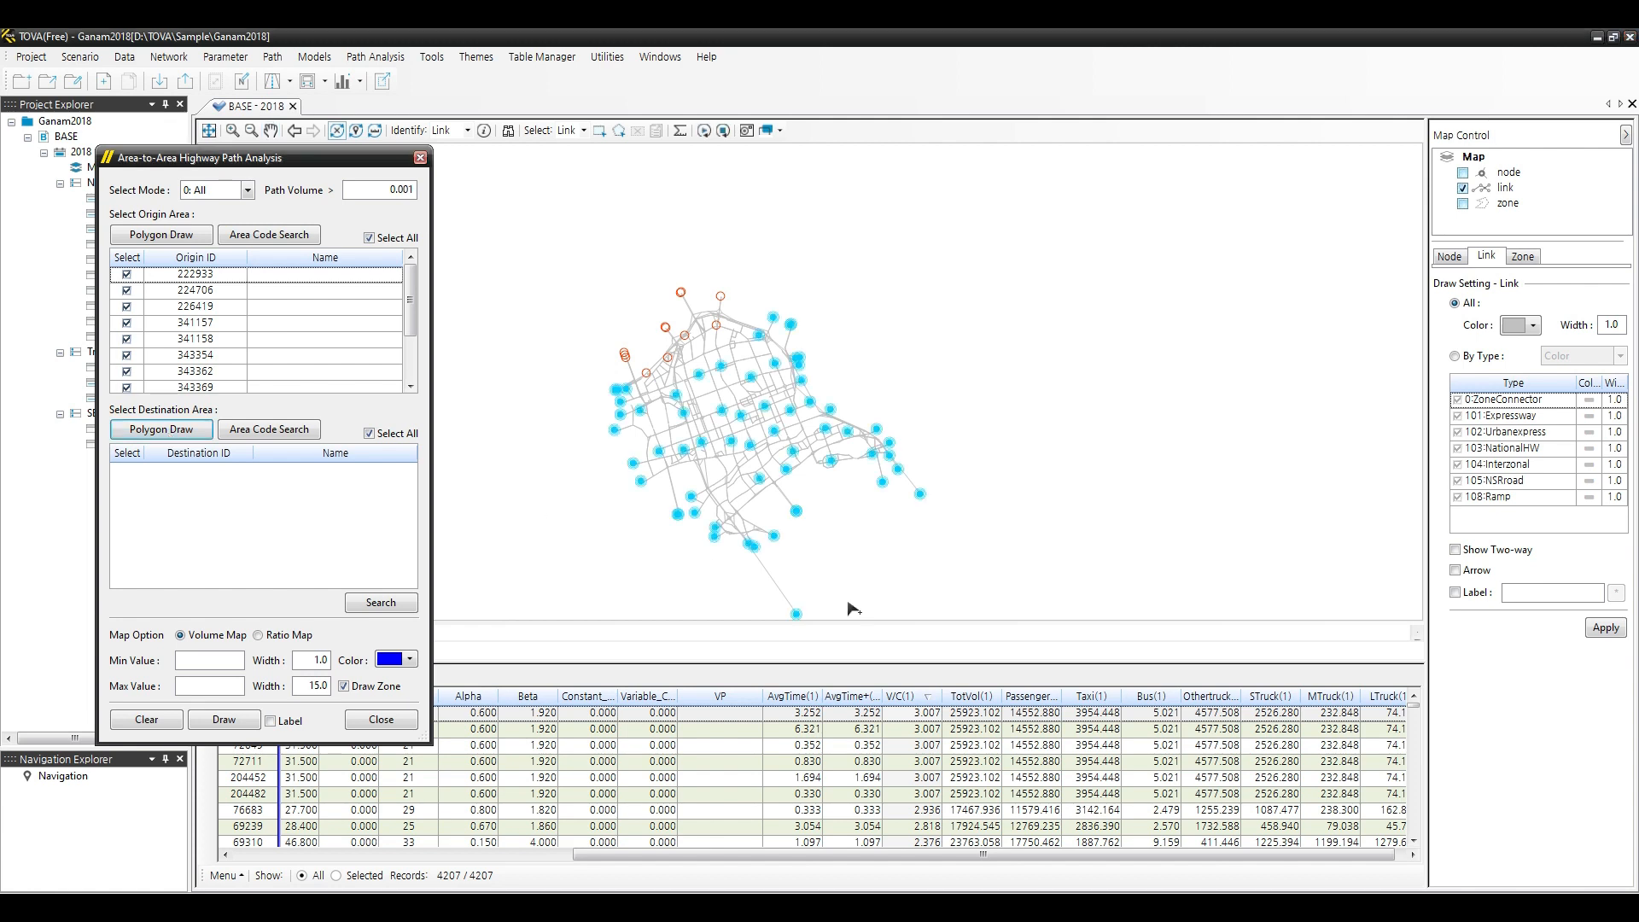
{"action": "left_click", "coordinate": [662, 510]}
{"action": "left_click", "coordinate": [727, 574]}
{"action": "left_click", "coordinate": [851, 541]}
{"action": "left_click", "coordinate": [812, 484]}
{"action": "double_click", "coordinate": [756, 469]}
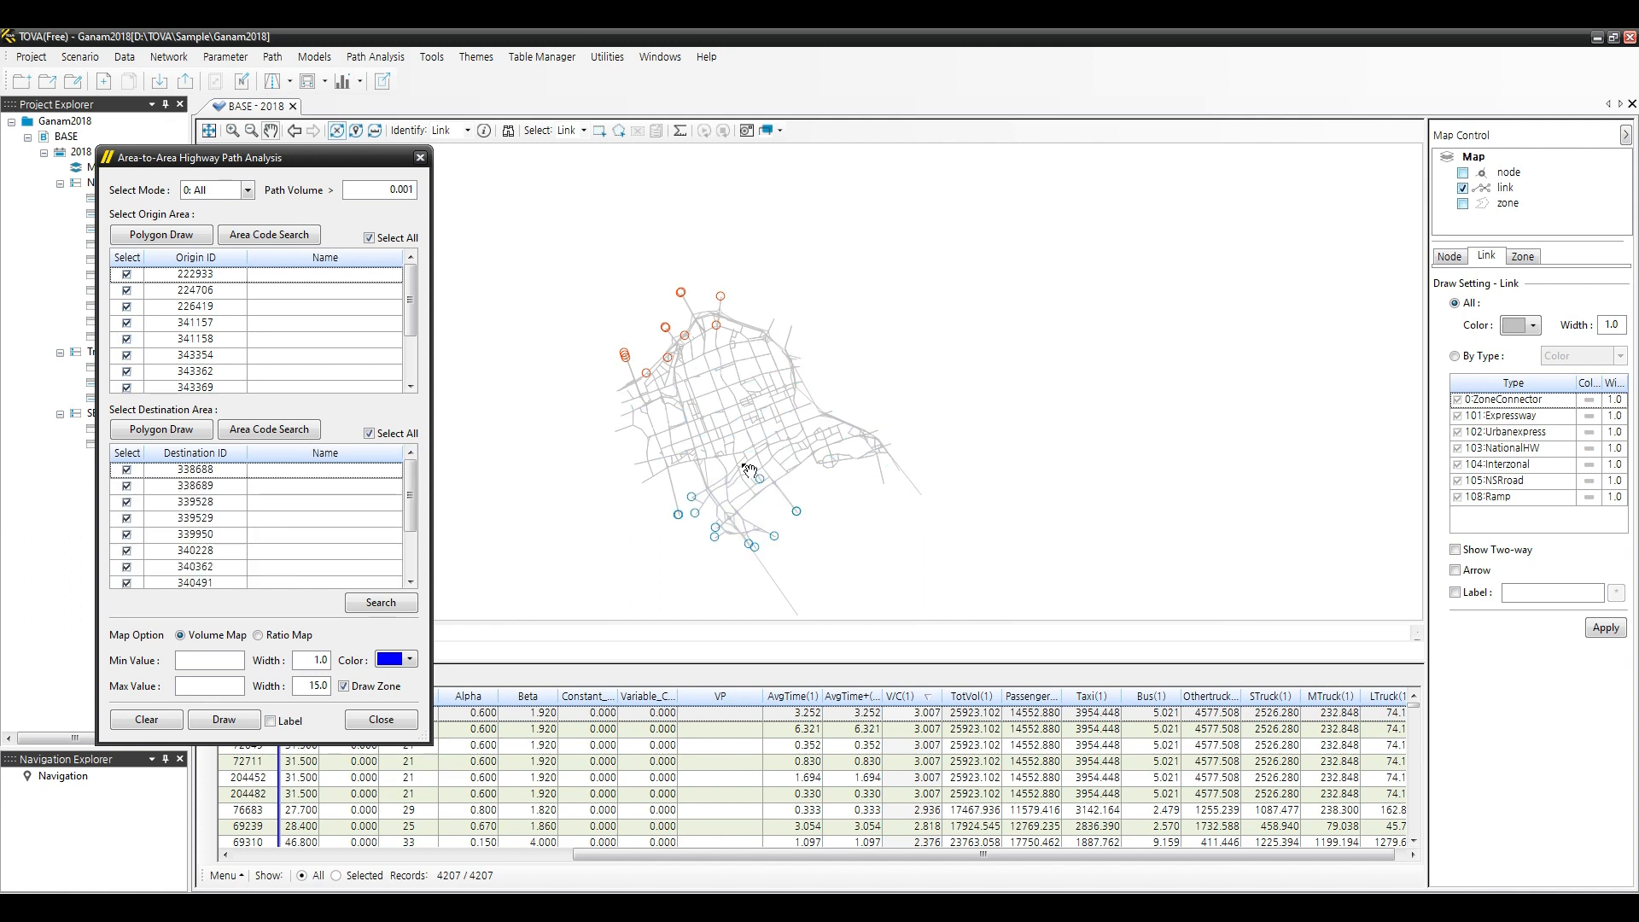
Search the area-to-area paths and draw their Volume Map for inspection, clearing it before closing the analysis window.
{"action": "left_click", "coordinate": [373, 604]}
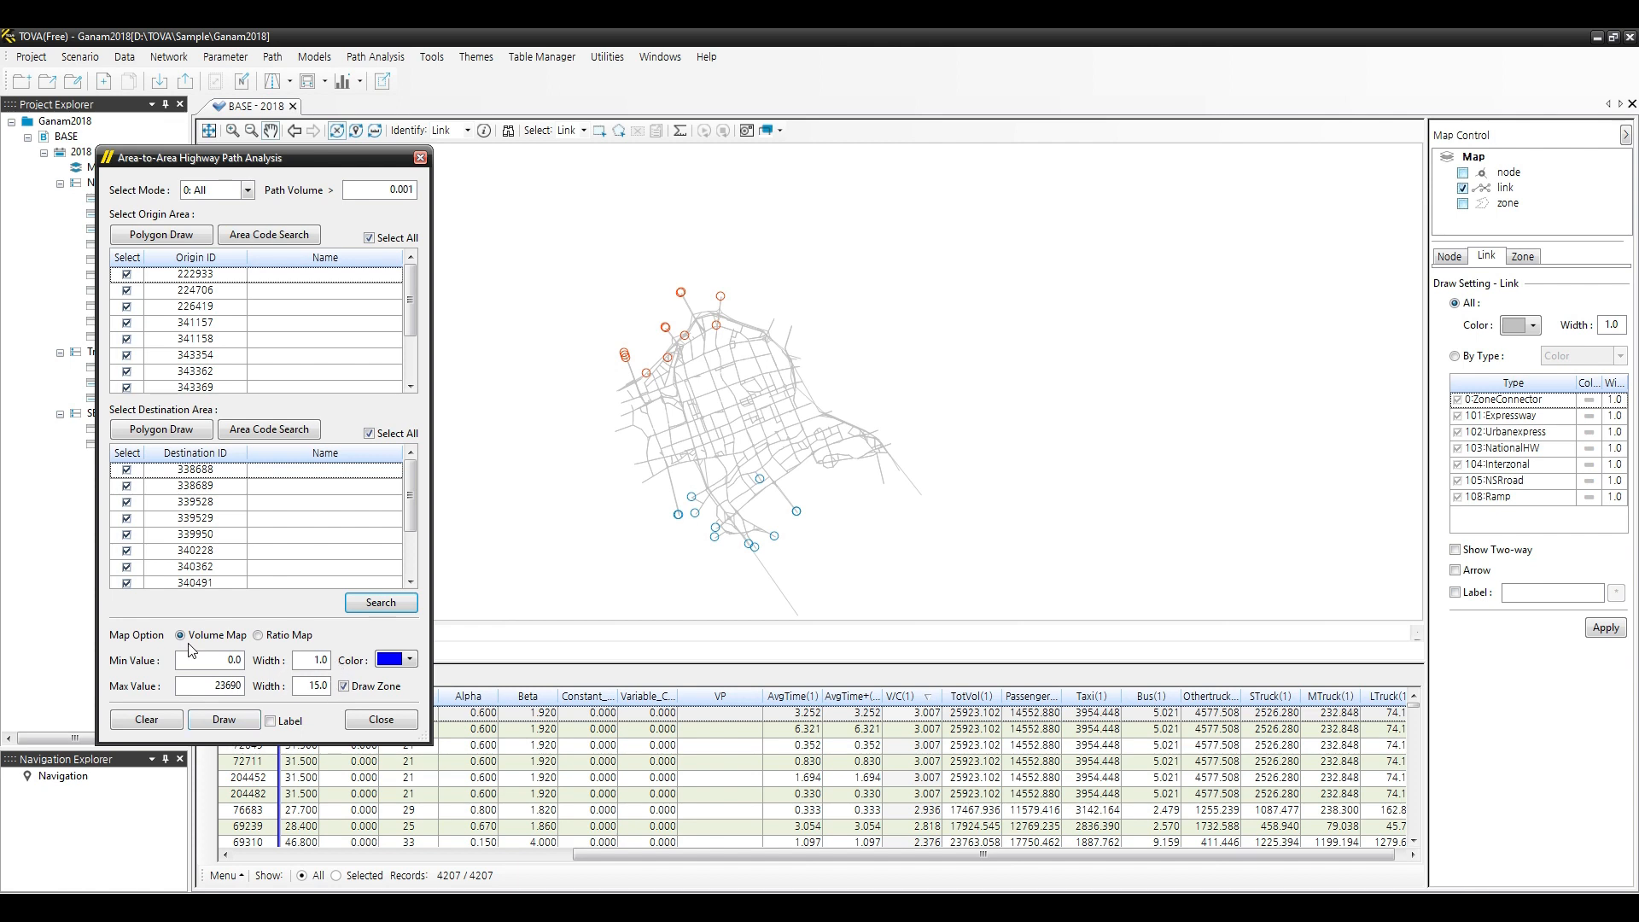
{"action": "left_click", "coordinate": [218, 722]}
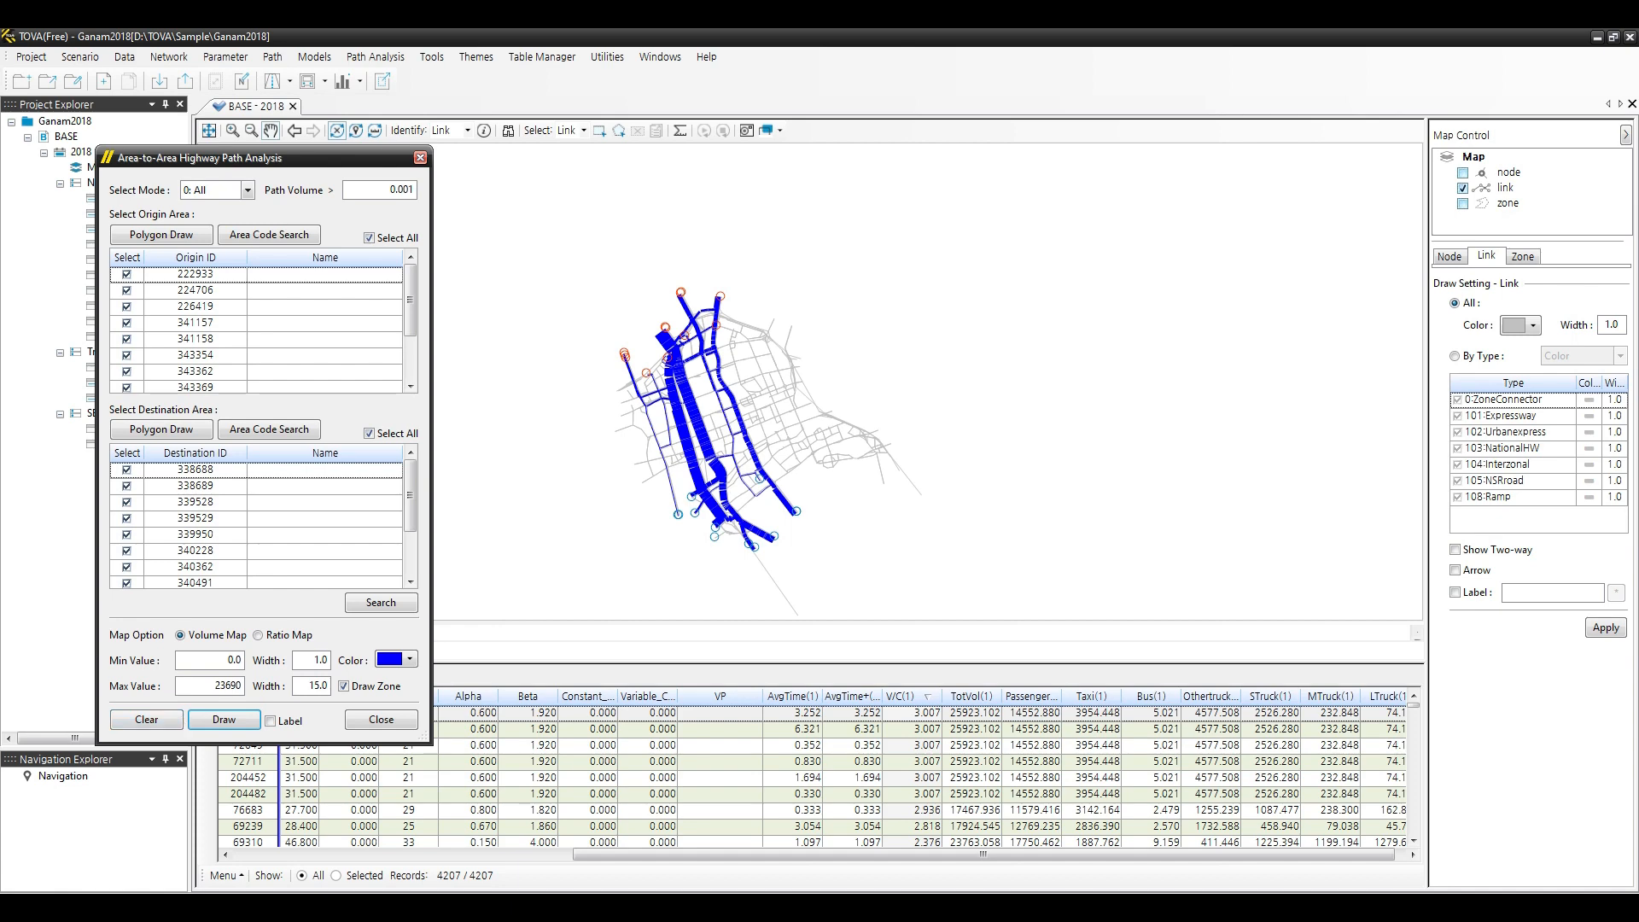
{"action": "scroll", "coordinate": [640, 484], "scroll_direction": "up", "scroll_amount": 2}
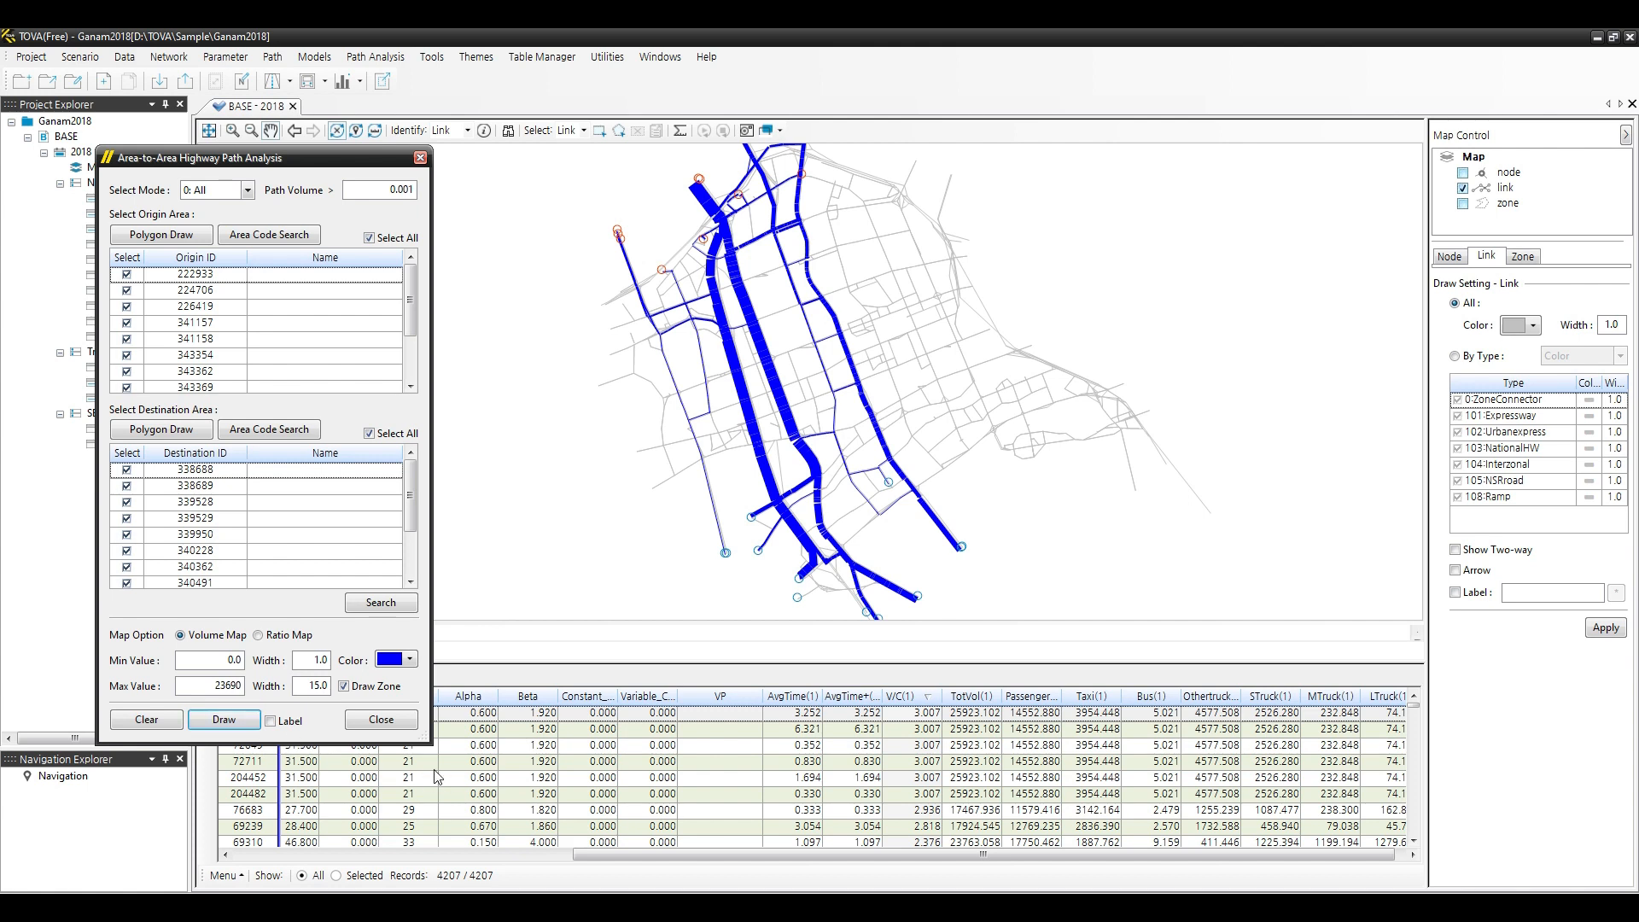
{"action": "left_click", "coordinate": [146, 722]}
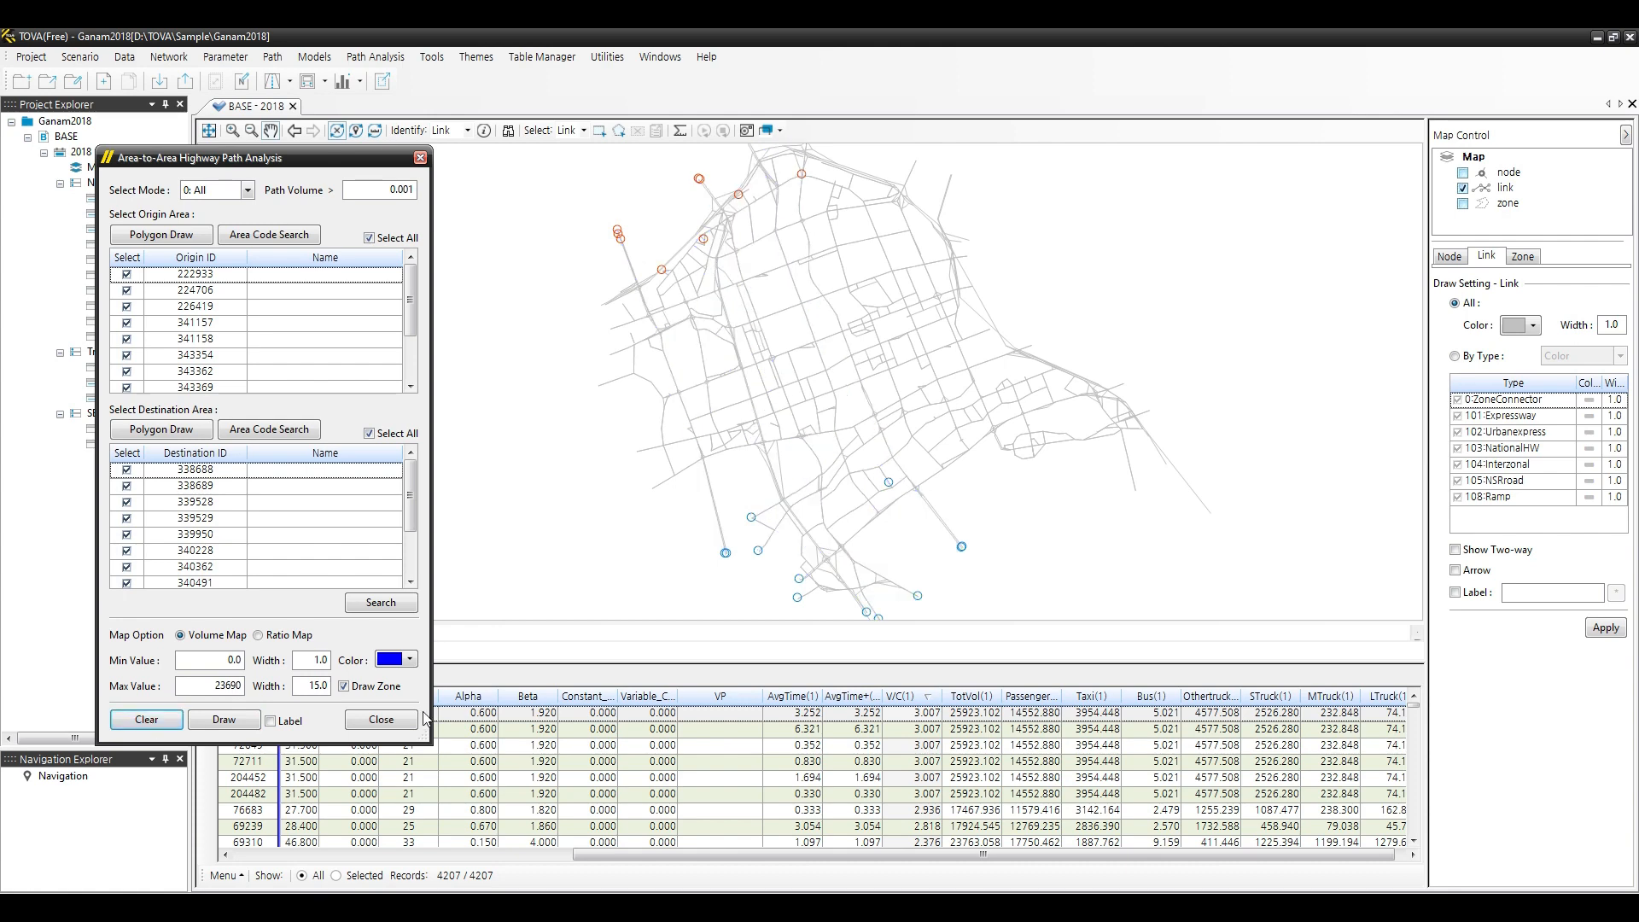
{"action": "left_click", "coordinate": [381, 719]}
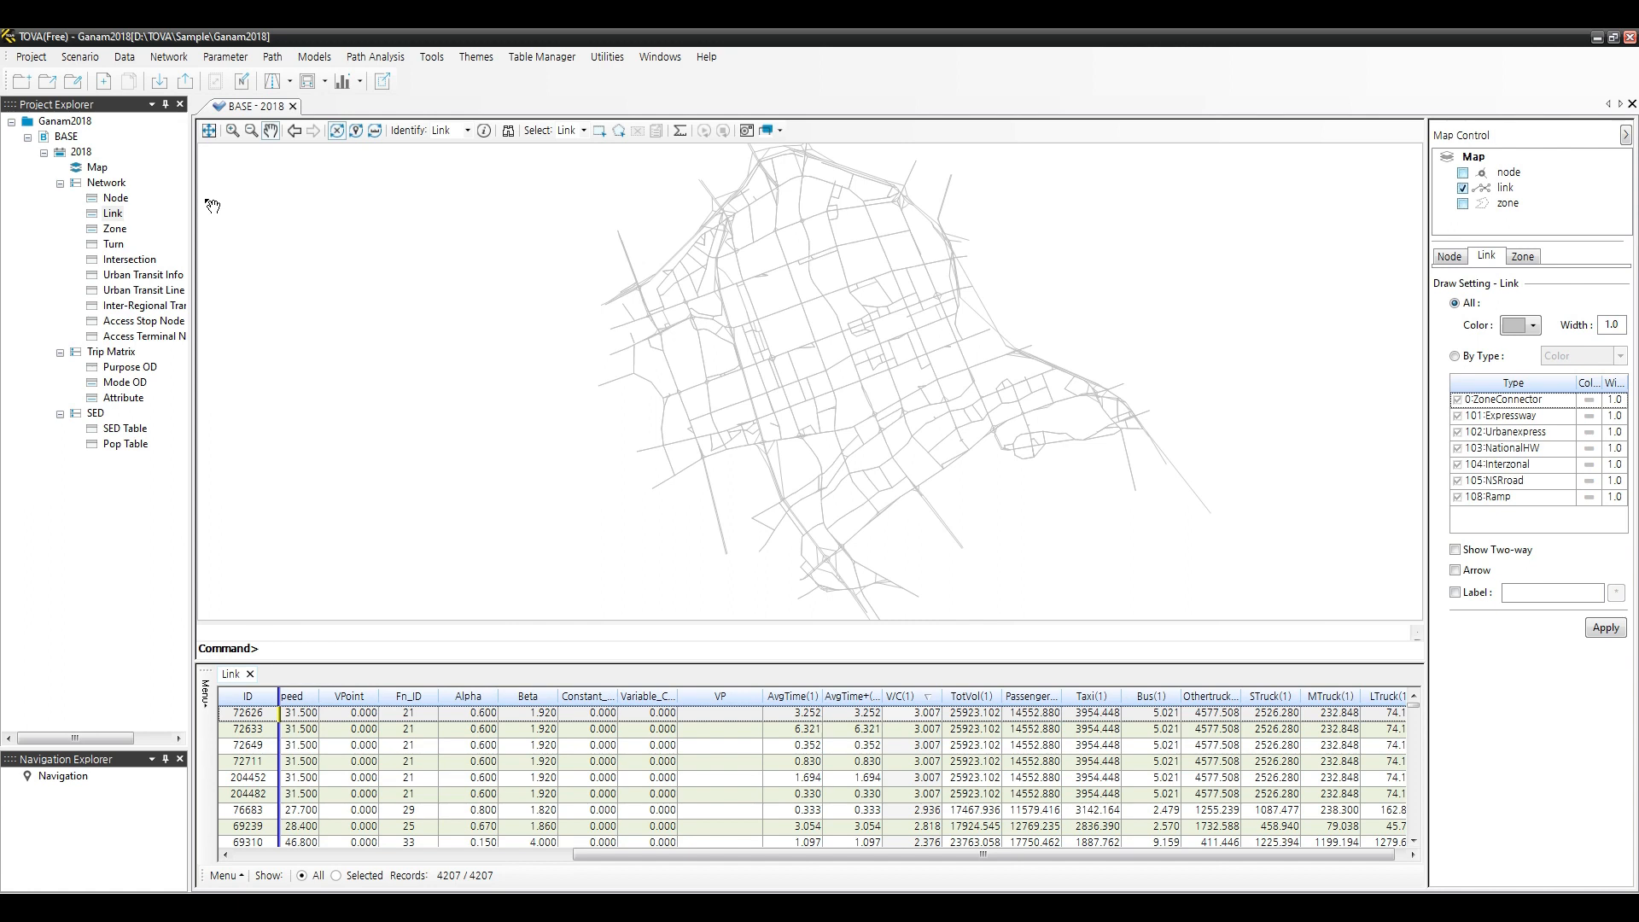
Add a new scenario named NewRoad to the Ganam2018 project.
{"action": "left_click", "coordinate": [89, 63]}
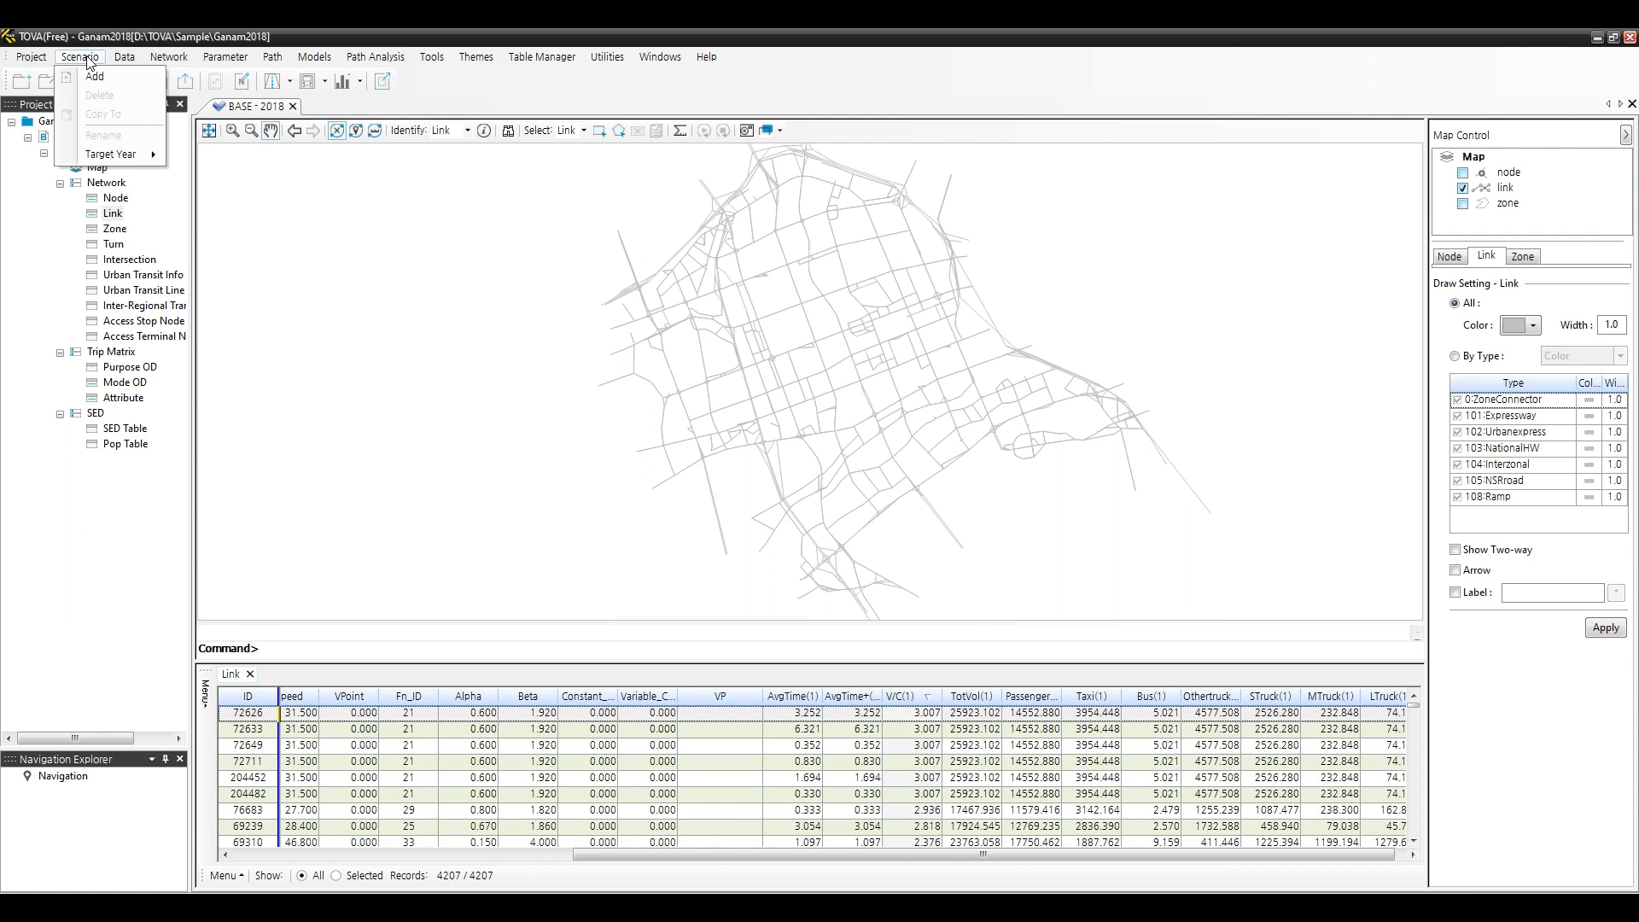
{"action": "left_click", "coordinate": [93, 77]}
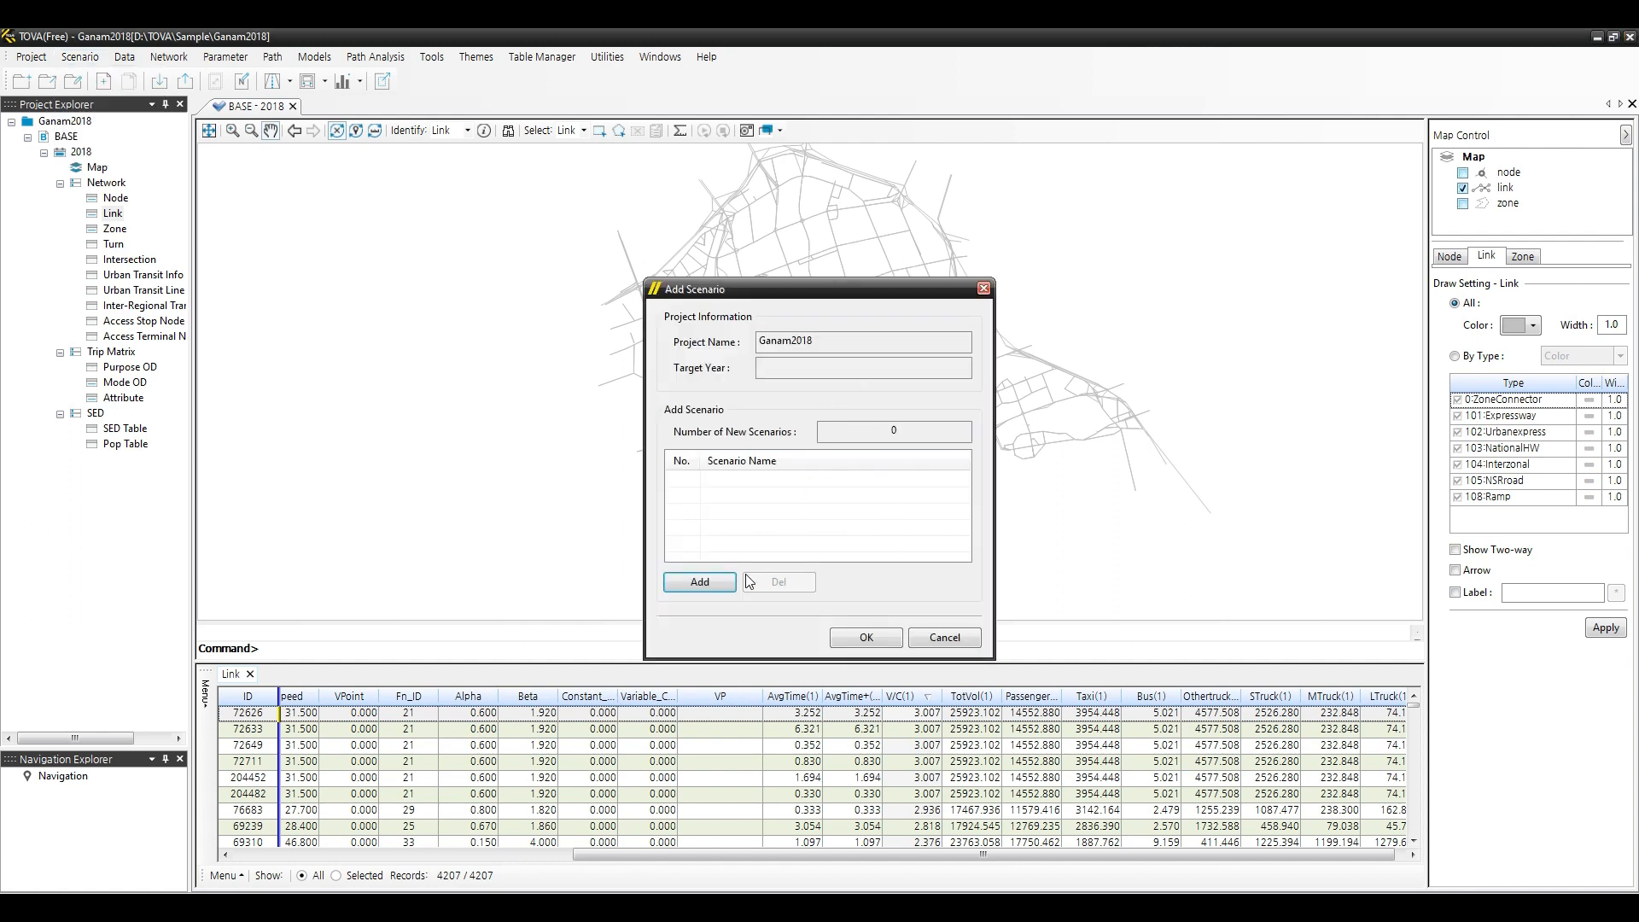
{"action": "left_click", "coordinate": [710, 586]}
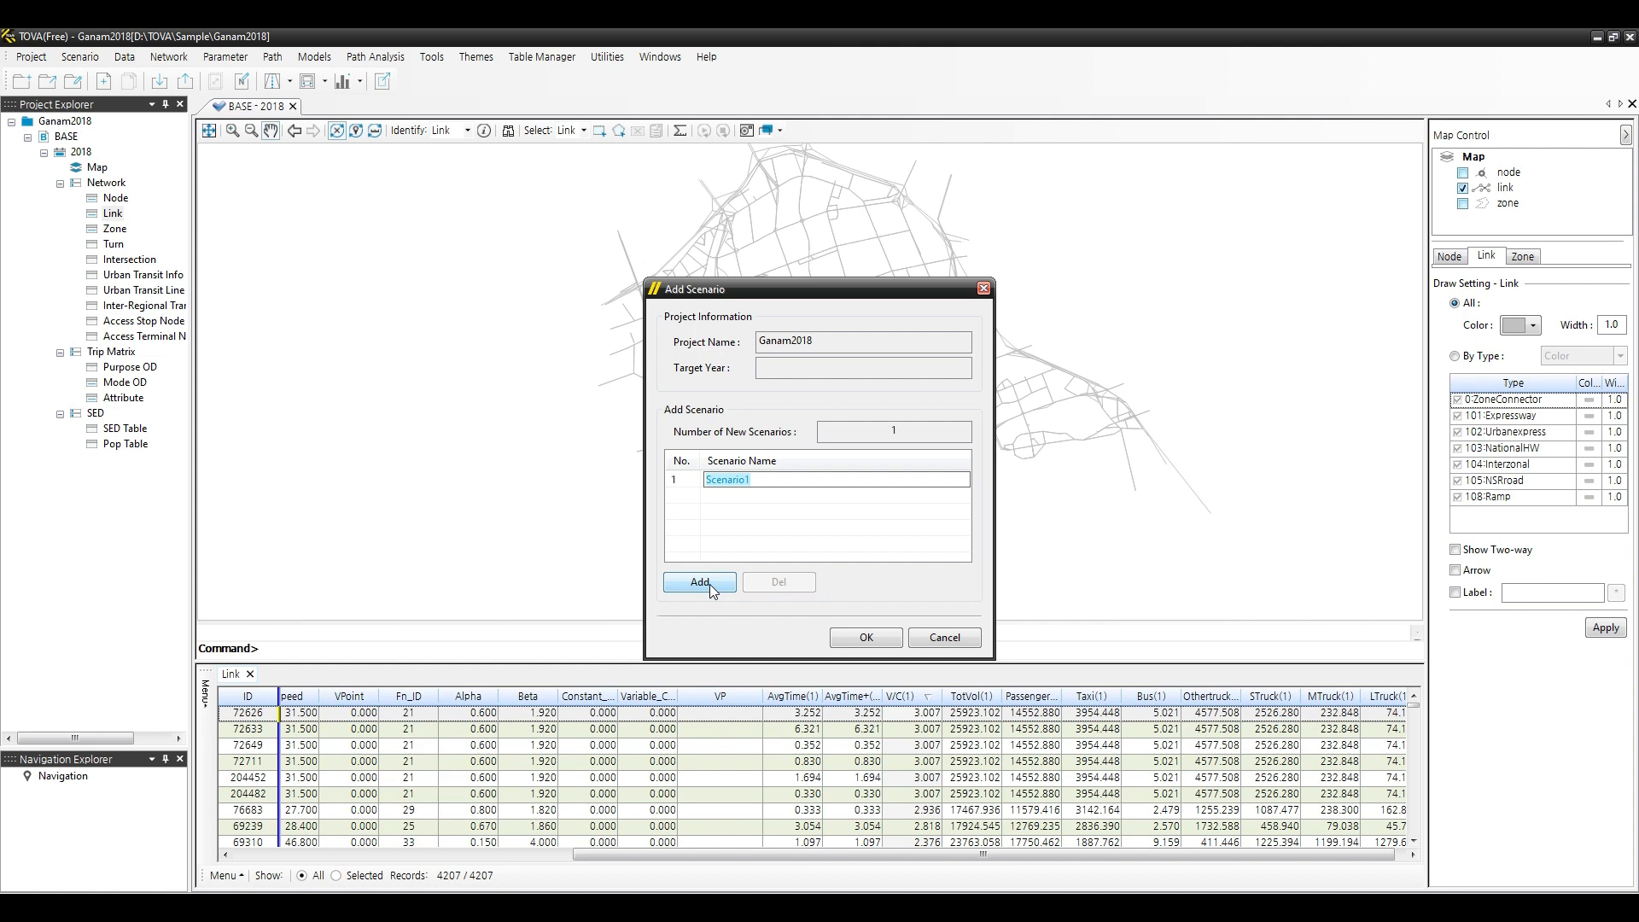
{"action": "type", "text": "NewRoad"}
{"action": "key", "text": "Return"}
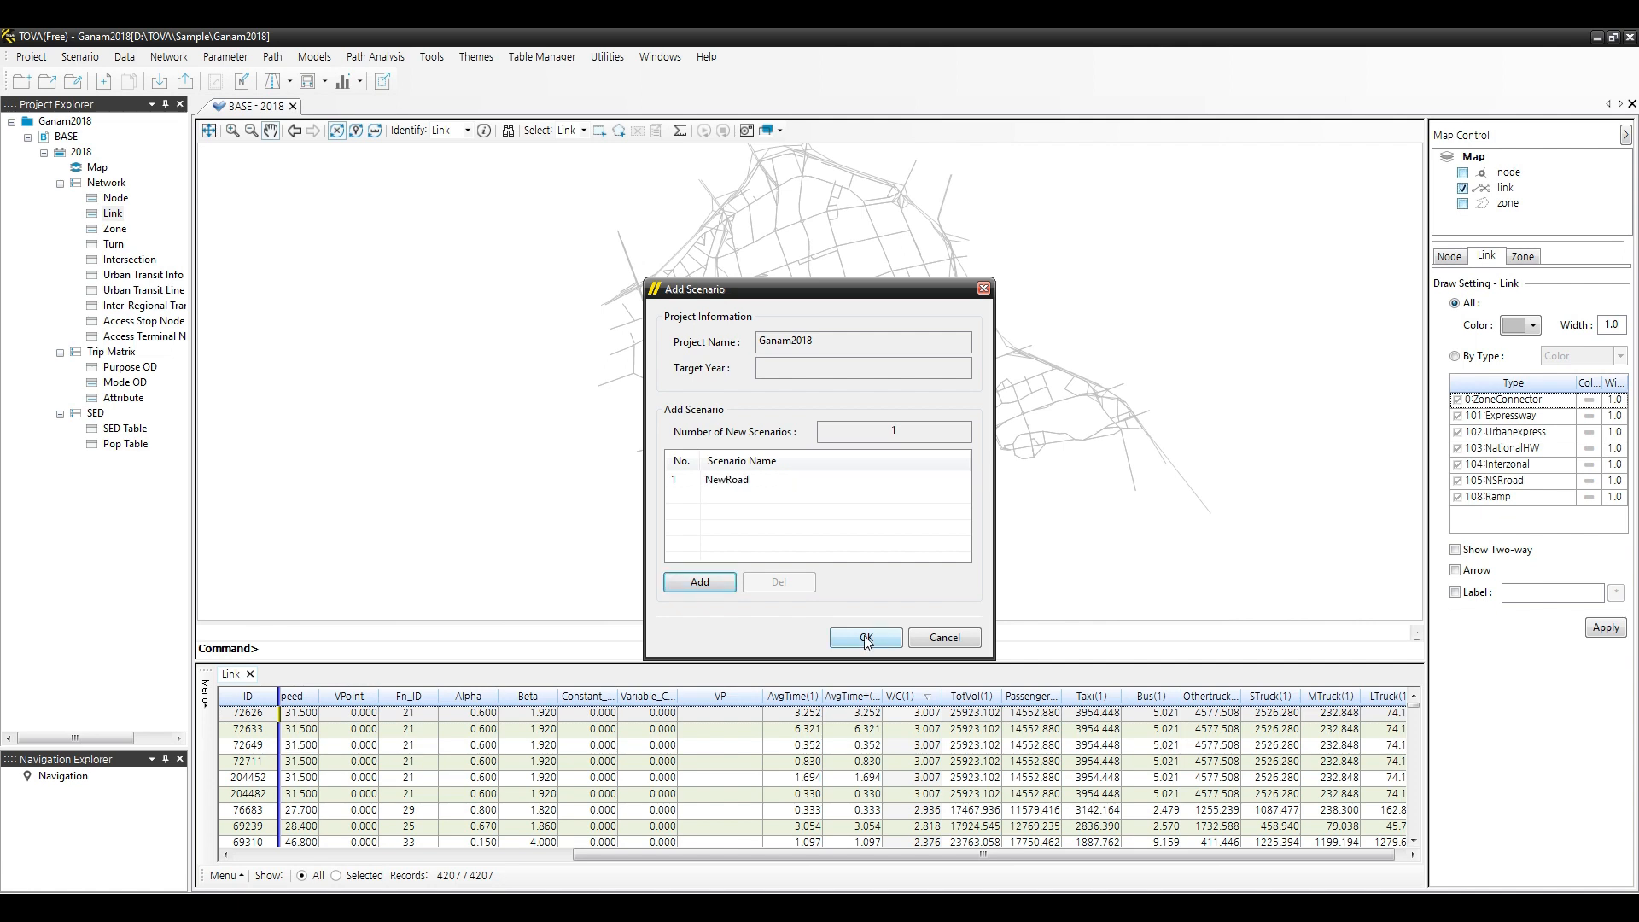
{"action": "left_click", "coordinate": [865, 639]}
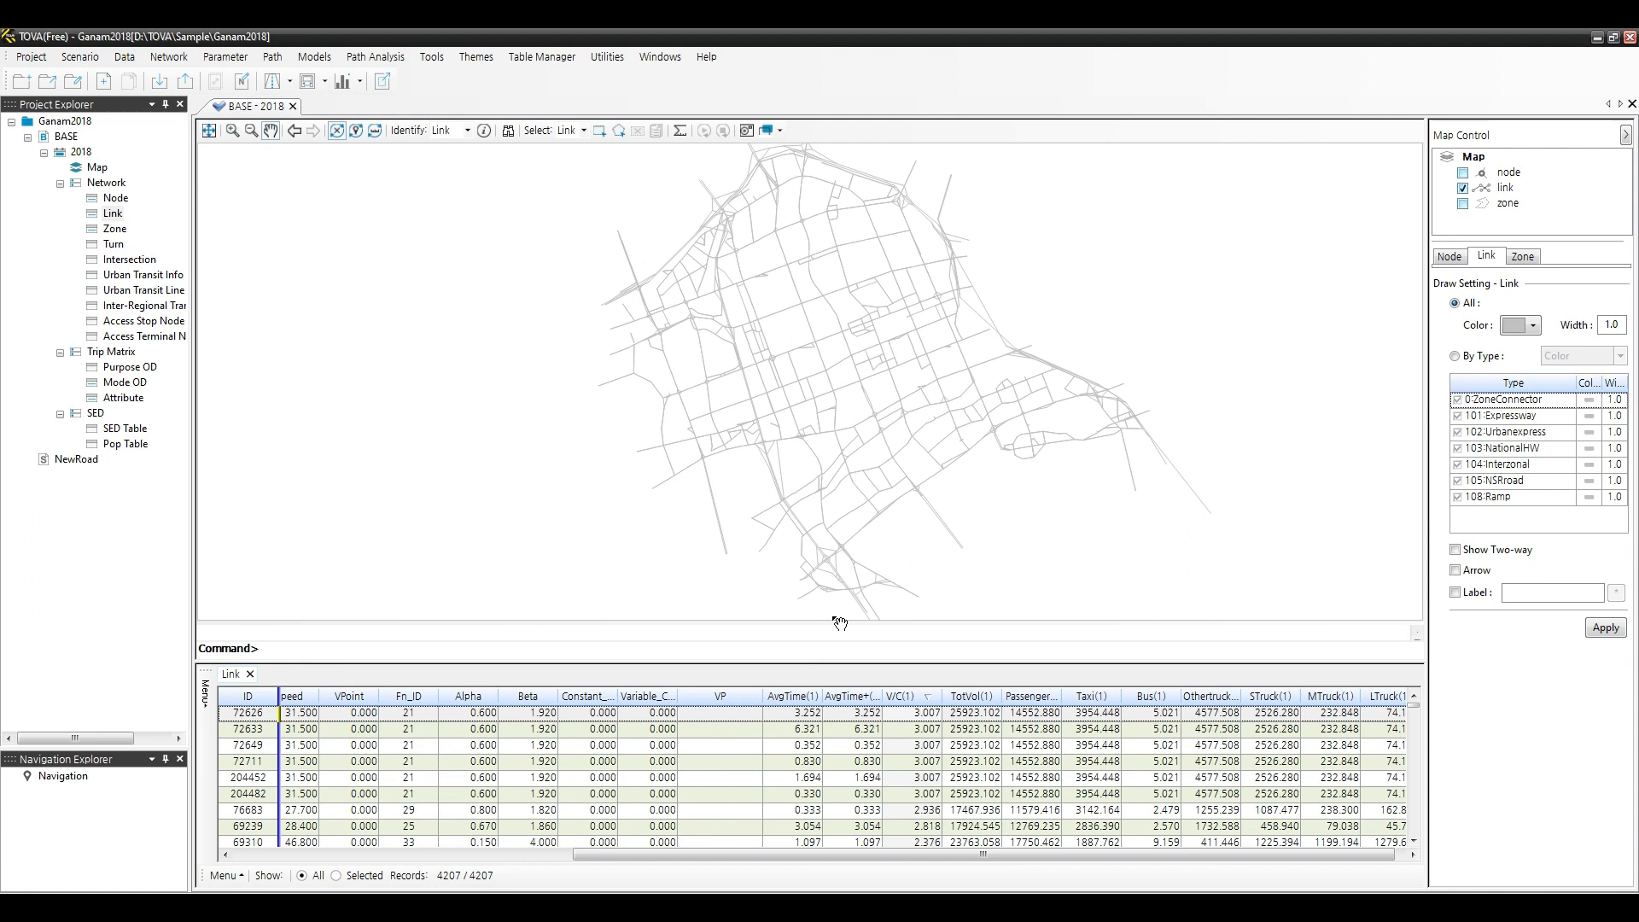
Add the target year 2018 to the NewRoad scenario.
{"action": "right_click", "coordinate": [83, 468]}
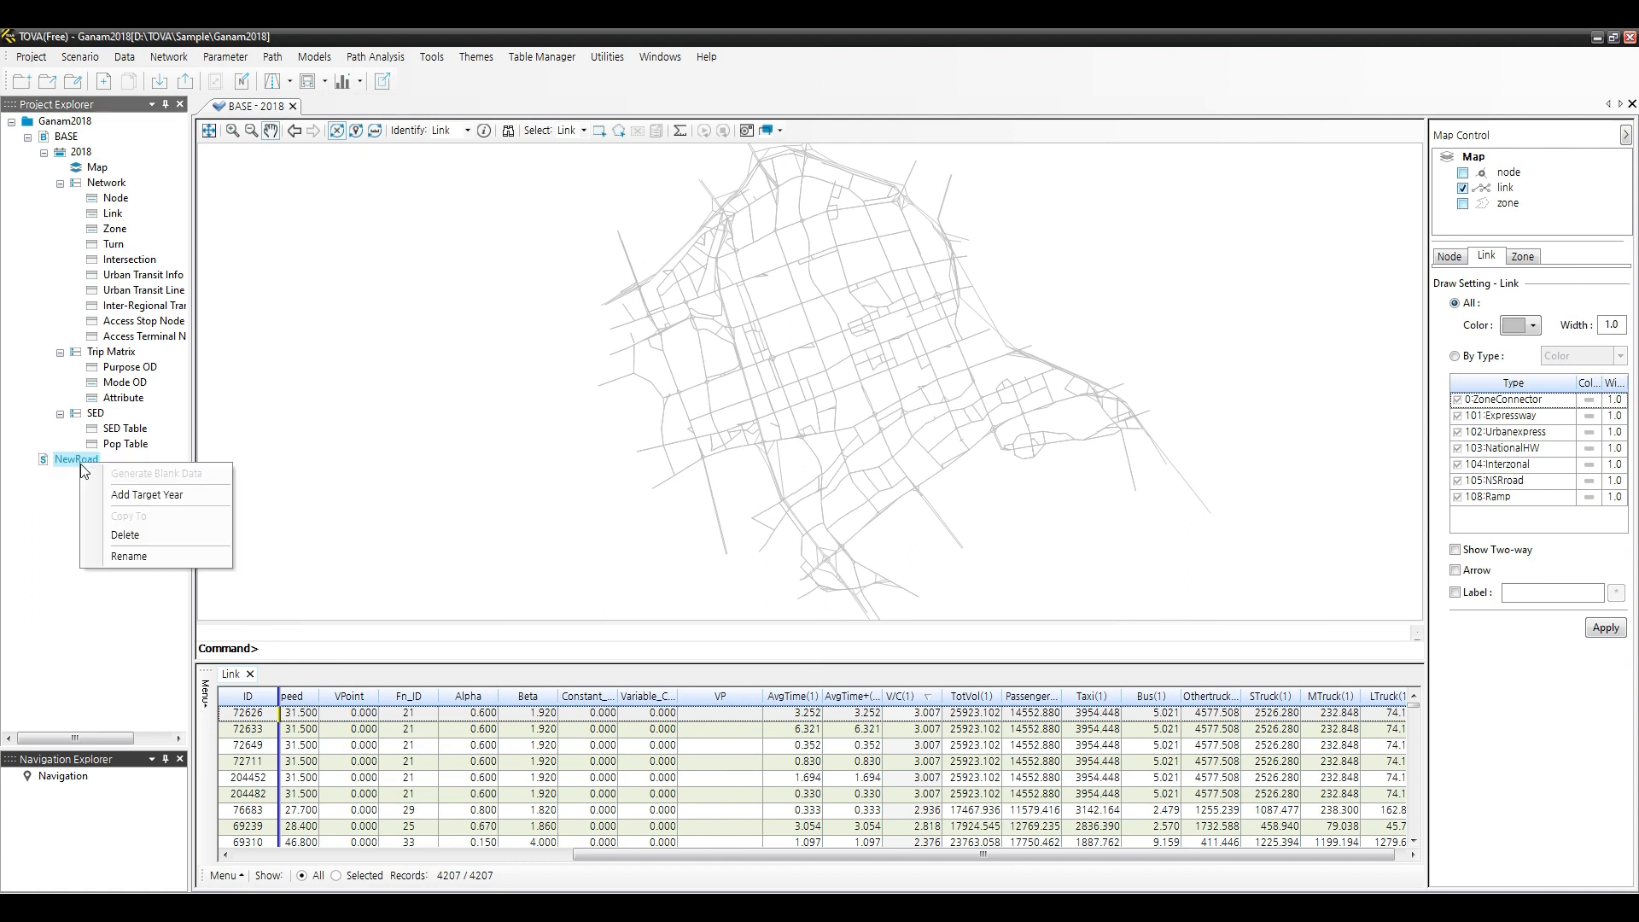
{"action": "left_click", "coordinate": [127, 496]}
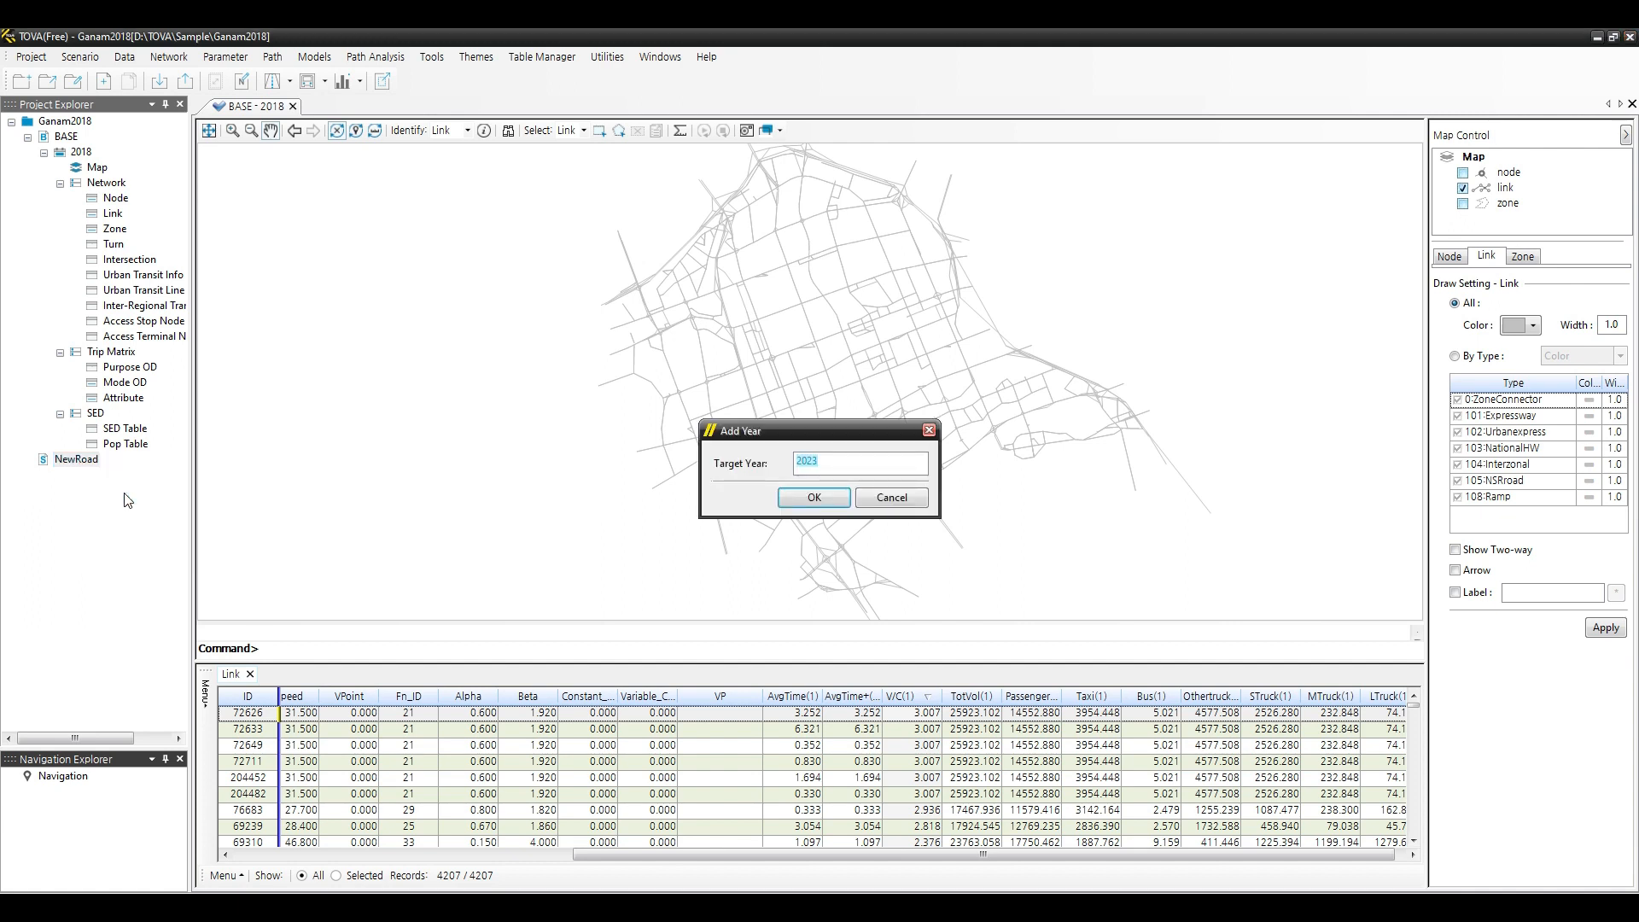
{"action": "type", "text": "2018"}
{"action": "key", "text": "Return"}
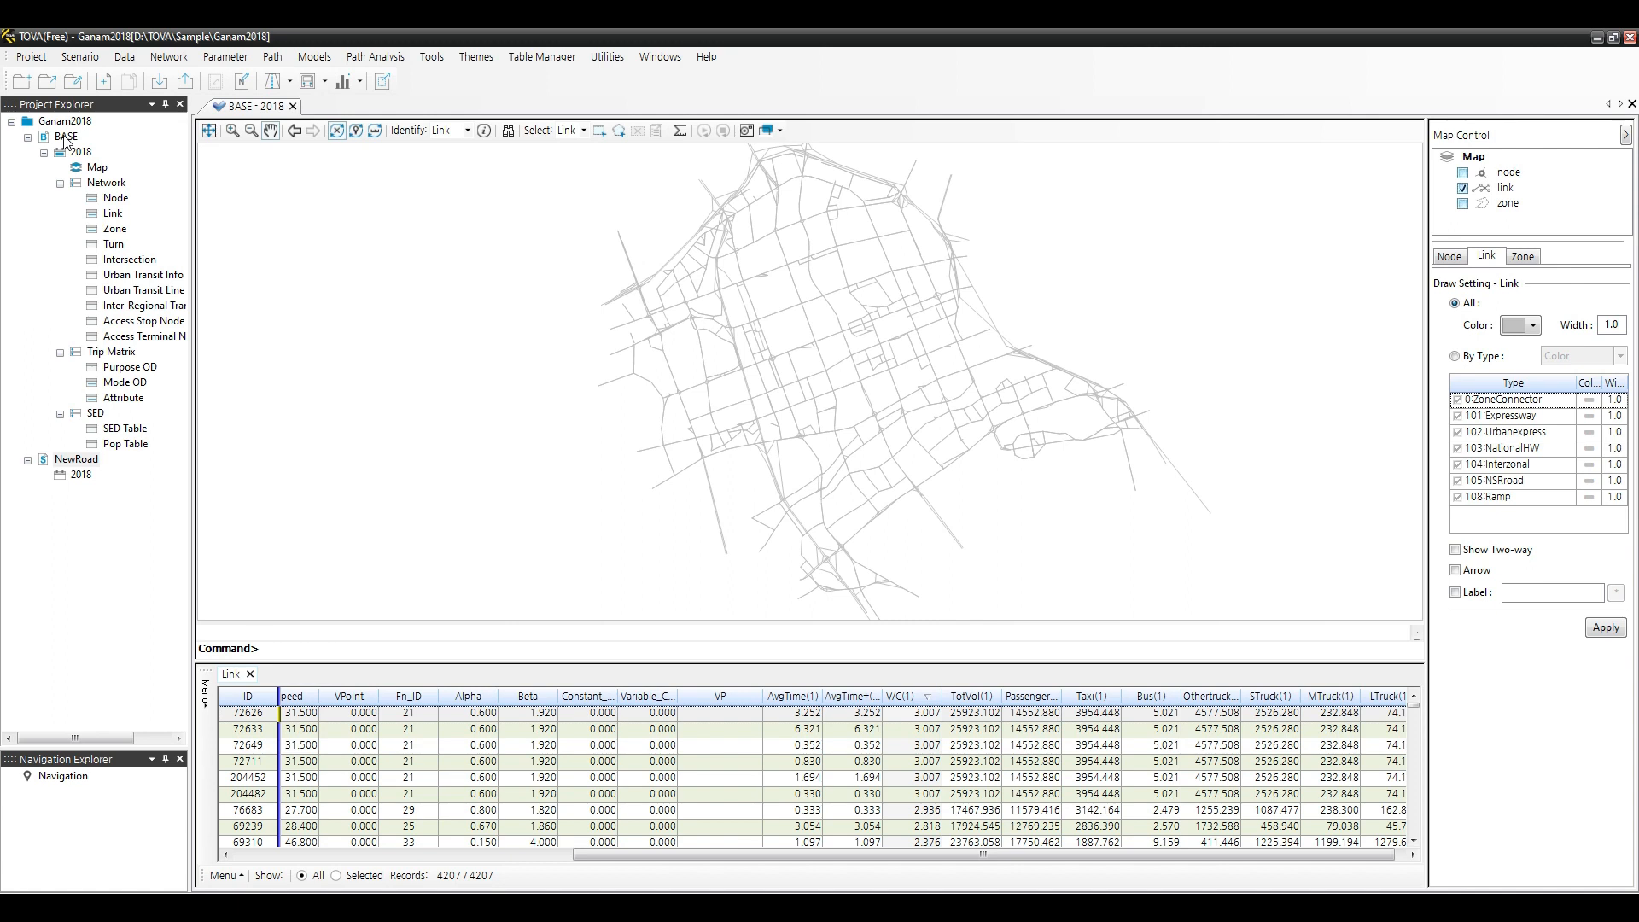
Copy the BASE 2018 target year into the NewRoad 2018 target year without including model results.
{"action": "left_click", "coordinate": [80, 153]}
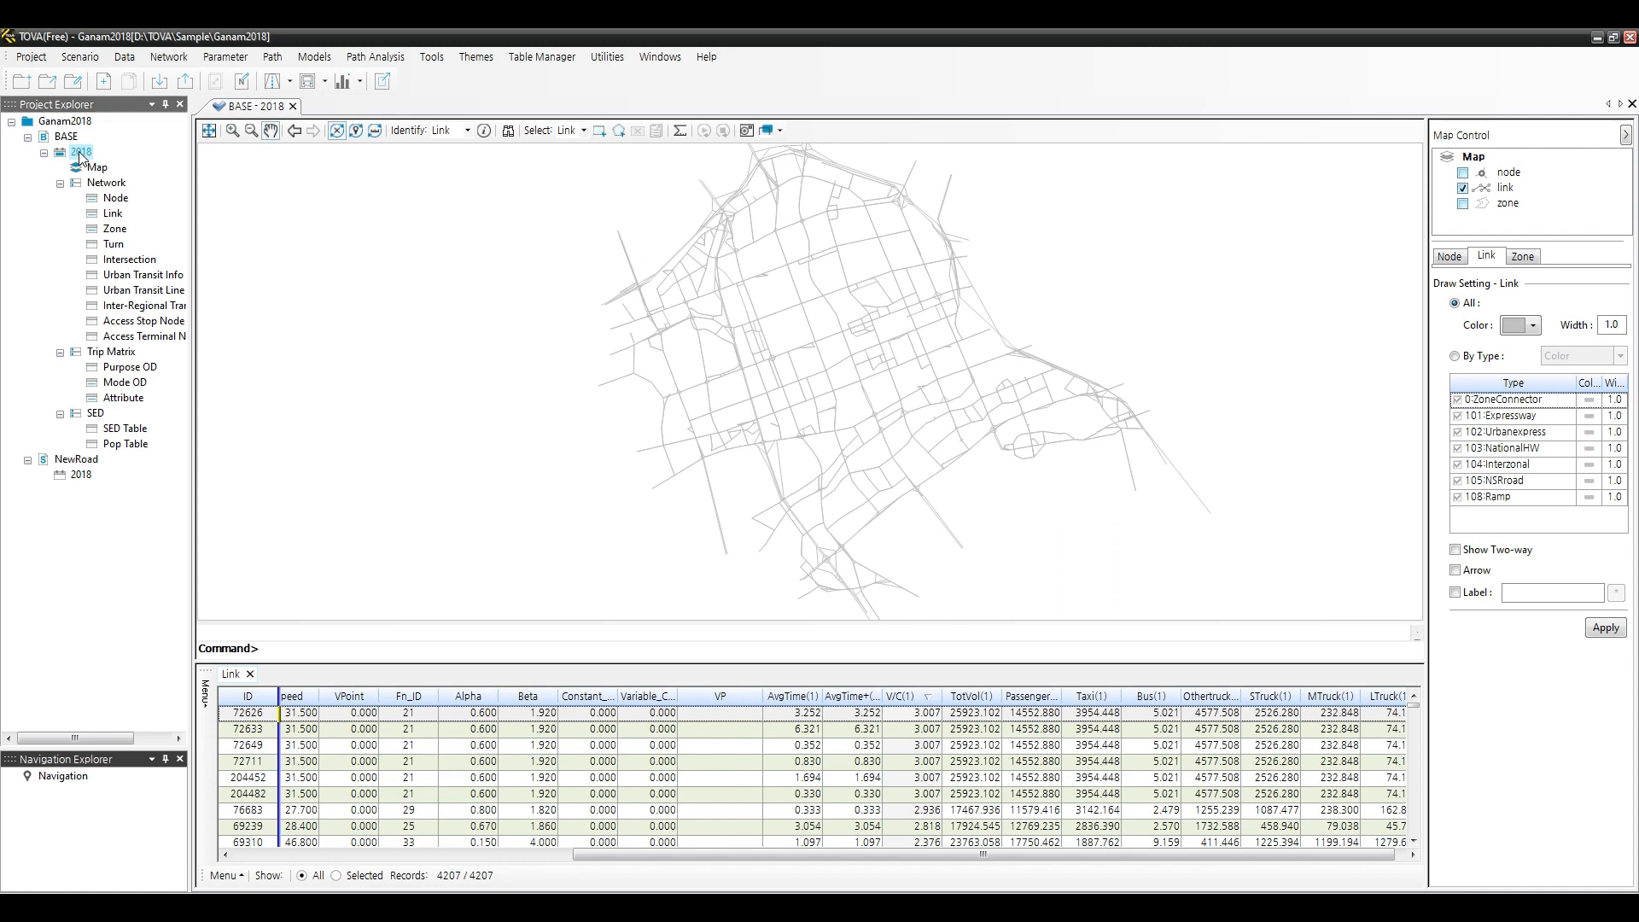
{"action": "right_click", "coordinate": [81, 154]}
{"action": "left_click", "coordinate": [123, 165]}
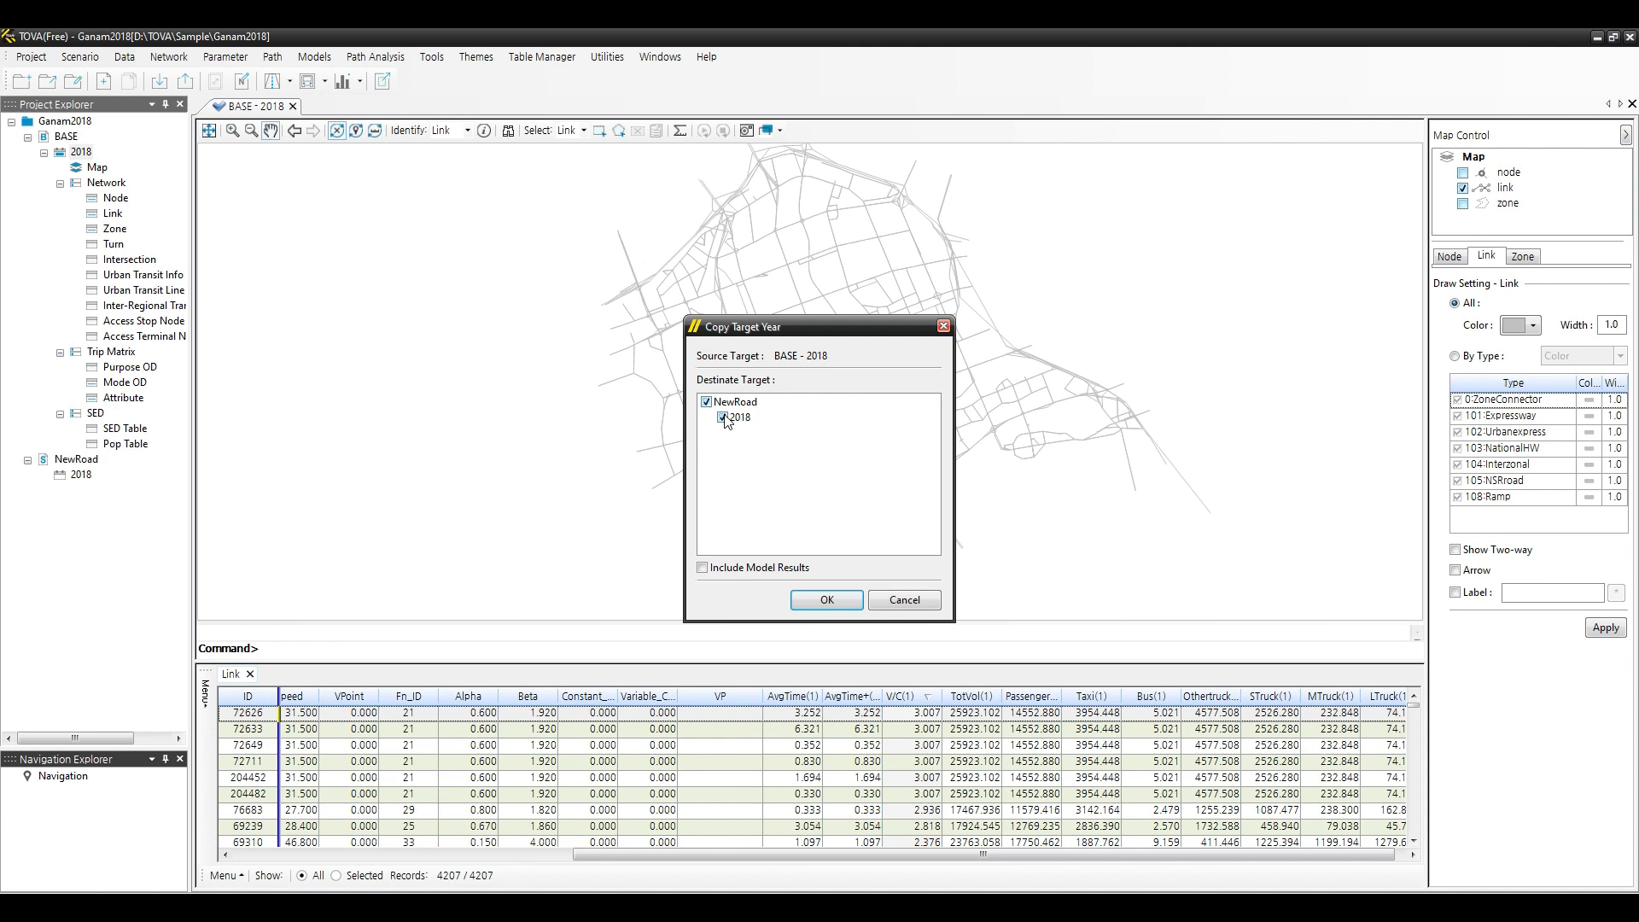
{"action": "left_click", "coordinate": [825, 601]}
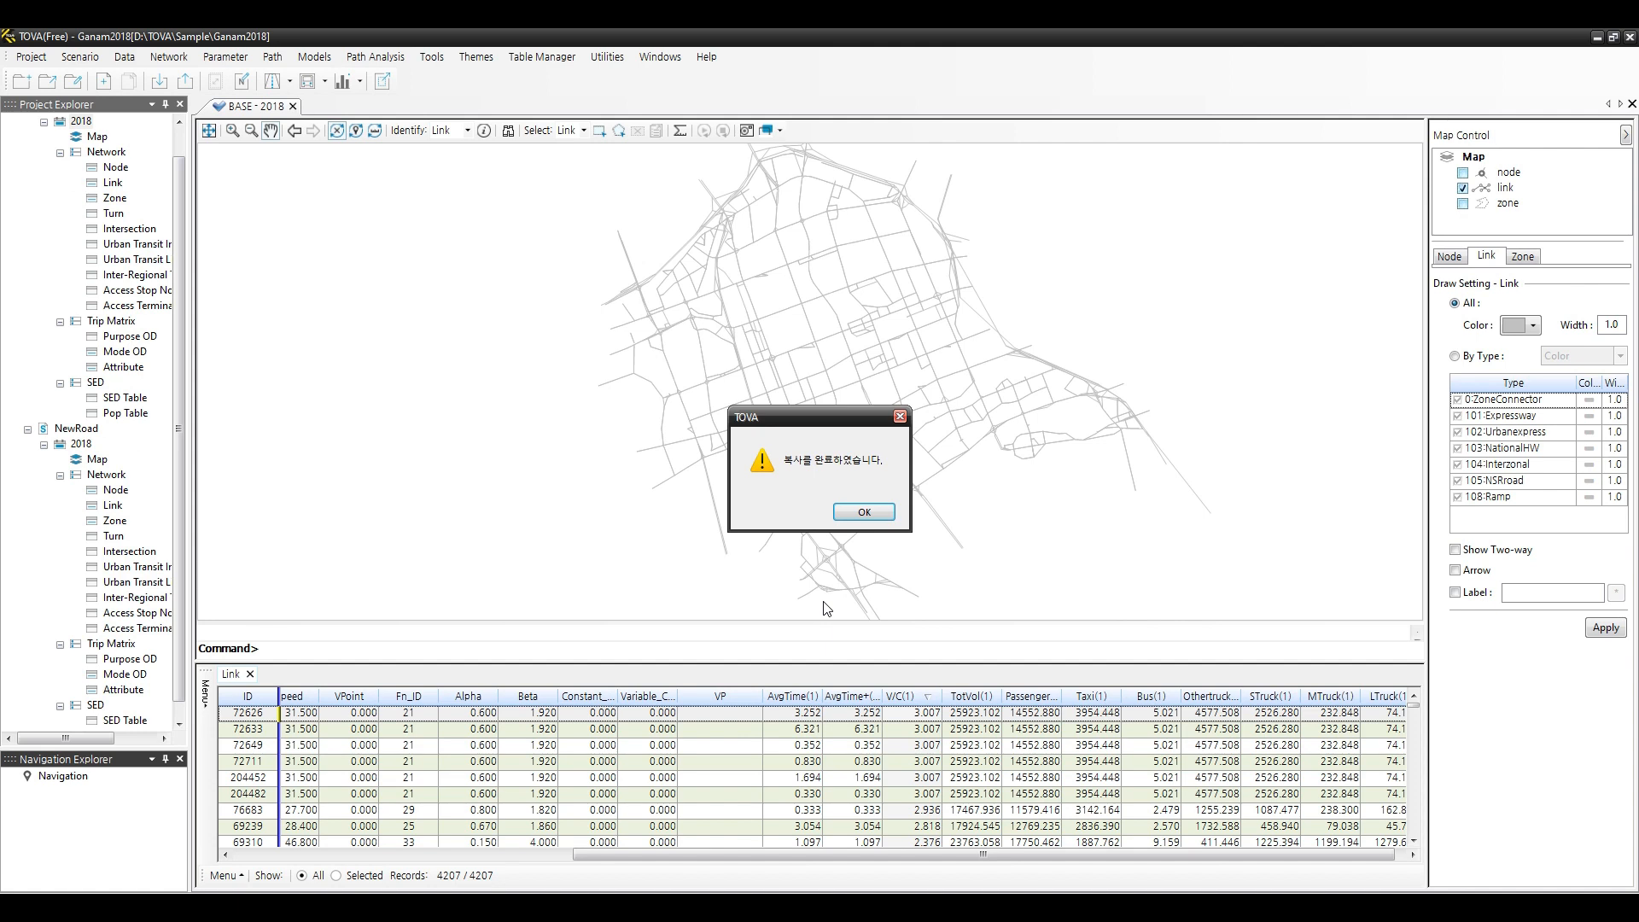
{"action": "left_click", "coordinate": [866, 510]}
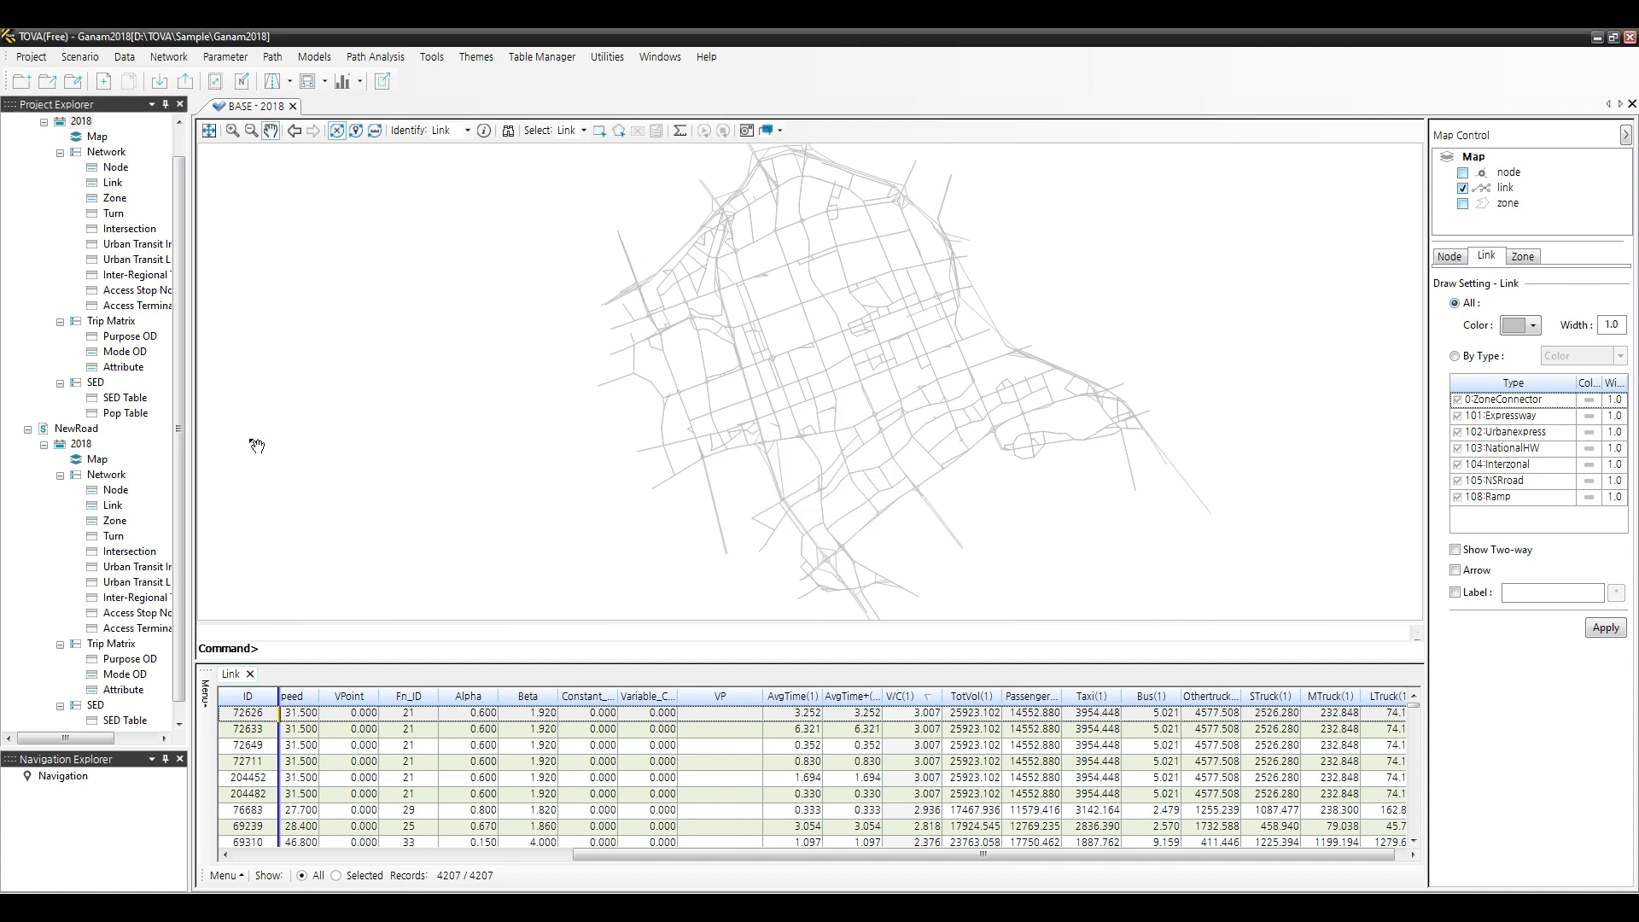
Open the NewRoad 2018 map and place it side by side with the BASE 2018 map in a vertical tab group.
{"action": "double_click", "coordinate": [97, 461]}
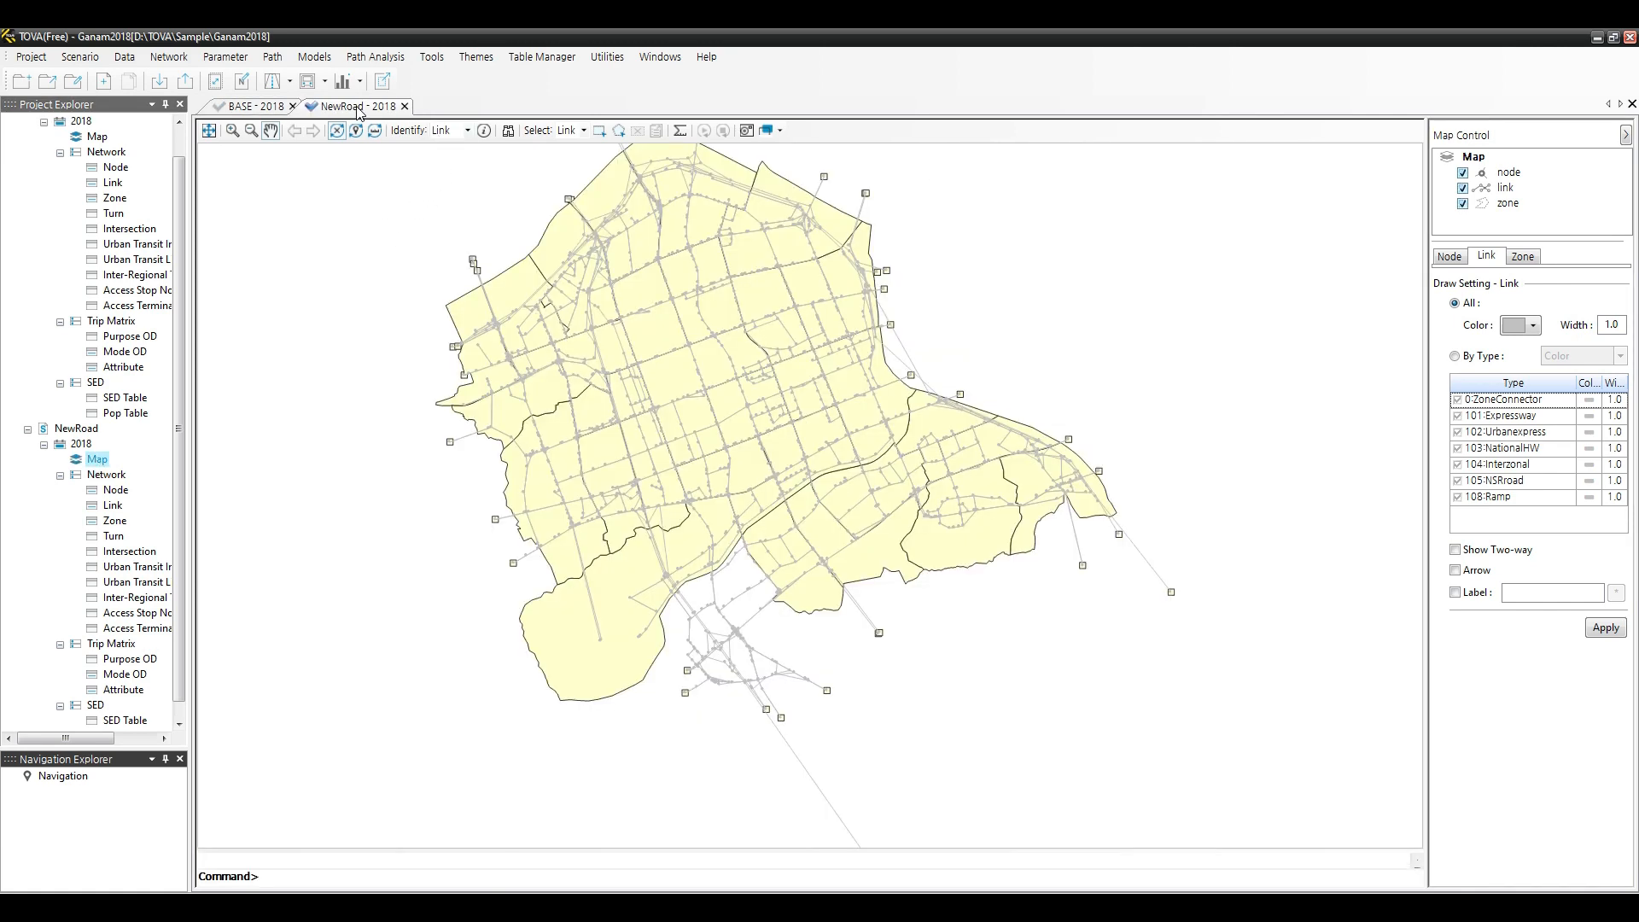
{"action": "left_click", "coordinate": [660, 56]}
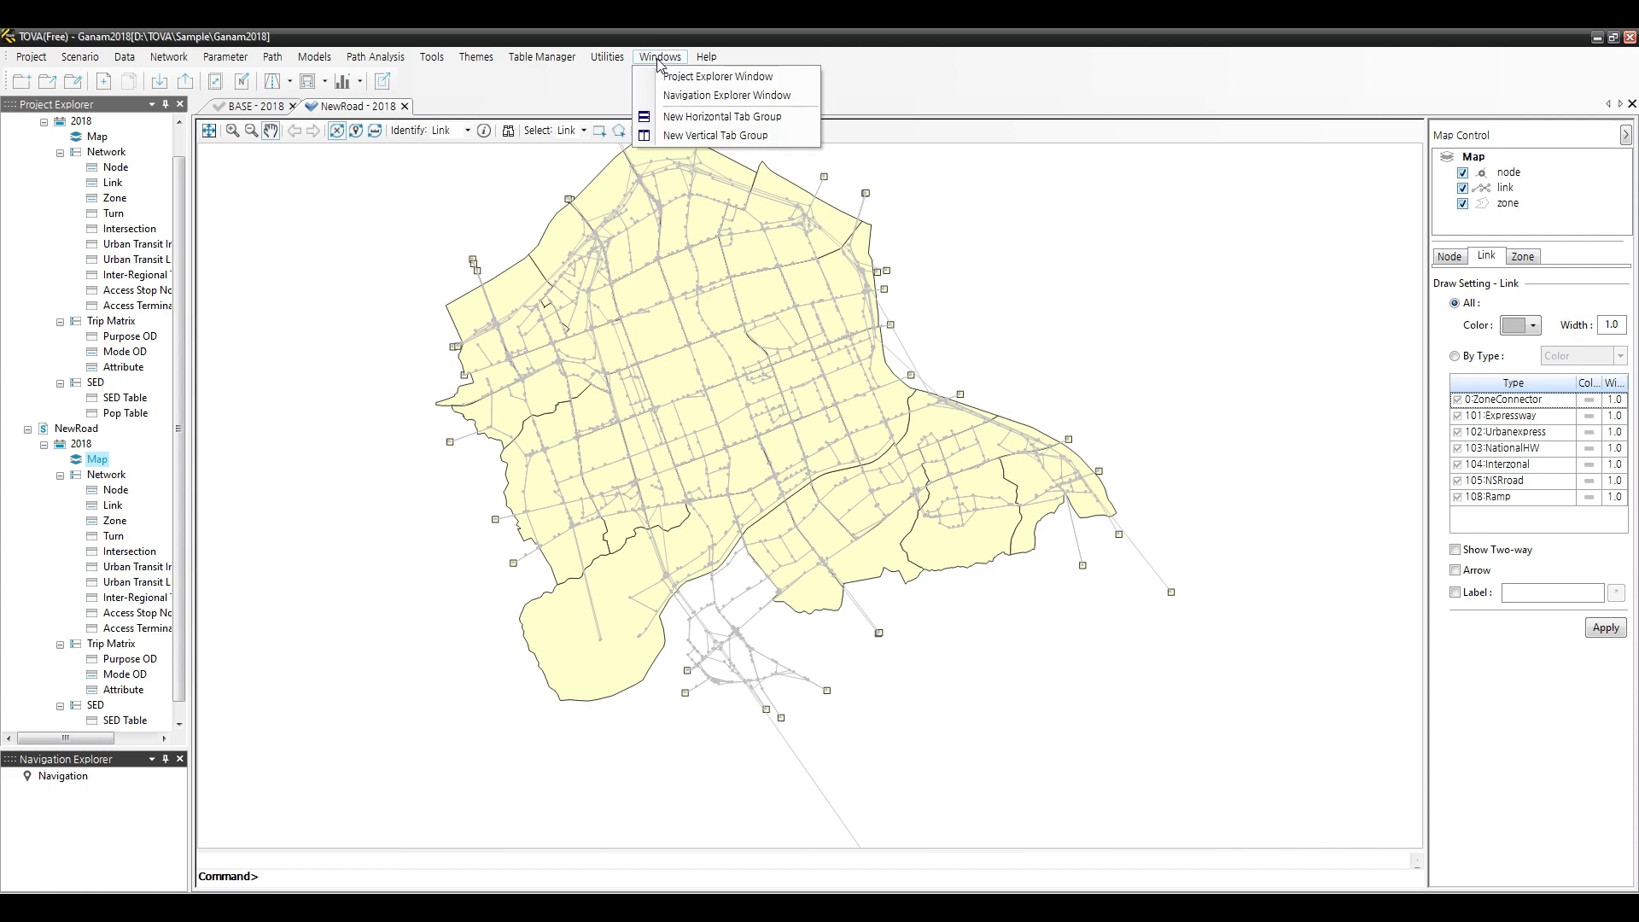
{"action": "left_click", "coordinate": [677, 136]}
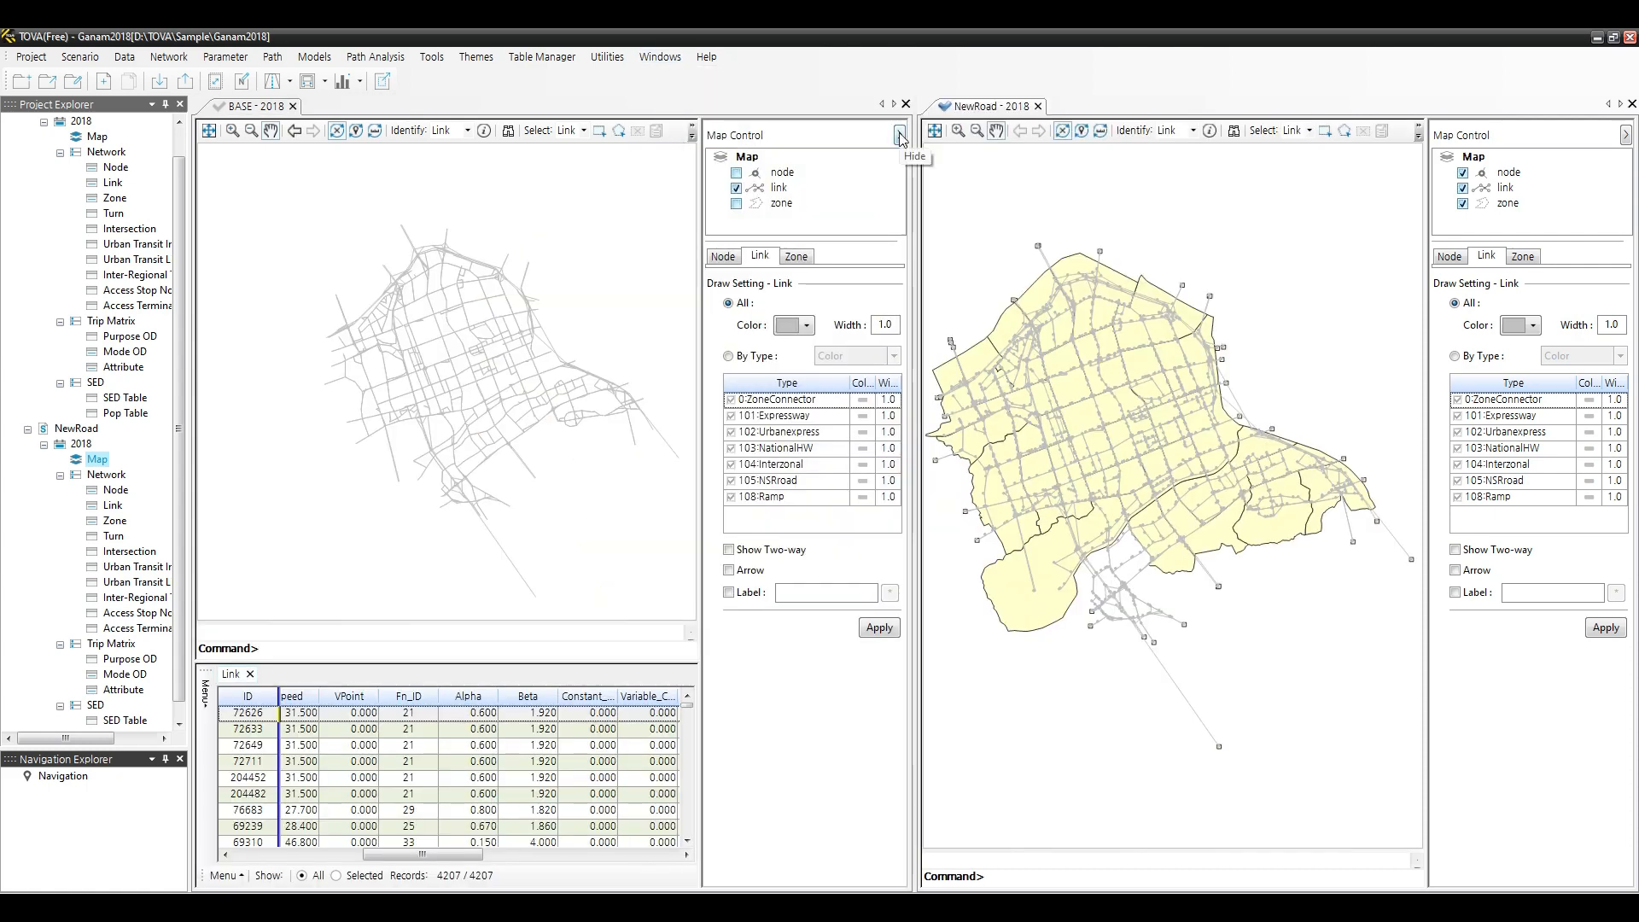
Hide the NewRoad zones, show the BASE nodes, and enlarge both maps by hiding their map controls and closing the Link table.
{"action": "left_click", "coordinate": [1464, 205]}
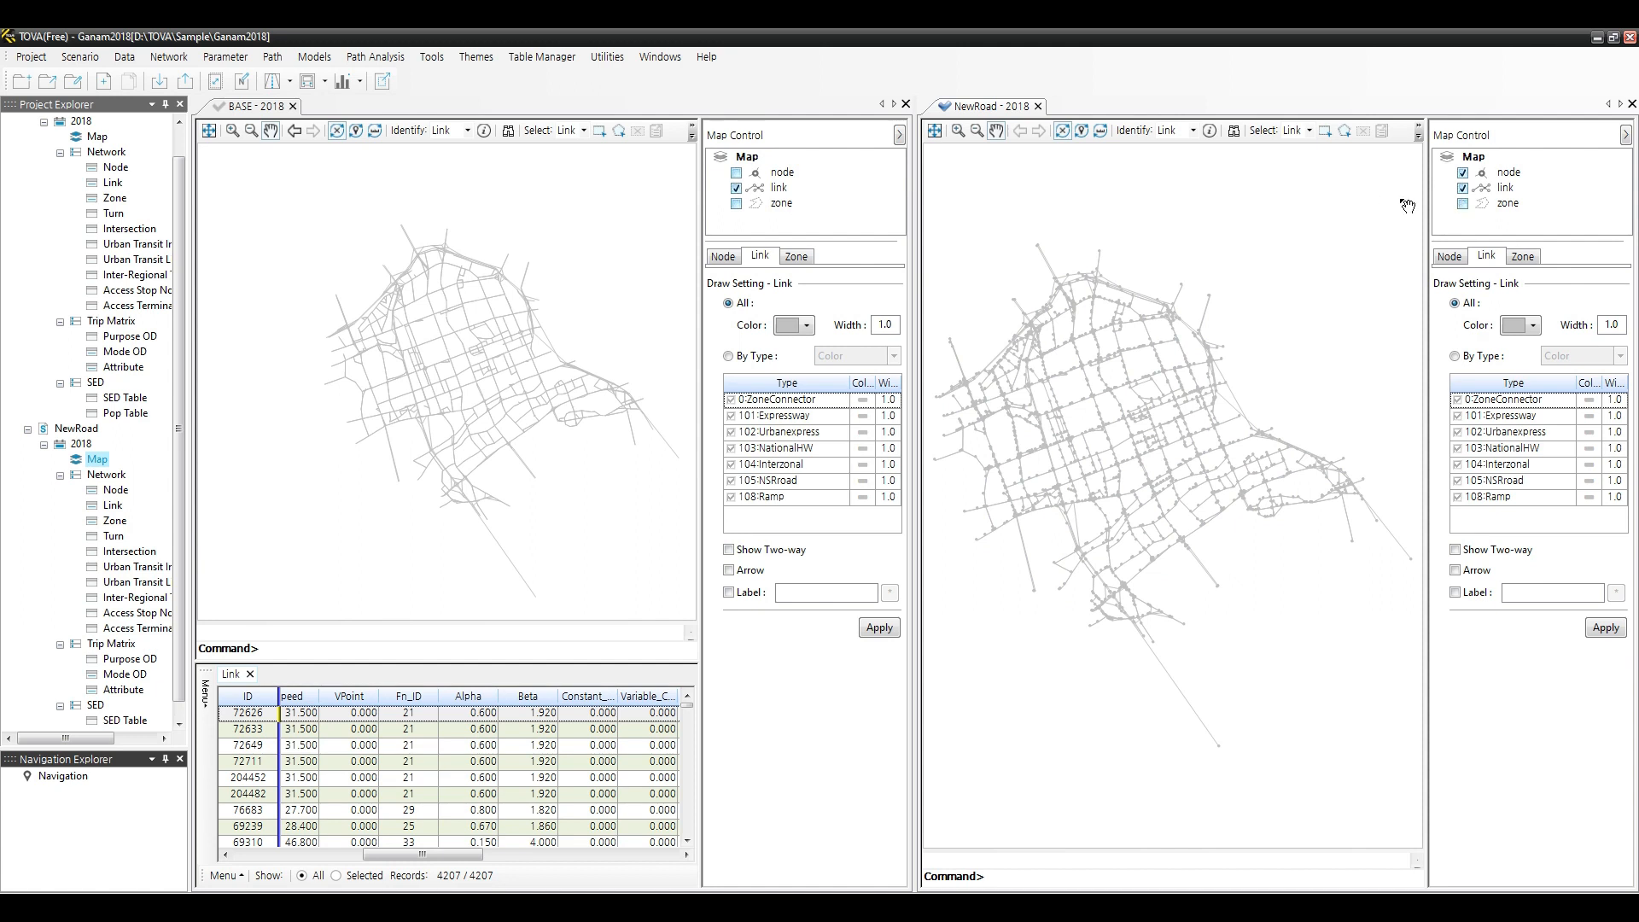
{"action": "left_click", "coordinate": [736, 172]}
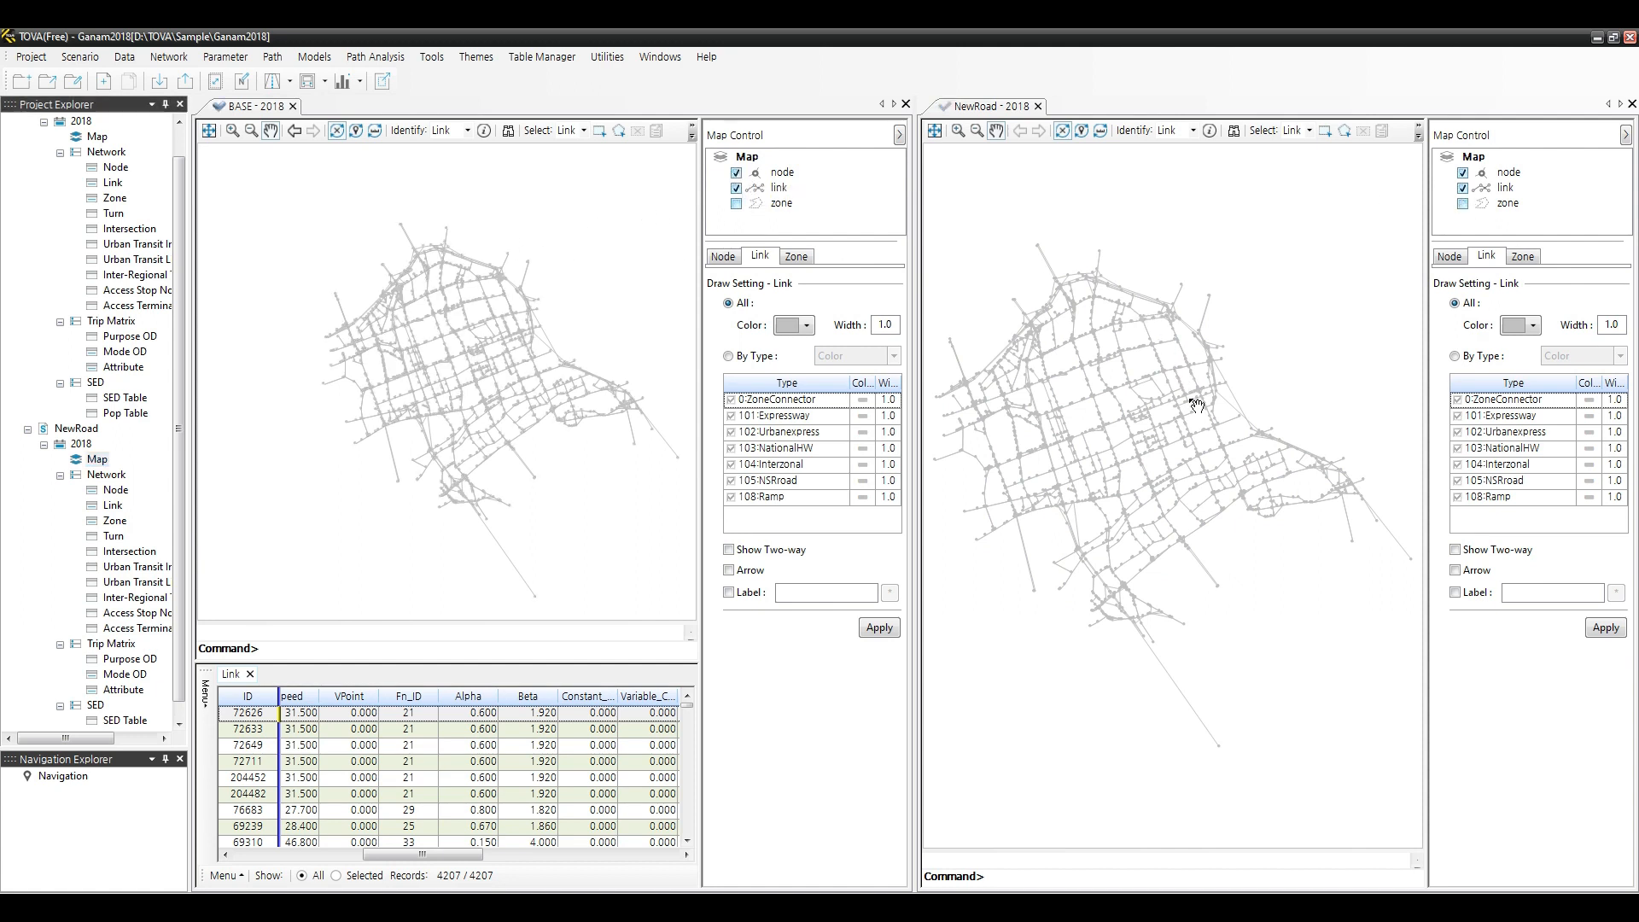
{"action": "left_click", "coordinate": [900, 136]}
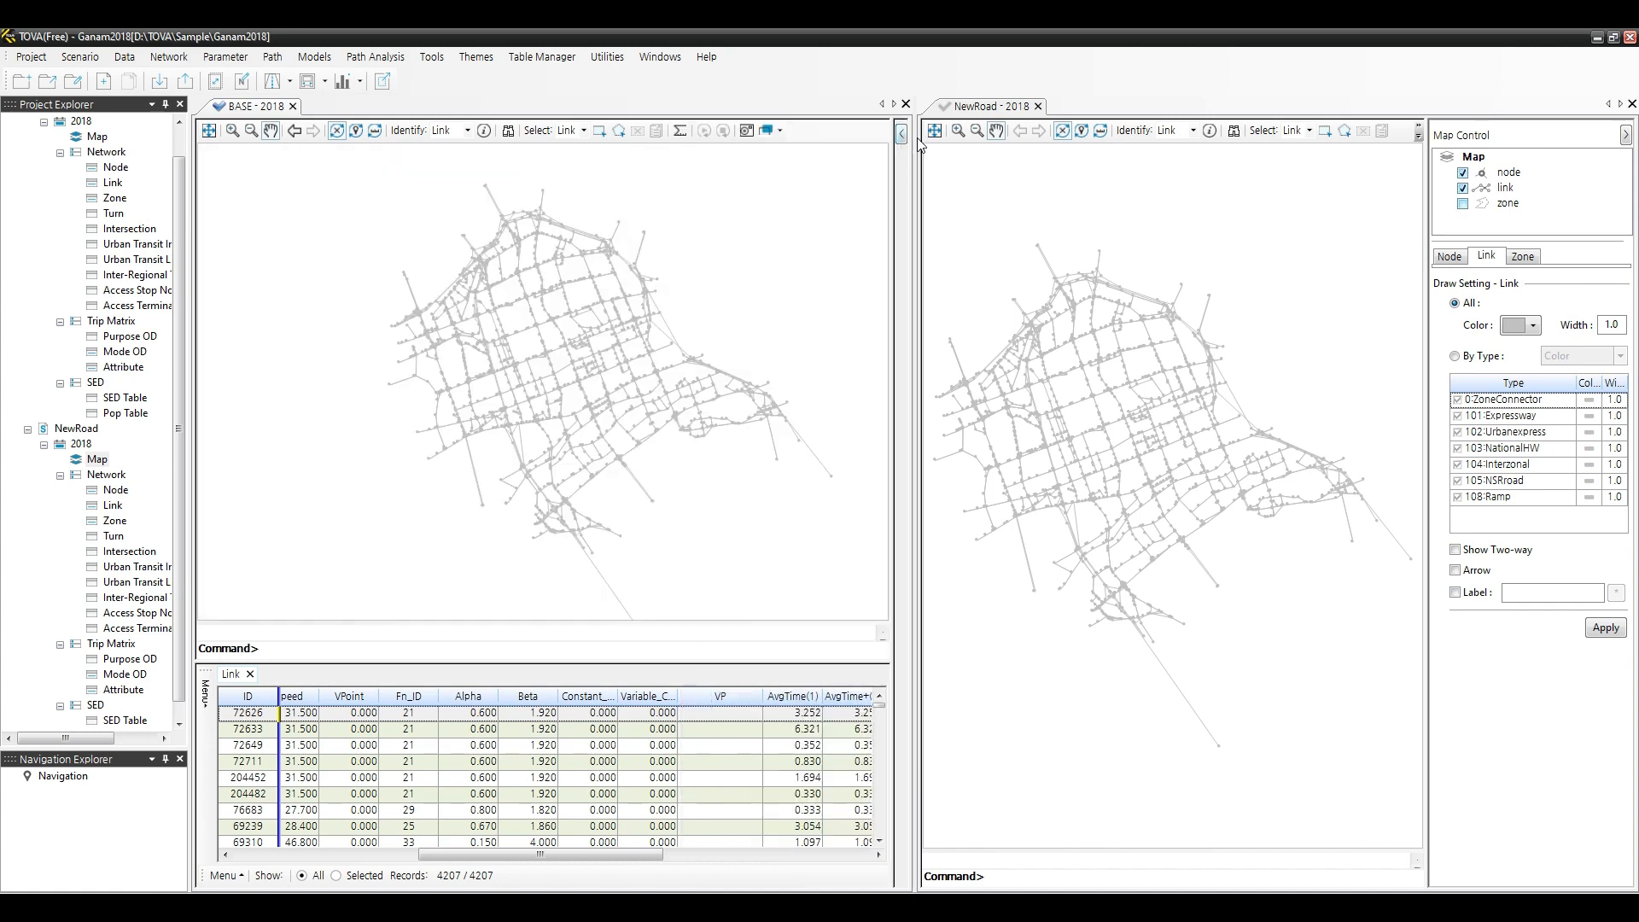
{"action": "left_click", "coordinate": [1625, 135]}
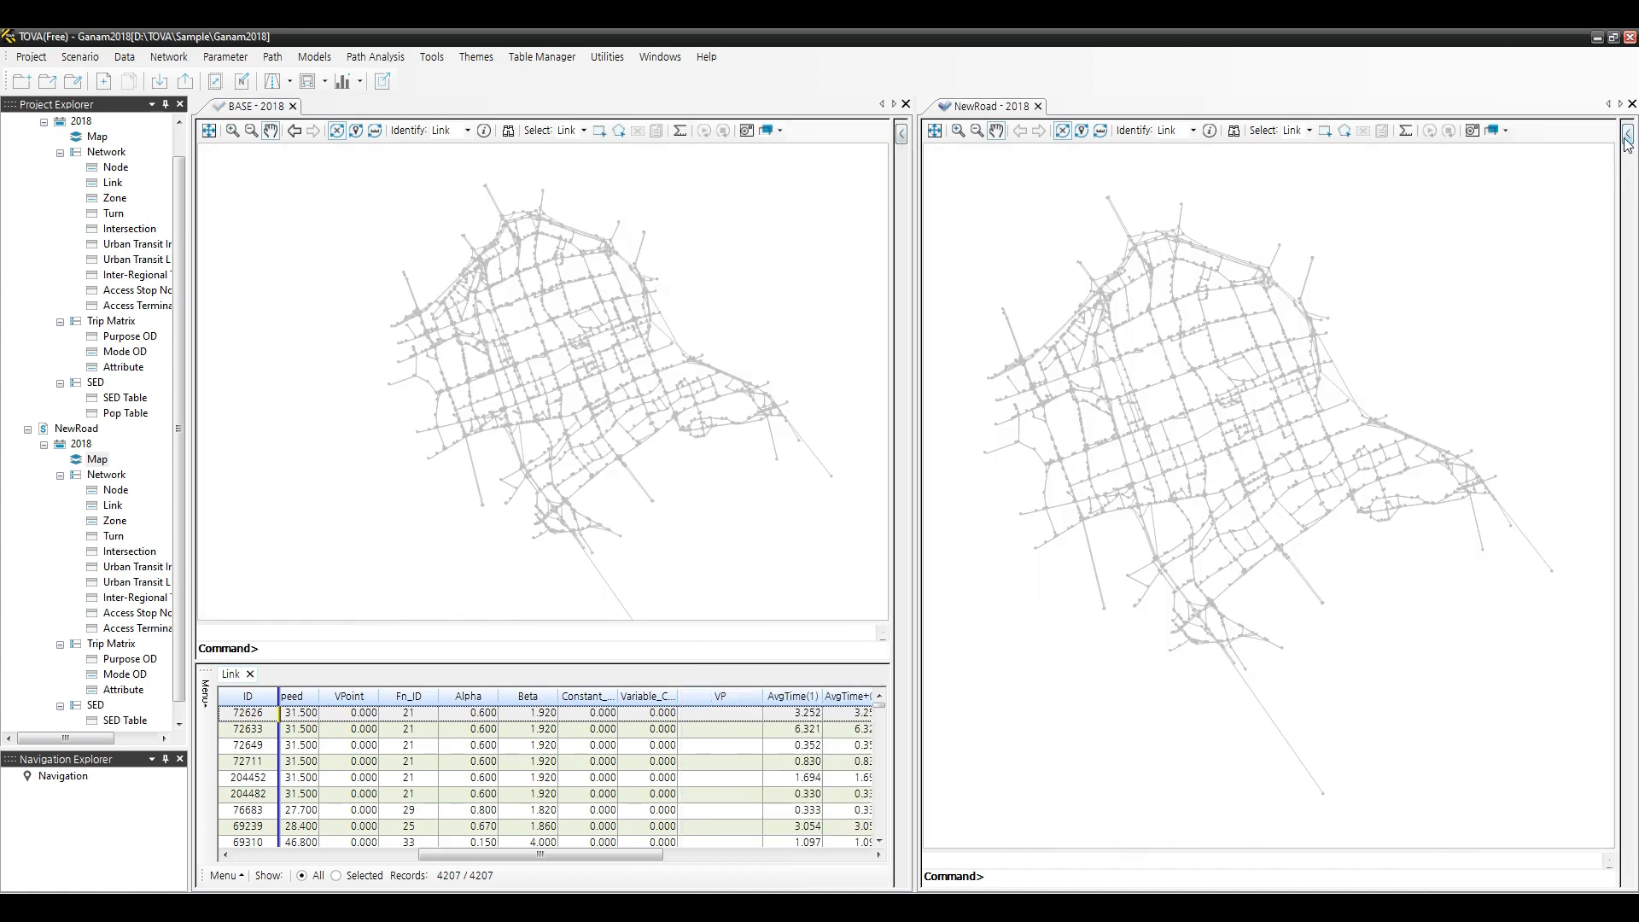
{"action": "left_click", "coordinate": [250, 675]}
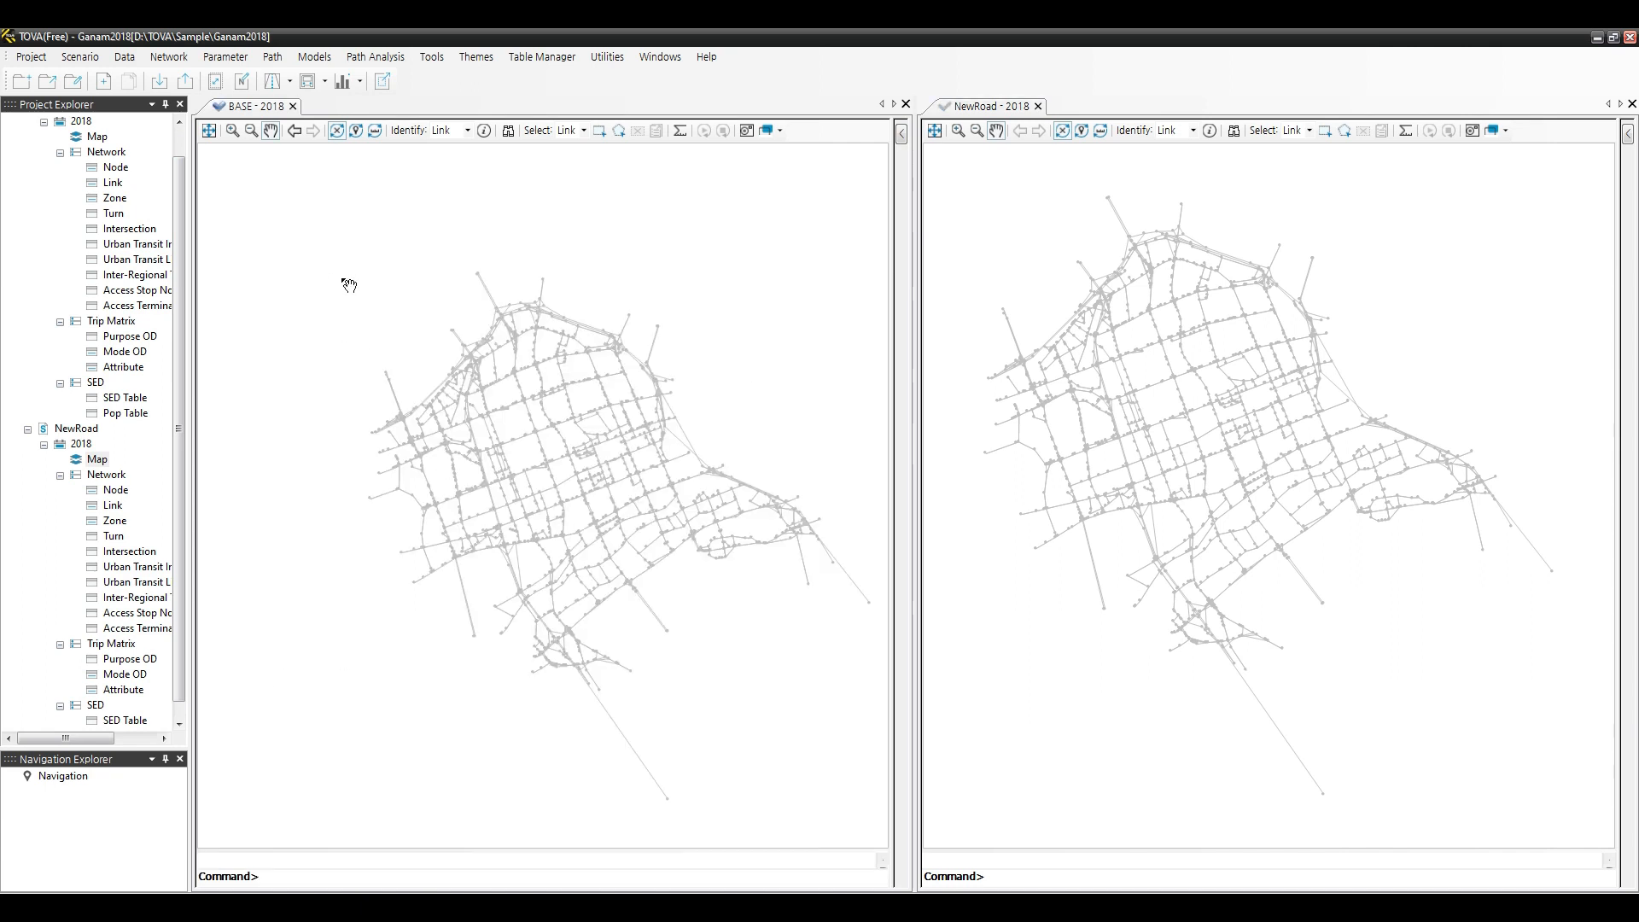
Synchronize the BASE and NewRoad map views and test that they pan and zoom together.
{"action": "left_click", "coordinate": [376, 133]}
{"action": "left_click", "coordinate": [1100, 131]}
{"action": "left_click_drag", "start_coordinate": [593, 454], "coordinate": [559, 500]}
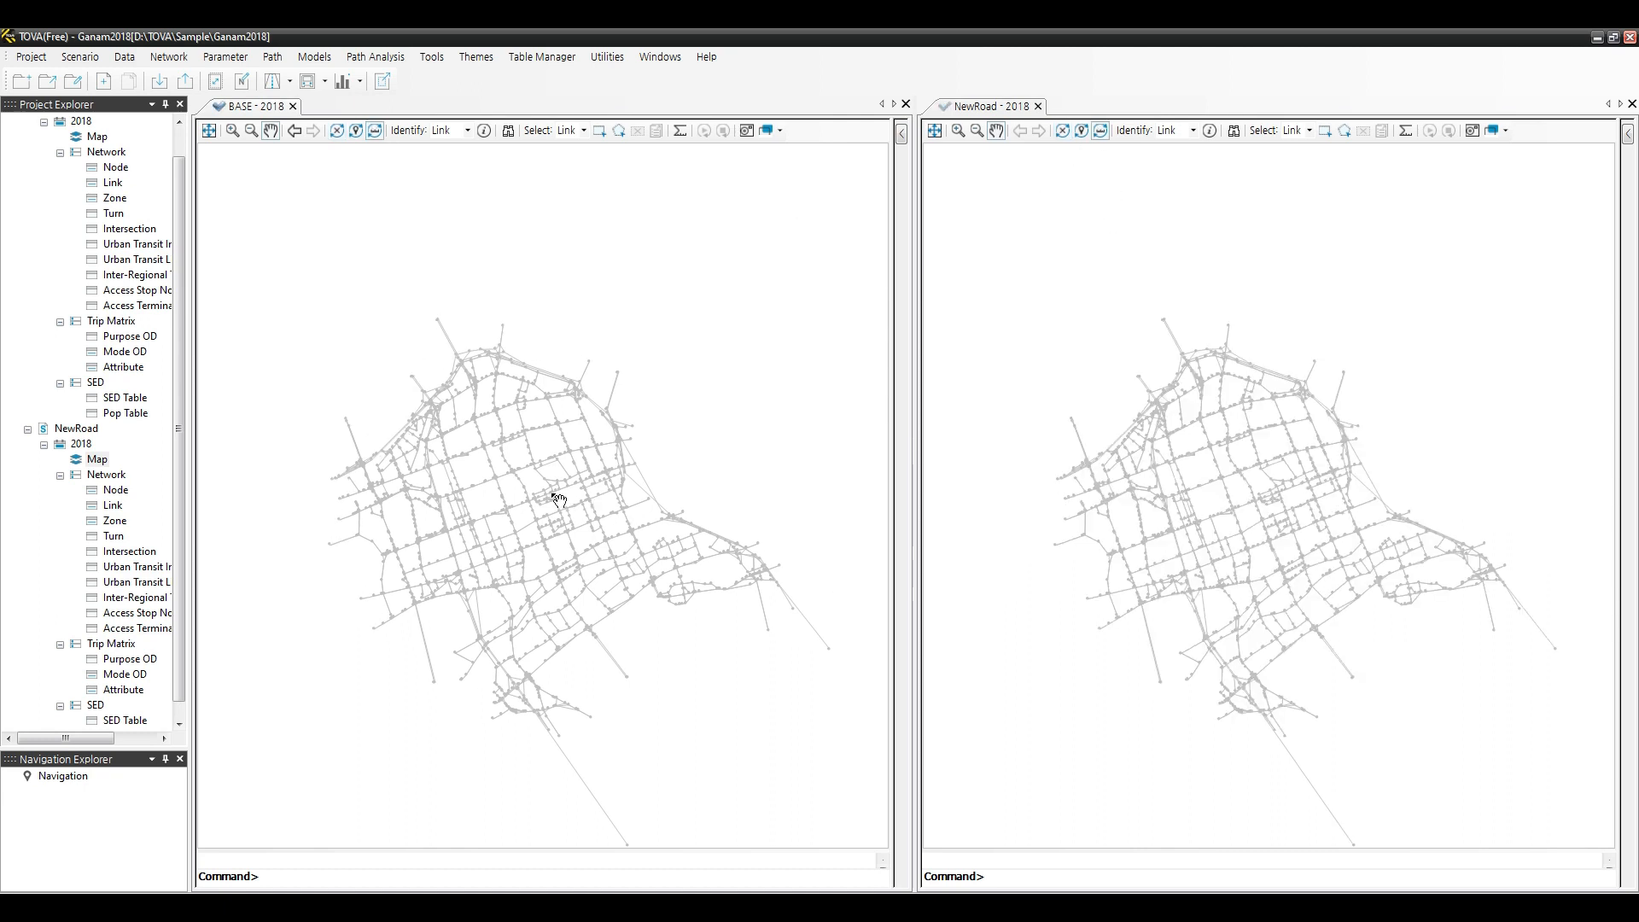
{"action": "scroll", "coordinate": [319, 307], "scroll_direction": "up", "scroll_amount": 2}
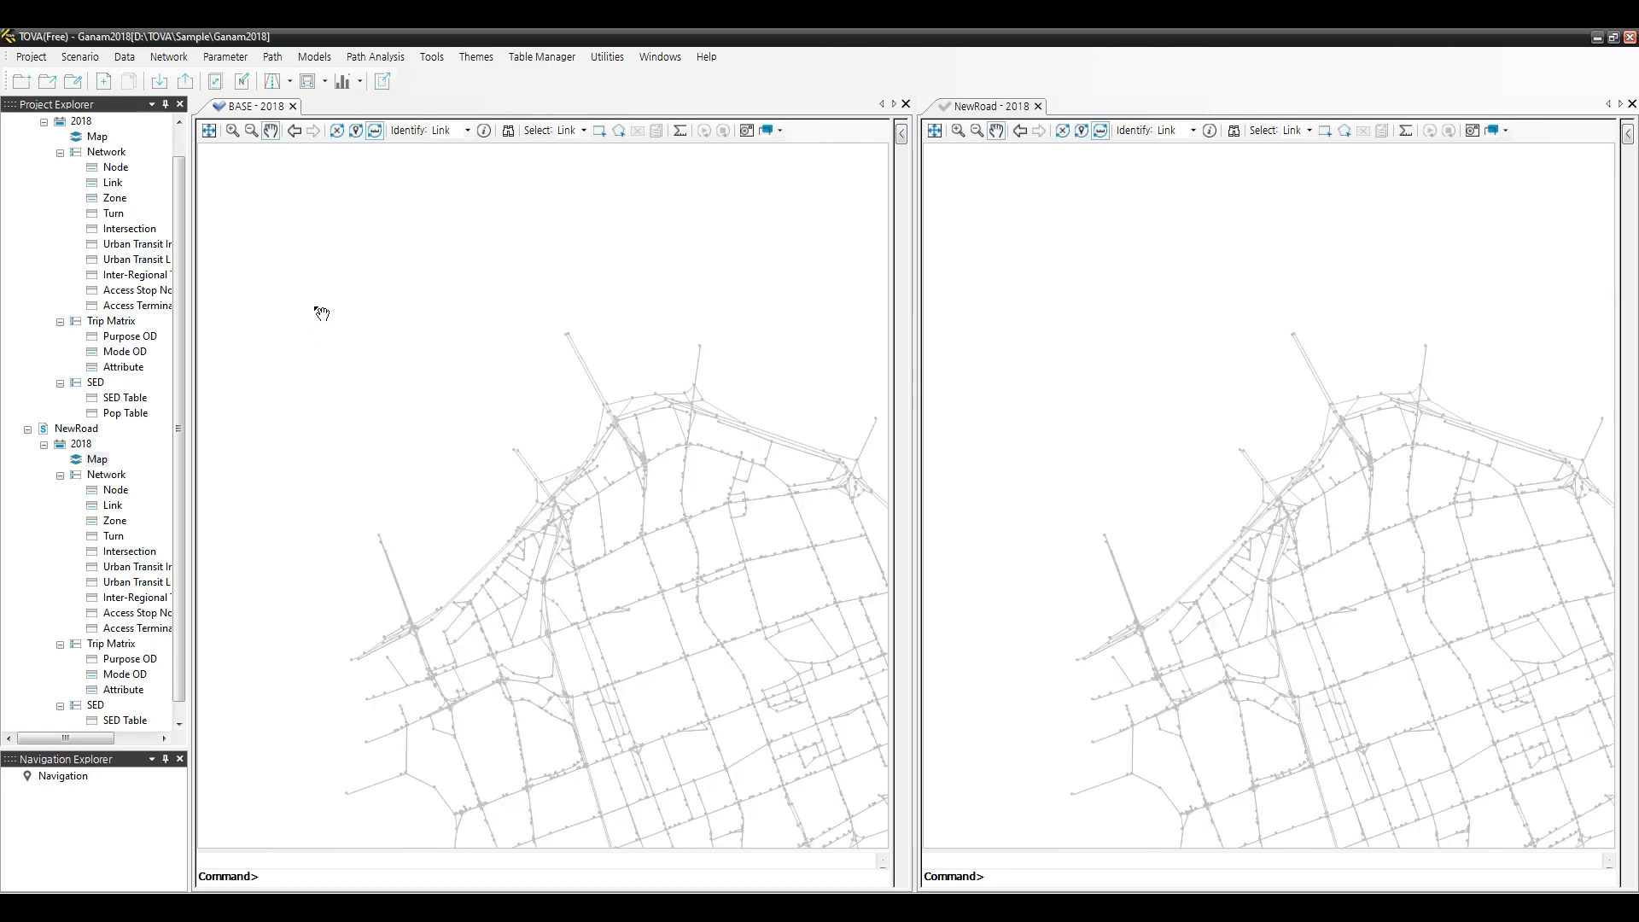
{"action": "left_click_drag", "start_coordinate": [637, 595], "coordinate": [504, 424]}
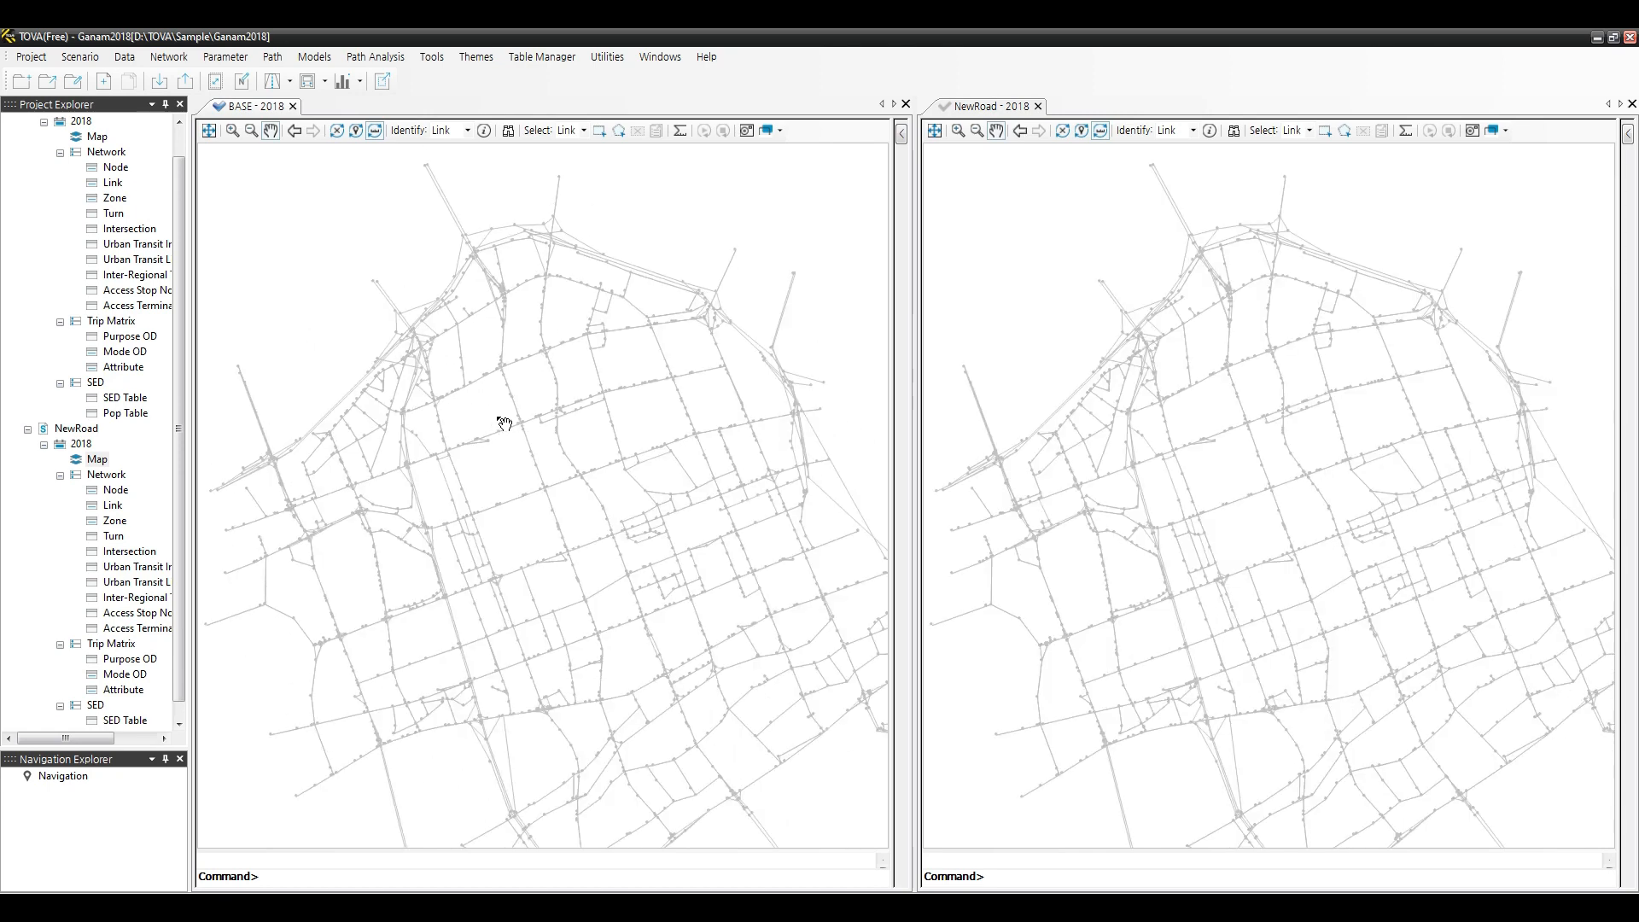
Draw the BASE map links by type using Color, and hide the map controls again.
{"action": "left_click", "coordinate": [902, 133]}
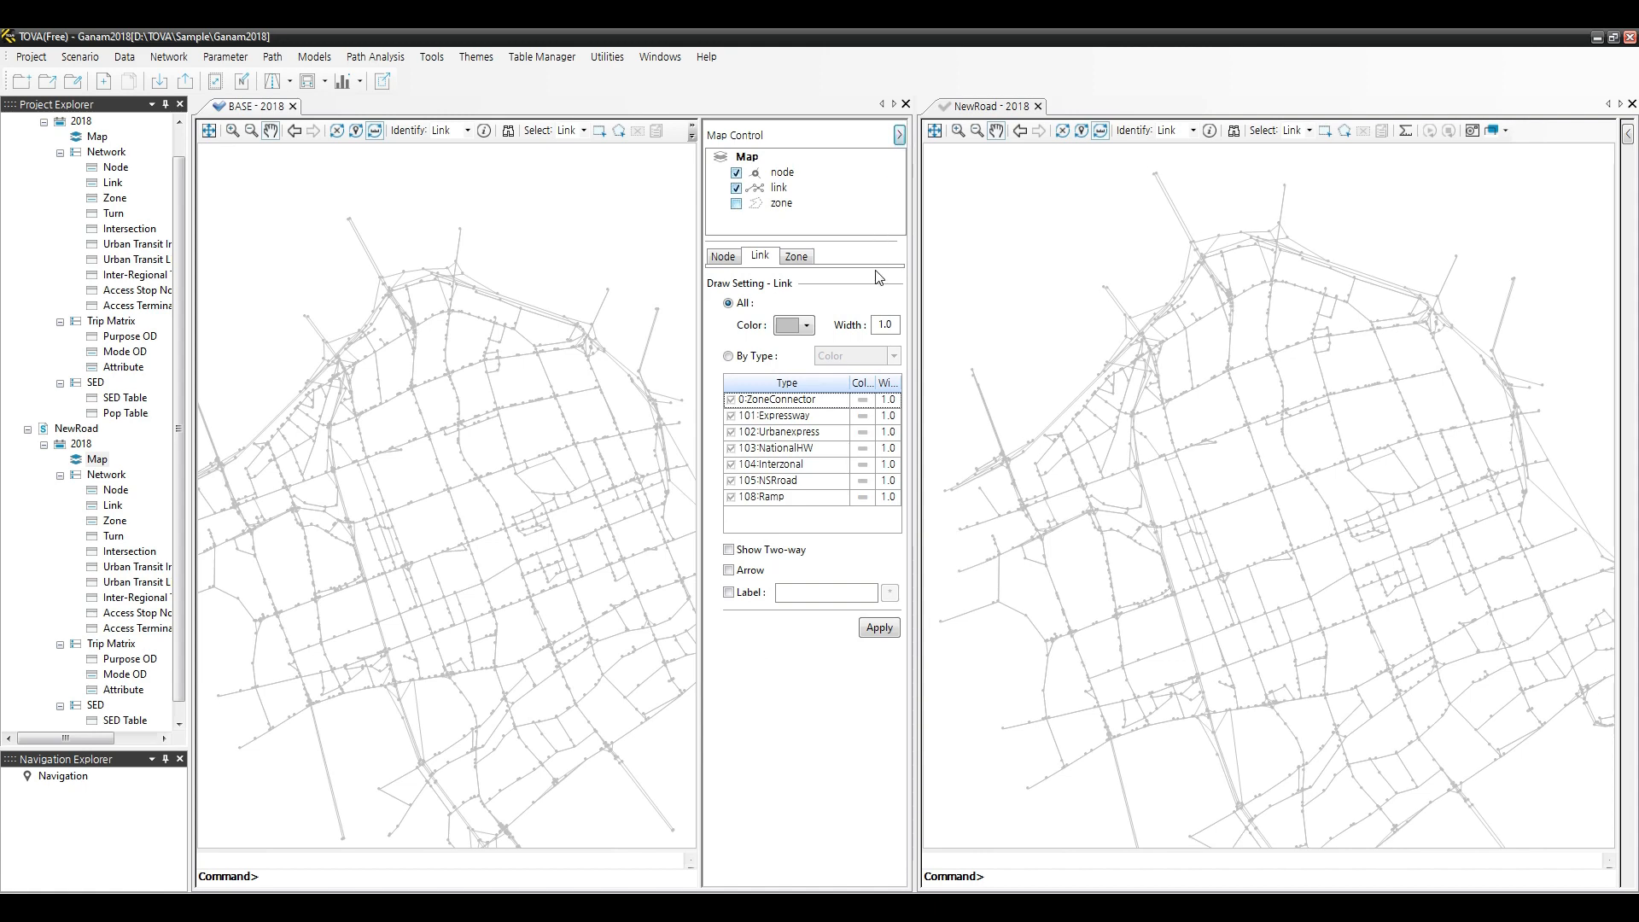
{"action": "left_click", "coordinate": [754, 359]}
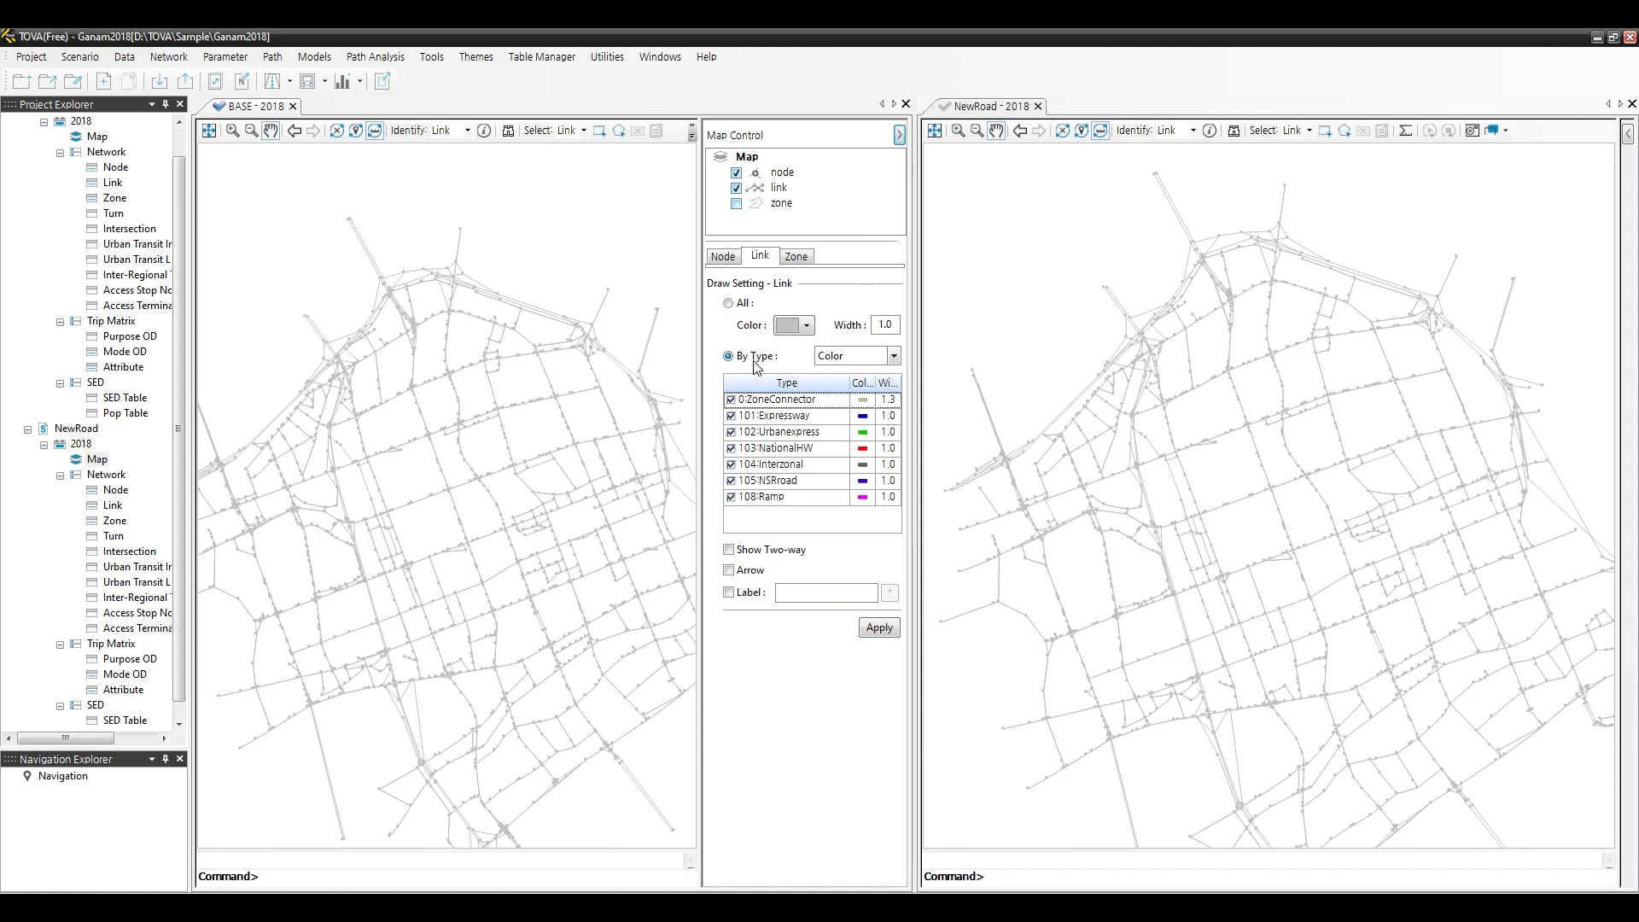
{"action": "left_click", "coordinate": [879, 627]}
{"action": "left_click", "coordinate": [899, 135]}
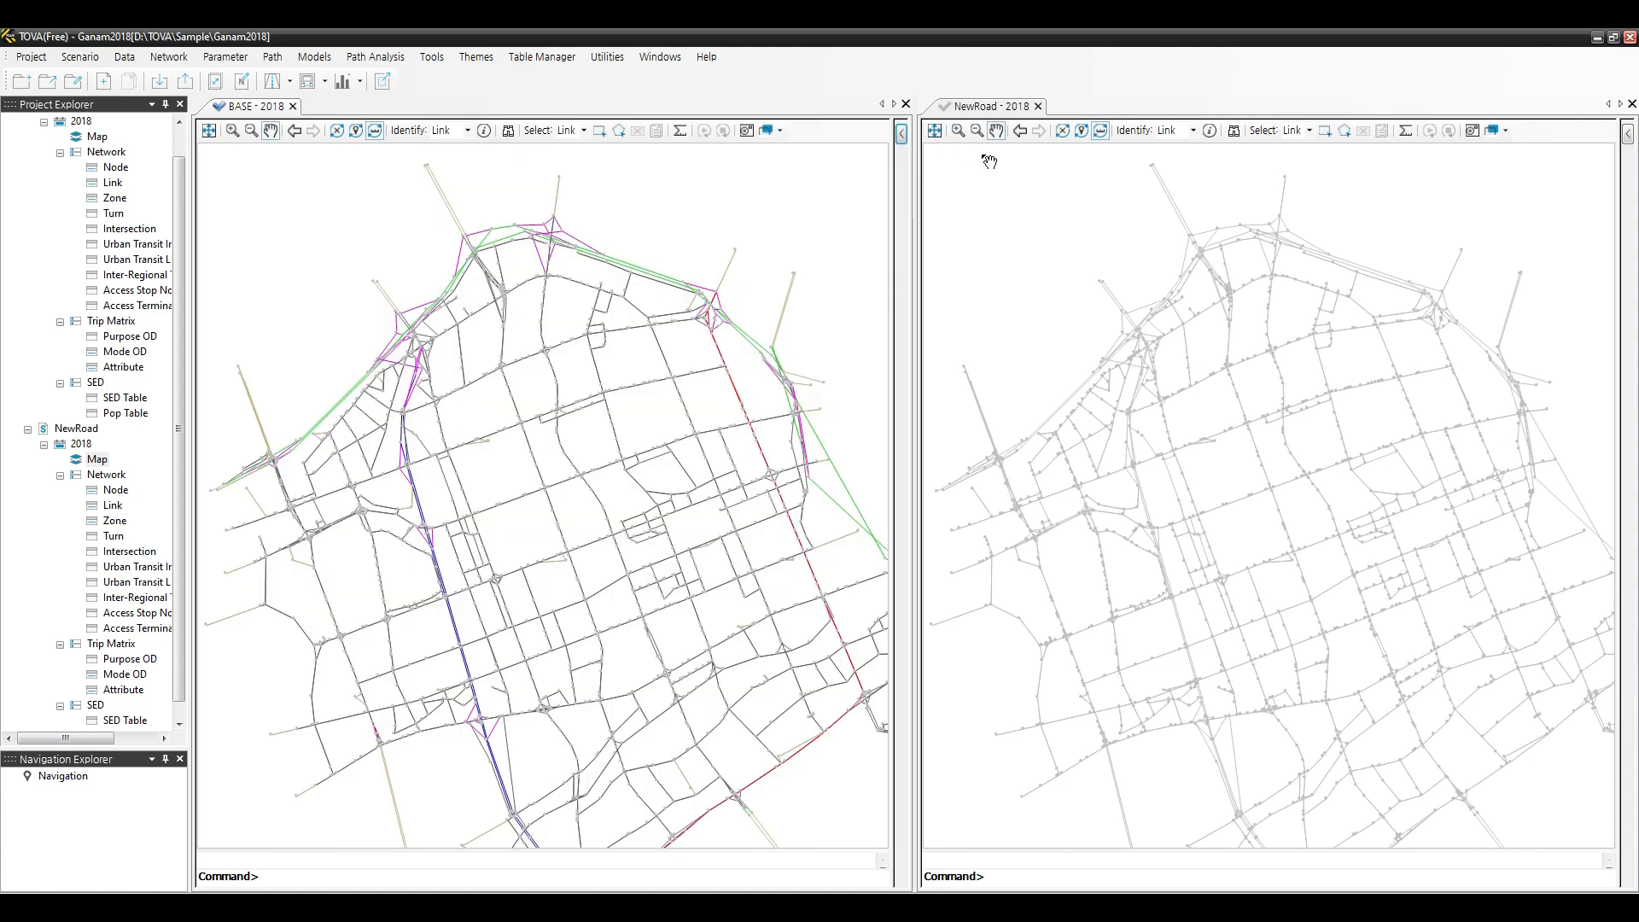
Apply the same by-type Color drawing to the NewRoad map links and collapse its map controls.
{"action": "left_click", "coordinate": [1628, 134]}
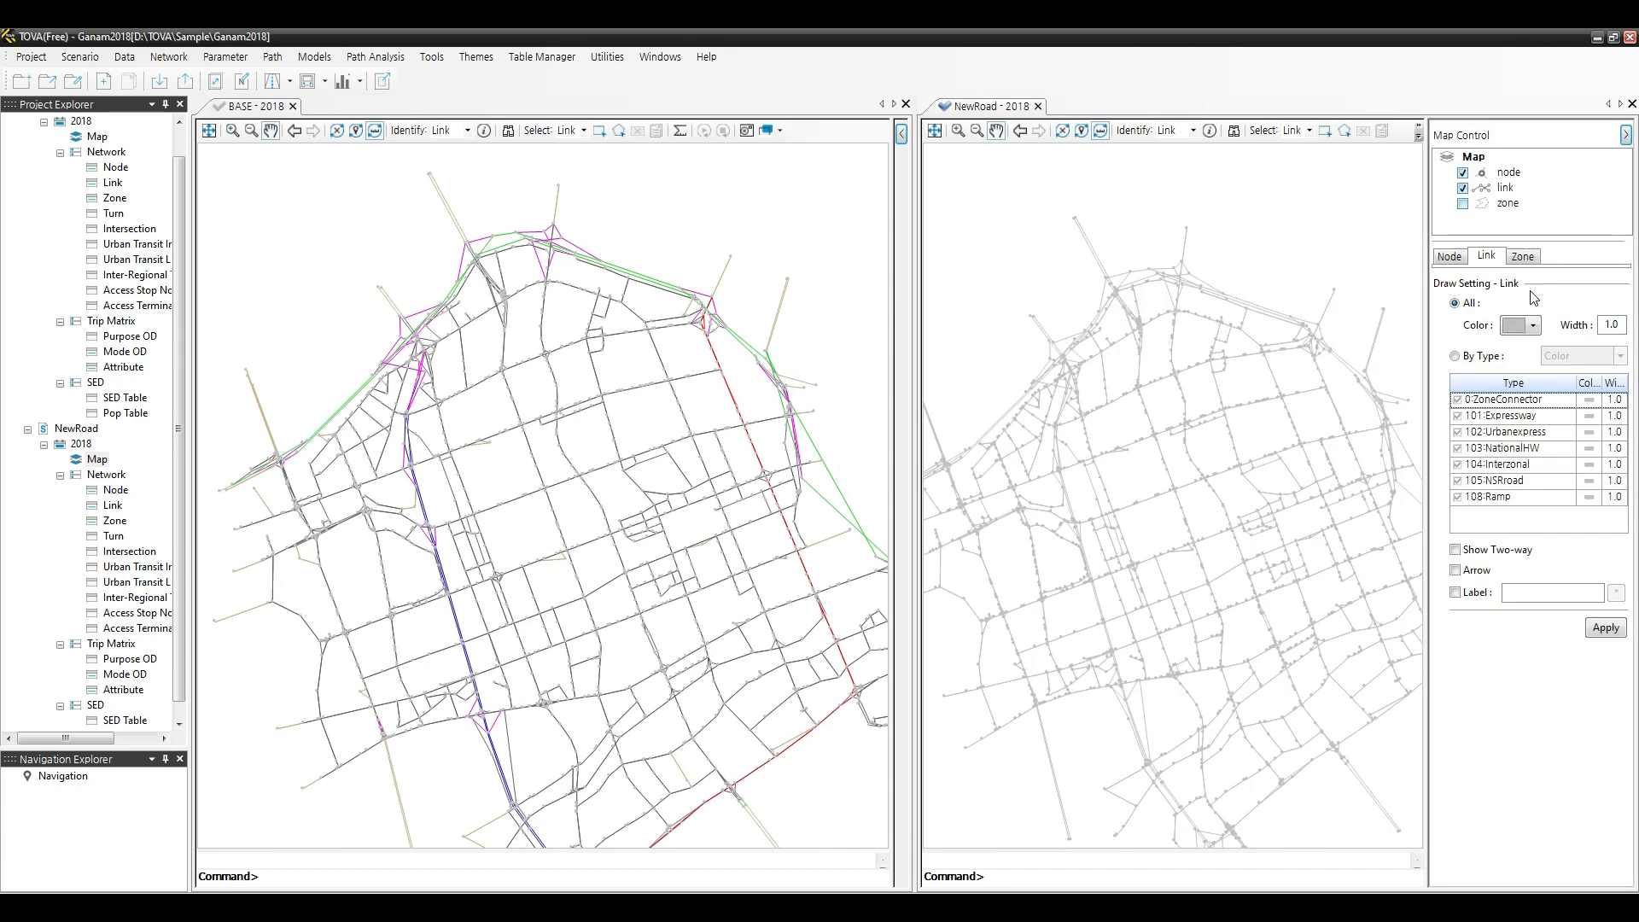
{"action": "left_click", "coordinate": [1491, 358]}
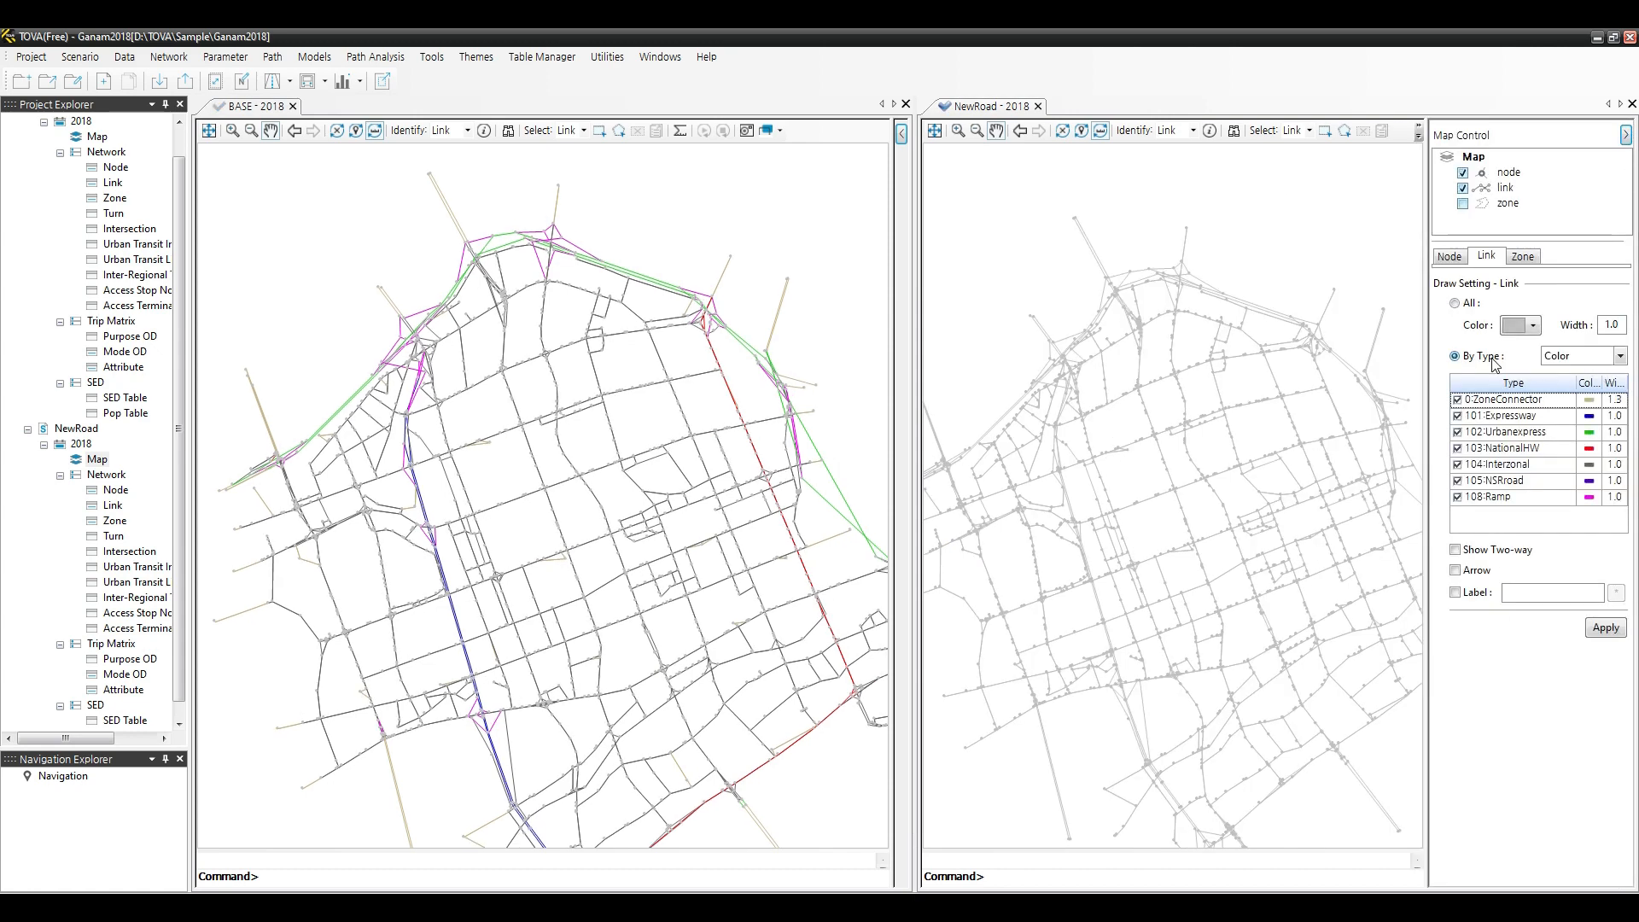
{"action": "left_click", "coordinate": [1606, 629]}
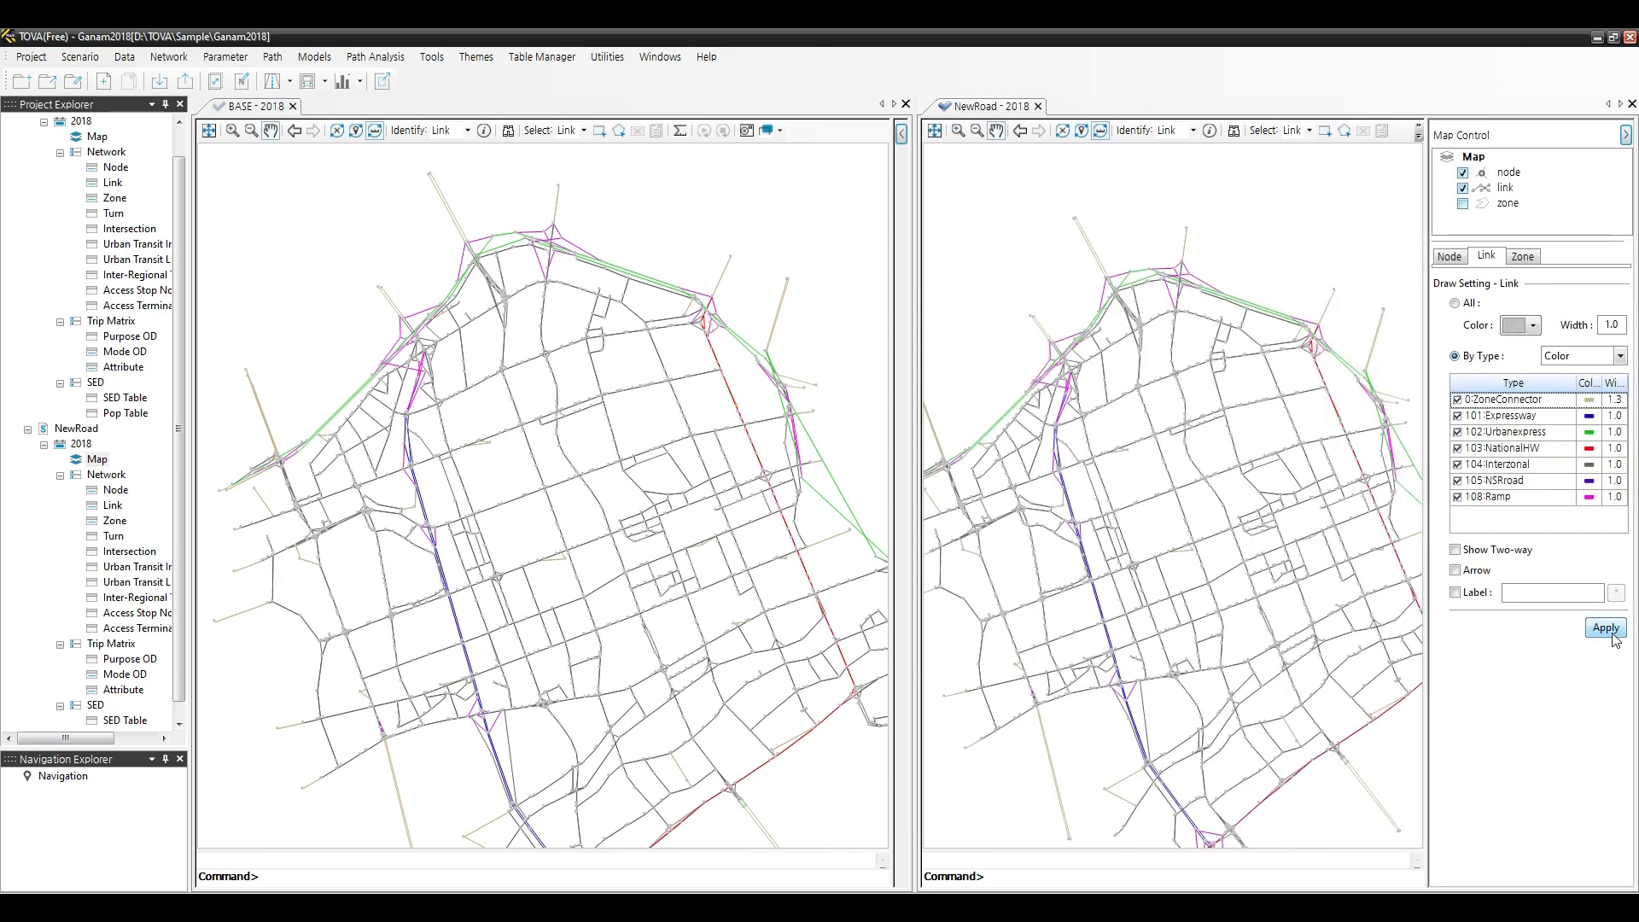
{"action": "left_click", "coordinate": [1626, 134]}
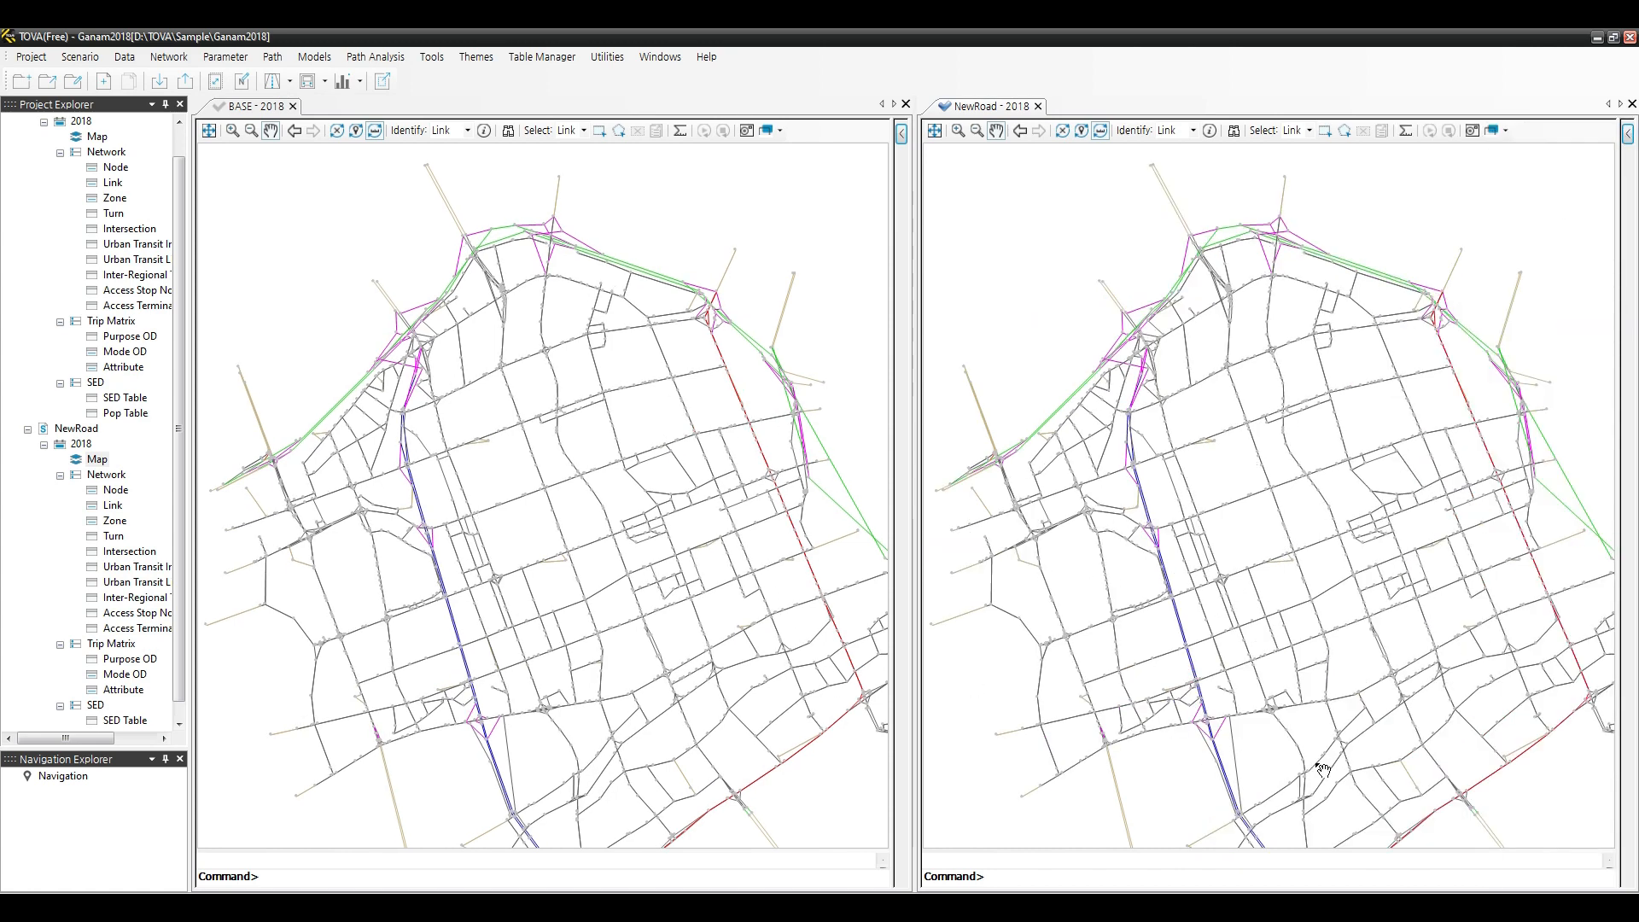
Start adding a two-way link in the NewRoad network and place its start node just west of the urban expressway bend on the eastern side.
{"action": "scroll", "coordinate": [1280, 629], "scroll_direction": "up", "scroll_amount": 2}
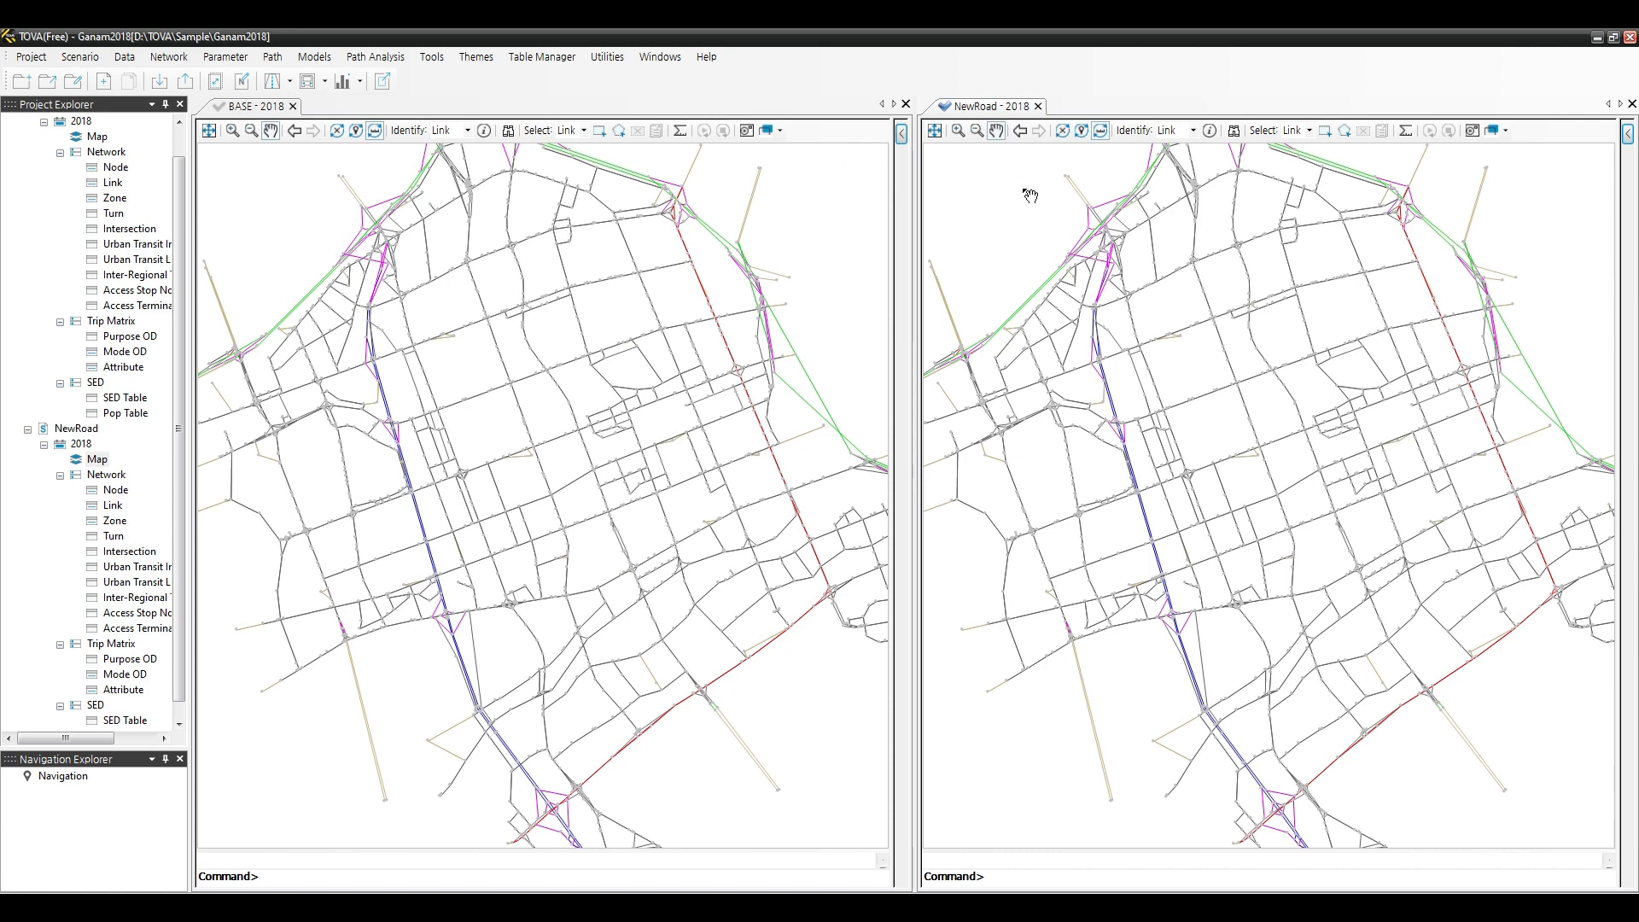
{"action": "left_click", "coordinate": [179, 59]}
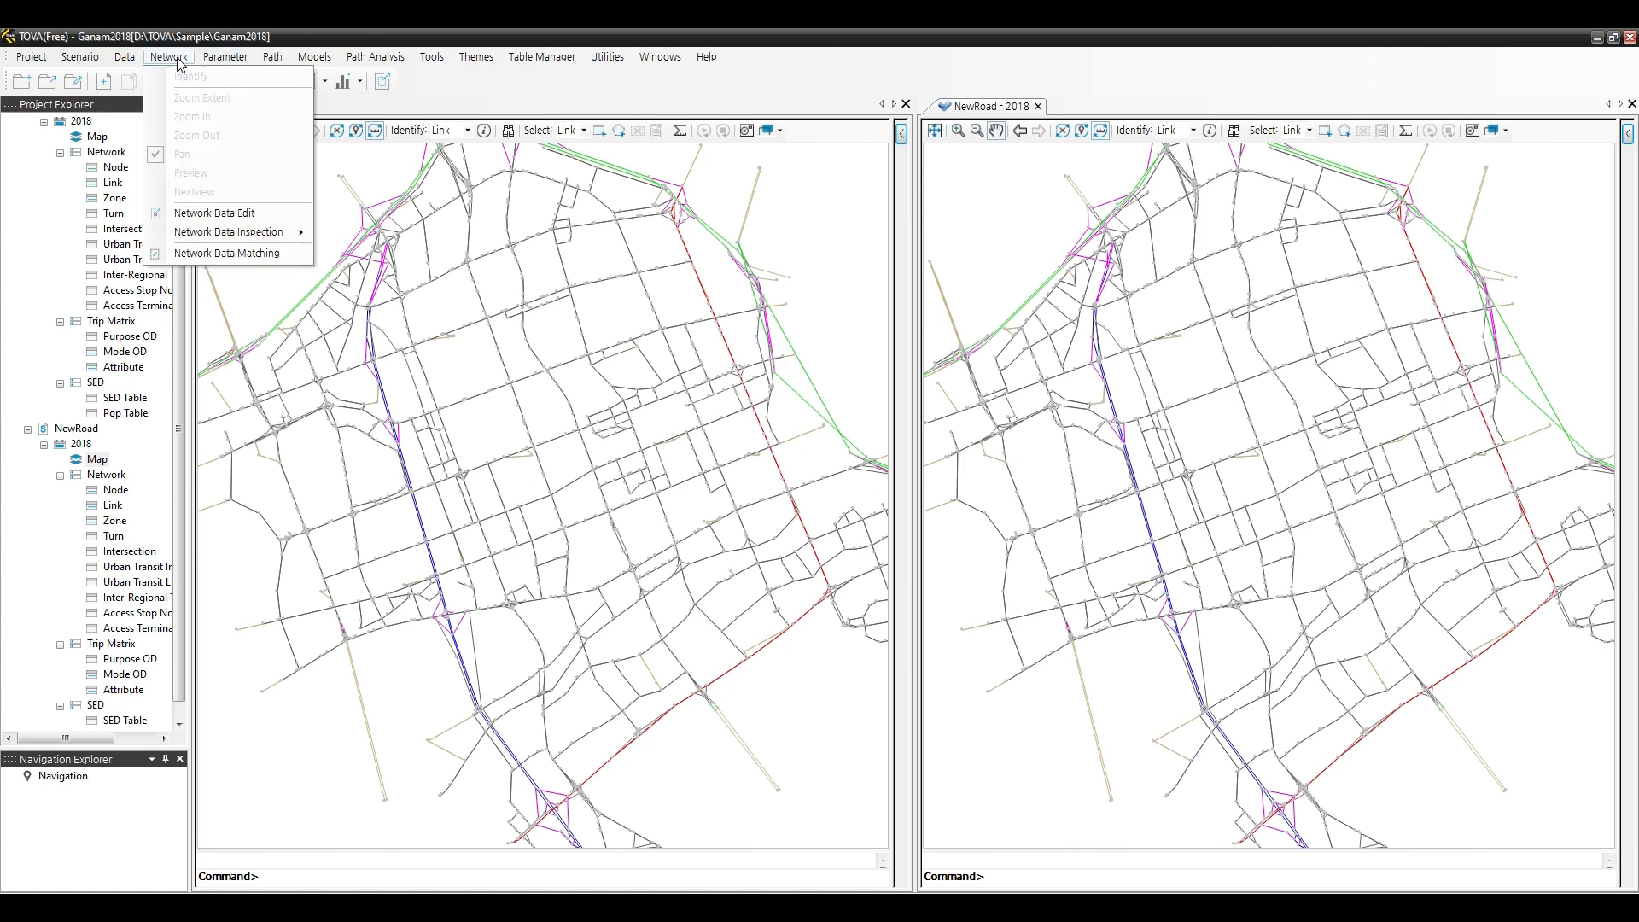
{"action": "left_click", "coordinate": [214, 213]}
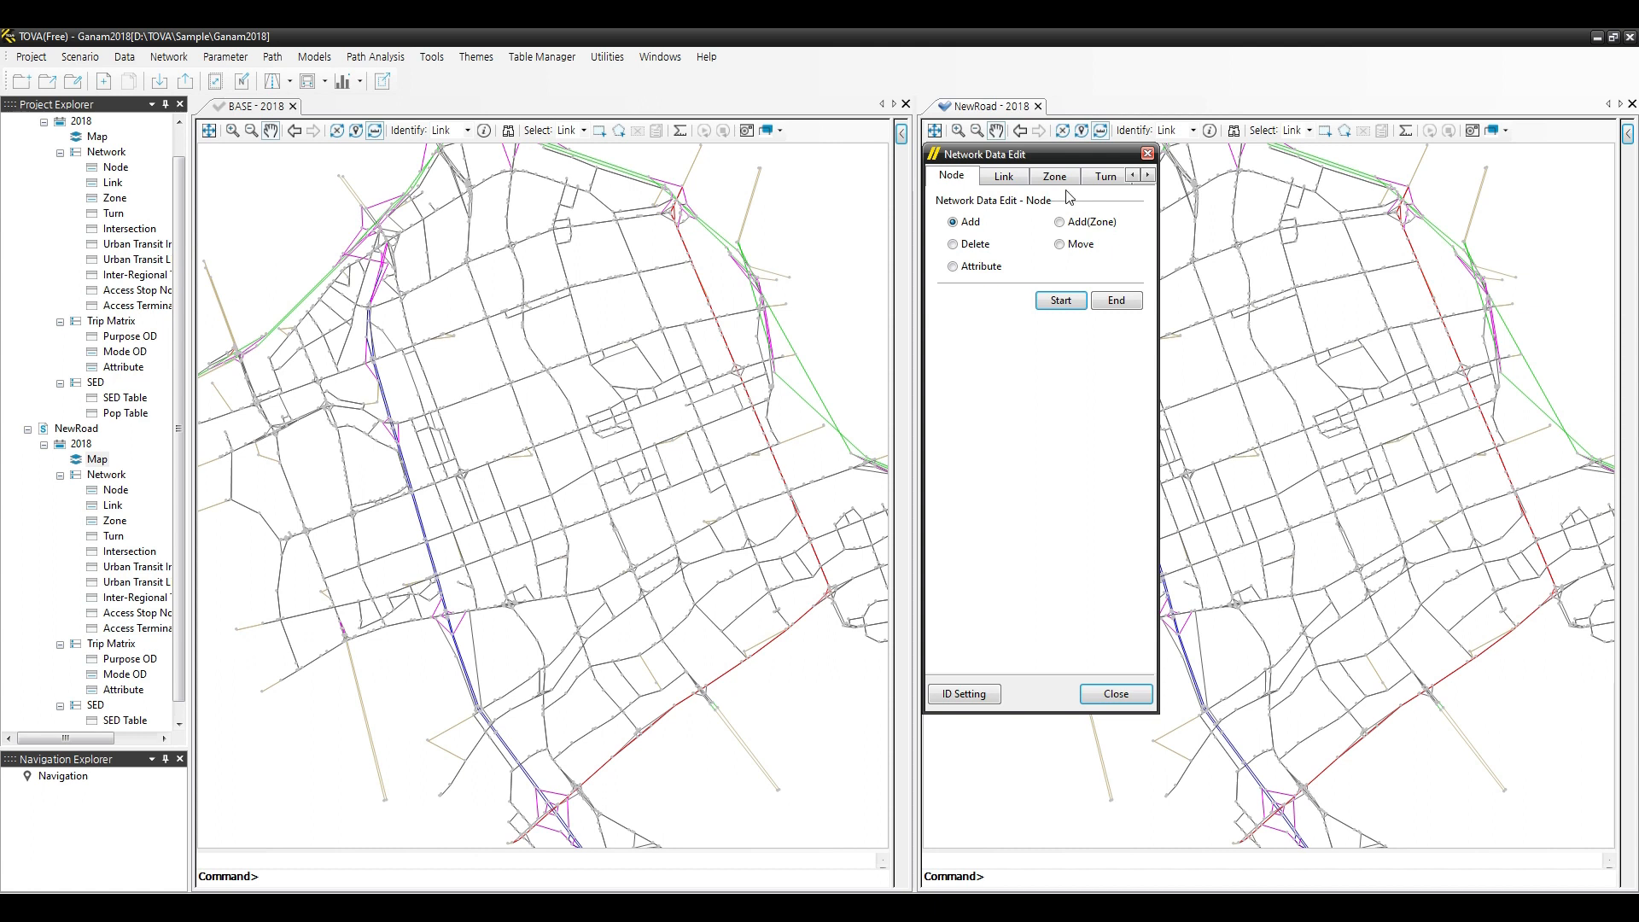
{"action": "left_click", "coordinate": [1009, 184]}
{"action": "left_click", "coordinate": [1003, 223]}
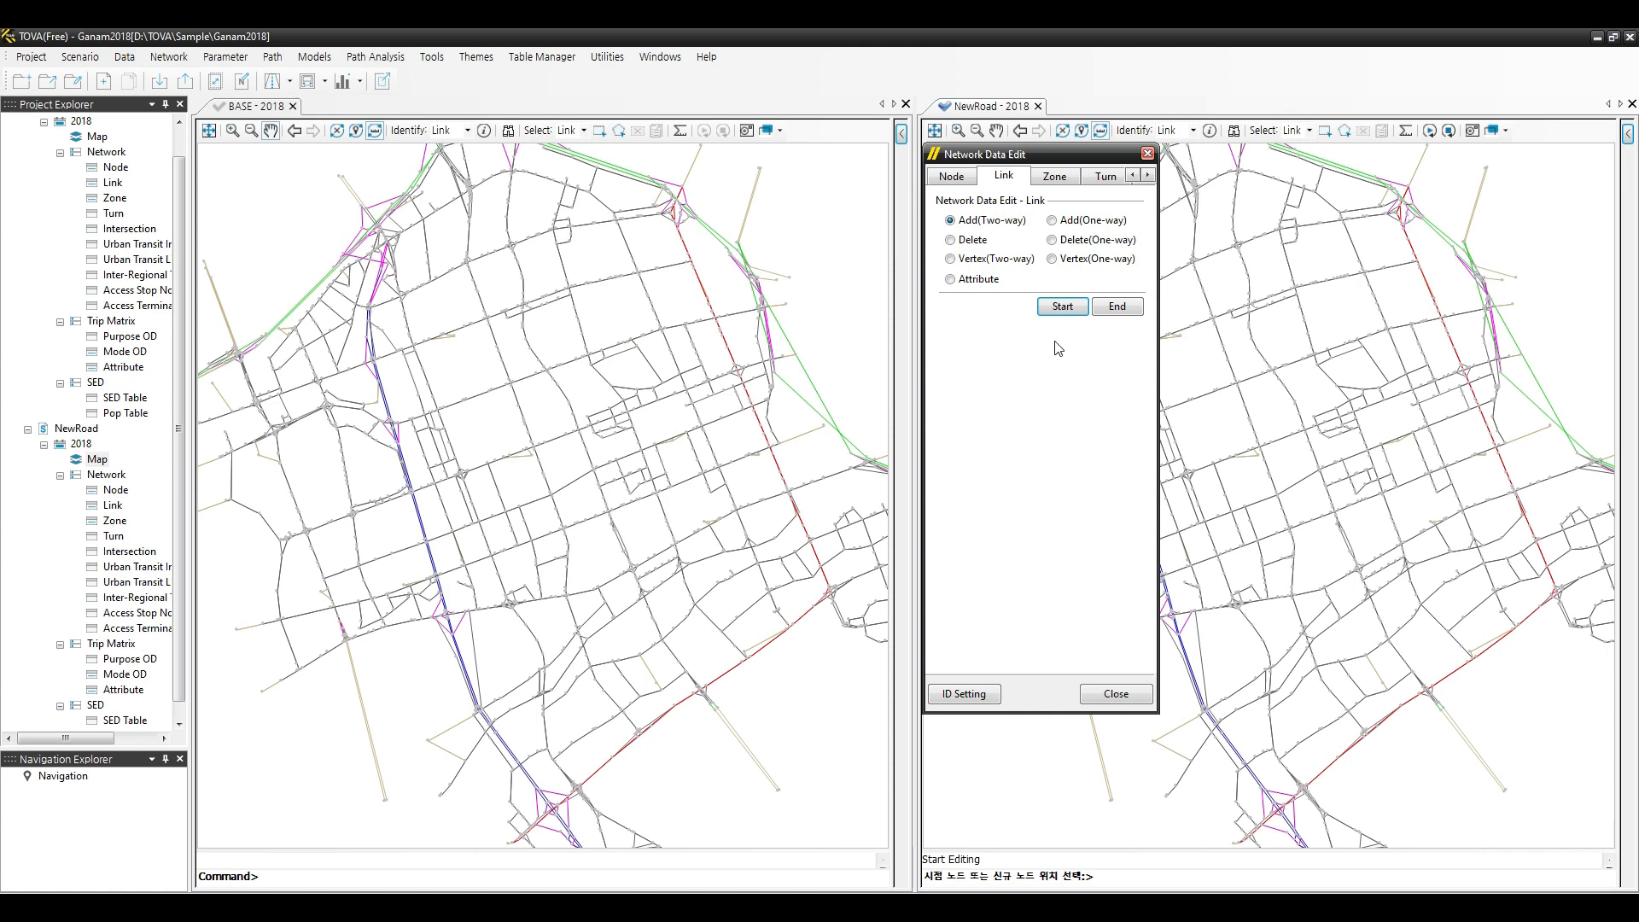
{"action": "left_click_drag", "start_coordinate": [1569, 448], "coordinate": [1391, 500]}
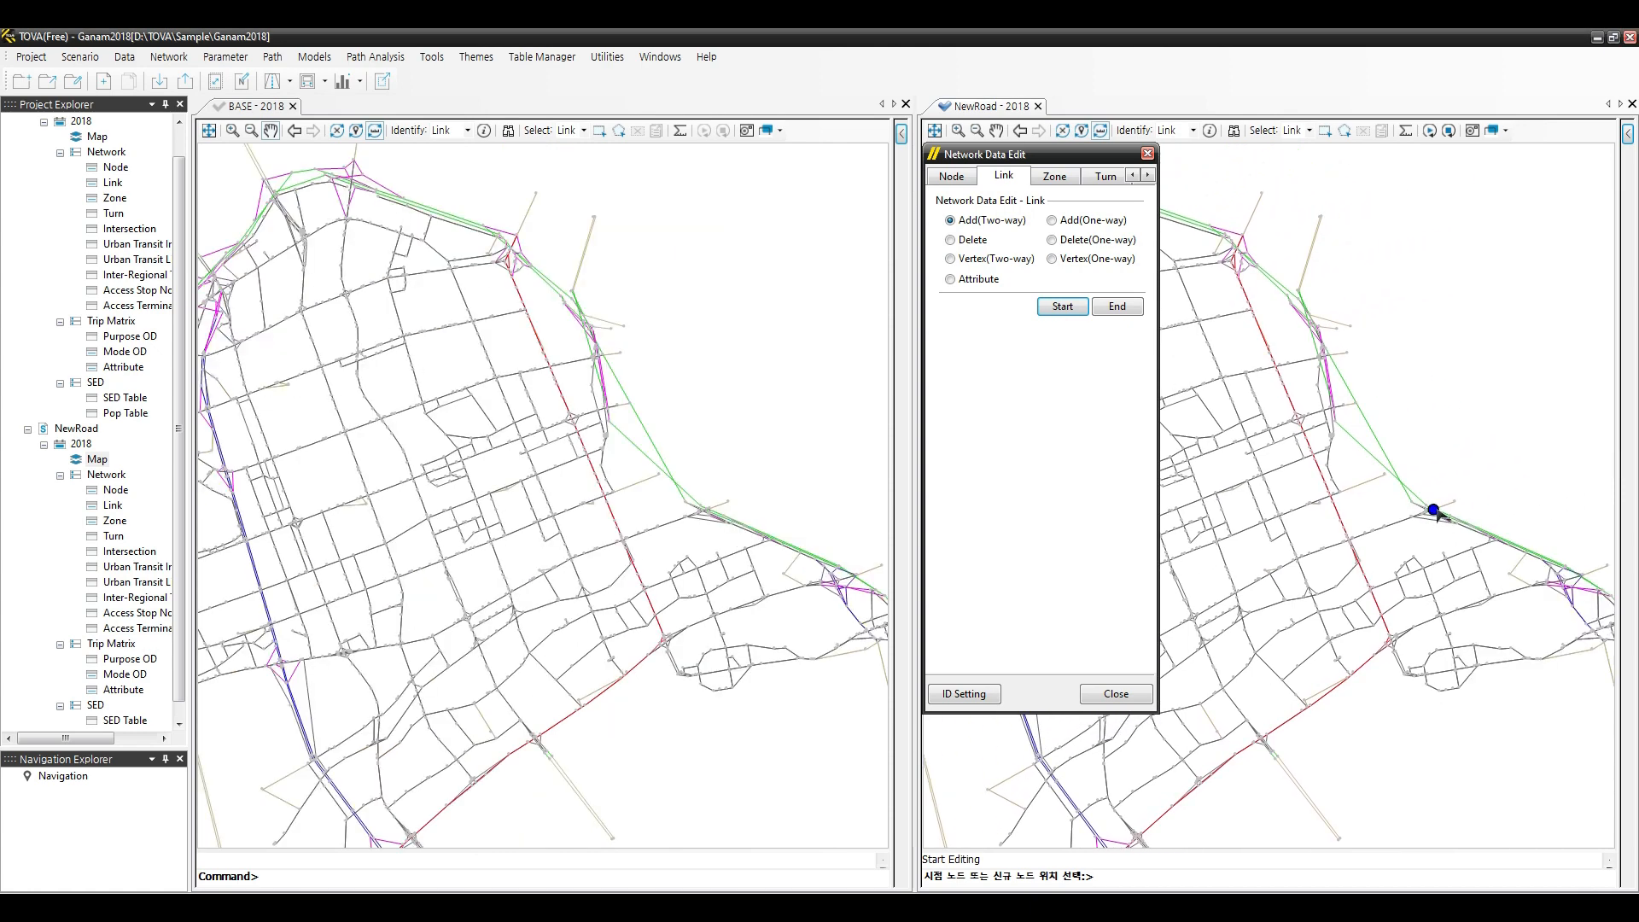
{"action": "scroll", "coordinate": [1437, 512], "scroll_direction": "up", "scroll_amount": 3}
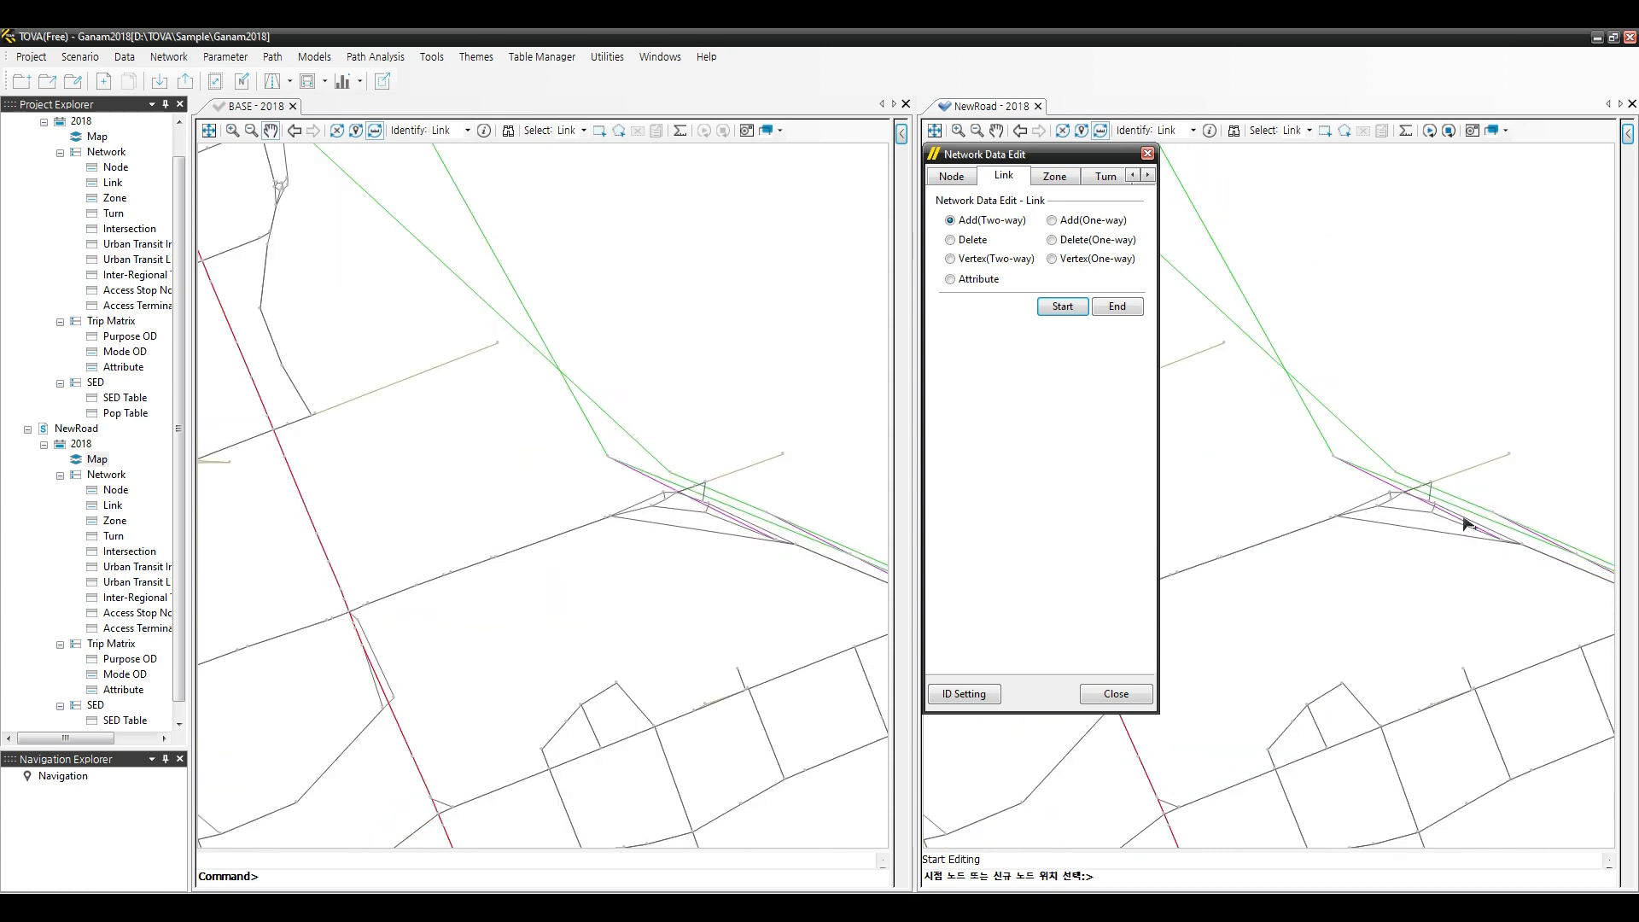
{"action": "left_click_drag", "start_coordinate": [1343, 494], "coordinate": [1554, 538]}
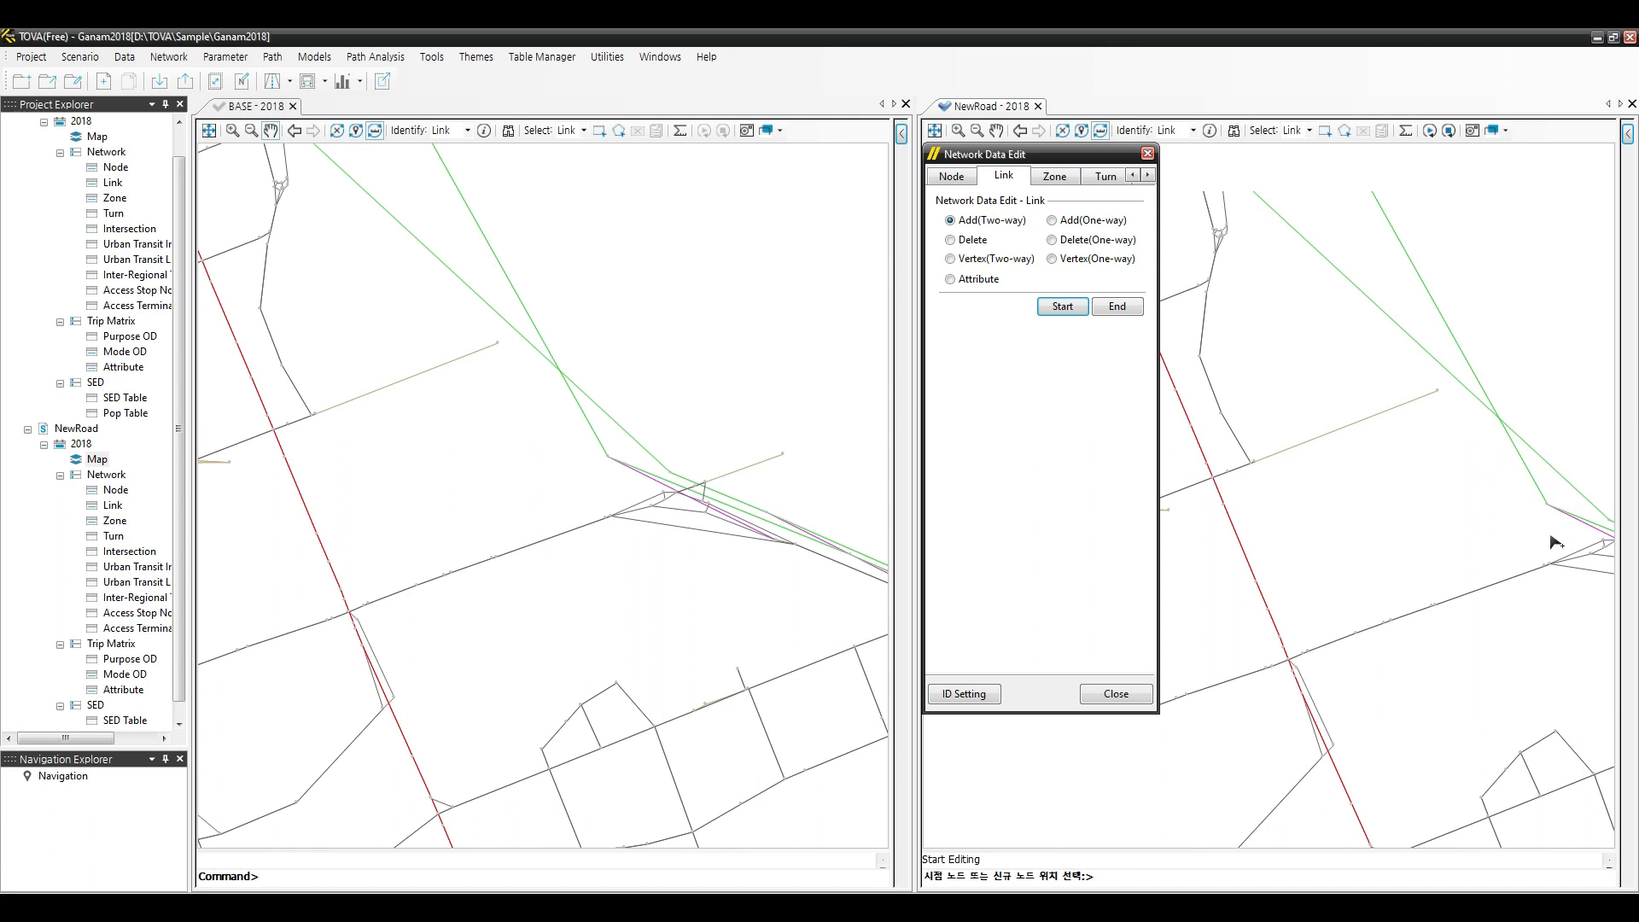
{"action": "left_click", "coordinate": [1518, 492]}
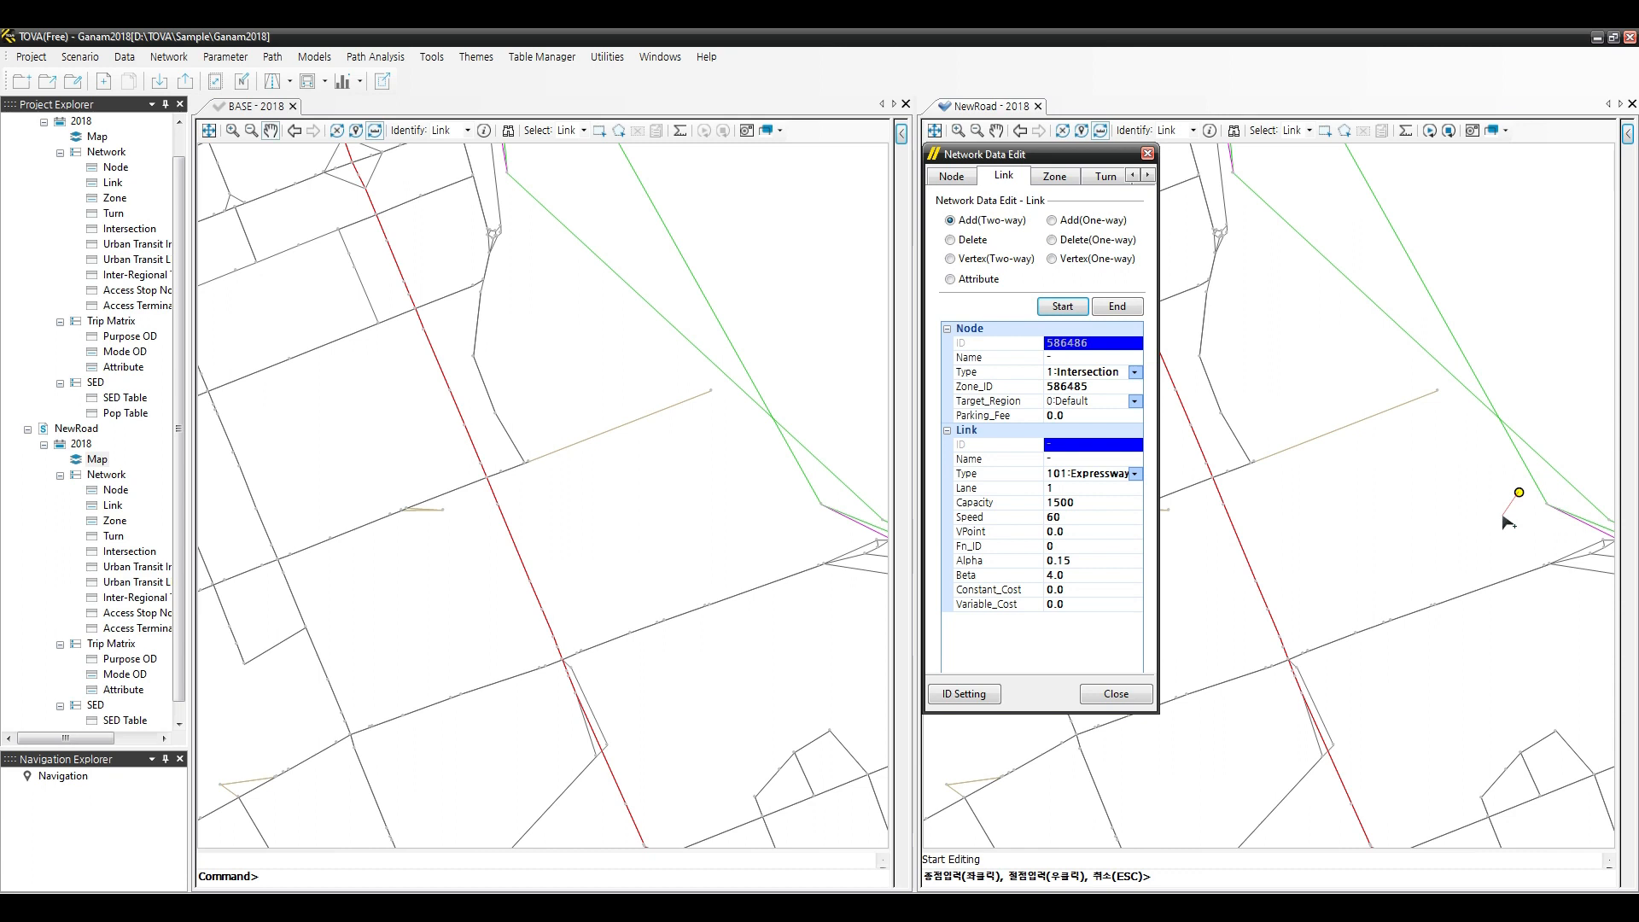
Set the new link's type to 102:Urbanexpress with 2 lanes, capacity 2182 and speed 91.4.
{"action": "left_click", "coordinate": [1135, 474]}
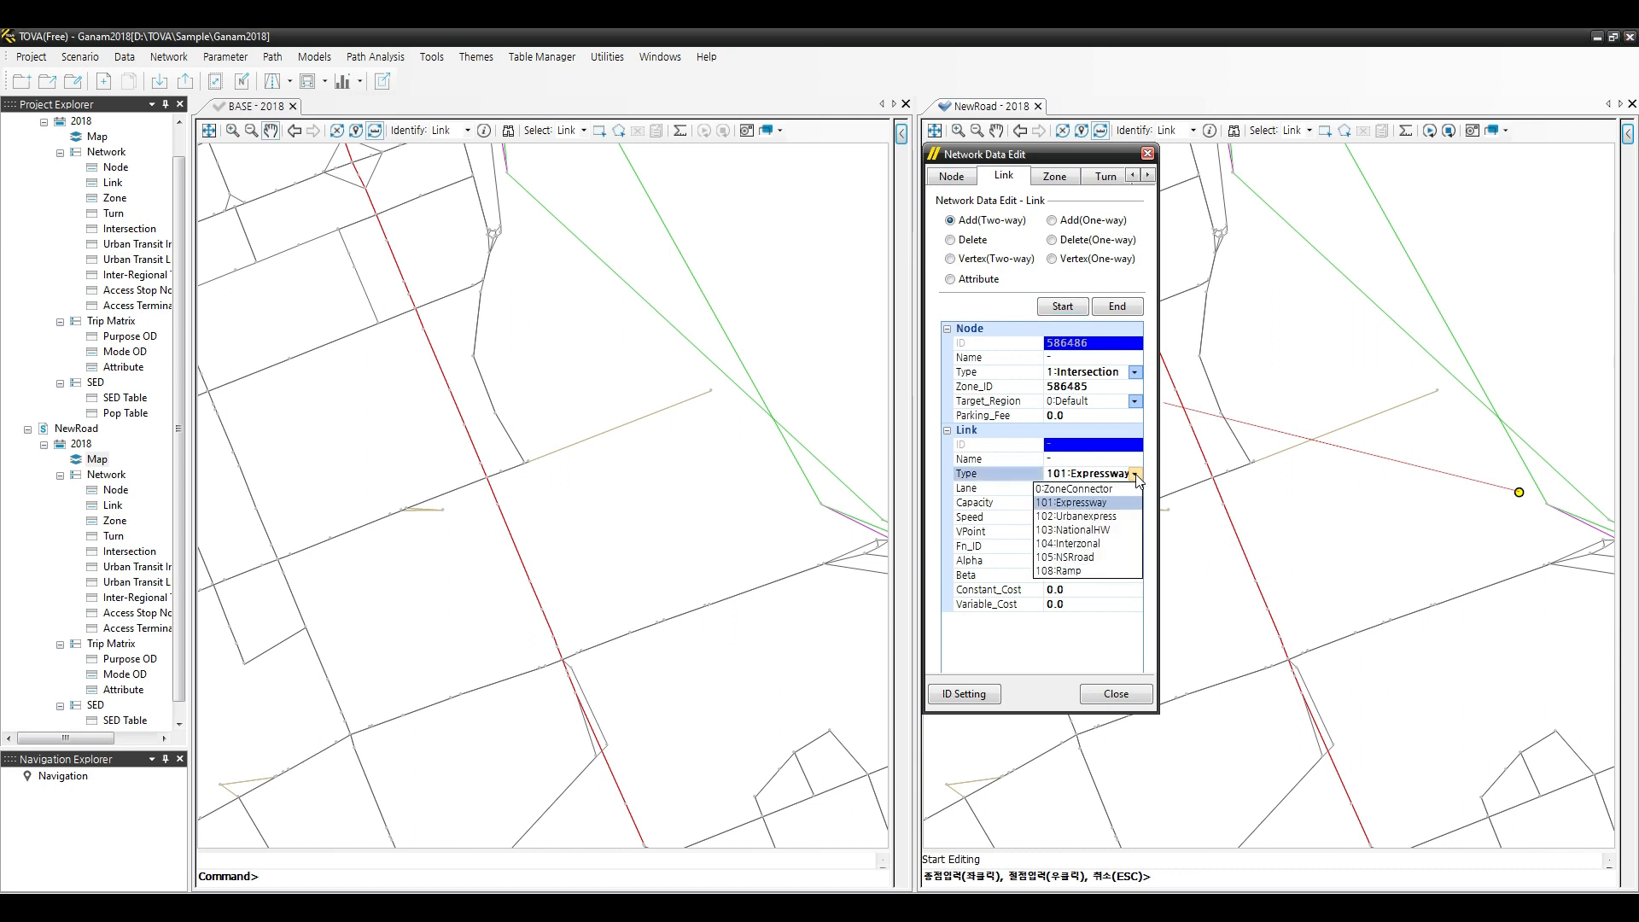
{"action": "left_click", "coordinate": [1099, 516]}
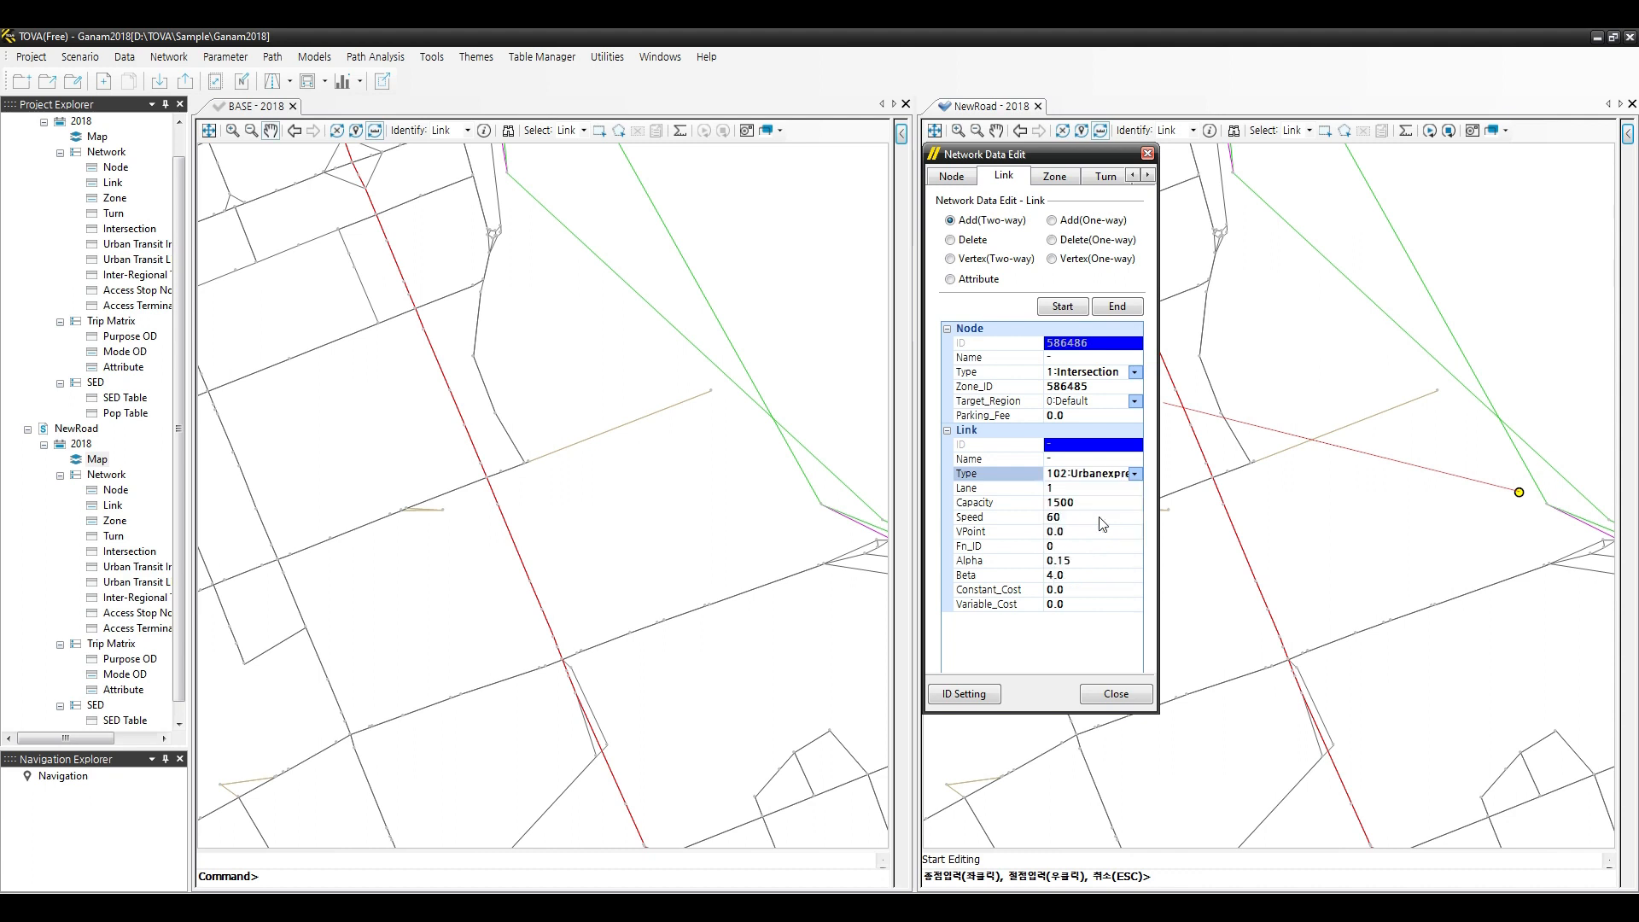
{"action": "left_click", "coordinate": [1075, 489]}
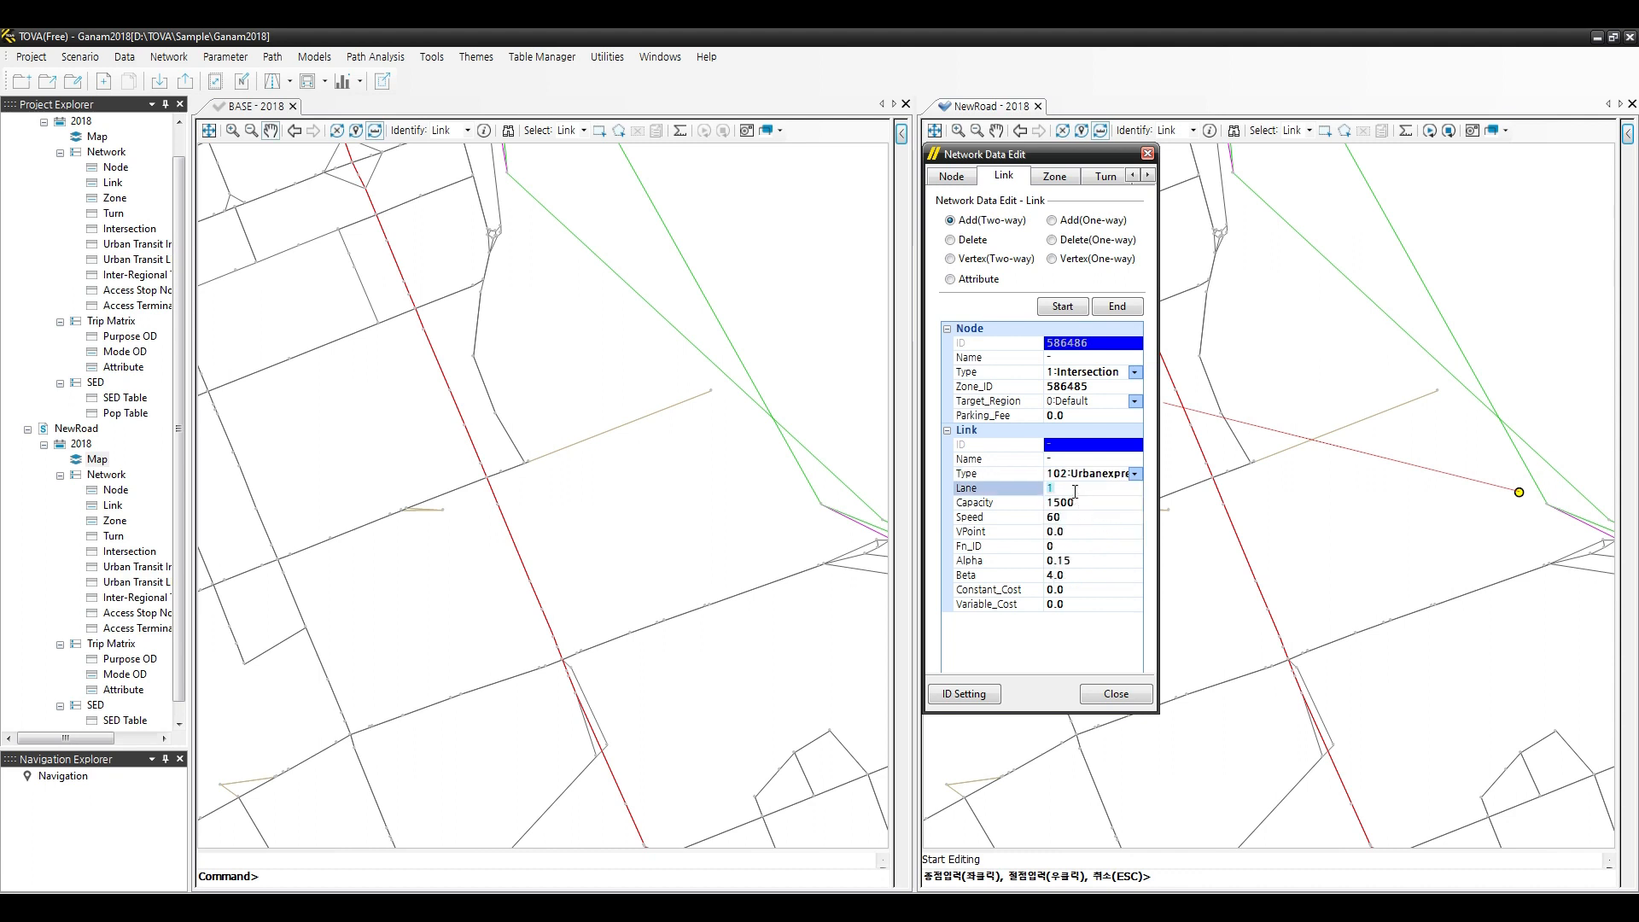
{"action": "type", "text": "2"}
{"action": "left_click", "coordinate": [1081, 502]}
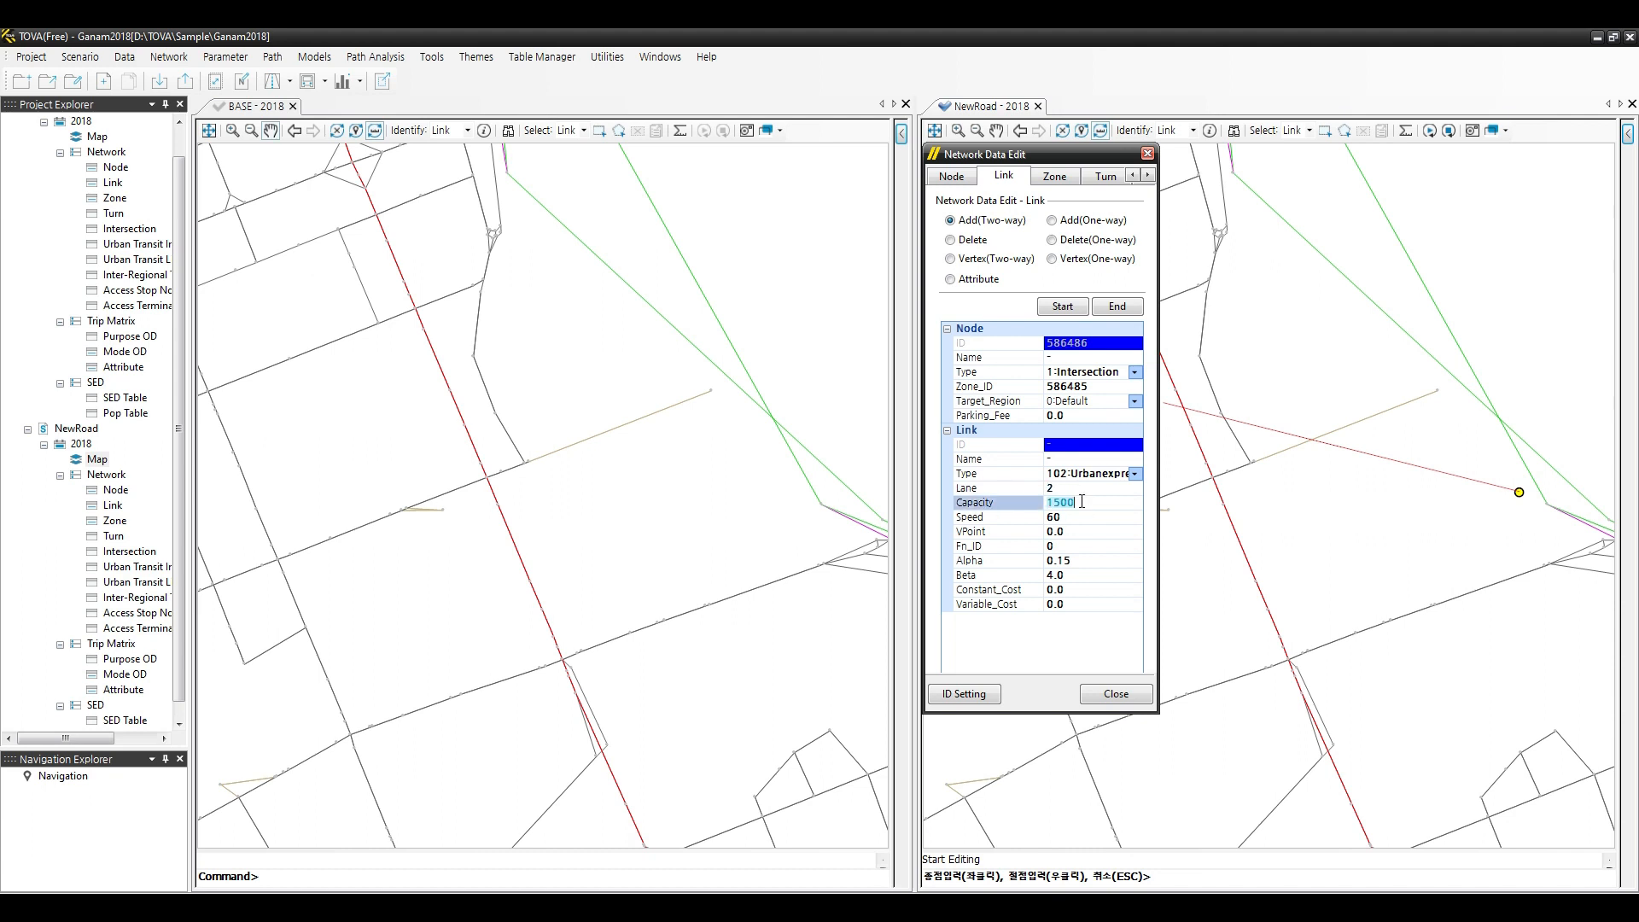
{"action": "type", "text": "2182"}
{"action": "left_click", "coordinate": [1086, 519]}
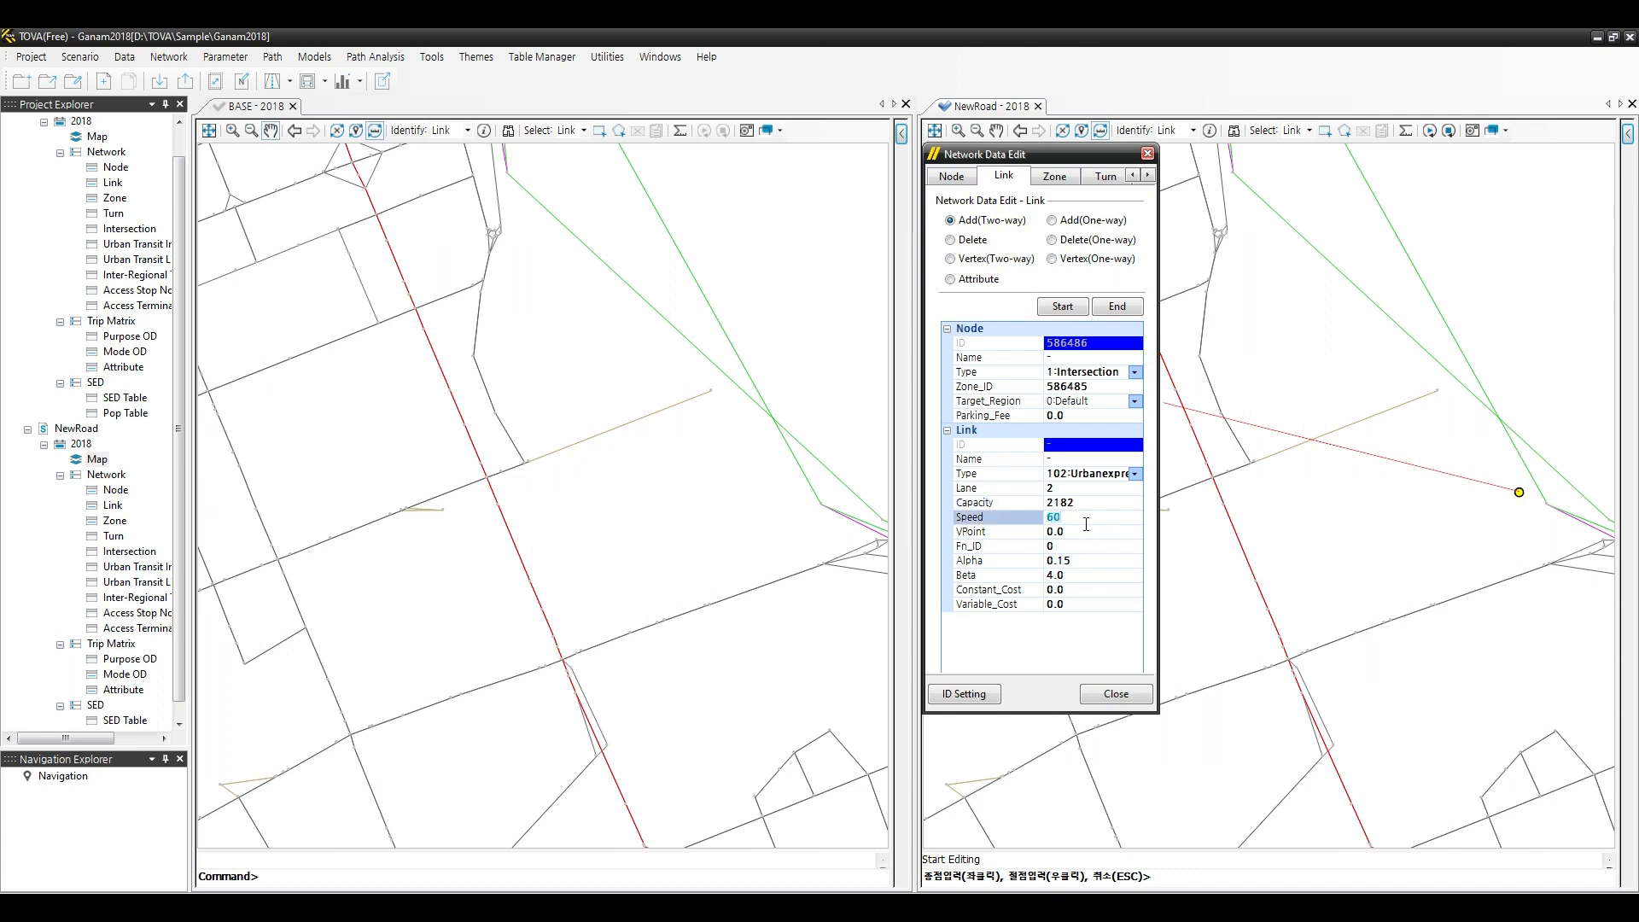
{"action": "type", "text": "91.4"}
Set the new link's Fn_ID to 7, Alpha to 0.48 and Beta to 2.4.
{"action": "left_click", "coordinate": [1082, 548]}
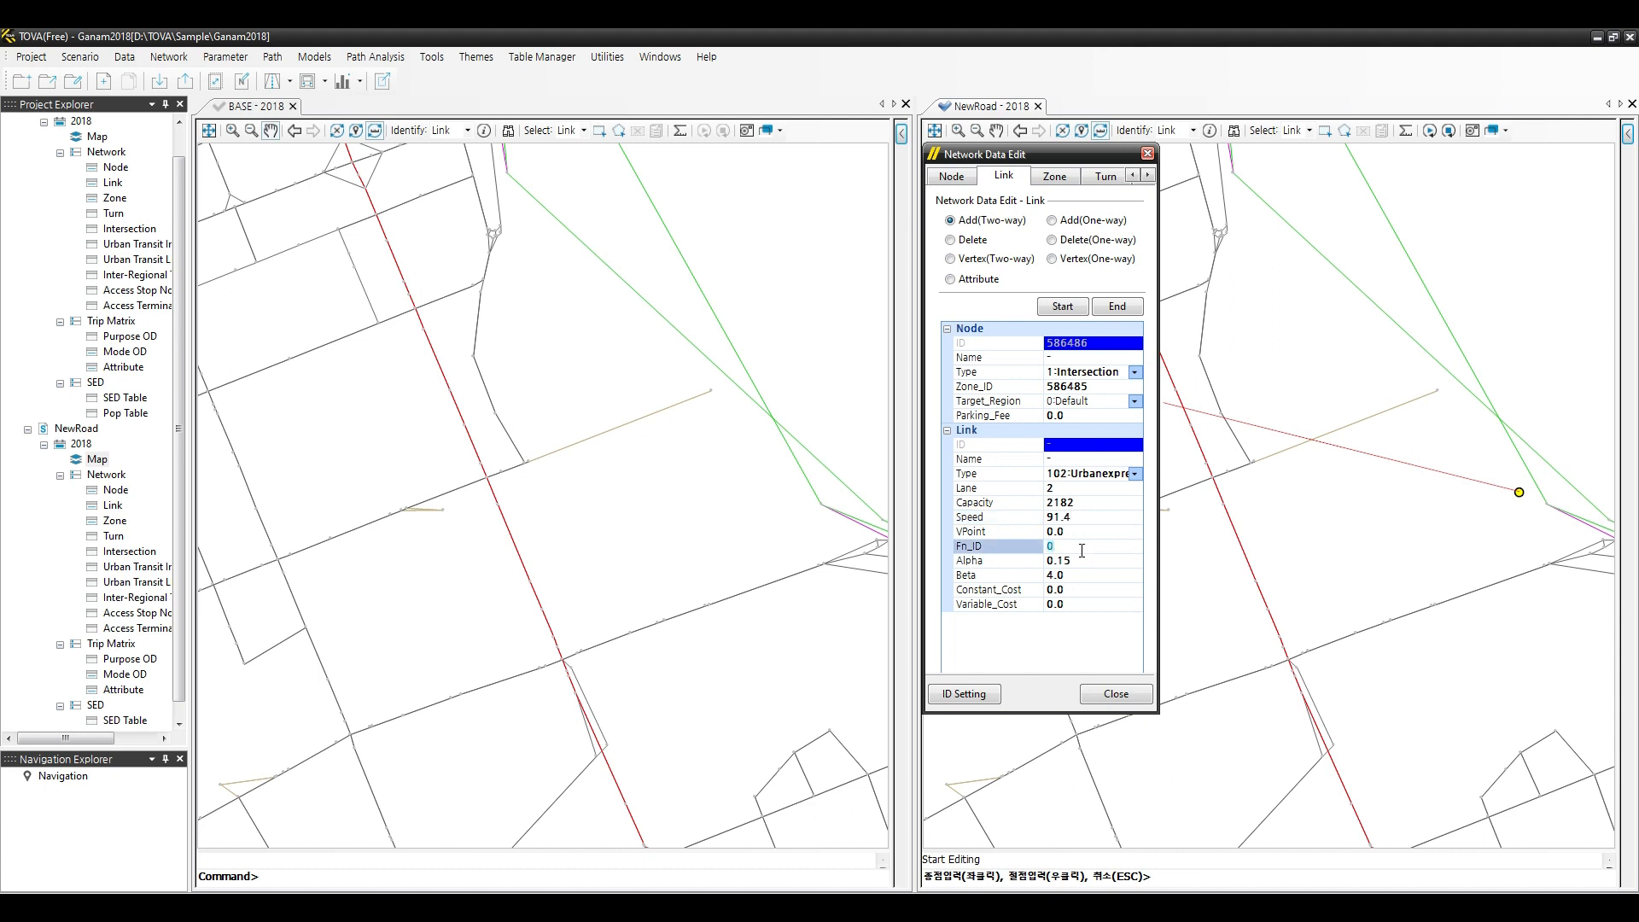
{"action": "type", "text": "7"}
{"action": "left_click", "coordinate": [1088, 563]}
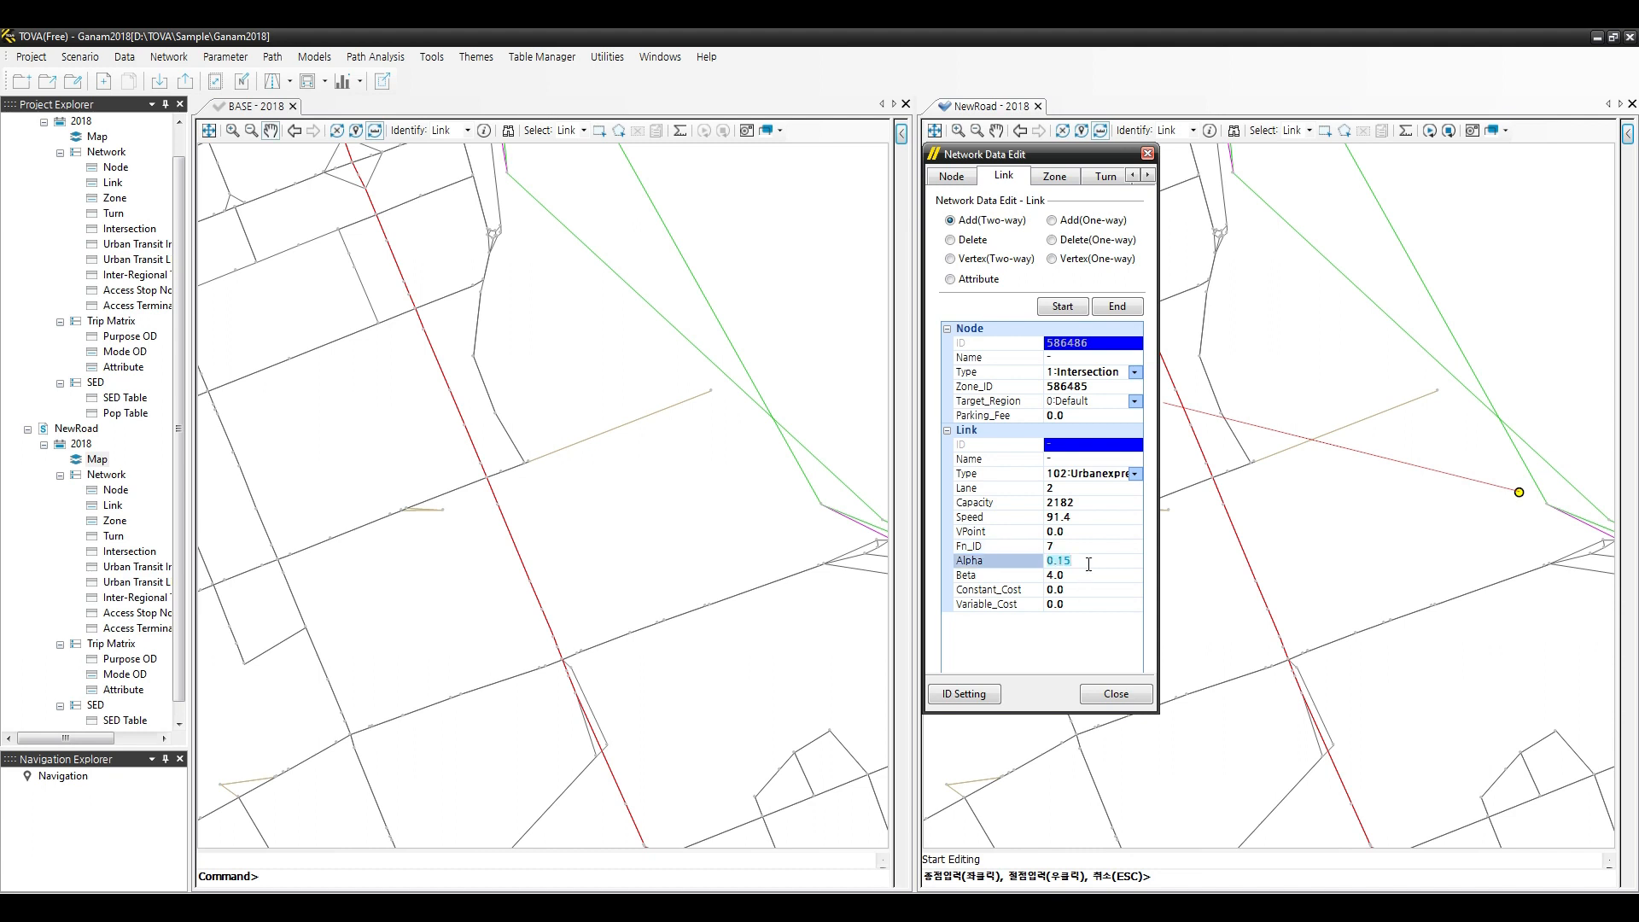
{"action": "type", "text": "0.48"}
{"action": "left_click", "coordinate": [1091, 575]}
{"action": "type", "text": "2.4"}
{"action": "key", "text": "Return"}
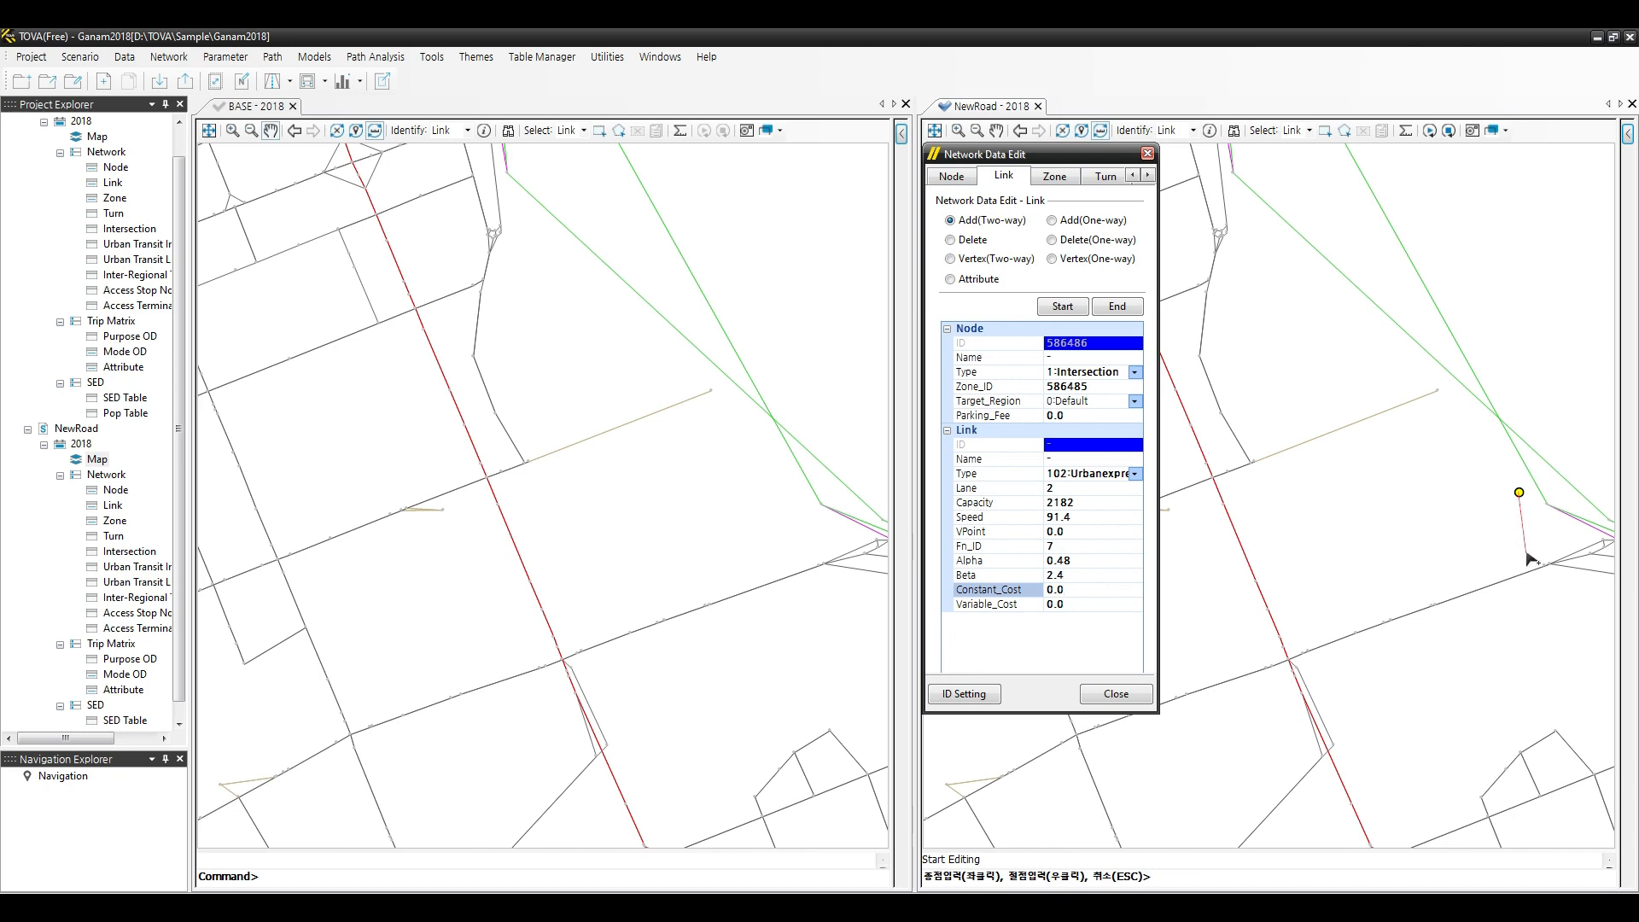
Draw the first two-way link westward across the red road to a new node inside the adjacent street block.
{"action": "scroll", "coordinate": [1511, 542], "scroll_direction": "down", "scroll_amount": 3}
{"action": "left_click", "coordinate": [1511, 540]}
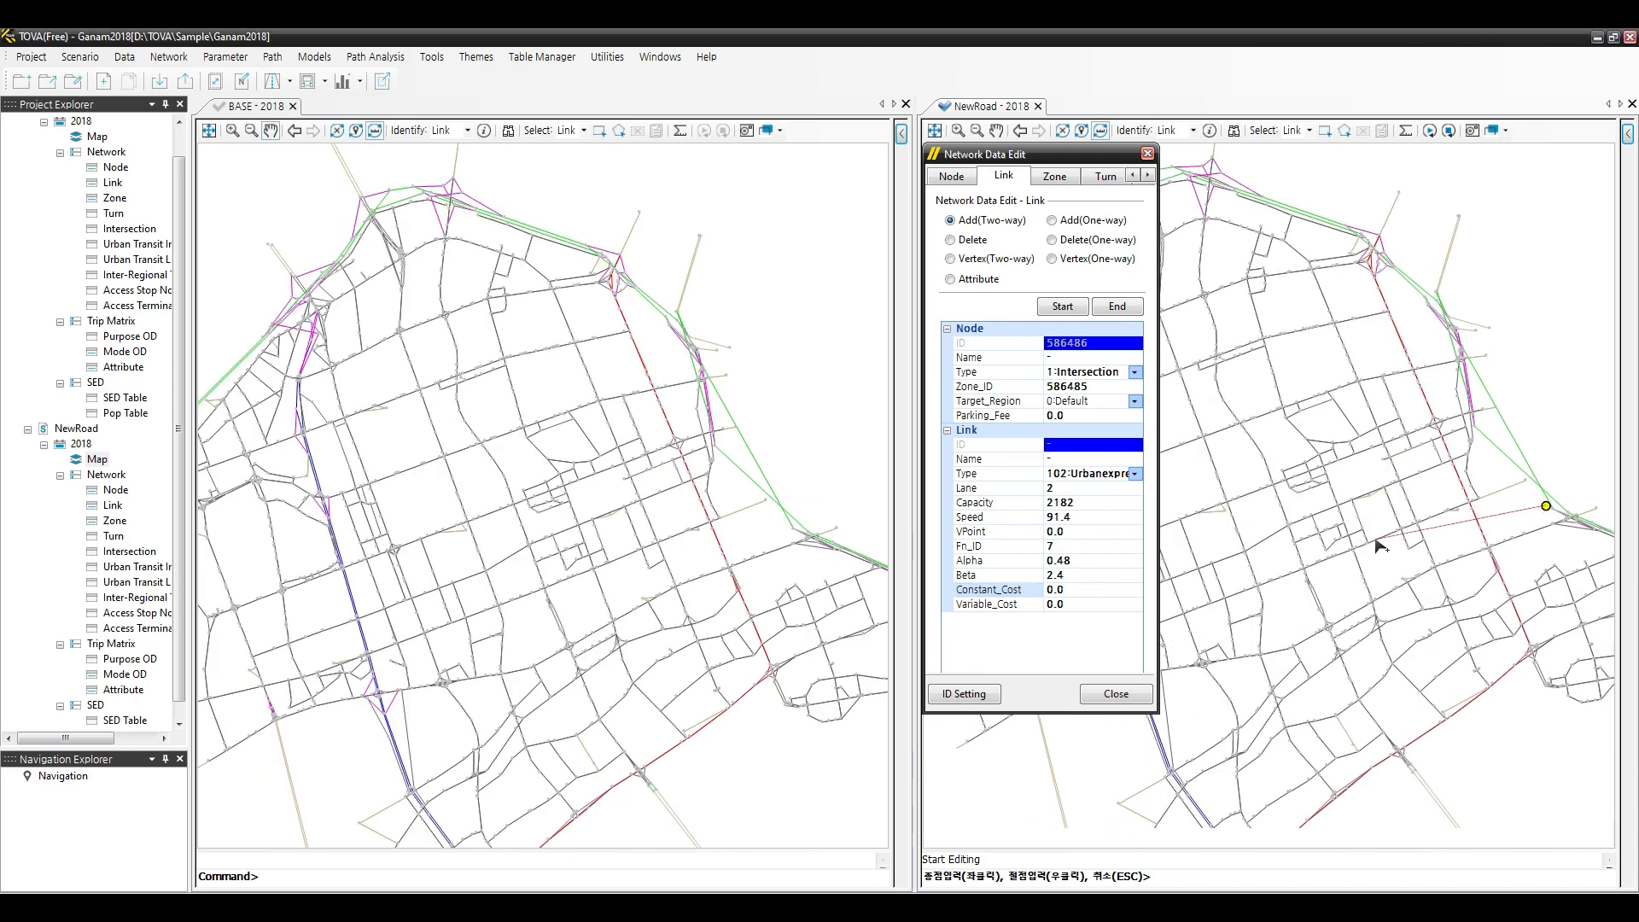
{"action": "left_click_drag", "start_coordinate": [1379, 549], "coordinate": [1423, 505]}
{"action": "scroll", "coordinate": [1463, 450], "scroll_direction": "up", "scroll_amount": 4}
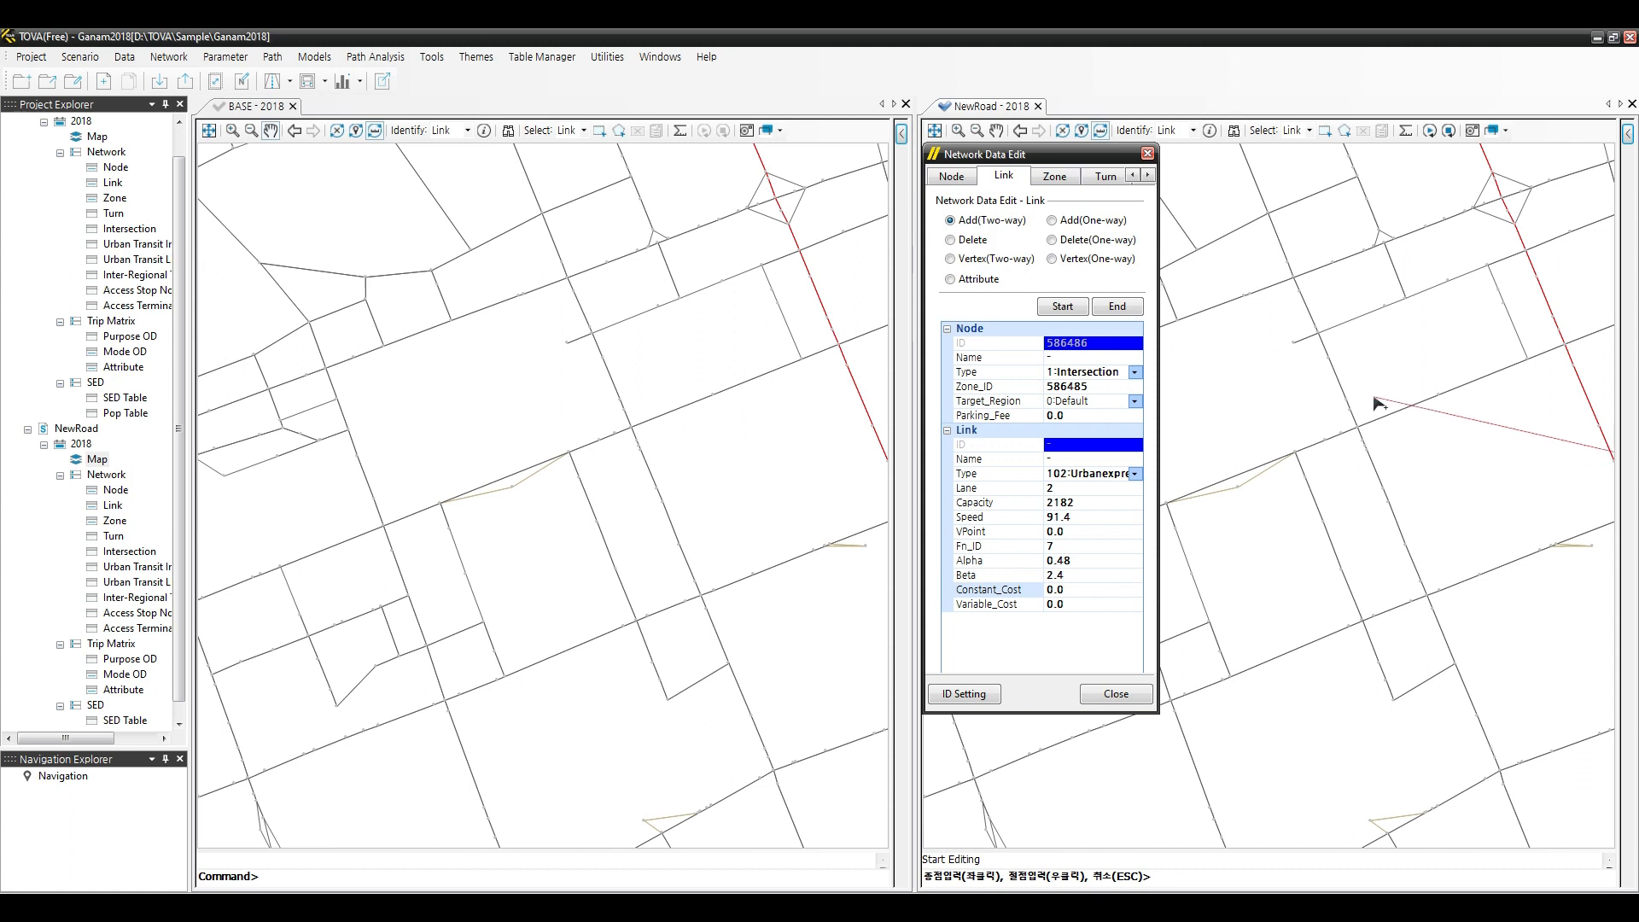
{"action": "left_click", "coordinate": [1444, 420]}
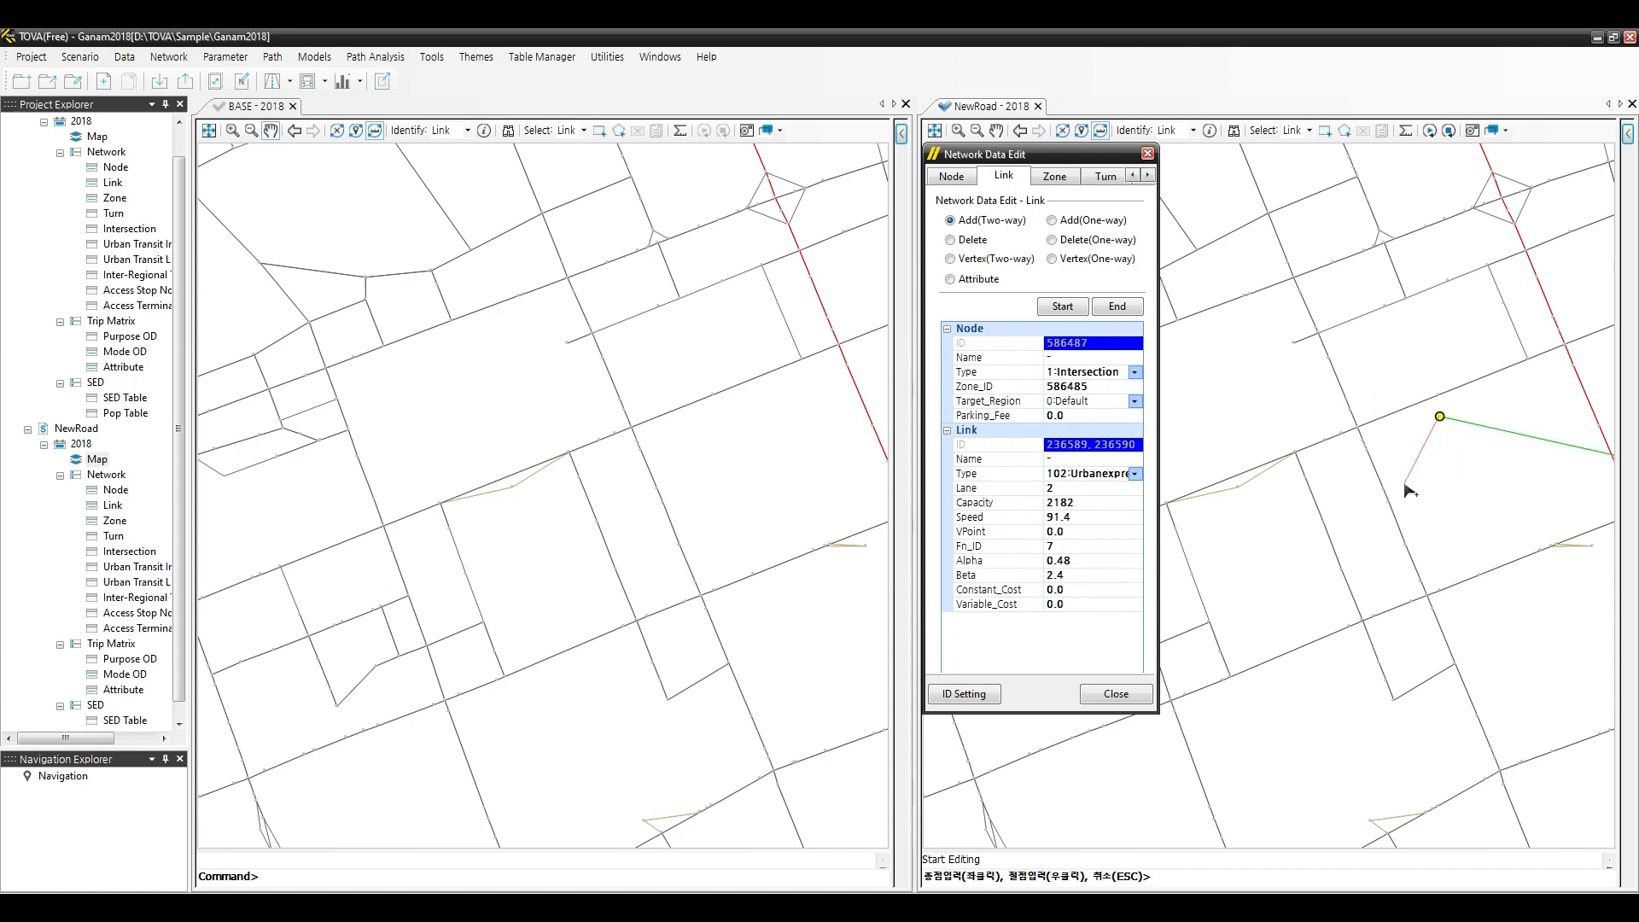
Extend the two-way road westward through the grid with two more nodes, the last just west of the blue highway.
{"action": "scroll", "coordinate": [1419, 475], "scroll_direction": "down", "scroll_amount": 3}
{"action": "scroll", "coordinate": [1393, 500], "scroll_direction": "up", "scroll_amount": 3}
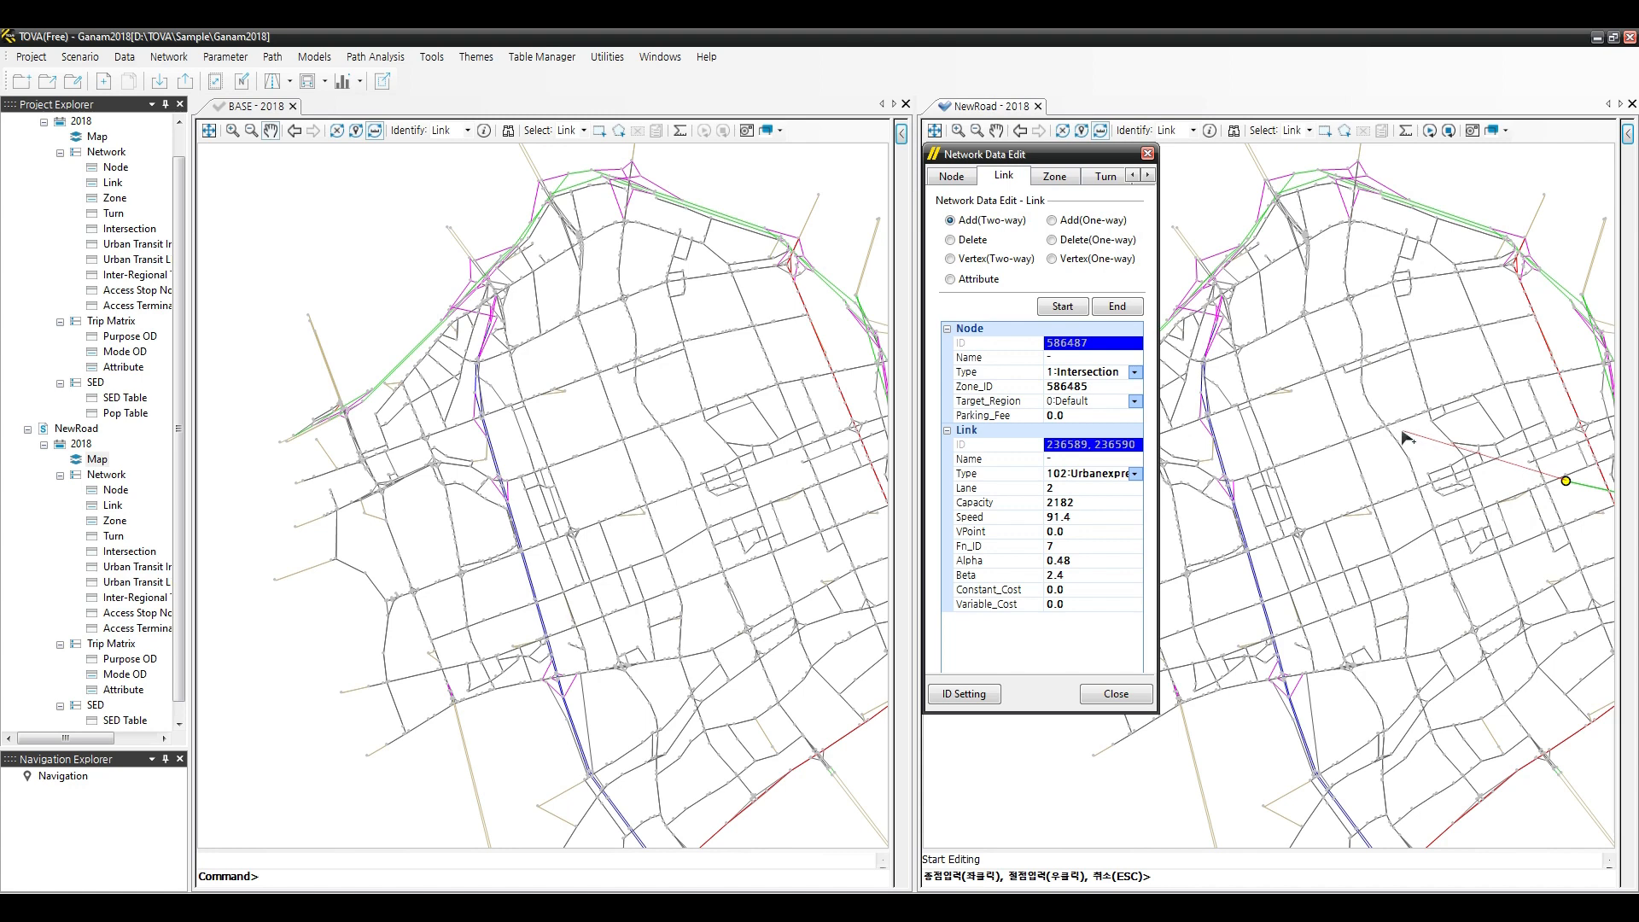
{"action": "scroll", "coordinate": [1404, 437], "scroll_direction": "up", "scroll_amount": 2}
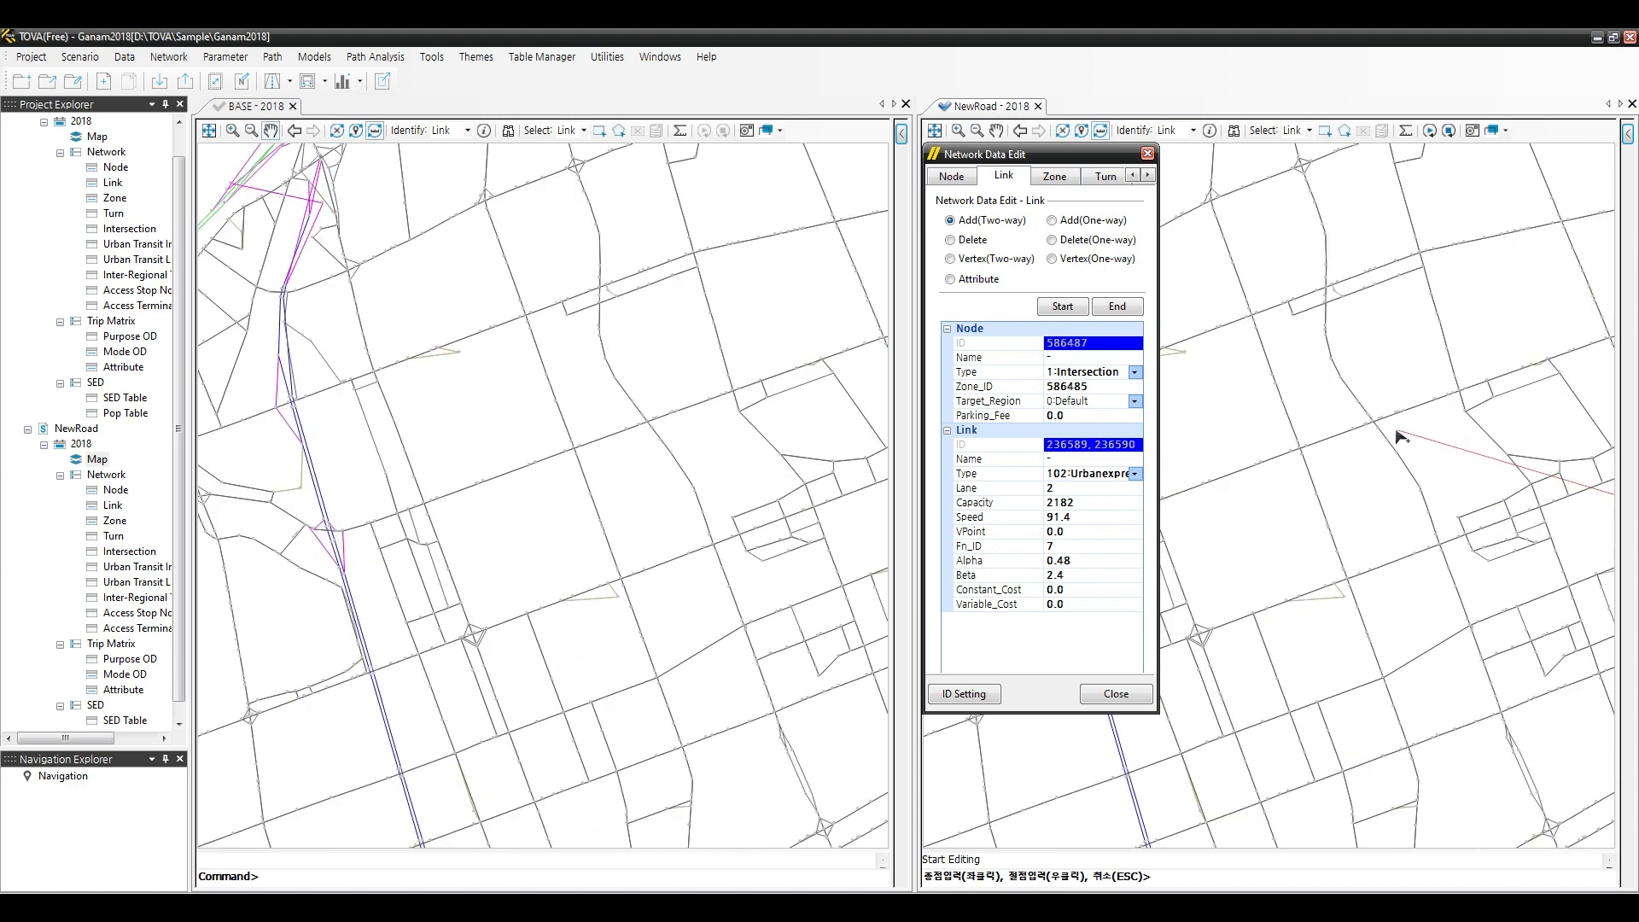
{"action": "right_click", "coordinate": [1271, 413]}
{"action": "scroll", "coordinate": [1280, 512], "scroll_direction": "up", "scroll_amount": 3}
{"action": "scroll", "coordinate": [1380, 490], "scroll_direction": "up", "scroll_amount": 3}
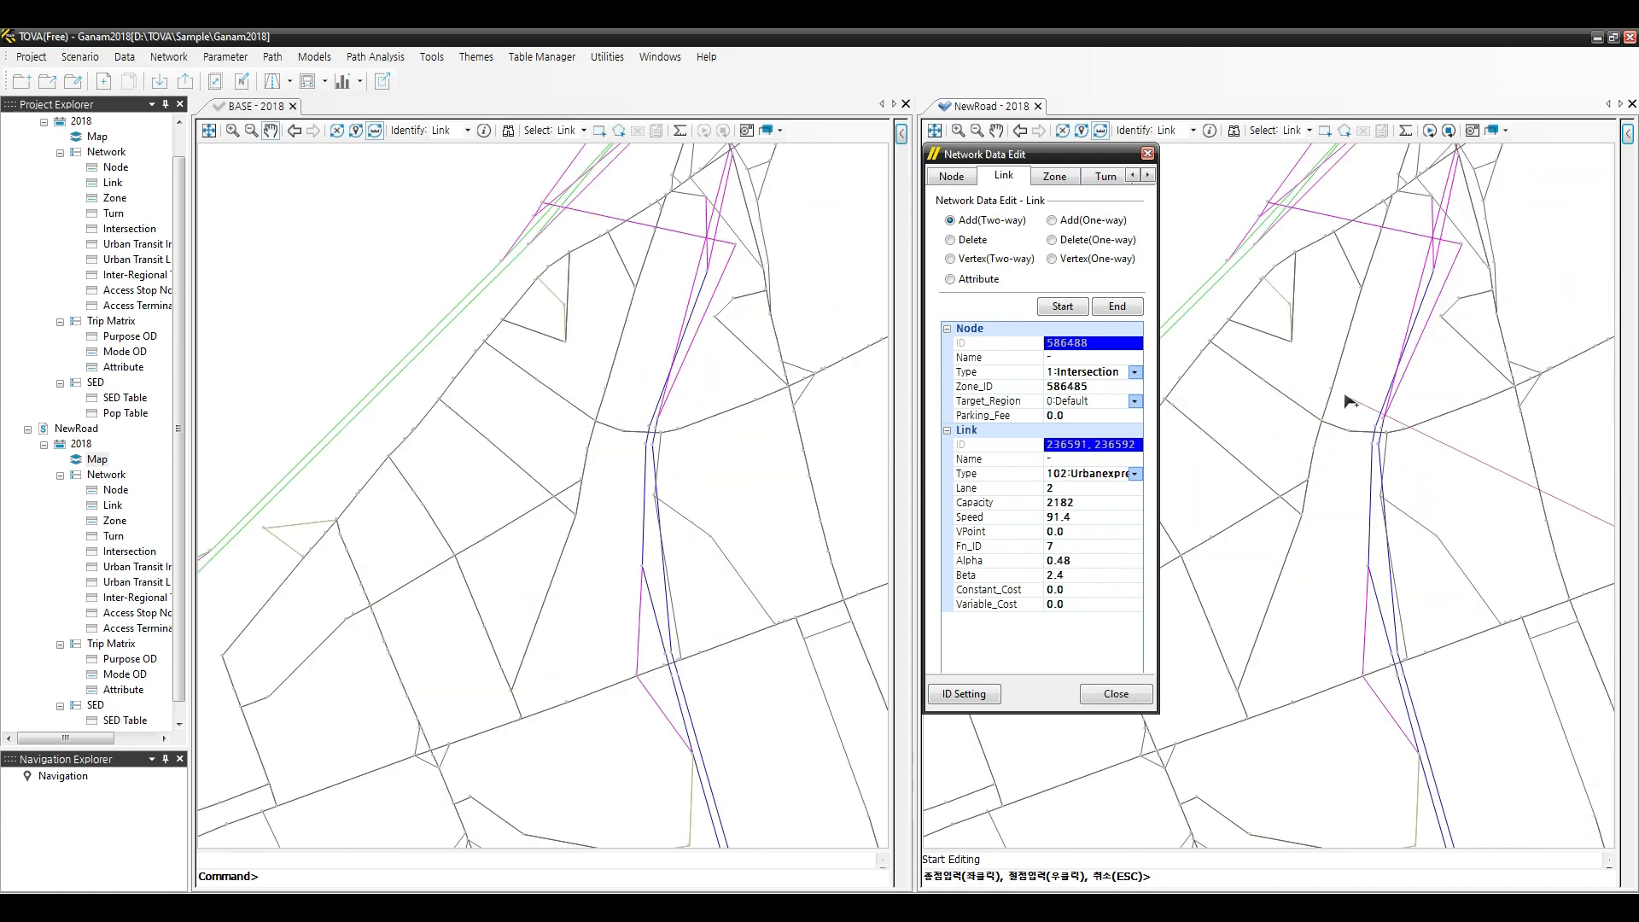
{"action": "left_click", "coordinate": [1344, 459]}
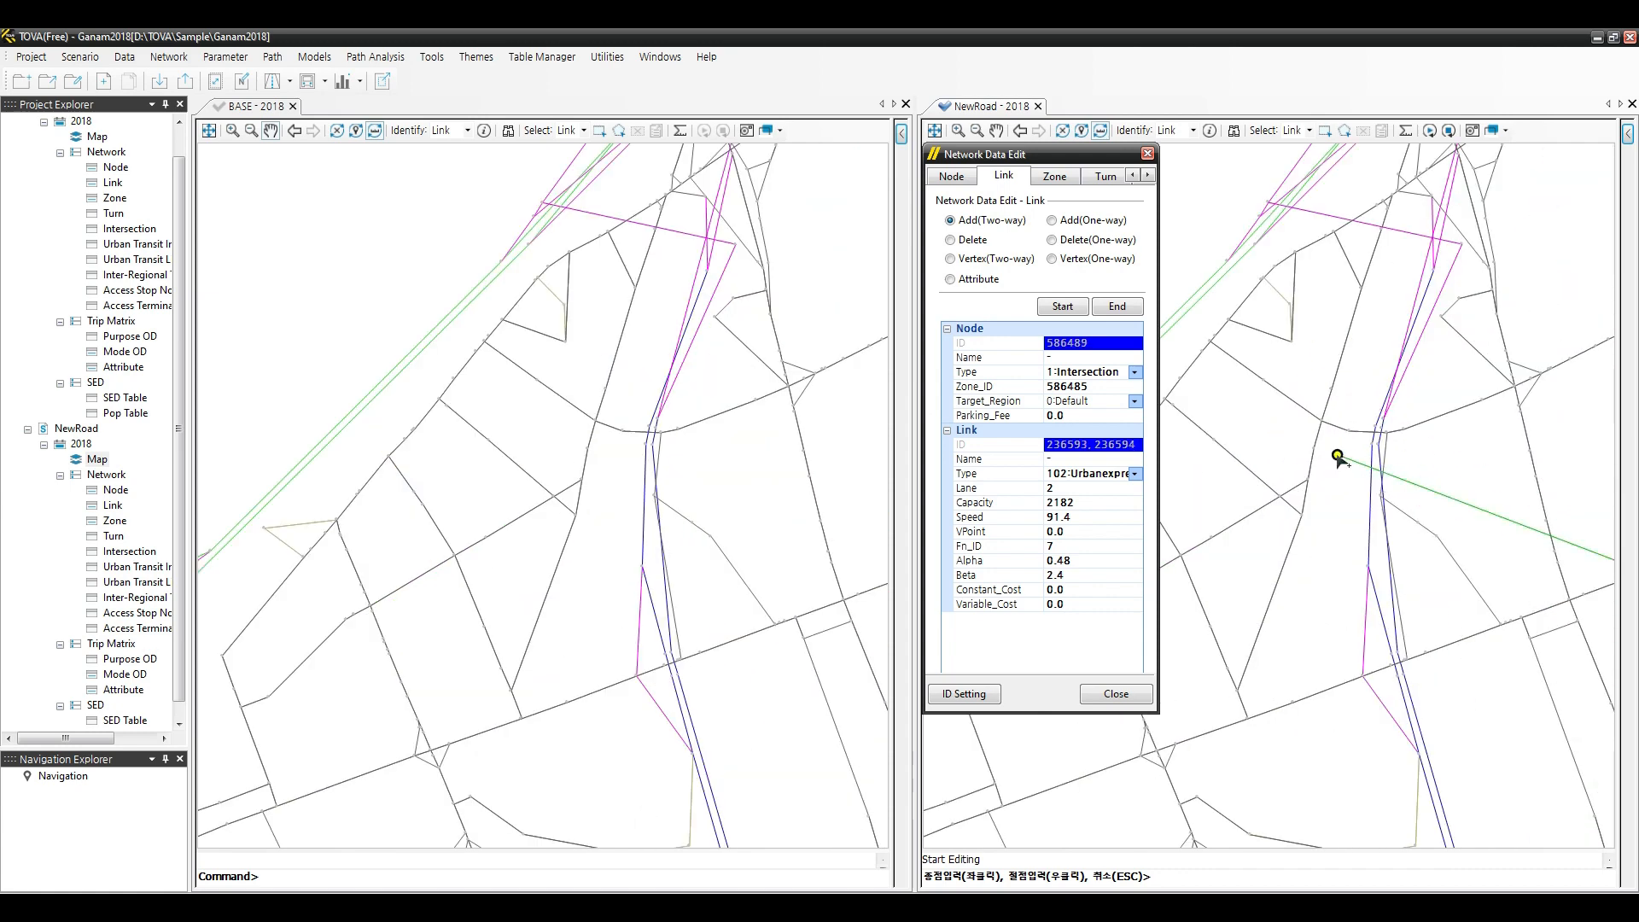
Place the road's final node just southeast of the parallel green expressway on the northwestern side and end the two-way link drawing.
{"action": "scroll", "coordinate": [1502, 520], "scroll_direction": "down", "scroll_amount": 5}
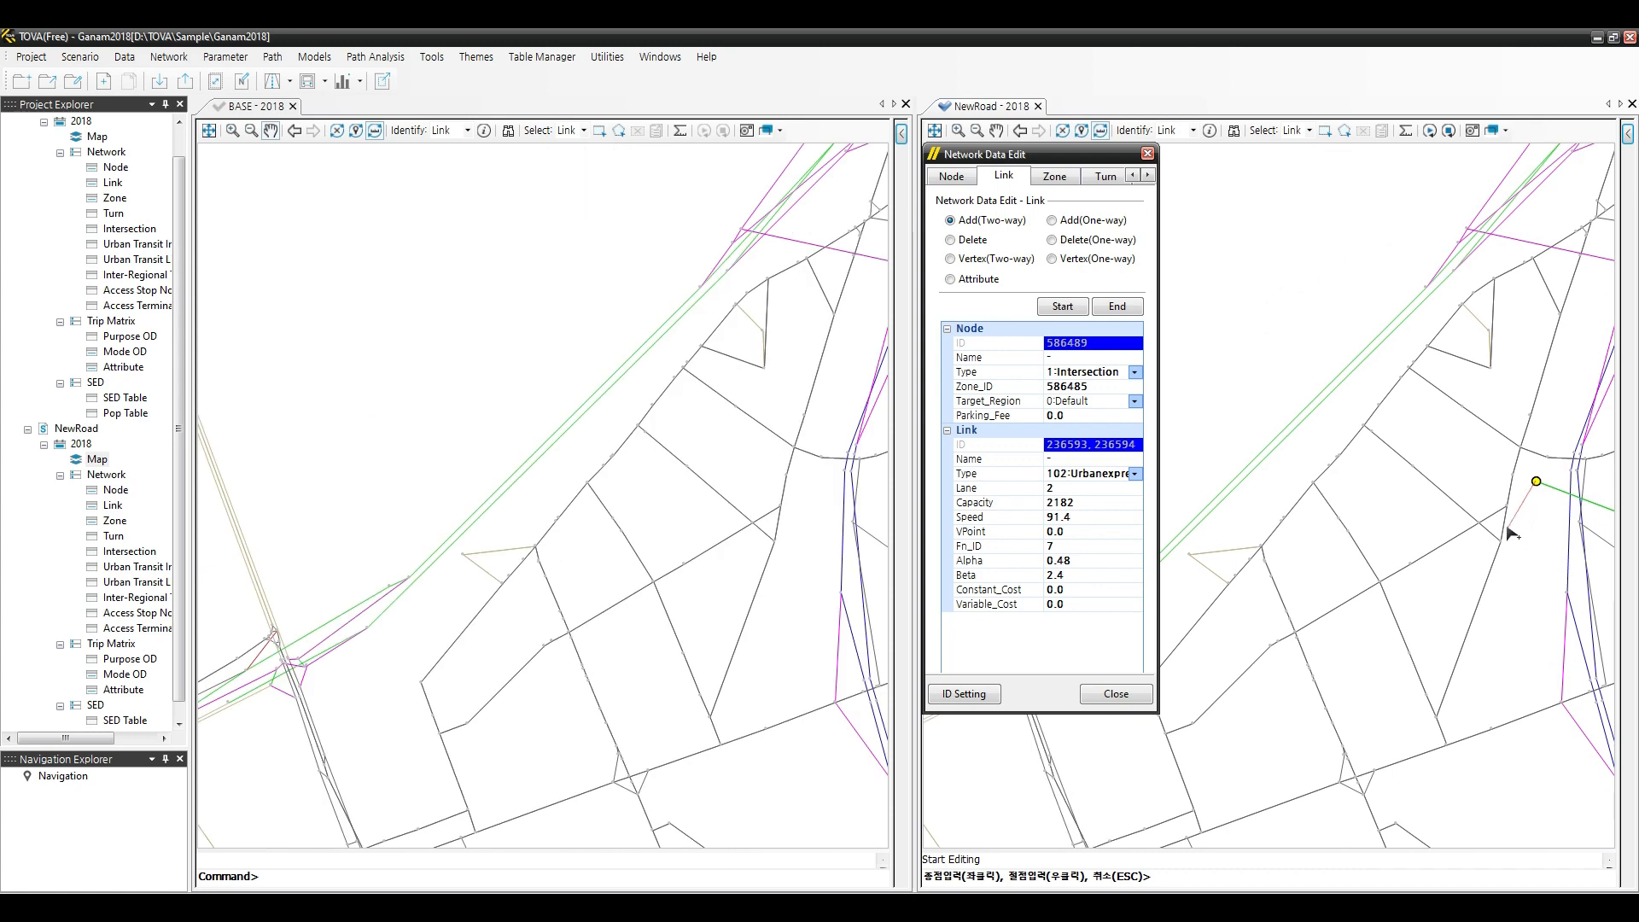
{"action": "scroll", "coordinate": [1467, 546], "scroll_direction": "up", "scroll_amount": 3}
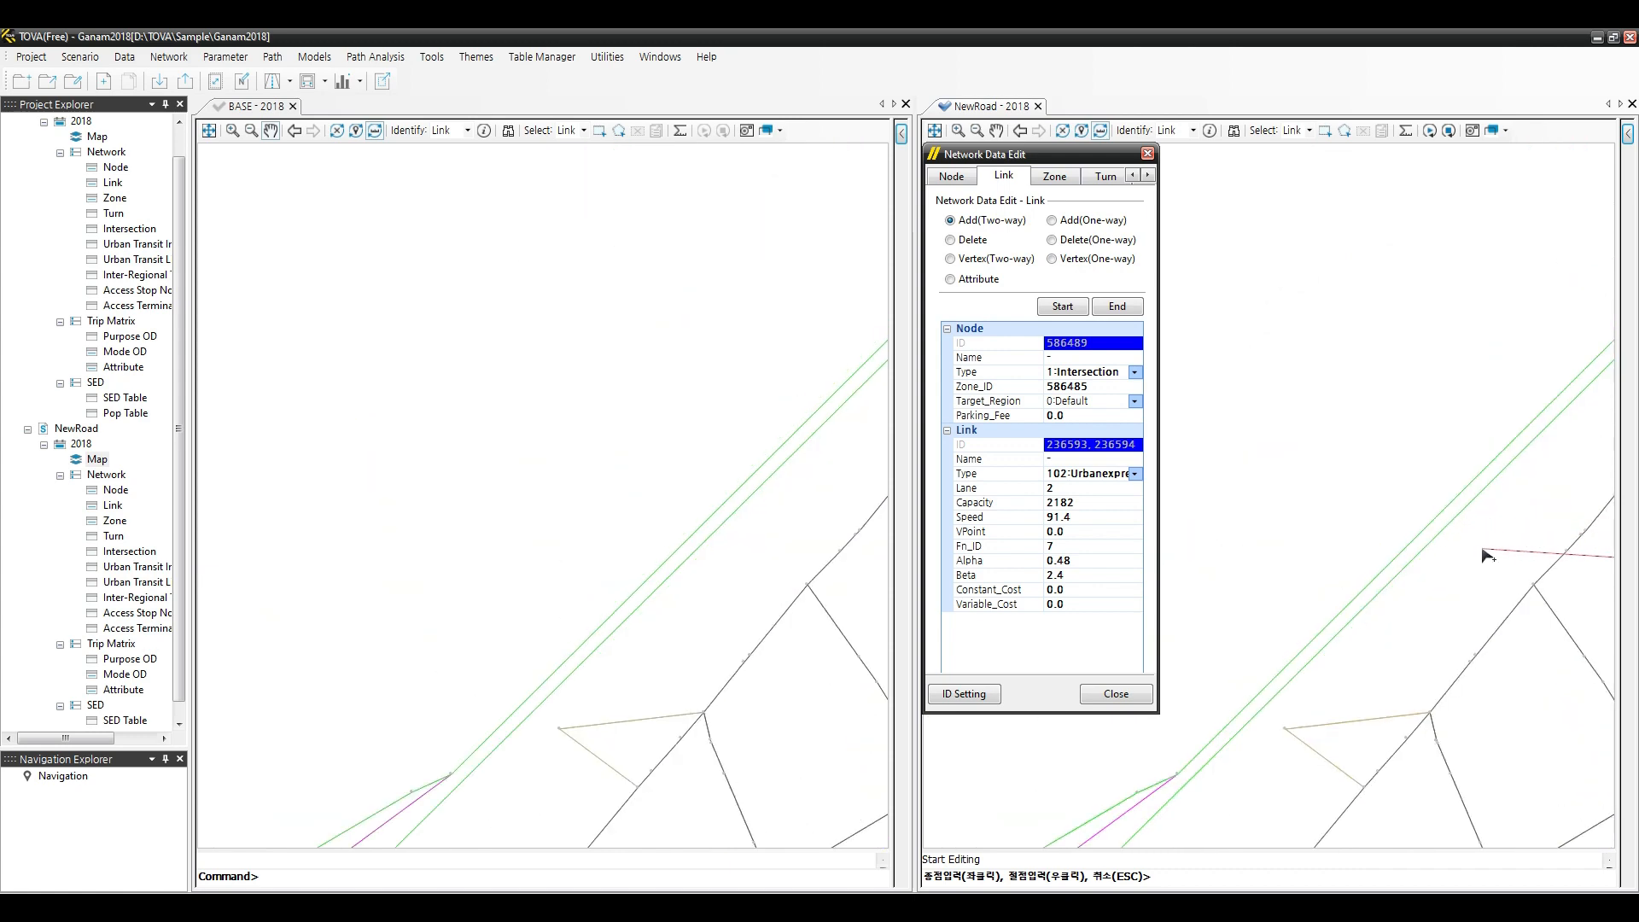
{"action": "left_click", "coordinate": [1473, 552]}
{"action": "left_click", "coordinate": [1474, 554]}
{"action": "left_click", "coordinate": [1123, 310]}
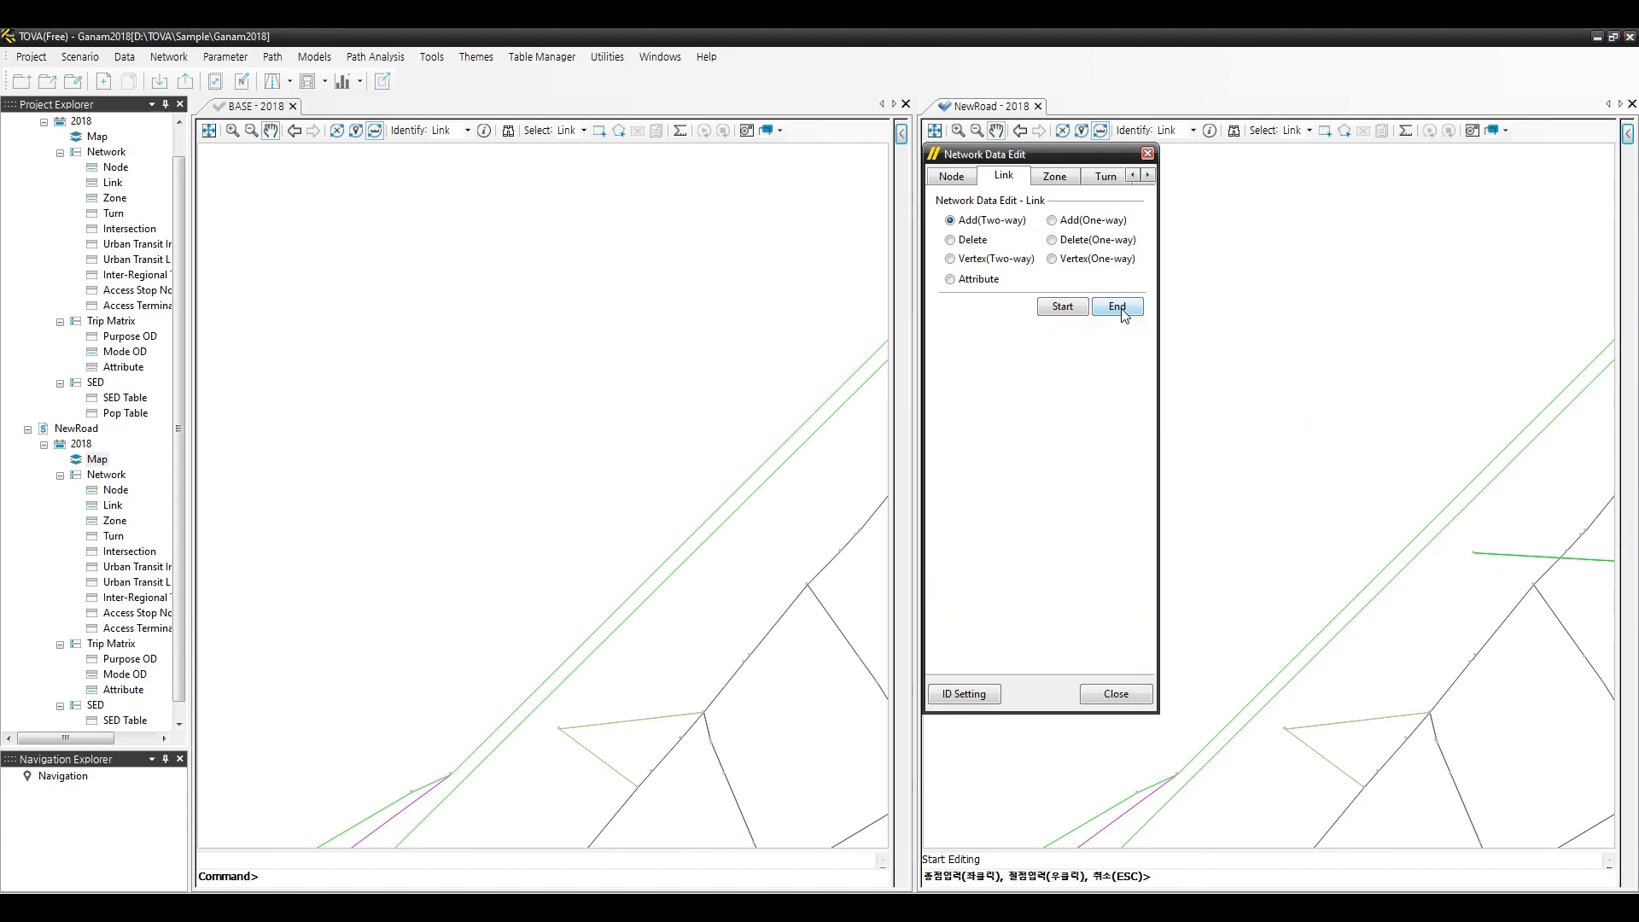
Add a one-way link from the upper node of the eastern expressway to the new road's east end.
{"action": "scroll", "coordinate": [1357, 541], "scroll_direction": "down", "scroll_amount": 4}
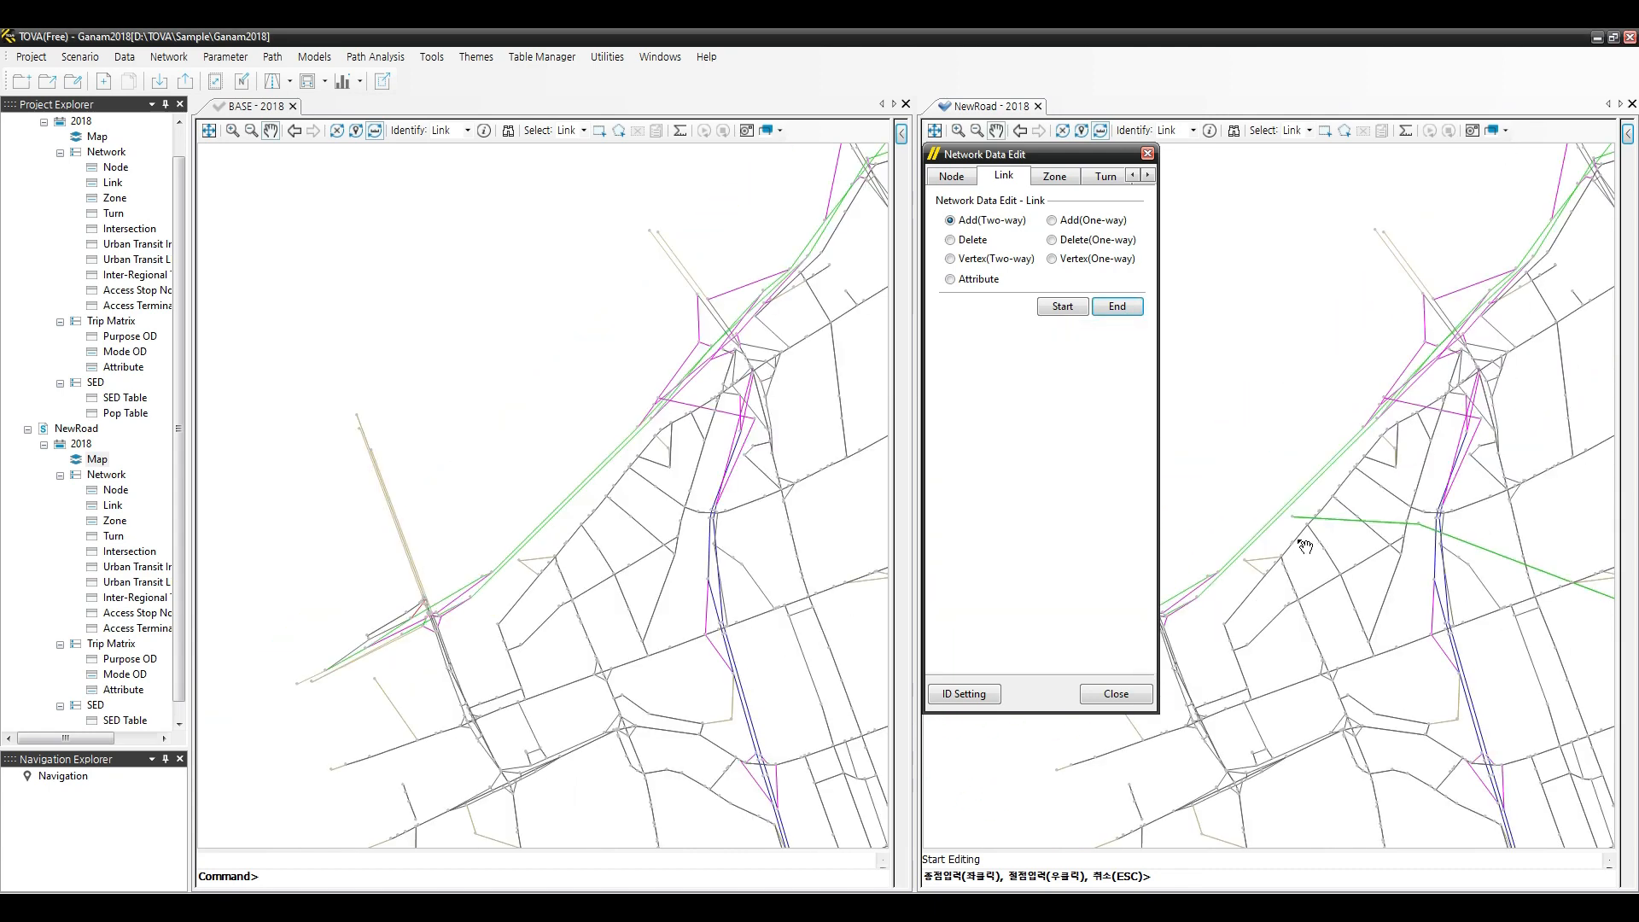
{"action": "left_click_drag", "start_coordinate": [1451, 629], "coordinate": [1380, 560]}
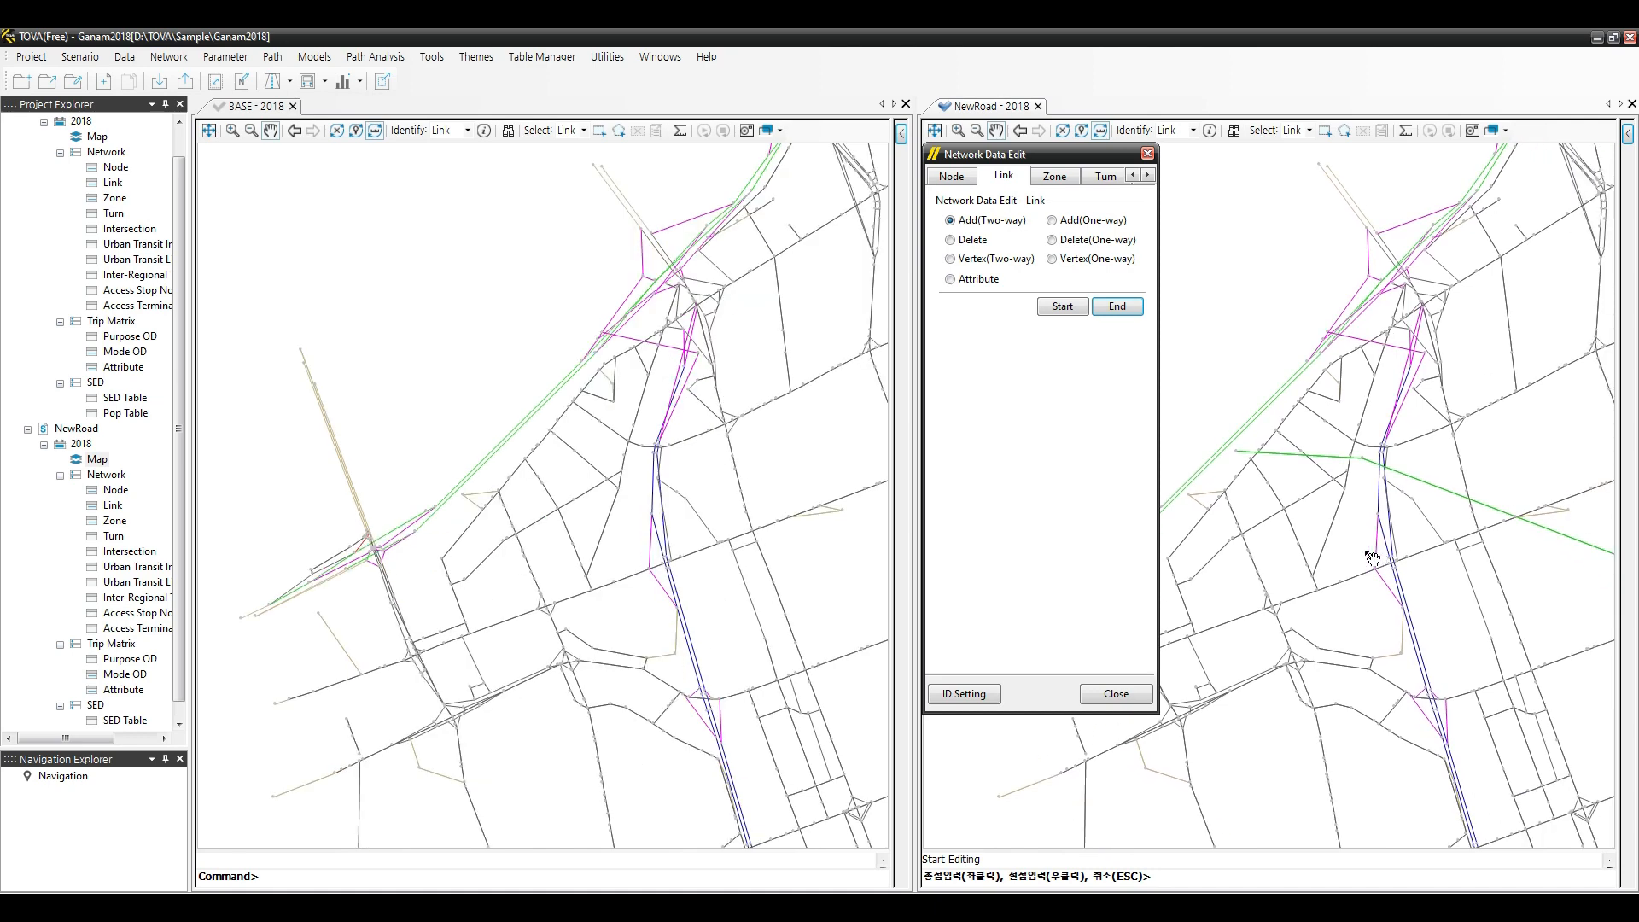
{"action": "scroll", "coordinate": [1372, 559], "scroll_direction": "down", "scroll_amount": 3}
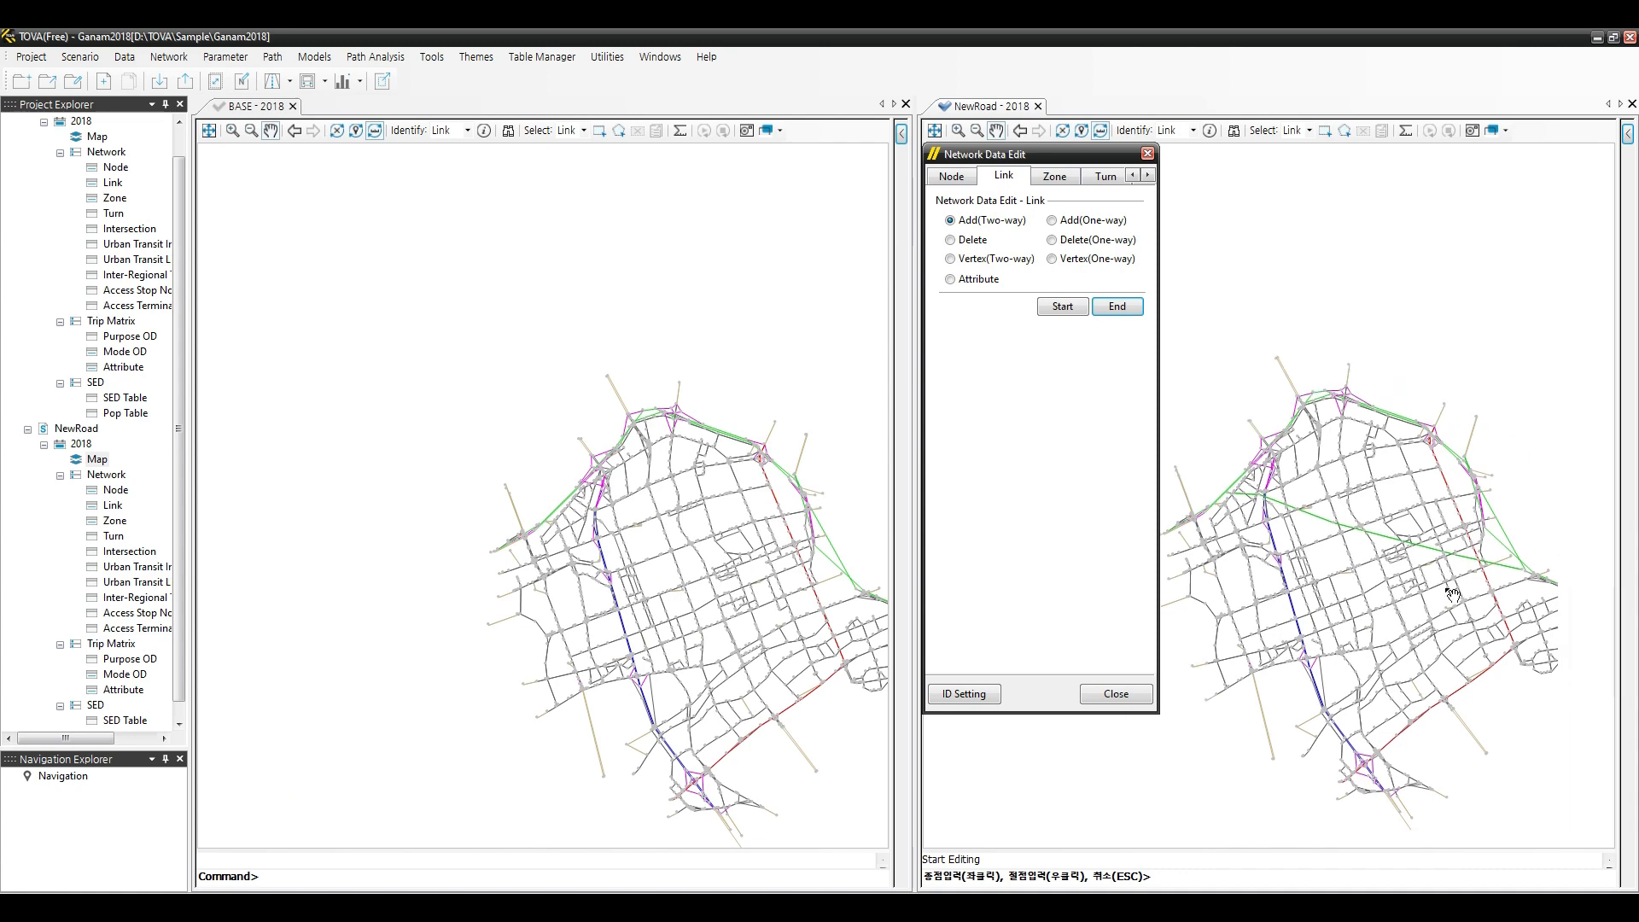
{"action": "scroll", "coordinate": [1421, 570], "scroll_direction": "up", "scroll_amount": 5}
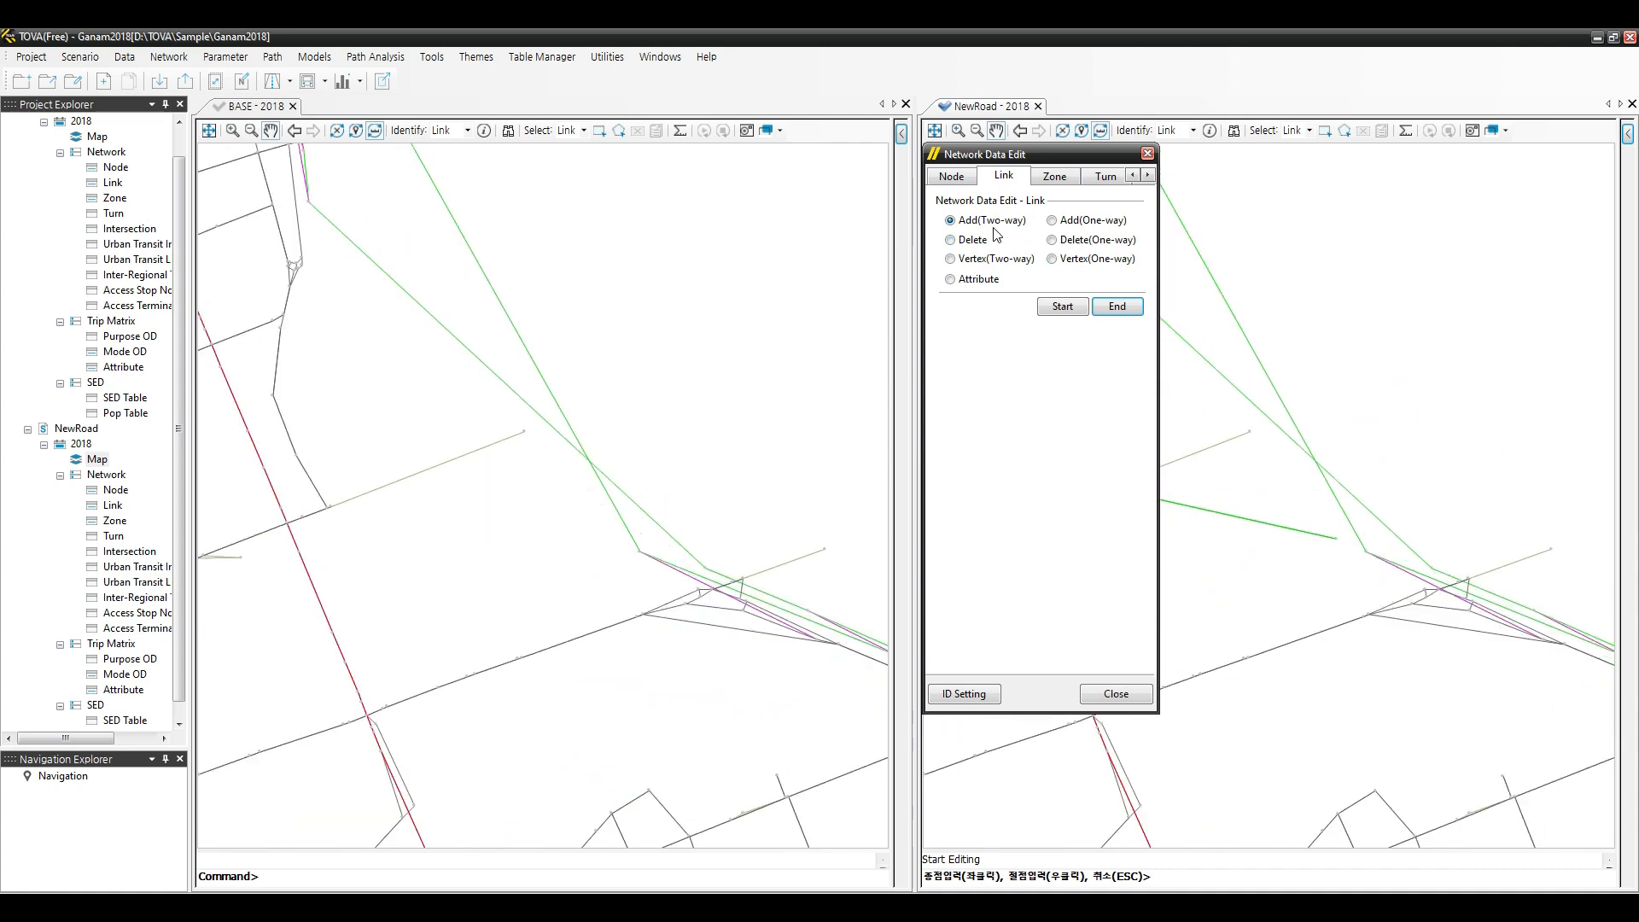
{"action": "left_click", "coordinate": [1058, 224]}
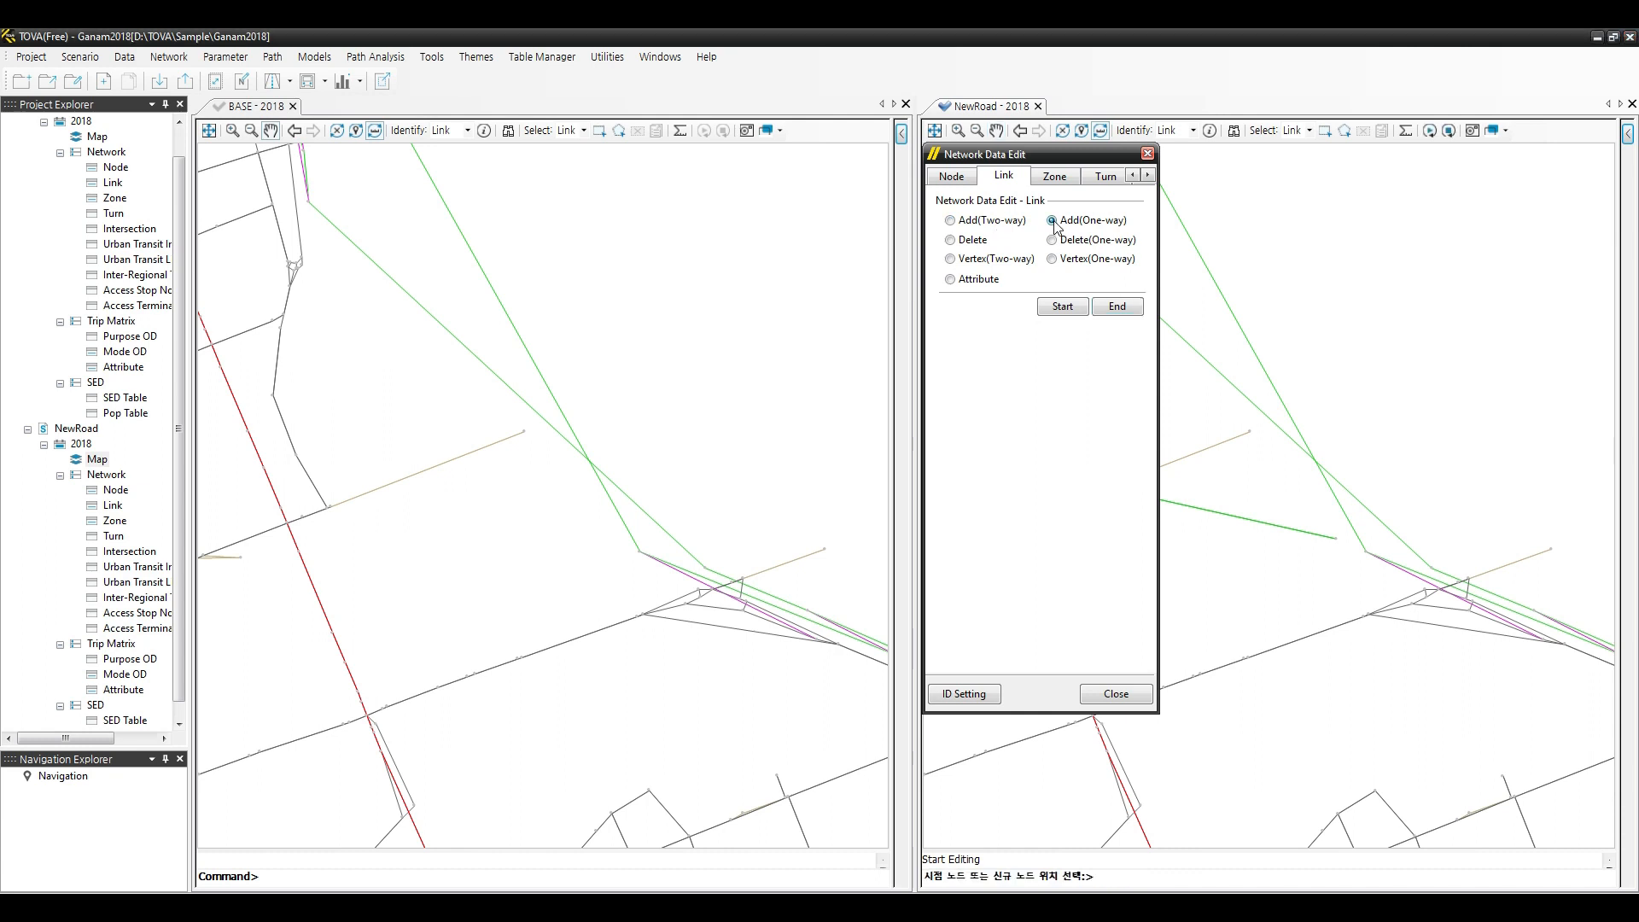
{"action": "left_click", "coordinate": [1432, 569]}
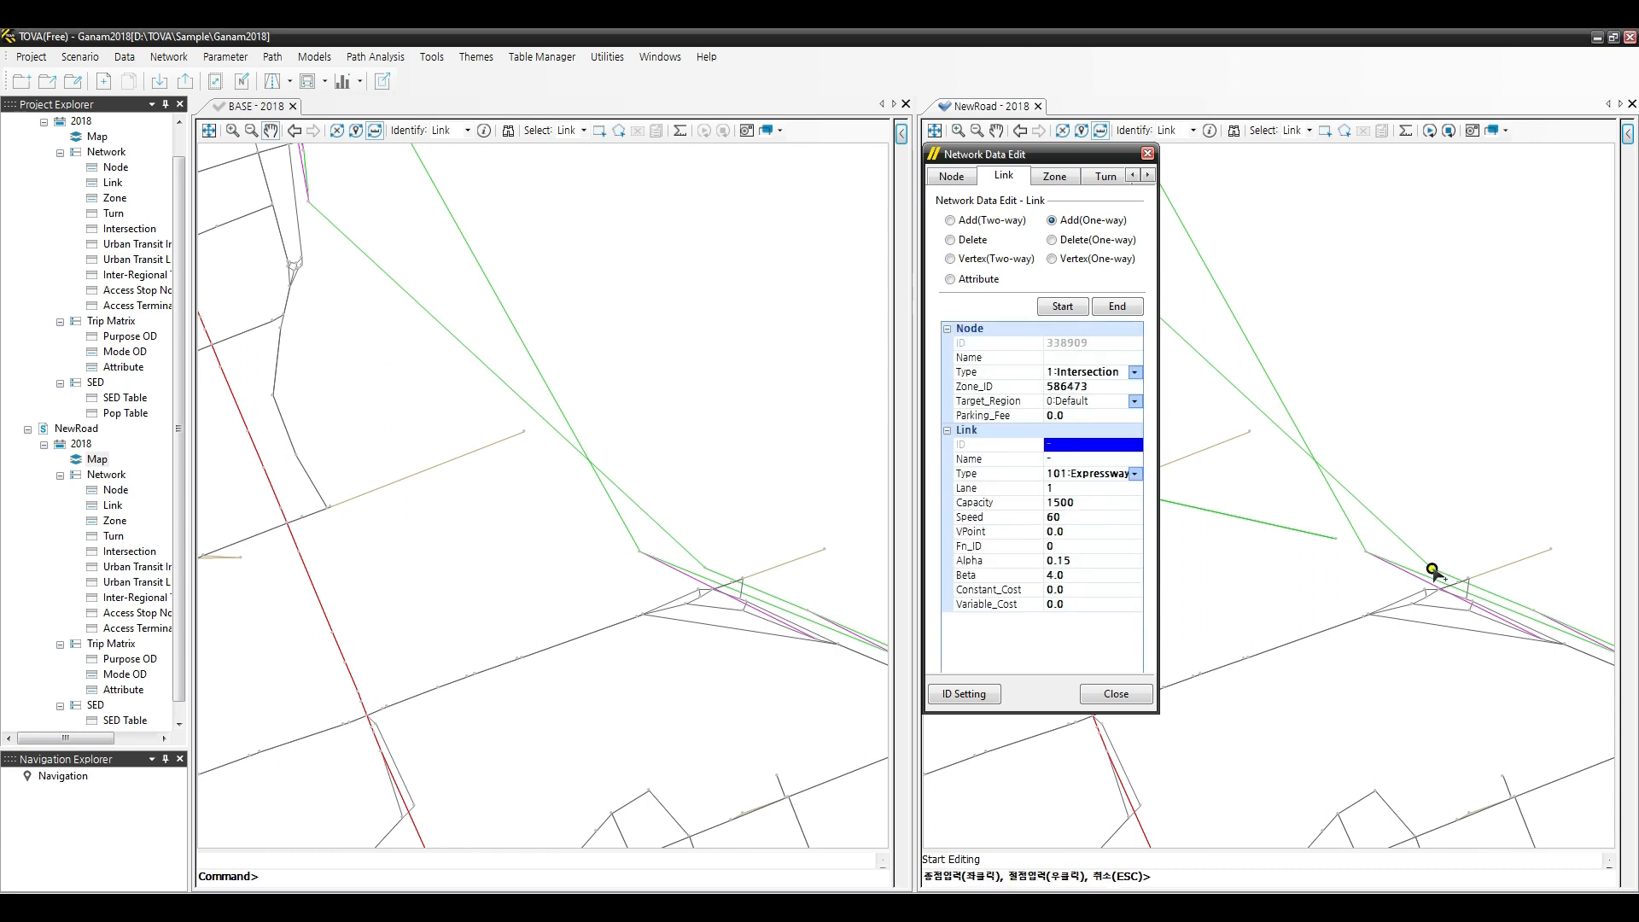
{"action": "left_click", "coordinate": [1337, 539]}
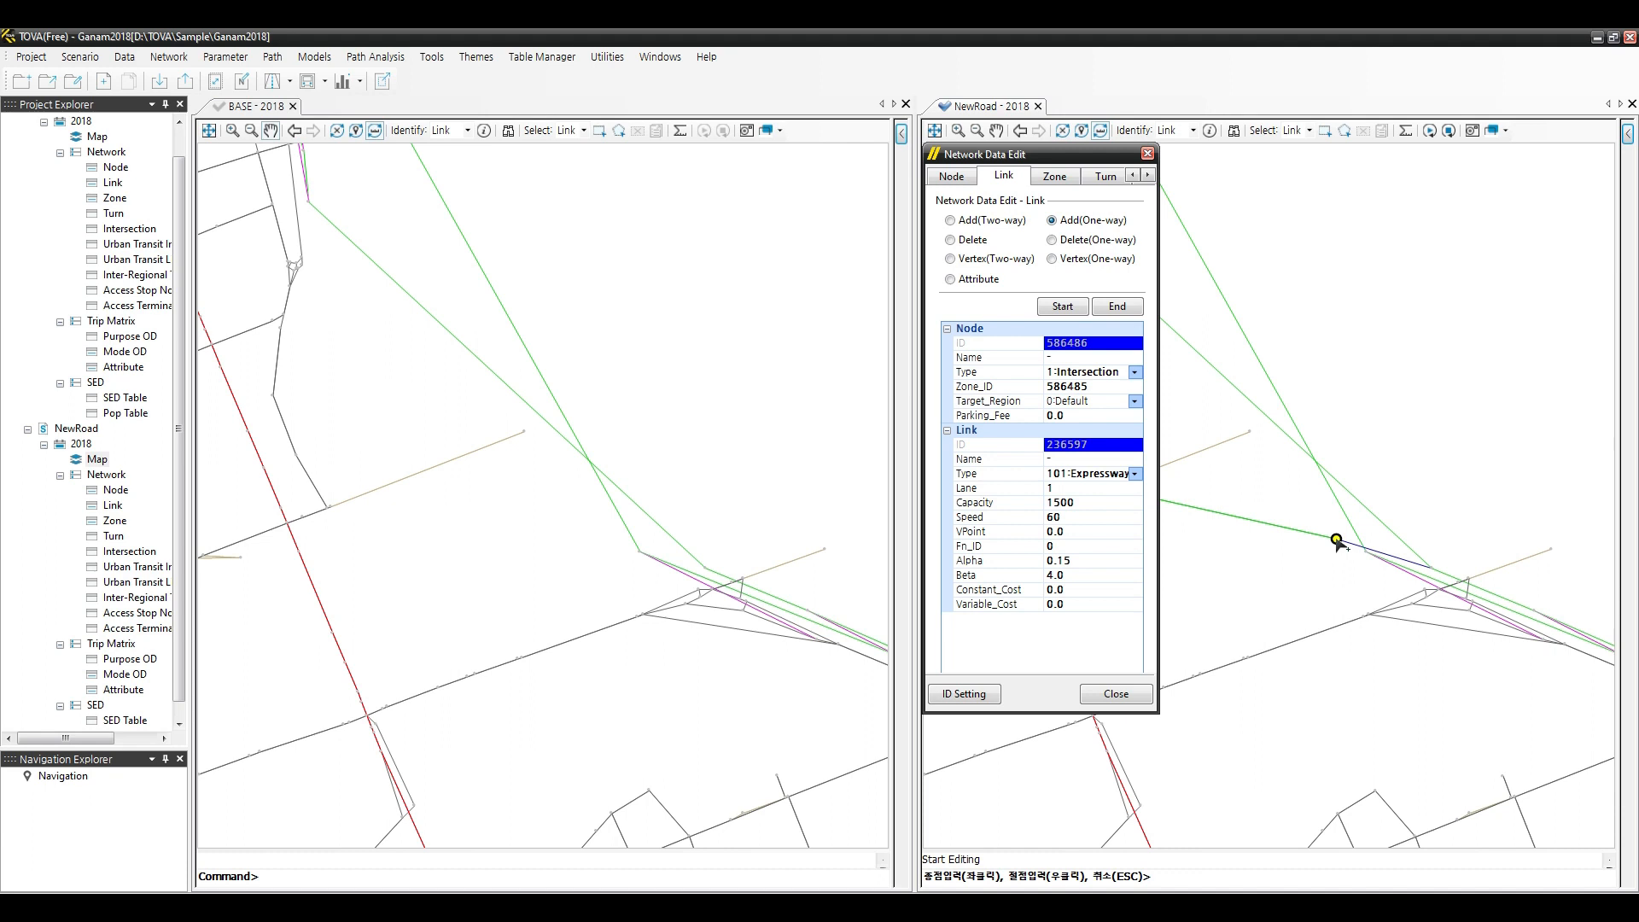
Add a second one-way link from the new road's east end to the nearby expressway bend node and end link drawing.
{"action": "scroll", "coordinate": [1344, 559], "scroll_direction": "up", "scroll_amount": 2}
{"action": "scroll", "coordinate": [1342, 553], "scroll_direction": "up", "scroll_amount": 2}
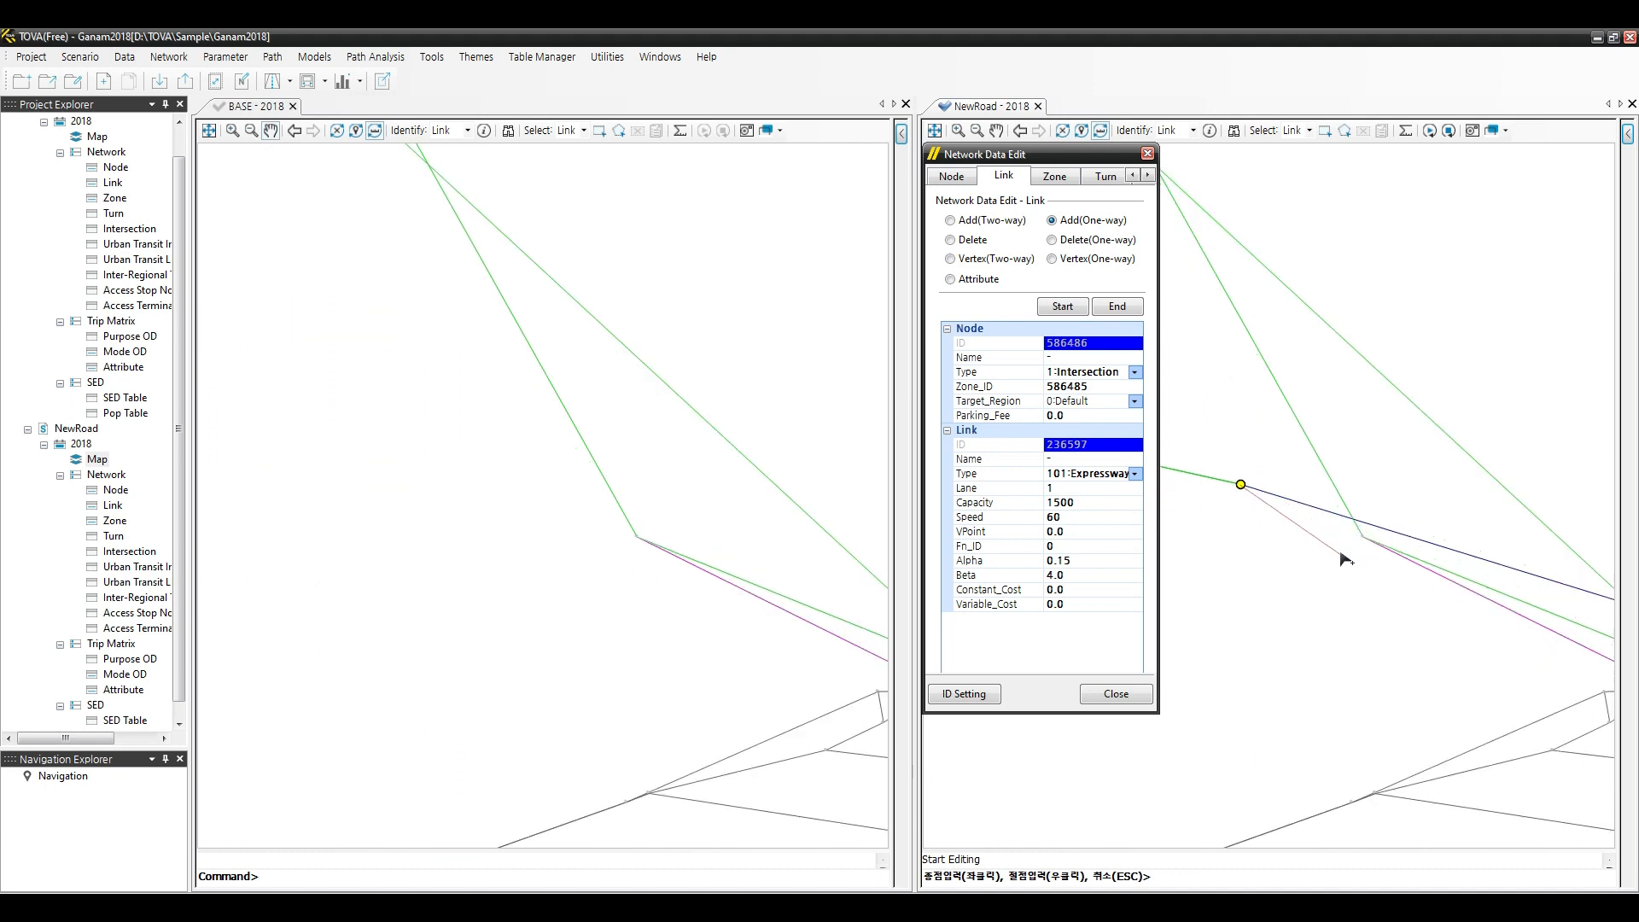
{"action": "left_click_drag", "start_coordinate": [1363, 540], "coordinate": [1346, 461]}
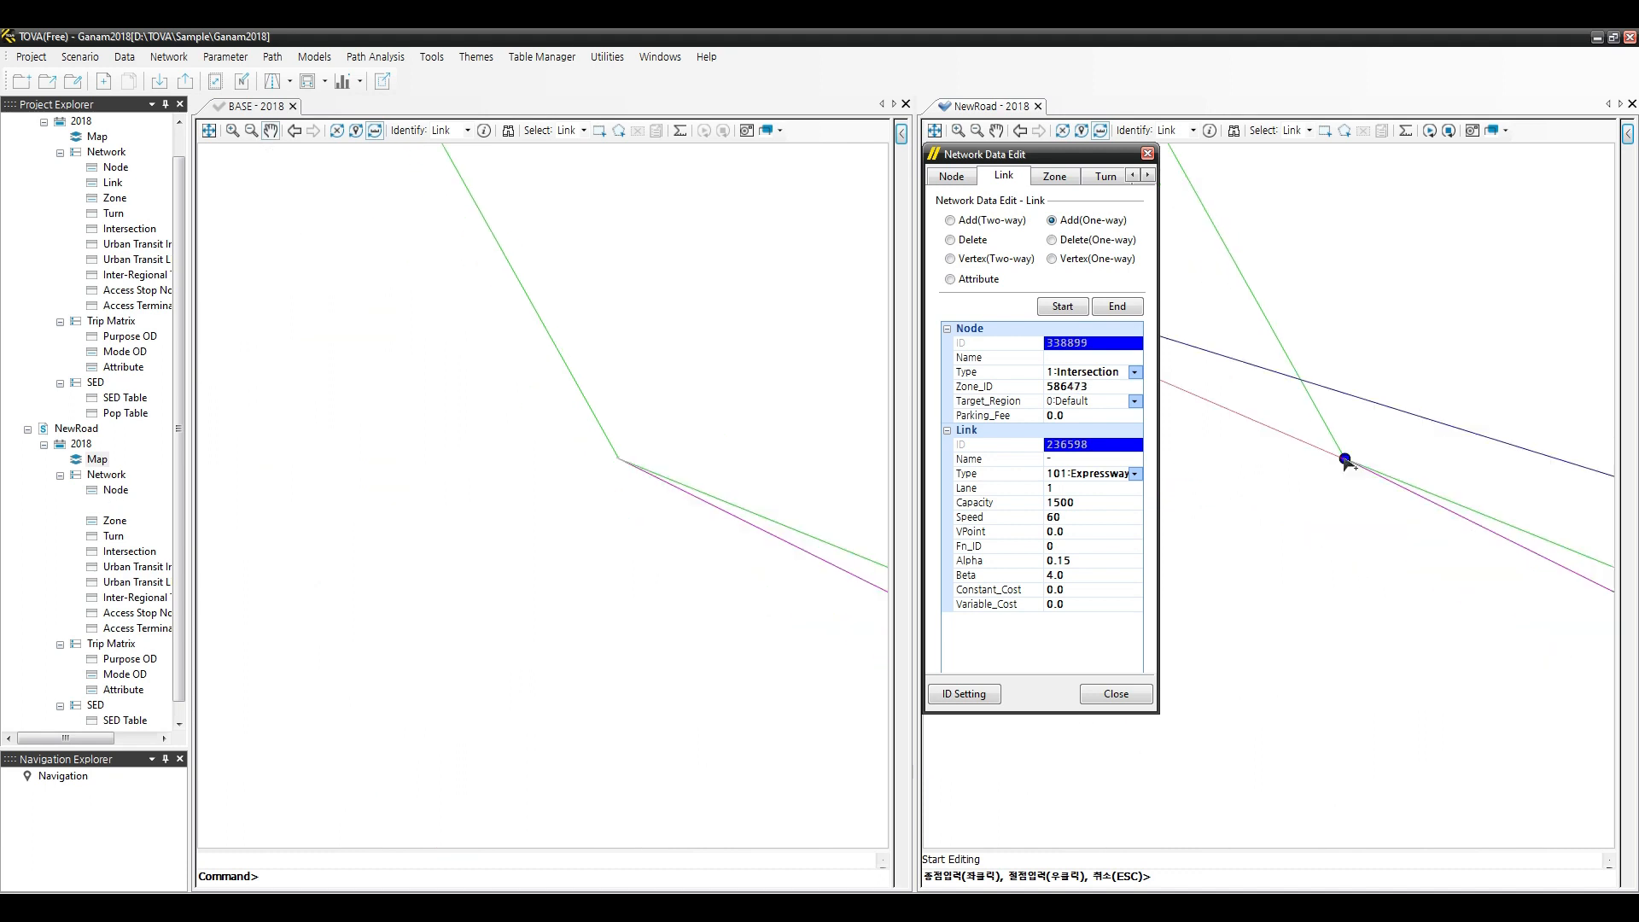
{"action": "left_click", "coordinate": [1119, 306]}
Edit the attributes of the upper one-way connecting link, setting its type to 108:Ramp and its lanes to 2.
{"action": "left_click", "coordinate": [978, 280]}
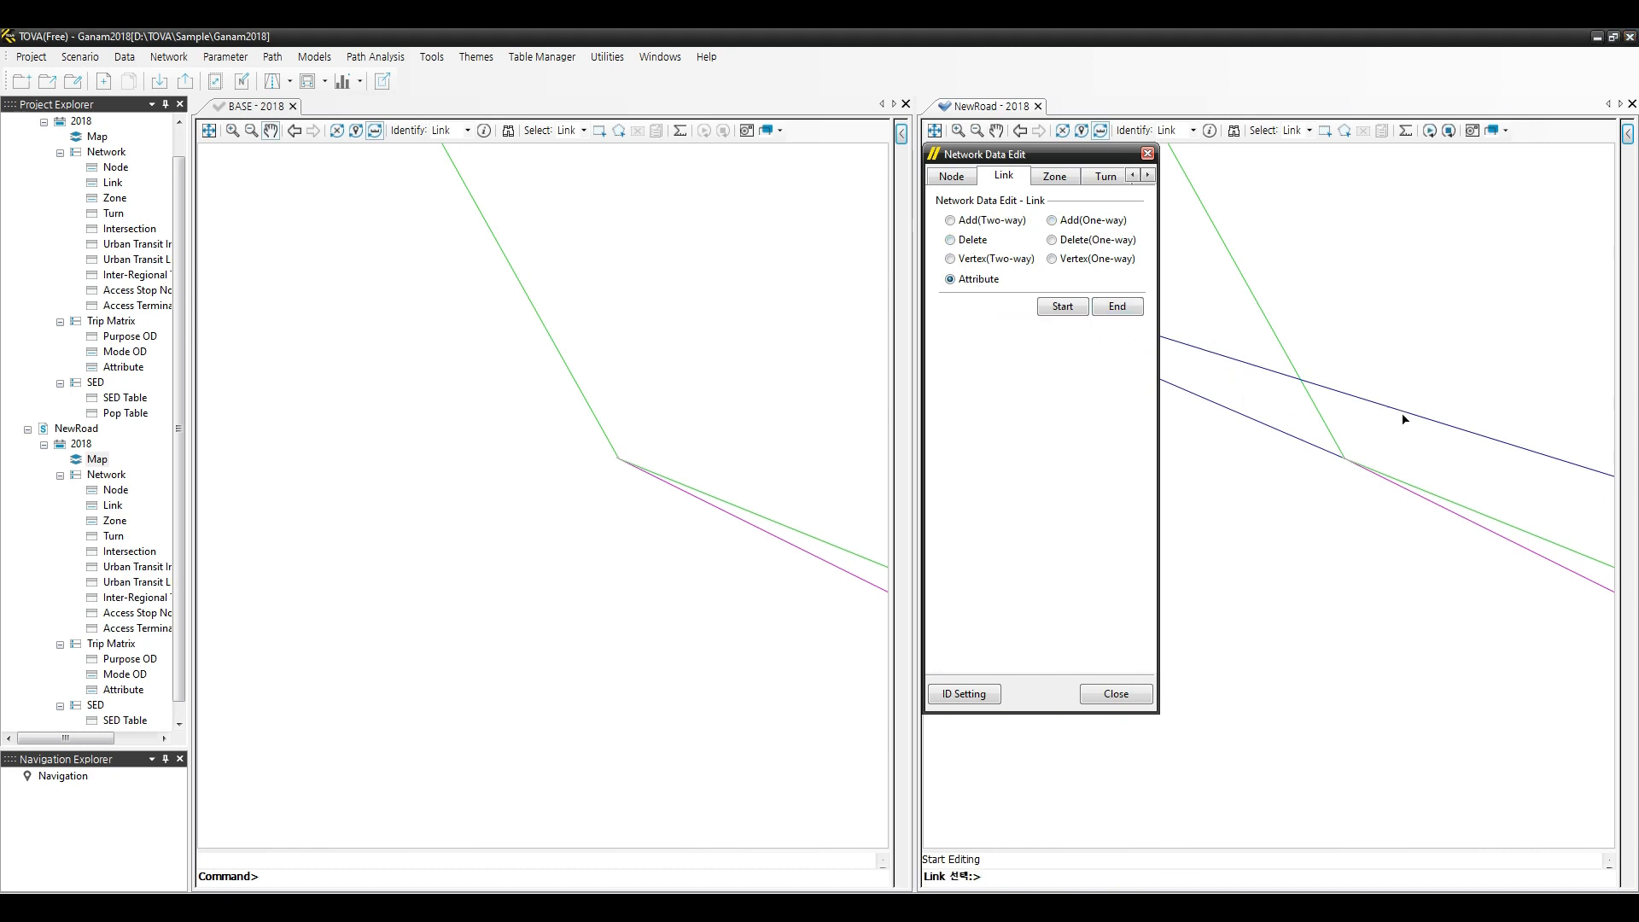
{"action": "left_click", "coordinate": [1401, 412]}
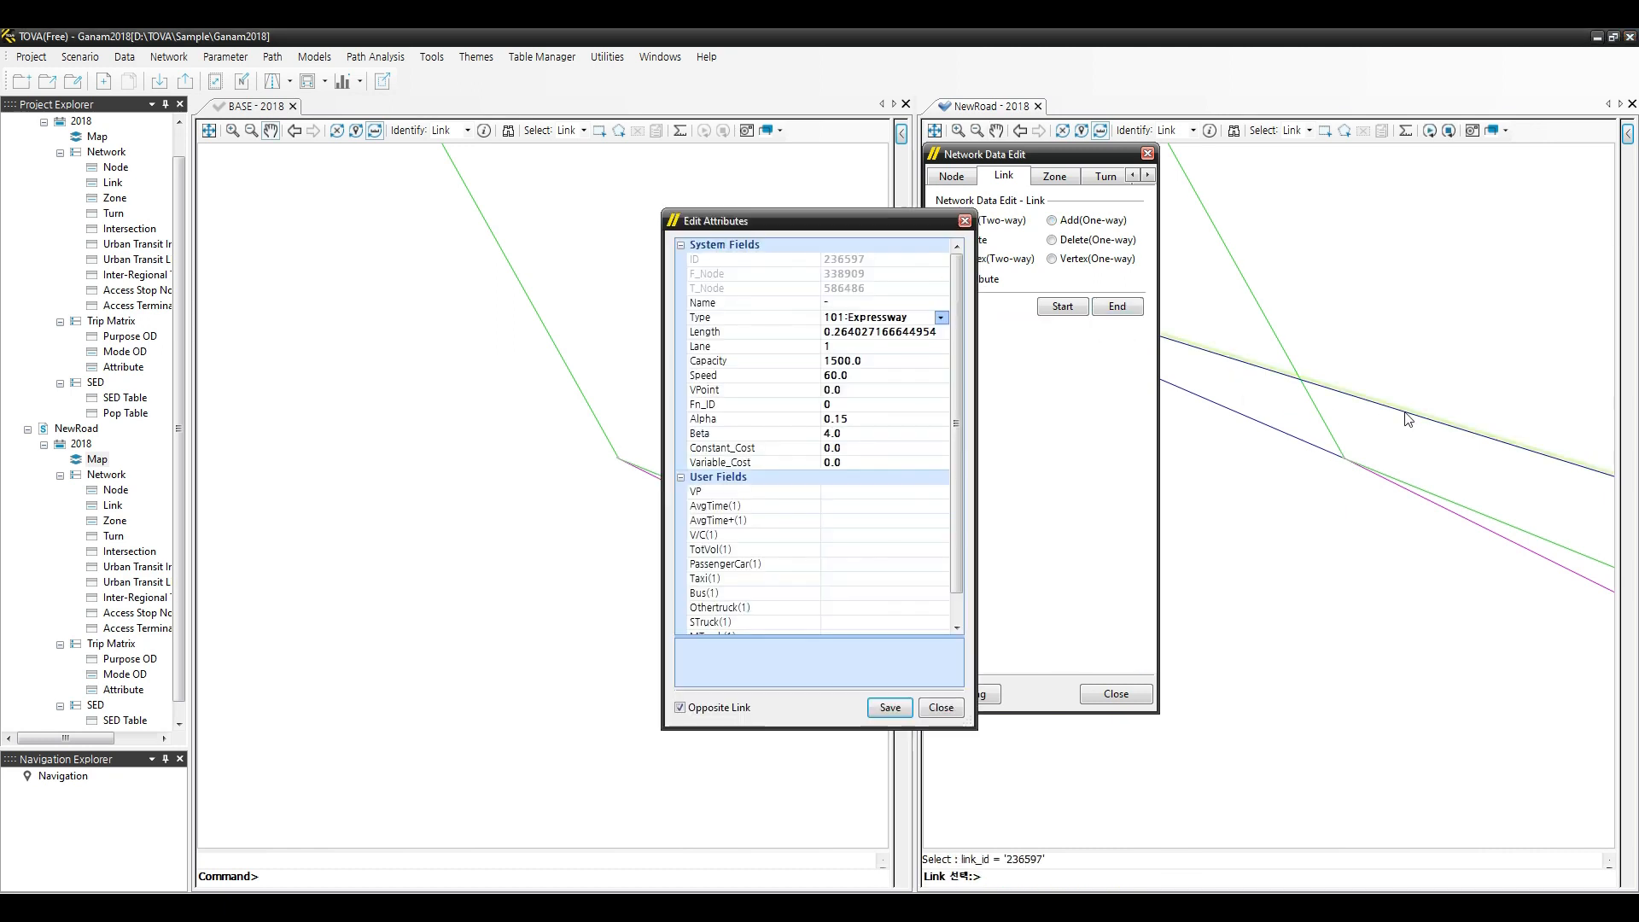
{"action": "left_click", "coordinate": [940, 317]}
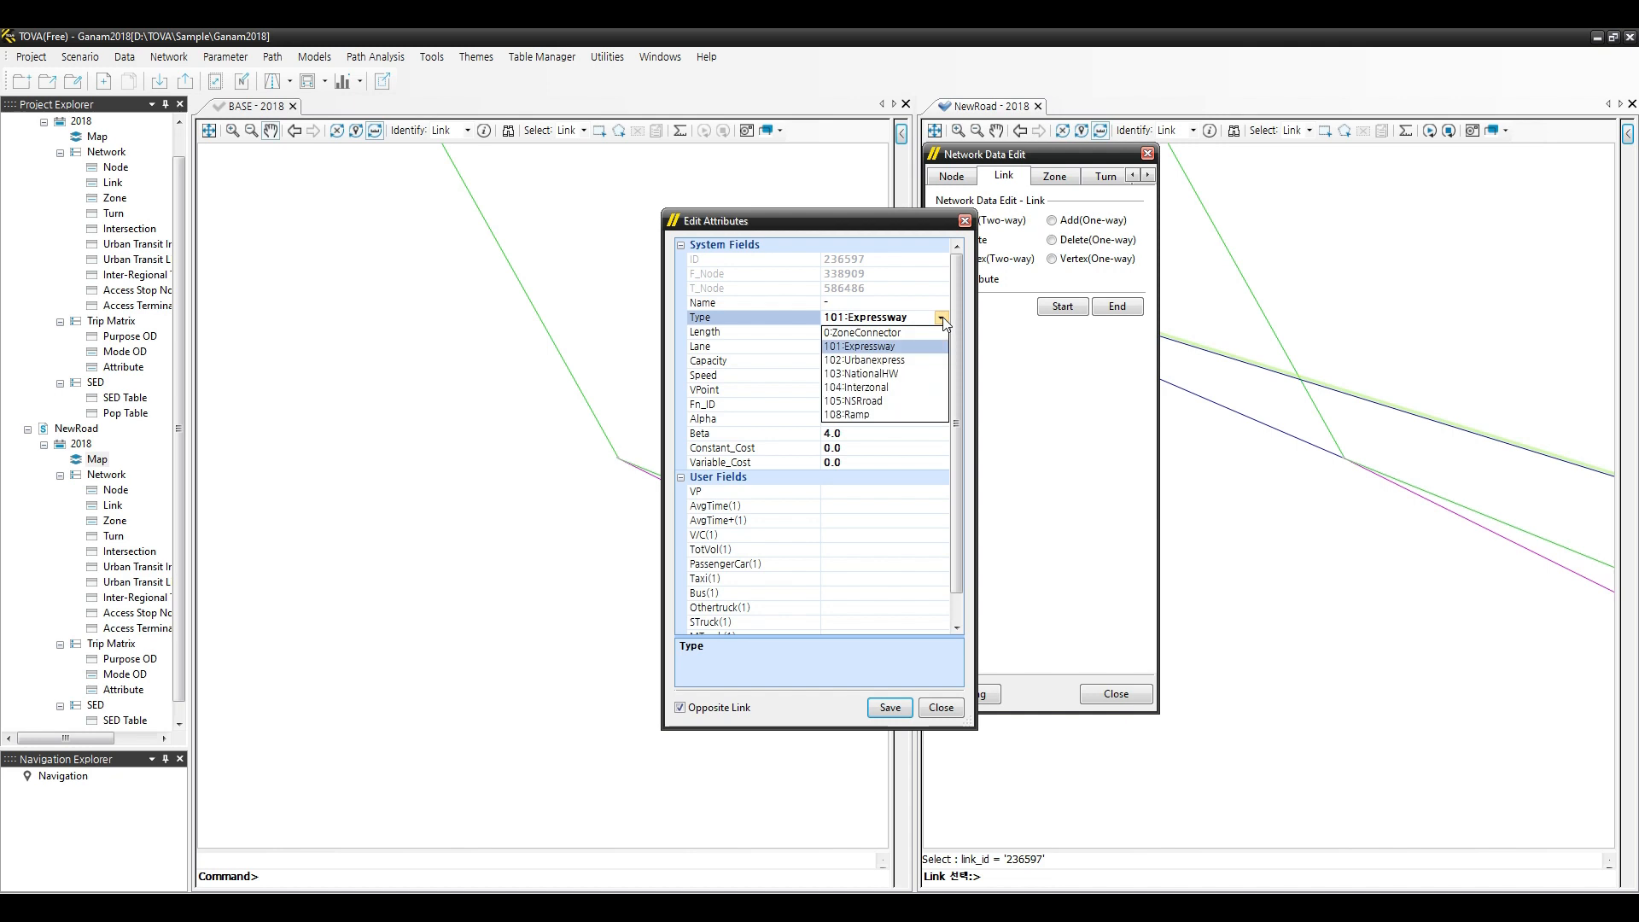
{"action": "left_click", "coordinate": [883, 415]}
{"action": "left_click", "coordinate": [867, 348]}
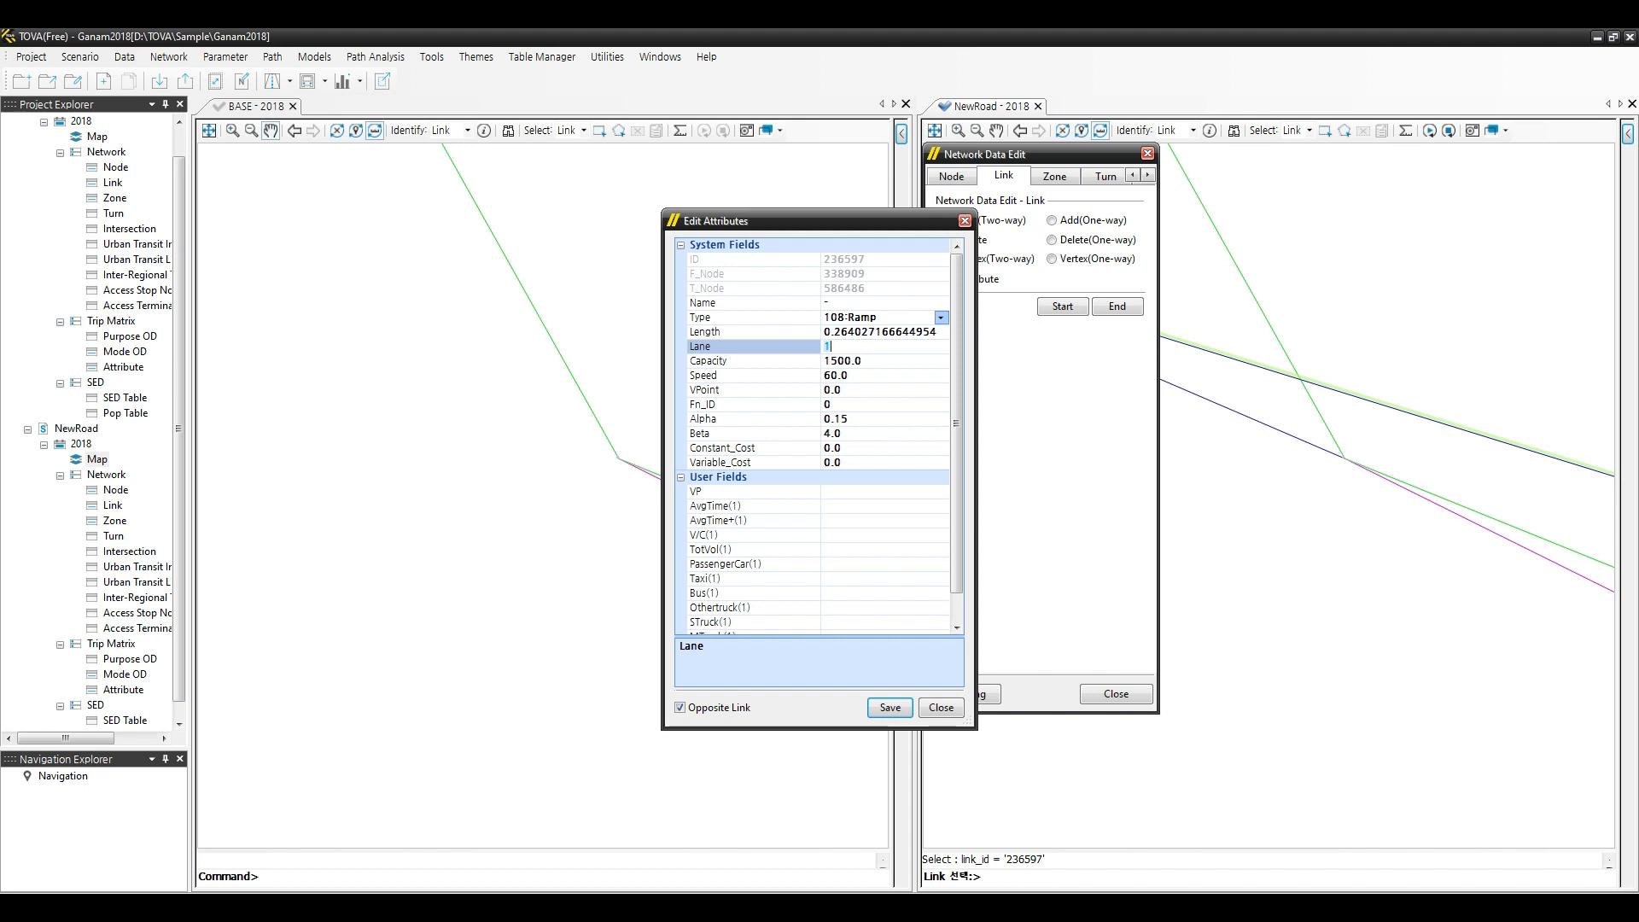
Set the upper connecting link's capacity to 1000, speed to 46.8 and Fn_ID to 33, and save the attributes.
{"action": "left_click", "coordinate": [877, 363]}
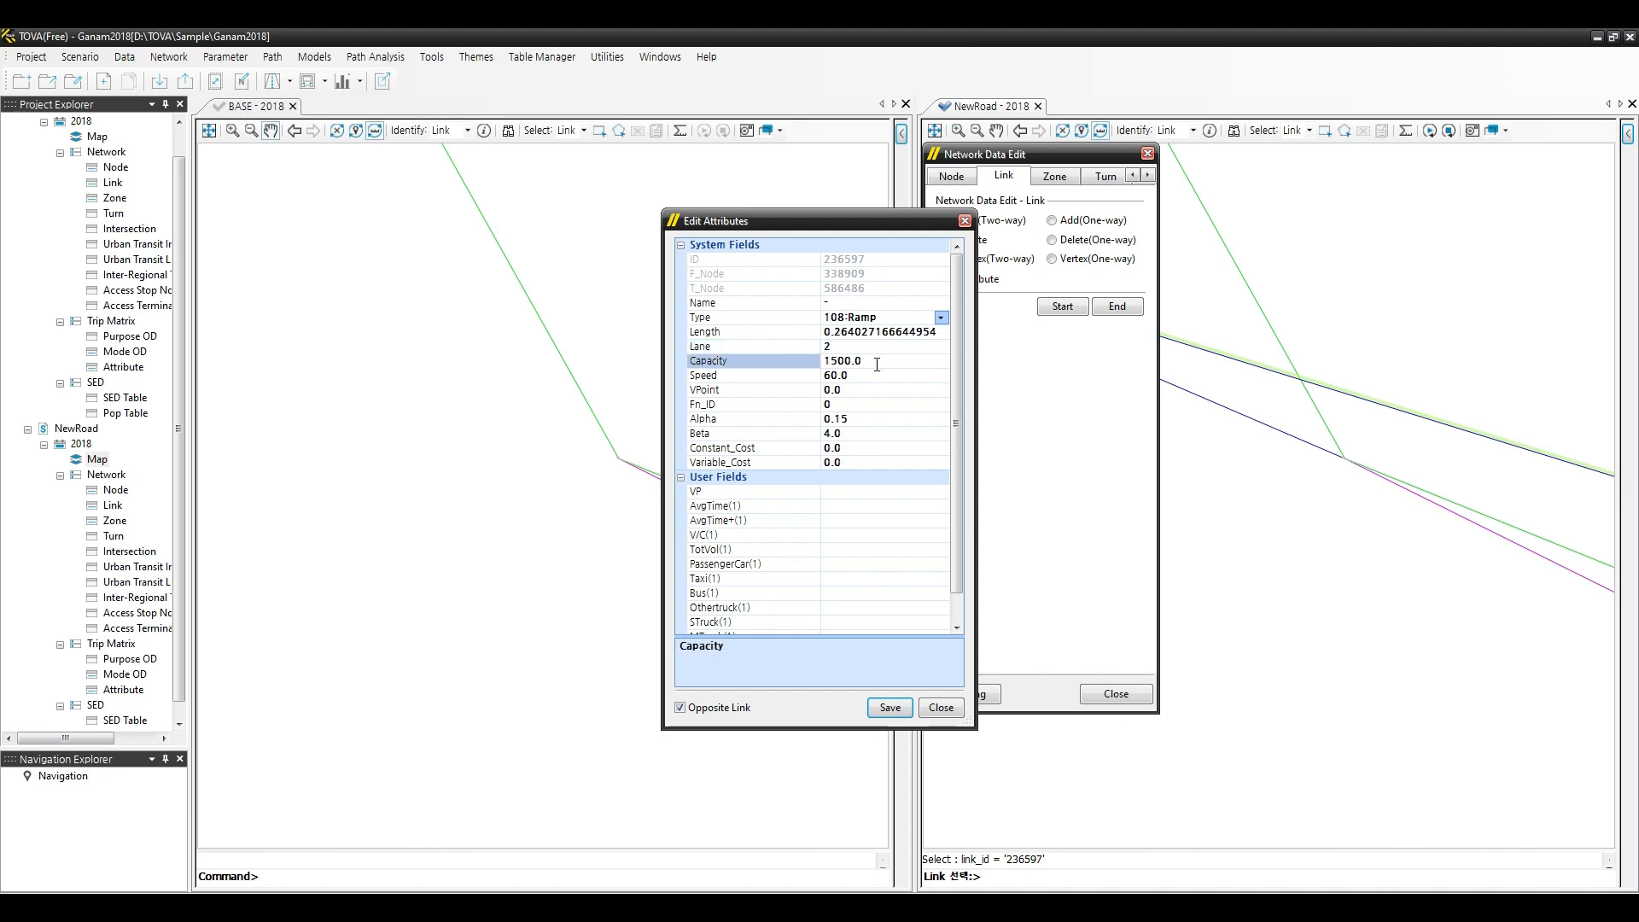
{"action": "double_click", "coordinate": [876, 364]}
{"action": "type", "text": "1000"}
{"action": "key", "text": "Tab"}
{"action": "type", "text": "46.8"}
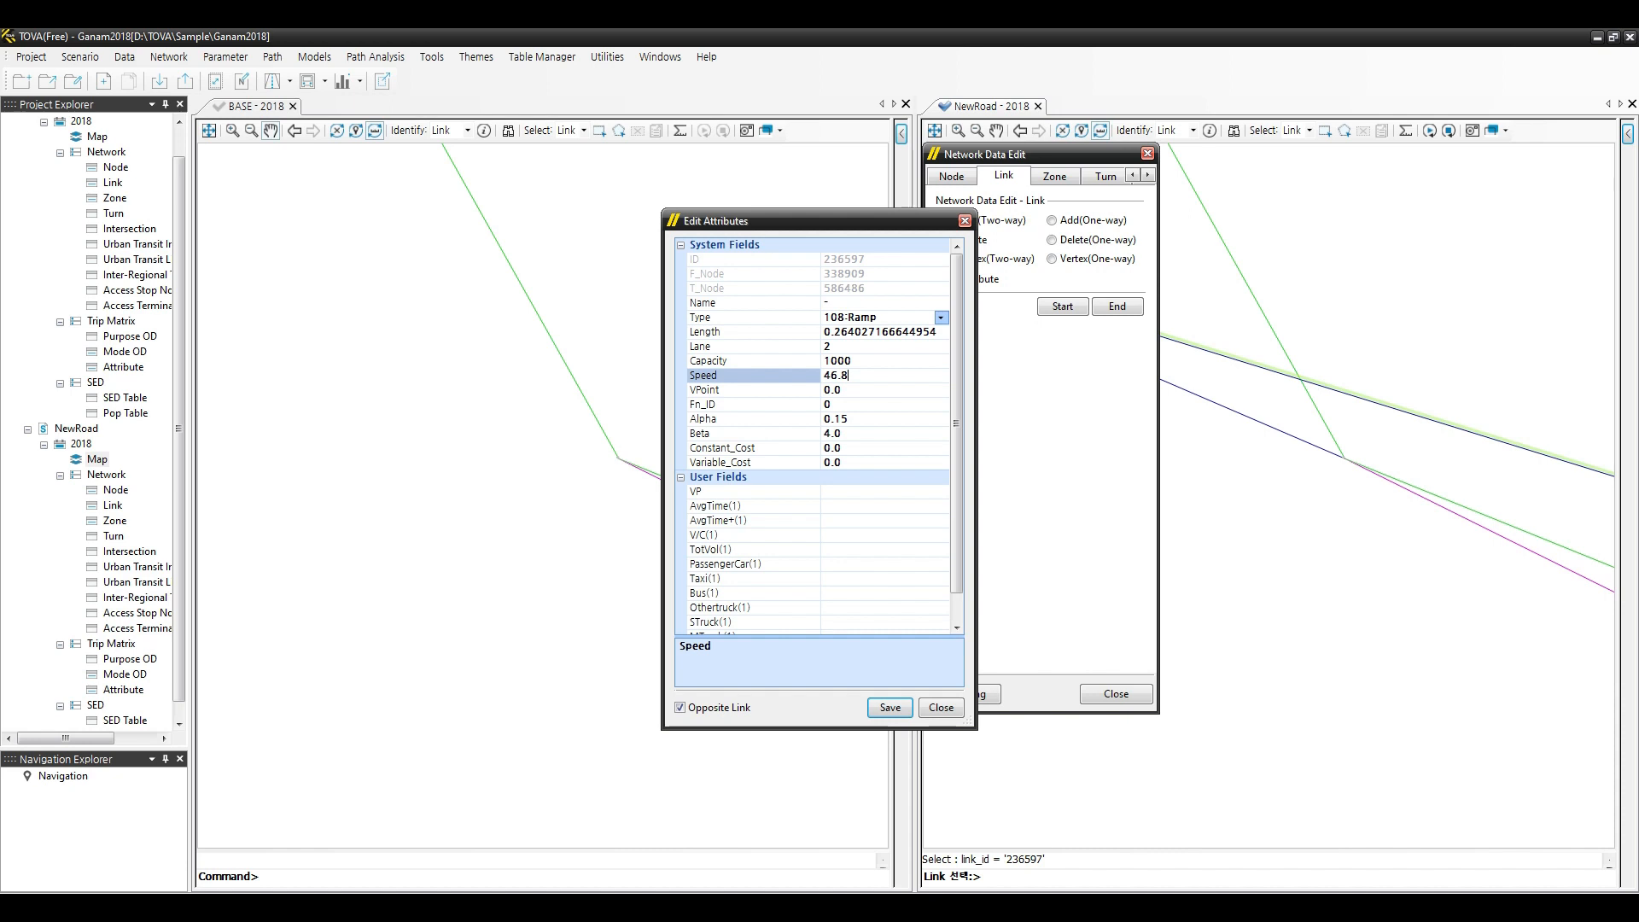
{"action": "key", "text": "Tab"}
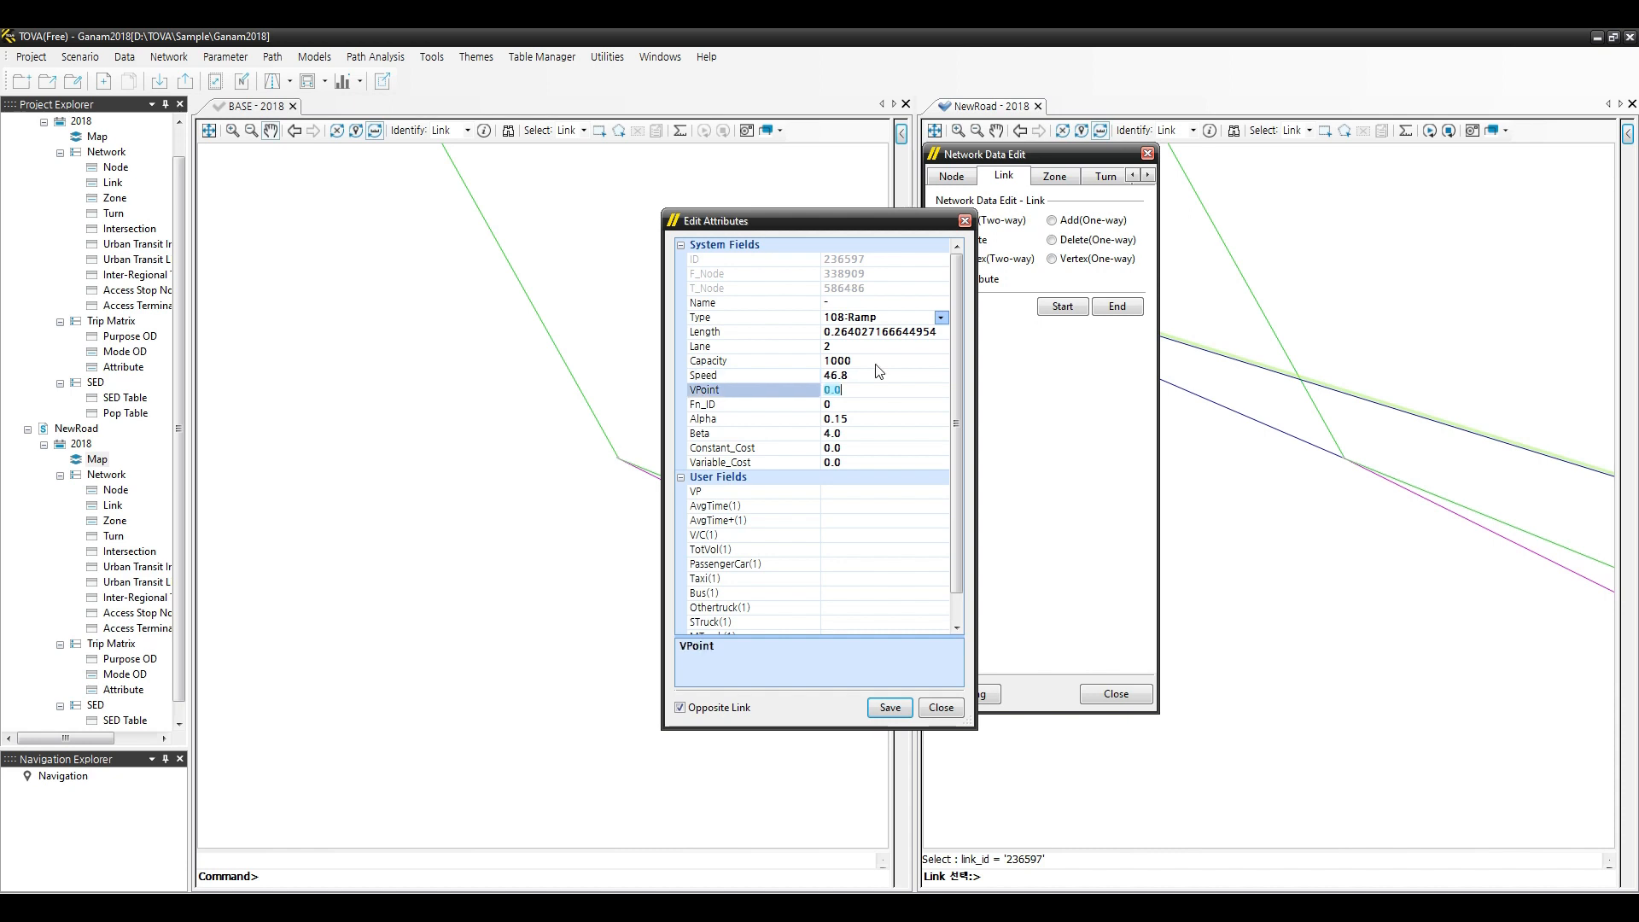
{"action": "key", "text": "Tab"}
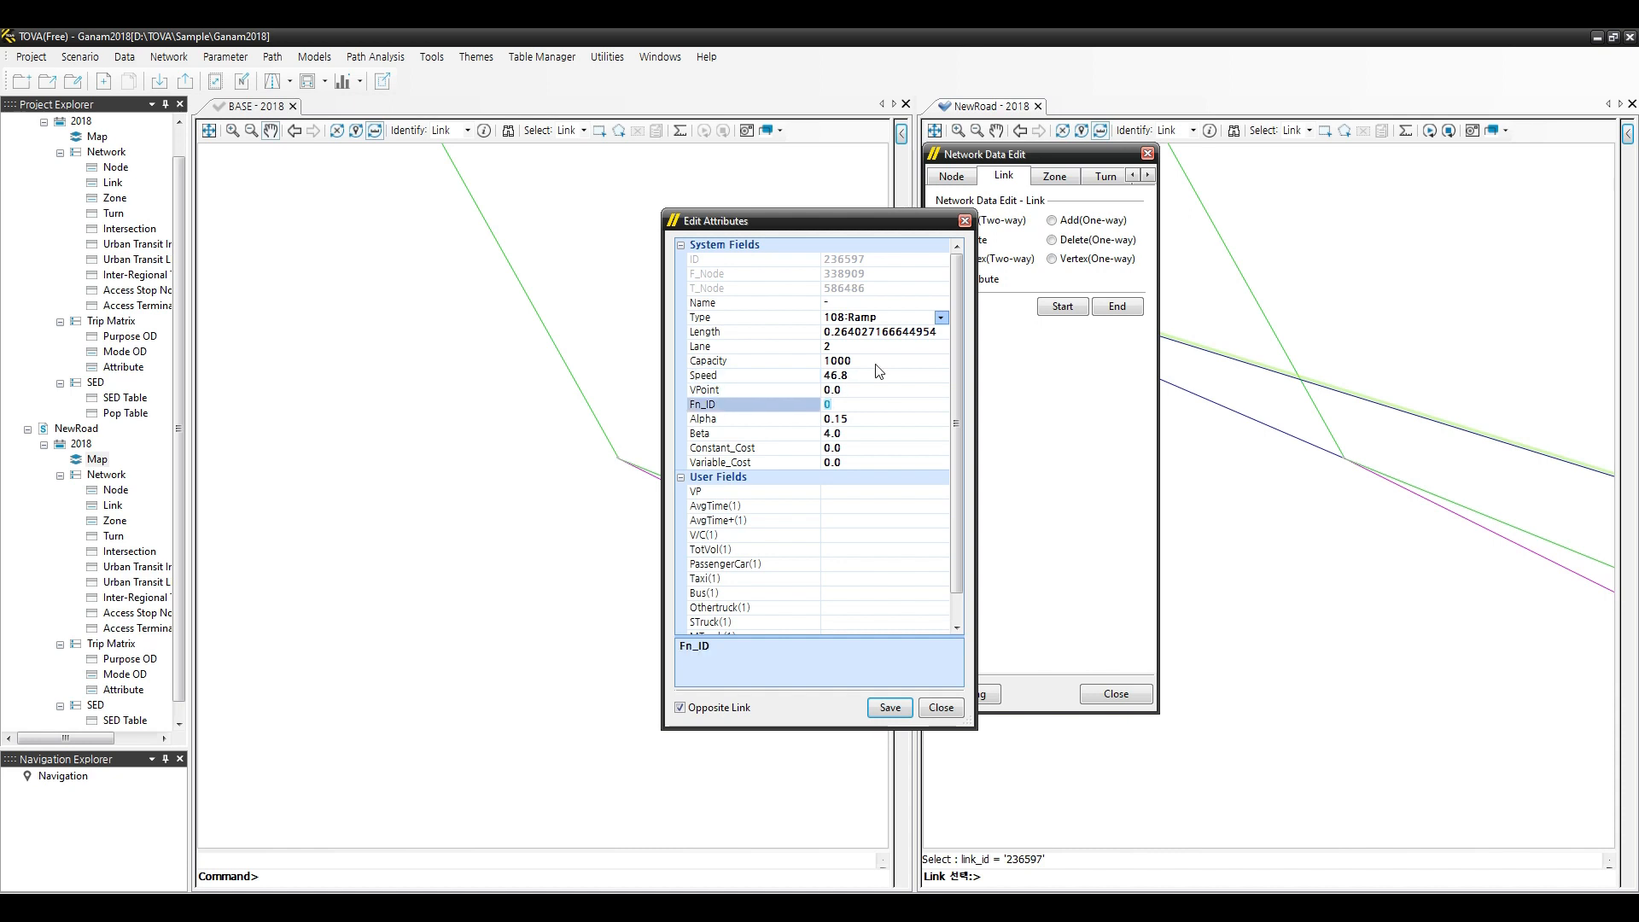
{"action": "type", "text": "33"}
{"action": "key", "text": "Tab"}
{"action": "key", "text": "Tab"}
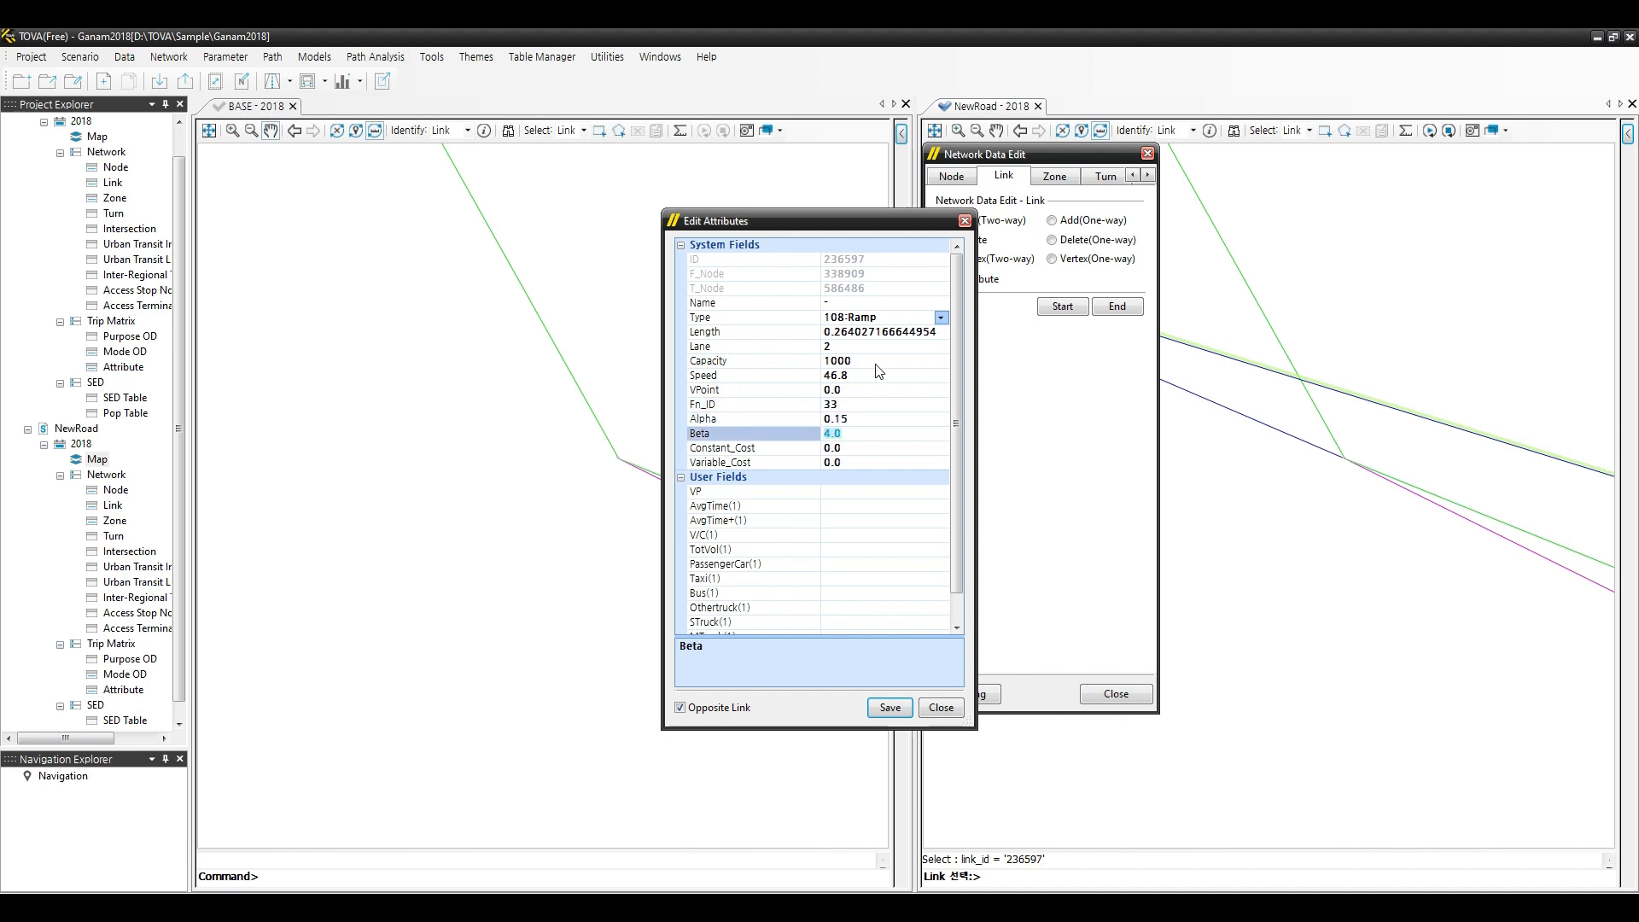
{"action": "left_click", "coordinate": [889, 706]}
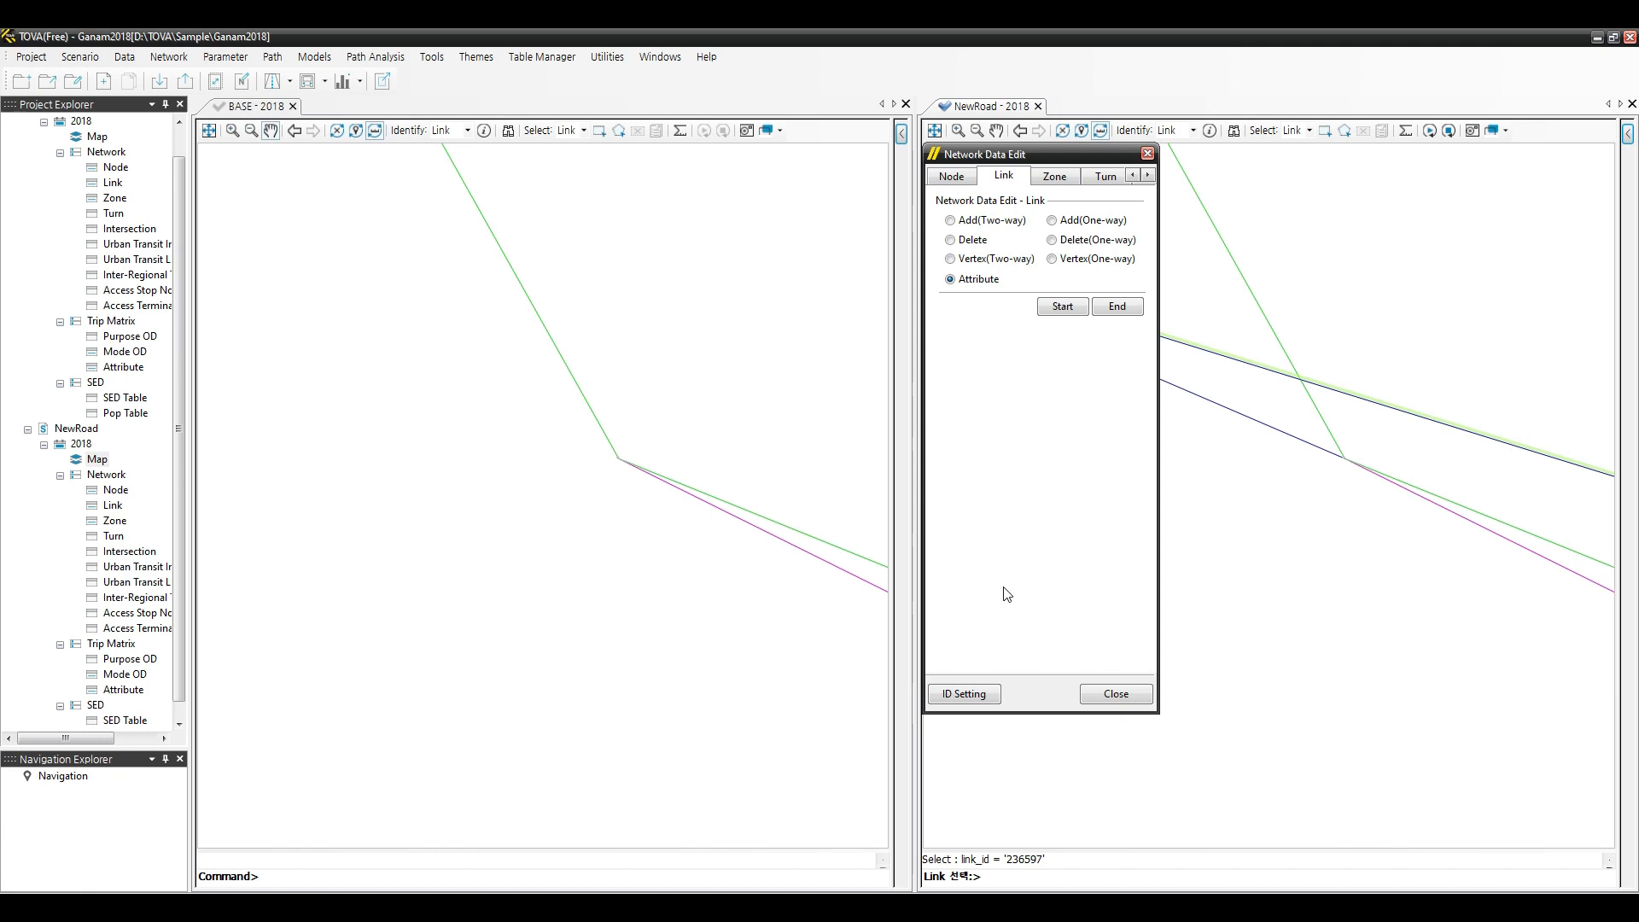
Edit the attributes of the lower one-way connecting link, setting its type to 108:Ramp and its lanes to 2.
{"action": "left_click", "coordinate": [1262, 426]}
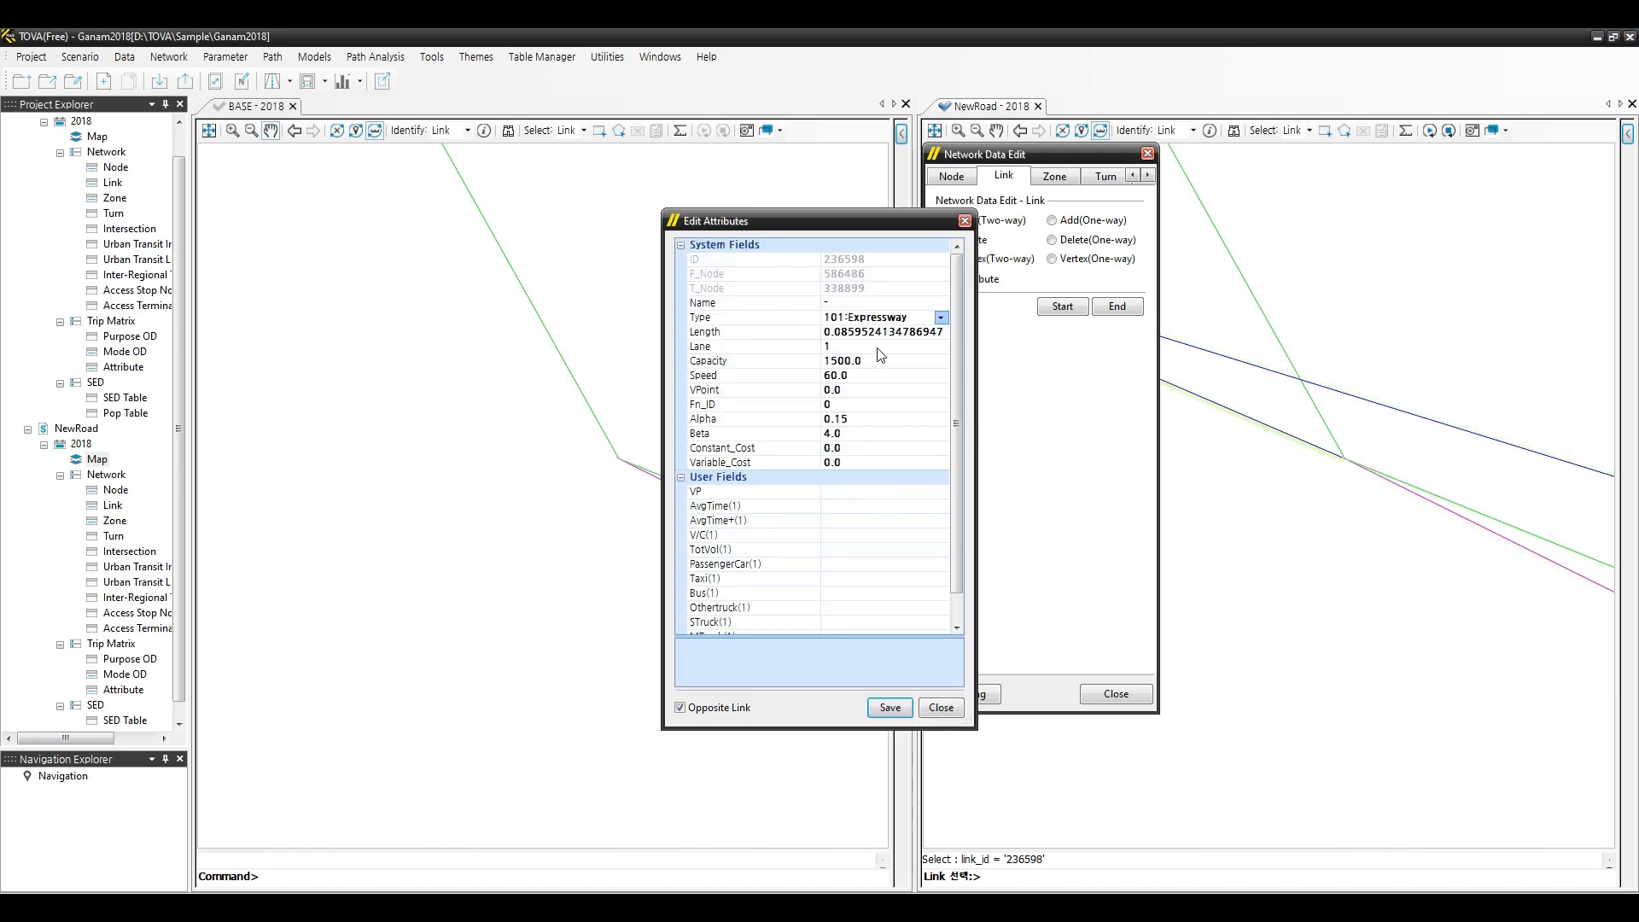
{"action": "left_click", "coordinate": [939, 317]}
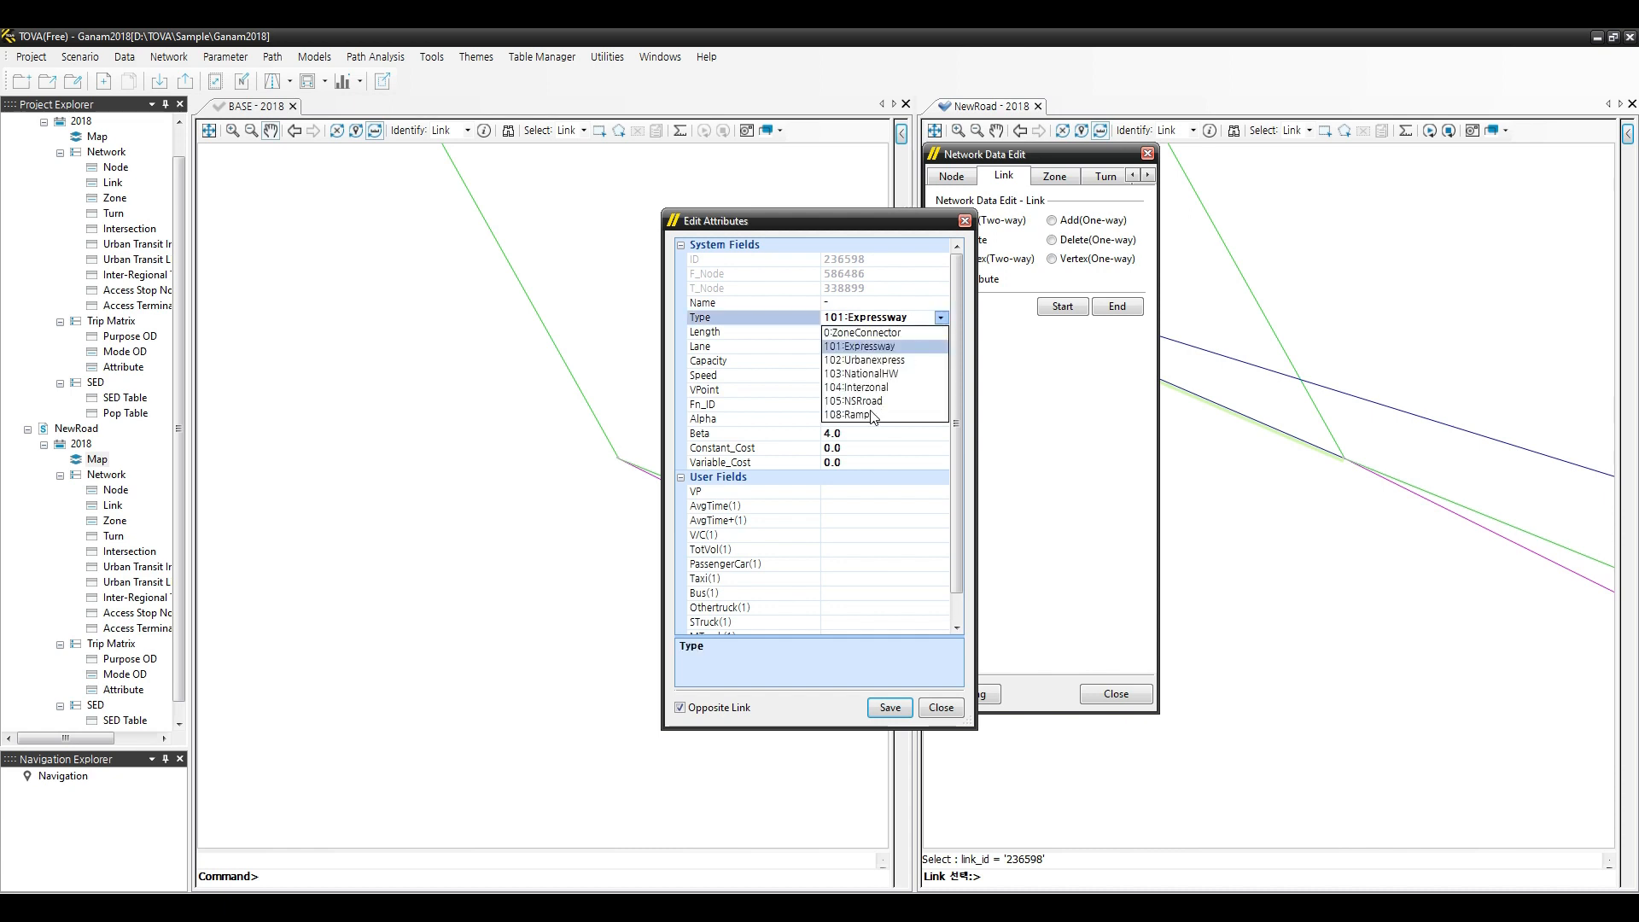
{"action": "left_click", "coordinate": [870, 416]}
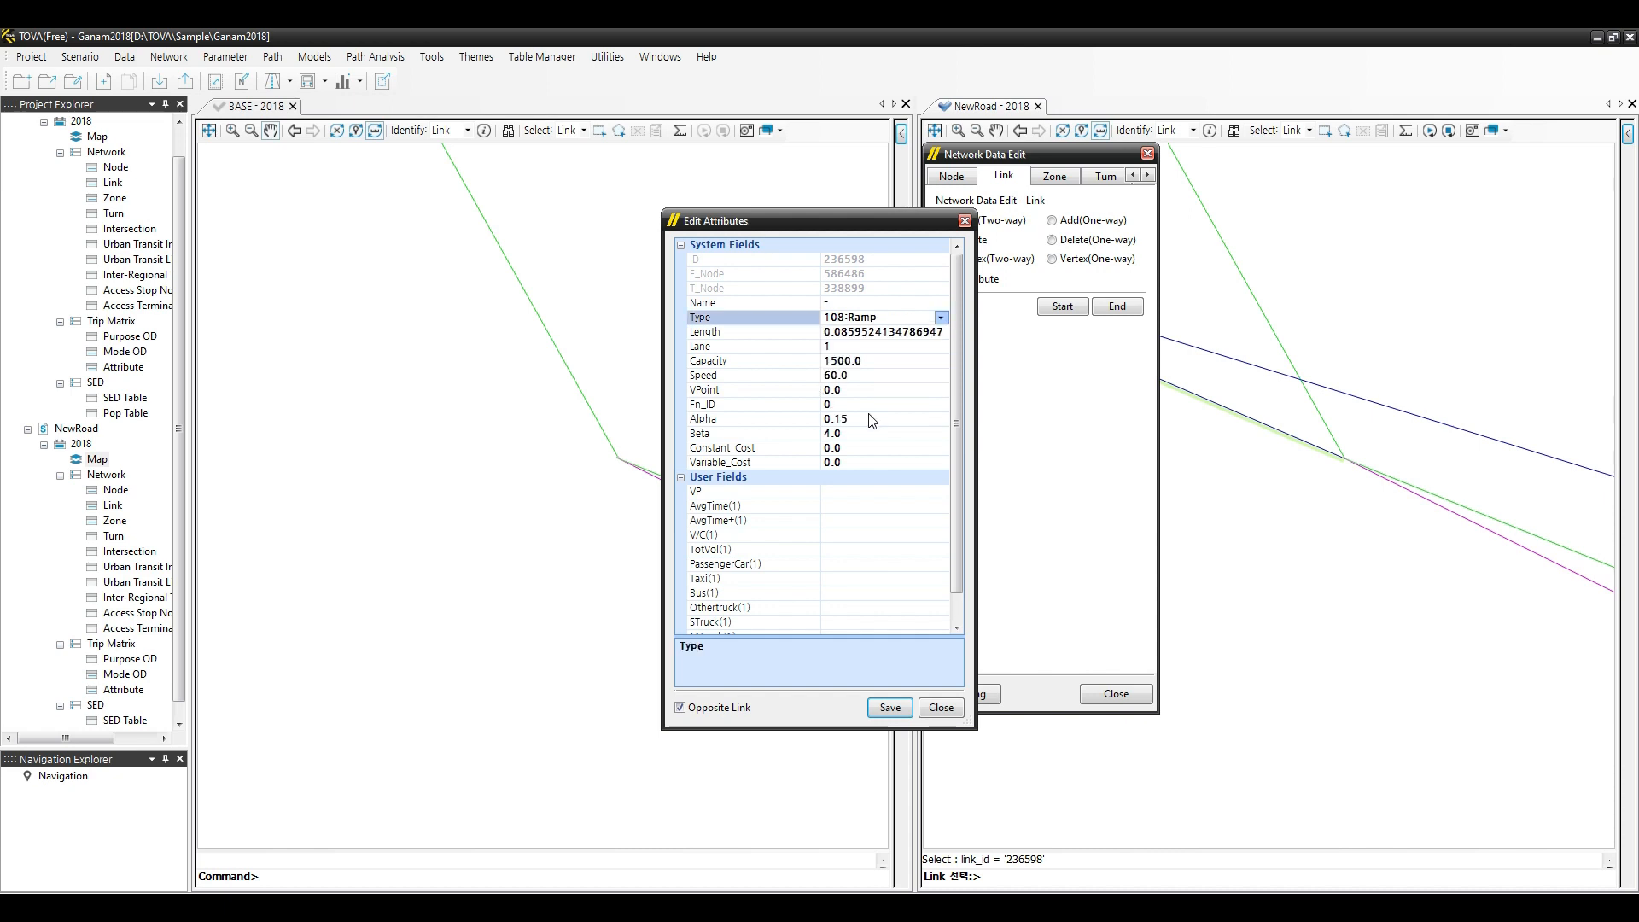
{"action": "left_click", "coordinate": [853, 348]}
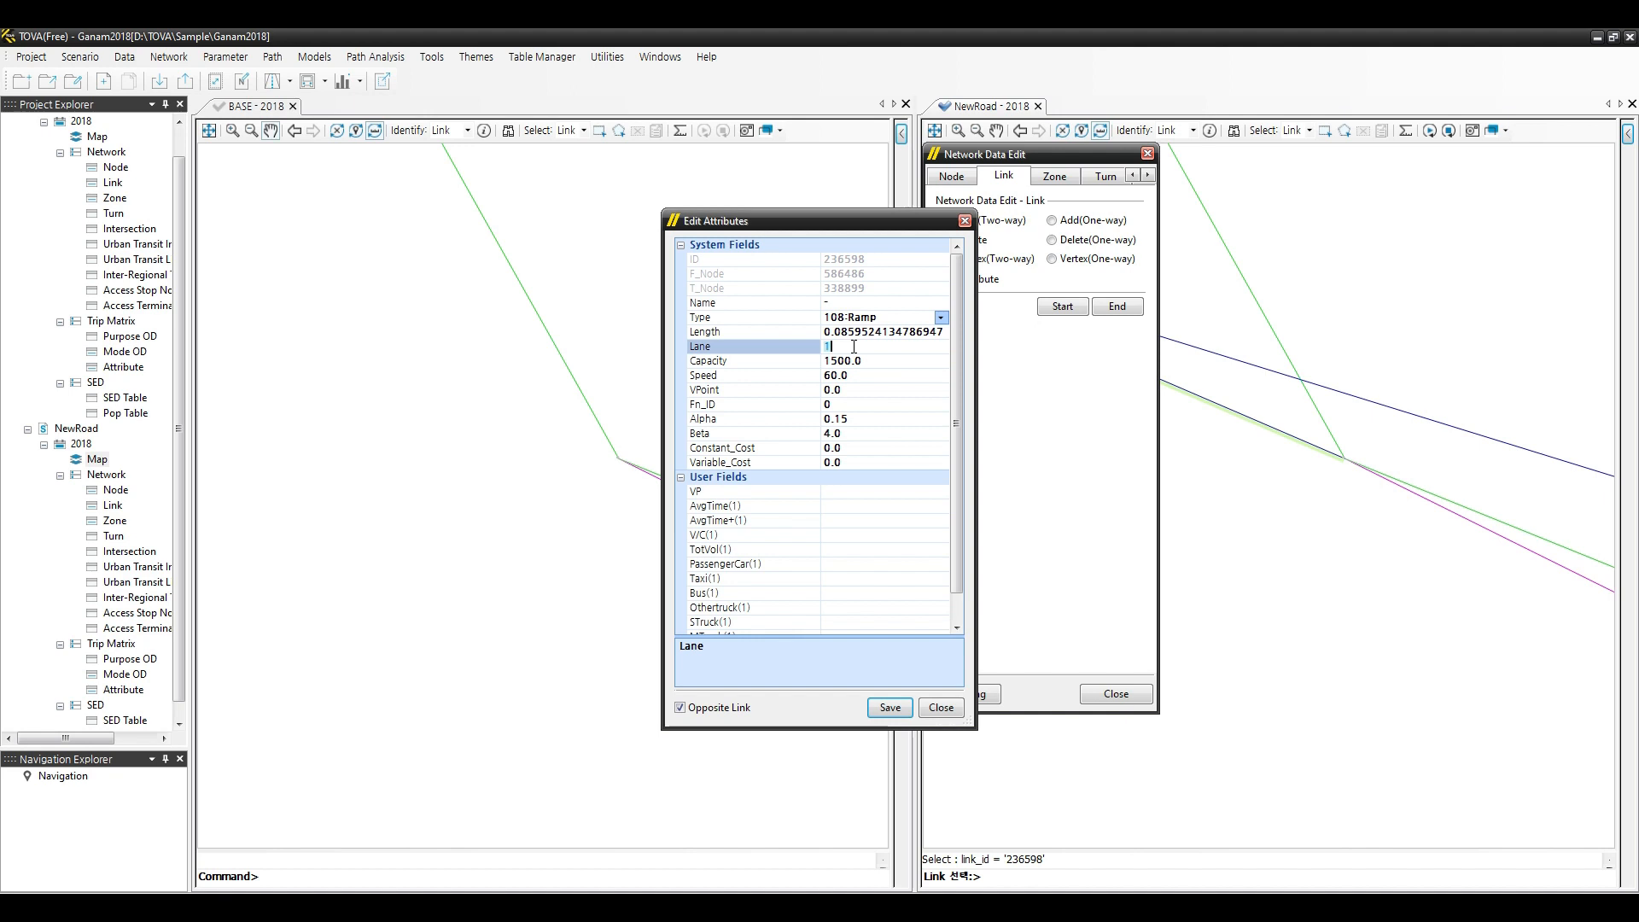
{"action": "type", "text": "2"}
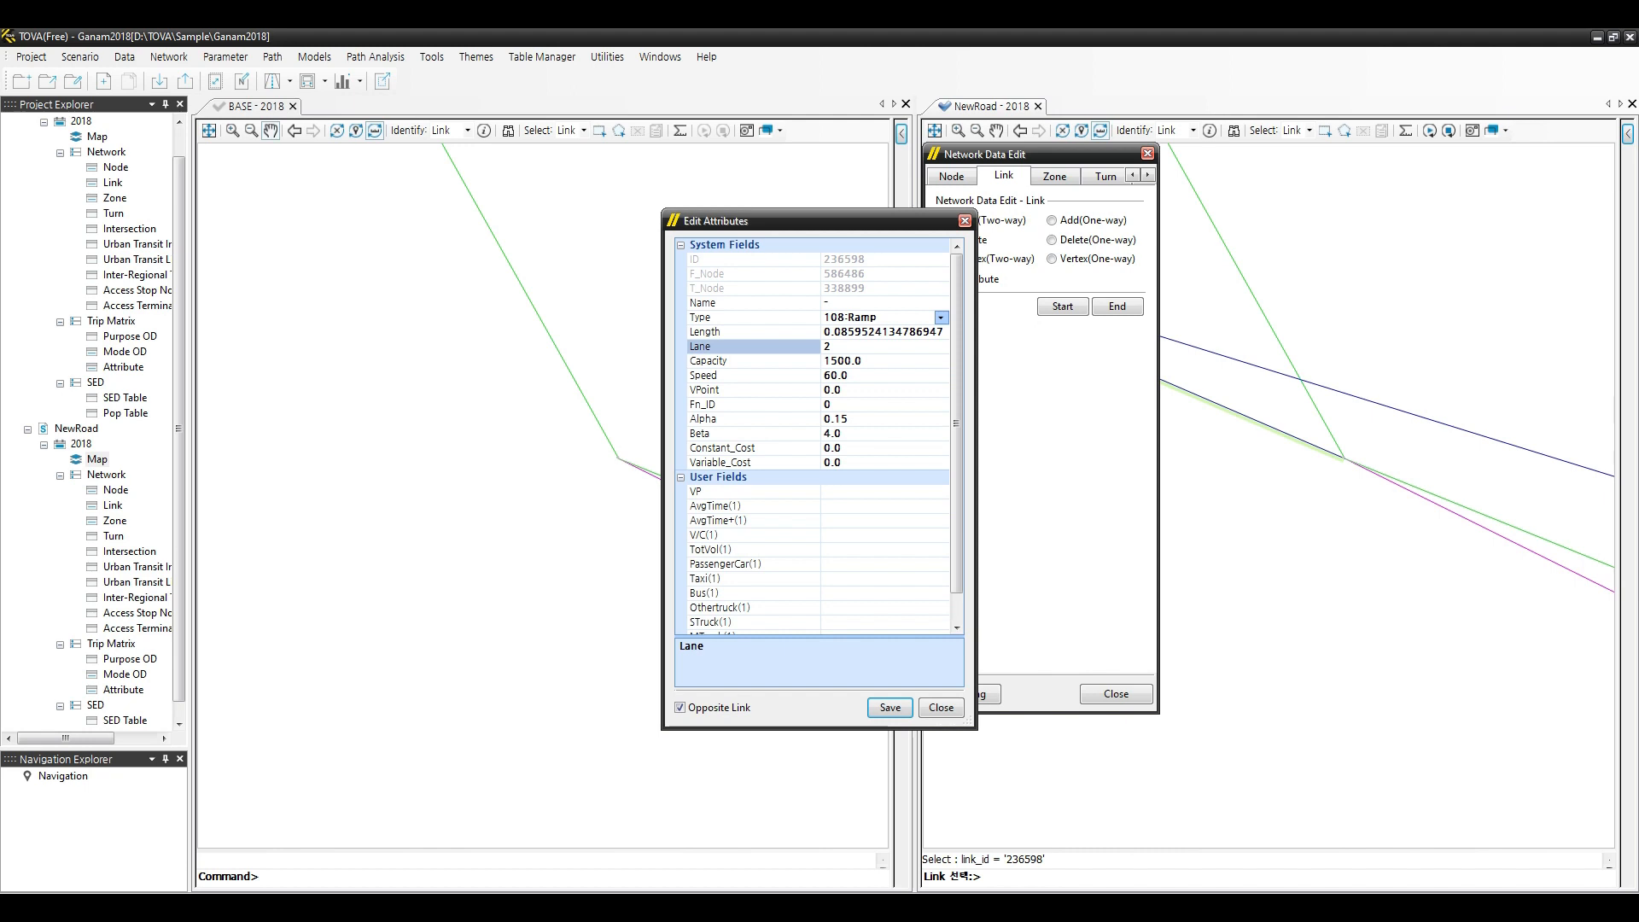
Set the lower connecting link's capacity to 1000, speed to 46.8 and Fn_ID to 33, and save the attributes.
{"action": "key", "text": "Tab"}
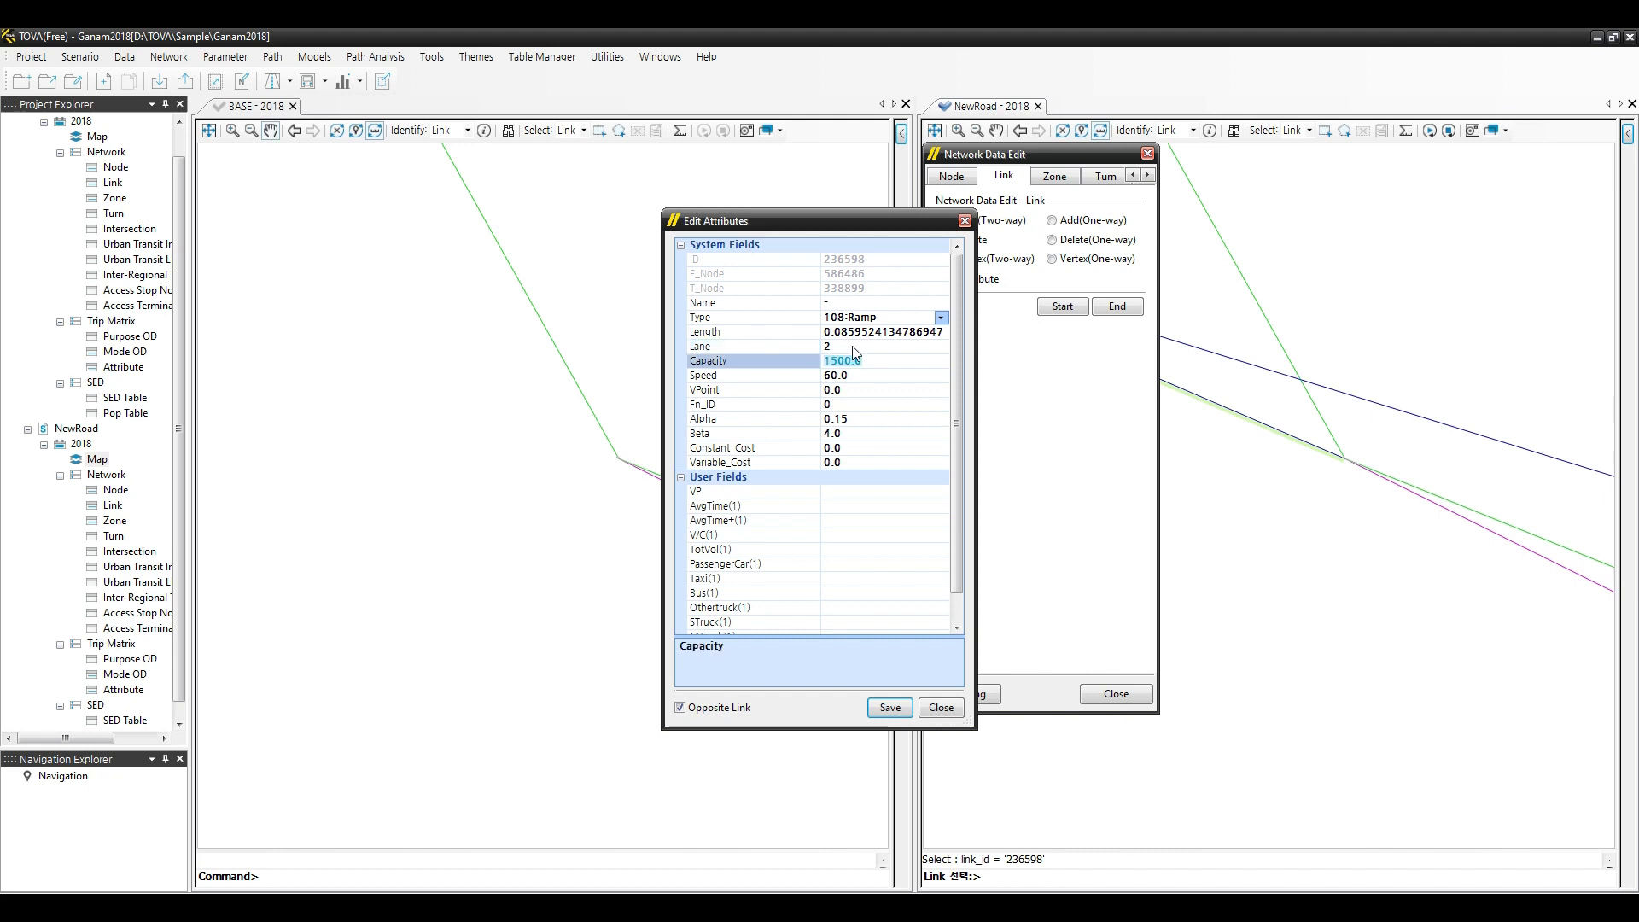
{"action": "type", "text": "1000"}
{"action": "key", "text": "Tab"}
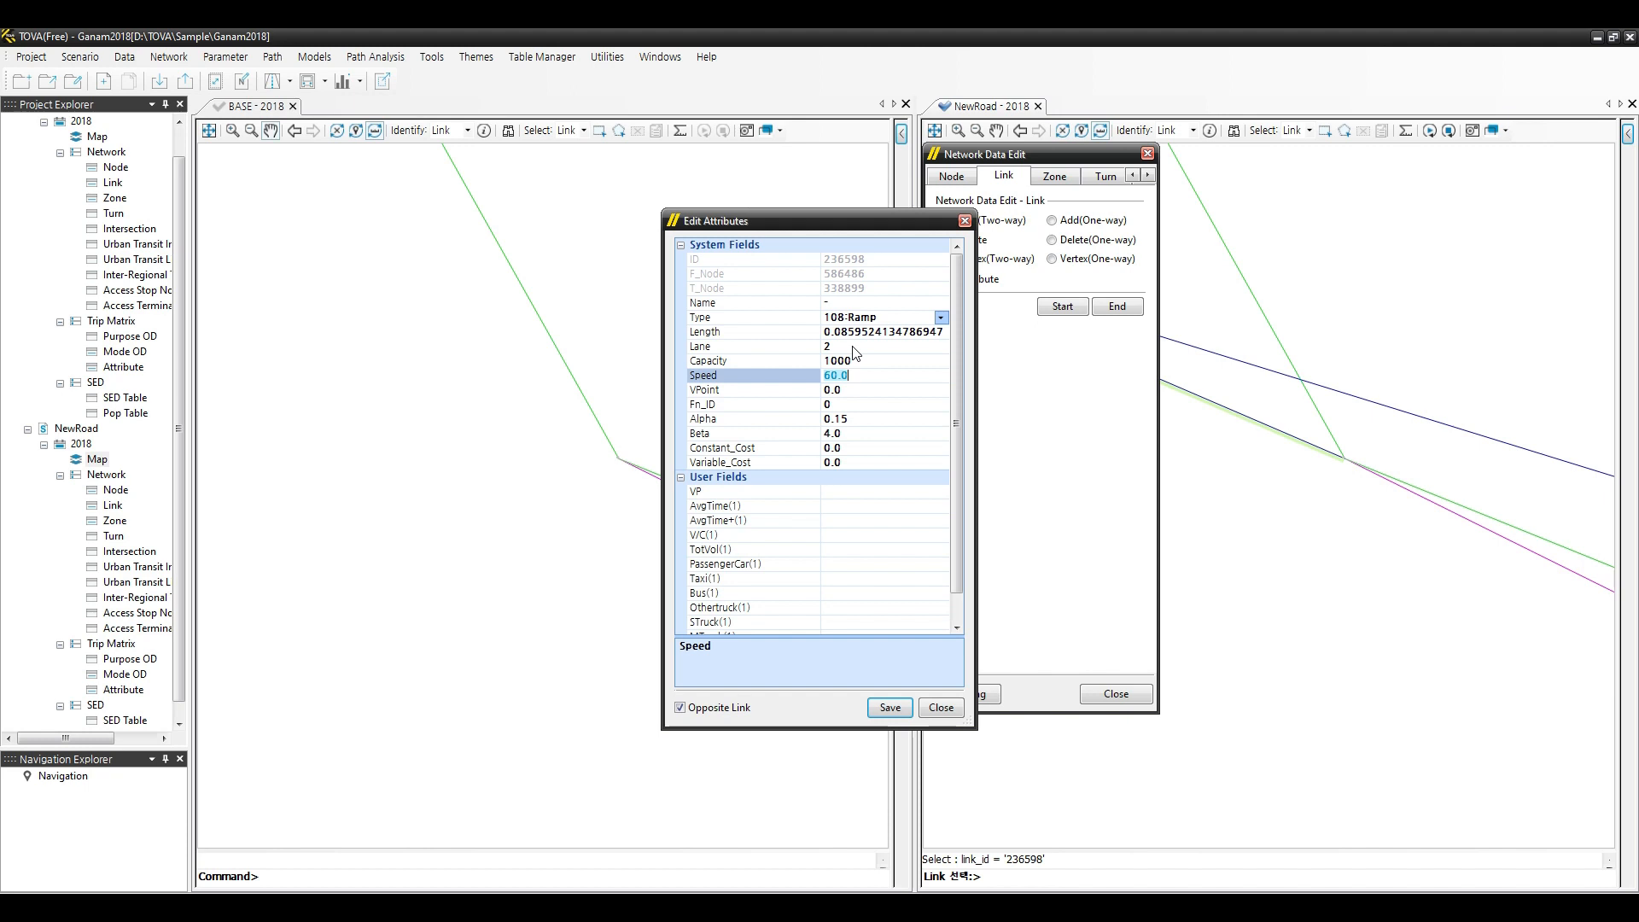
{"action": "type", "text": "46.8"}
{"action": "key", "text": "Tab"}
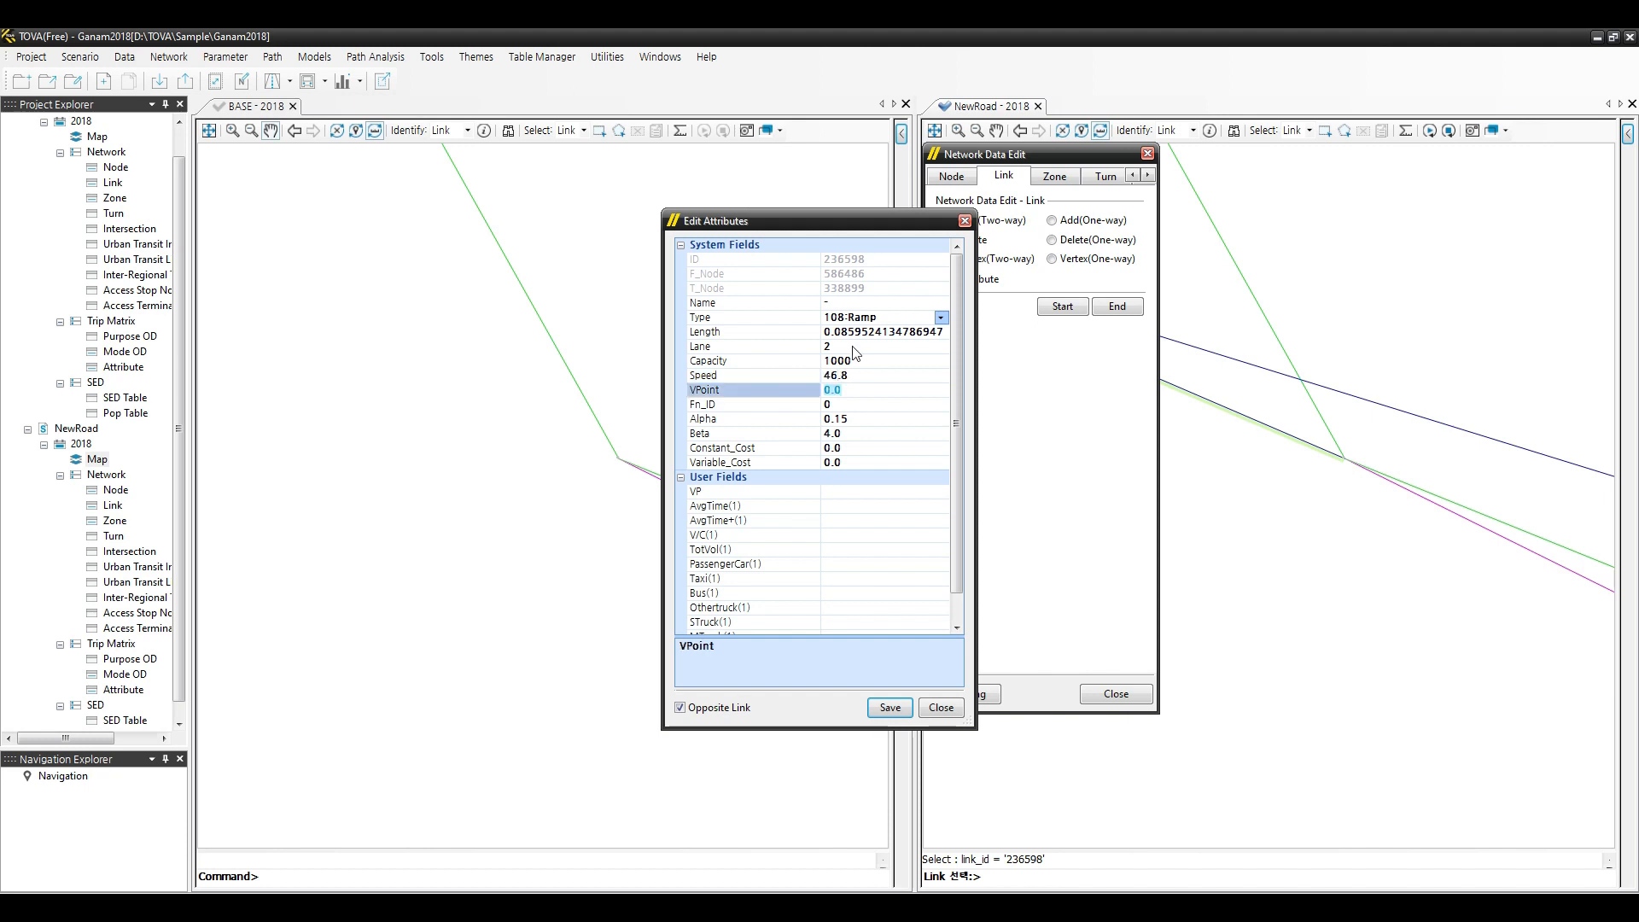
{"action": "key", "text": "Tab"}
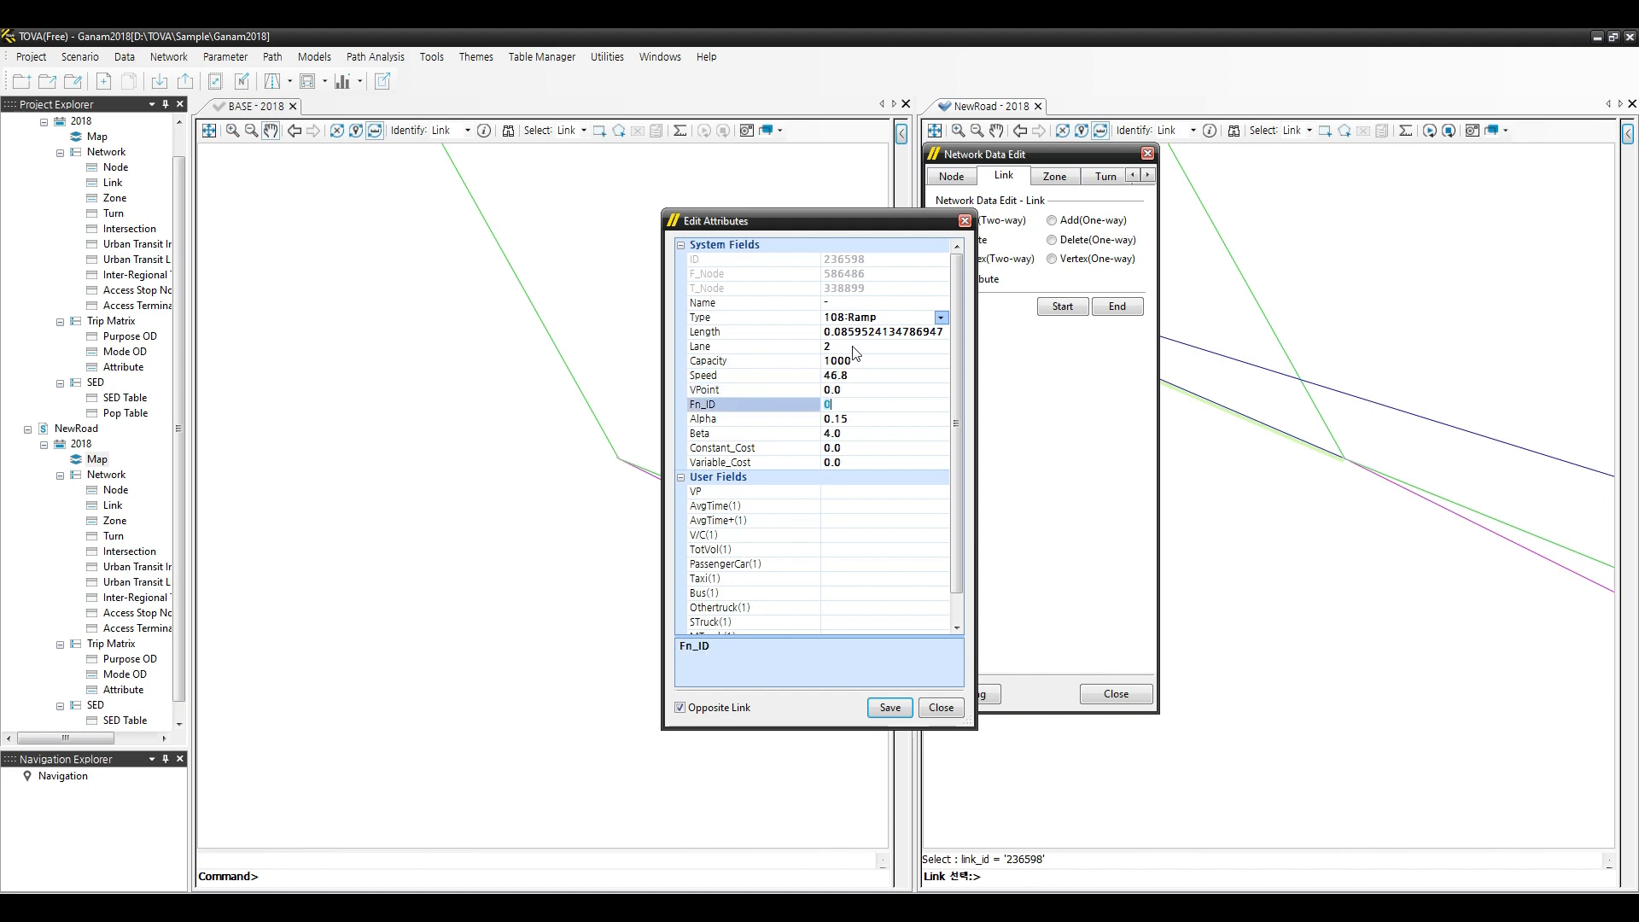
{"action": "type", "text": "33"}
{"action": "key", "text": "Tab"}
{"action": "key", "text": "Tab"}
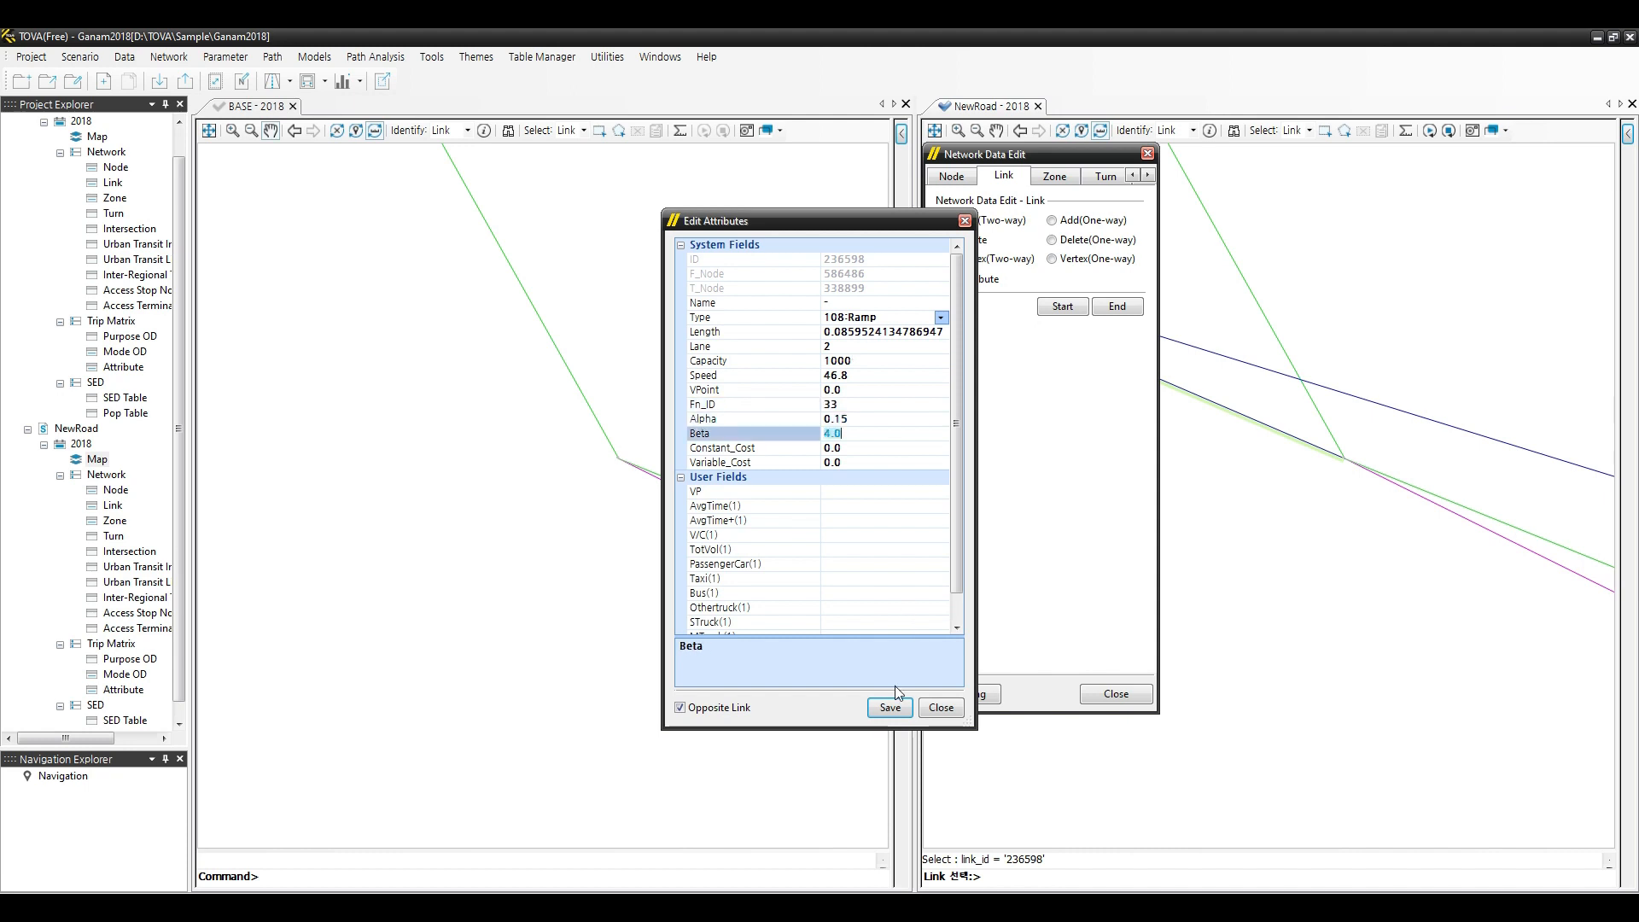
{"action": "left_click", "coordinate": [890, 708]}
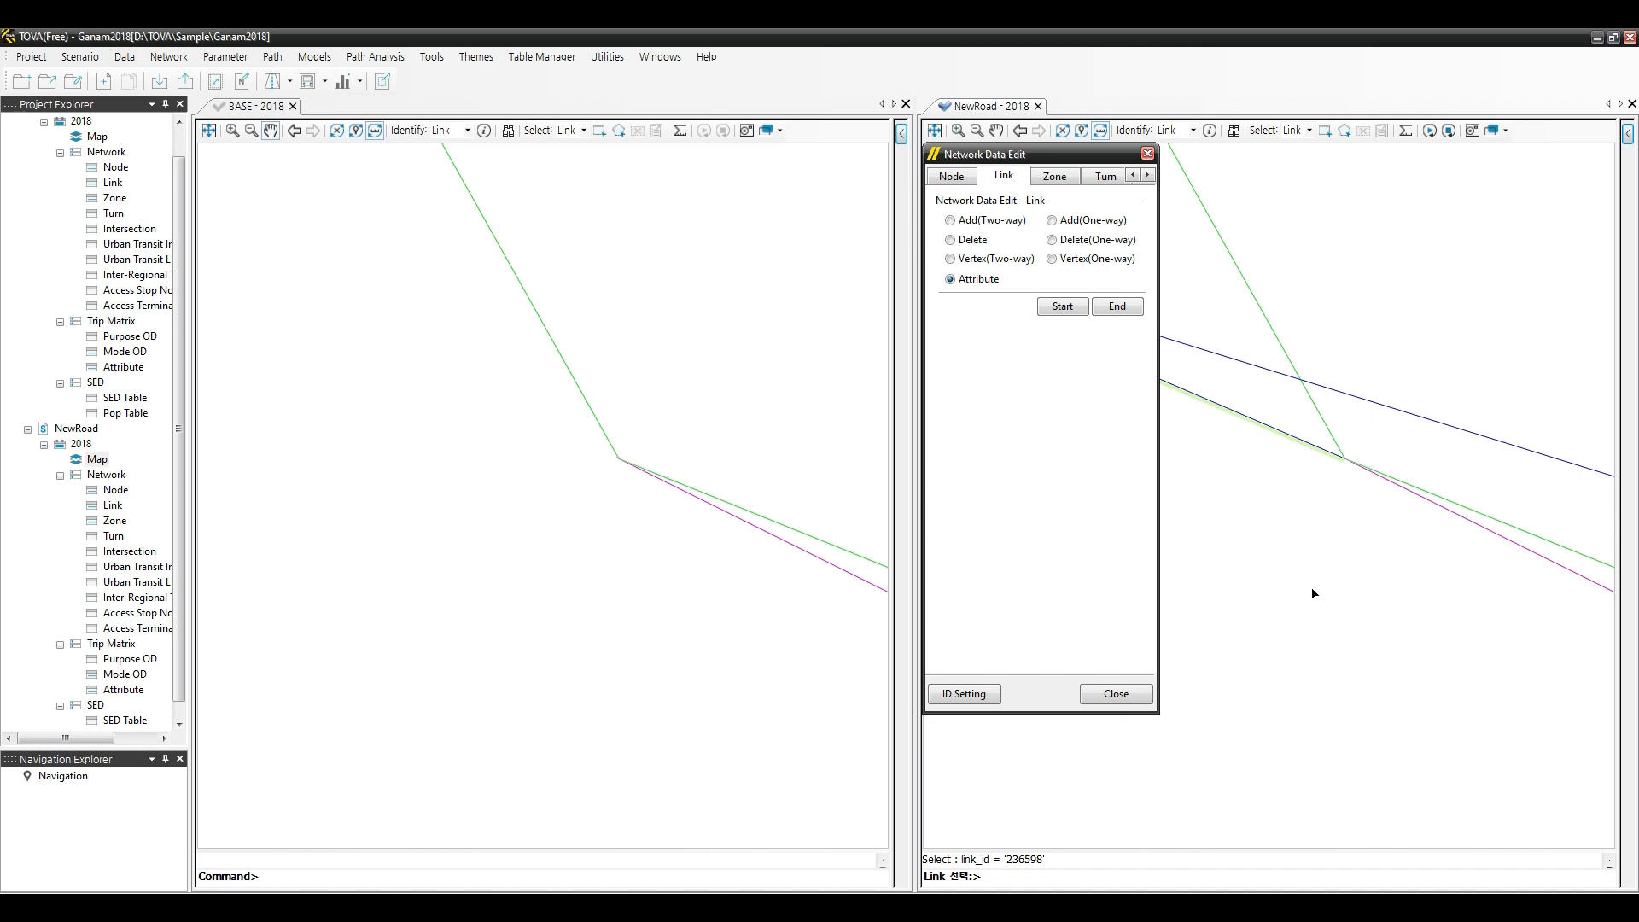
Review the saved attributes of the lower ramp link and close them without editing.
{"action": "scroll", "coordinate": [1320, 549], "scroll_direction": "down", "scroll_amount": 2}
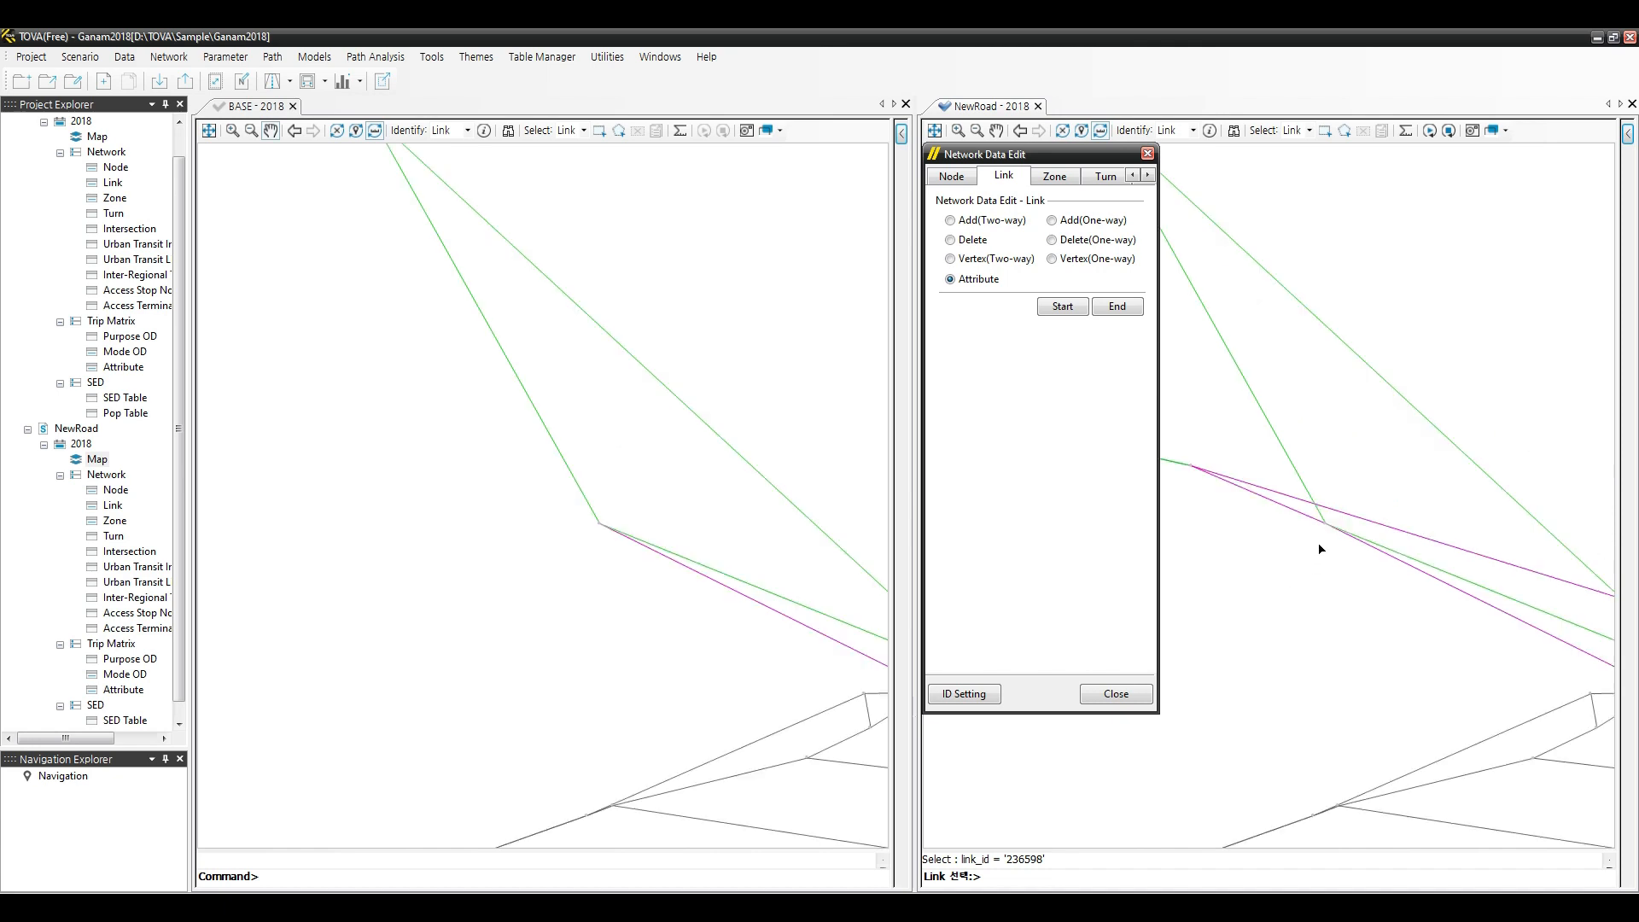
{"action": "left_click", "coordinate": [1280, 511]}
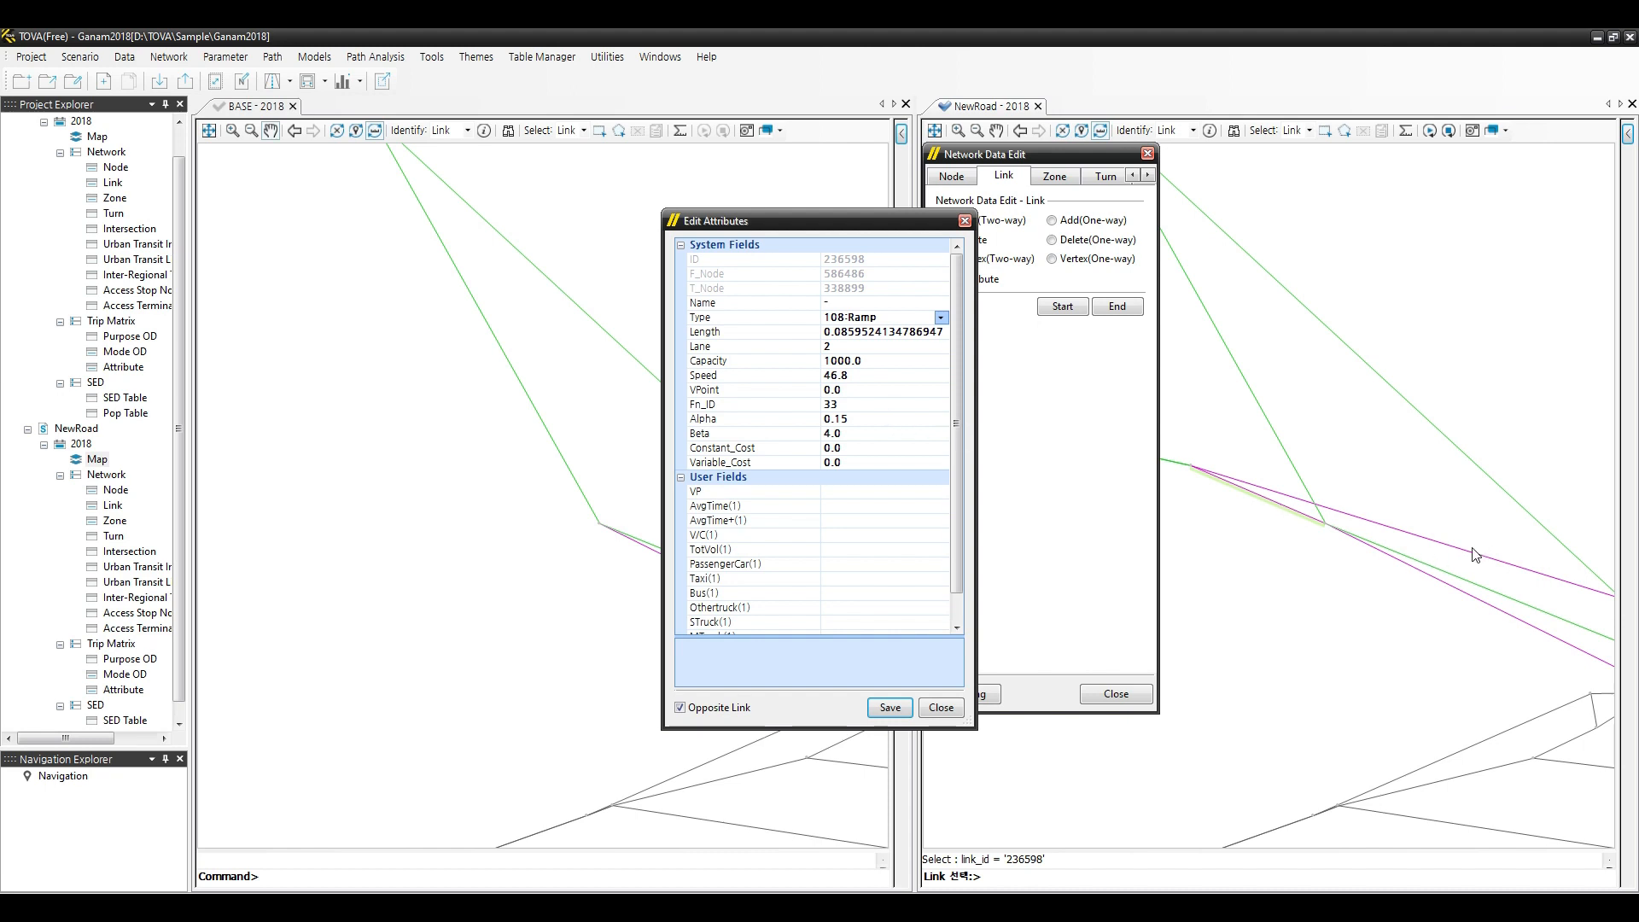
{"action": "left_click", "coordinate": [942, 708]}
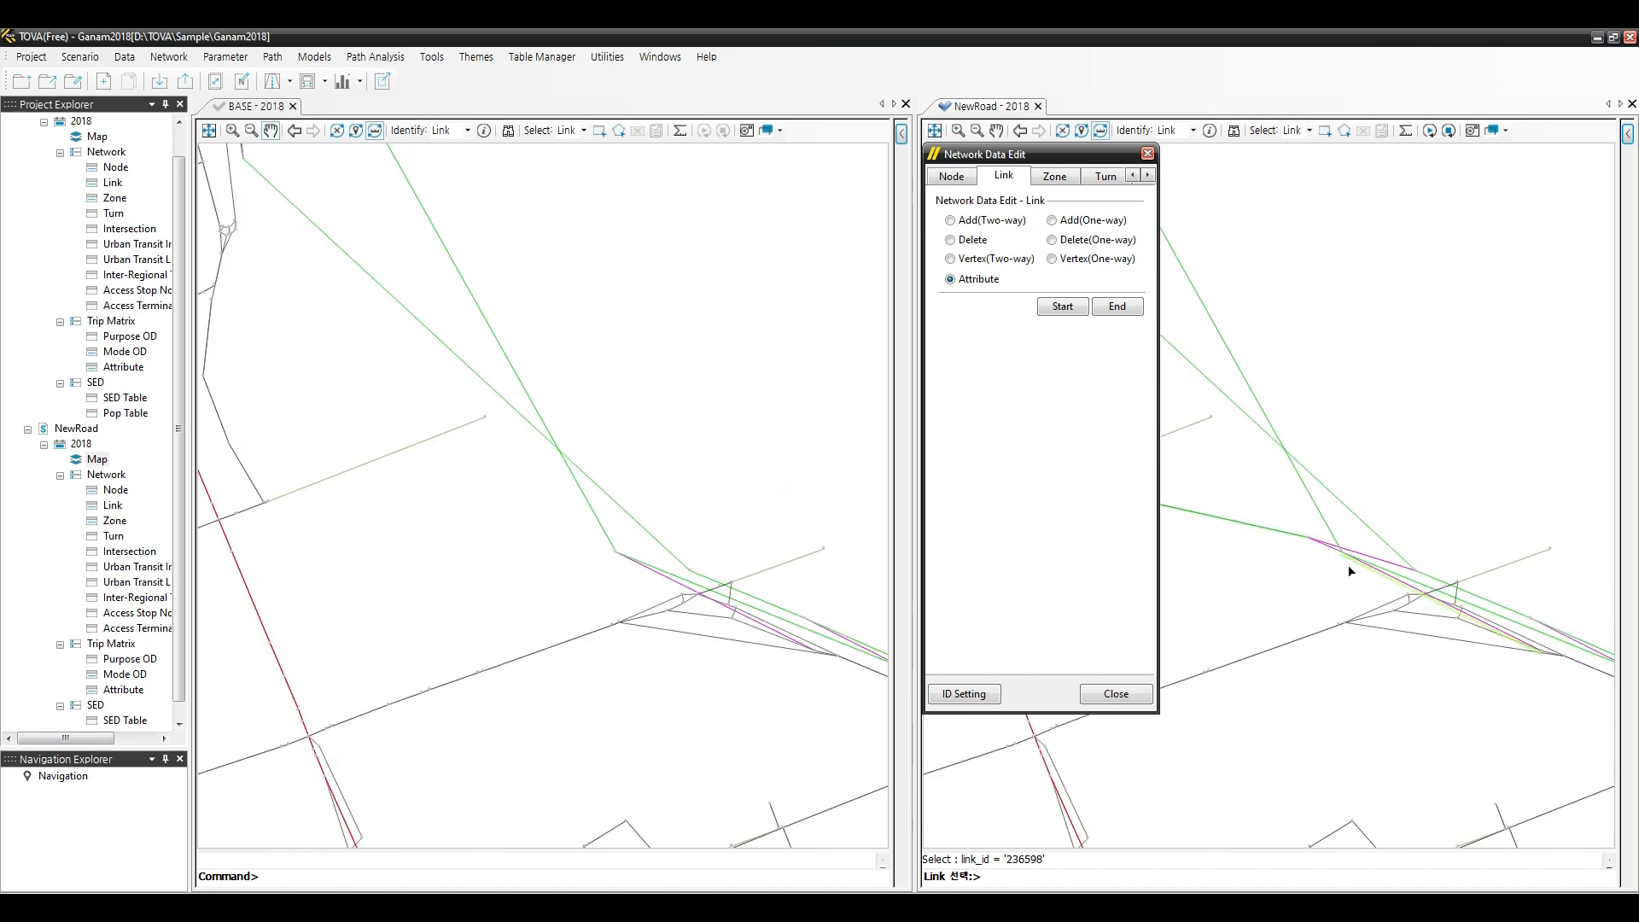
Start a new two-way link at the new road's bend node just west of the red north-south road.
{"action": "scroll", "coordinate": [1276, 578], "scroll_direction": "up", "scroll_amount": 2}
{"action": "left_click_drag", "start_coordinate": [1243, 577], "coordinate": [1374, 604]}
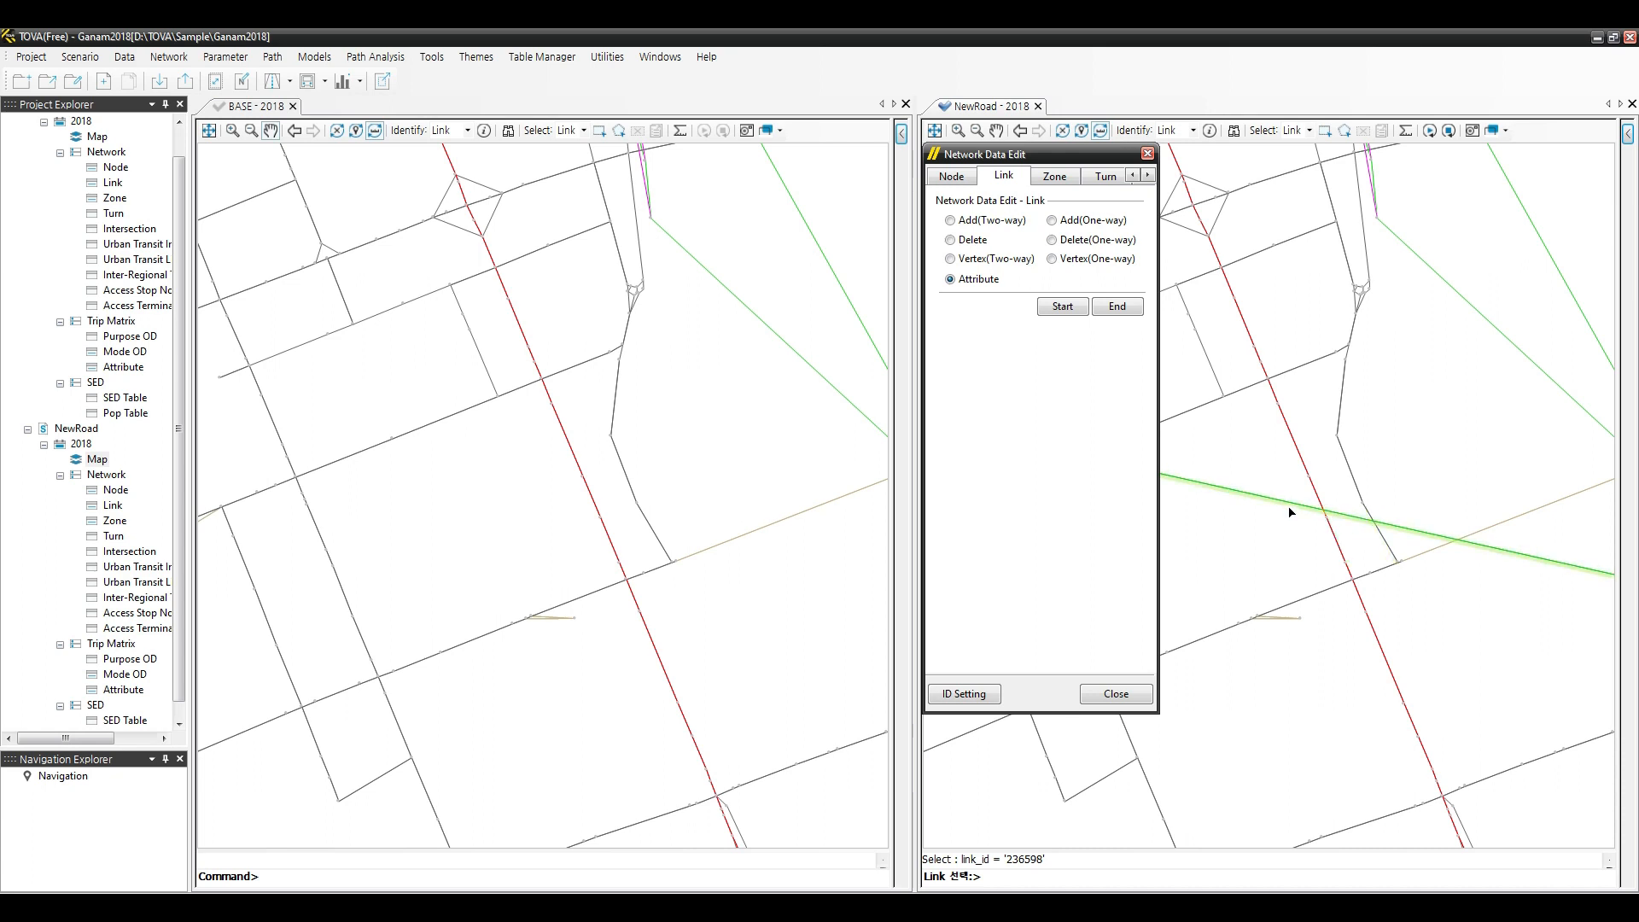
{"action": "left_click", "coordinate": [1077, 159]}
{"action": "left_click_drag", "start_coordinate": [1077, 159], "coordinate": [594, 206]}
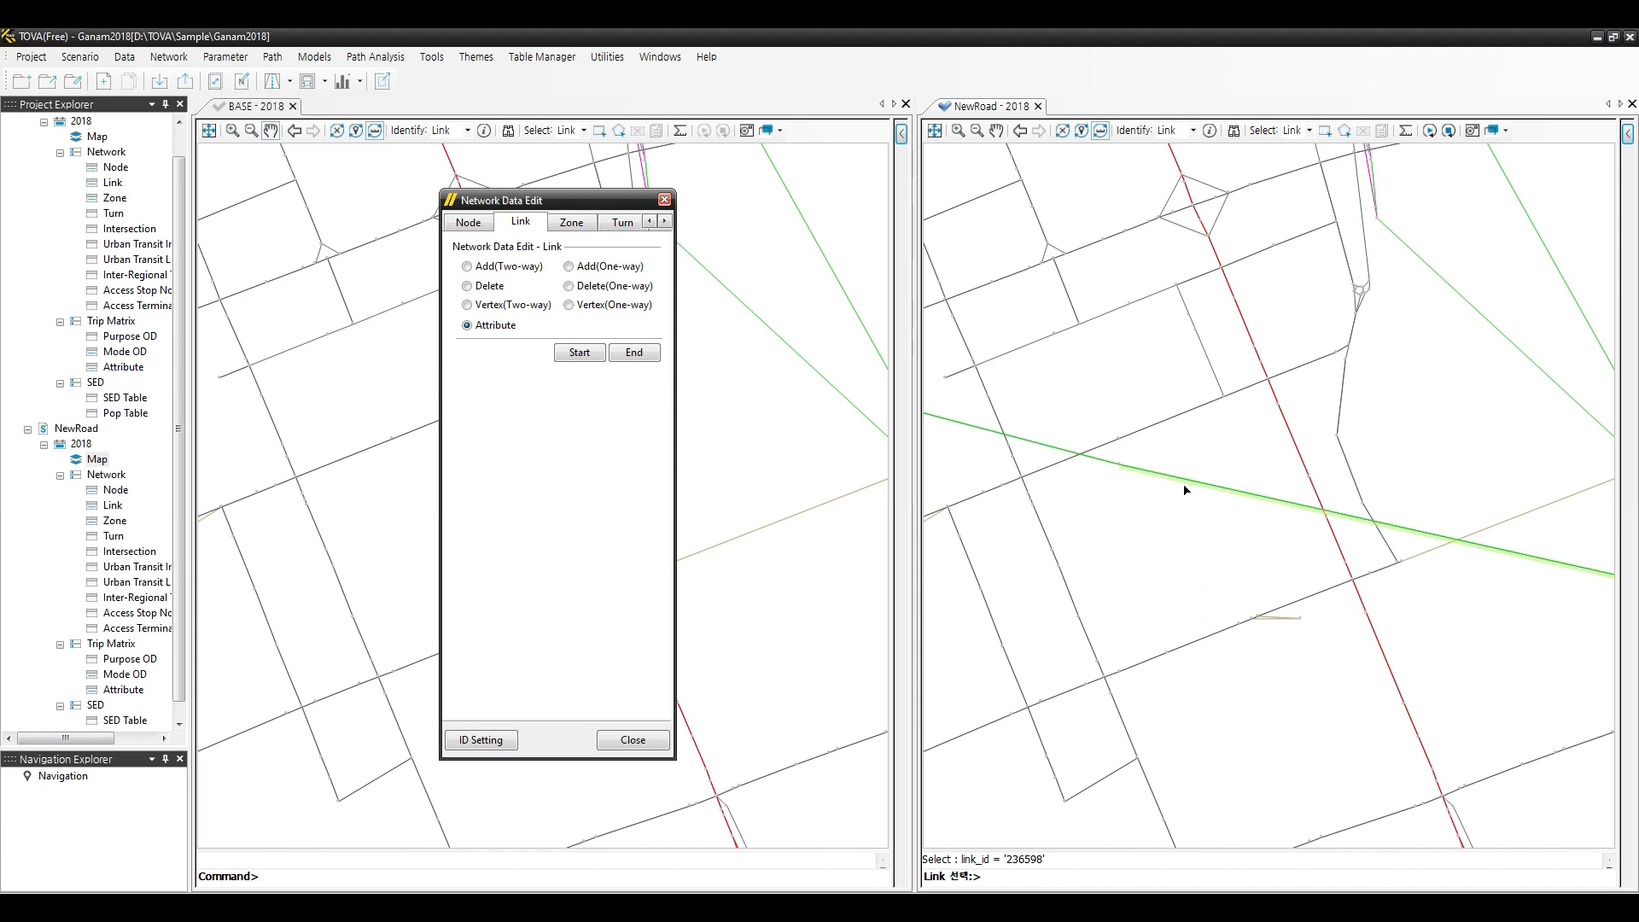
{"action": "left_click", "coordinate": [516, 270]}
{"action": "left_click", "coordinate": [1120, 452]}
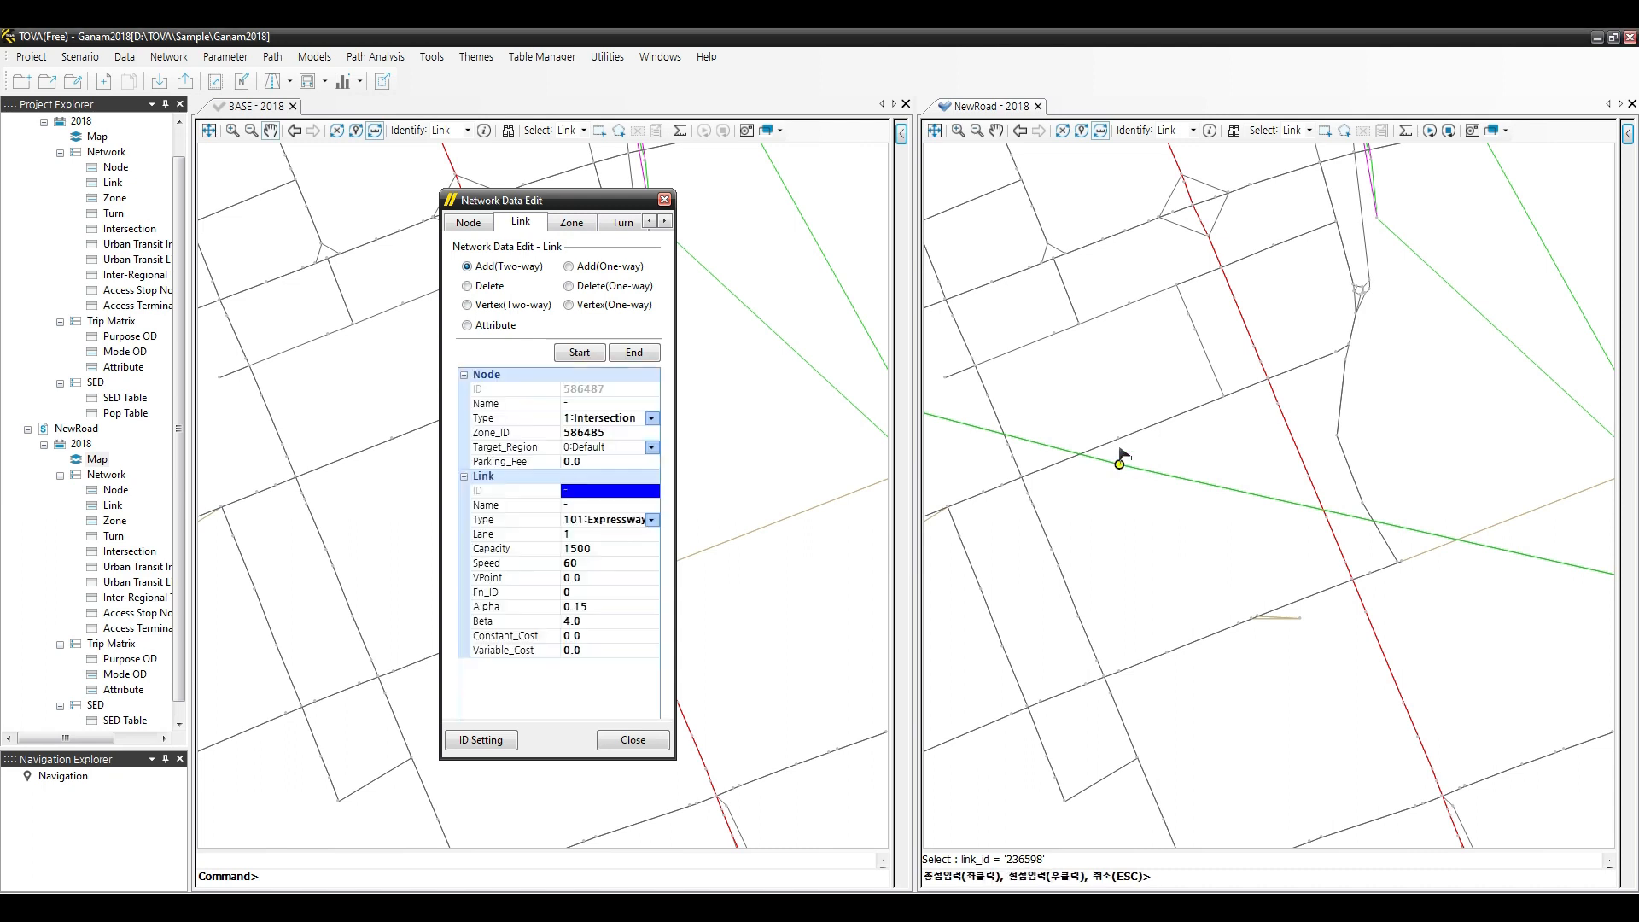
Set the new two-way link's type to 108:Ramp, its capacity to 1000 and its speed to 46.8.
{"action": "left_click", "coordinate": [651, 519]}
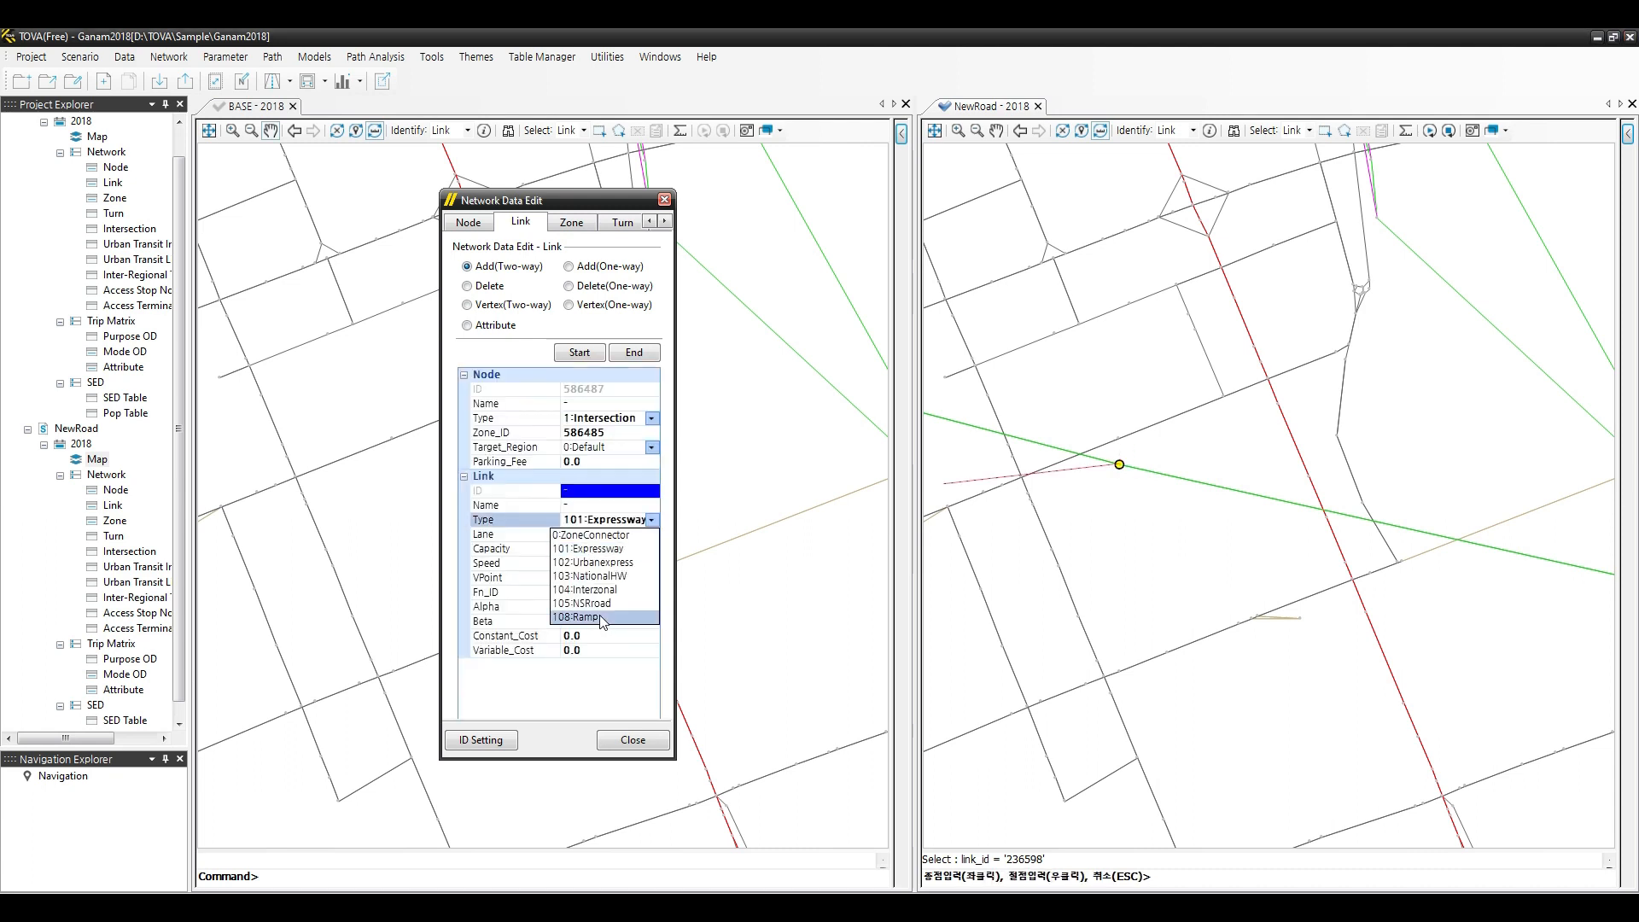
{"action": "left_click", "coordinate": [602, 617]}
{"action": "left_click", "coordinate": [610, 549]}
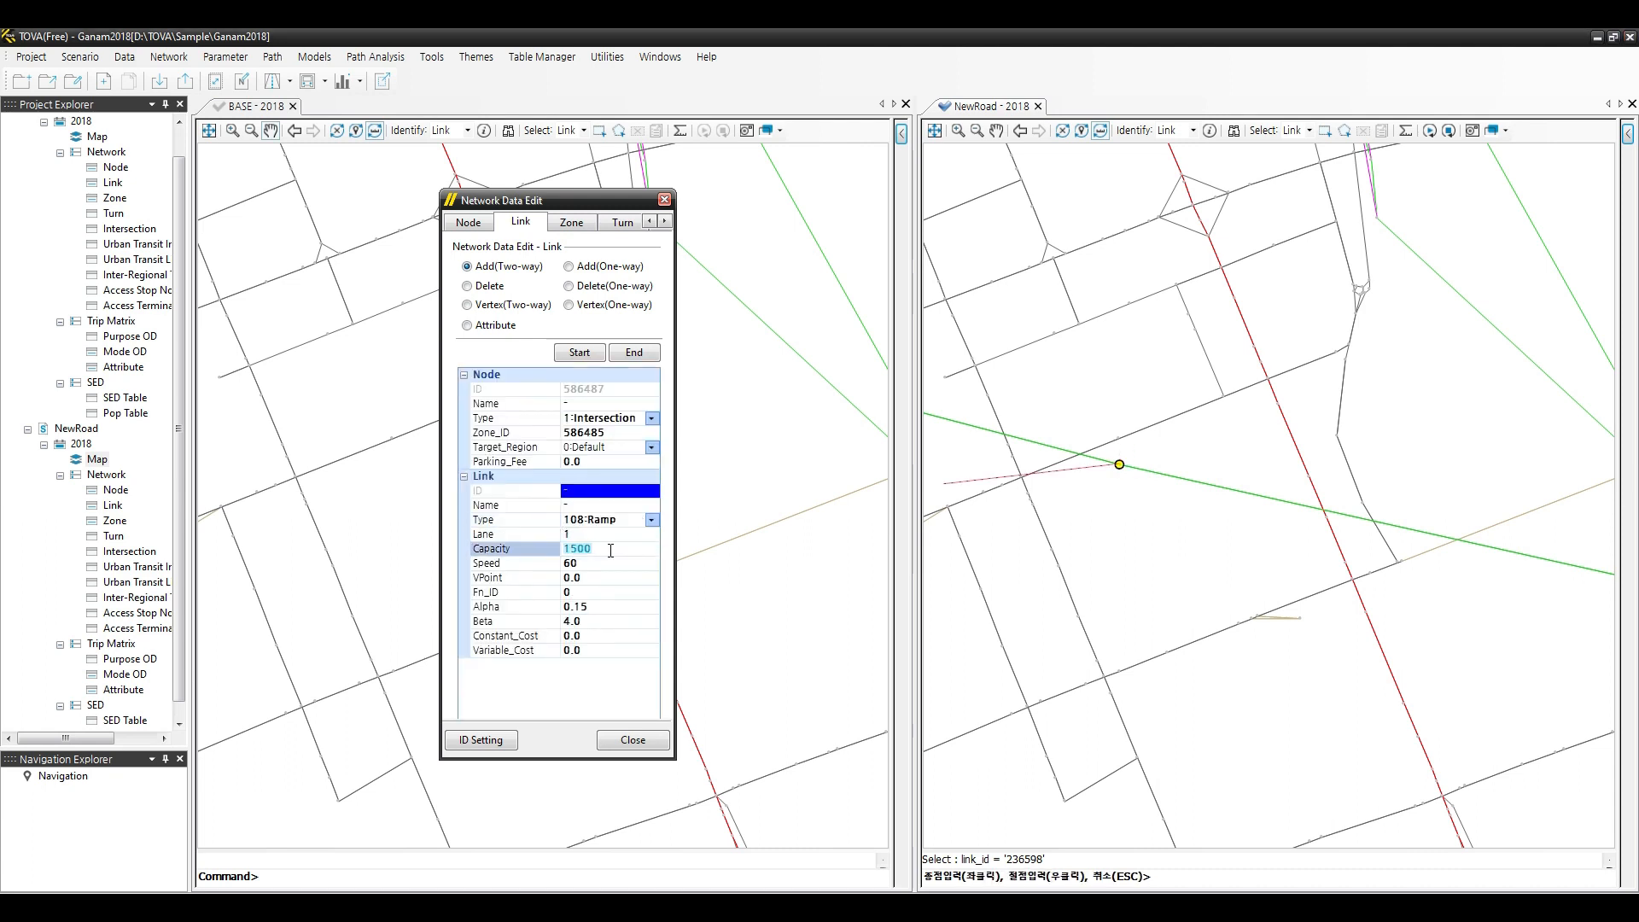
{"action": "type", "text": "1000"}
{"action": "key", "text": "Tab"}
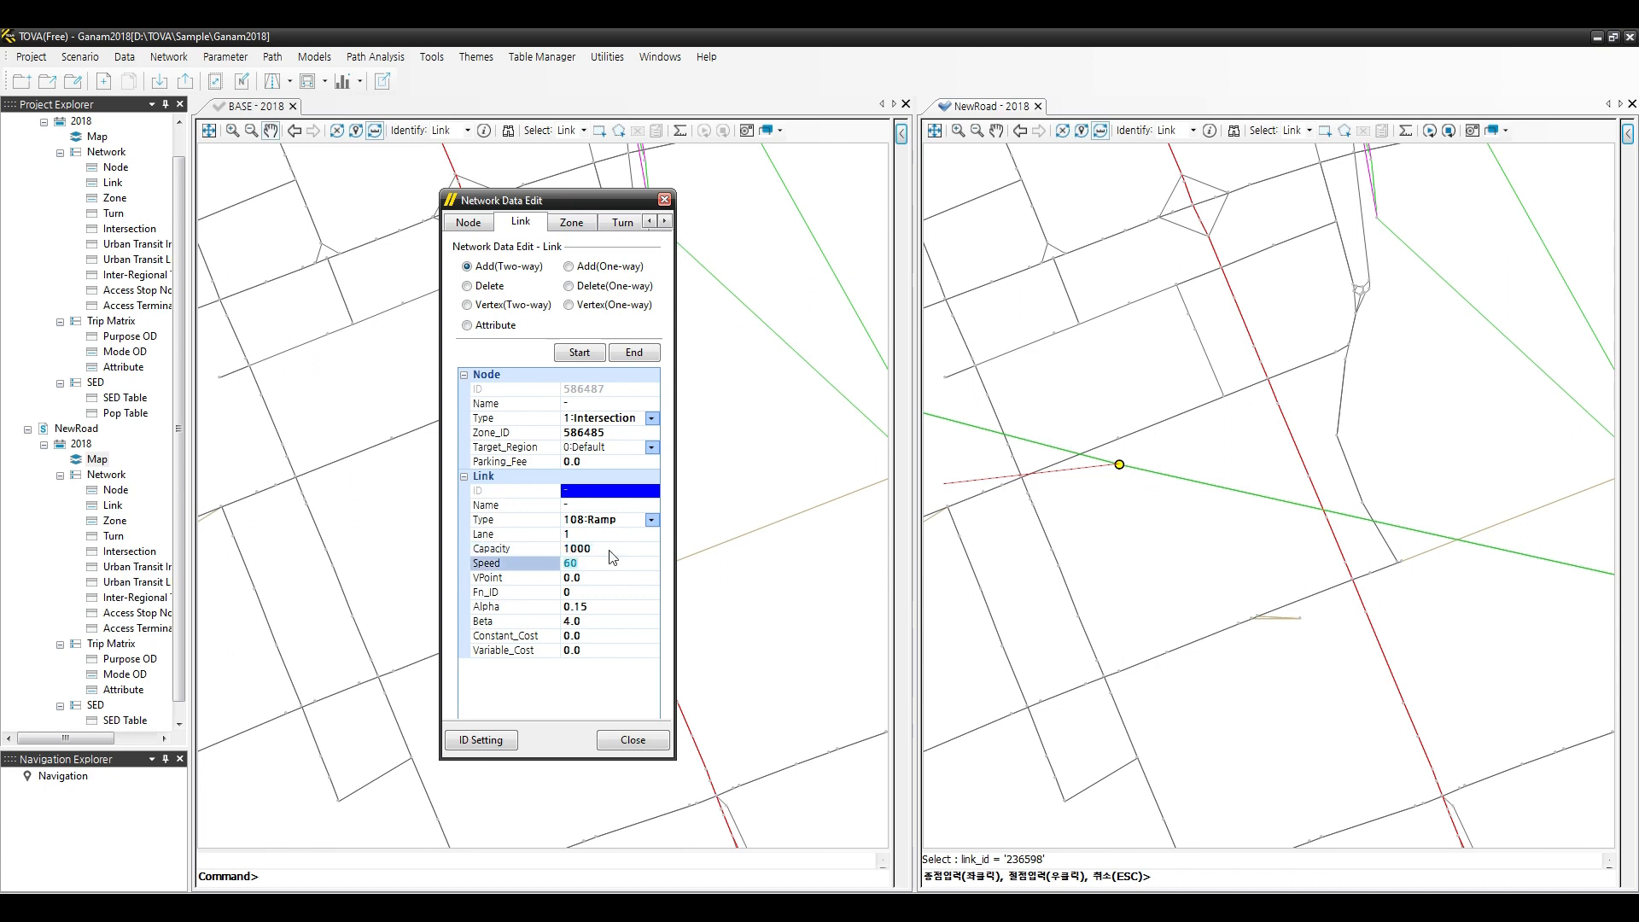
{"action": "type", "text": "46.8"}
{"action": "key", "text": "Tab"}
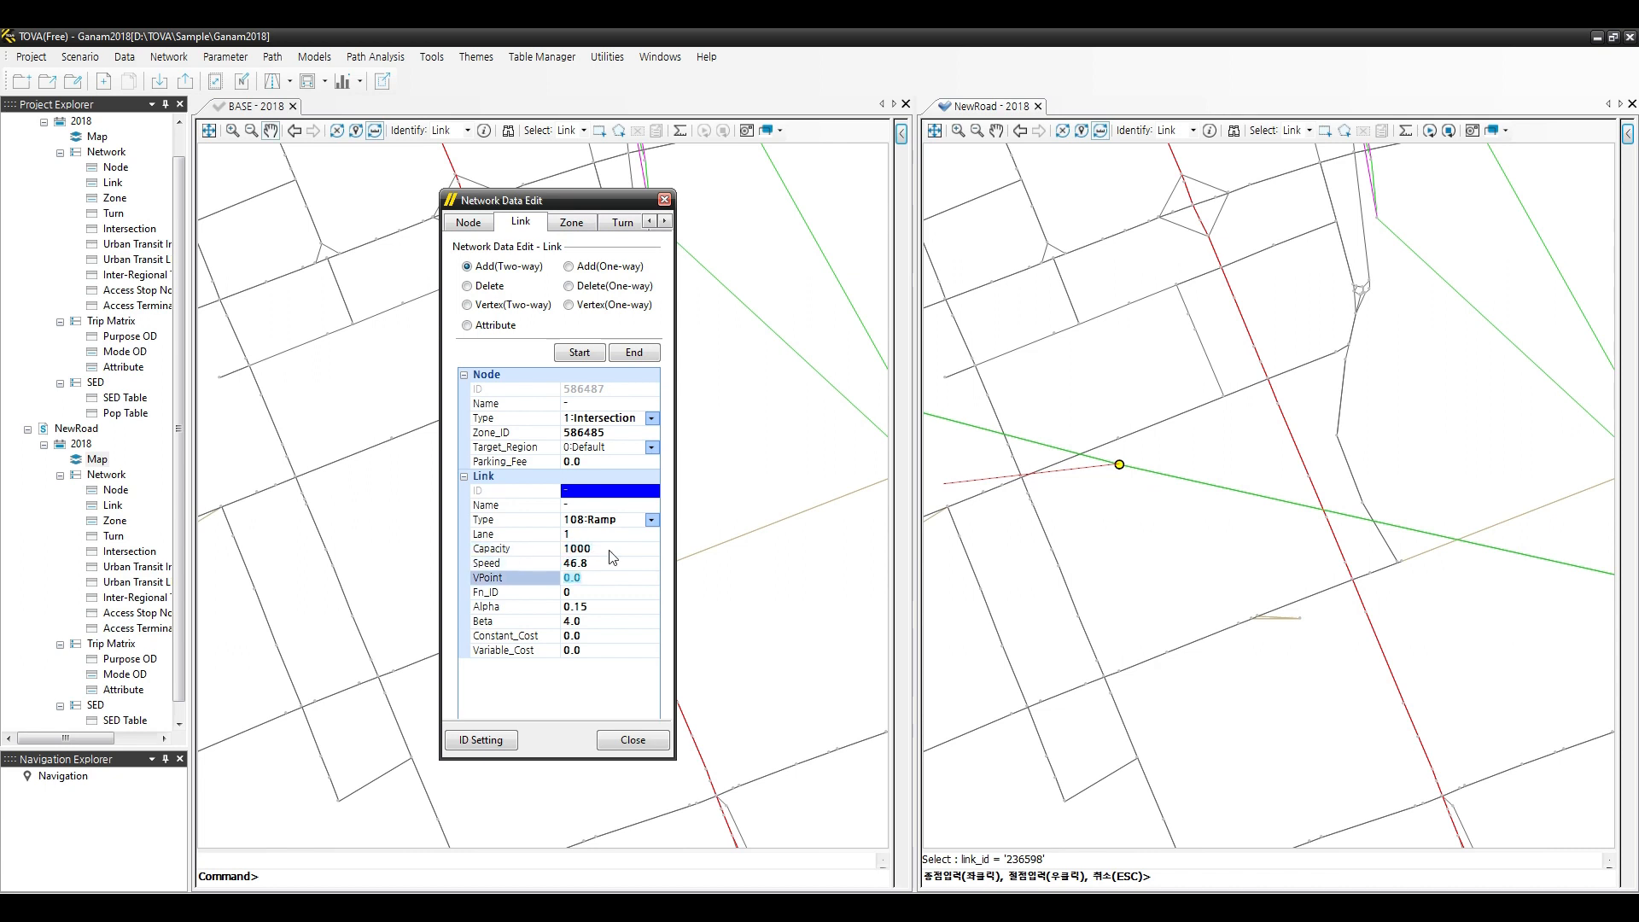
Set the link's Fn_ID to 33, connect it to the grey road's node directly north, and end link drawing.
{"action": "key", "text": "Tab"}
{"action": "type", "text": "33"}
{"action": "key", "text": "Tab"}
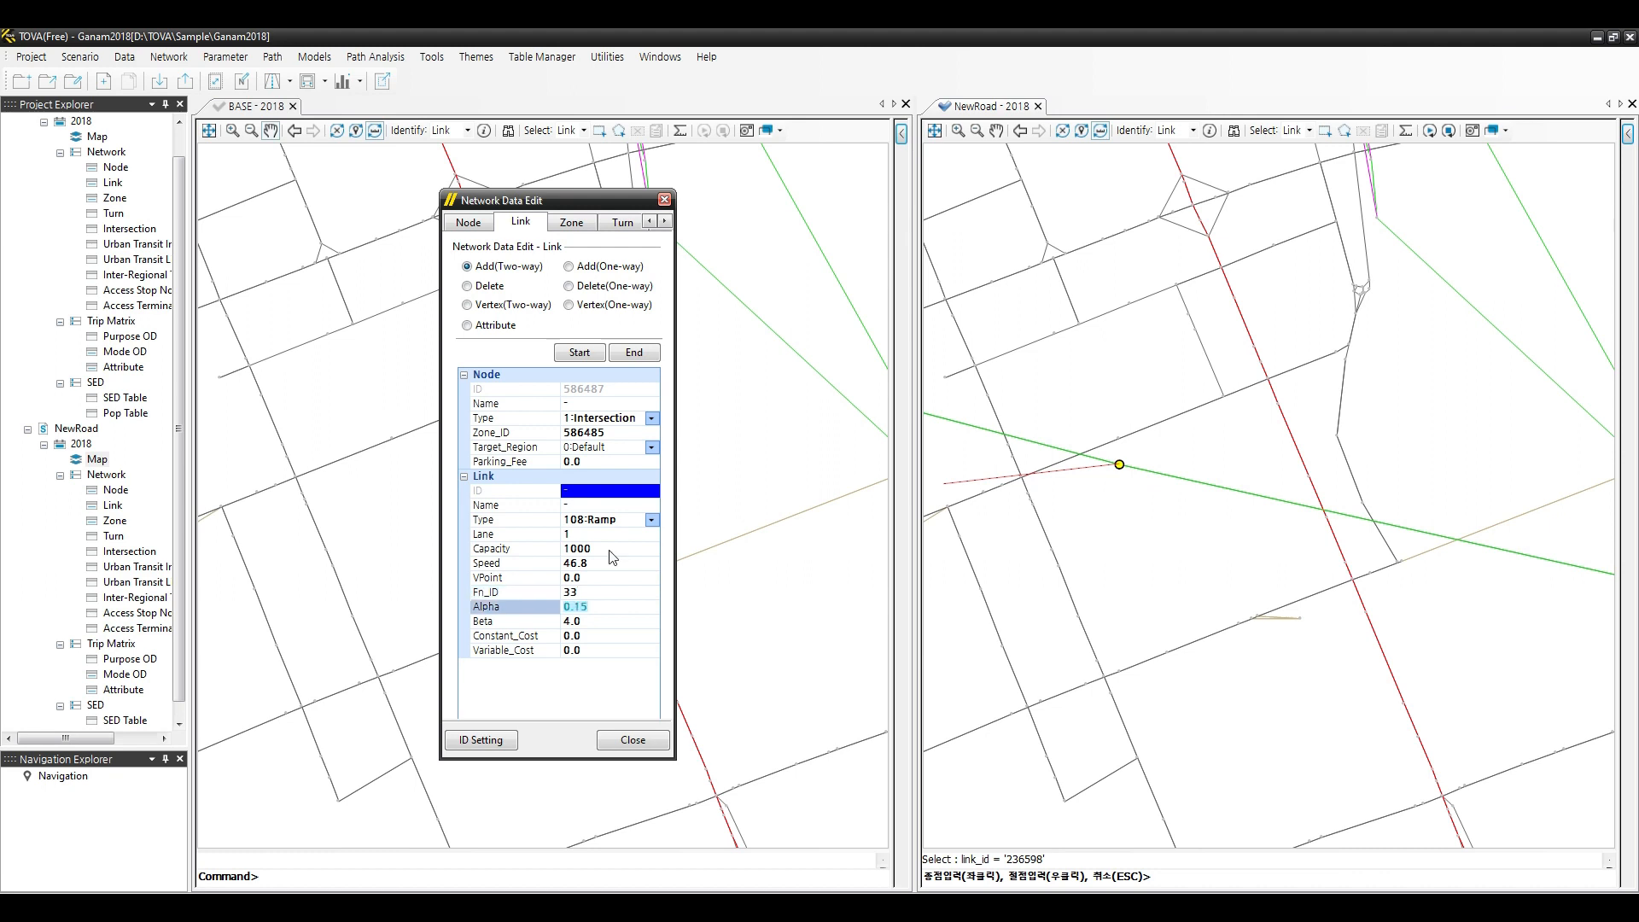
{"action": "key", "text": "Tab"}
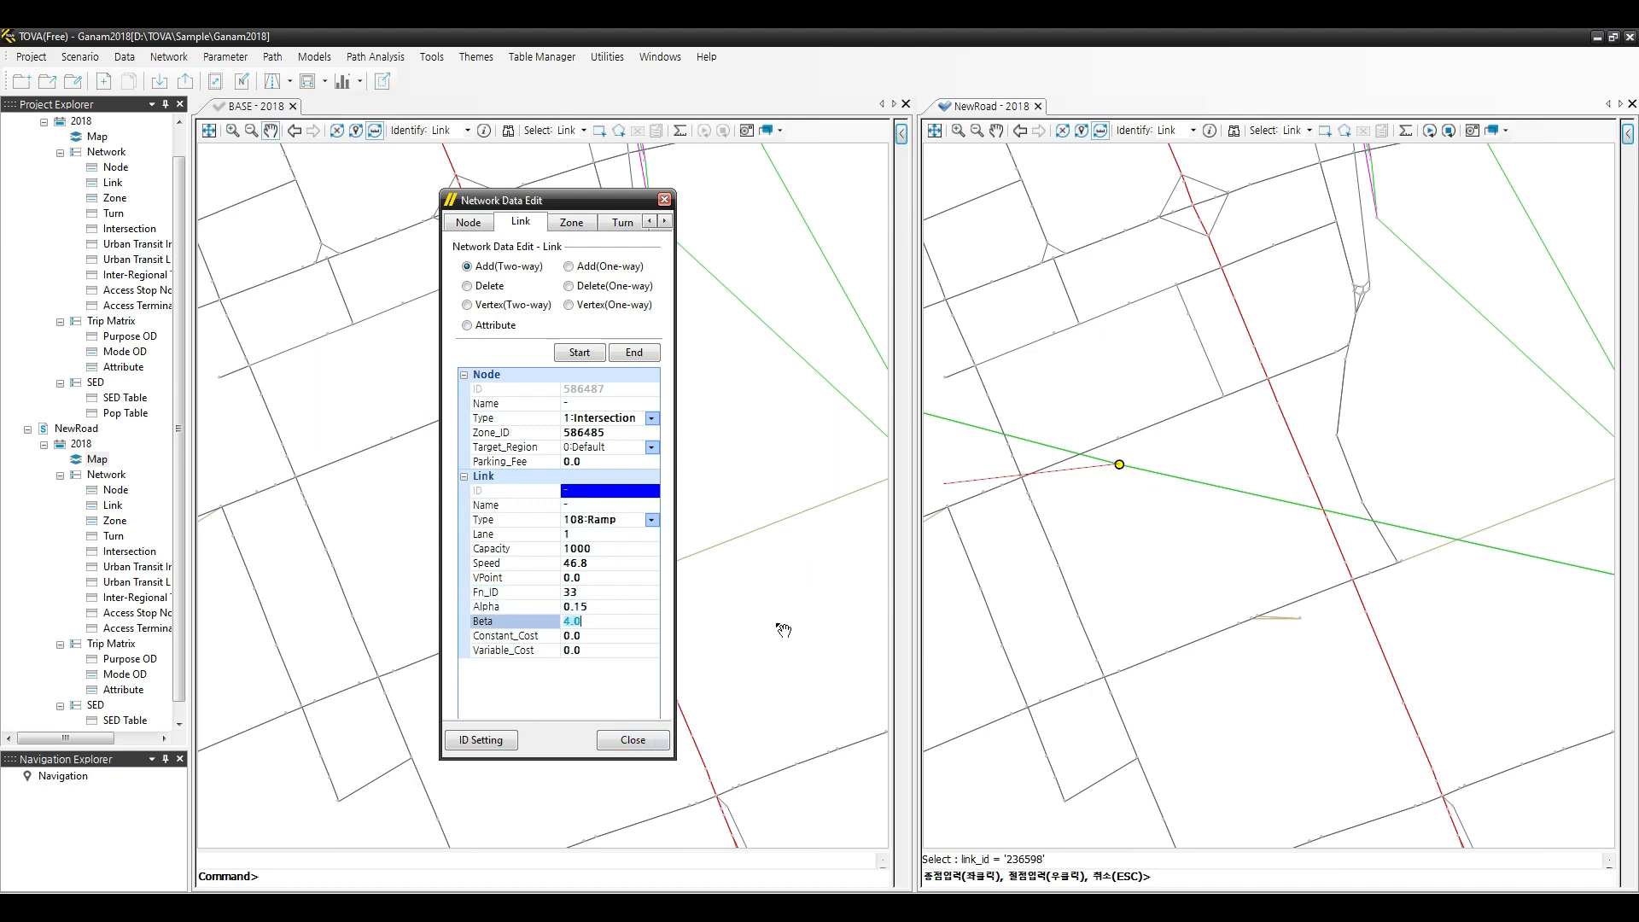
{"action": "left_click", "coordinate": [1119, 441]}
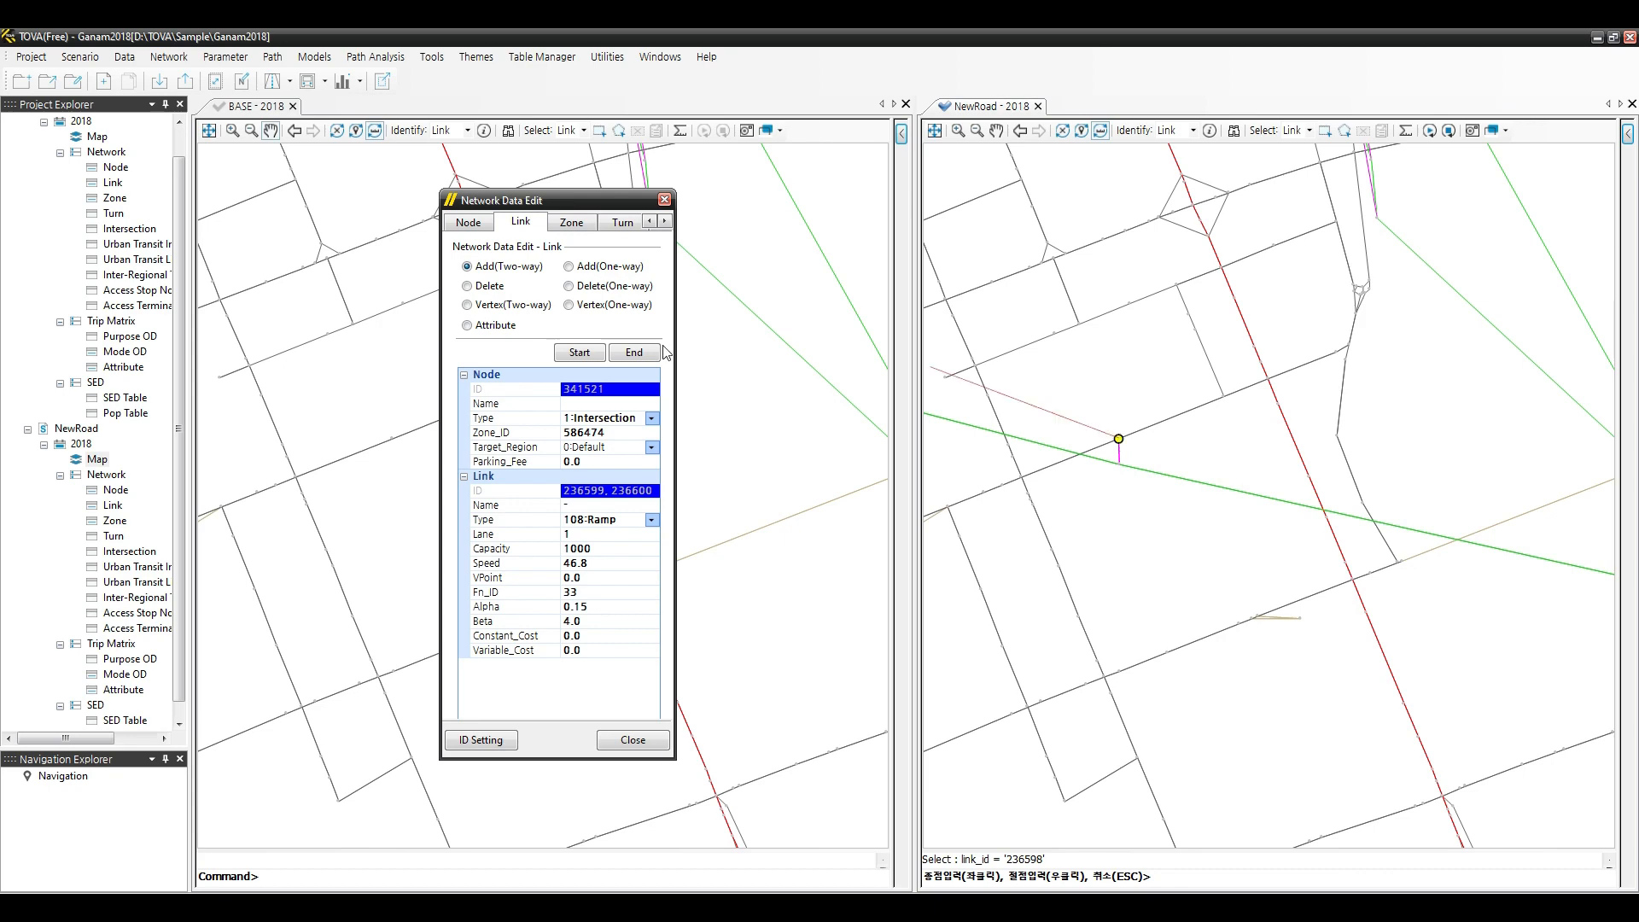
{"action": "left_click", "coordinate": [634, 353]}
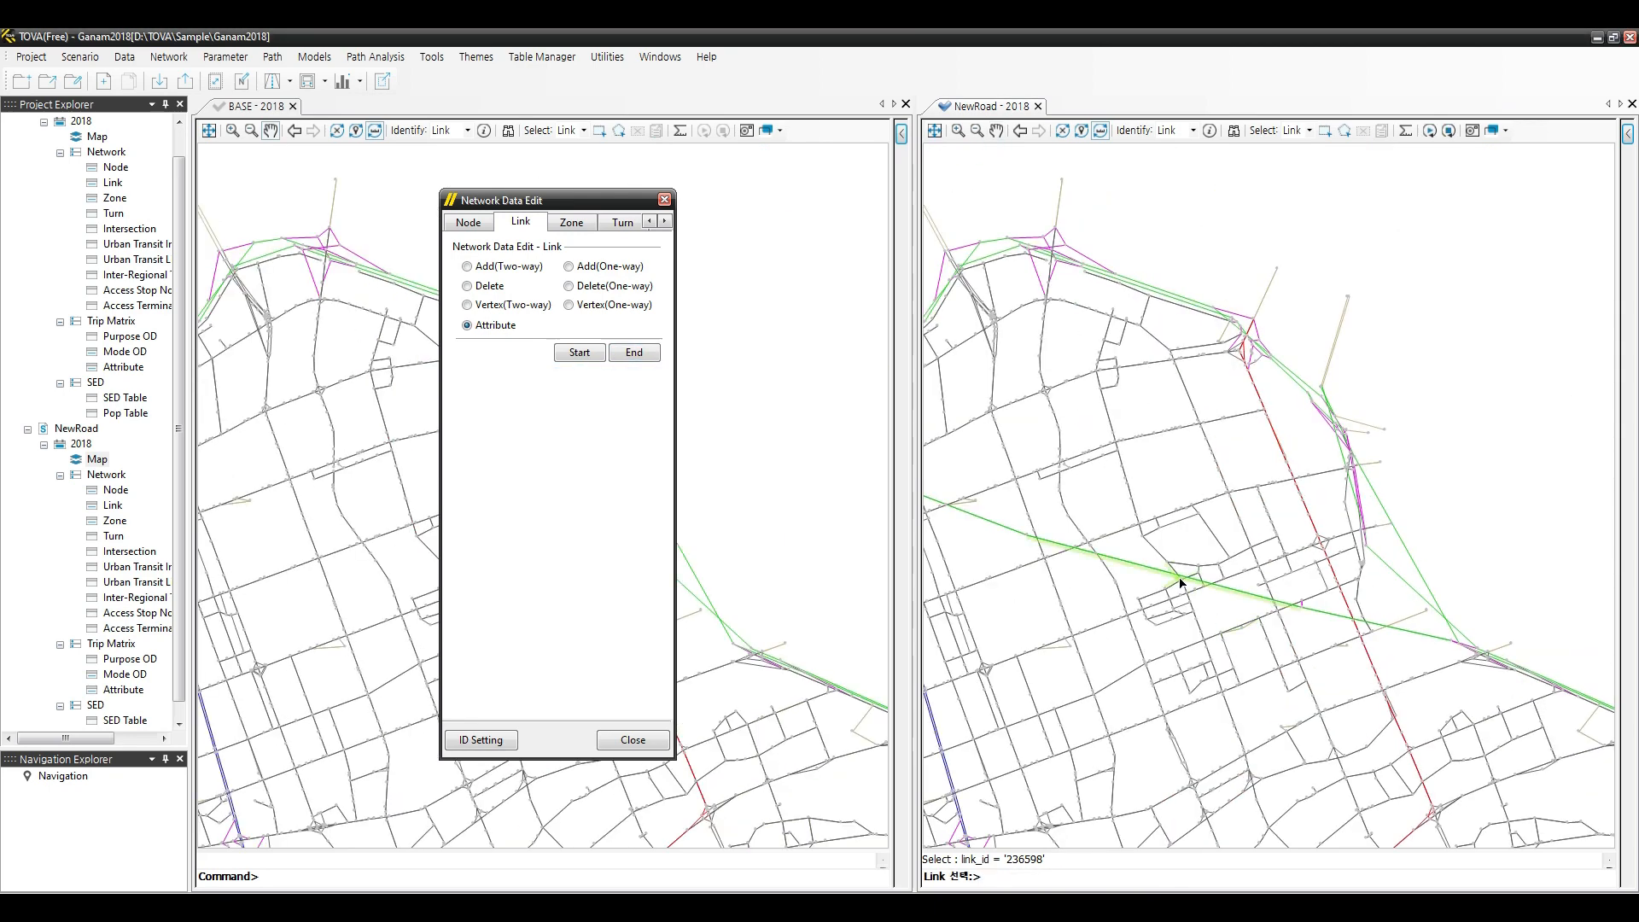
Start a two-way link from the node at the new green road's bend in the NewRoad map.
{"action": "scroll", "coordinate": [1039, 550], "scroll_direction": "up", "scroll_amount": 5}
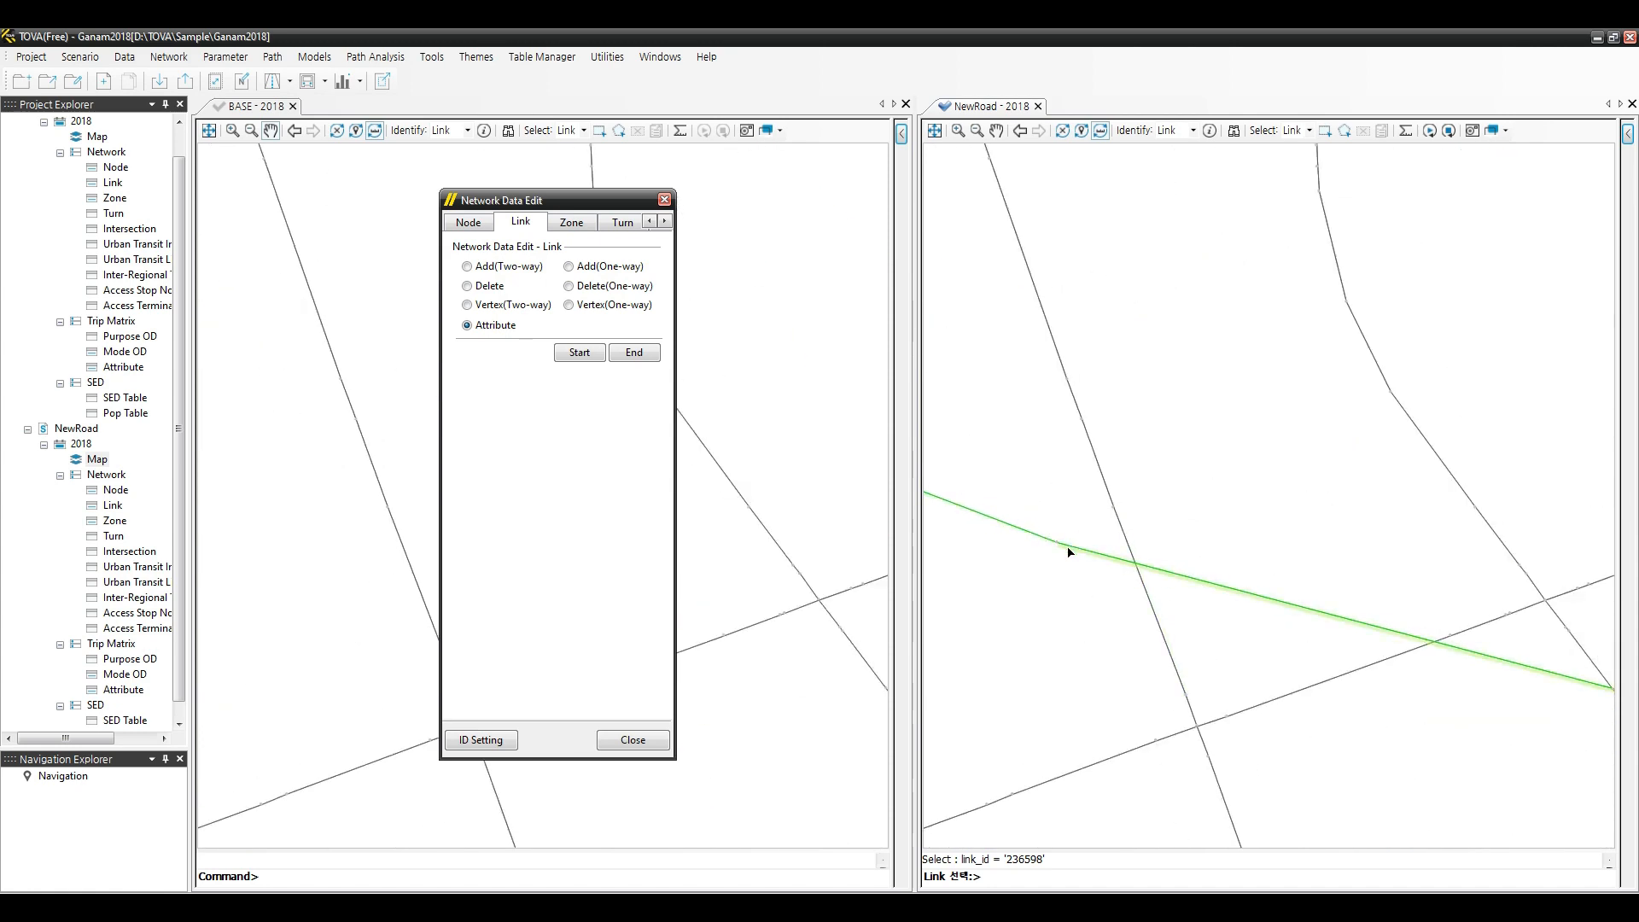
{"action": "left_click", "coordinate": [513, 267]}
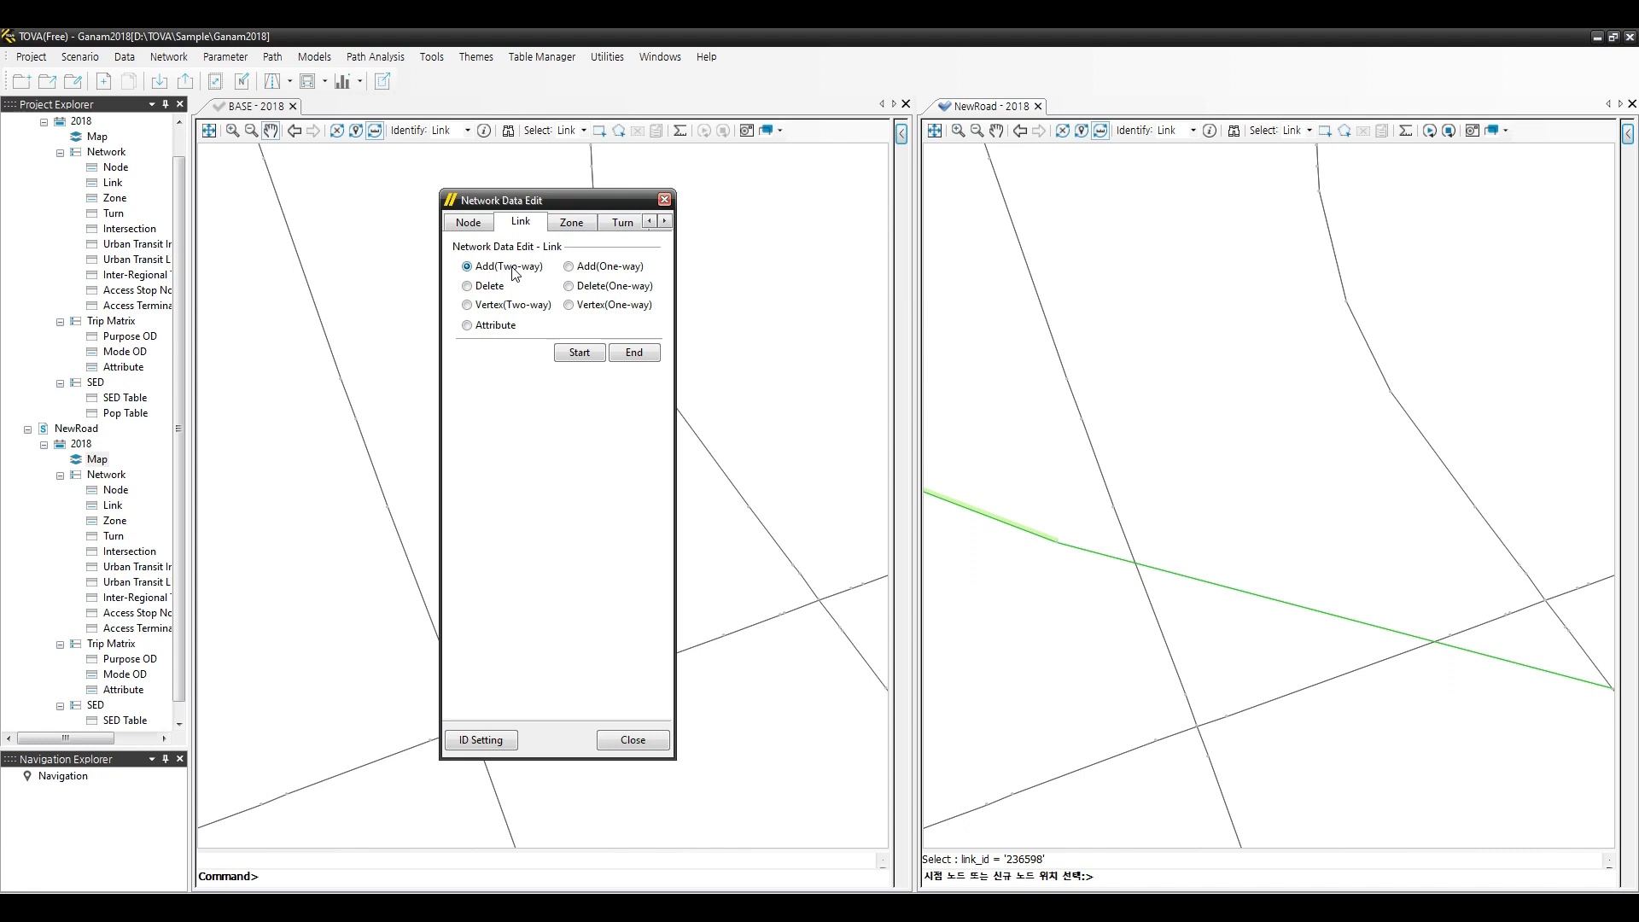
{"action": "left_click", "coordinate": [572, 357]}
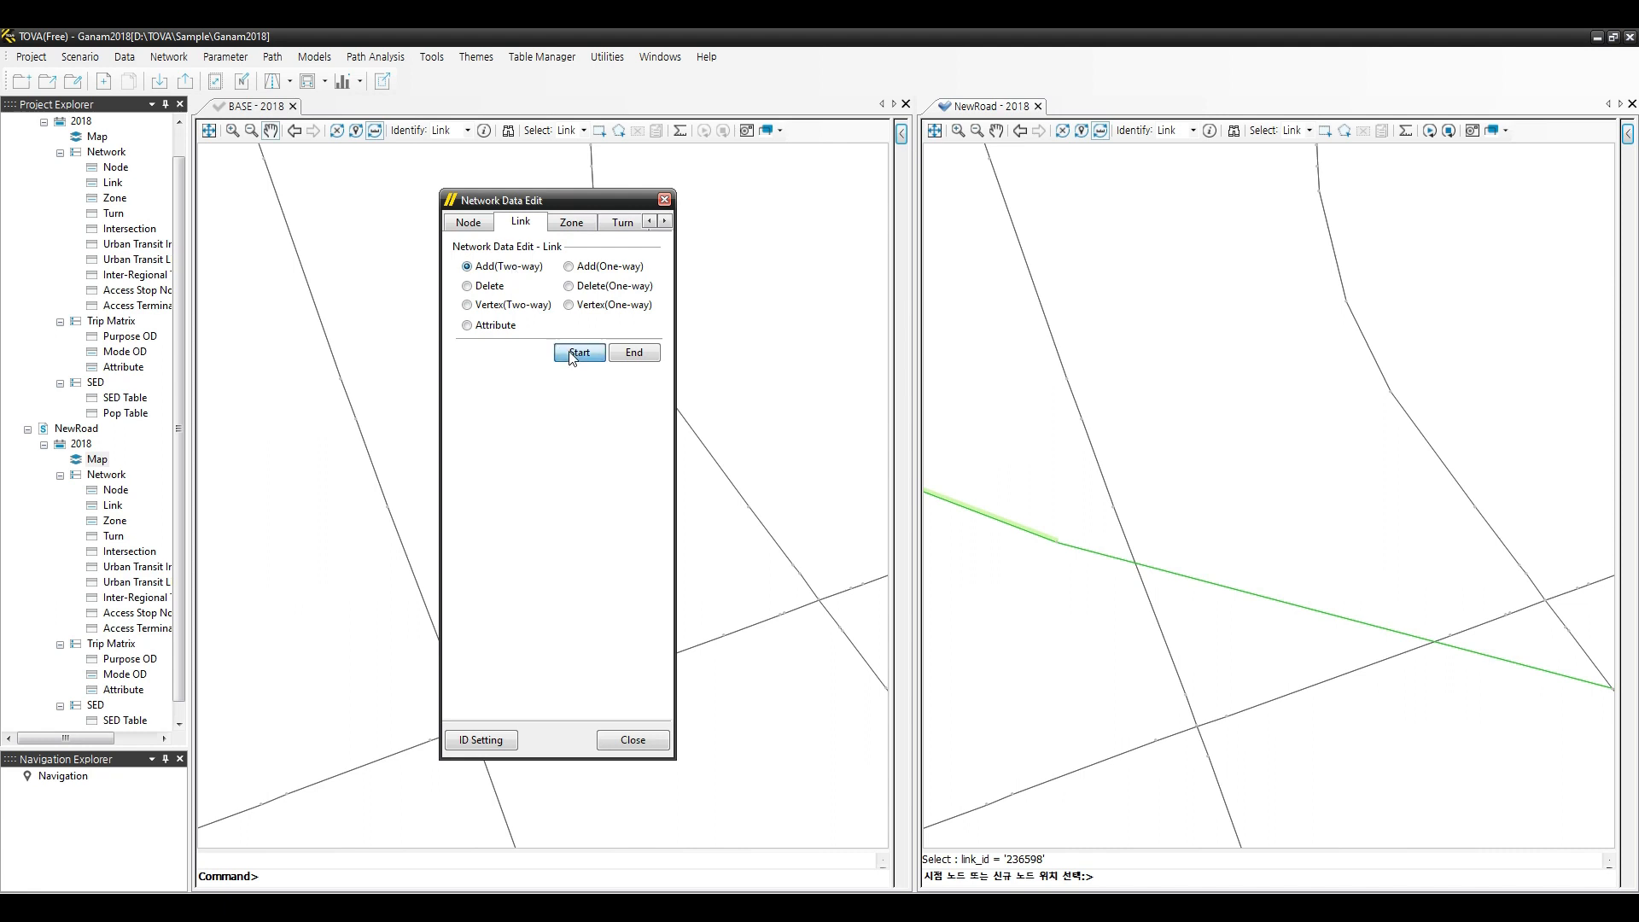
{"action": "left_click", "coordinate": [1058, 542]}
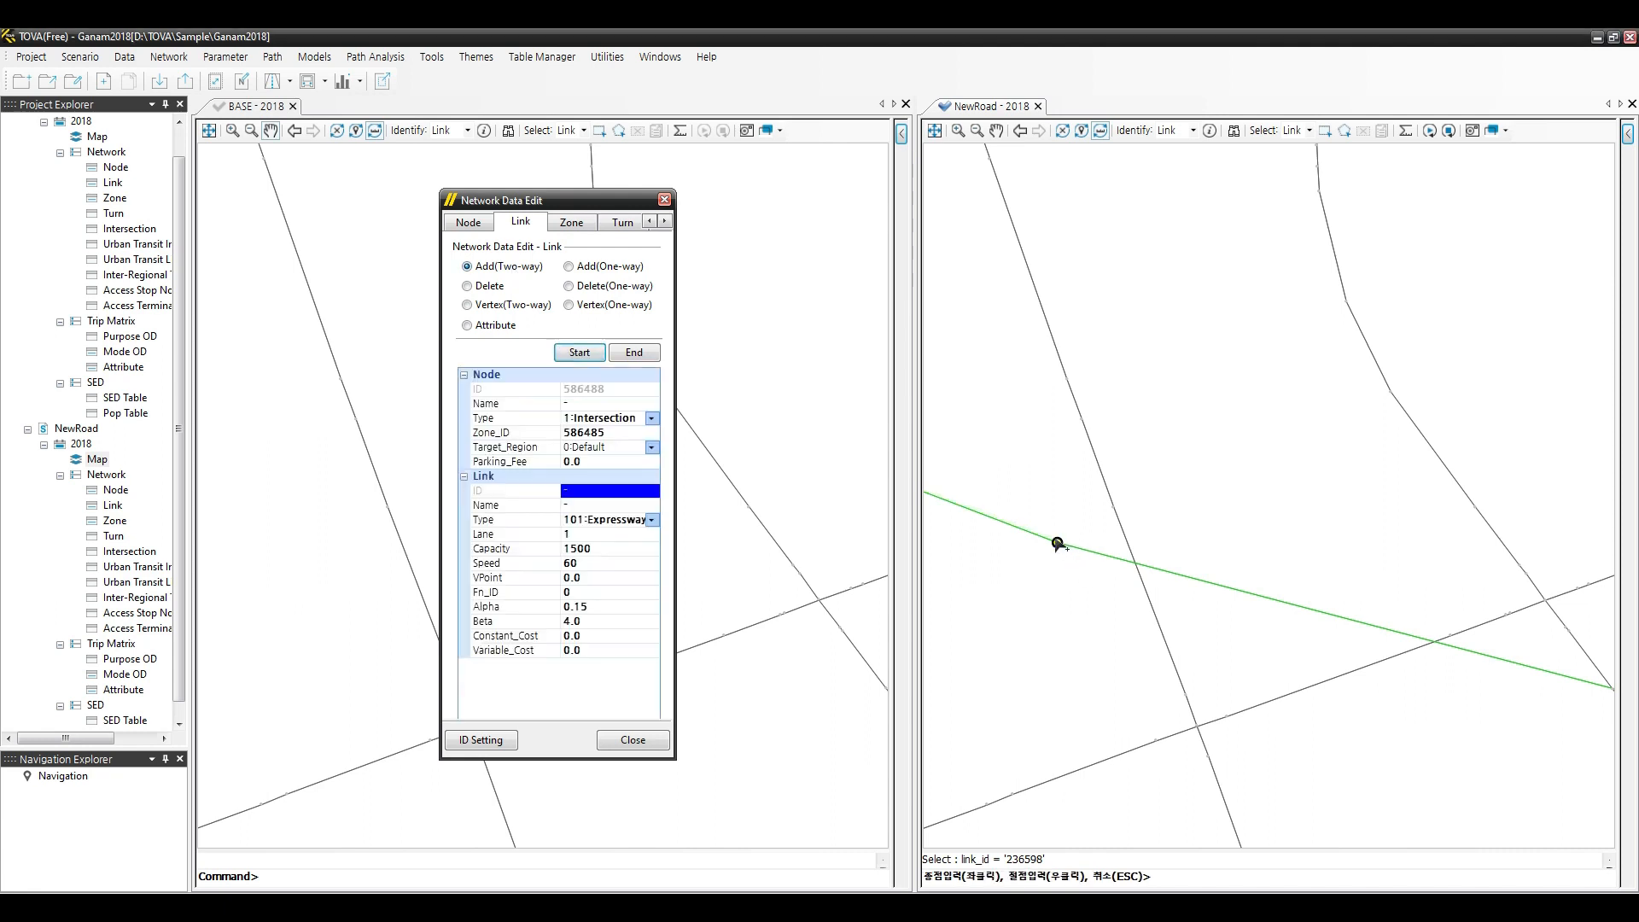
Give the link type 108:Ramp, capacity 1000, speed 46.8 and Fn_ID 33, and finish it at the nearby node on the crossing street.
{"action": "left_click", "coordinate": [652, 520]}
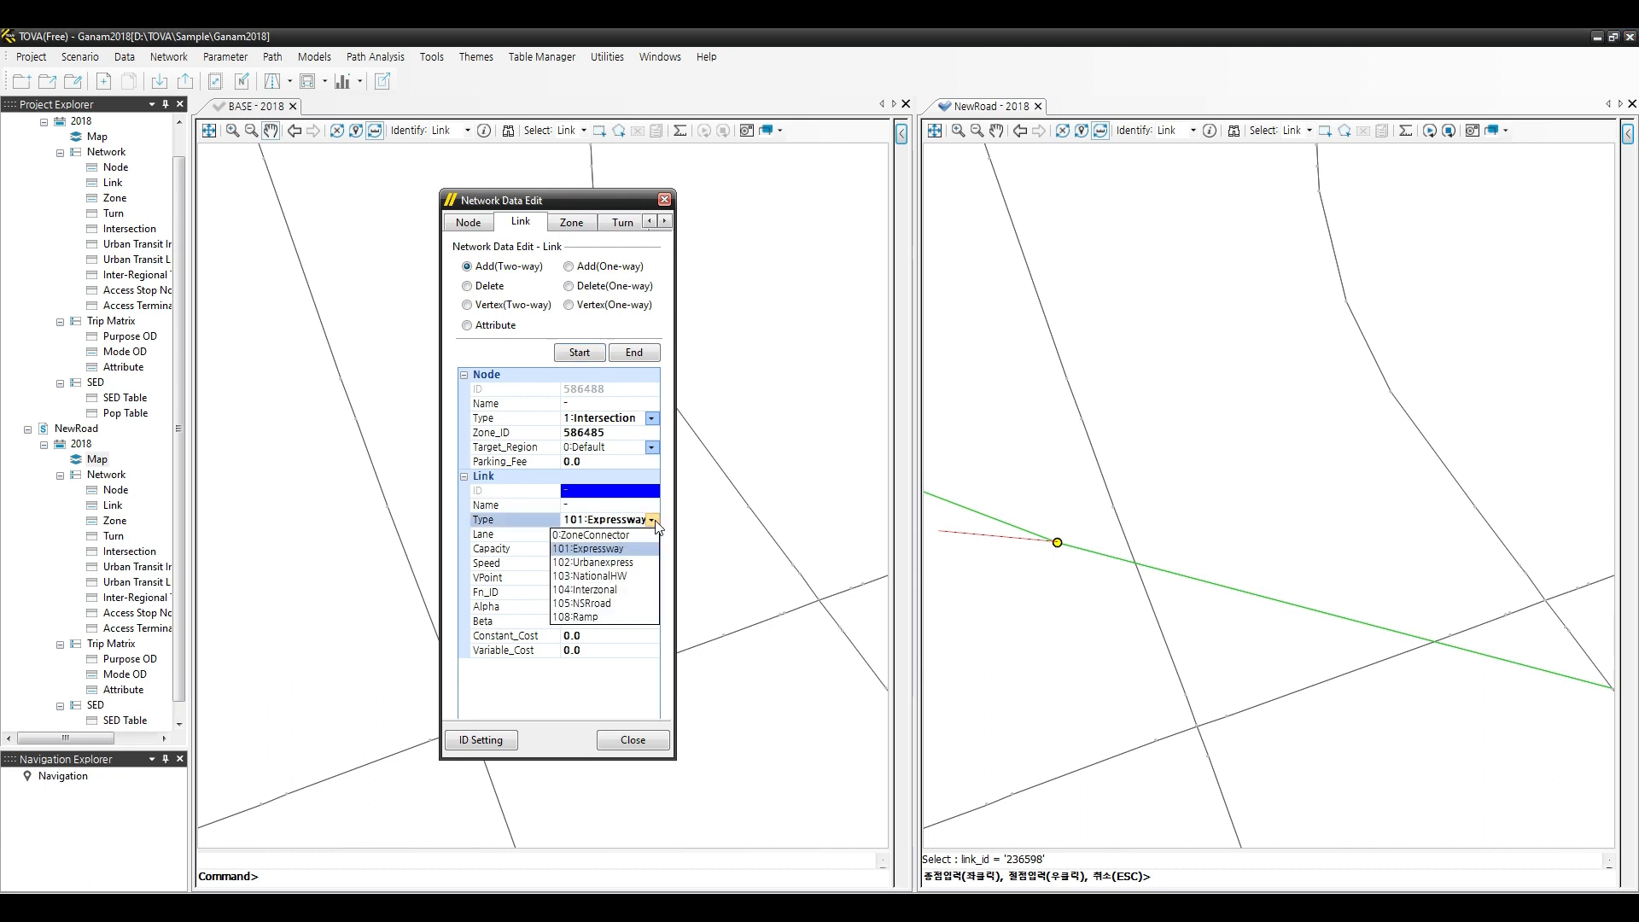
{"action": "left_click", "coordinate": [604, 617]}
{"action": "left_click", "coordinate": [614, 547]}
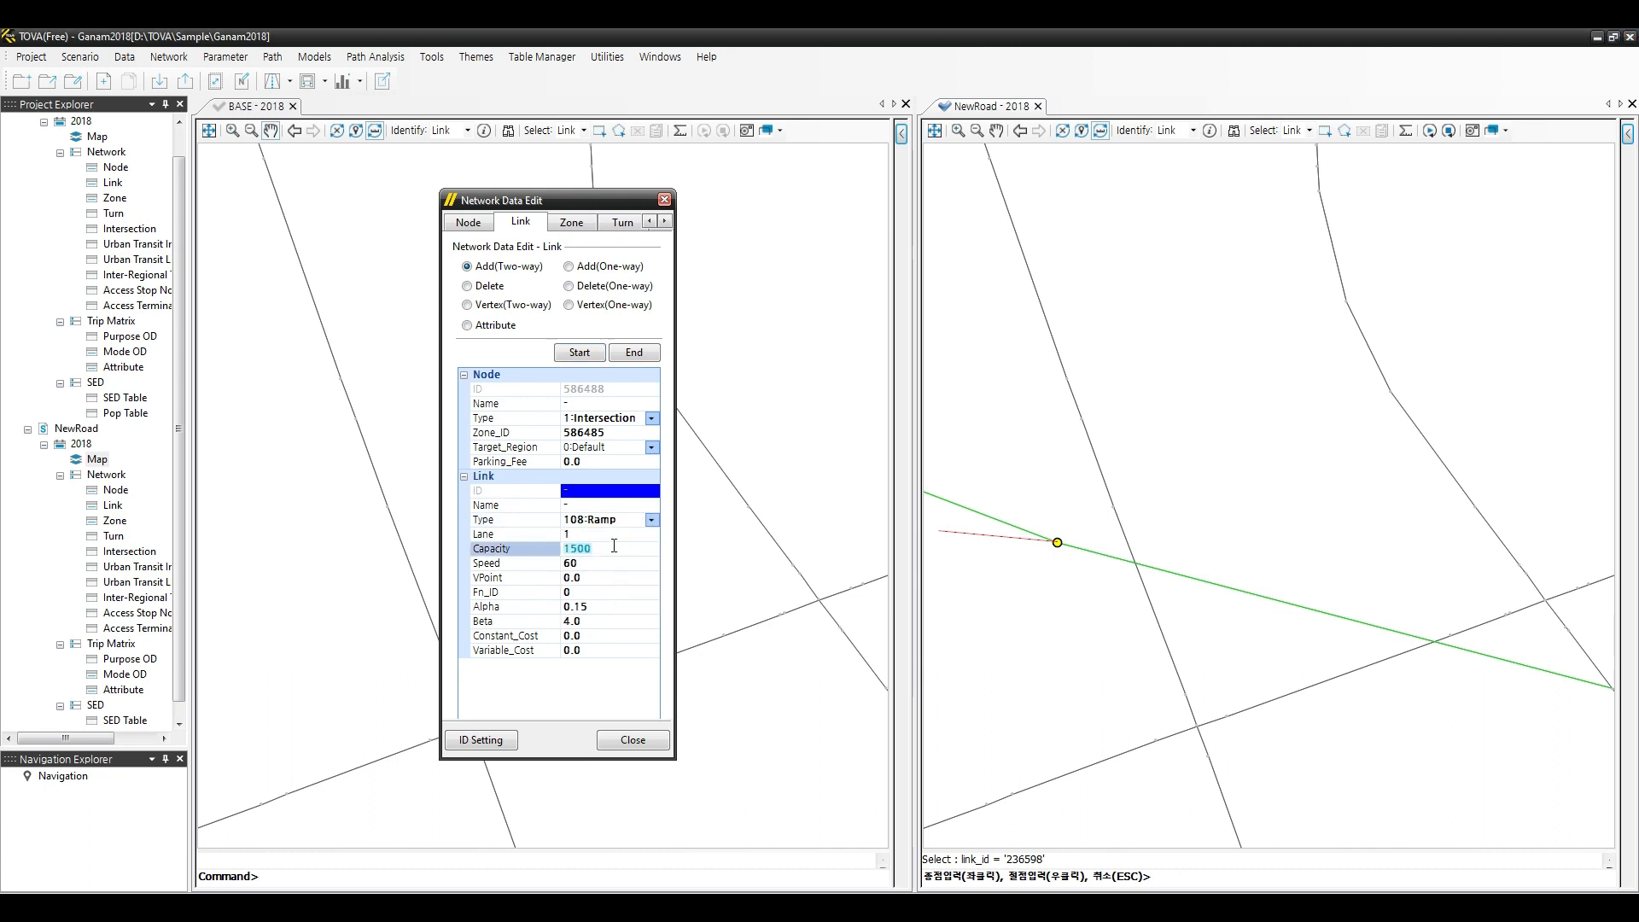
{"action": "type", "text": "1000"}
{"action": "left_click", "coordinate": [606, 563]}
{"action": "type", "text": "46.8"}
{"action": "key", "text": "Down"}
{"action": "key", "text": "Down"}
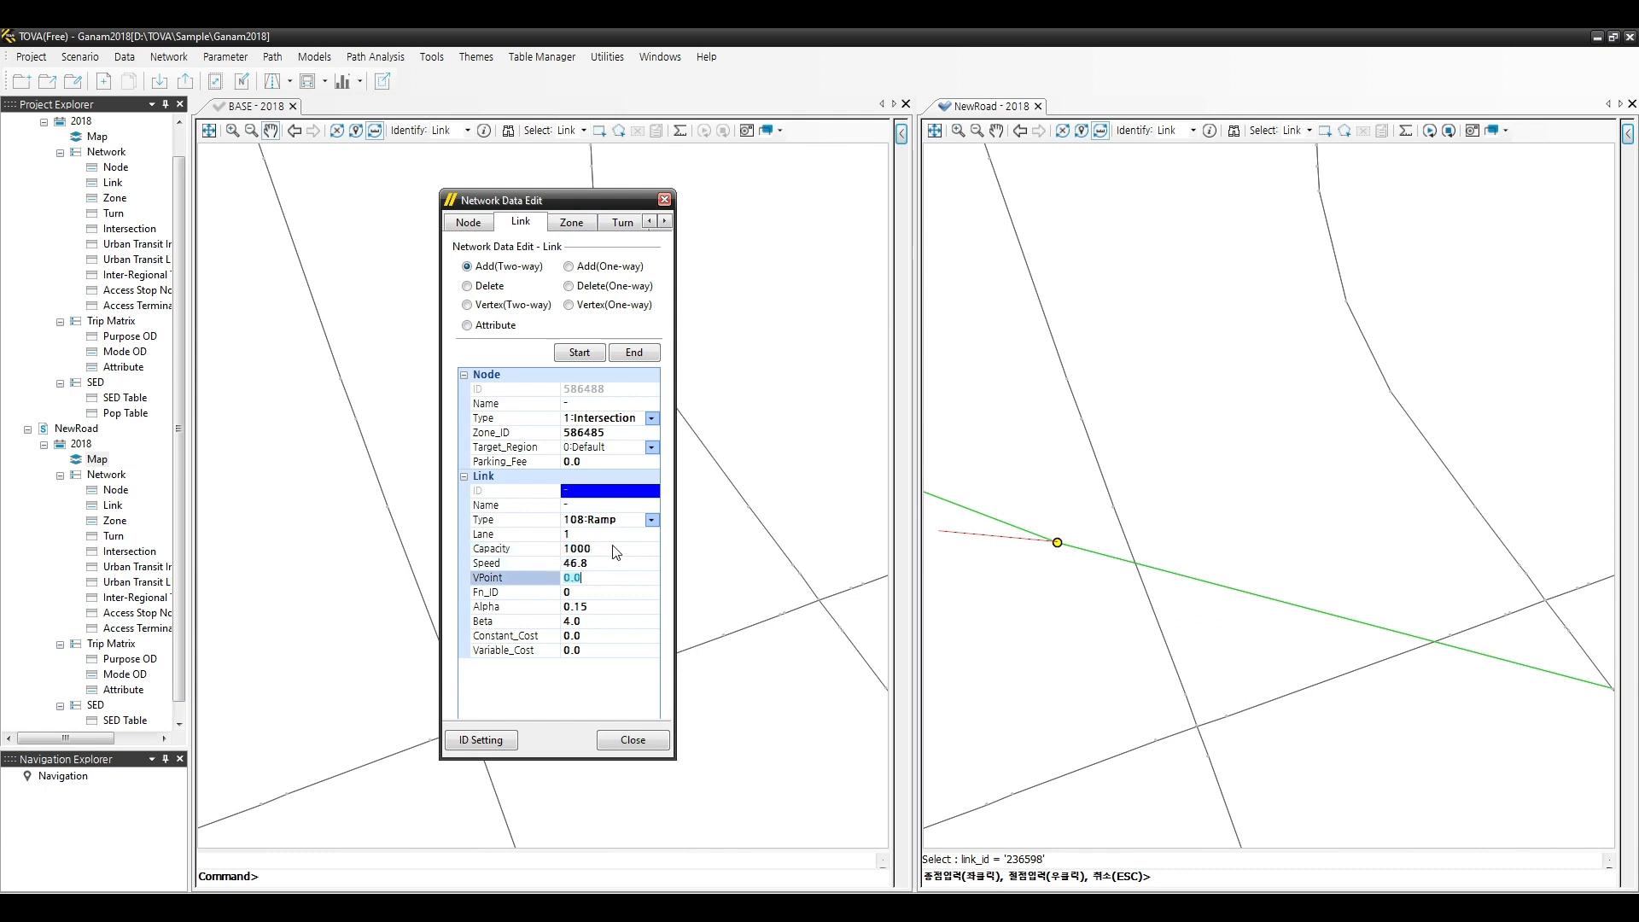
{"action": "type", "text": "33"}
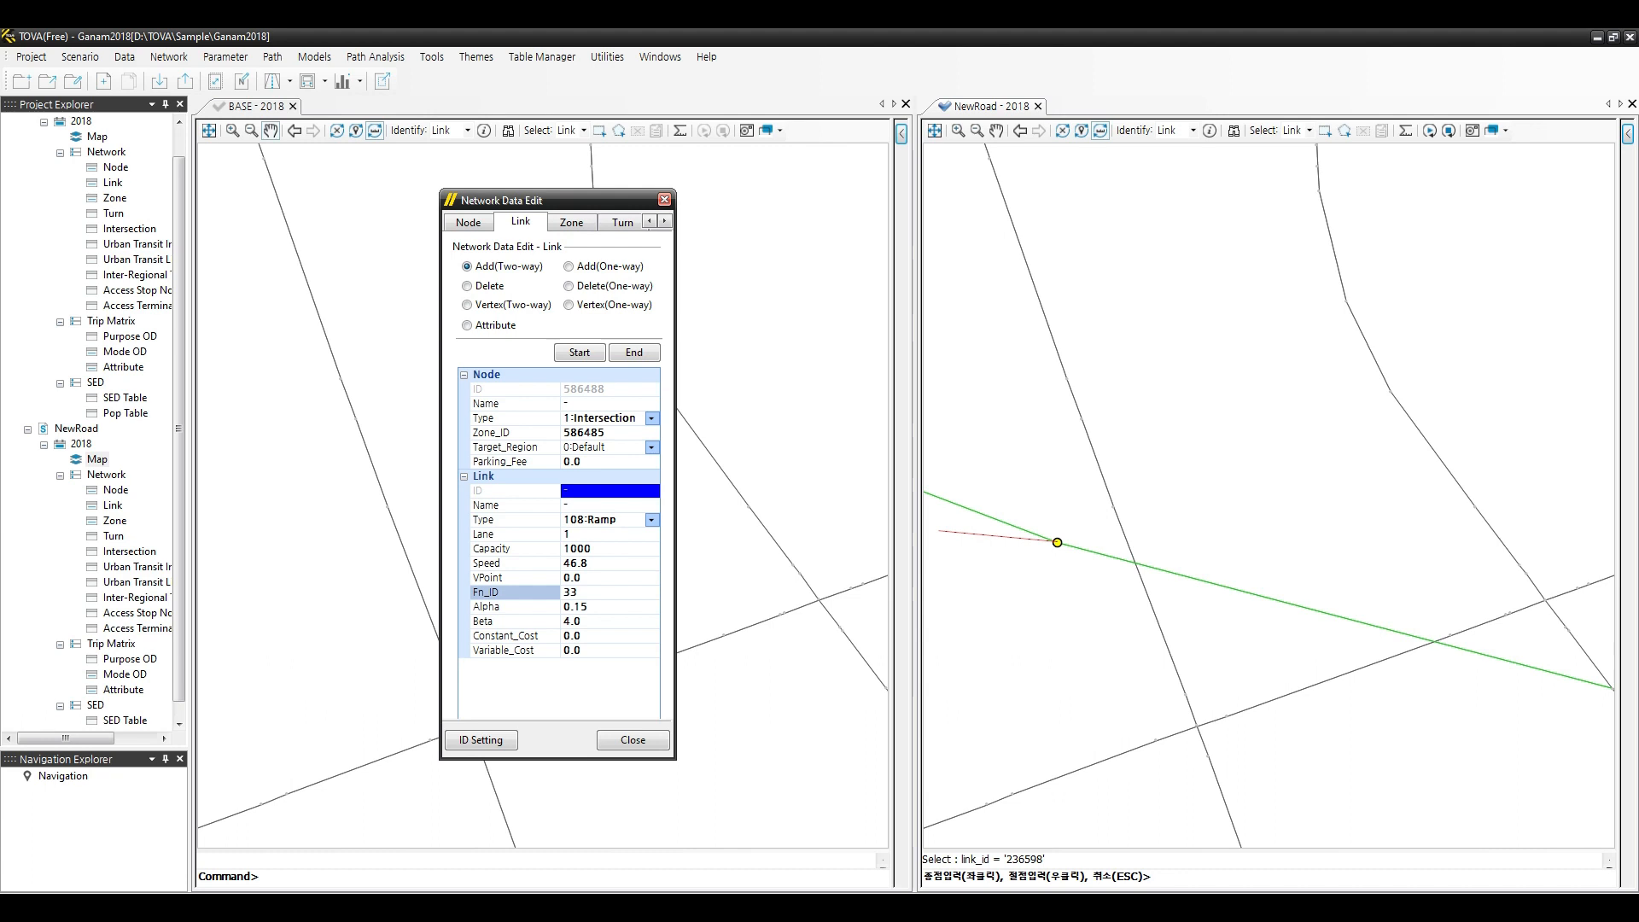
{"action": "key", "text": "Down"}
{"action": "key", "text": "Down"}
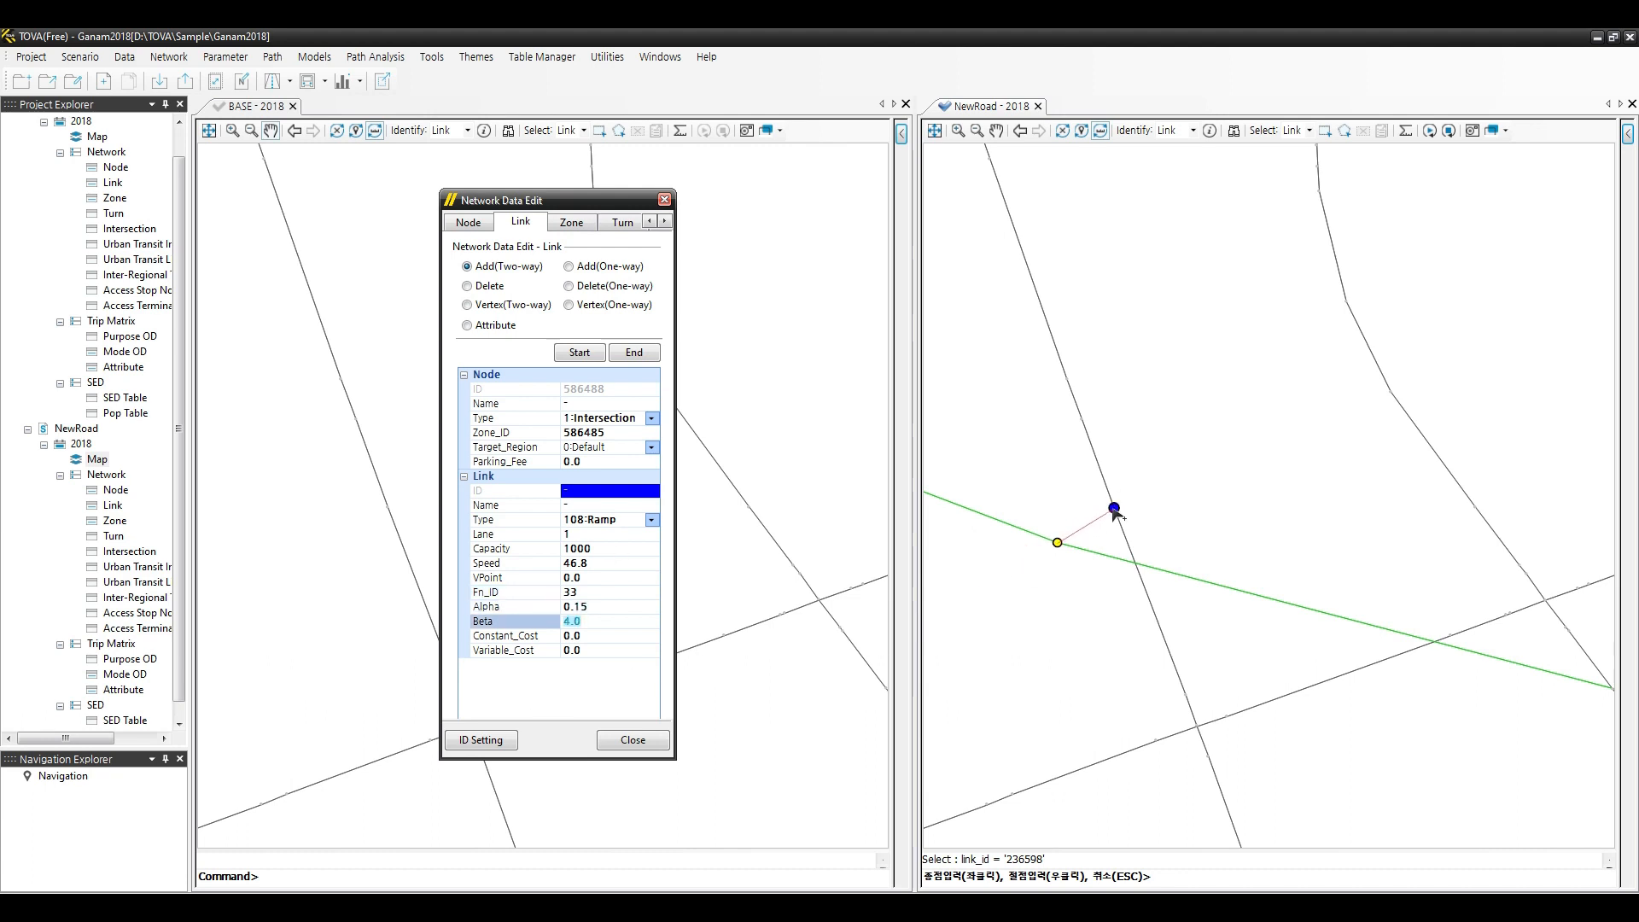
{"action": "left_click", "coordinate": [1114, 508]}
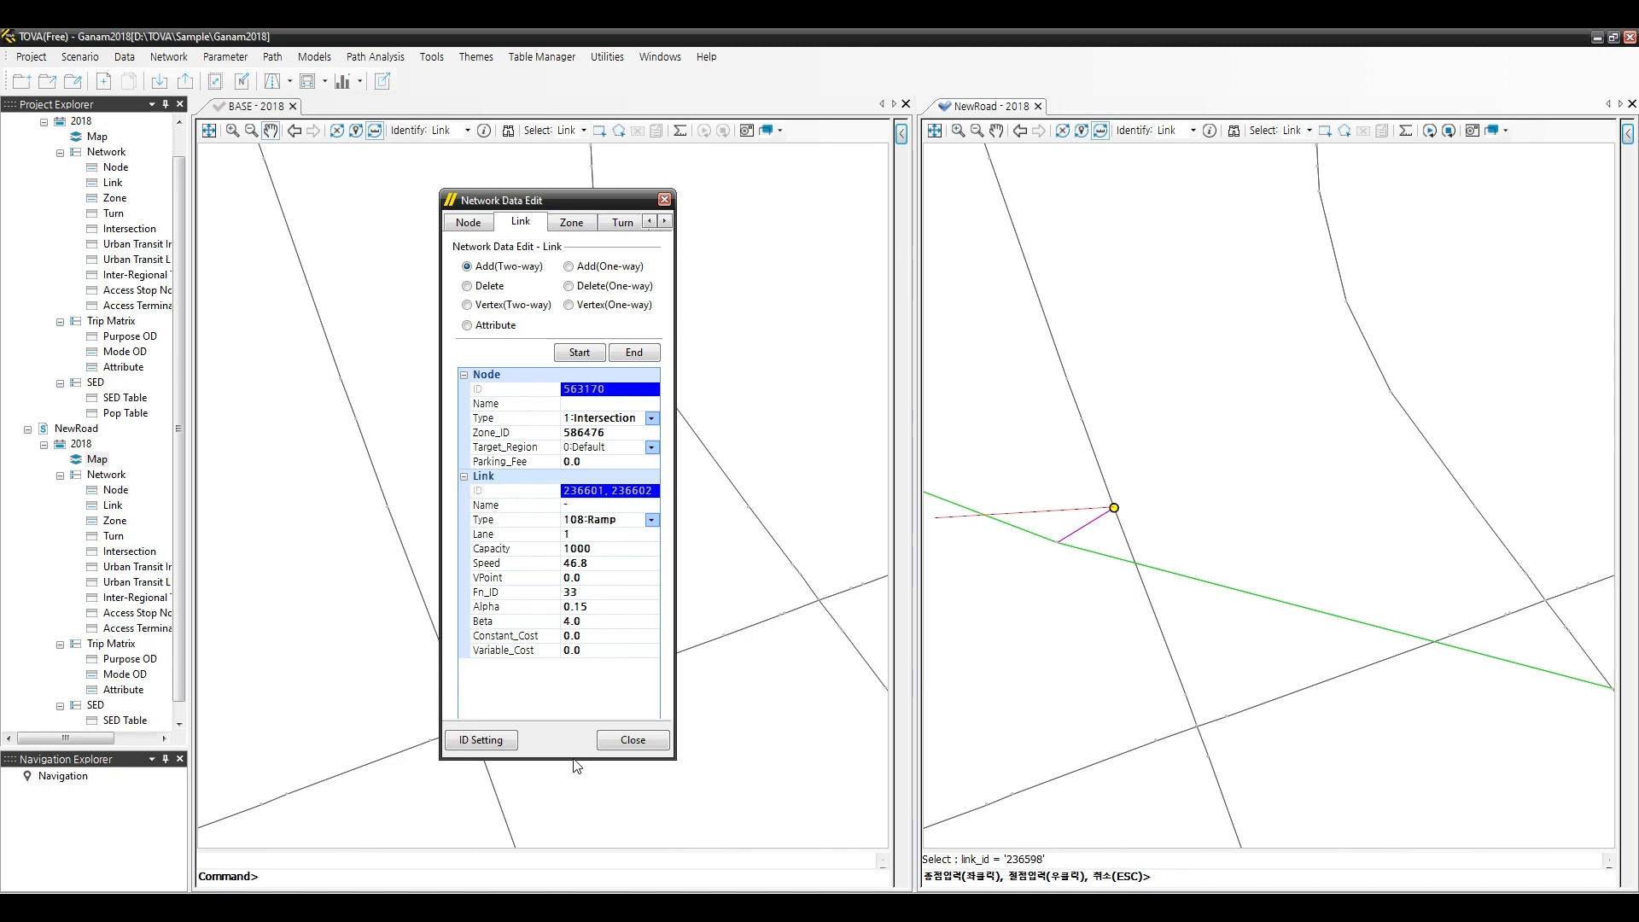
{"action": "left_click", "coordinate": [635, 354]}
Add a two-way link from the eastern blue expressway line's node to the new green road's western bend node.
{"action": "scroll", "coordinate": [1228, 513], "scroll_direction": "down", "scroll_amount": 3}
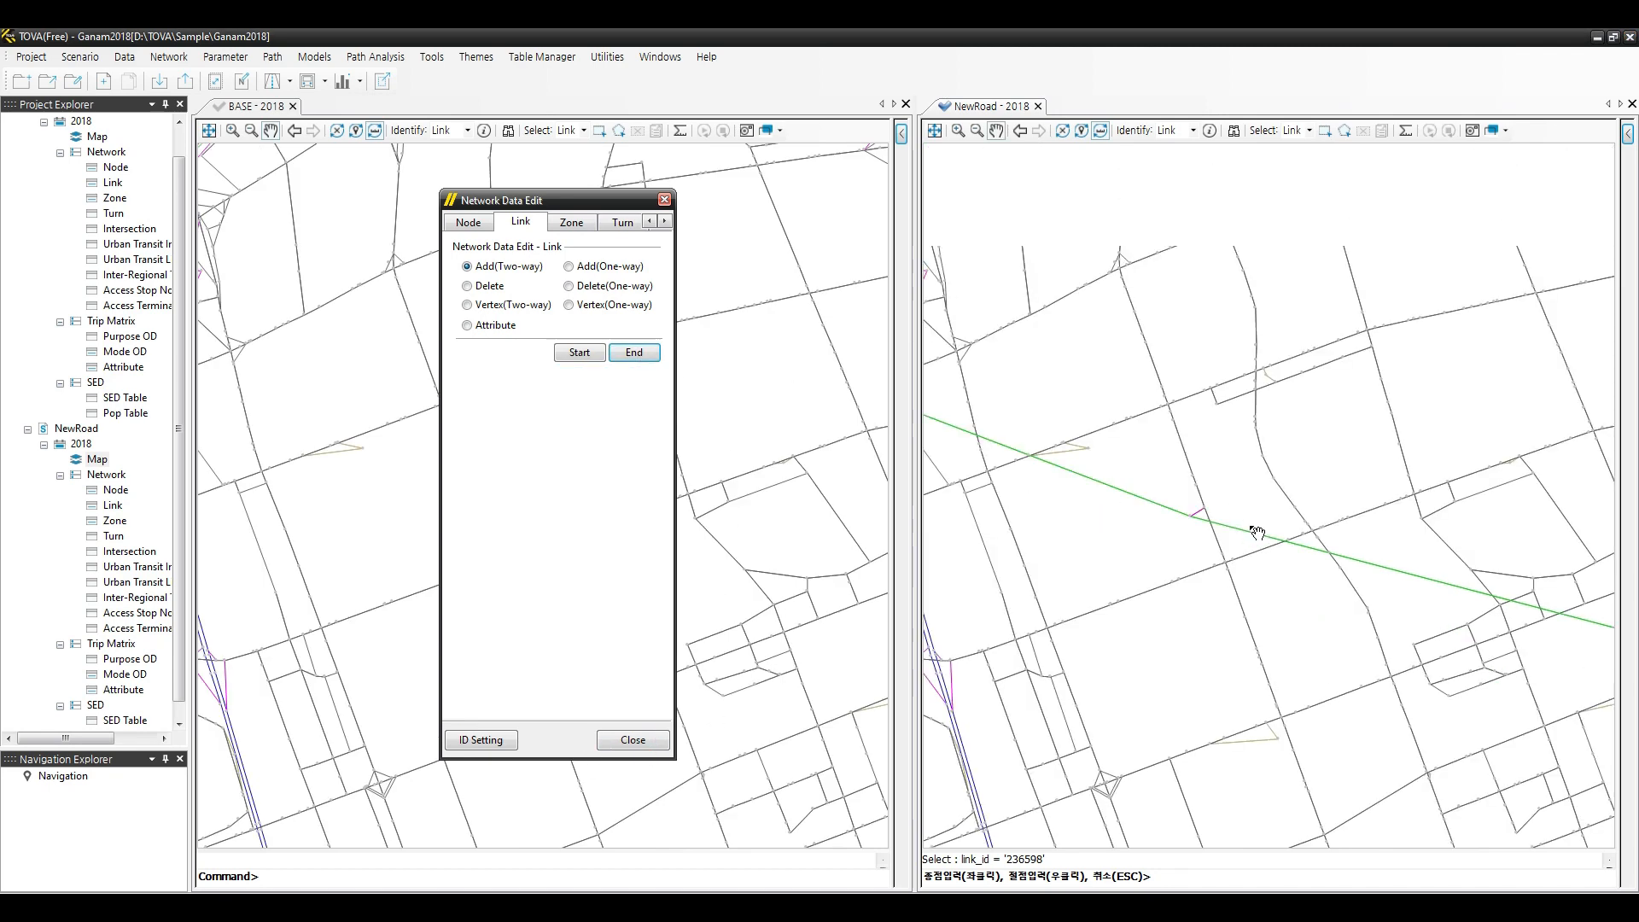
{"action": "scroll", "coordinate": [1256, 532], "scroll_direction": "down", "scroll_amount": 5}
{"action": "scroll", "coordinate": [1159, 512], "scroll_direction": "up", "scroll_amount": 5}
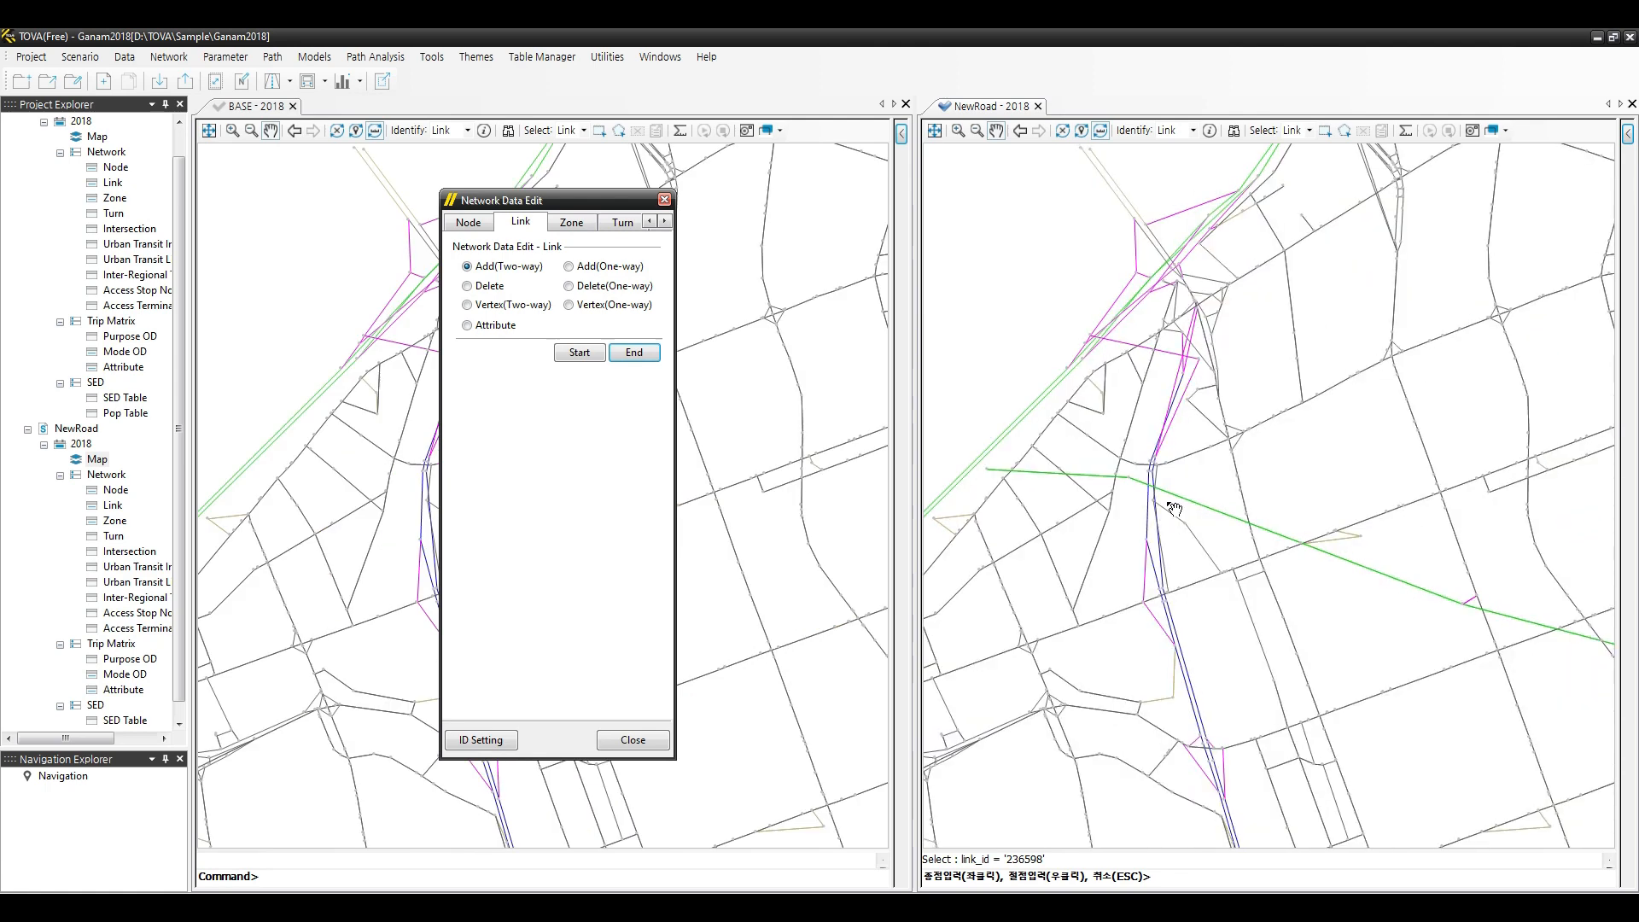
{"action": "scroll", "coordinate": [1183, 498], "scroll_direction": "up", "scroll_amount": 3}
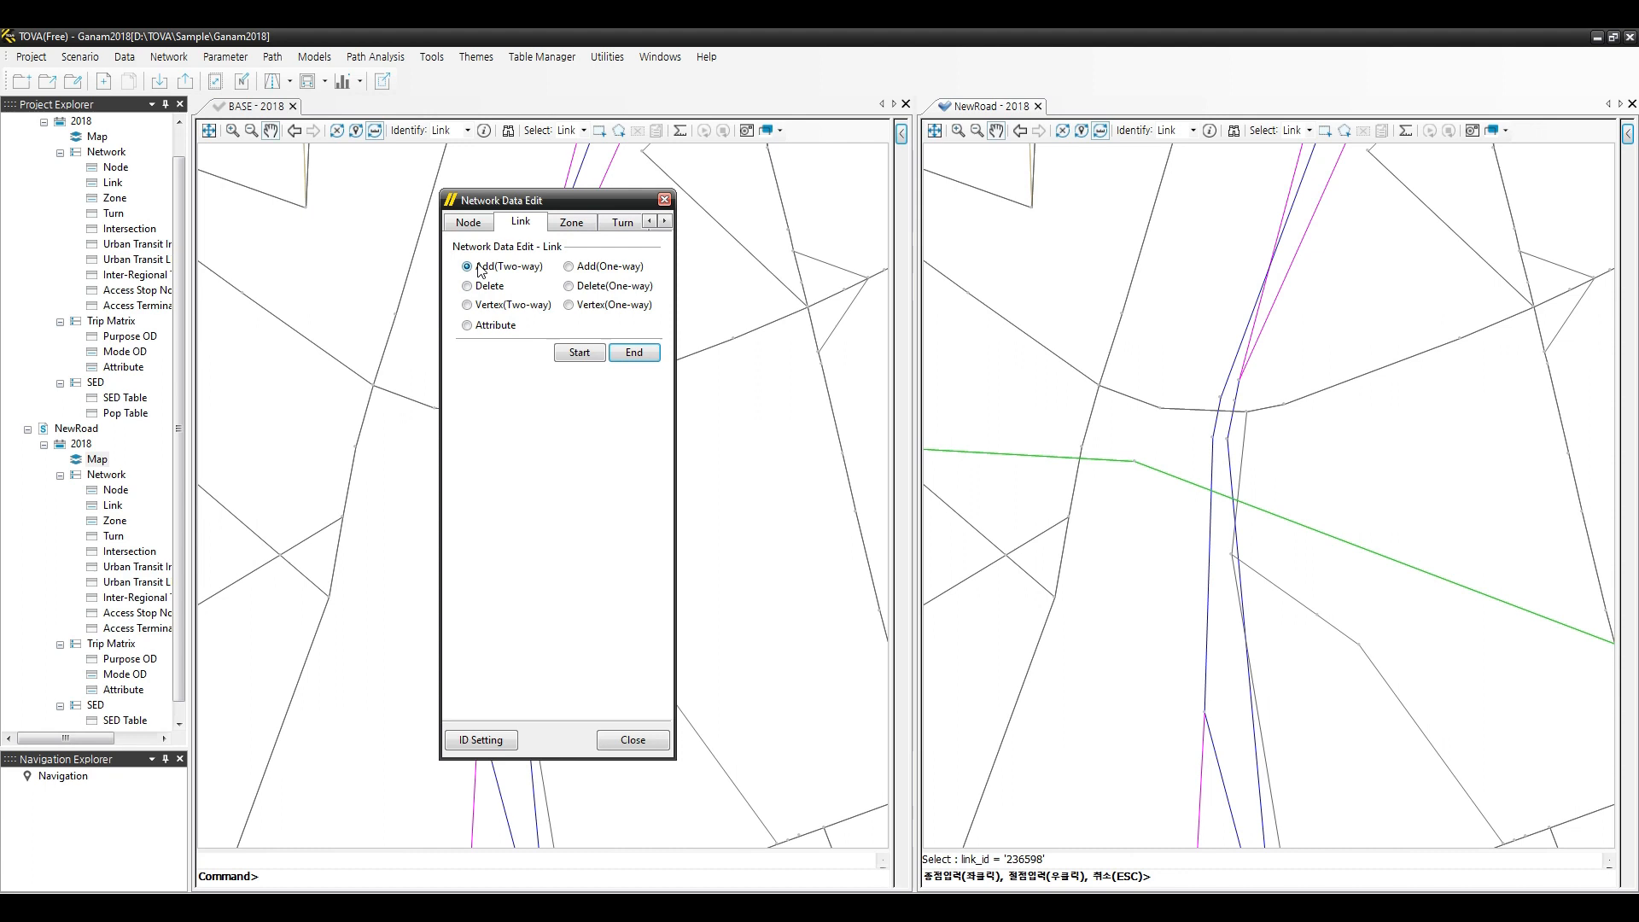
{"action": "left_click", "coordinate": [580, 353]}
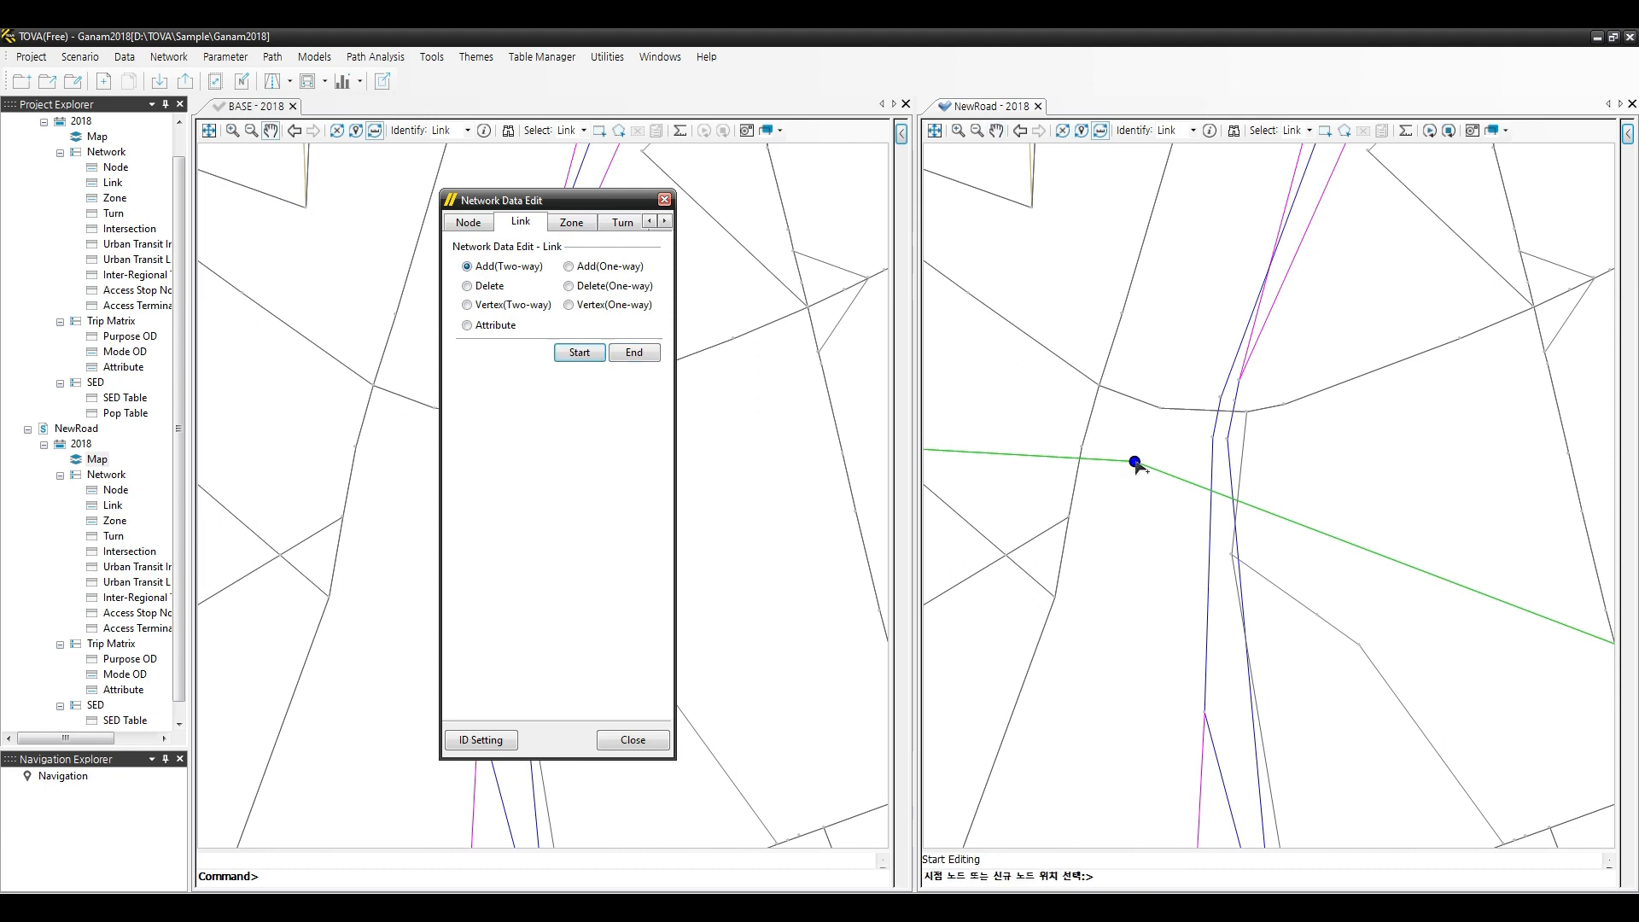
{"action": "left_click", "coordinate": [1228, 440]}
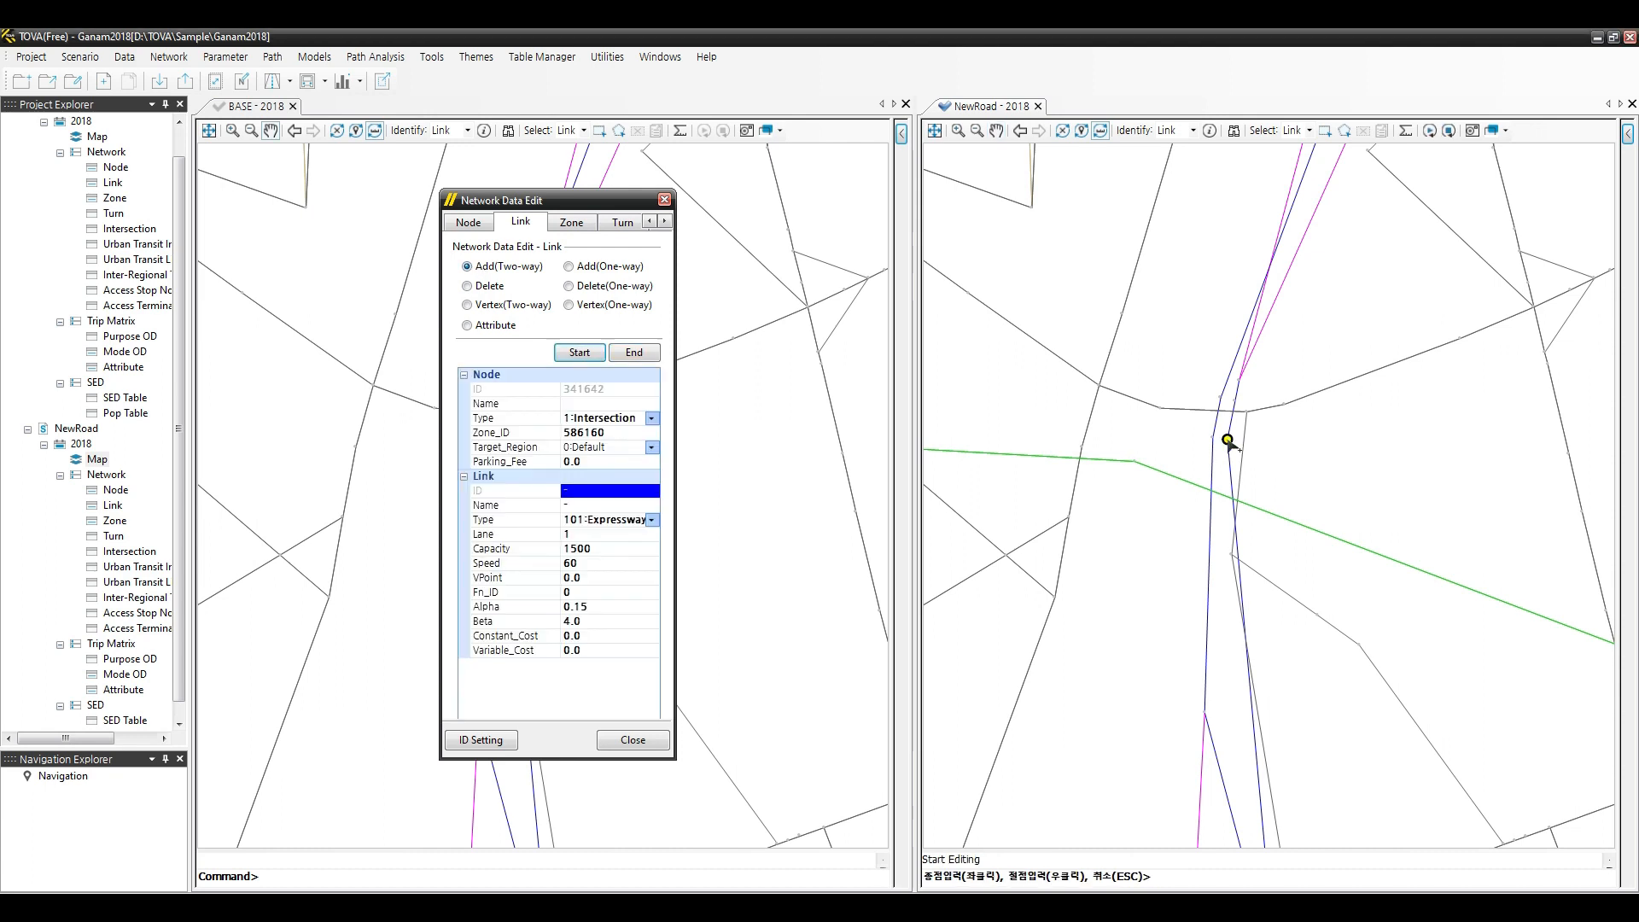
{"action": "left_click", "coordinate": [1134, 461]}
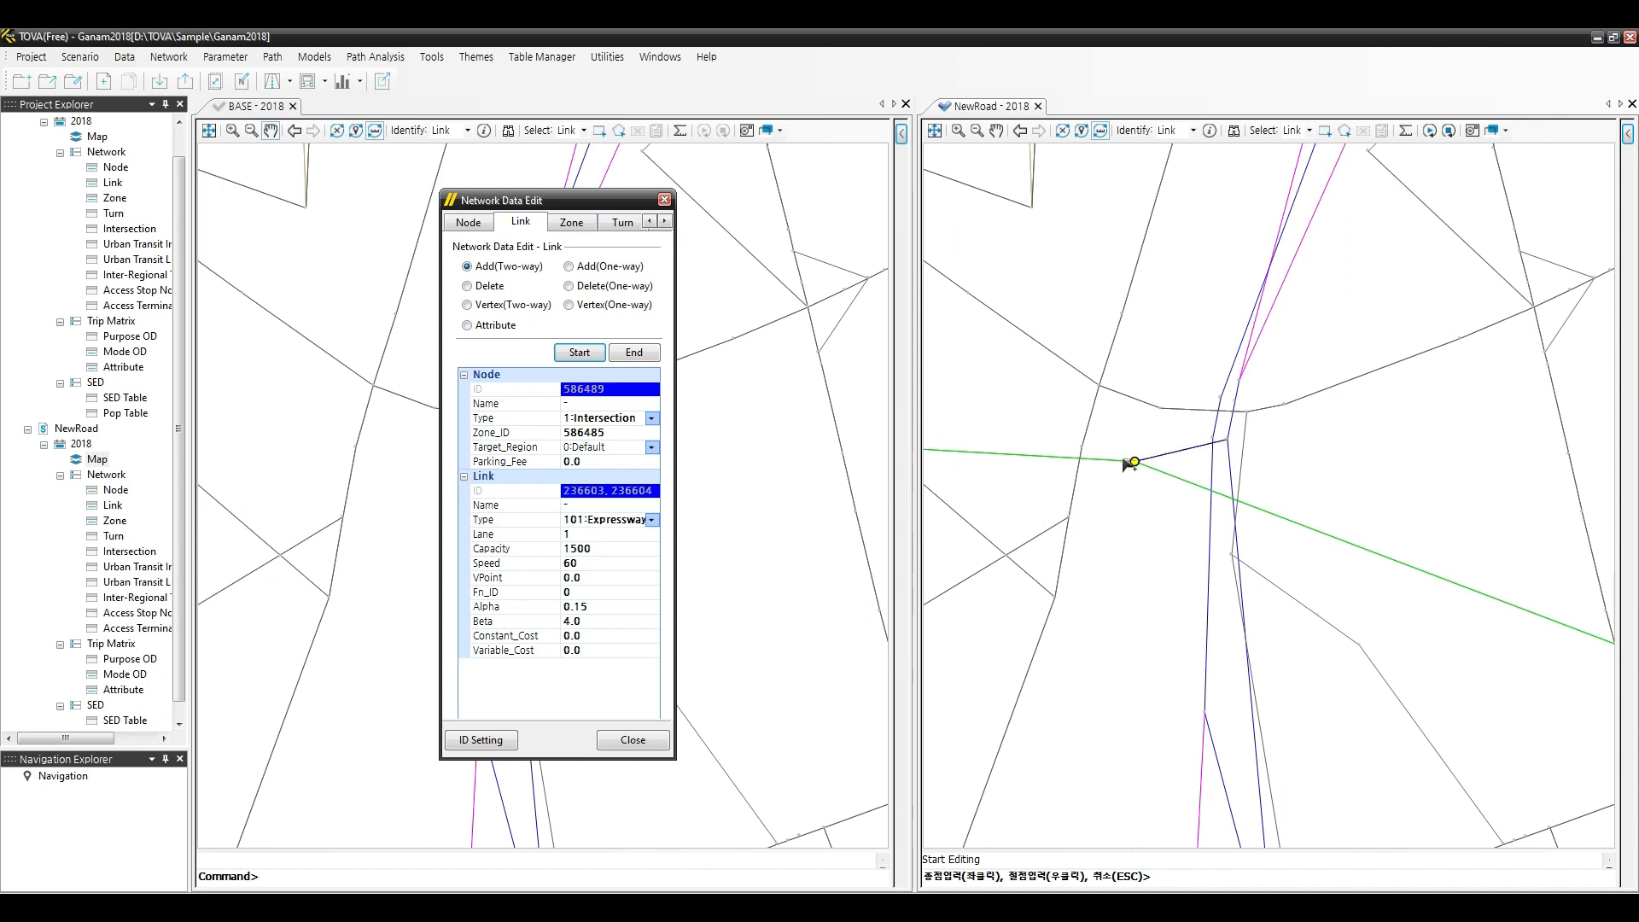
Add a second two-way link from the green road's bend node to the western blue expressway line's node and end link adding.
{"action": "scroll", "coordinate": [1212, 440], "scroll_direction": "up", "scroll_amount": 3}
{"action": "left_click", "coordinate": [1210, 448]}
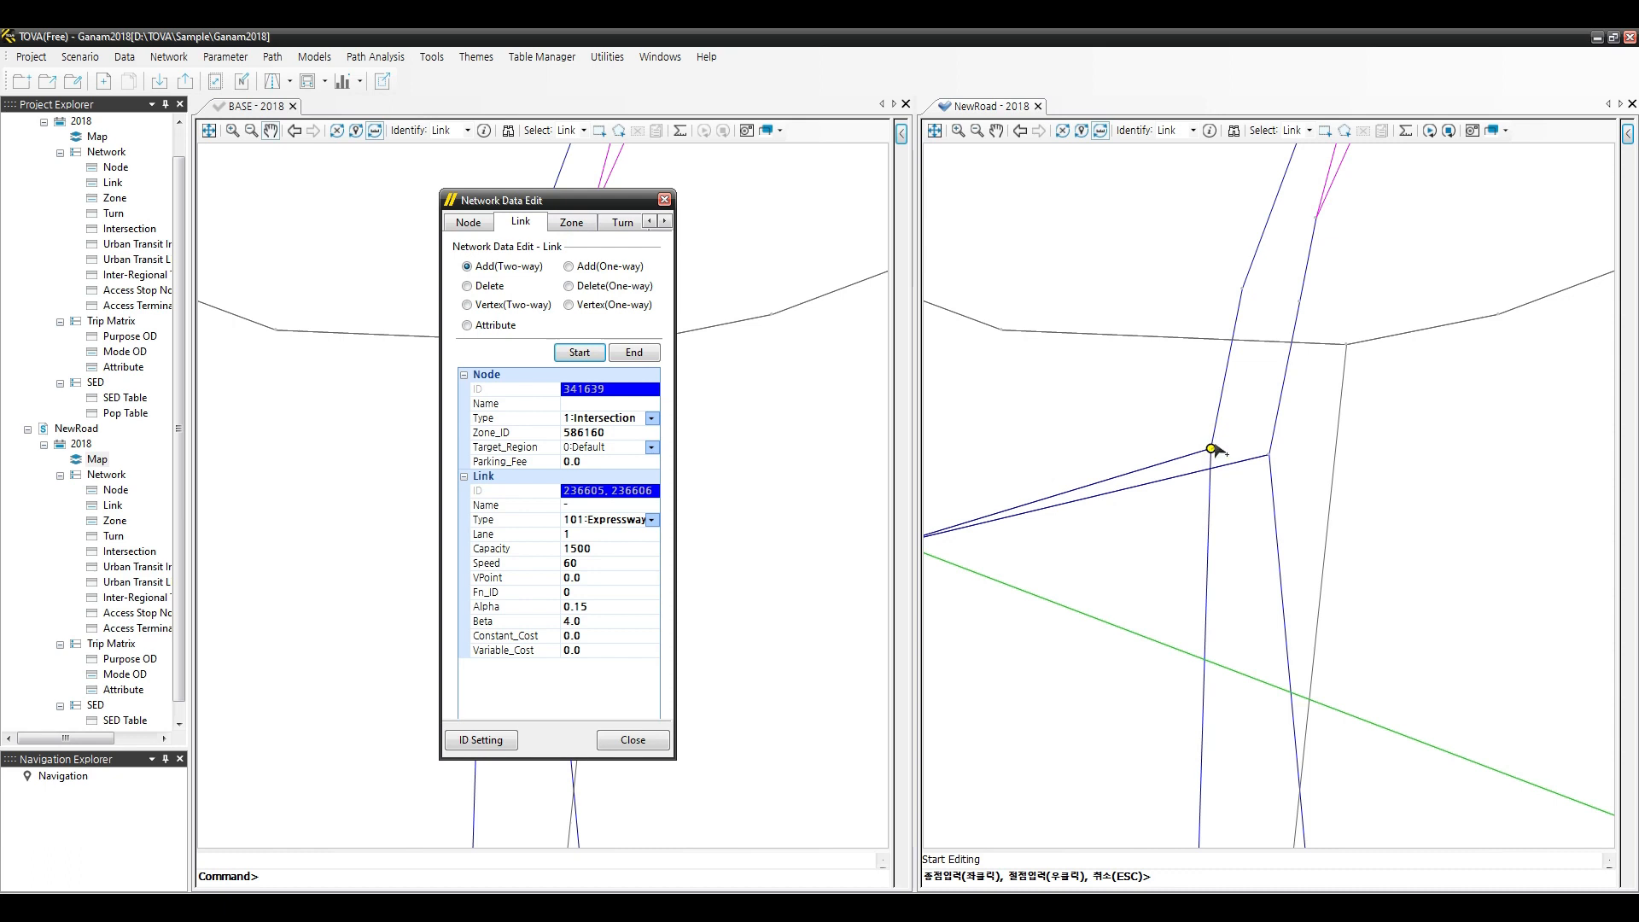
{"action": "left_click", "coordinate": [649, 361]}
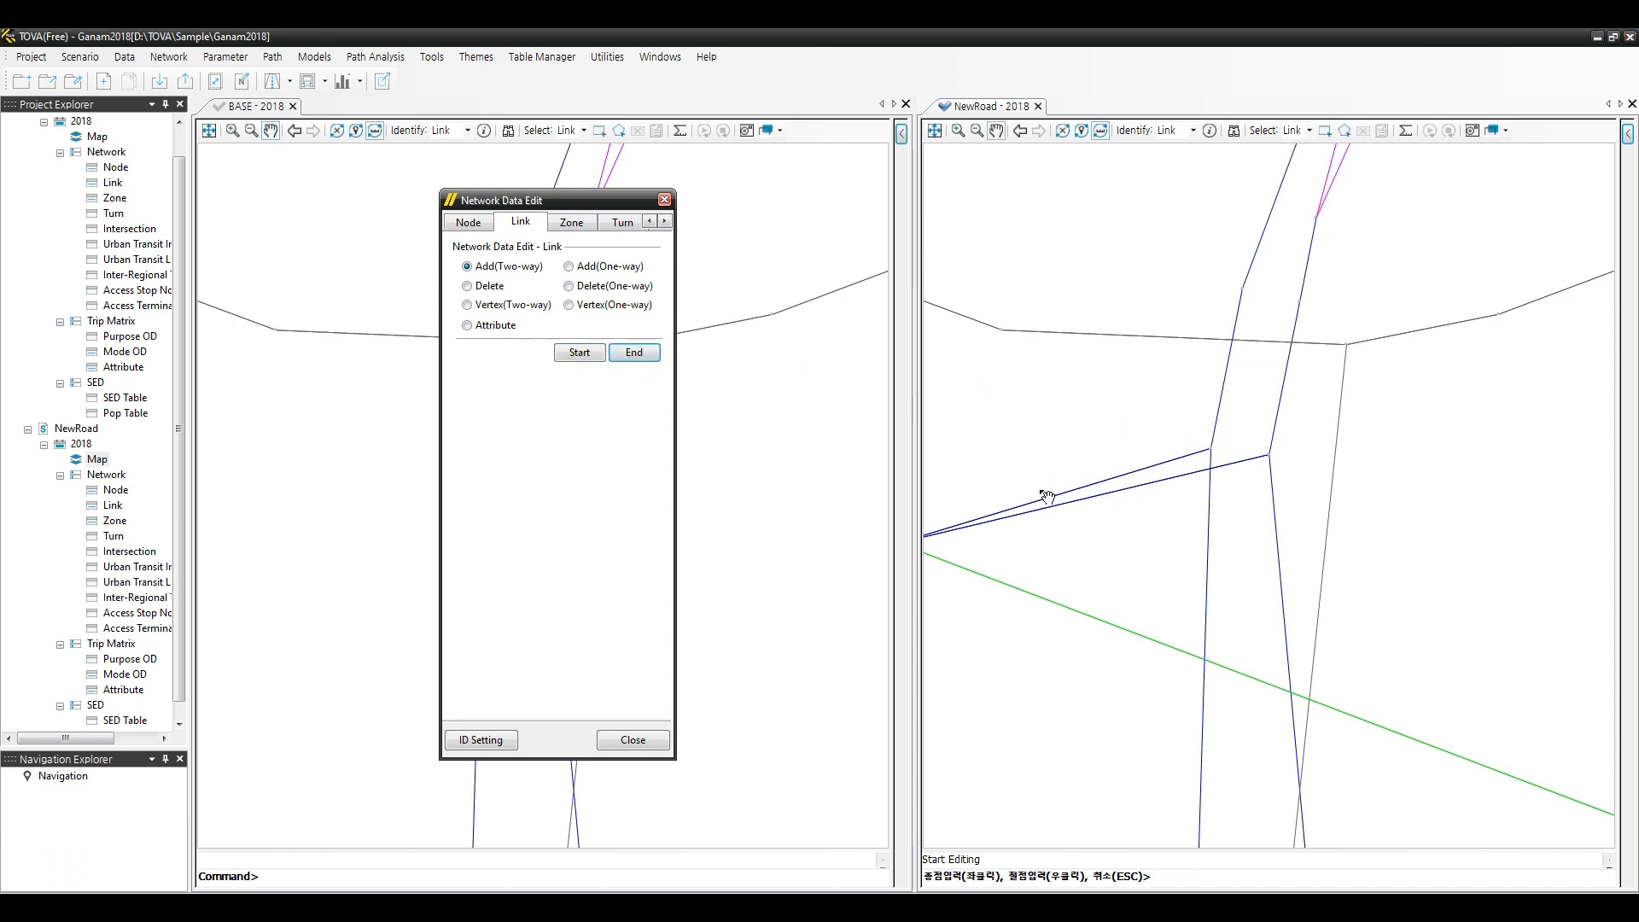
Open the attributes of the new link to the eastern expressway line and set its type to 108:Ramp.
{"action": "left_click", "coordinate": [500, 333]}
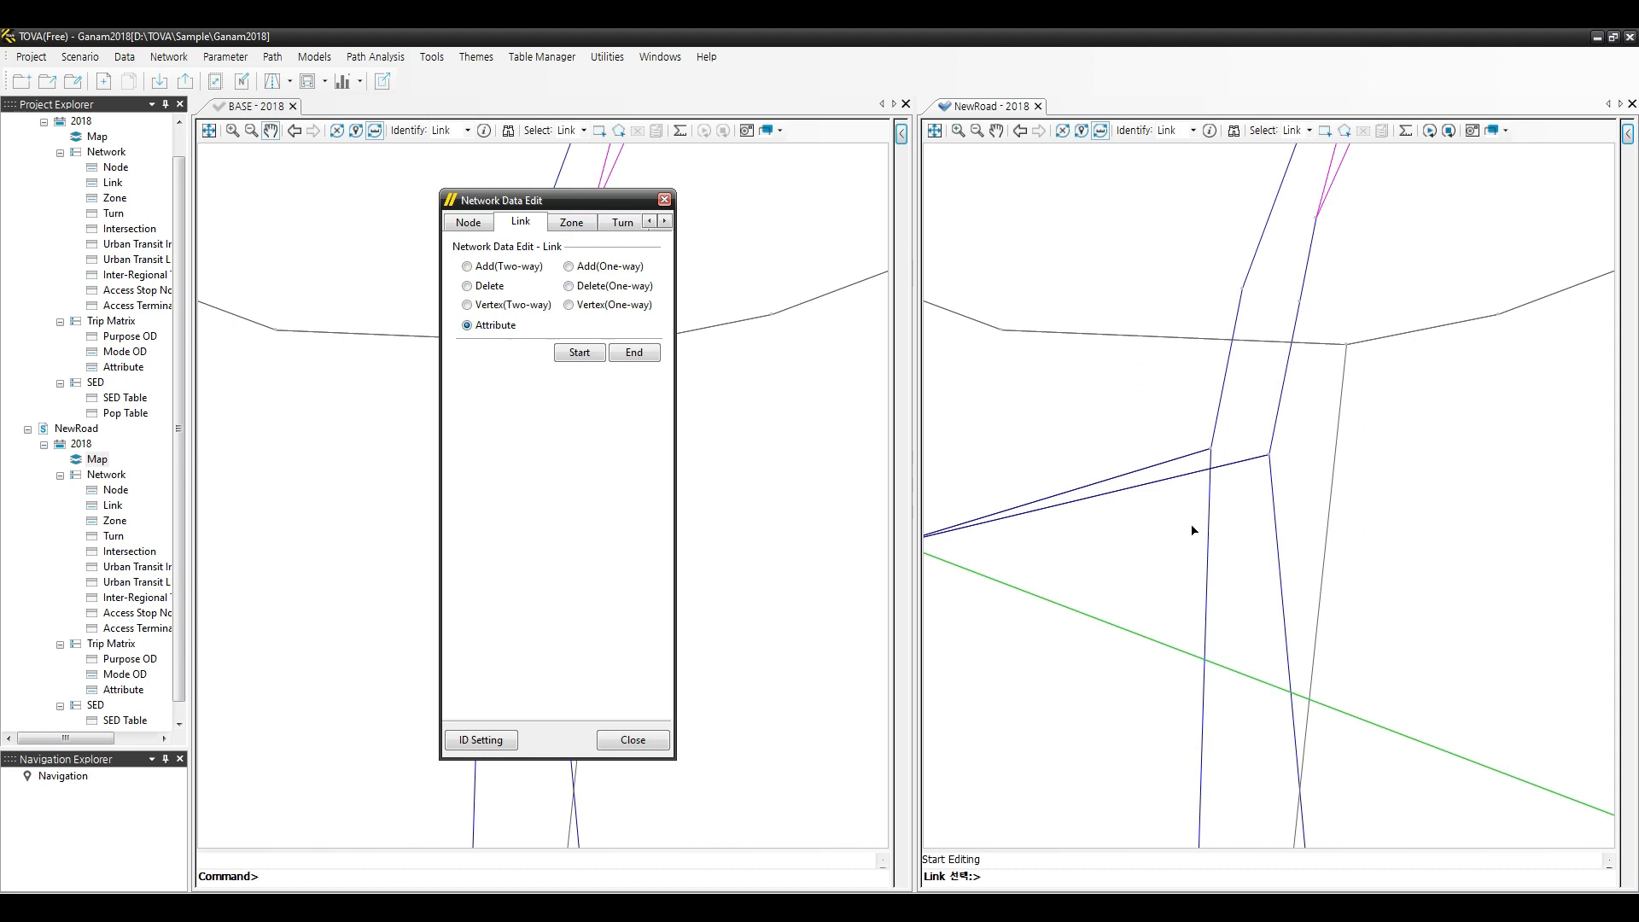
{"action": "left_click", "coordinate": [1181, 480]}
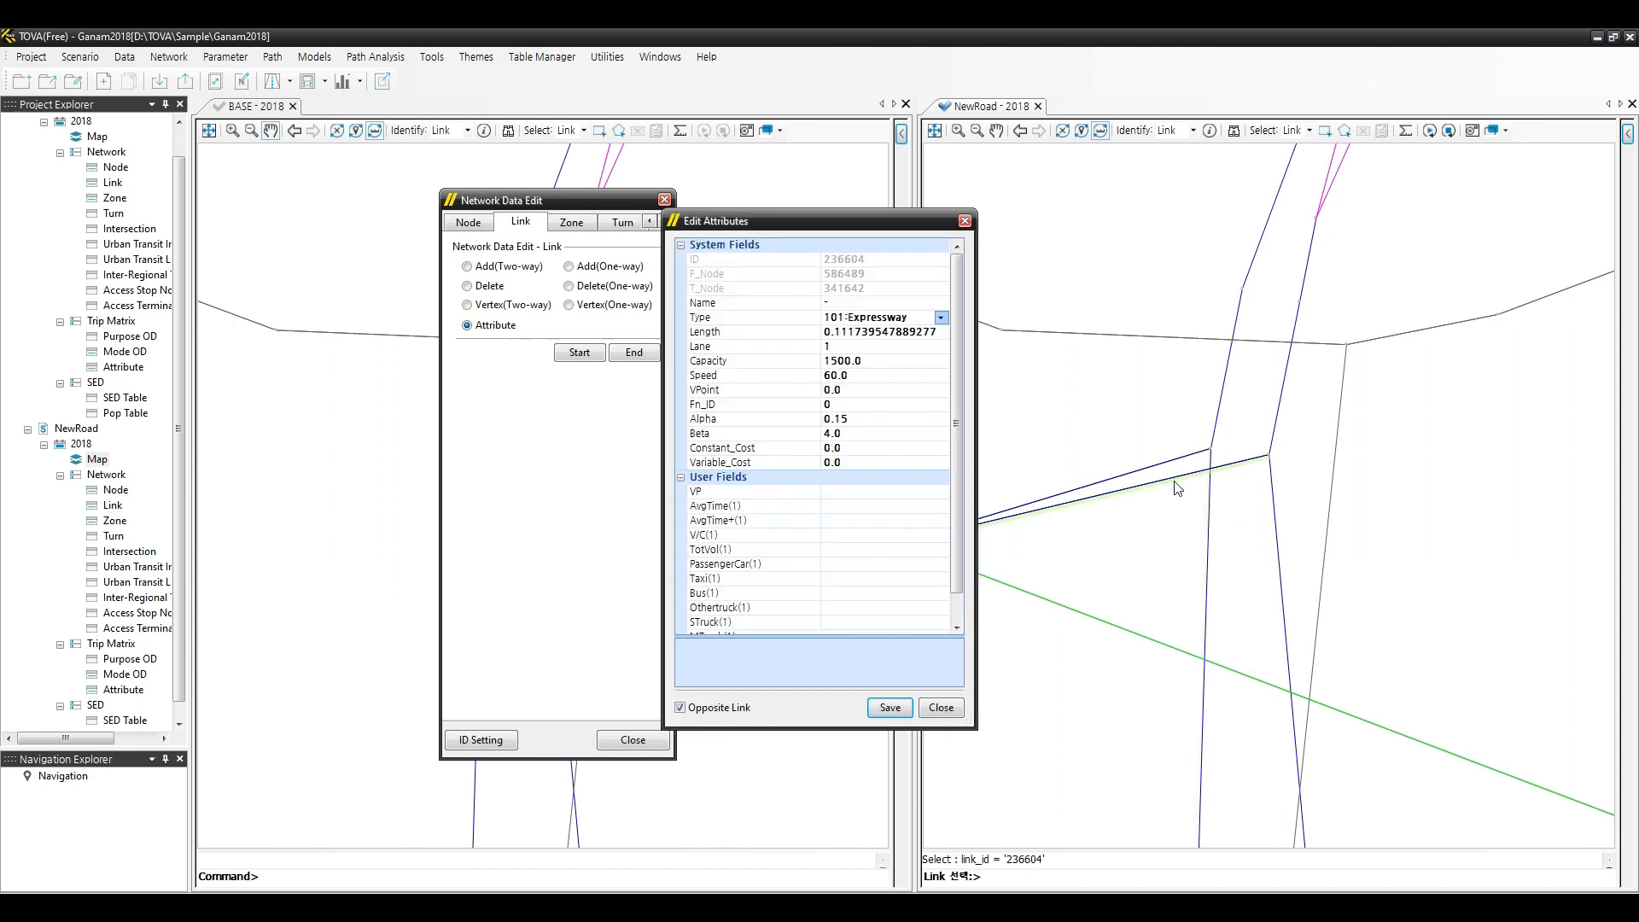
{"action": "left_click", "coordinate": [941, 317]}
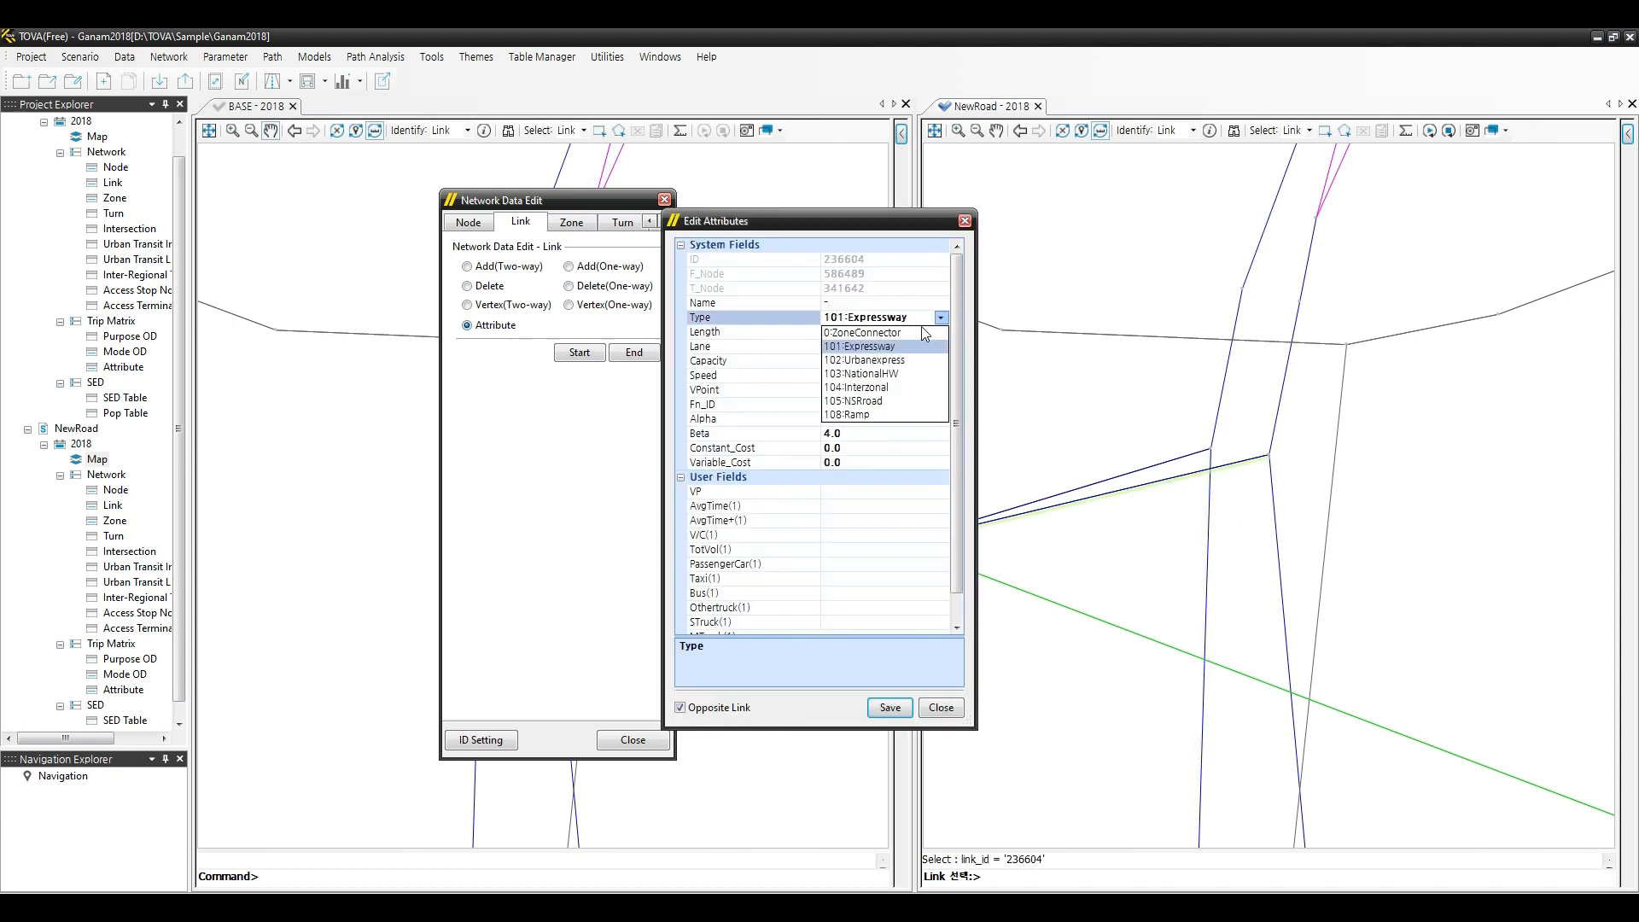
{"action": "left_click", "coordinate": [870, 414]}
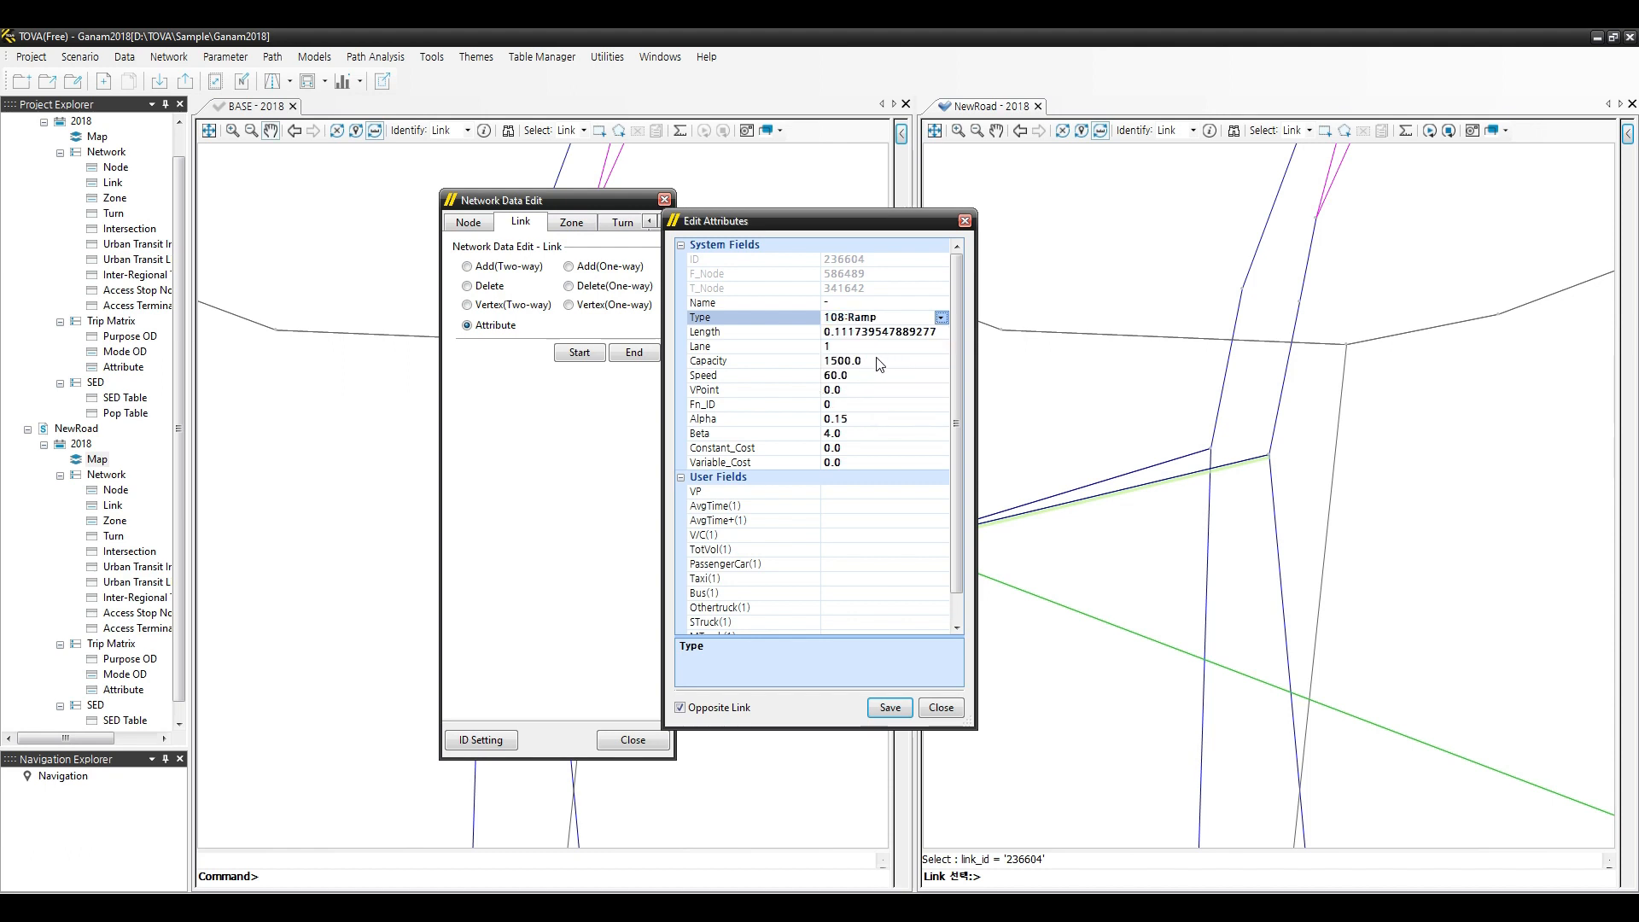
Set the eastern connecting link's capacity to 1000, speed to 46.8 and Fn_ID to 33, and save it together with its opposite link.
{"action": "left_click", "coordinate": [879, 361]}
{"action": "type", "text": "1000"}
{"action": "left_click", "coordinate": [853, 376]}
{"action": "type", "text": "46."}
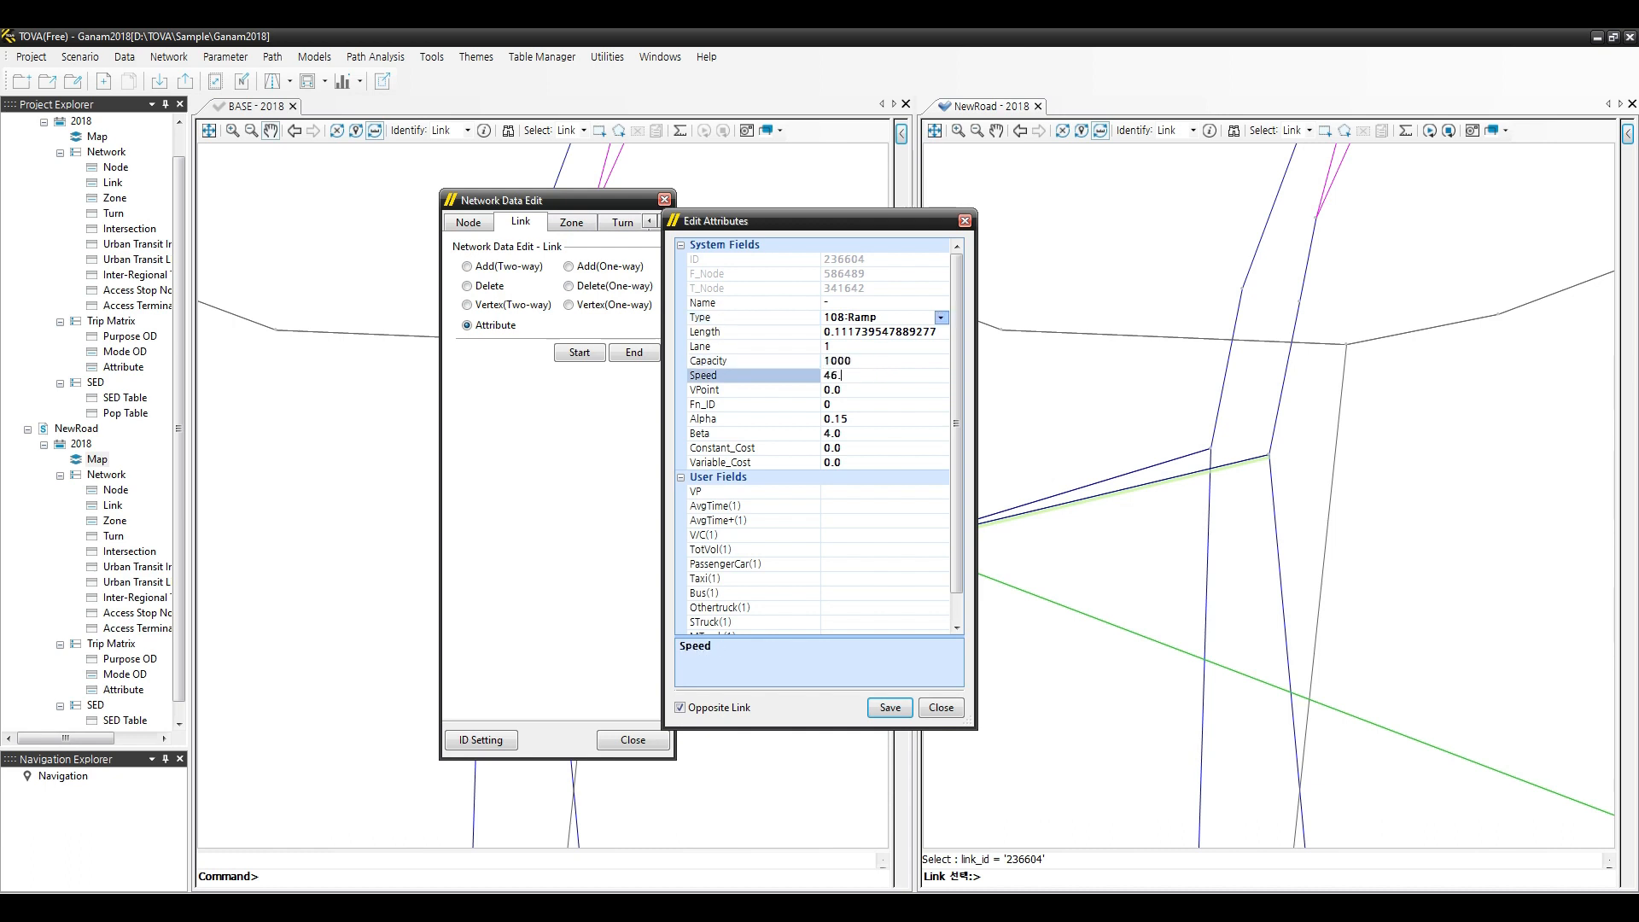
{"action": "type", "text": "8"}
{"action": "key", "text": "Tab"}
{"action": "key", "text": "Tab"}
{"action": "type", "text": "33"}
{"action": "key", "text": "Tab"}
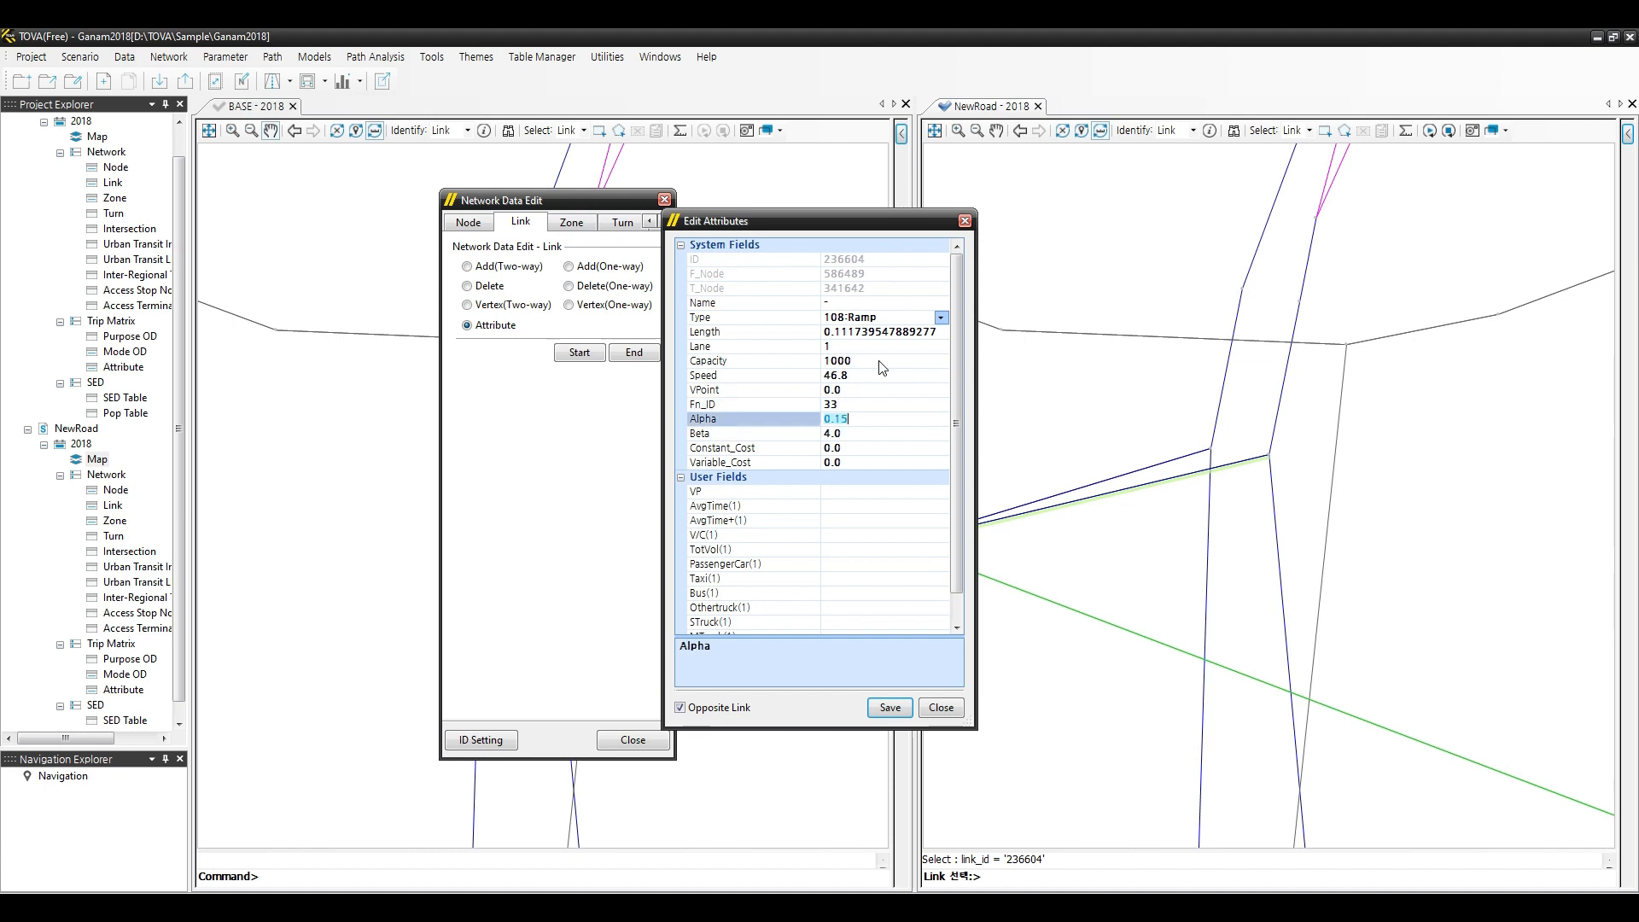
{"action": "left_click", "coordinate": [890, 707]}
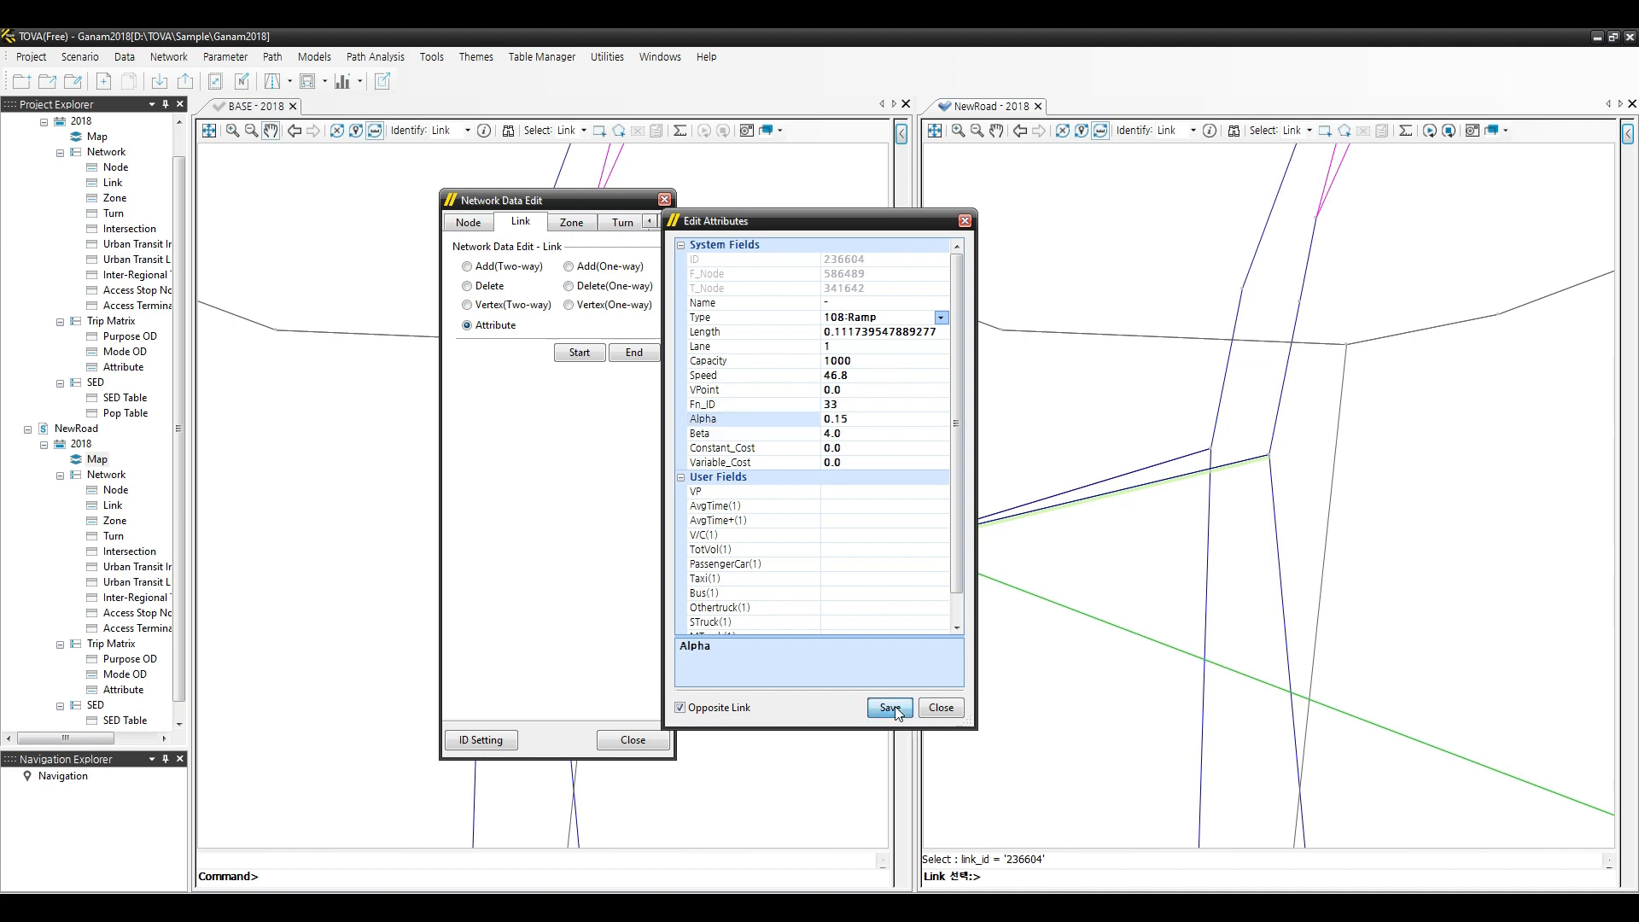
Open the attributes of the new link to the western expressway line and set its type to 108:Ramp.
{"action": "scroll", "coordinate": [1127, 506], "scroll_direction": "up", "scroll_amount": 2}
{"action": "left_click", "coordinate": [1166, 469]}
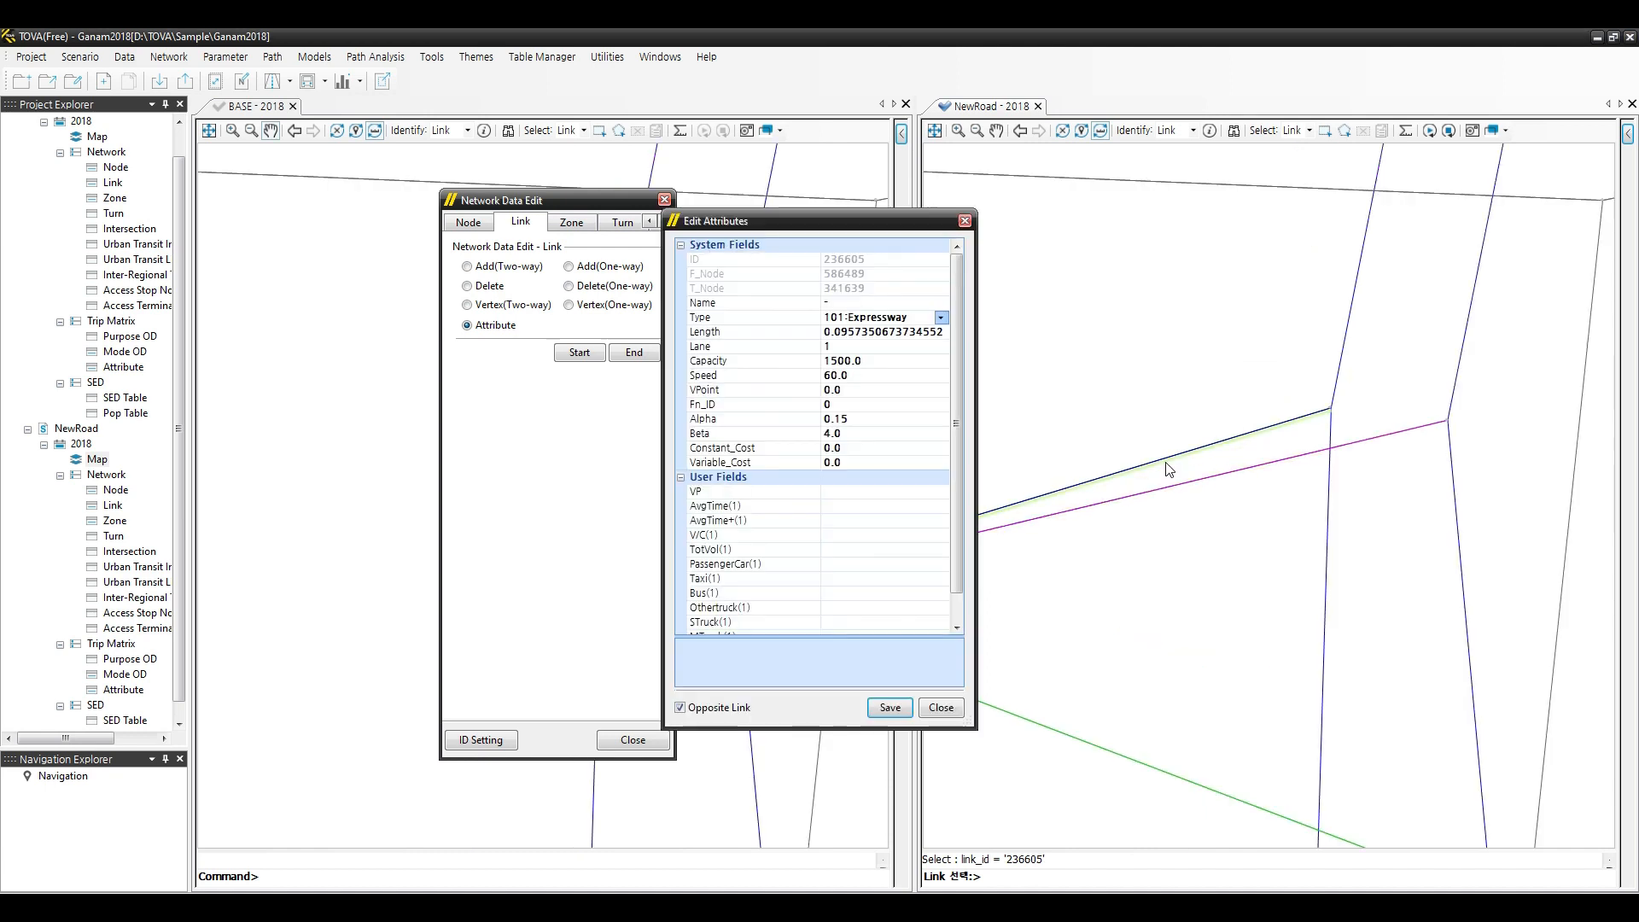
{"action": "left_click", "coordinate": [944, 315]}
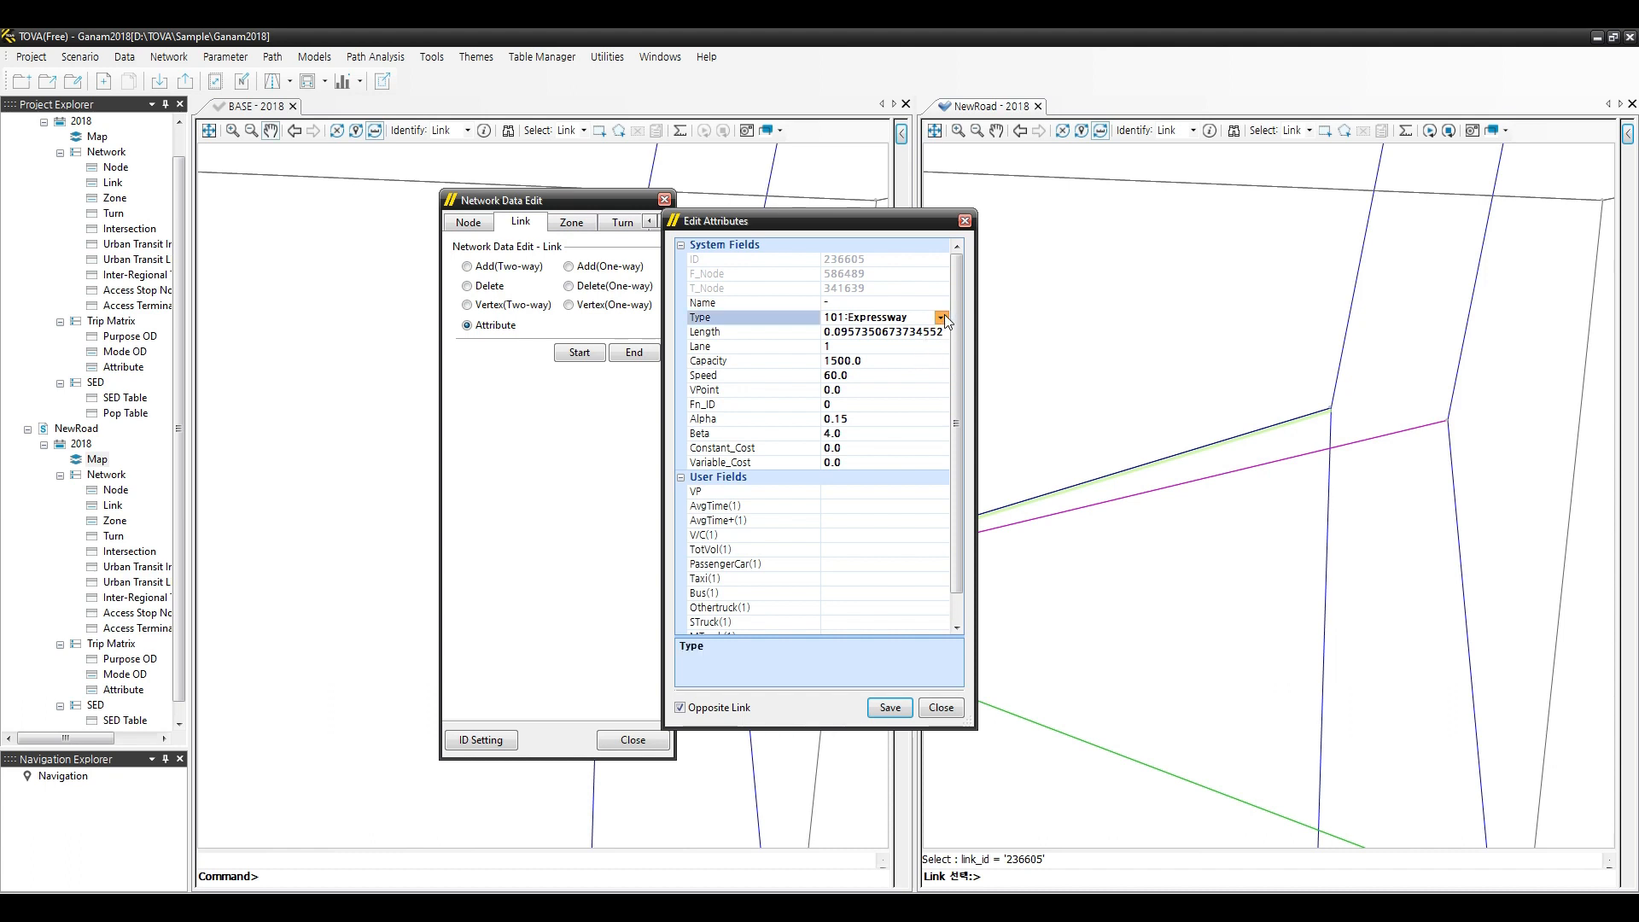
{"action": "left_click", "coordinate": [942, 316]}
{"action": "left_click", "coordinate": [877, 416]}
Set the western connecting link's capacity to 1000, speed to 46.8 and Fn_ID to 33, and save it together with its opposite link.
{"action": "left_click", "coordinate": [863, 362]}
{"action": "left_click", "coordinate": [863, 361]}
{"action": "type", "text": "1000"}
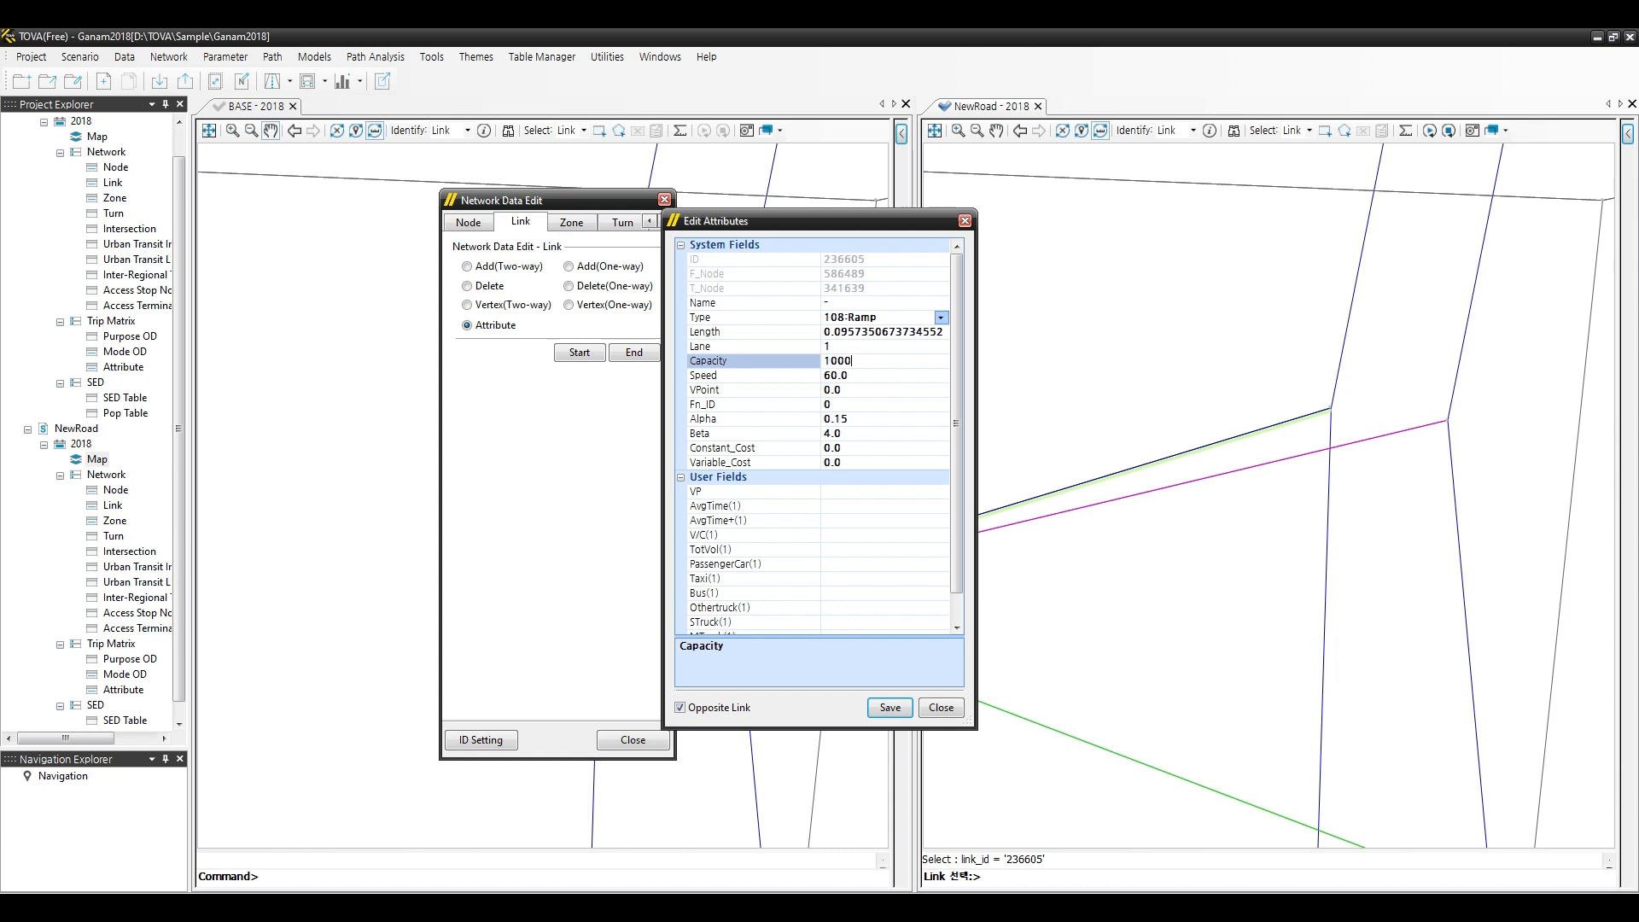
{"action": "key", "text": "Down"}
{"action": "type", "text": "46."}
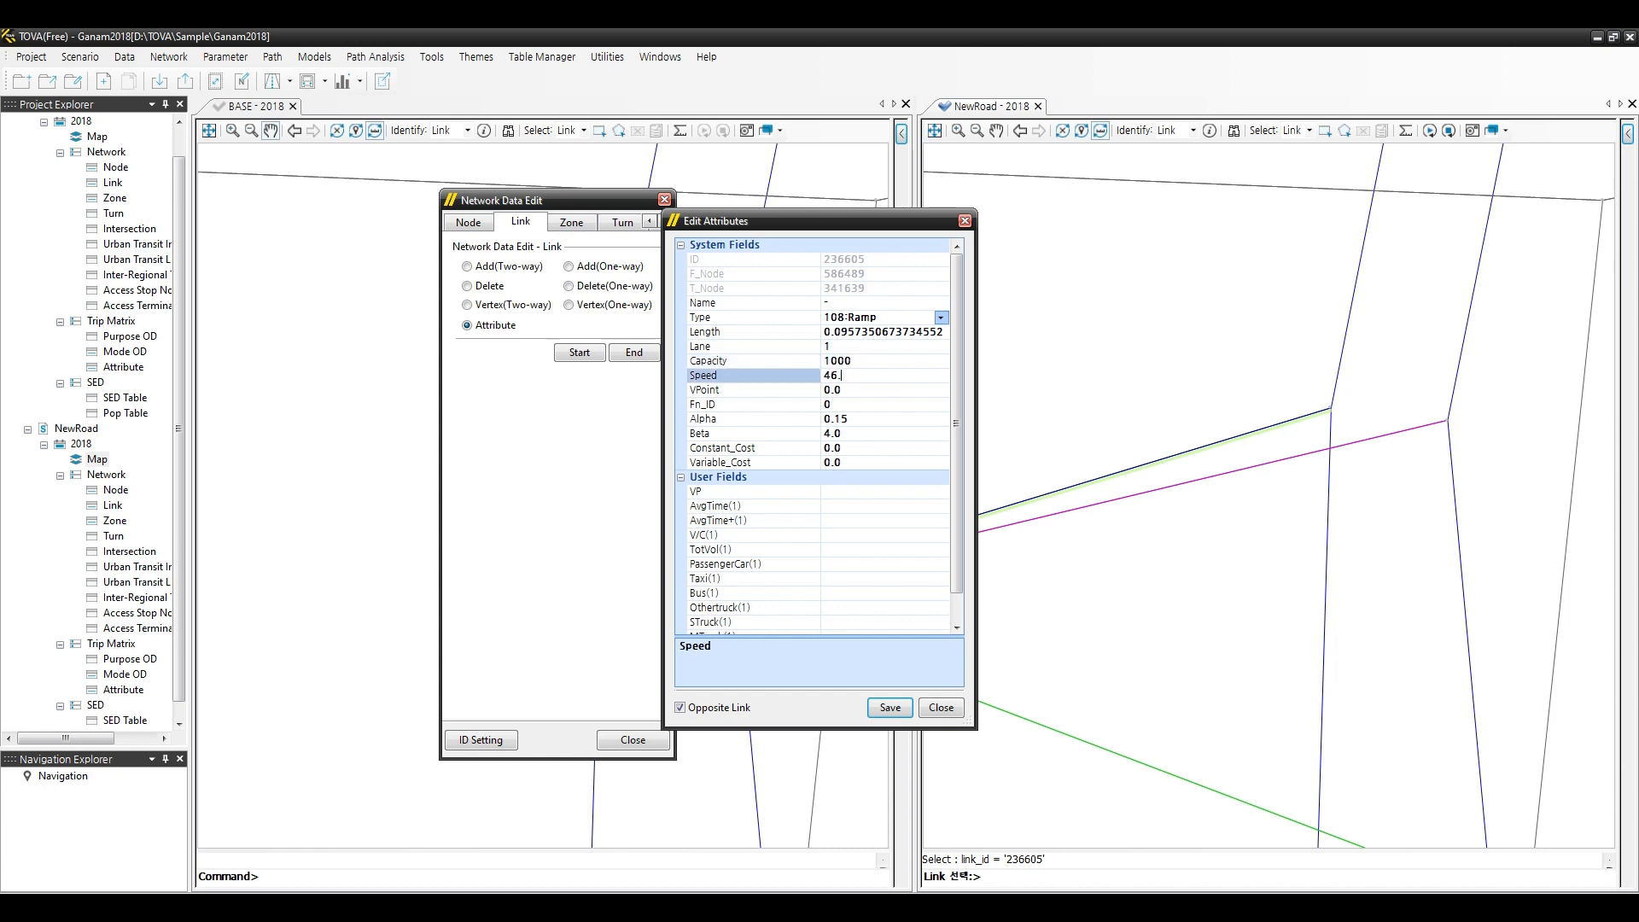
{"action": "key", "text": "Down"}
{"action": "key", "text": "Down"}
{"action": "type", "text": "33"}
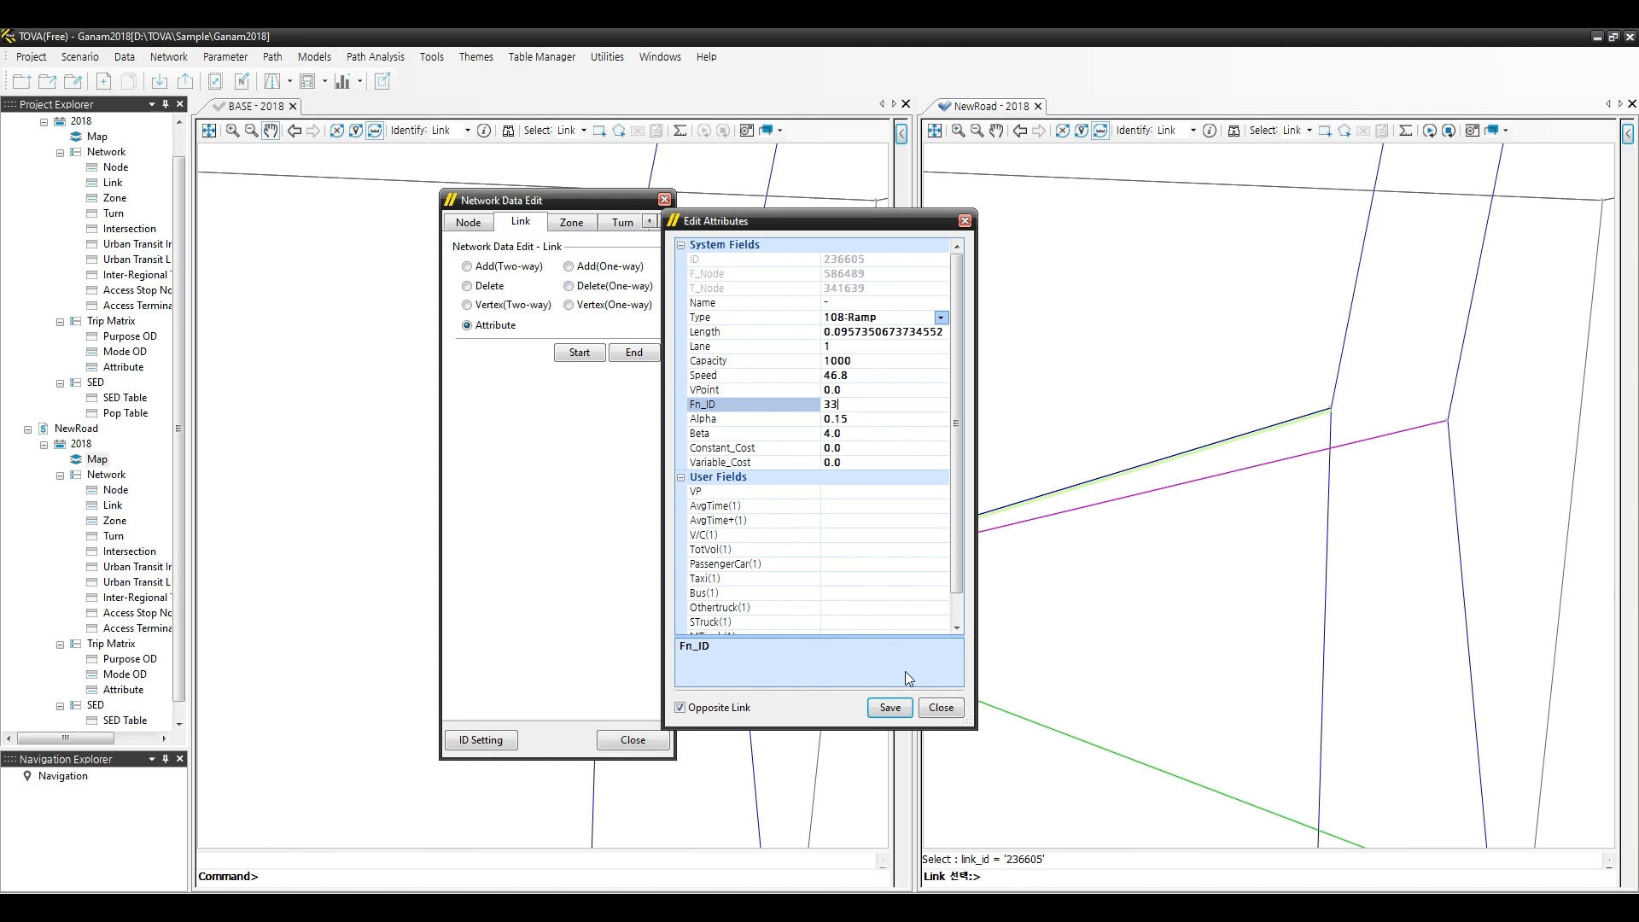
{"action": "key", "text": "Down"}
{"action": "left_click", "coordinate": [889, 707]}
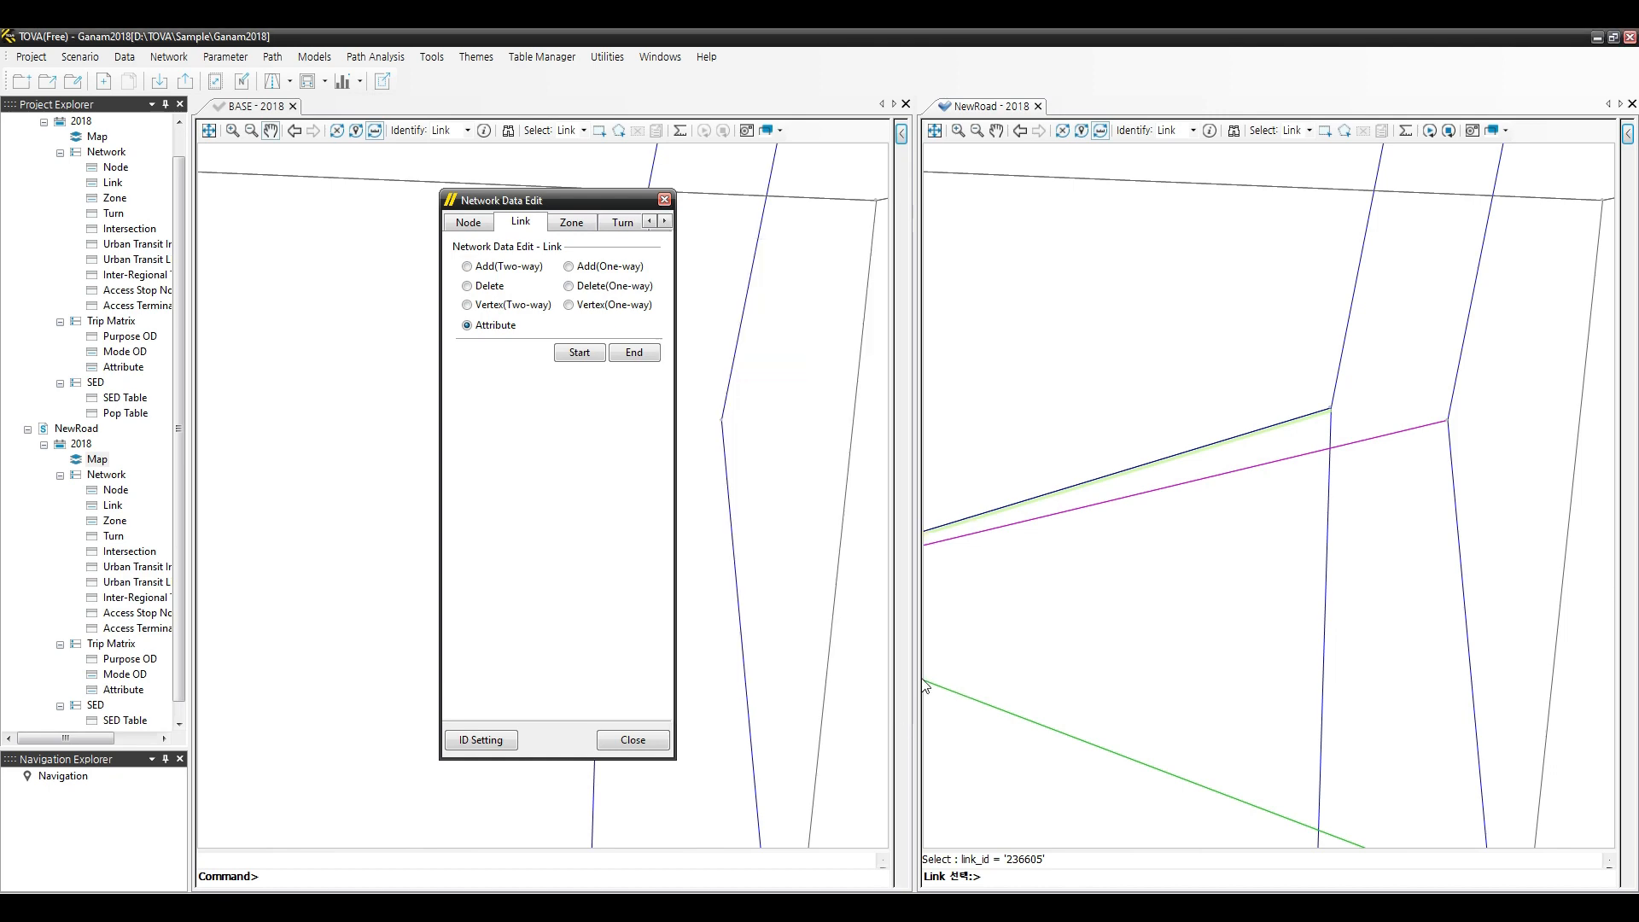
Add a node splitting each of the two parallel expressway links just west of the new road's western end.
{"action": "scroll", "coordinate": [1364, 478], "scroll_direction": "down", "scroll_amount": 3}
{"action": "scroll", "coordinate": [1009, 508], "scroll_direction": "down", "scroll_amount": 4}
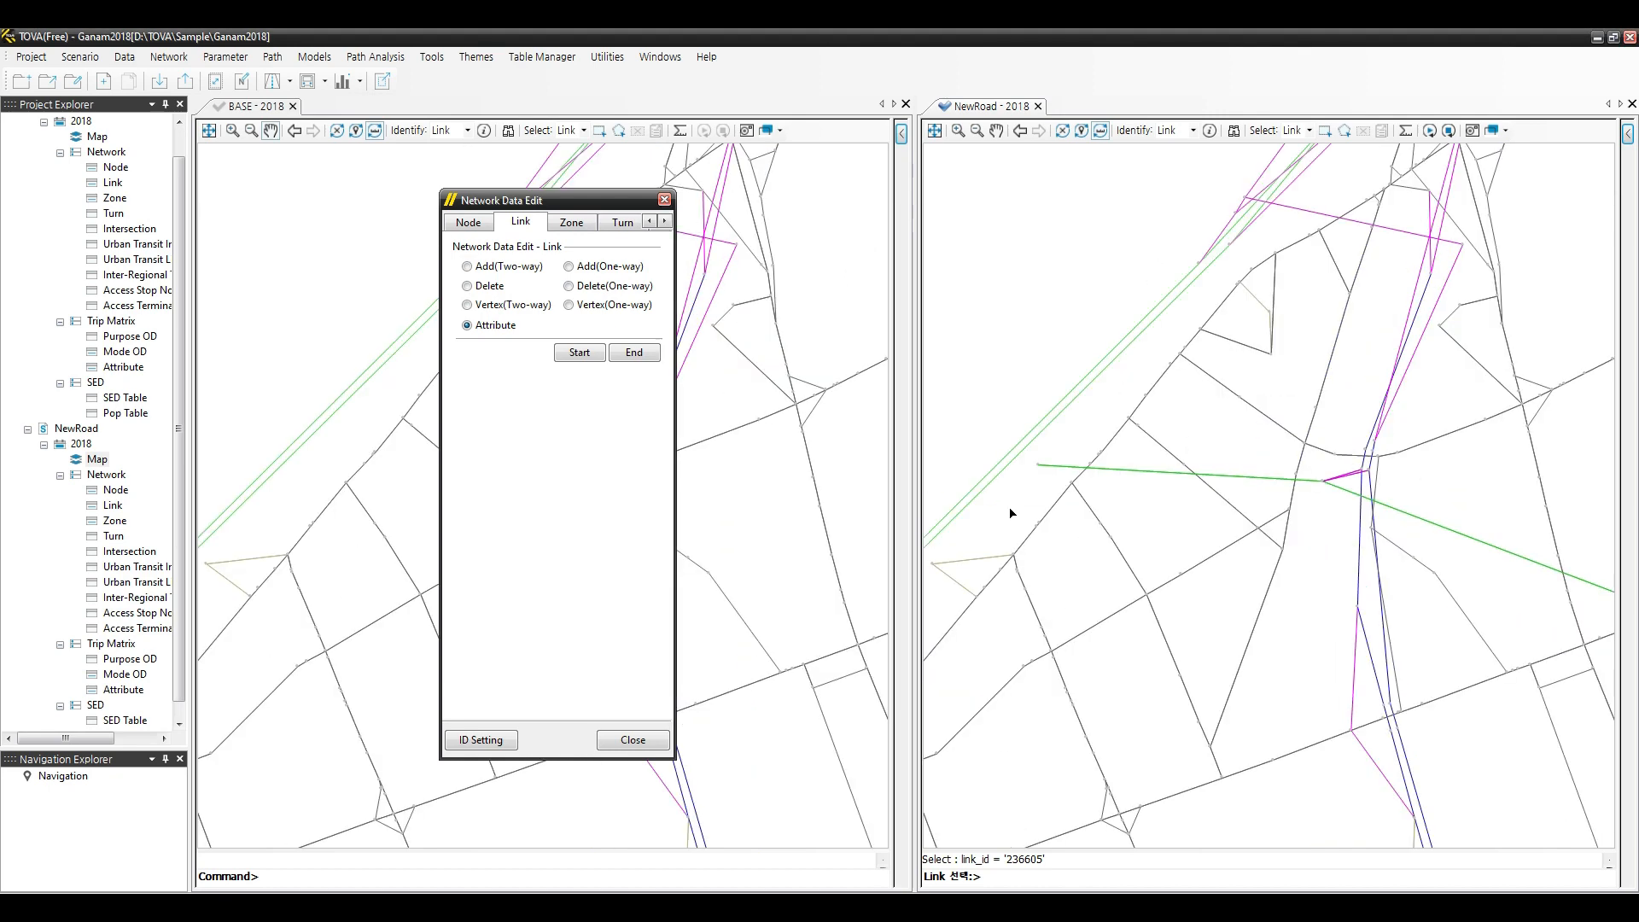
{"action": "left_click", "coordinate": [466, 224]}
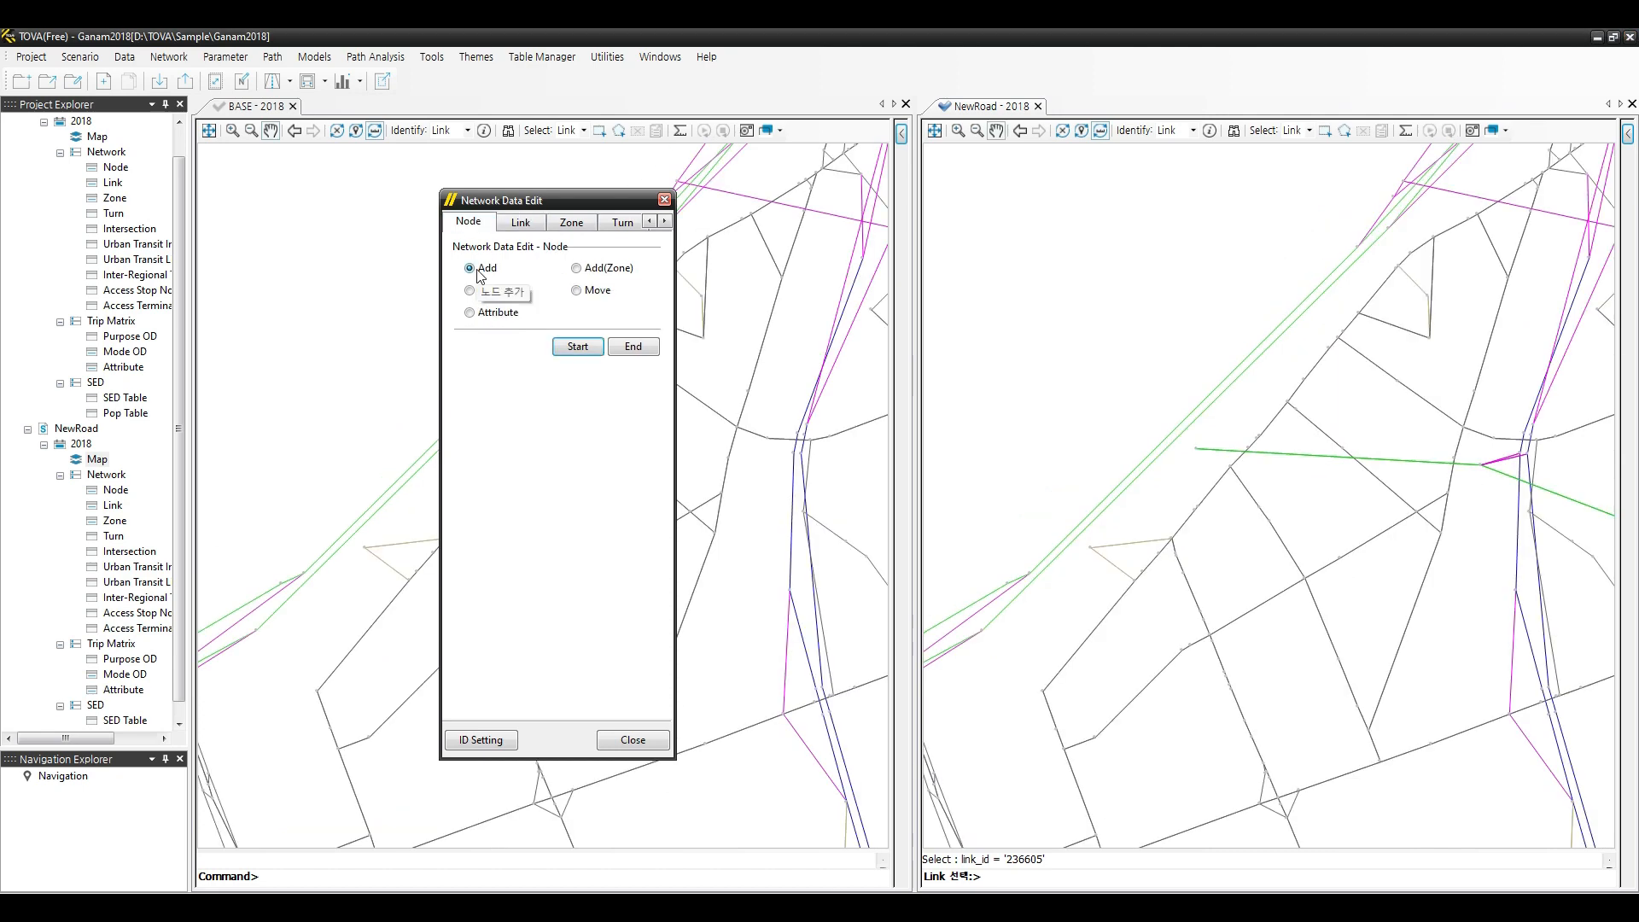
{"action": "left_click", "coordinate": [578, 346]}
{"action": "scroll", "coordinate": [1166, 447], "scroll_direction": "up", "scroll_amount": 2}
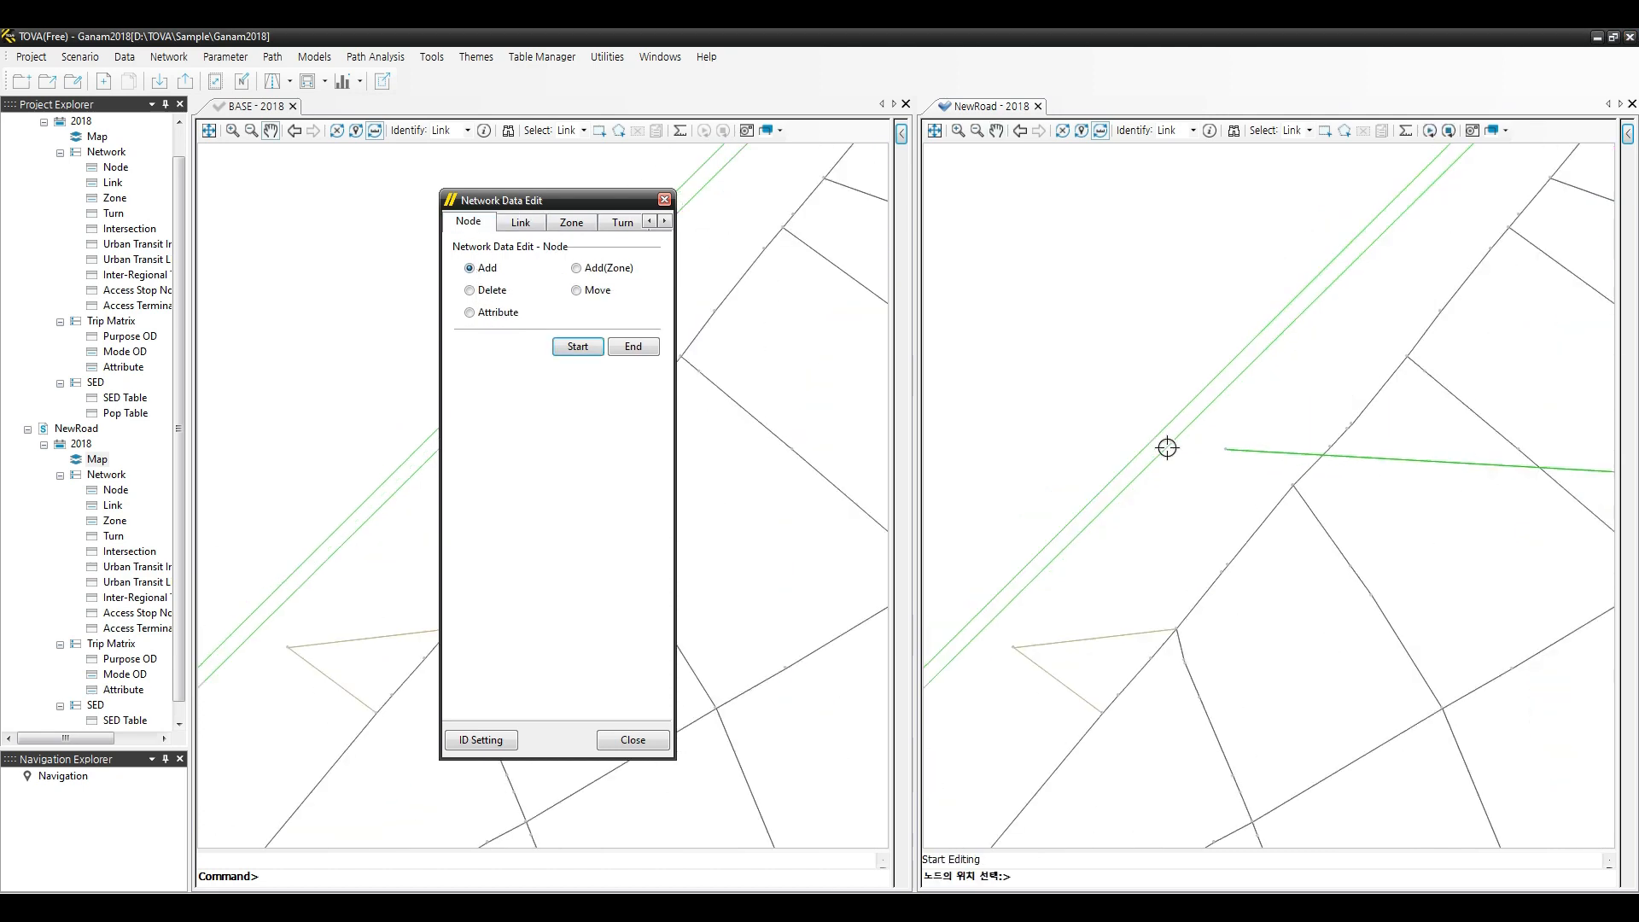
{"action": "left_click", "coordinate": [1167, 448]}
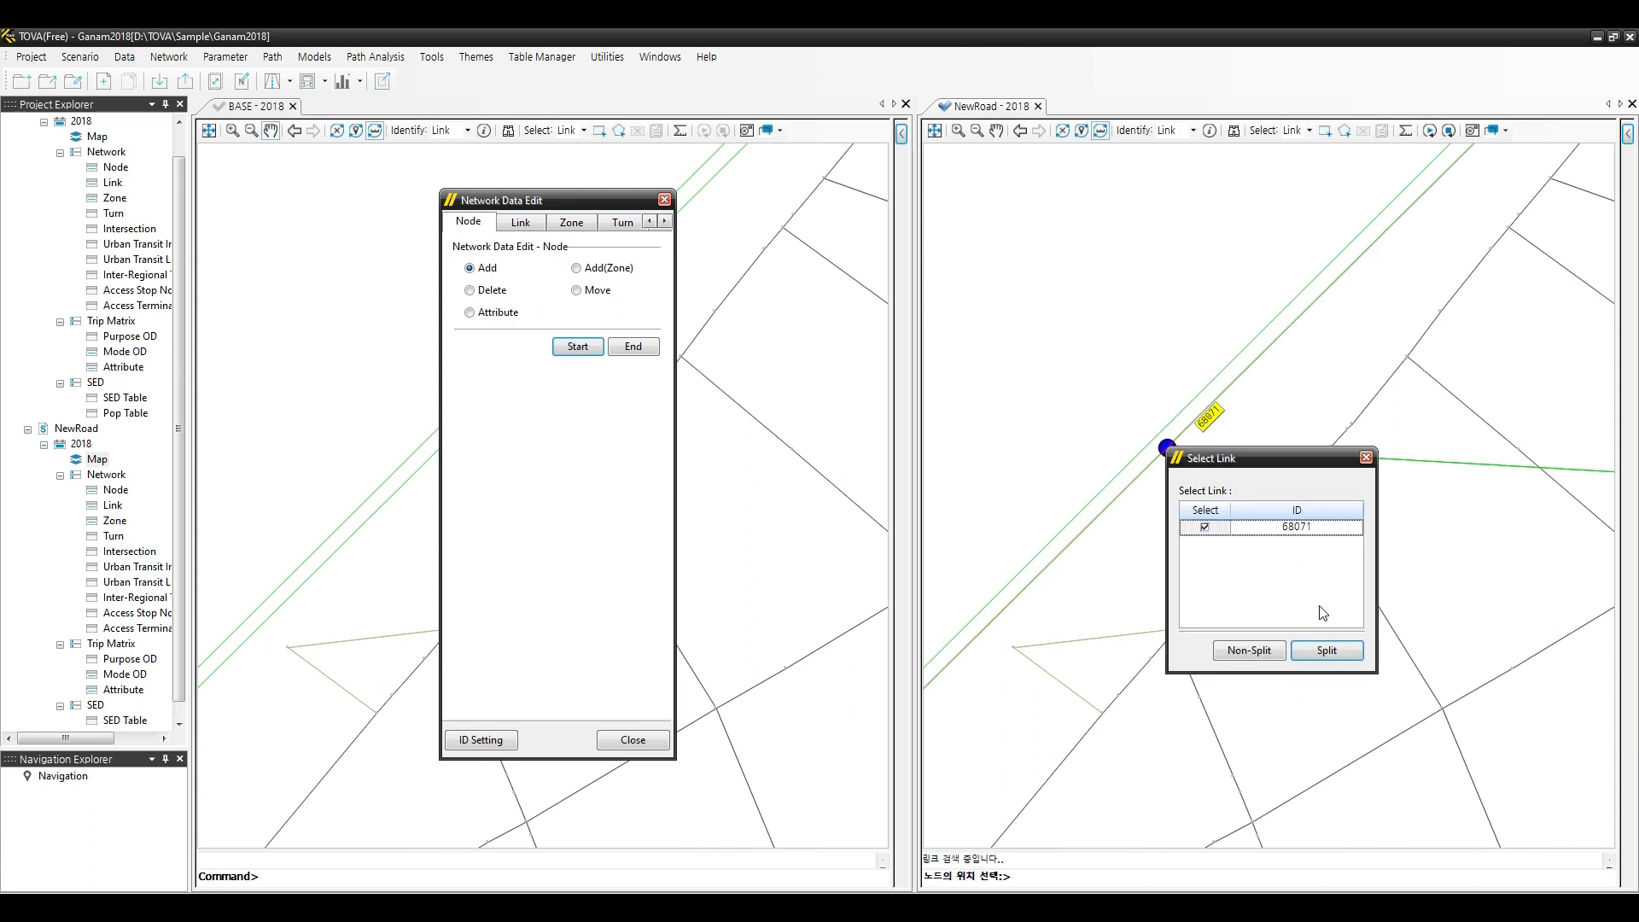
{"action": "left_click", "coordinate": [1326, 651]}
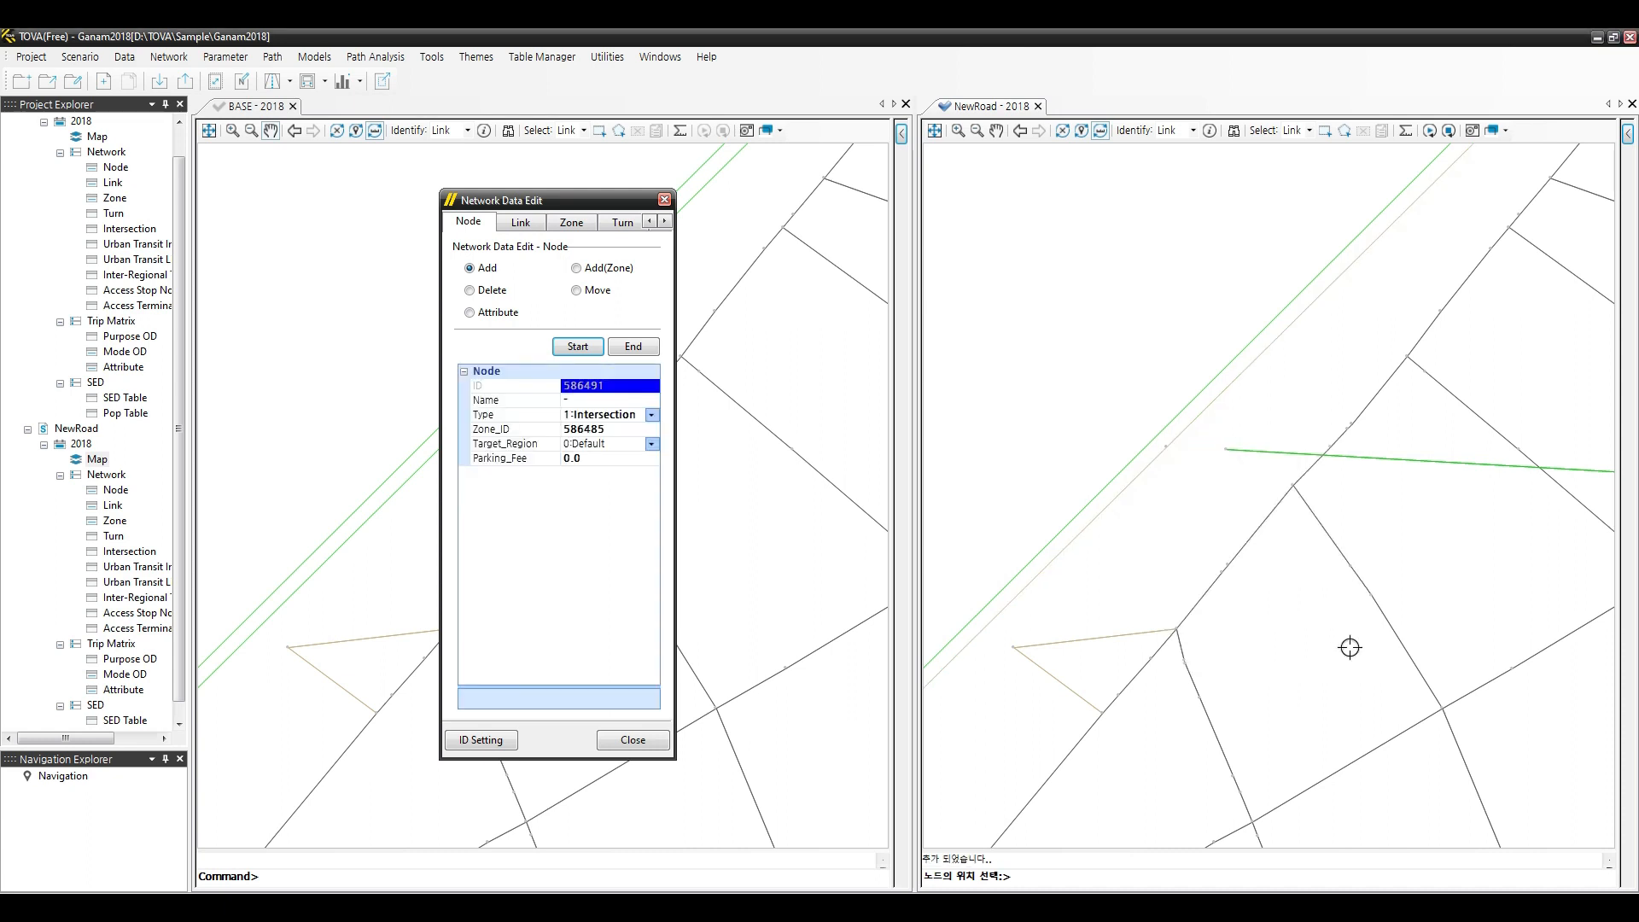
{"action": "left_click", "coordinate": [1186, 405]}
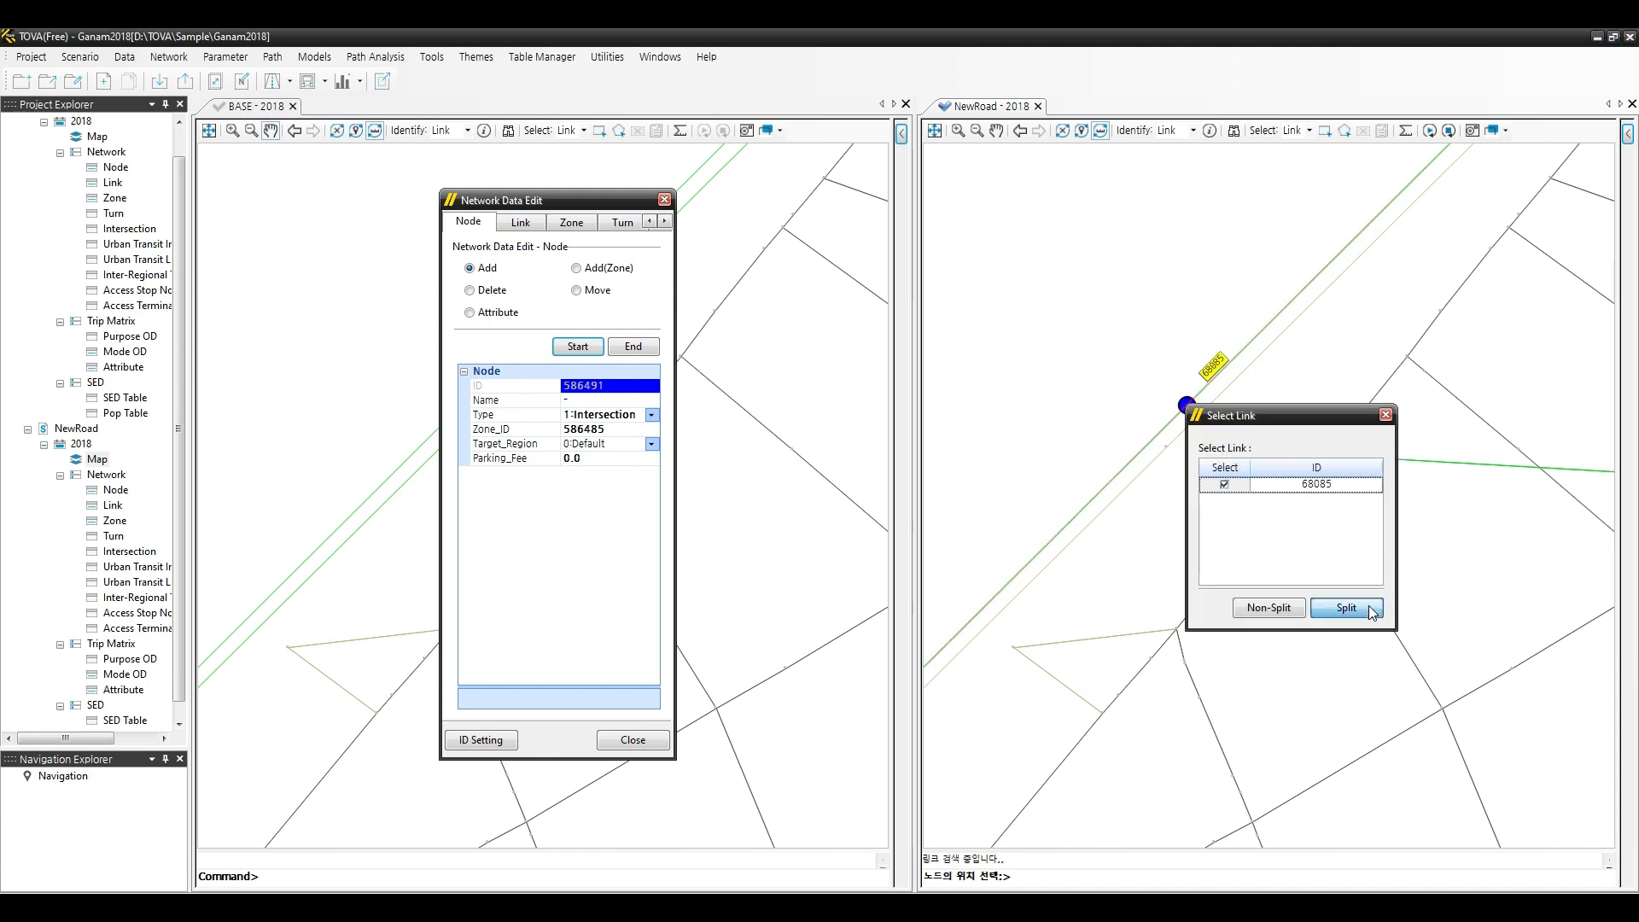
{"action": "left_click", "coordinate": [1345, 607]}
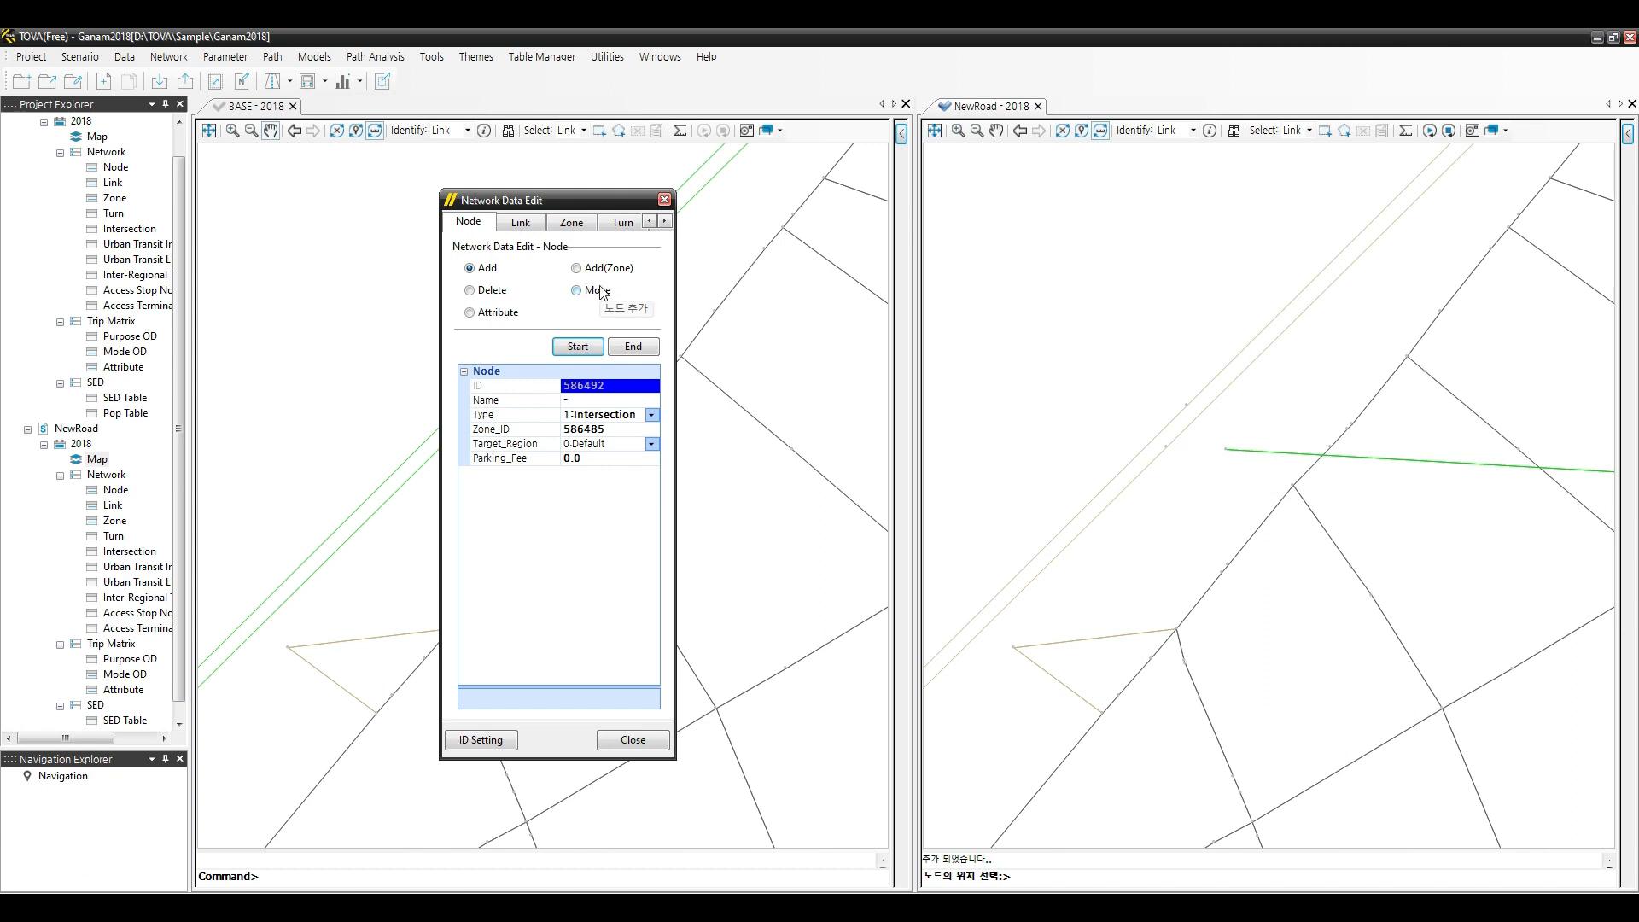
Start a one-way link at the new road's western end node and set its type to 108:Ramp.
{"action": "left_click", "coordinate": [530, 227]}
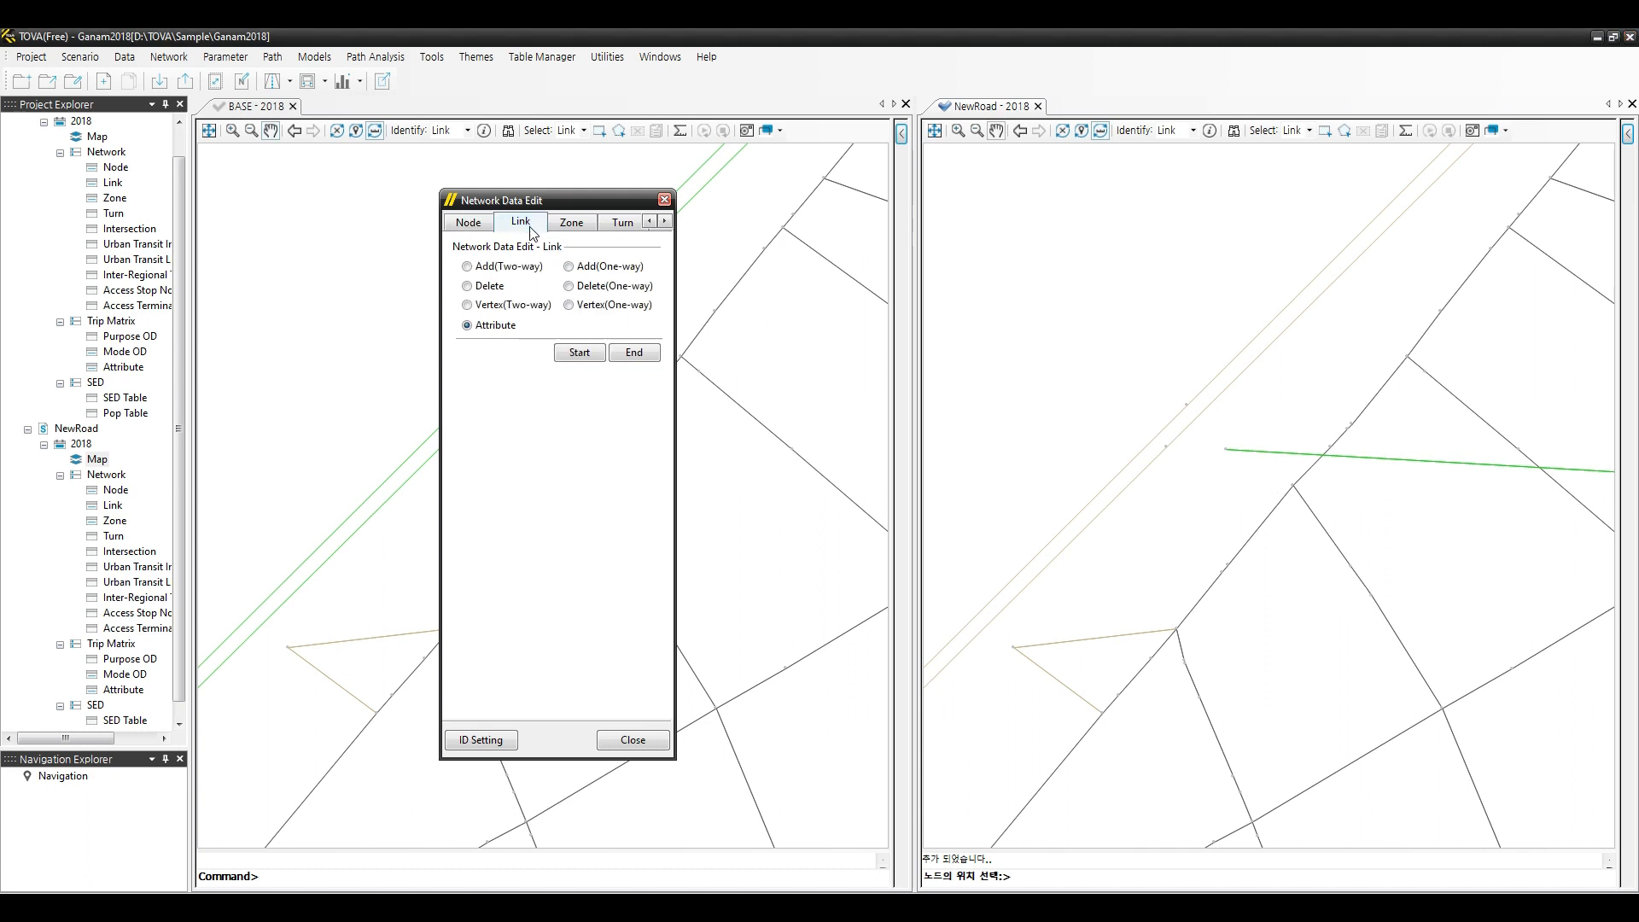
{"action": "left_click", "coordinate": [603, 271]}
{"action": "left_click", "coordinate": [1227, 450]}
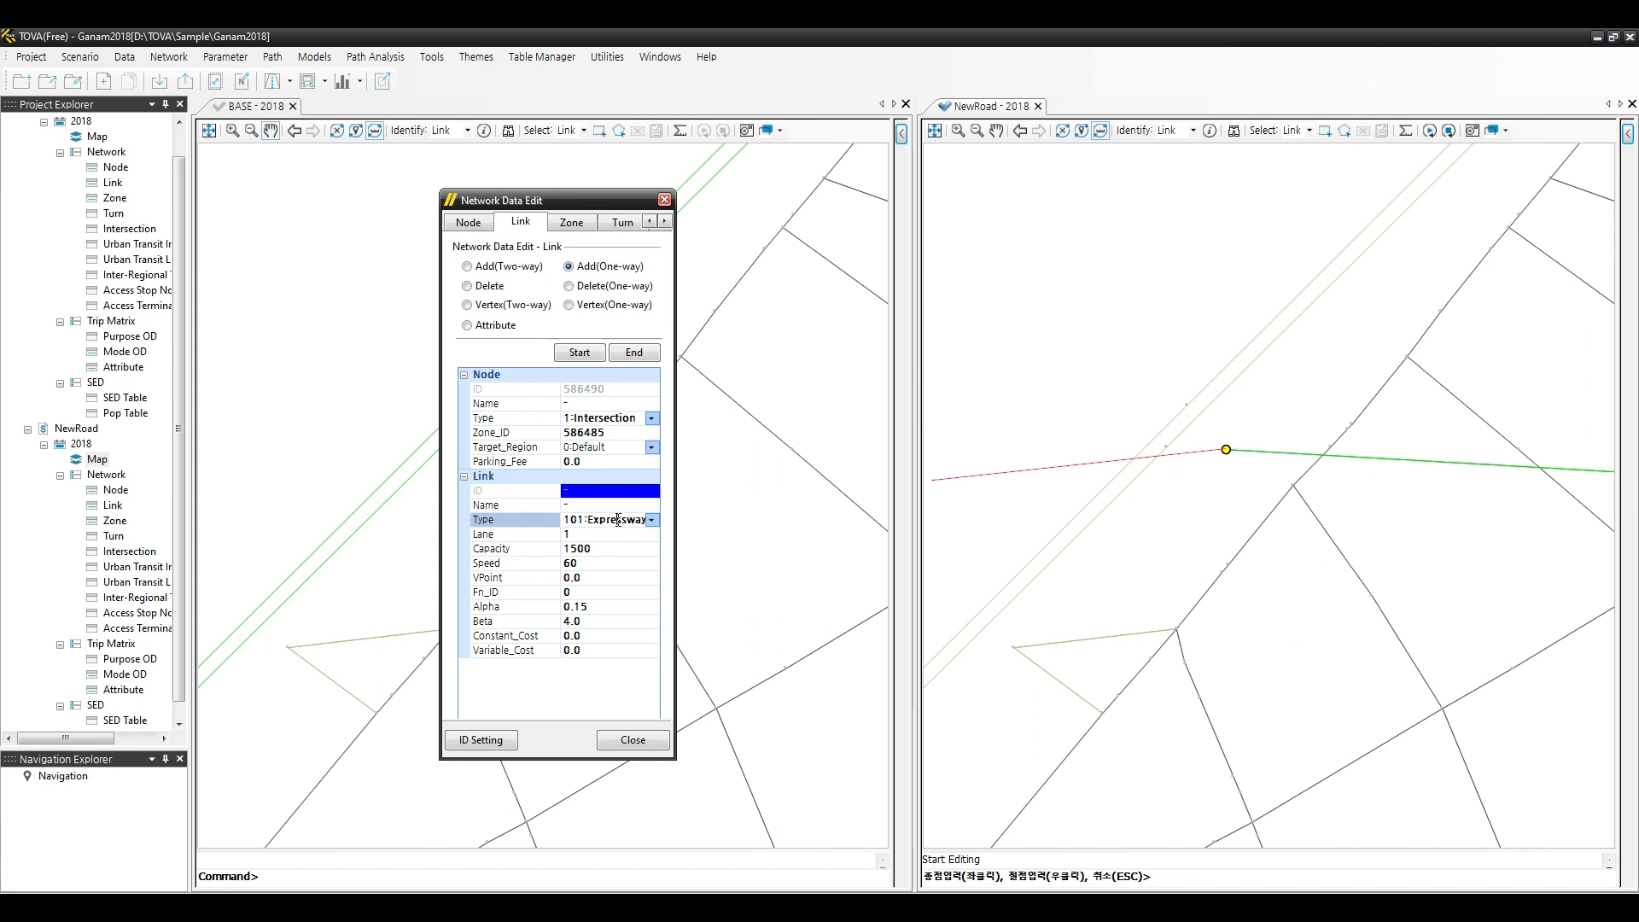
{"action": "left_click", "coordinate": [652, 520]}
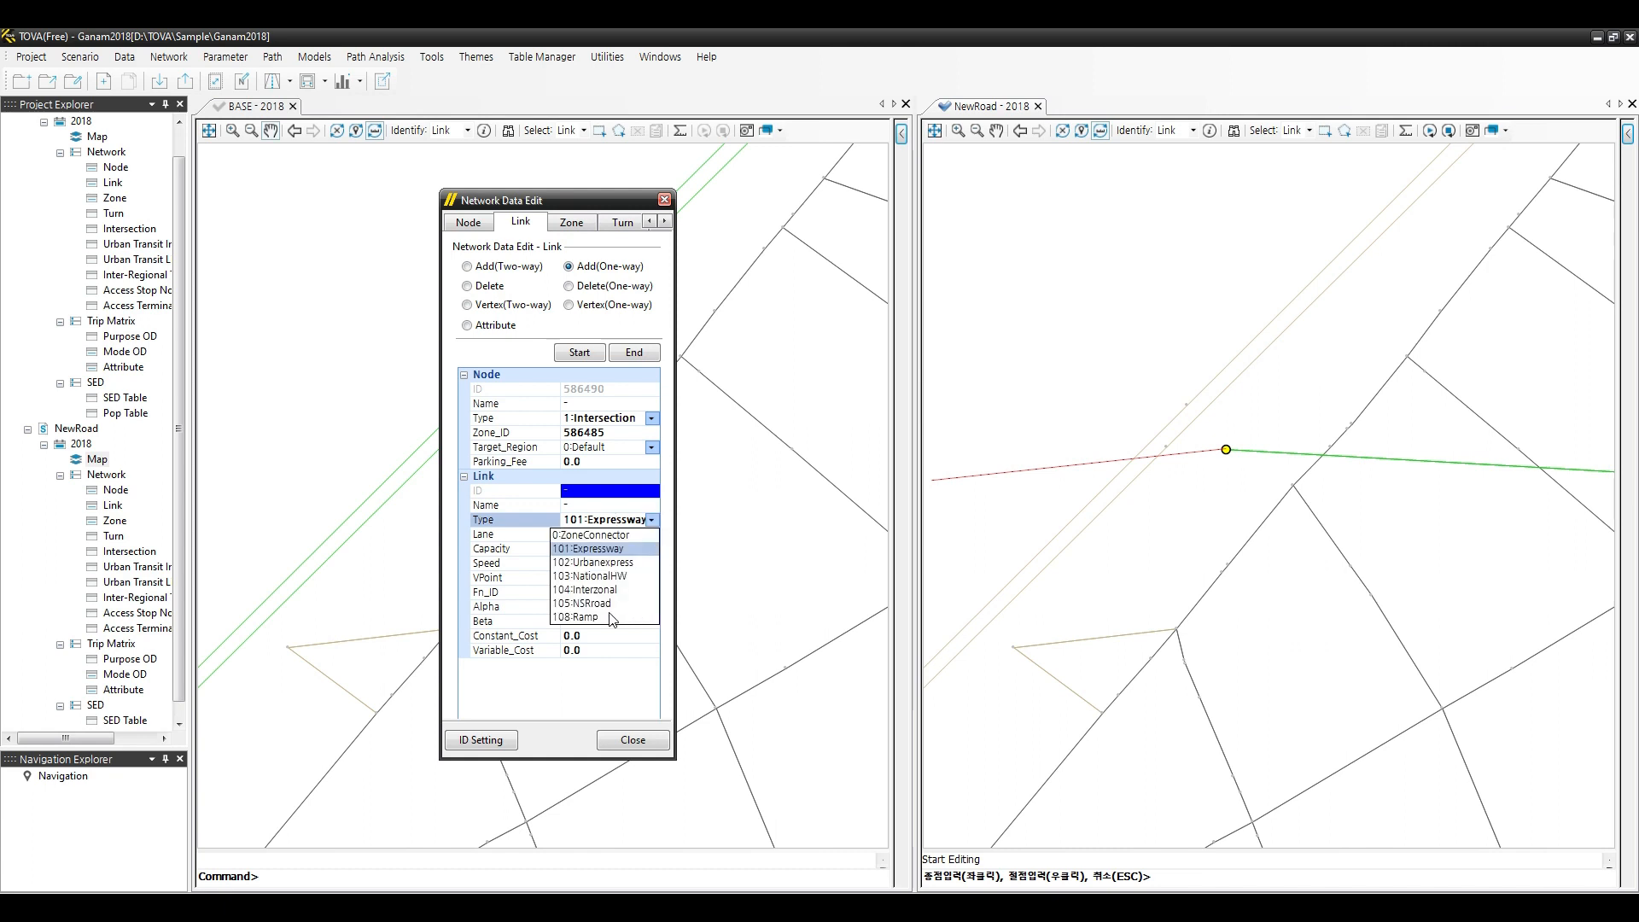
{"action": "left_click", "coordinate": [612, 618]}
Set the one-way link's capacity to 1000, speed to 46.8 and Fn_ID to 33, and finish it at the new node on the farther expressway line.
{"action": "left_click", "coordinate": [625, 548]}
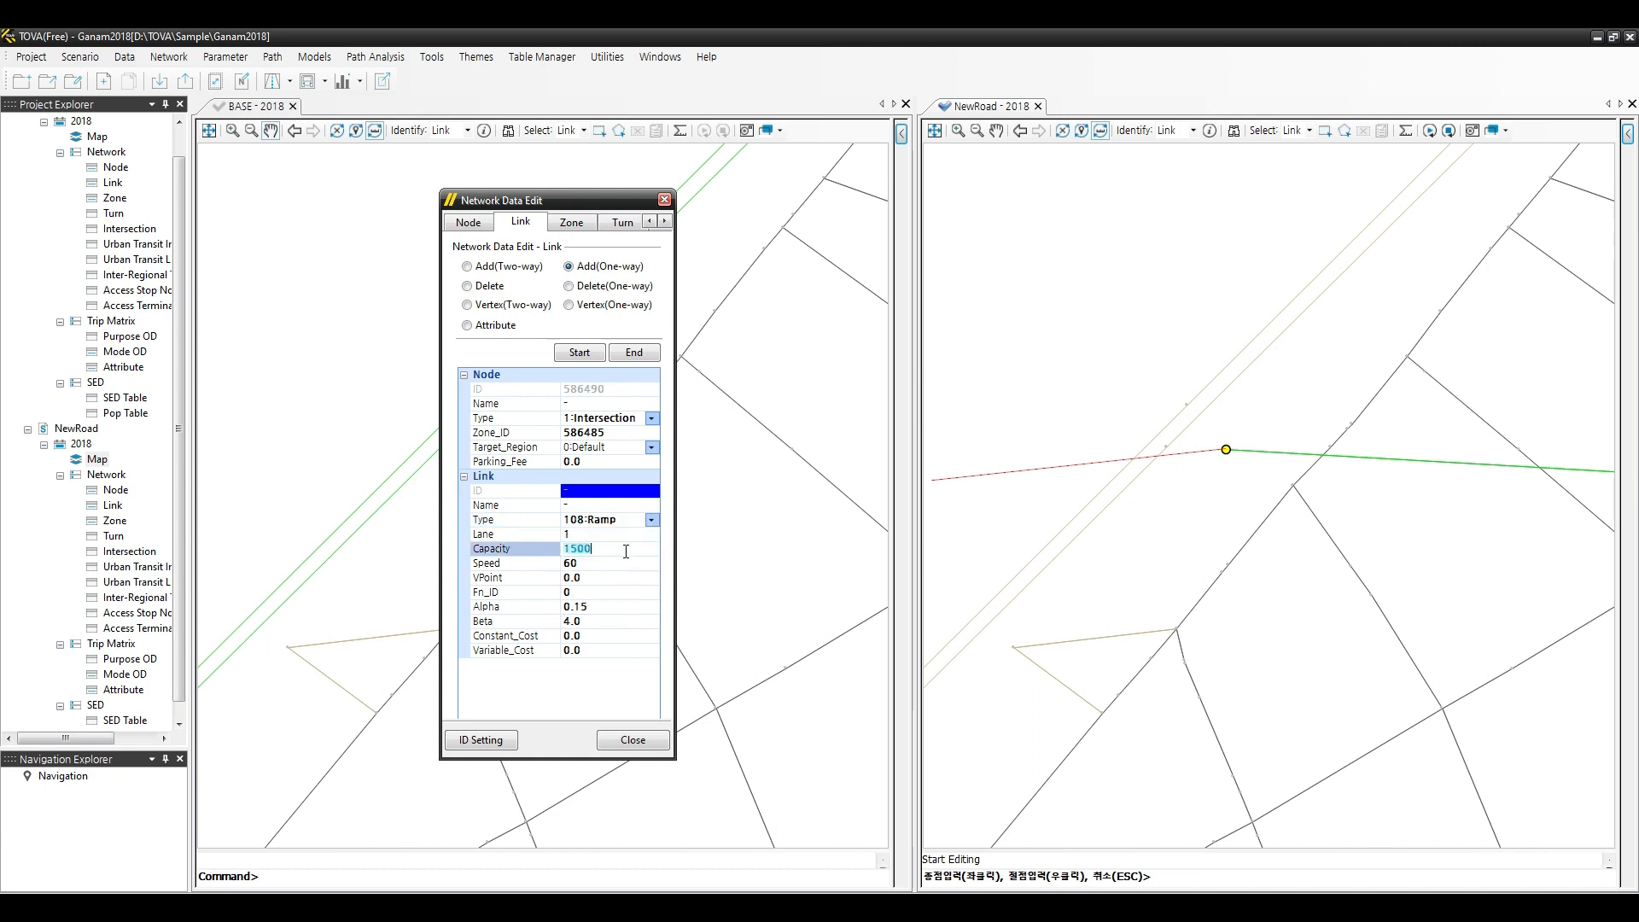
{"action": "type", "text": "1000"}
{"action": "left_click", "coordinate": [597, 563]}
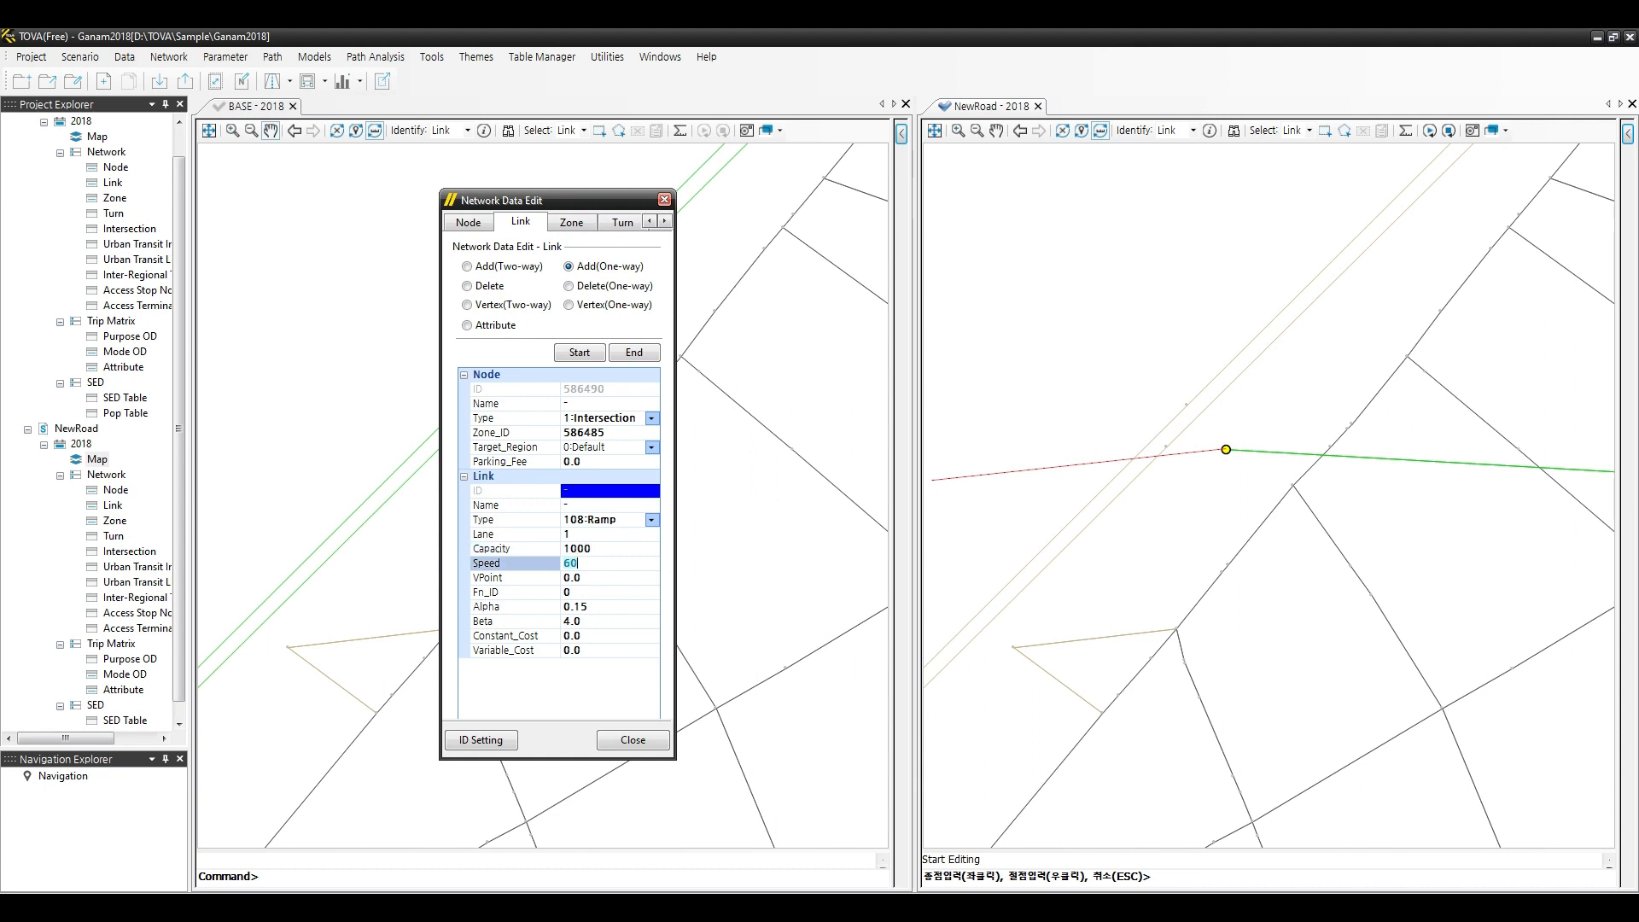
{"action": "type", "text": "46.8"}
{"action": "key", "text": "Return"}
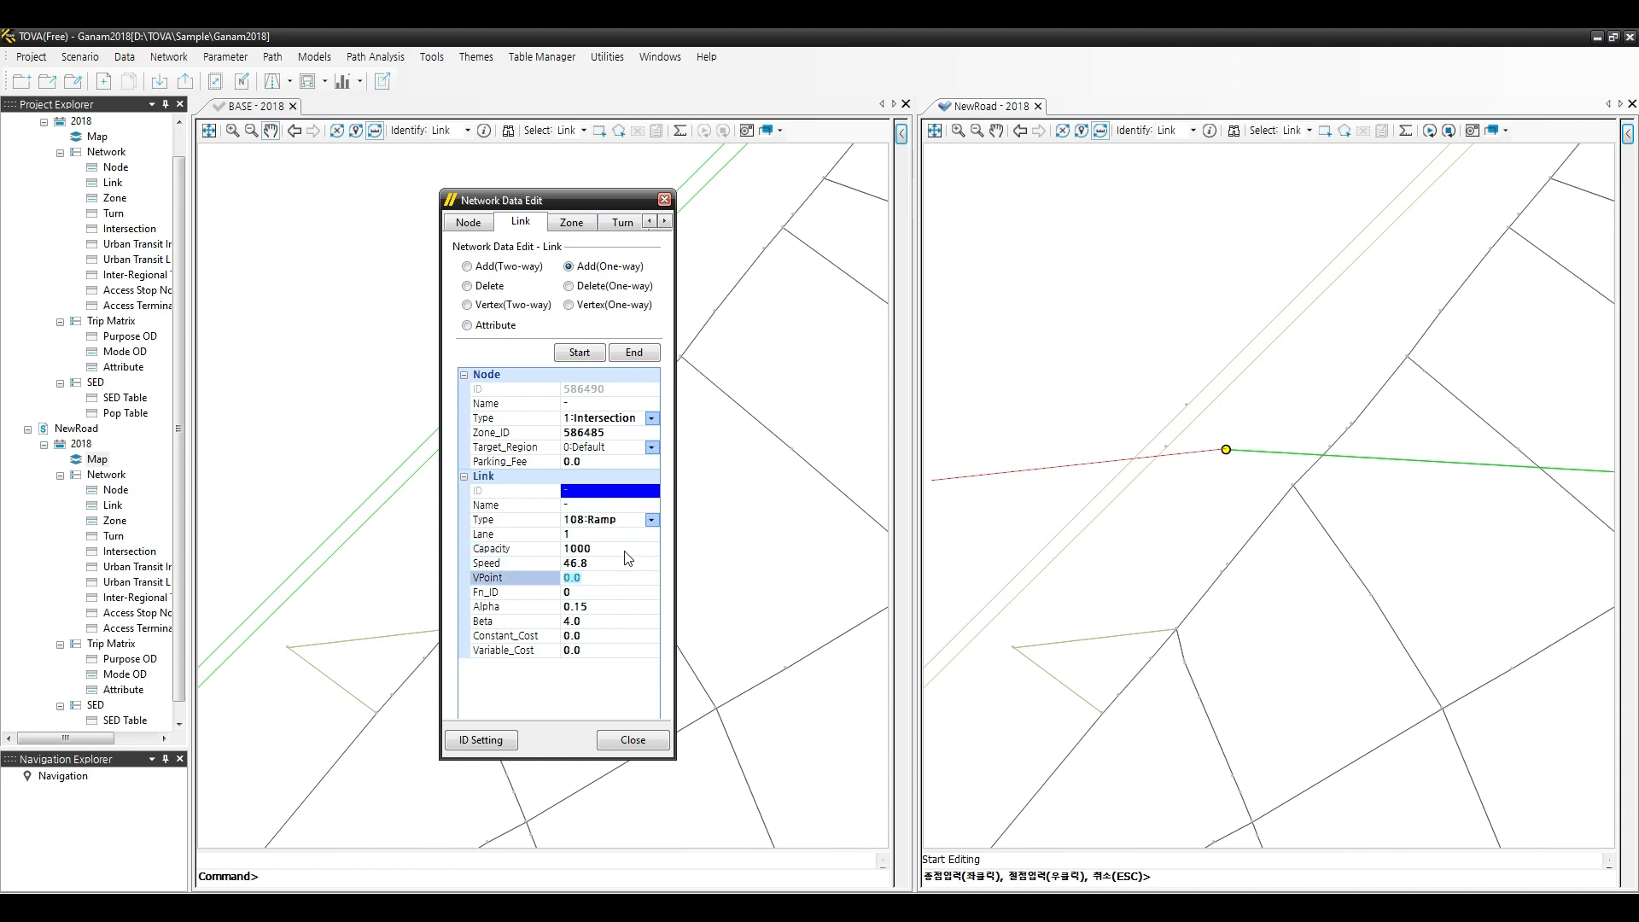
{"action": "key", "text": "Return"}
{"action": "type", "text": "33"}
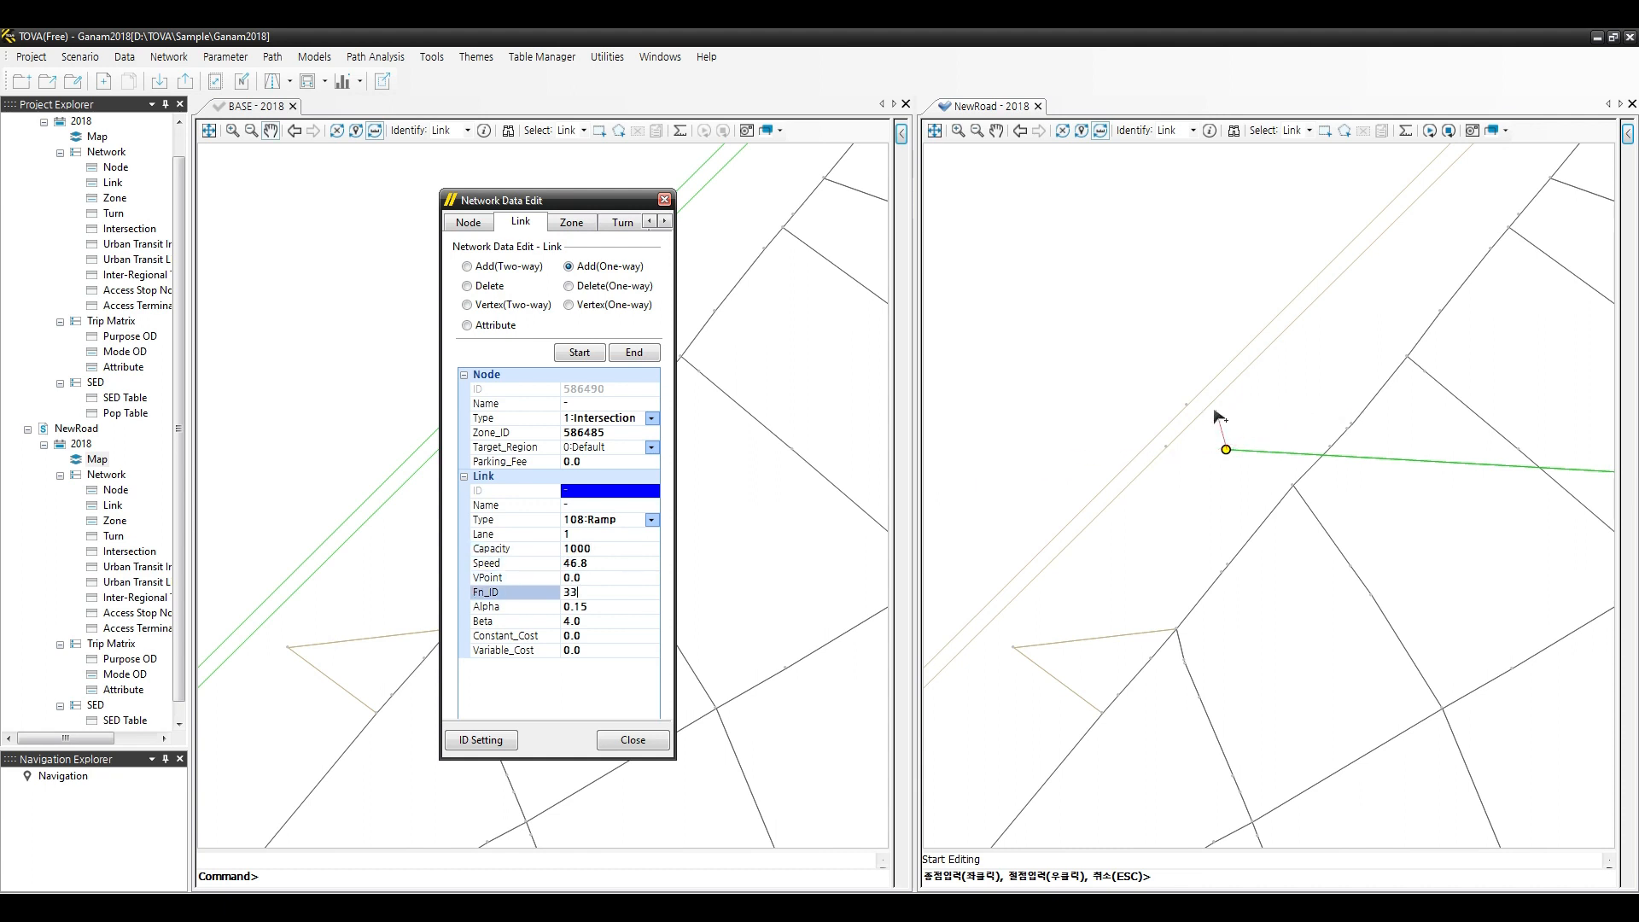
{"action": "left_click", "coordinate": [1187, 407]}
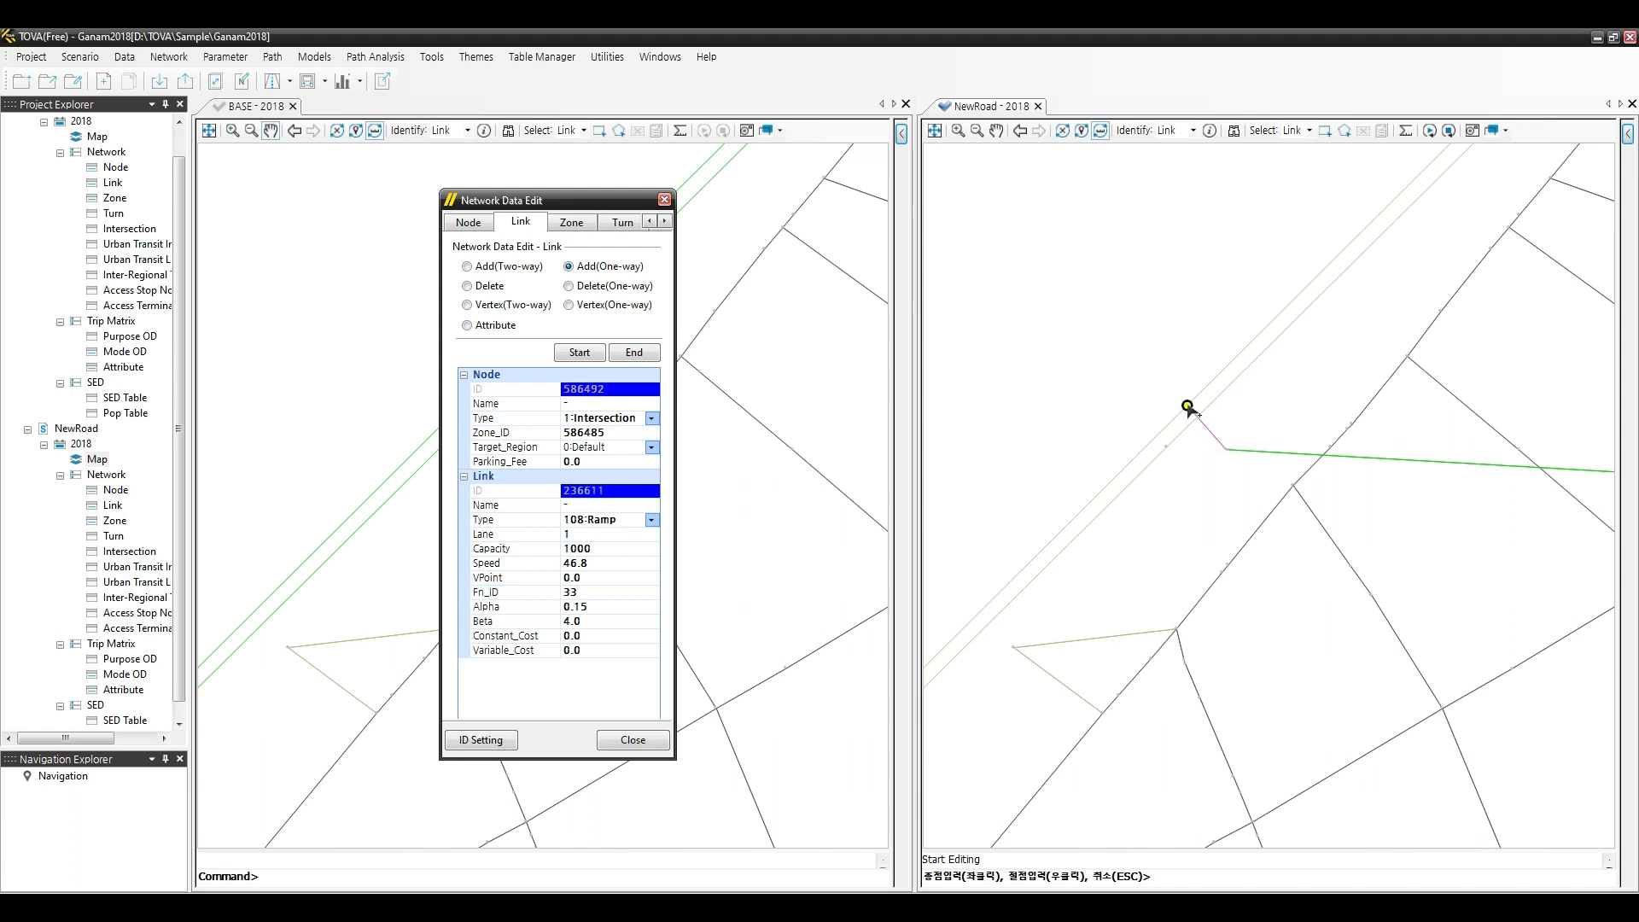
{"action": "left_click", "coordinate": [650, 357]}
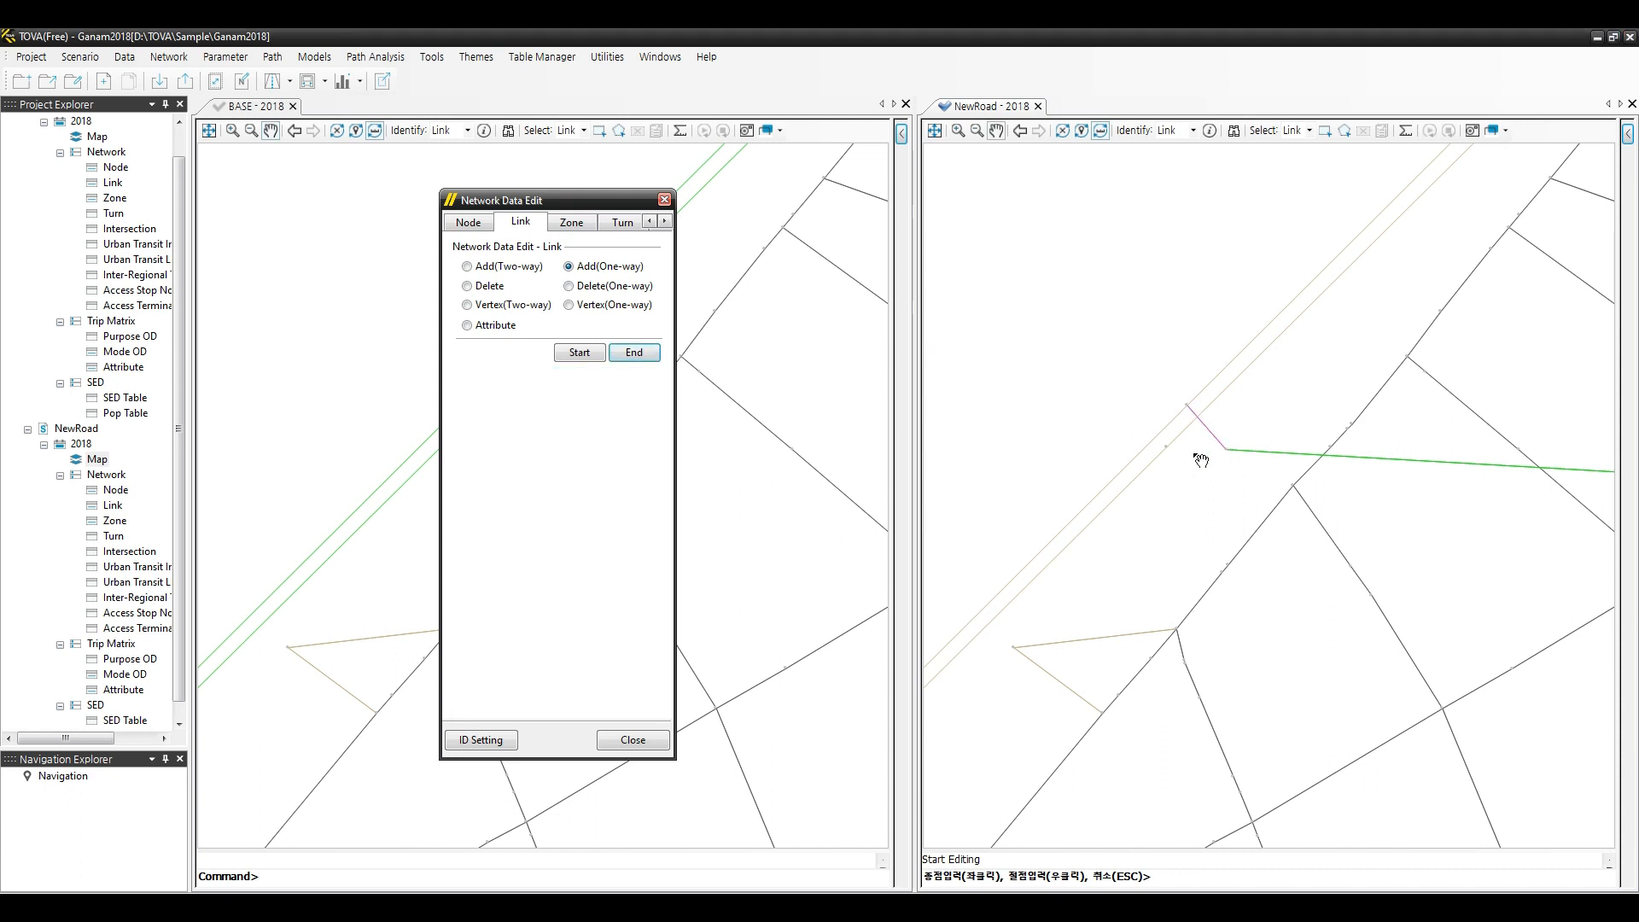
Add a one-way ramp link from the new node on the nearer expressway line to the new road's western end.
{"action": "left_click", "coordinate": [574, 357]}
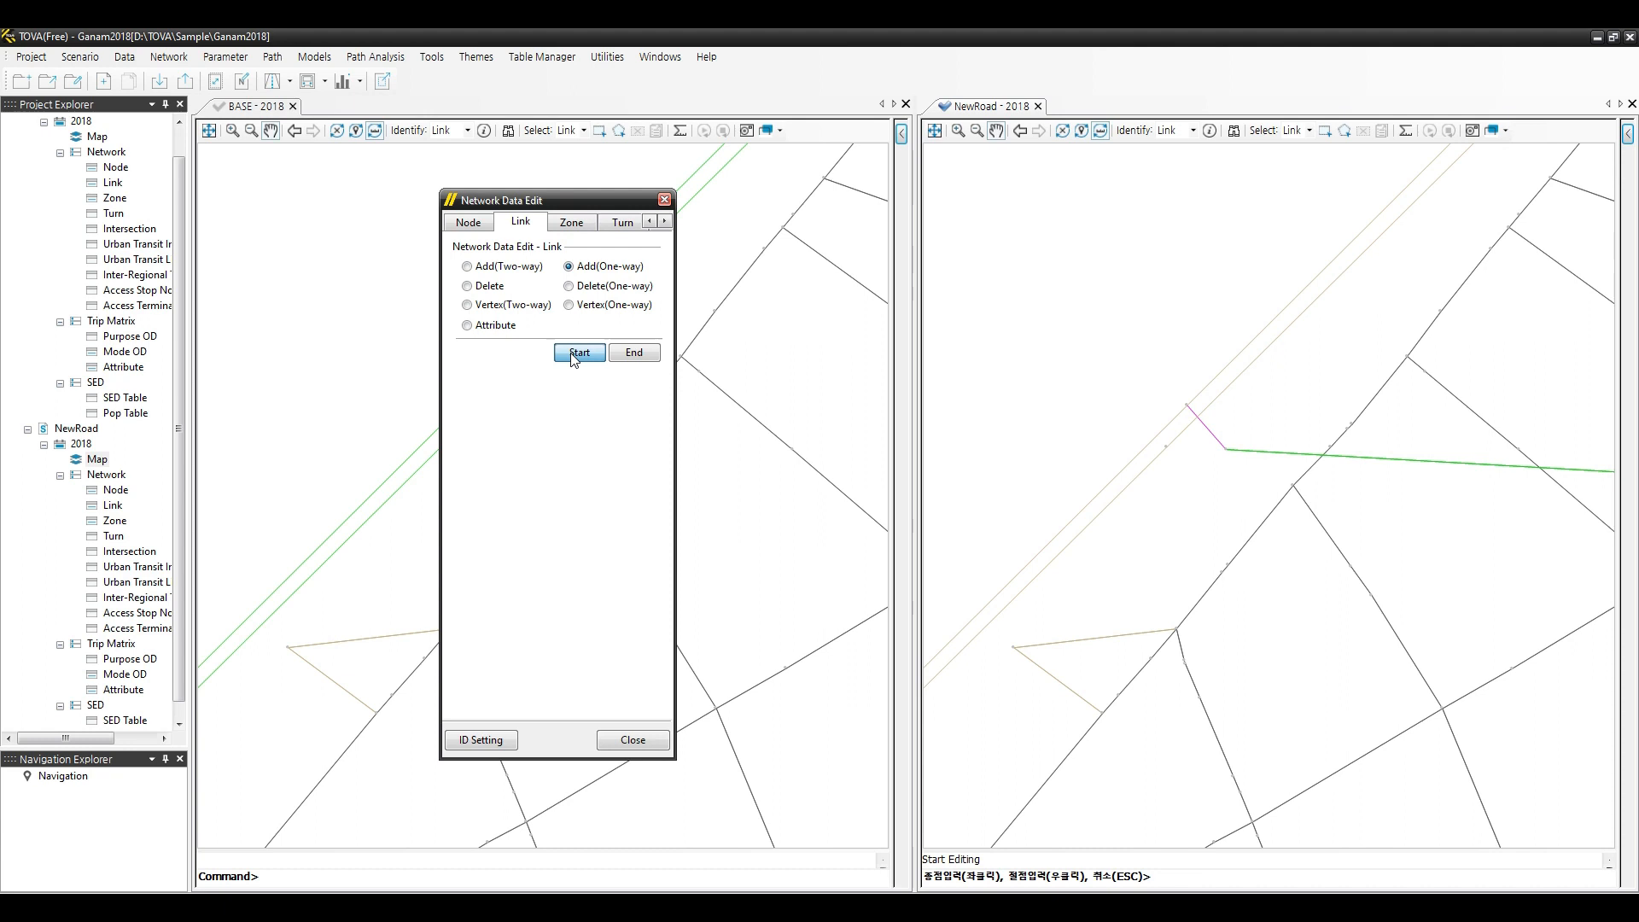
{"action": "left_click", "coordinate": [1167, 447]}
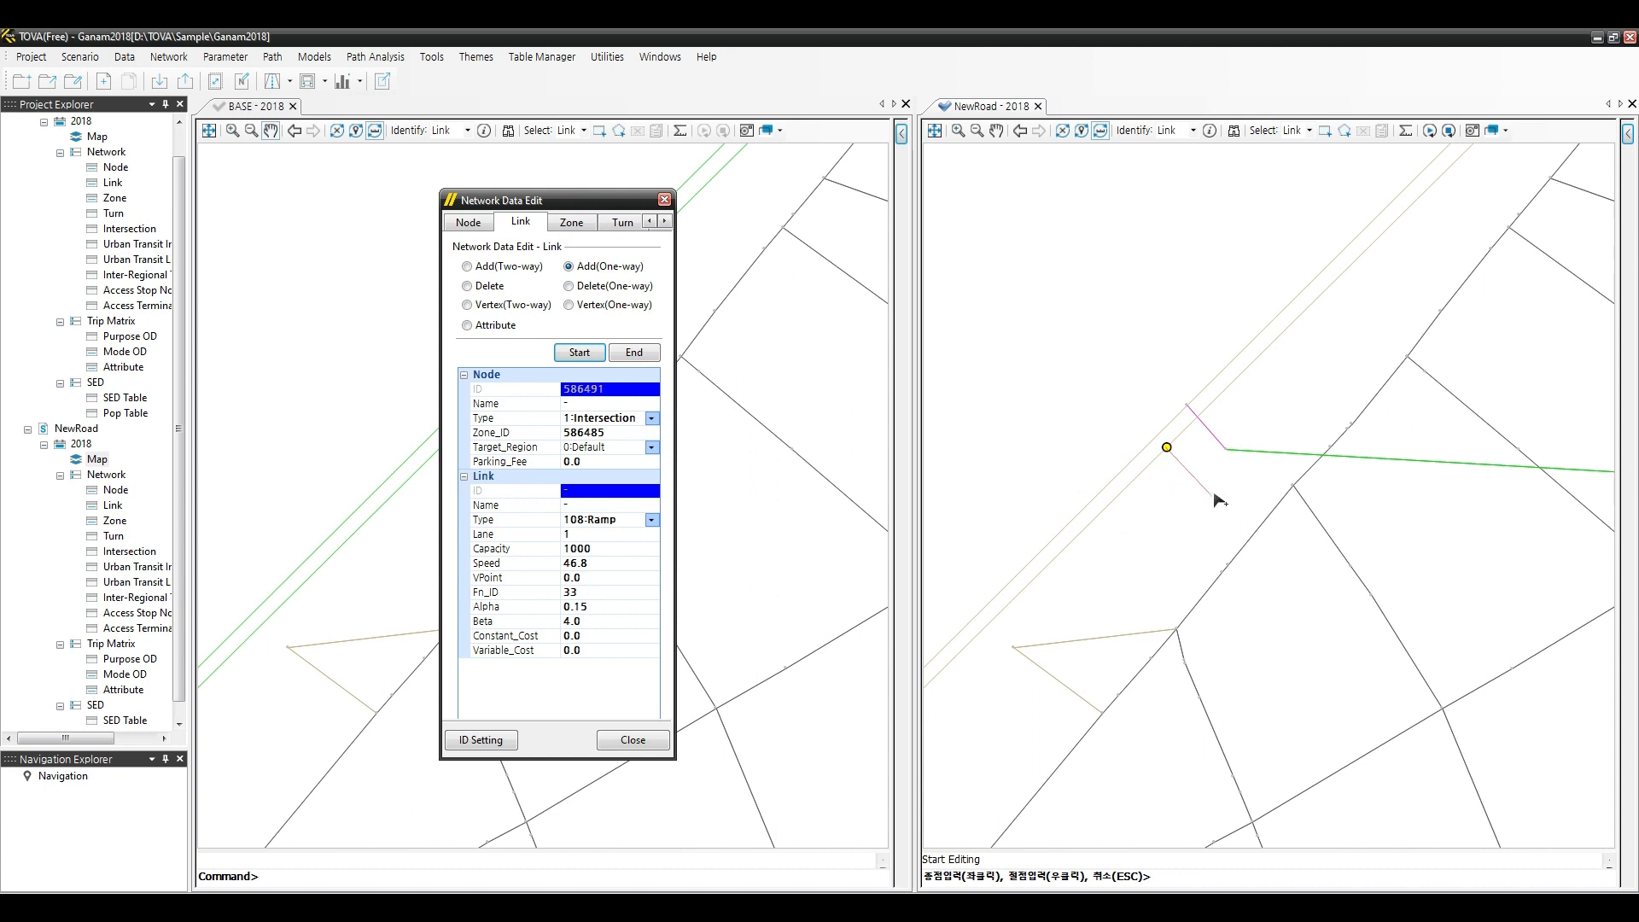
{"action": "left_click", "coordinate": [1227, 449]}
{"action": "left_click", "coordinate": [633, 352]}
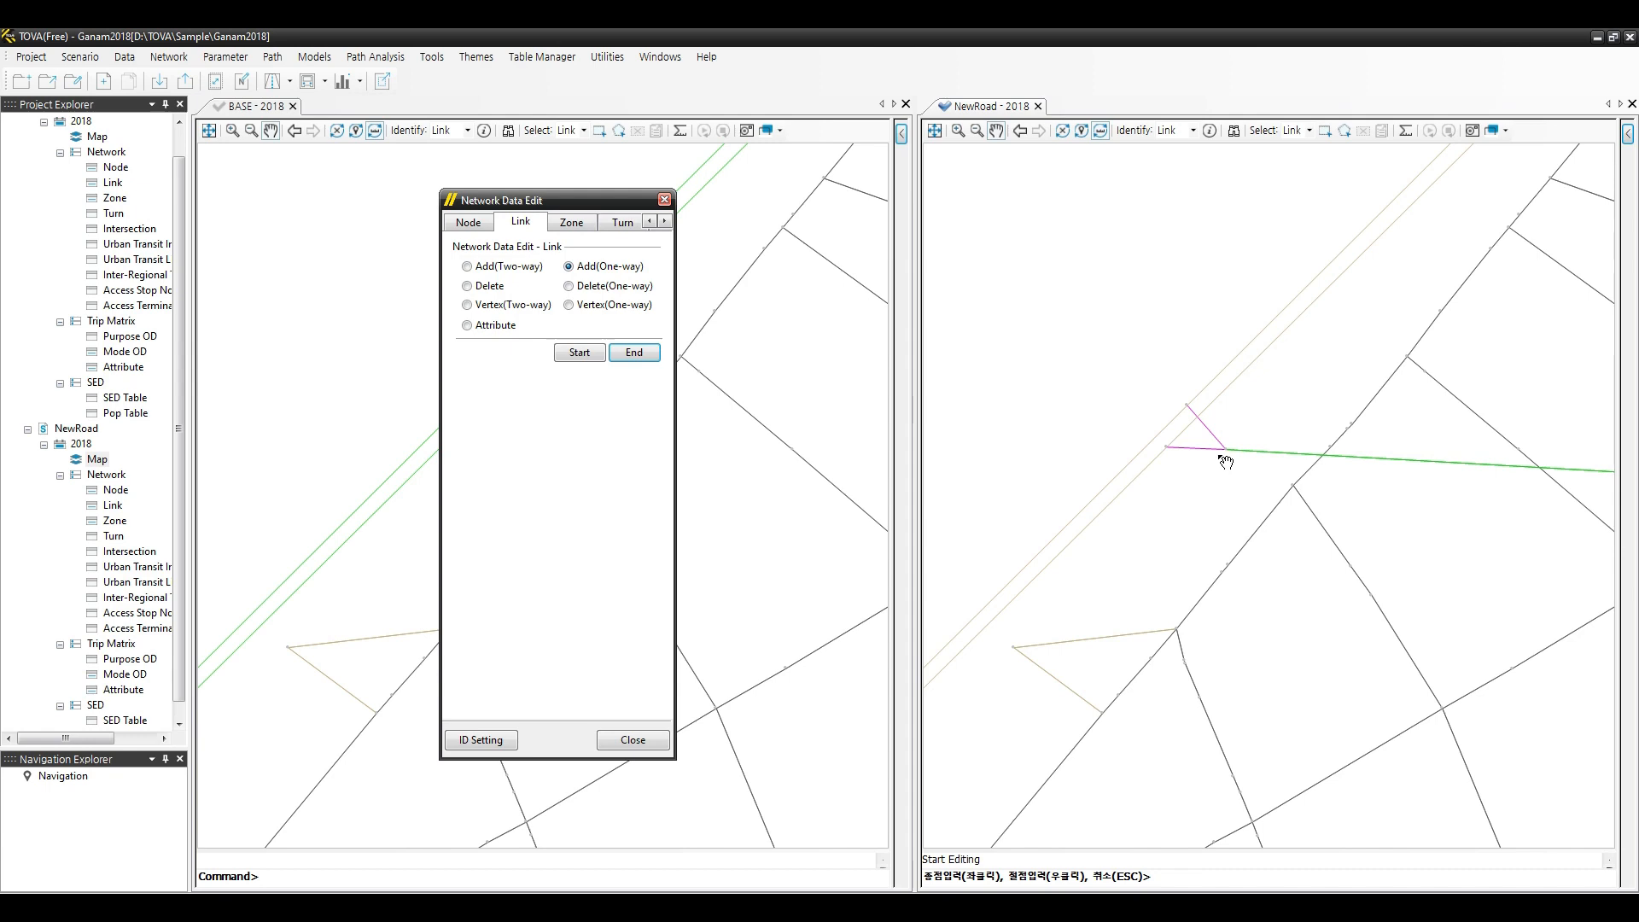
Review the new road and its connections against the link type colours, and close network data editing.
{"action": "scroll", "coordinate": [1226, 462], "scroll_direction": "down", "scroll_amount": 3}
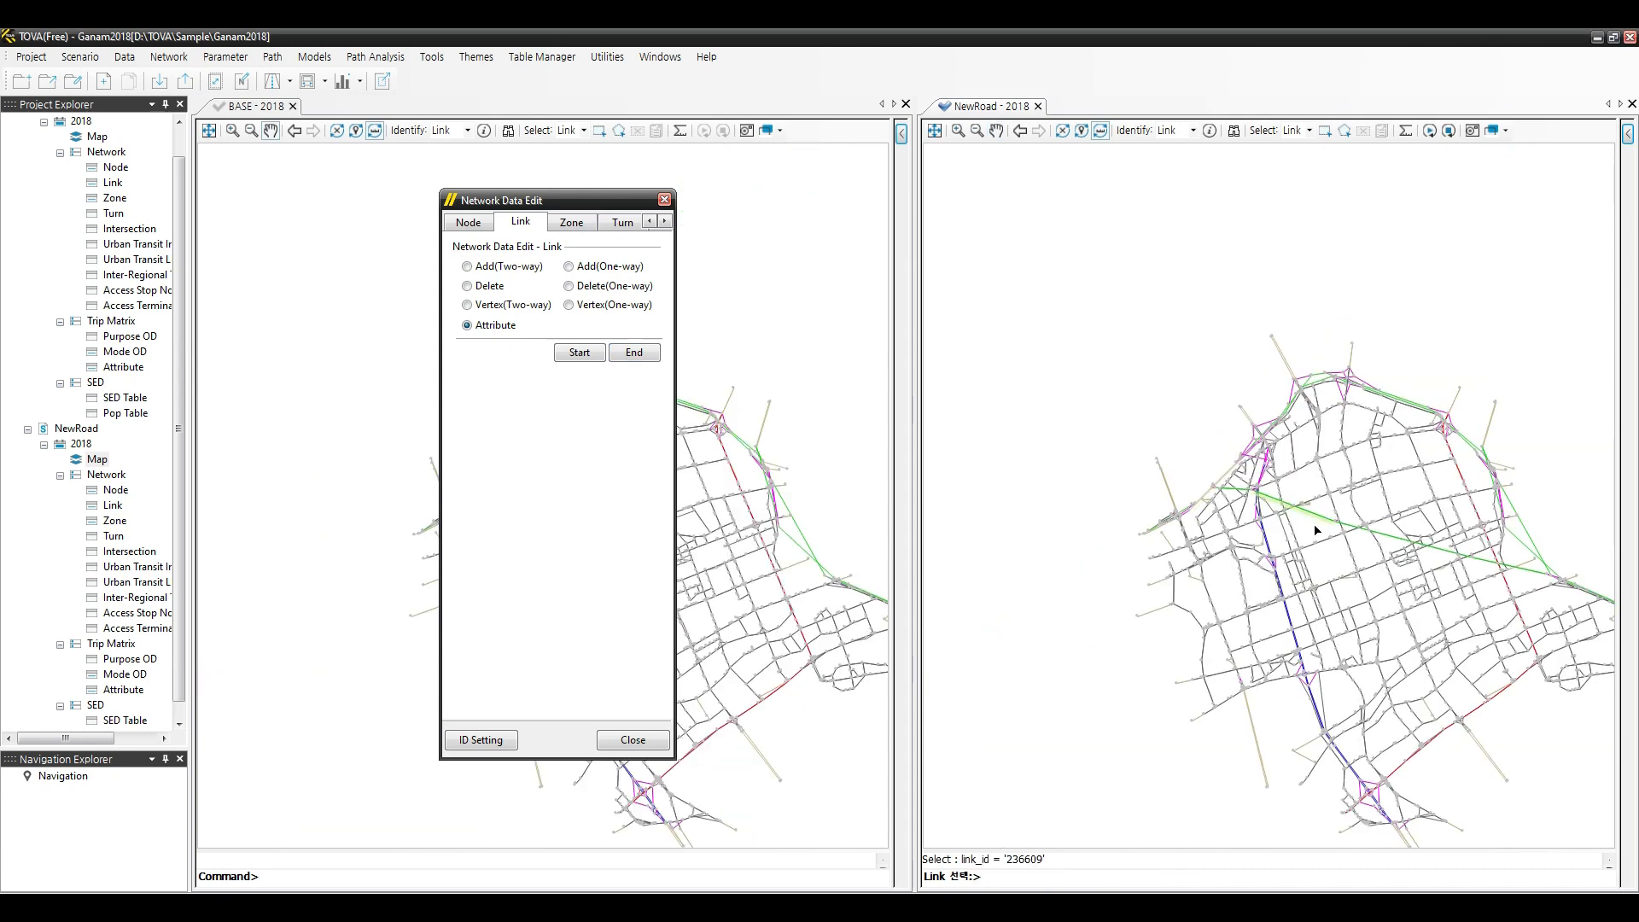
{"action": "scroll", "coordinate": [1315, 530], "scroll_direction": "up", "scroll_amount": 2}
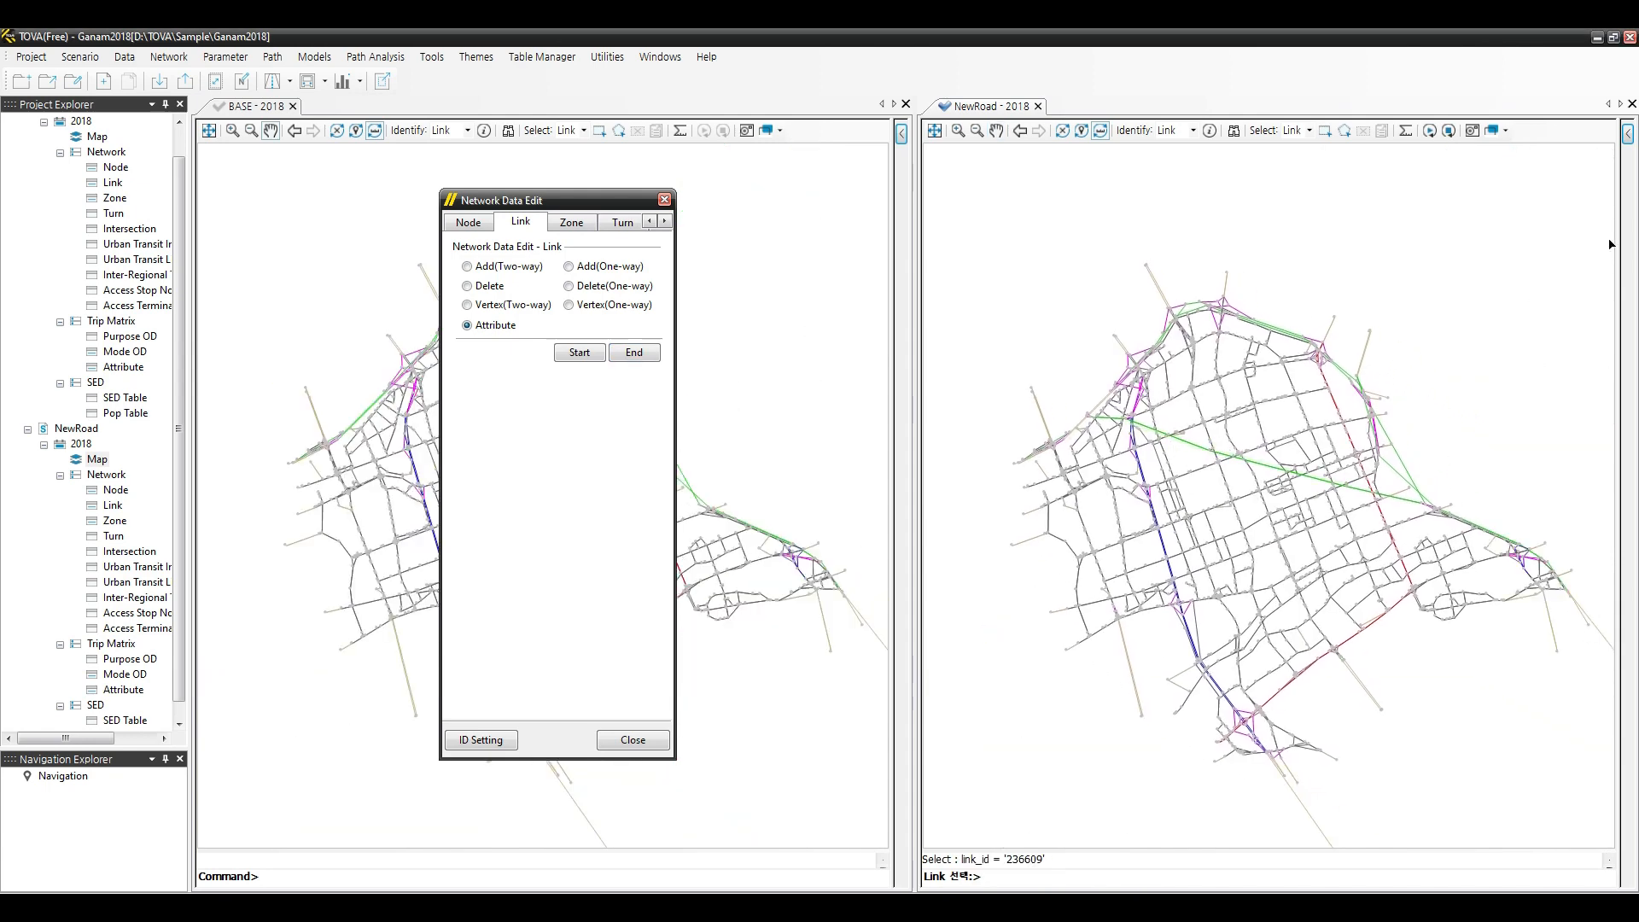
{"action": "left_click", "coordinate": [1627, 134]}
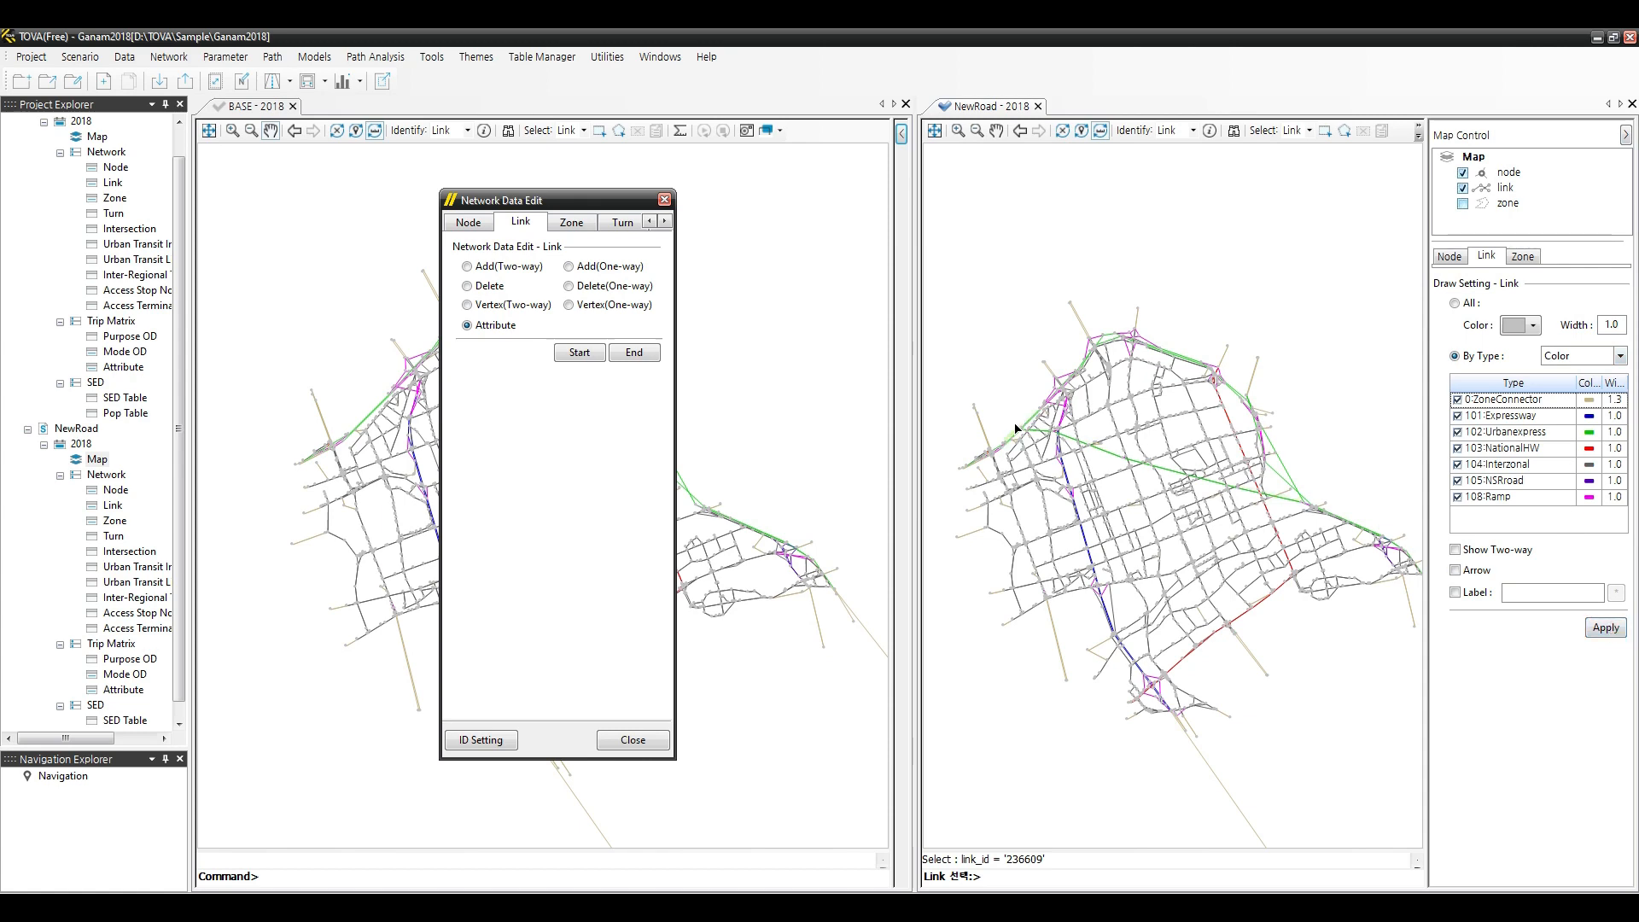
{"action": "scroll", "coordinate": [1014, 427], "scroll_direction": "up", "scroll_amount": 4}
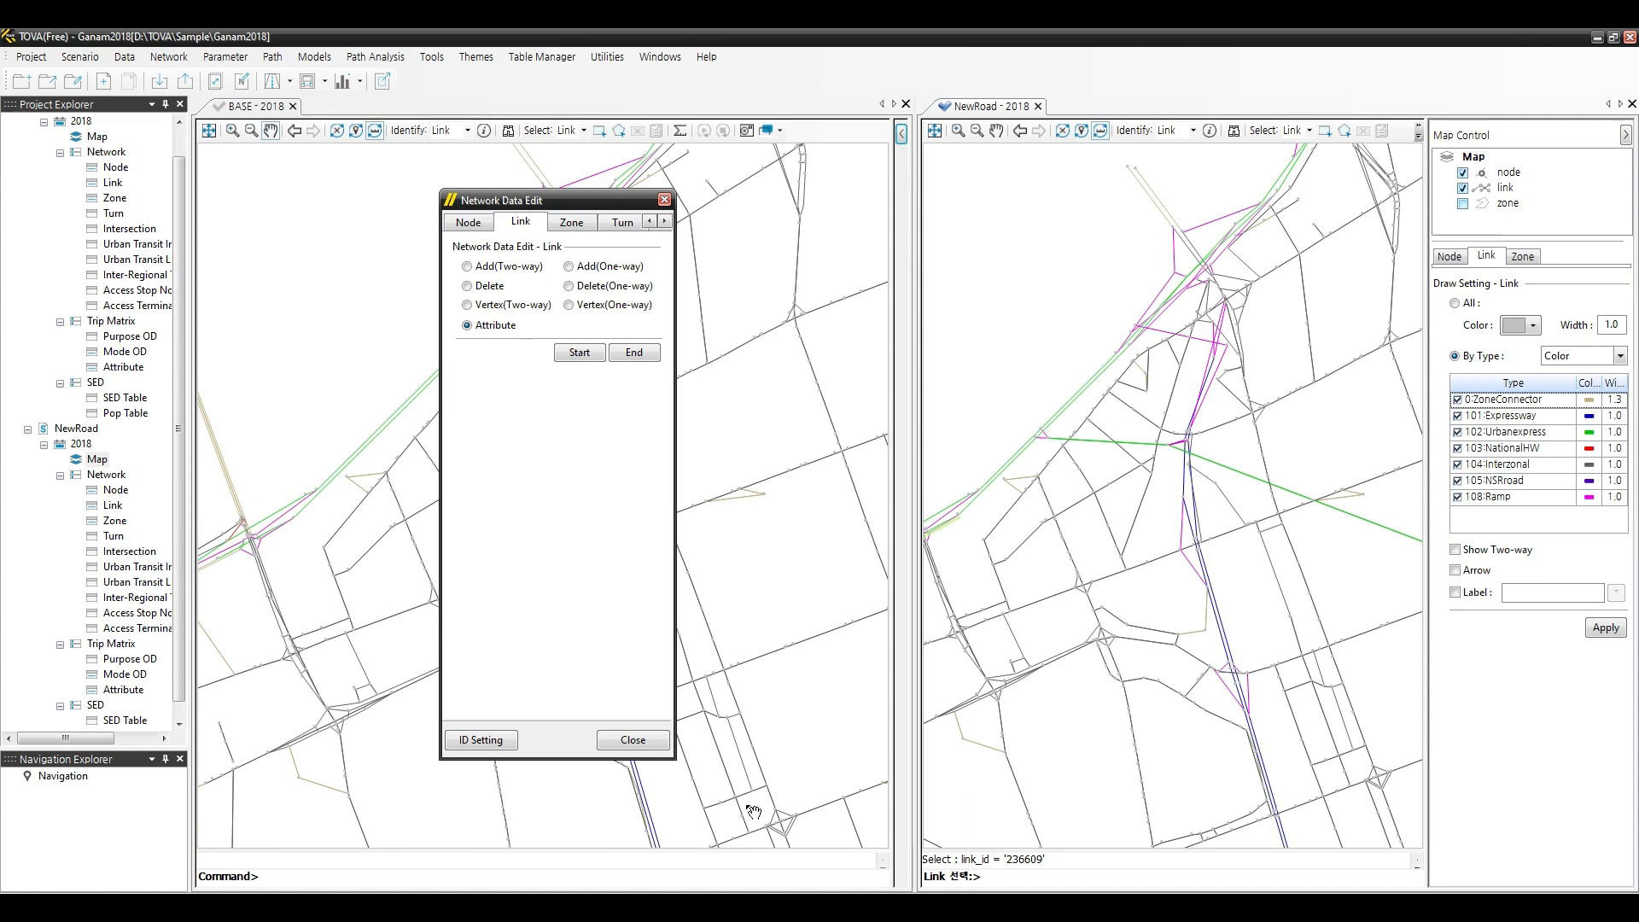
{"action": "left_click", "coordinate": [631, 740]}
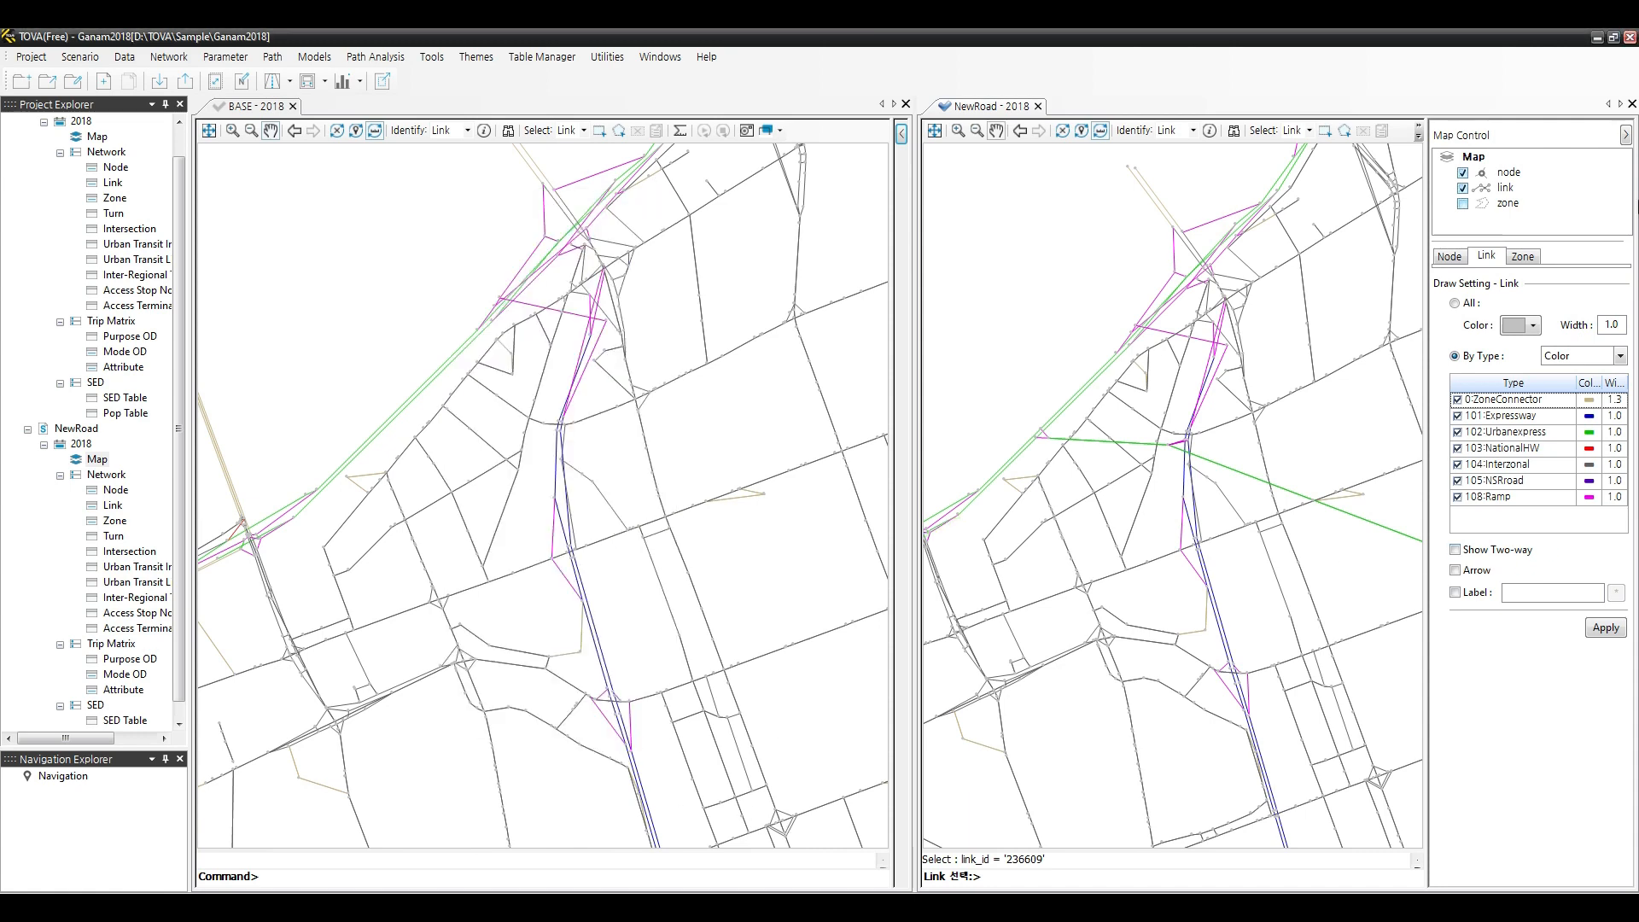
{"action": "left_click", "coordinate": [1625, 134]}
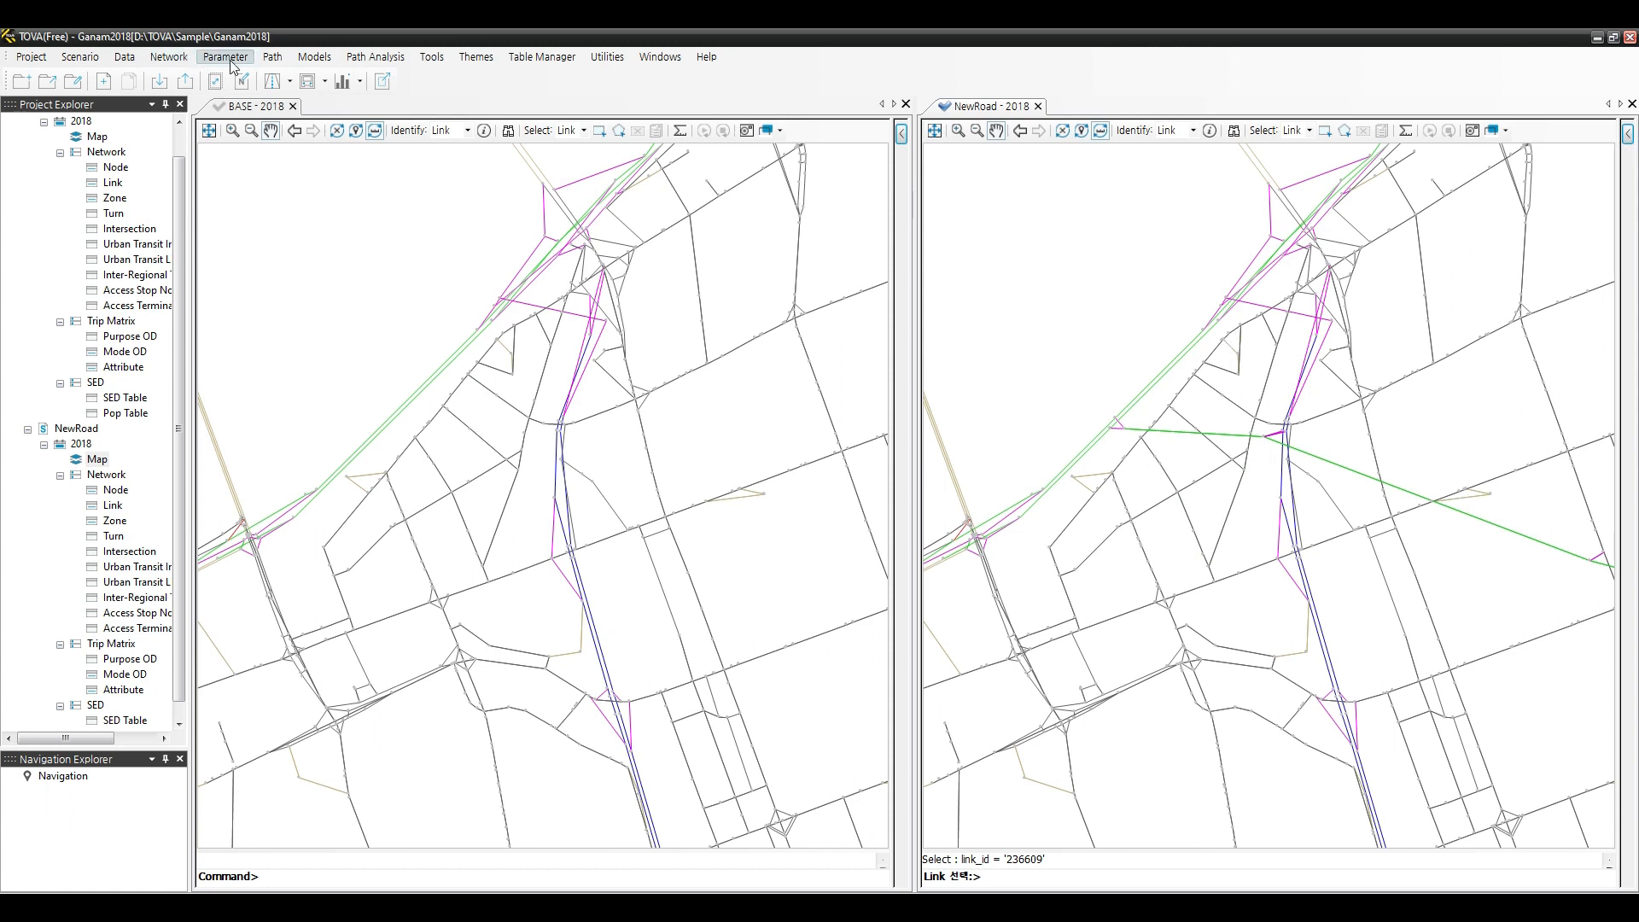
Set up a highway network data inspection with 101:Expressway and 102:Urbanexpress classed as Expressway and 108:Ramp as Ex-Ramp.
{"action": "left_click", "coordinate": [168, 57]}
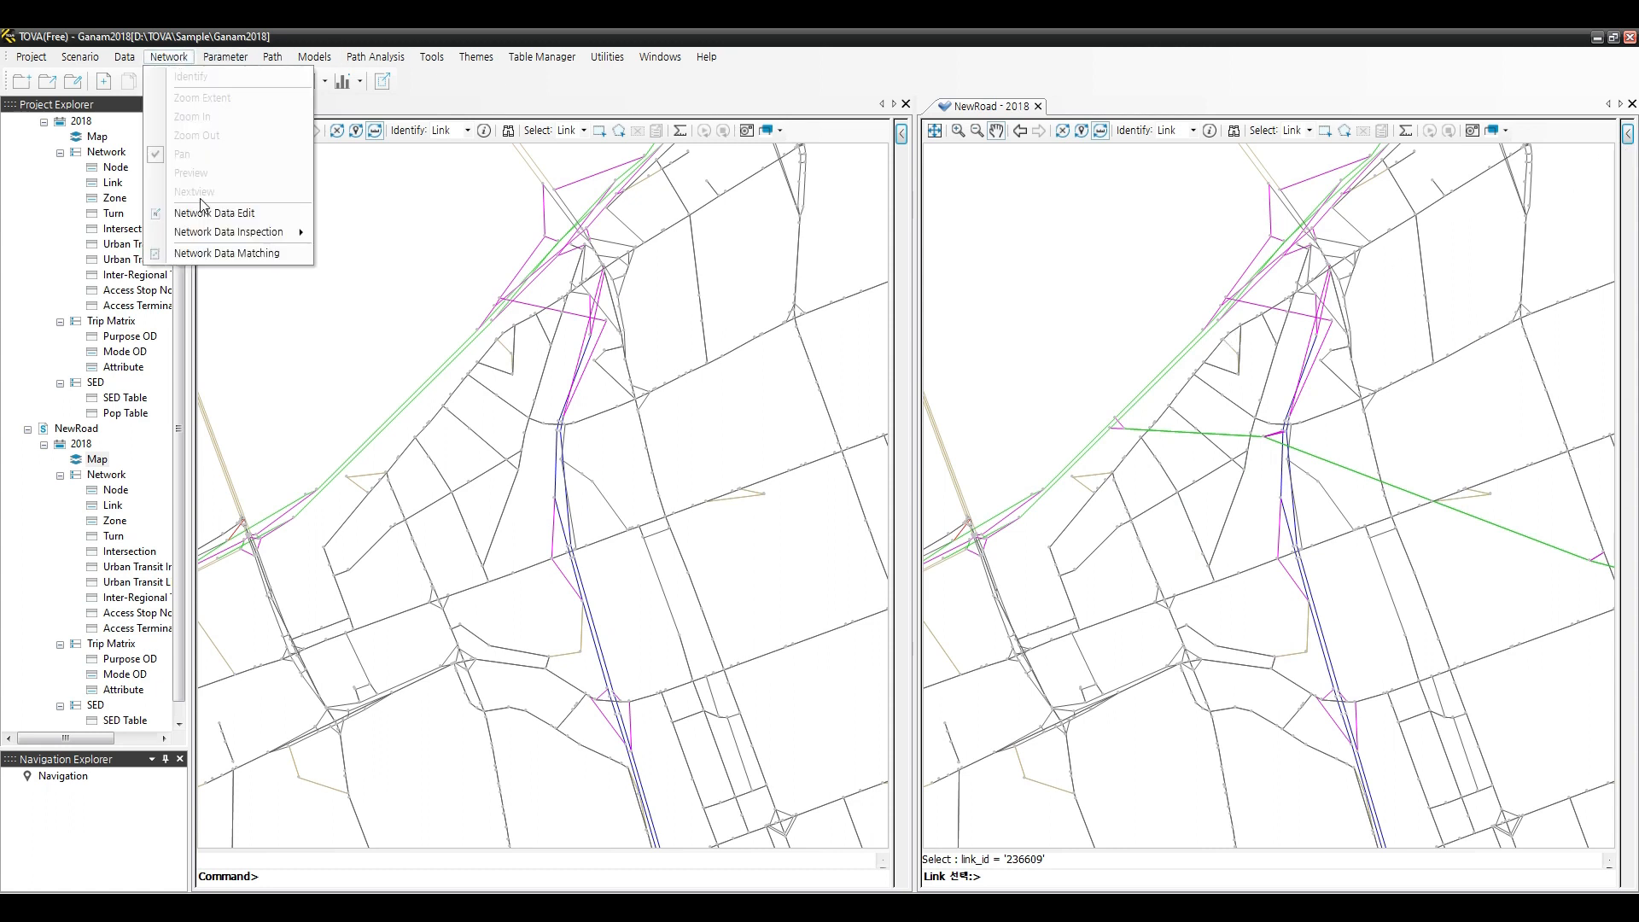
{"action": "mouse_move", "coordinate": [213, 228]}
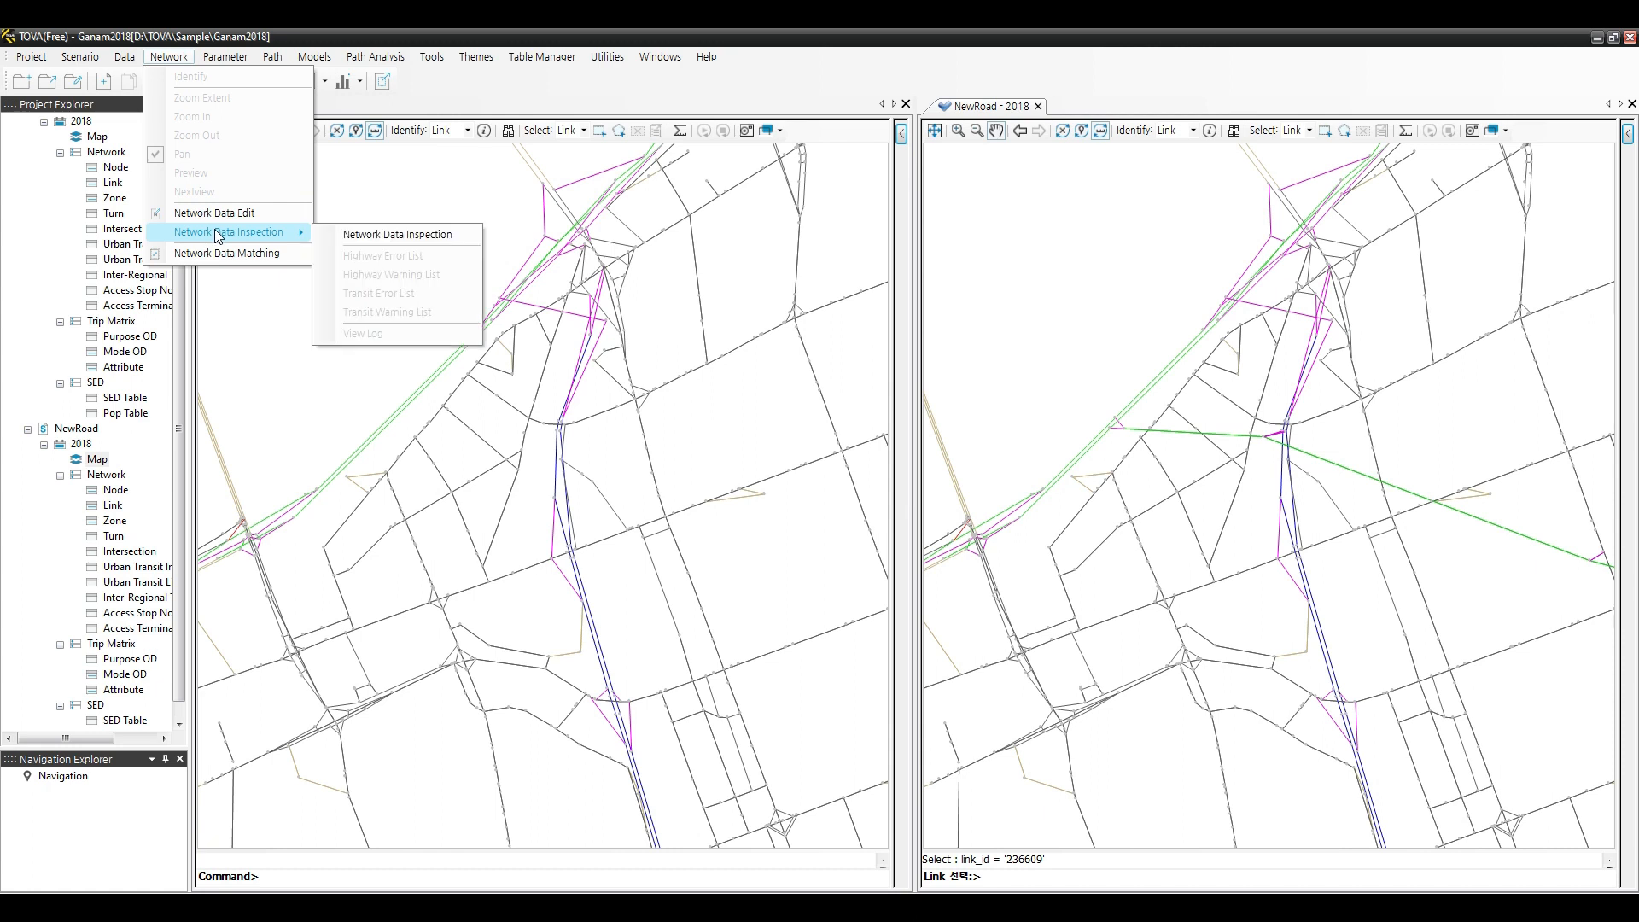
{"action": "left_click", "coordinate": [406, 236]}
{"action": "left_click", "coordinate": [1155, 242]}
{"action": "left_click", "coordinate": [1155, 258]}
{"action": "left_click", "coordinate": [1224, 323]}
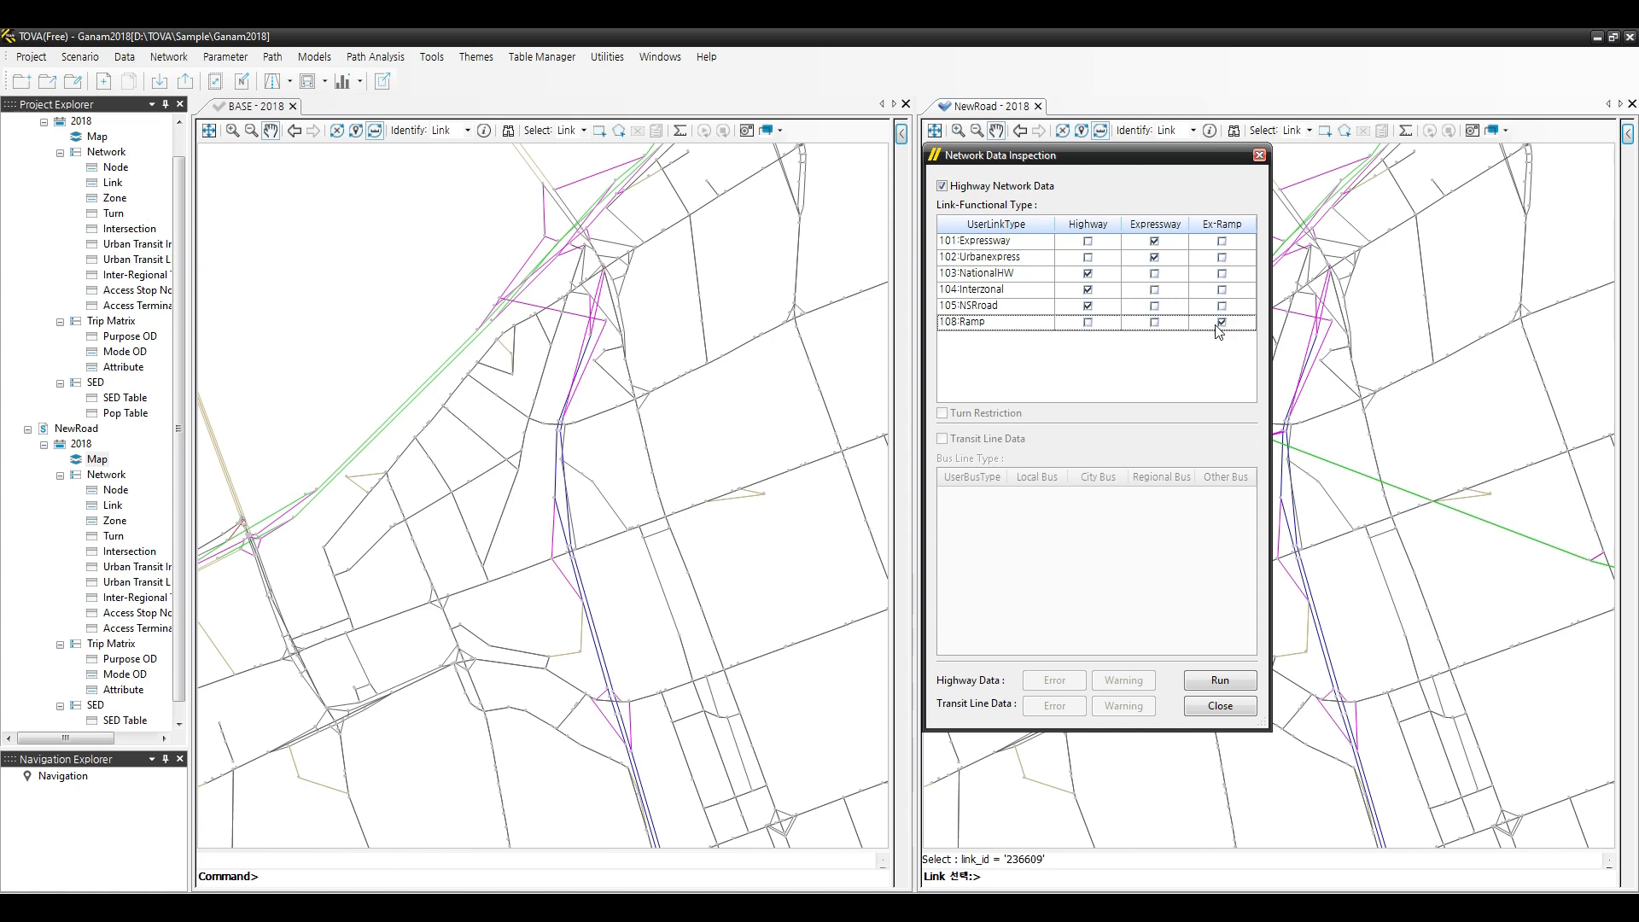
Run the network data inspection and close its processing log and settings.
{"action": "left_click", "coordinate": [1232, 679]}
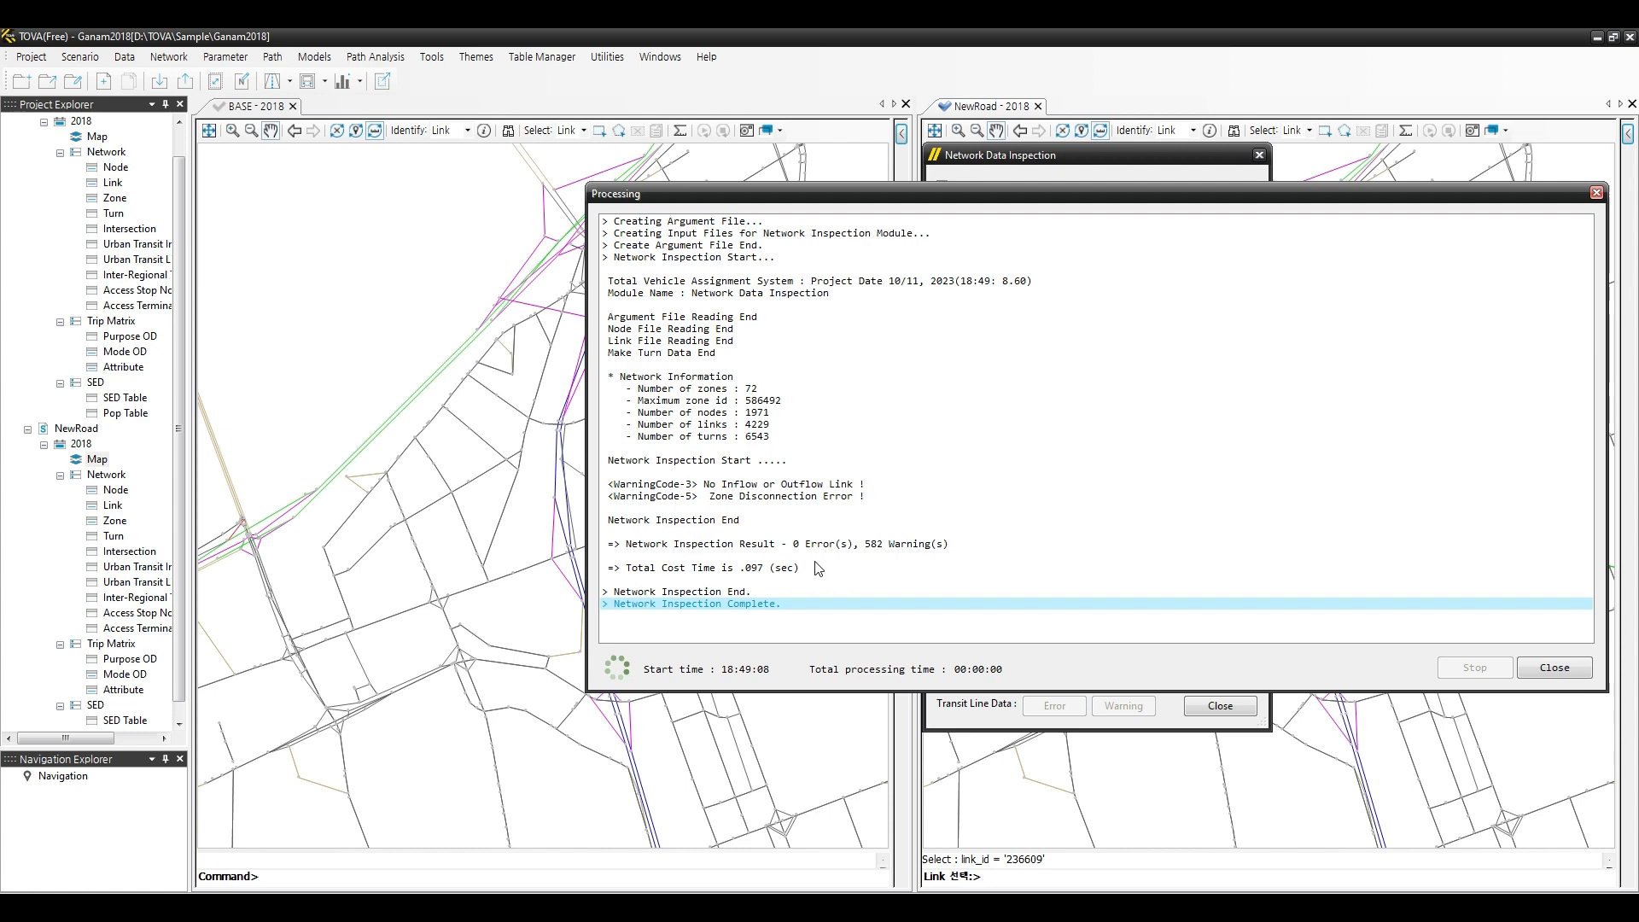
{"action": "left_click", "coordinate": [1566, 670]}
{"action": "left_click", "coordinate": [1227, 705]}
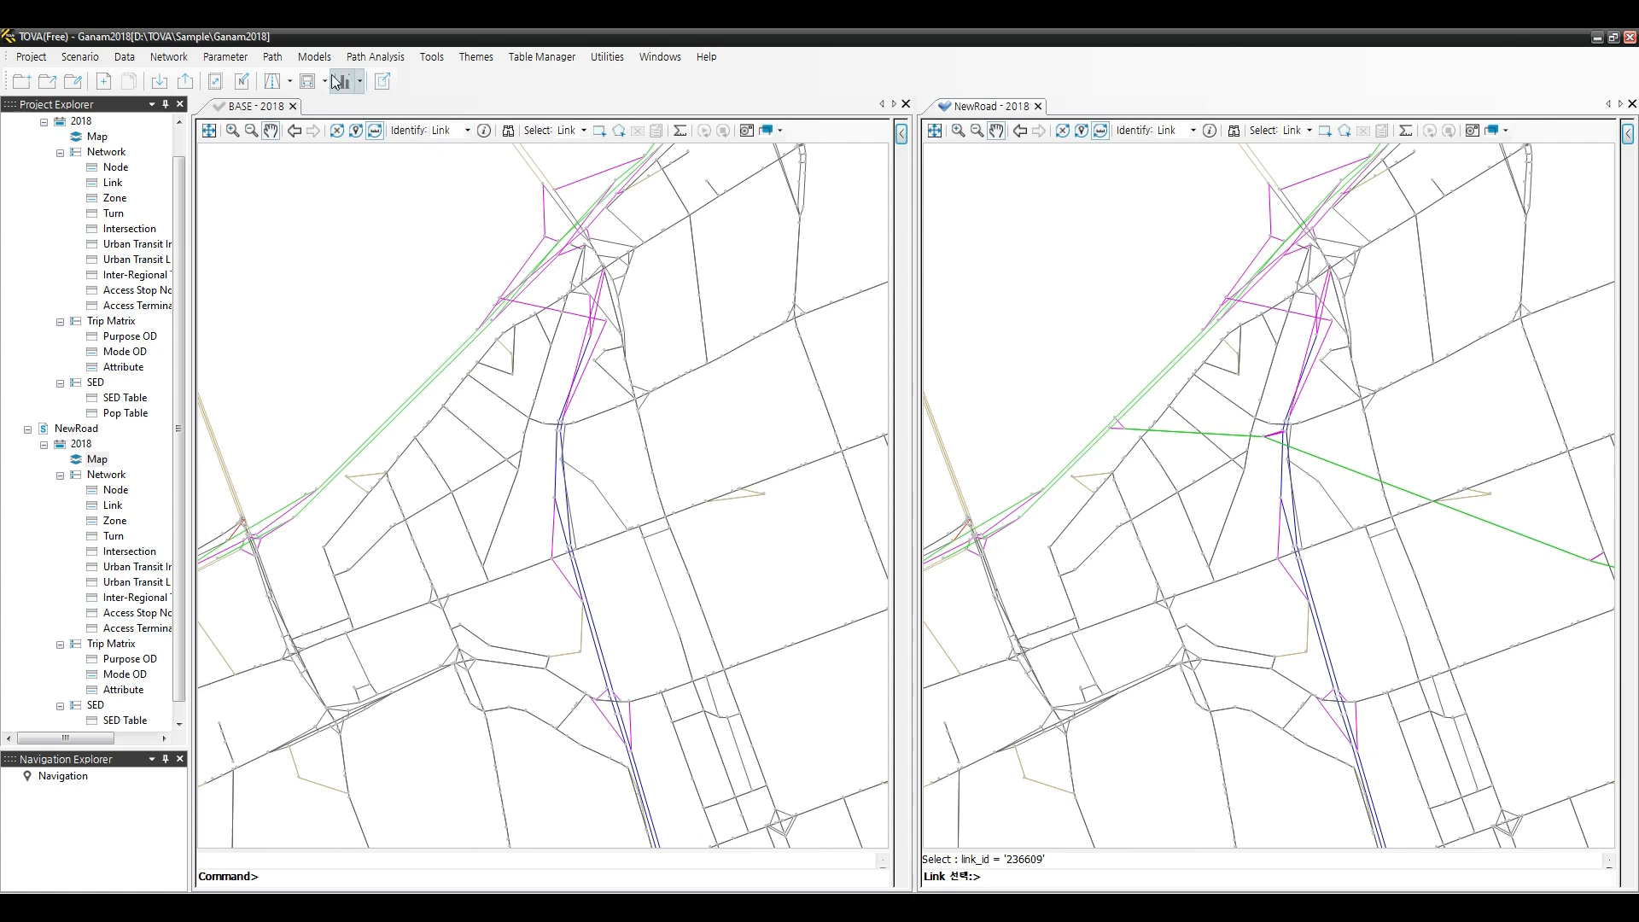
Review the highway assignment parameters, including the volume delay function and PCE and occupancy rates, and accept them.
{"action": "left_click", "coordinate": [223, 59]}
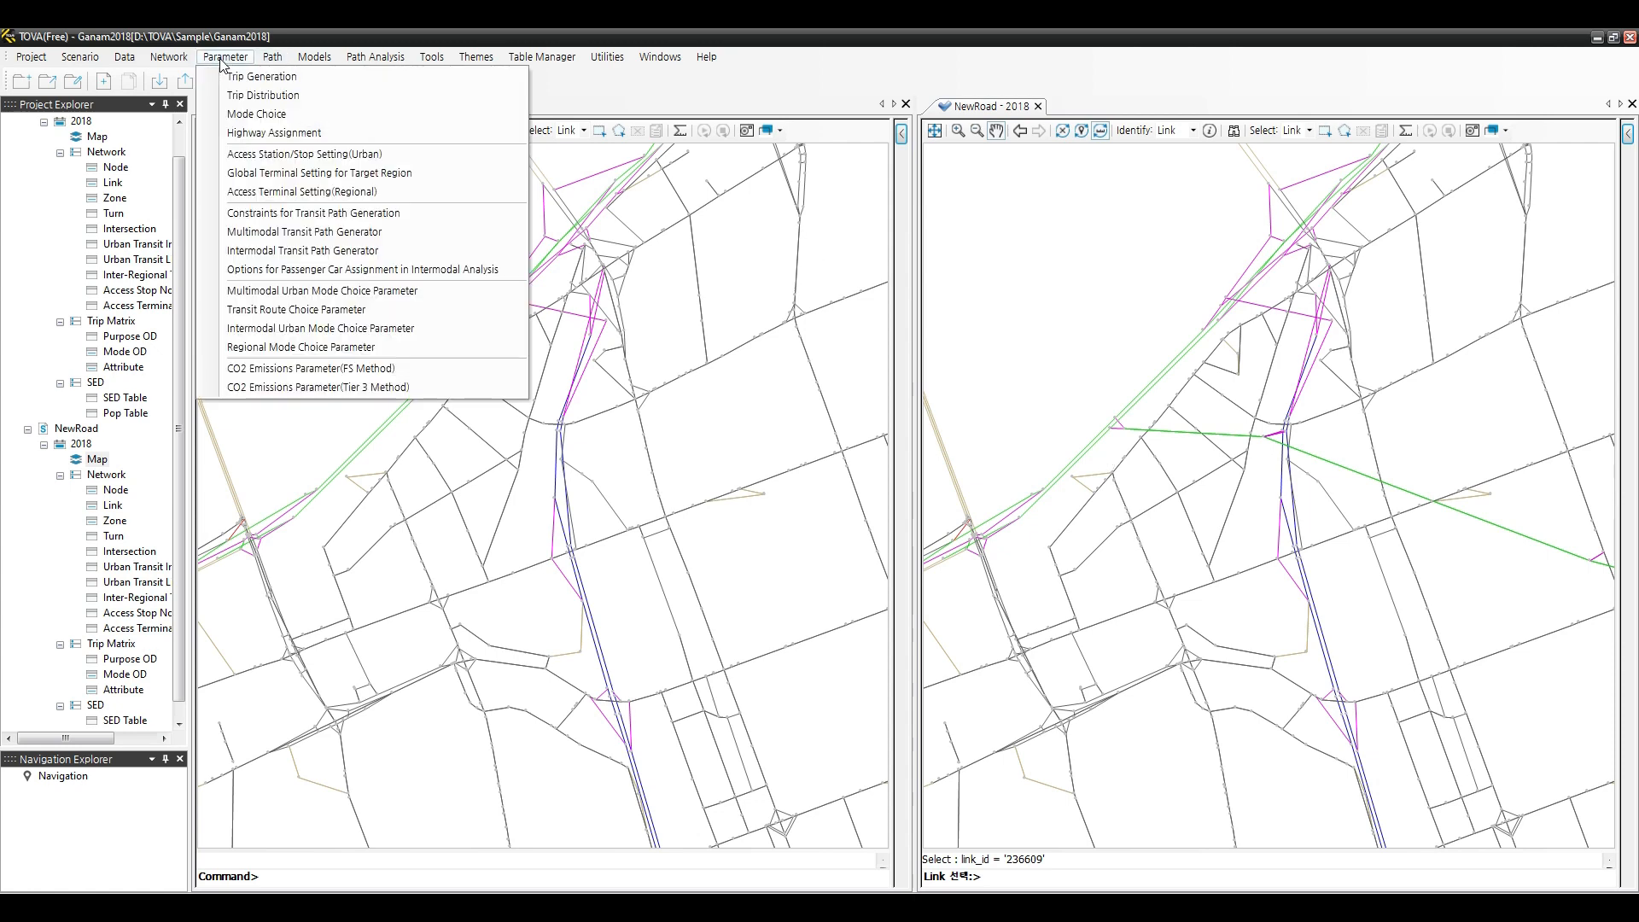
{"action": "left_click", "coordinate": [259, 137]}
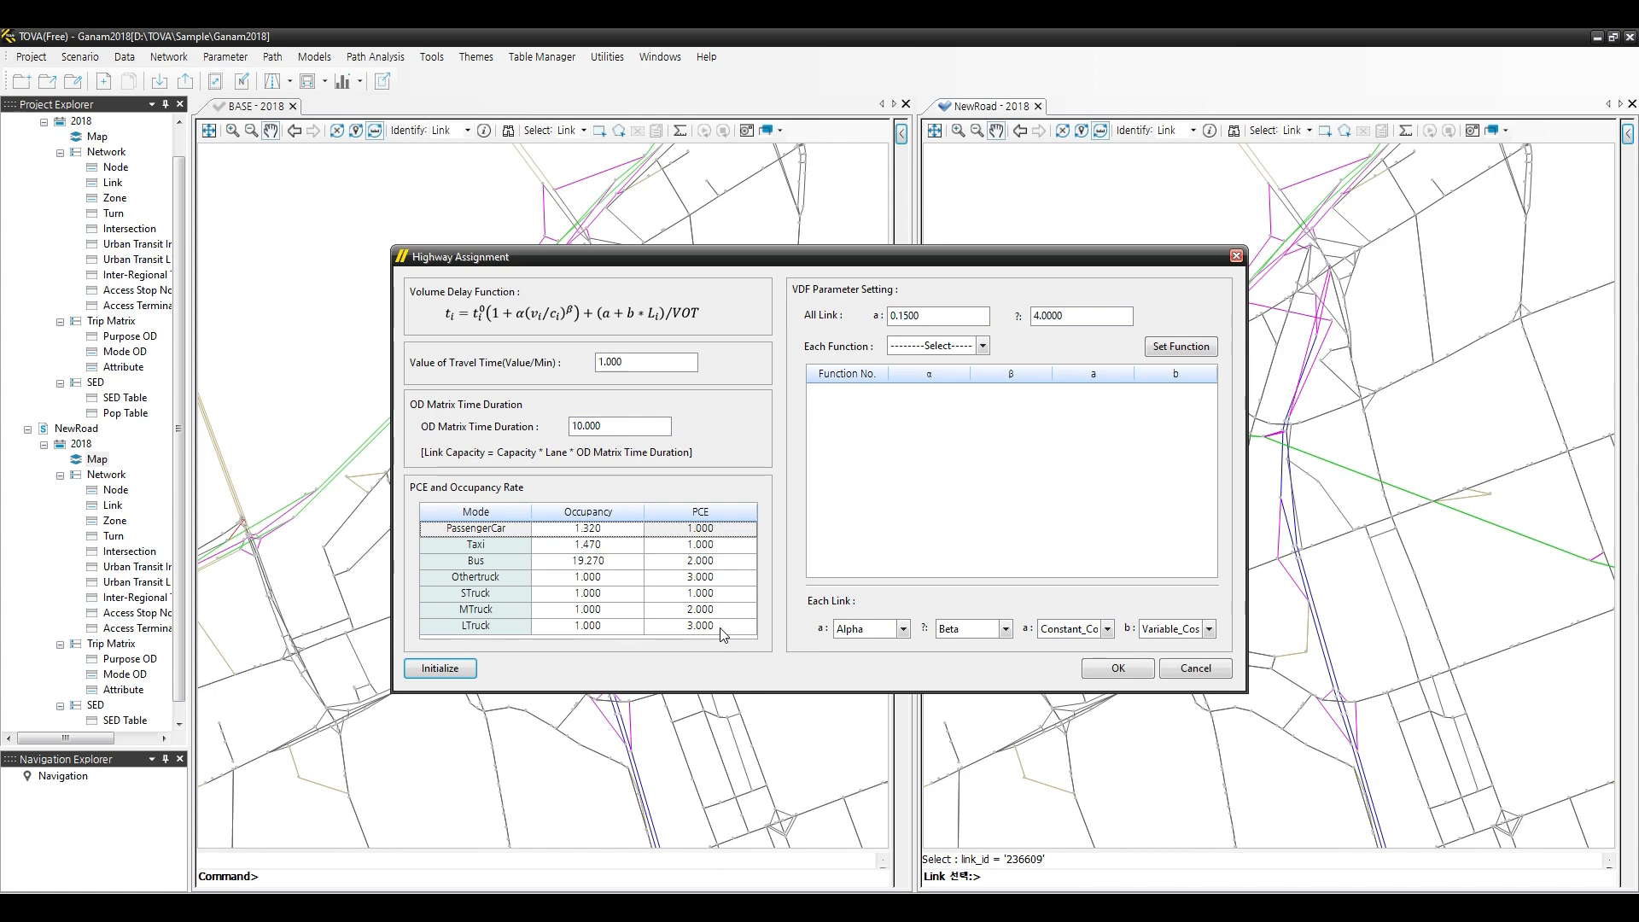
{"action": "left_click", "coordinate": [1110, 665]}
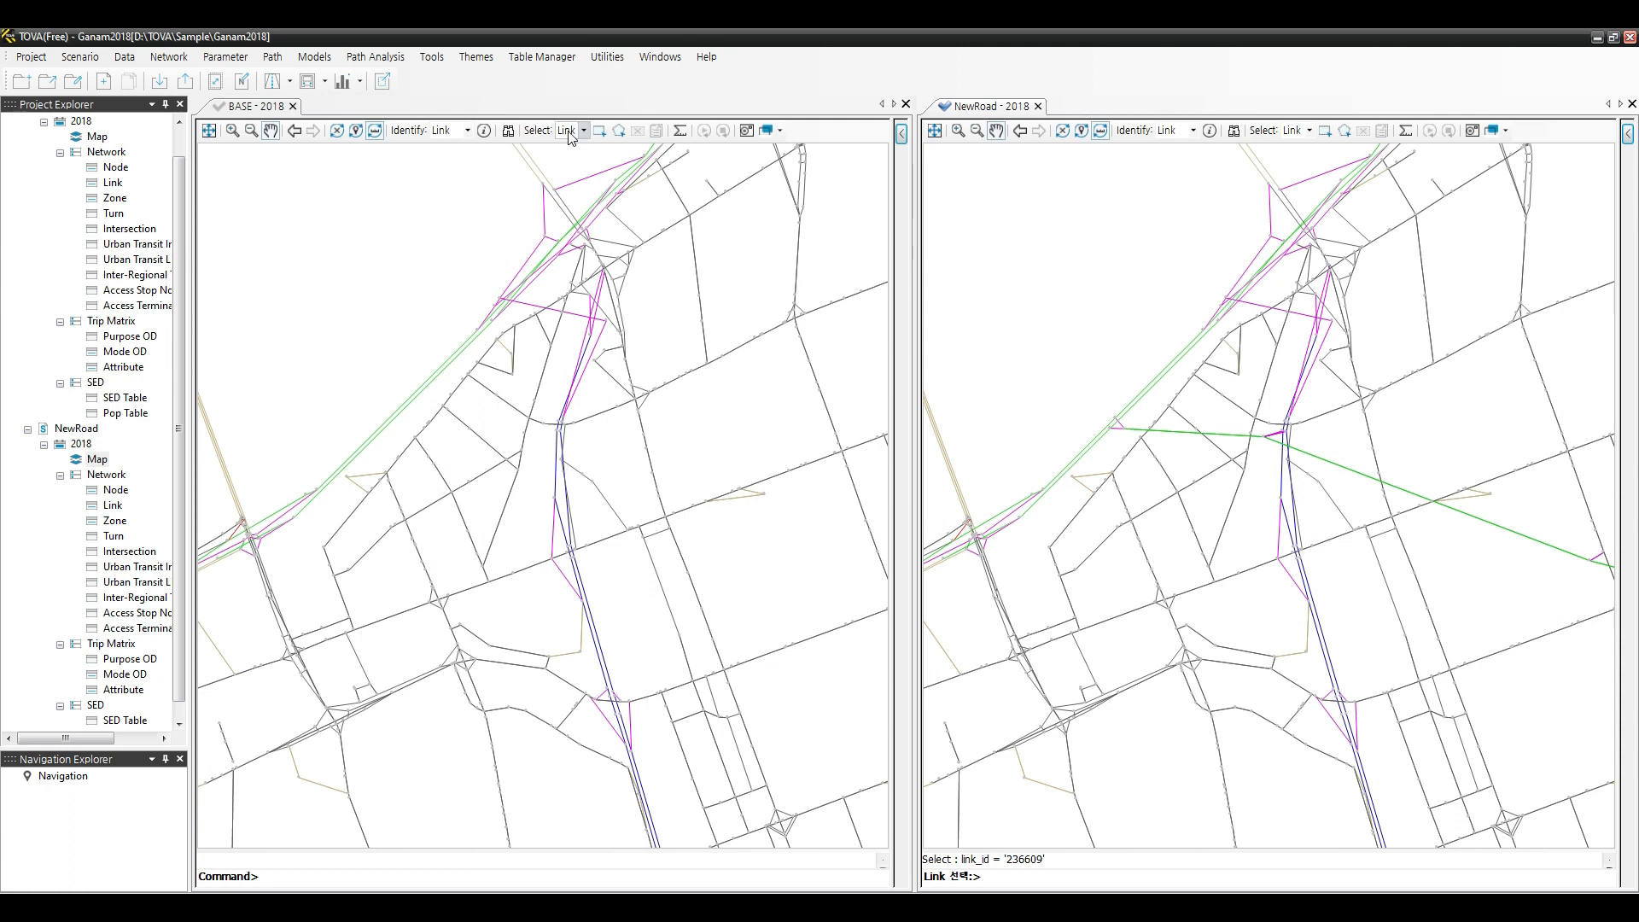
Start a highway assignment and include all seven trip matrix modes, from PassengerCar to LTruck, with their existing occupancy and PCE values.
{"action": "left_click", "coordinate": [316, 57]}
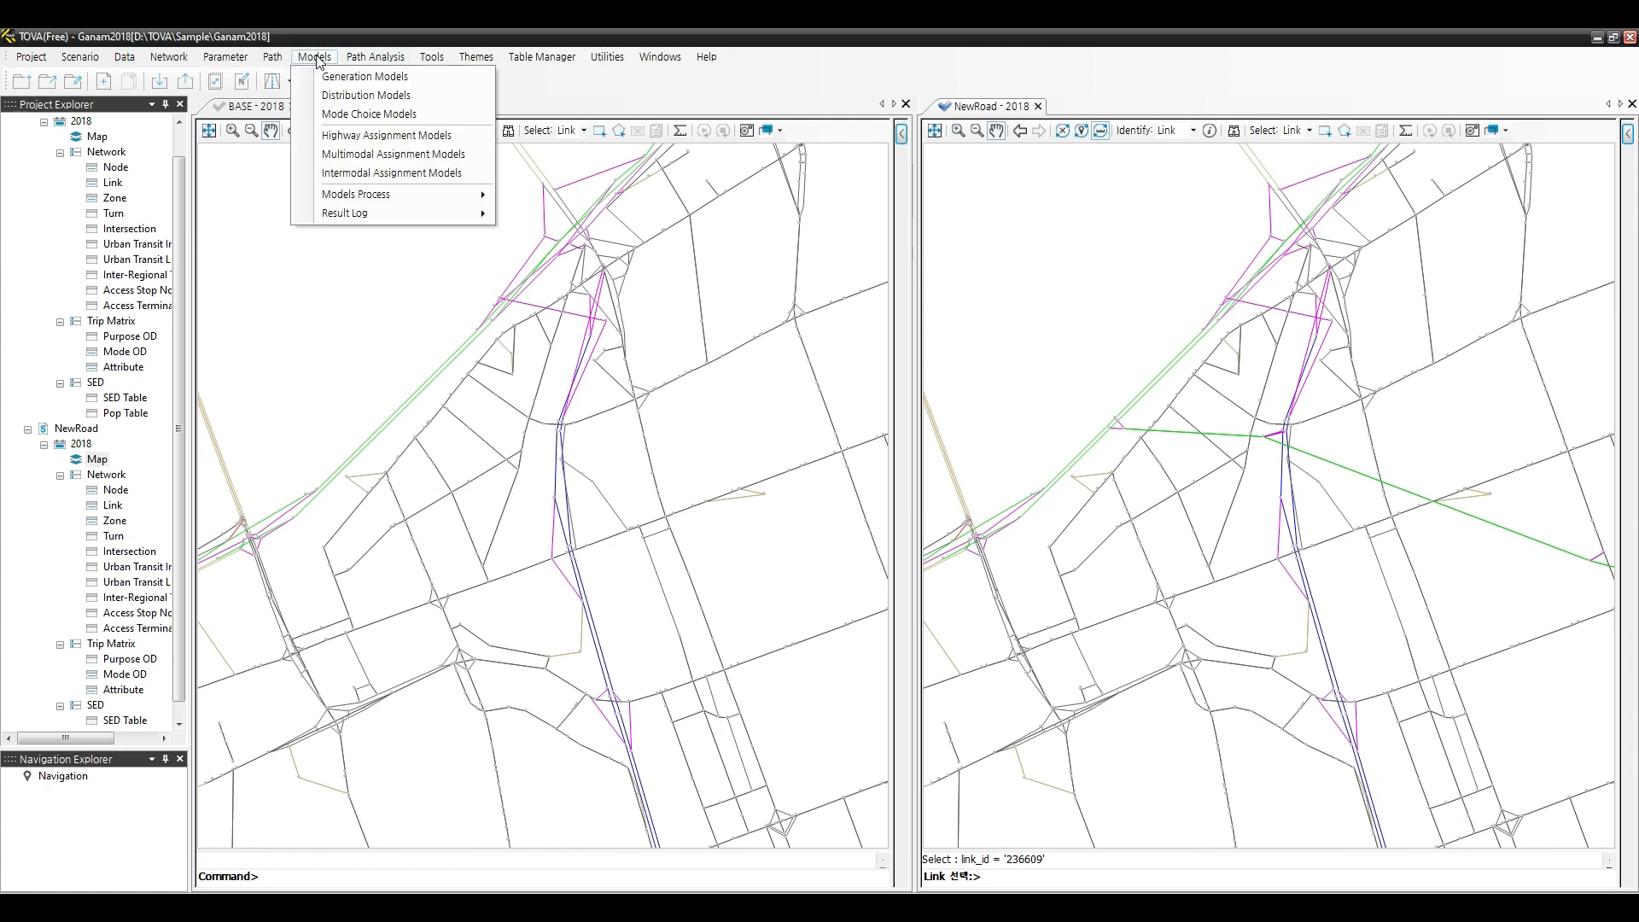
{"action": "left_click", "coordinate": [350, 138]}
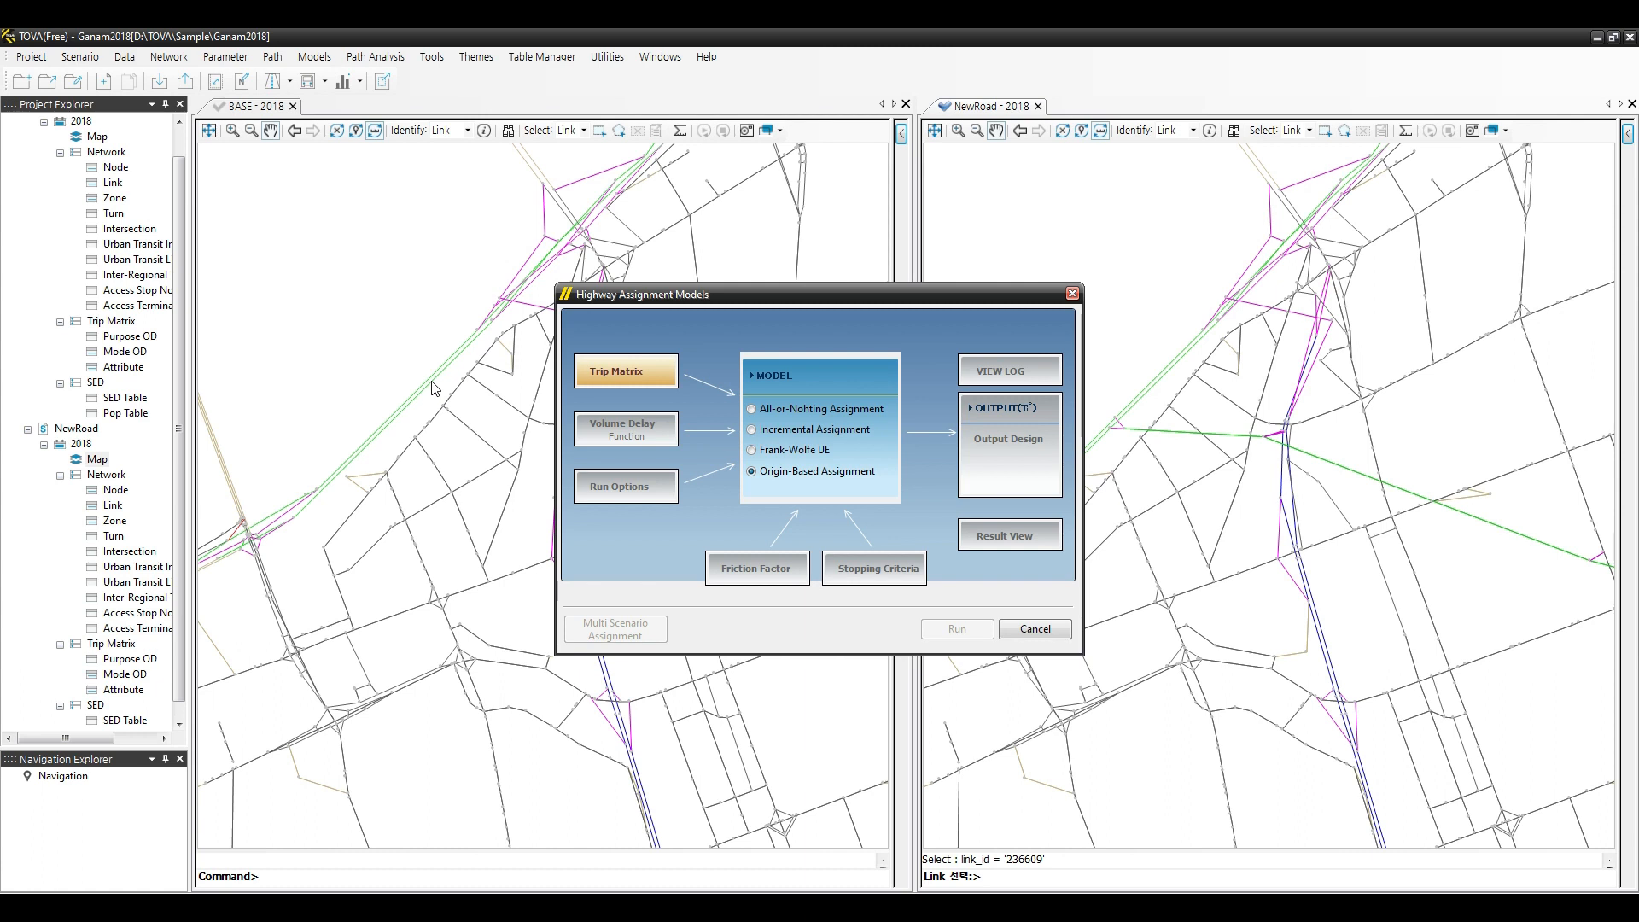
{"action": "left_click", "coordinate": [603, 378]}
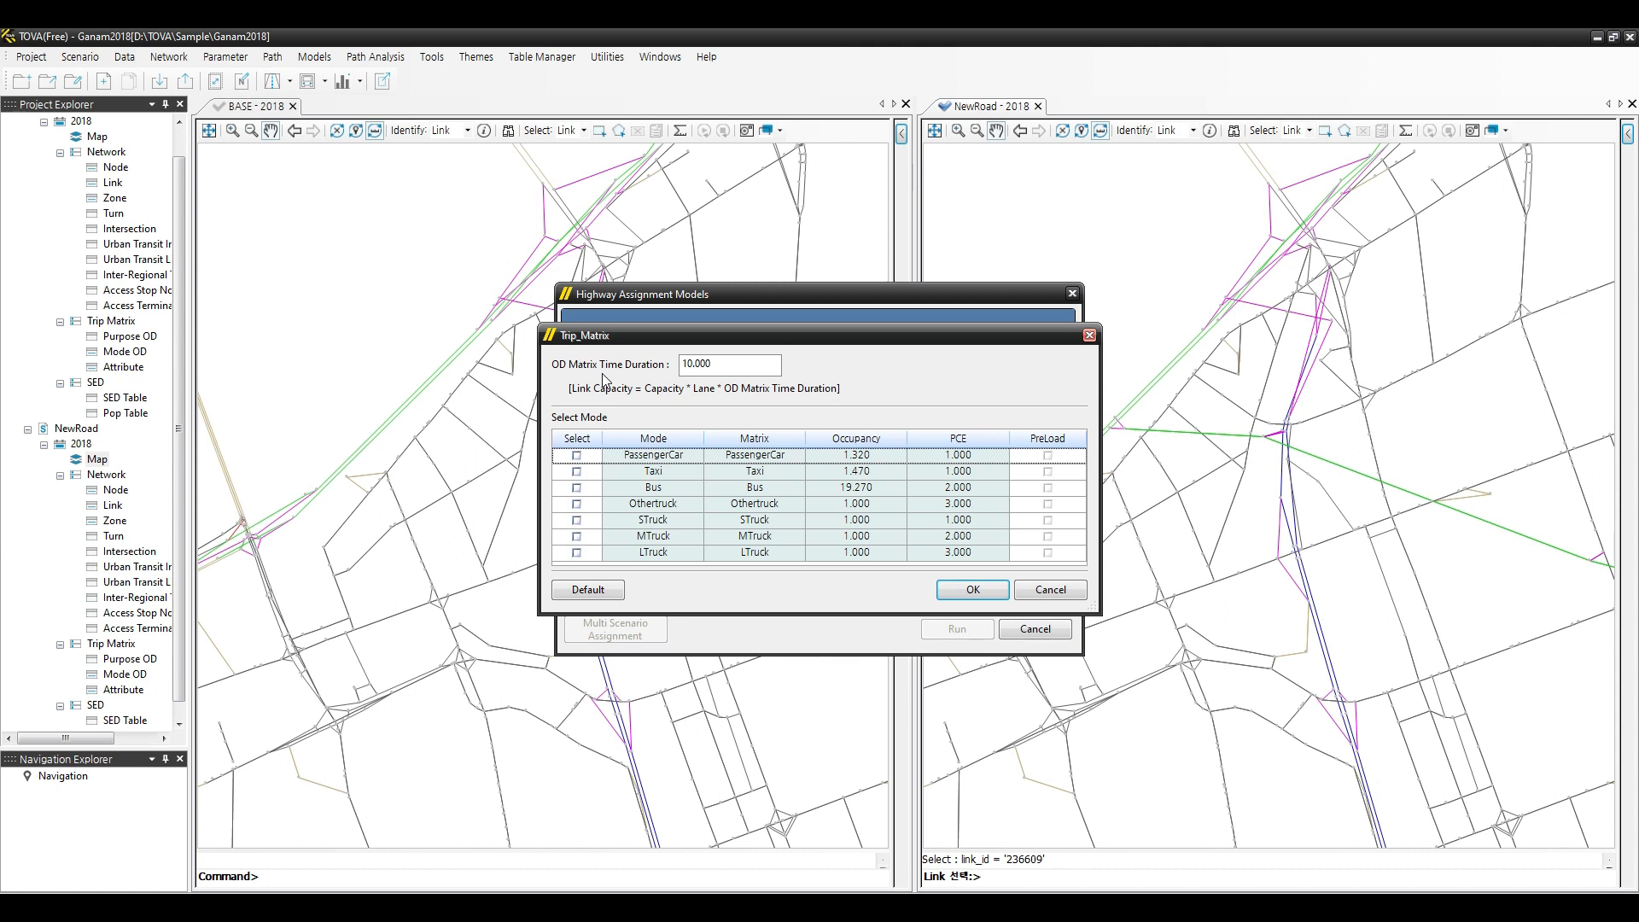
{"action": "left_click", "coordinate": [576, 455]}
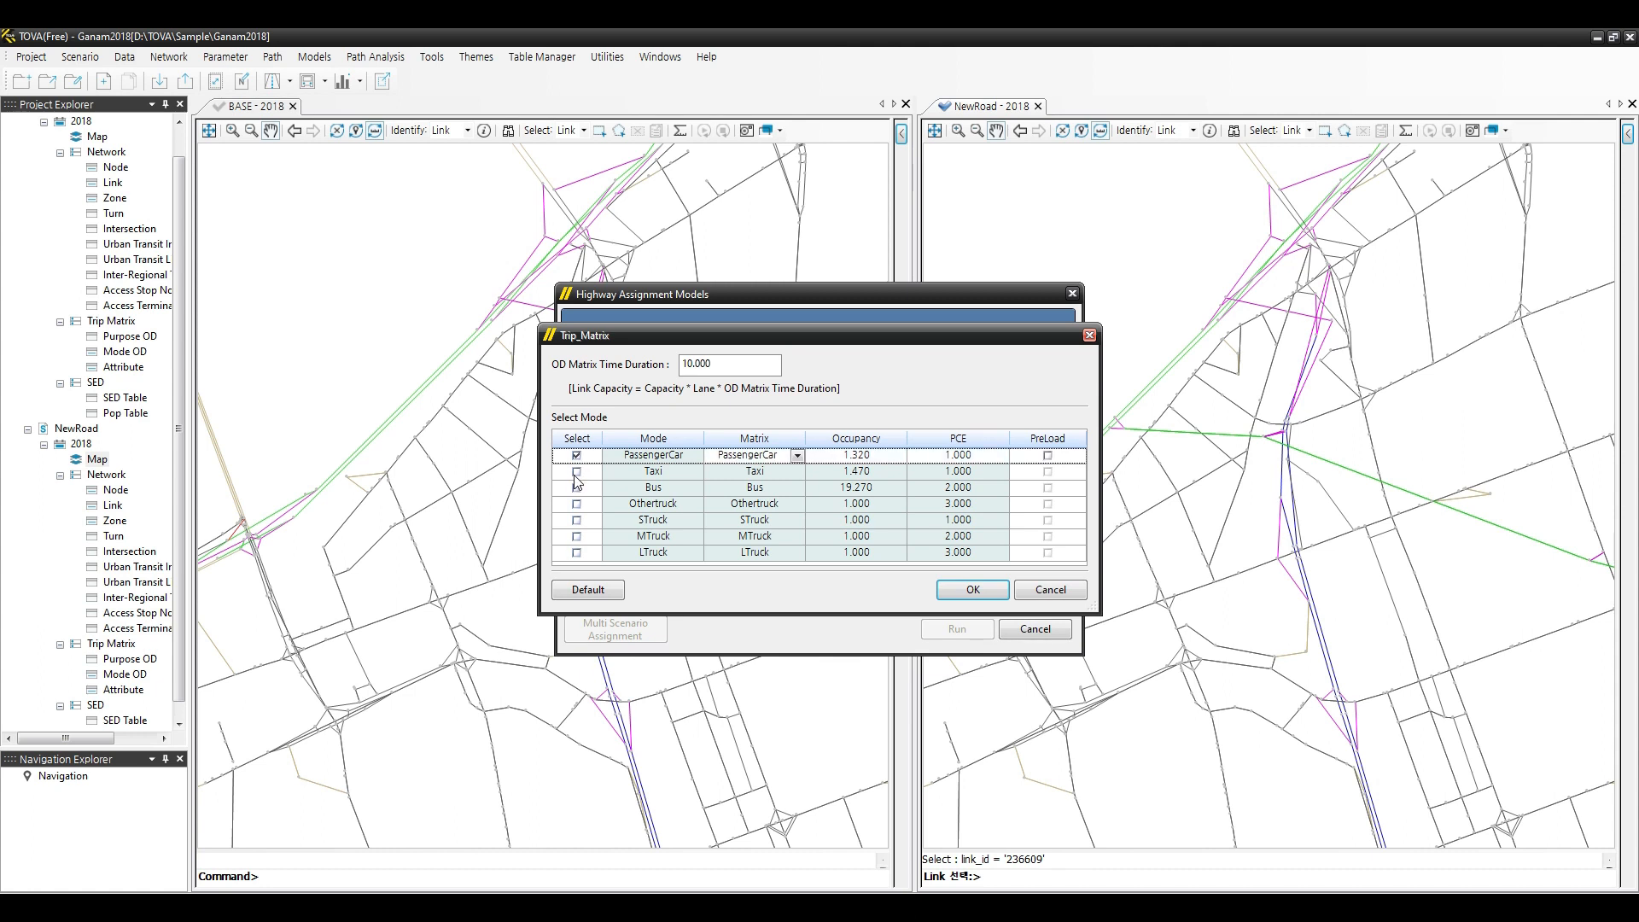
{"action": "left_click", "coordinate": [576, 471]}
{"action": "left_click", "coordinate": [577, 490]}
{"action": "left_click", "coordinate": [577, 488]}
{"action": "left_click", "coordinate": [577, 504]}
{"action": "left_click", "coordinate": [577, 504]}
{"action": "left_click", "coordinate": [576, 520]}
{"action": "left_click", "coordinate": [577, 536]}
{"action": "left_click", "coordinate": [577, 552]}
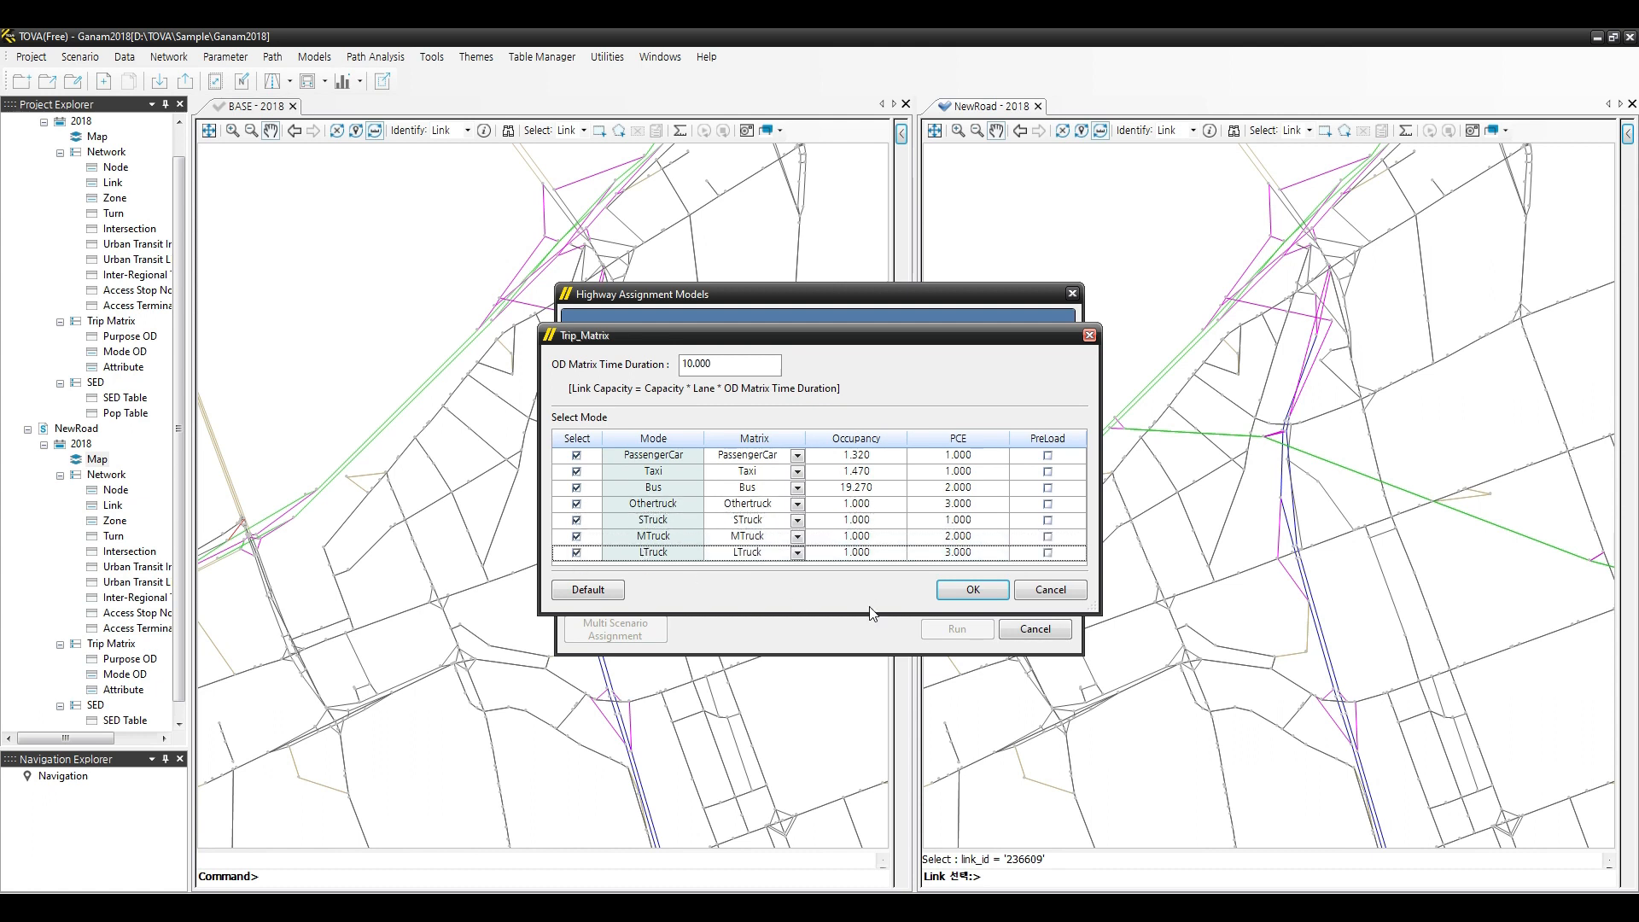
{"action": "left_click", "coordinate": [973, 589]}
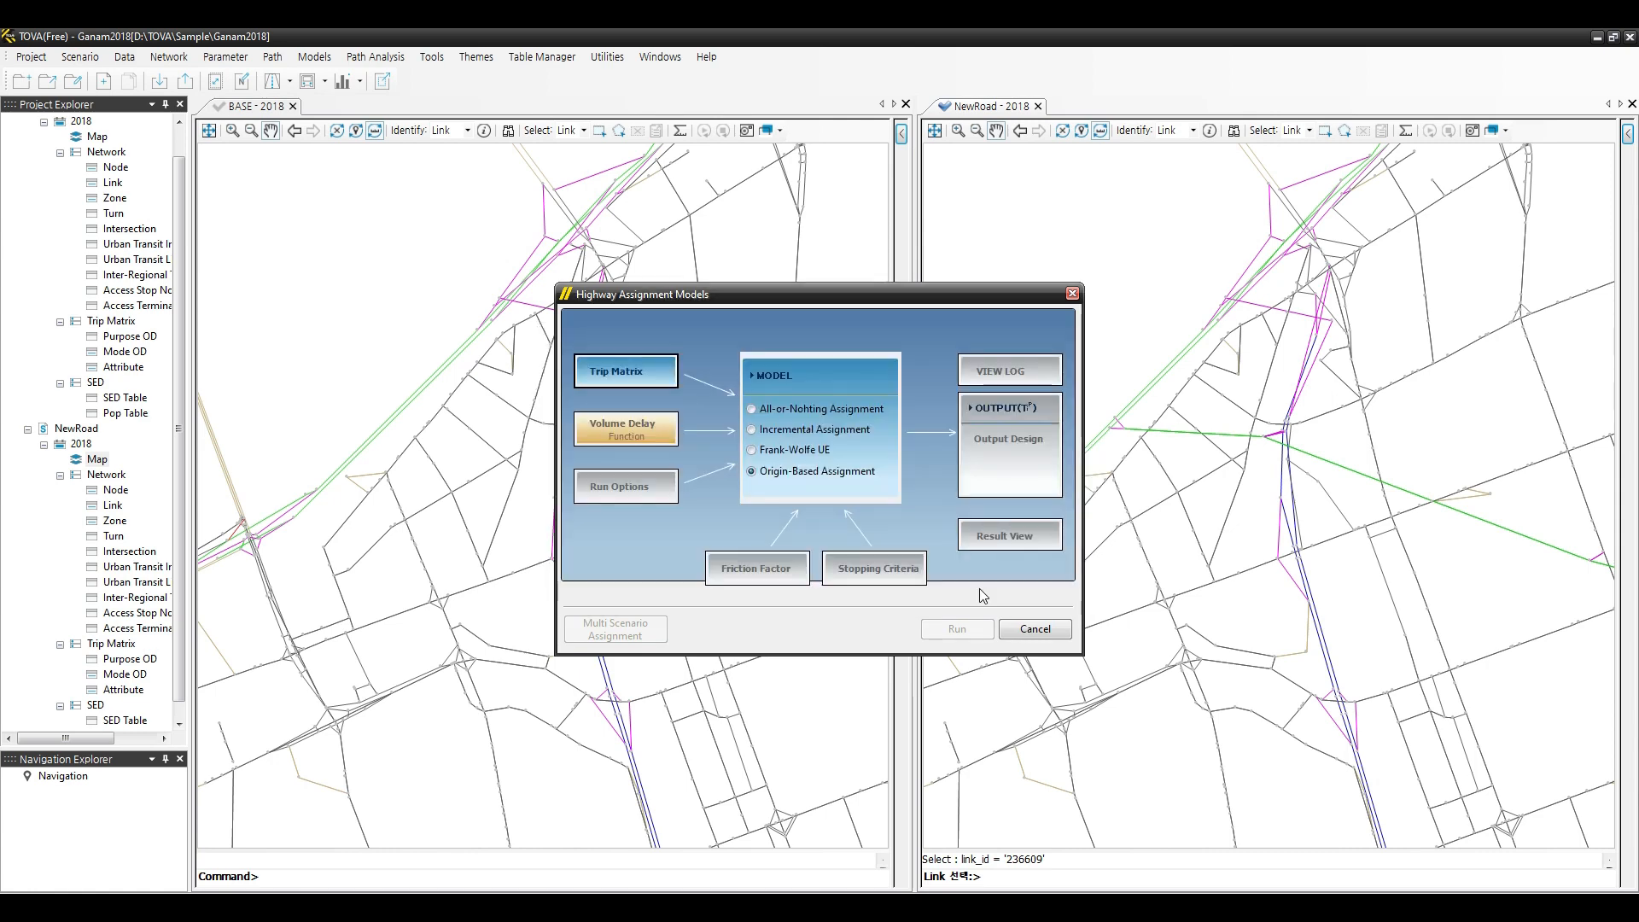
Base the assignment's volume delay function on each link's own Alpha, Beta, Constant_Cost and Variable_Cost fields.
{"action": "left_click", "coordinate": [627, 426]}
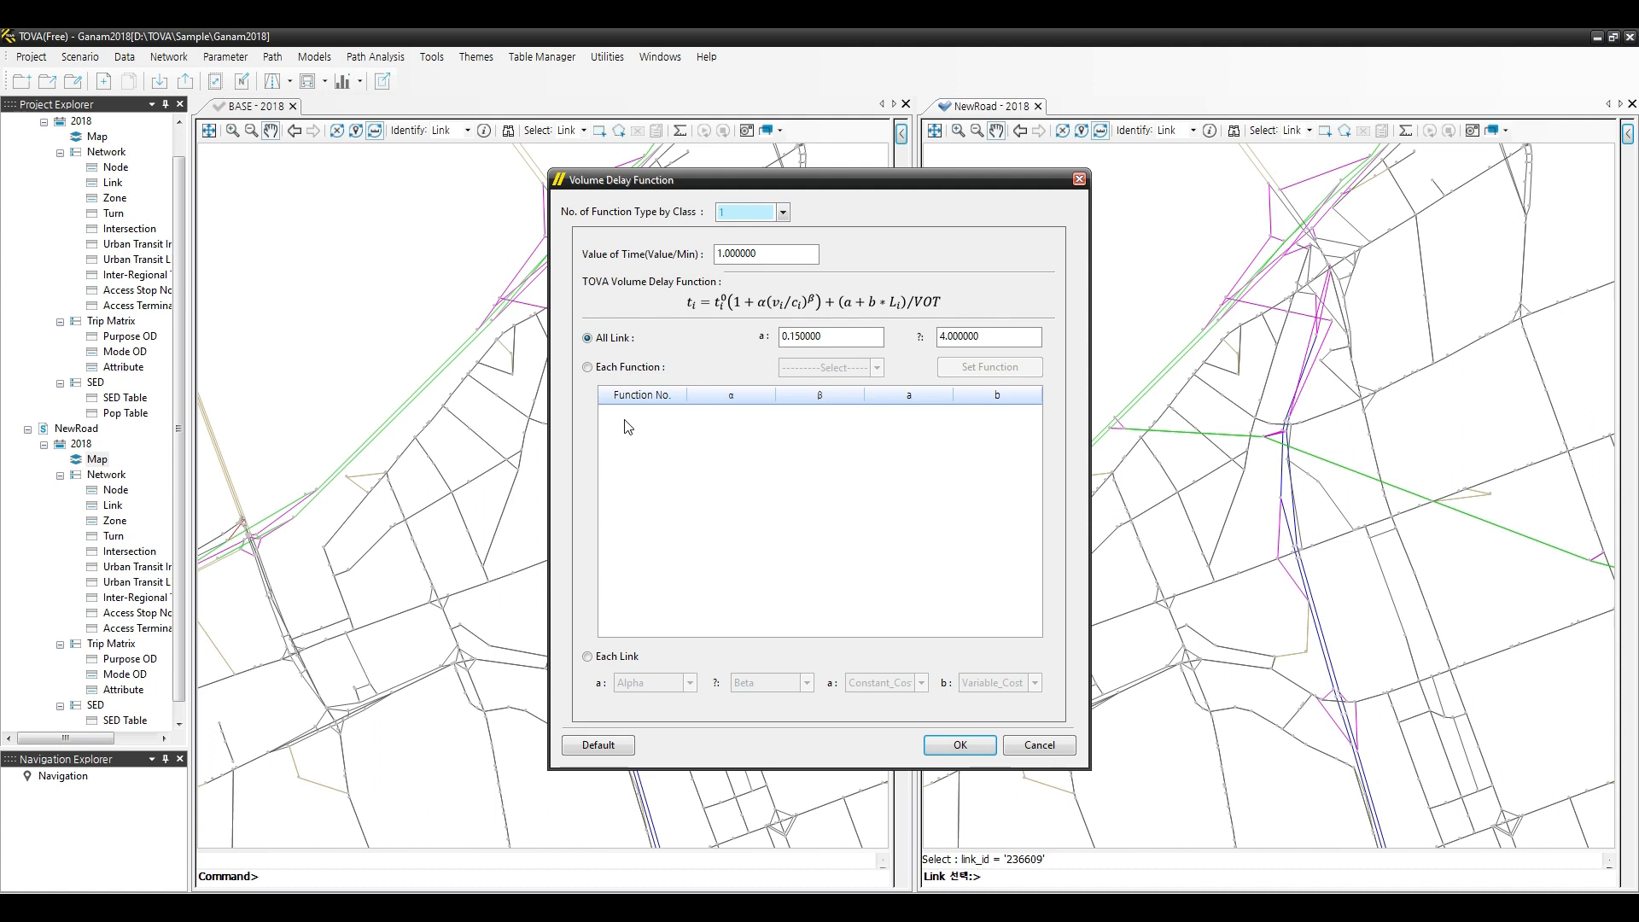
{"action": "left_click", "coordinate": [611, 659]}
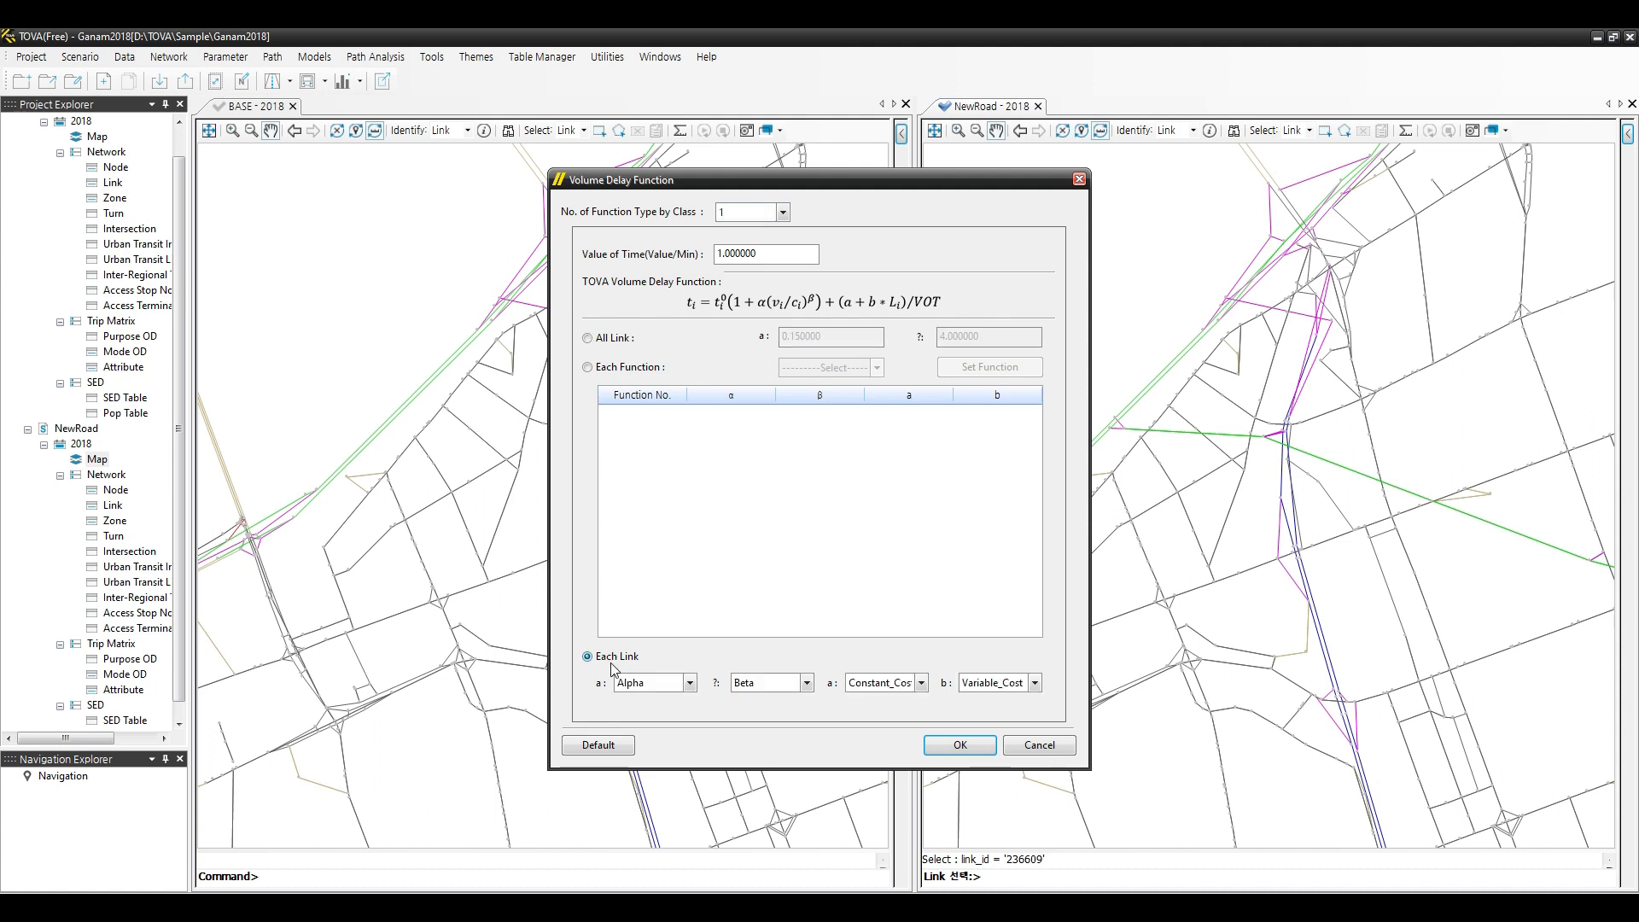
{"action": "left_click", "coordinate": [954, 748]}
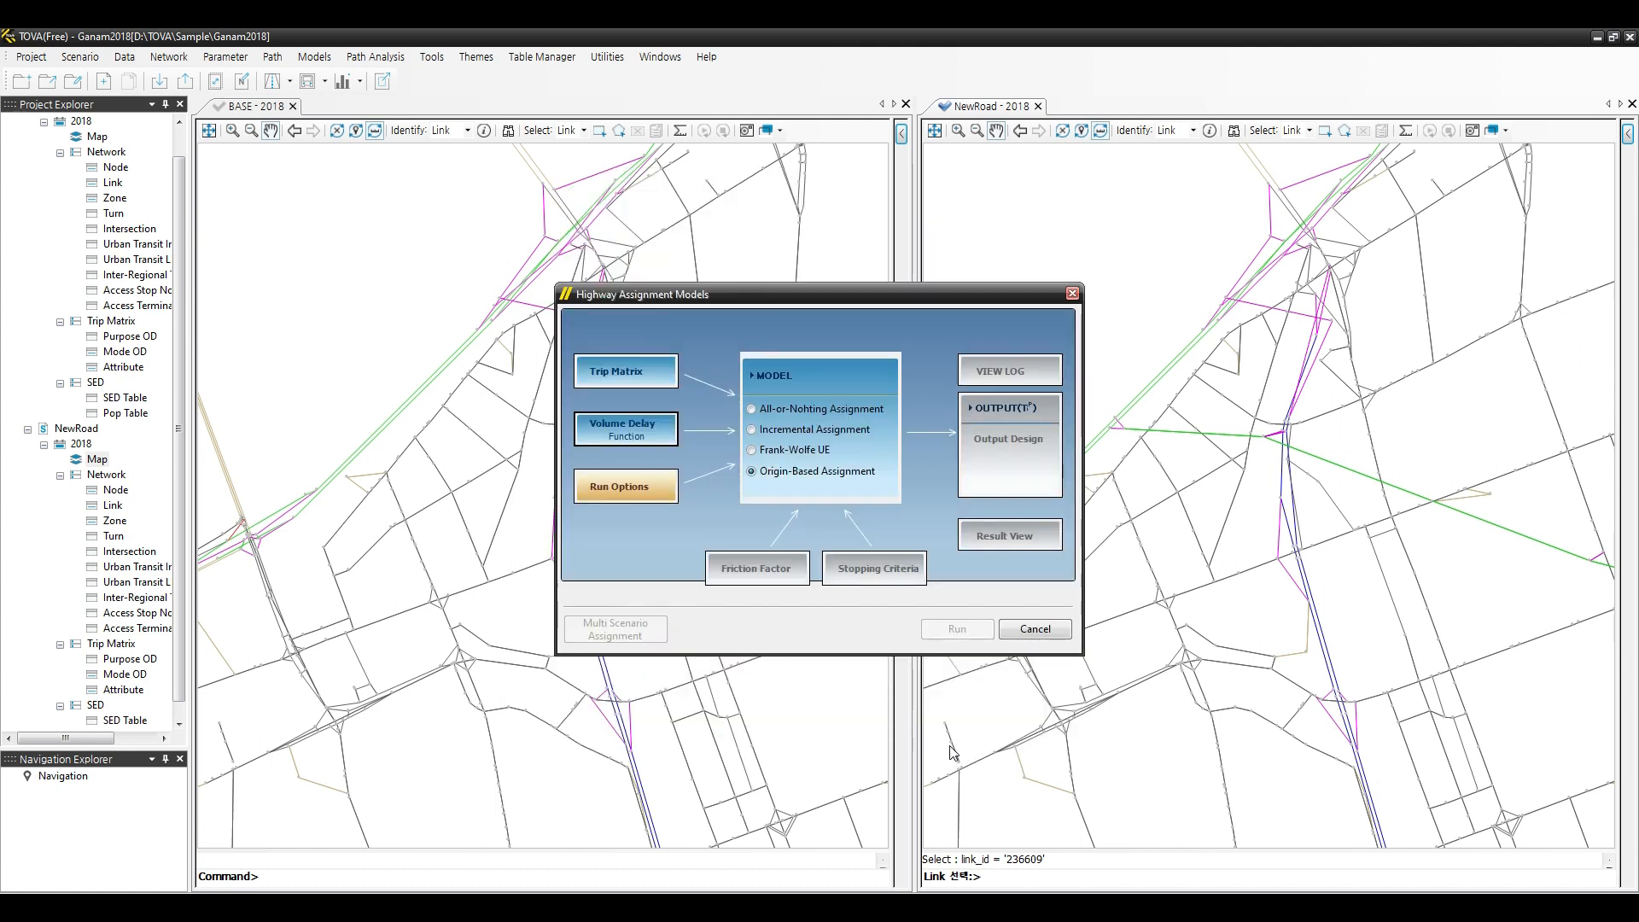
Include turn volume analysis and path analysis in the assignment's run options.
{"action": "left_click", "coordinate": [636, 485]}
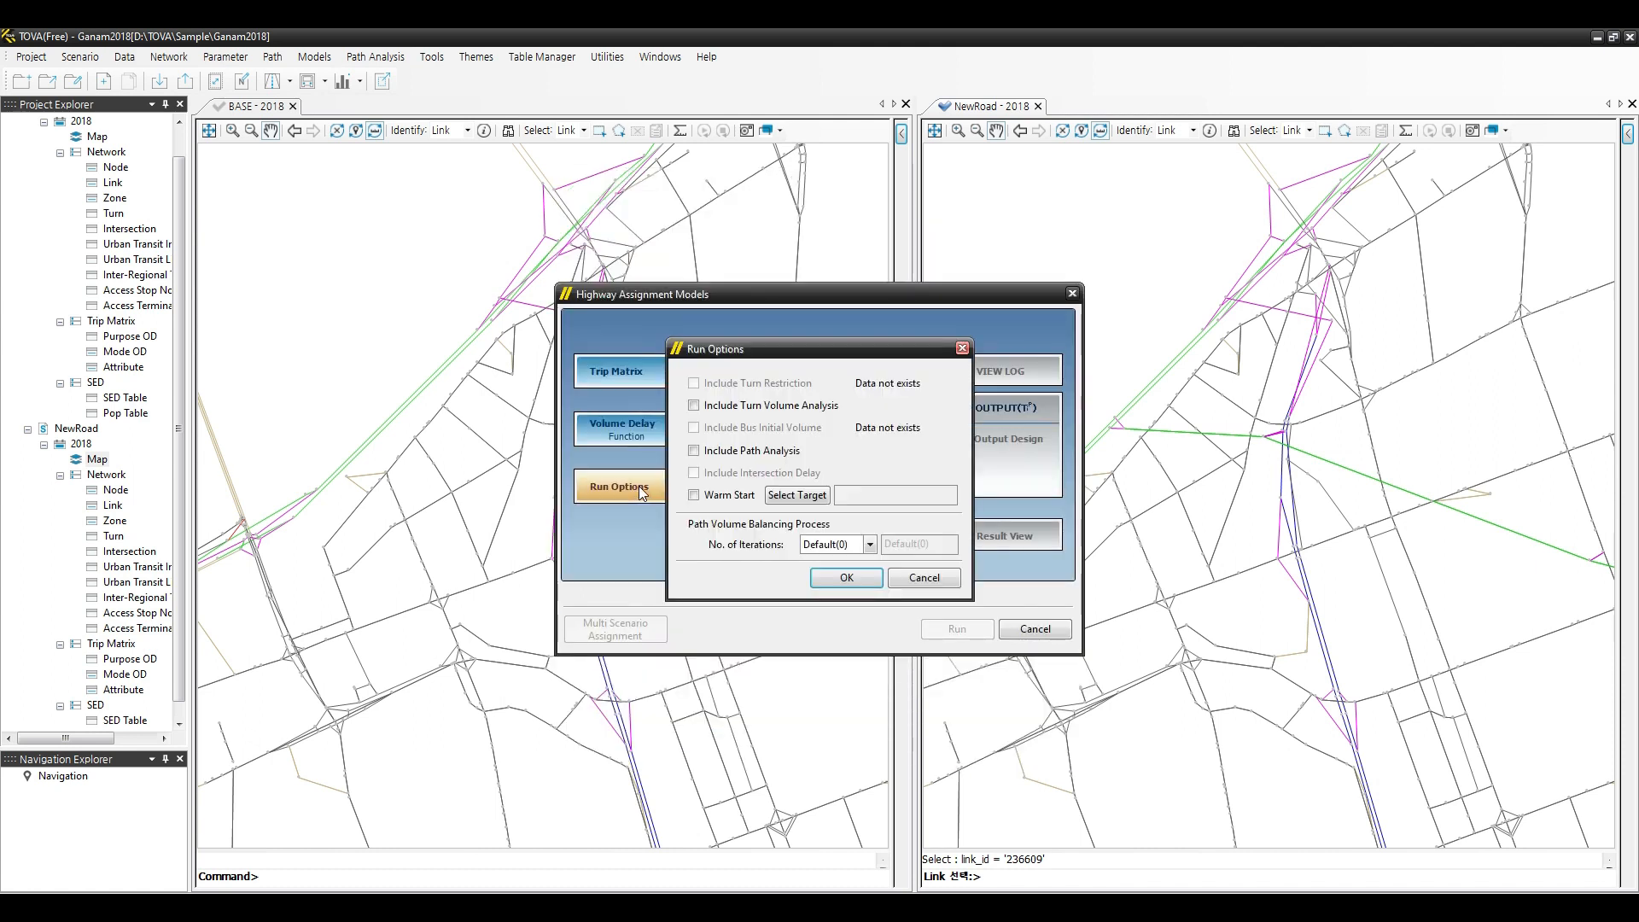
{"action": "left_click", "coordinate": [723, 407]}
{"action": "left_click", "coordinate": [705, 455]}
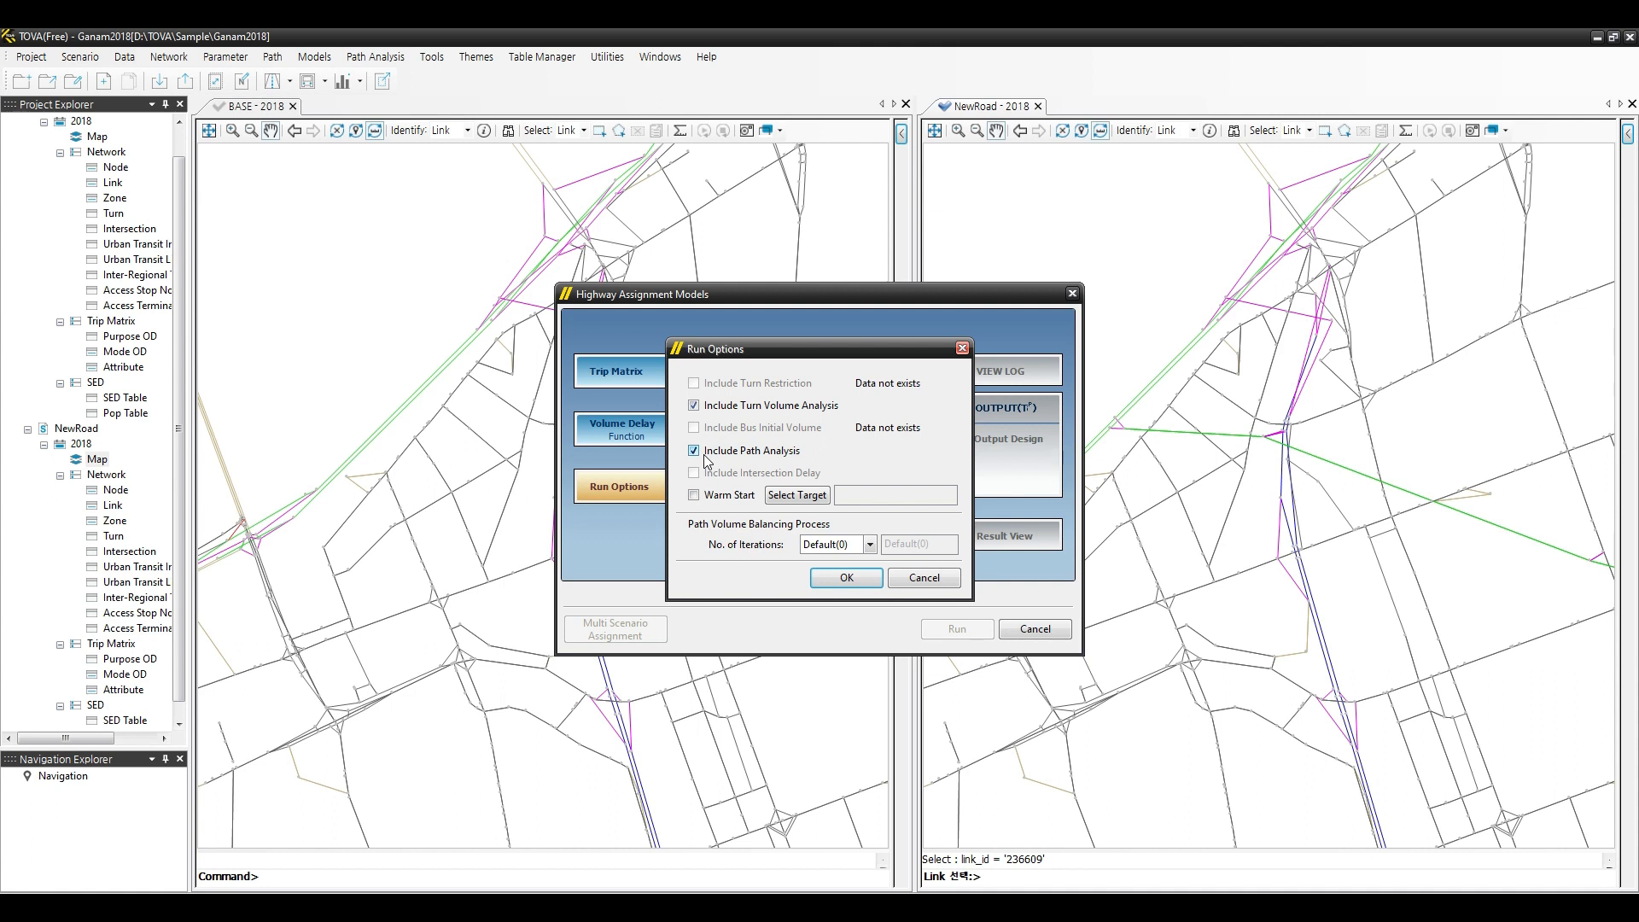
{"action": "left_click", "coordinate": [843, 580]}
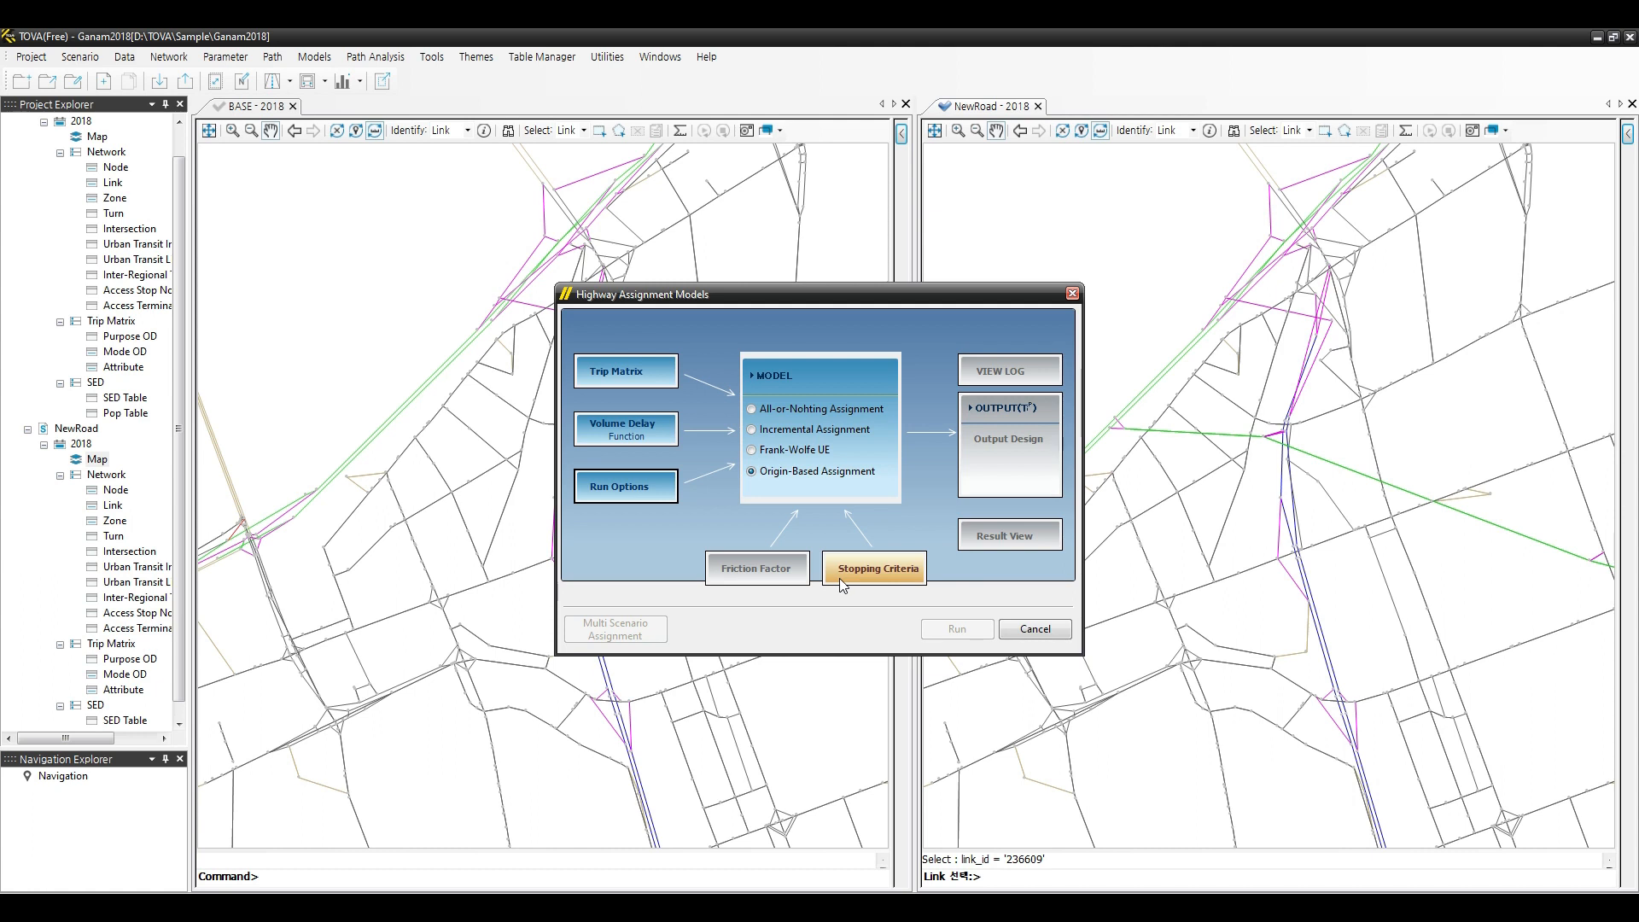
Set the relative gap exponent in the assignment's stopping criteria to 10, keeping 100 iterations.
{"action": "left_click", "coordinate": [842, 585]}
{"action": "left_click", "coordinate": [911, 437]}
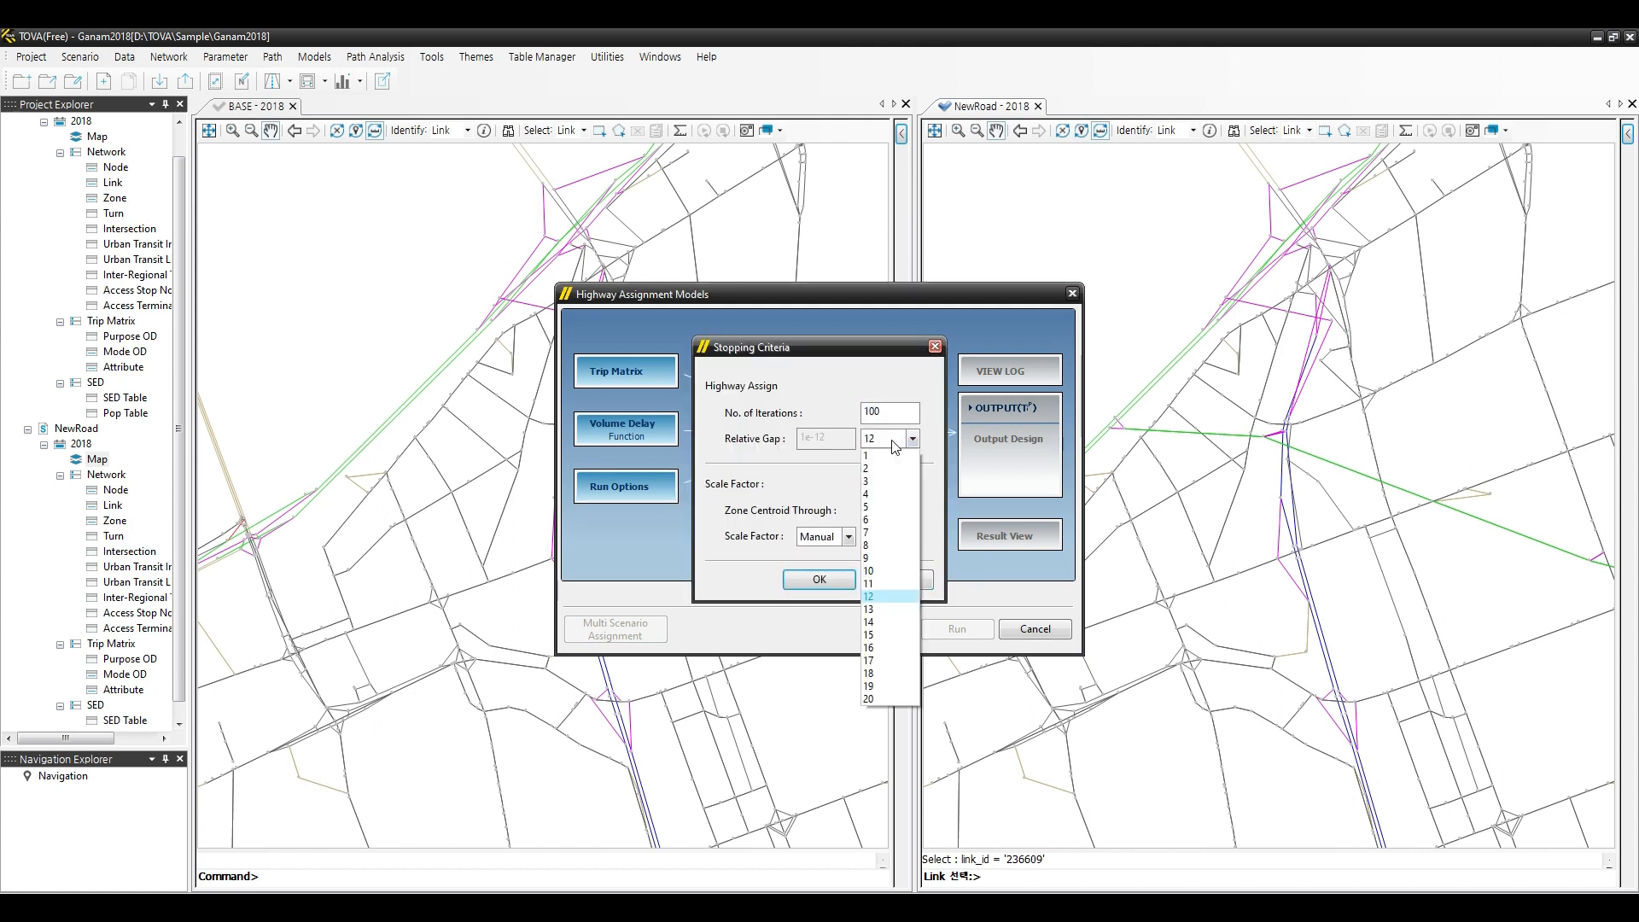
{"action": "left_click", "coordinate": [890, 572]}
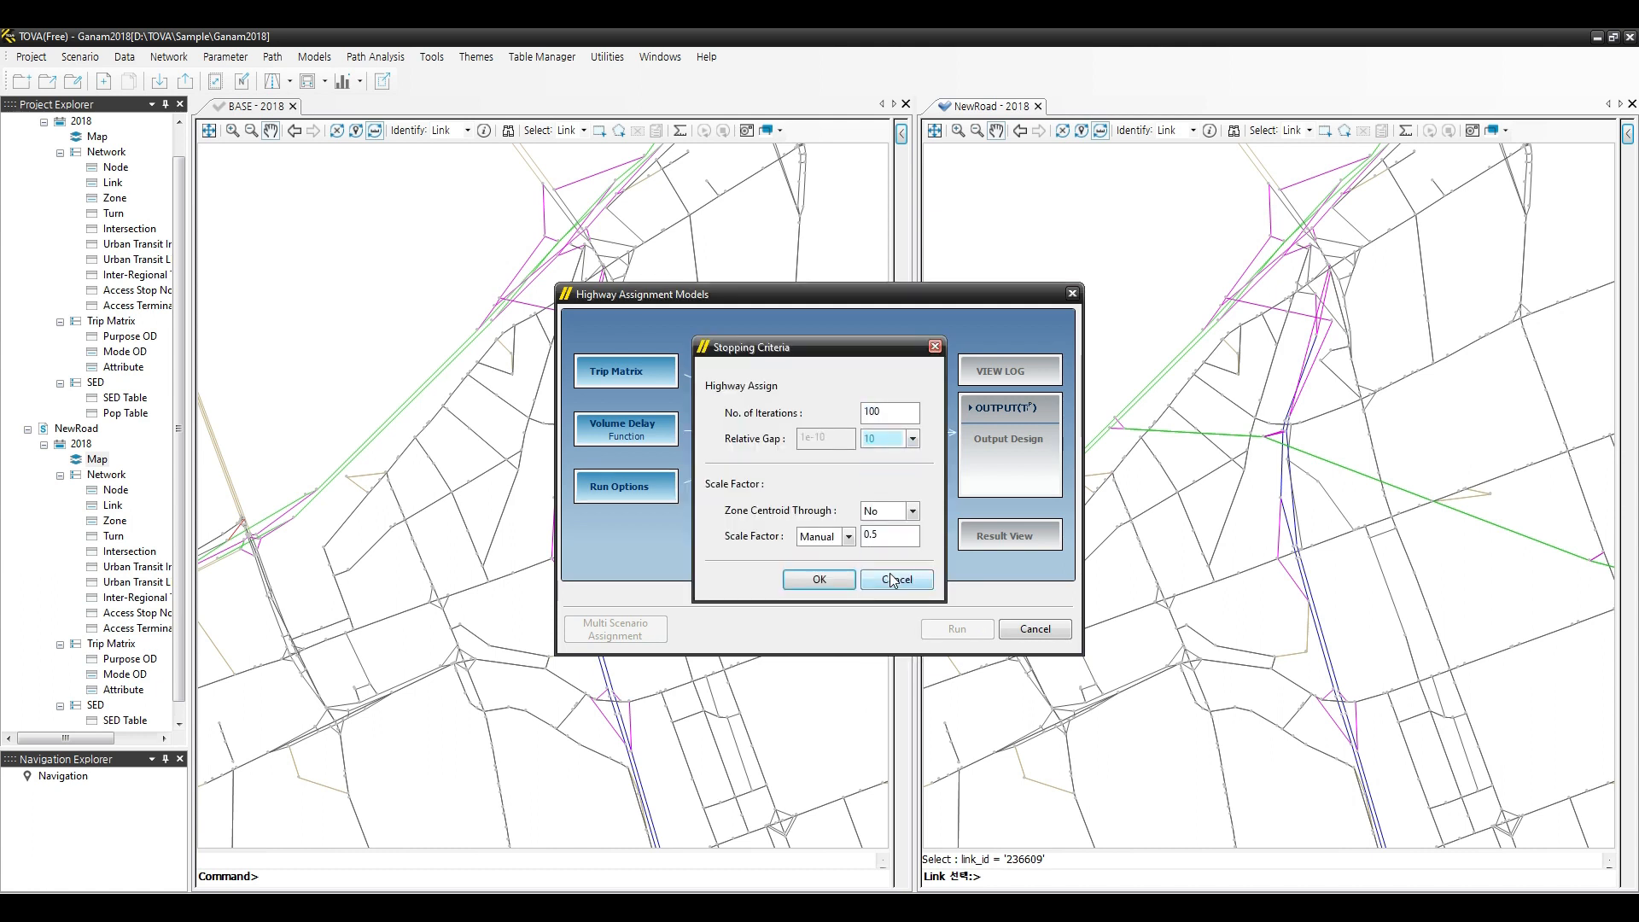
{"action": "left_click", "coordinate": [812, 585]}
{"action": "left_click", "coordinate": [815, 582]}
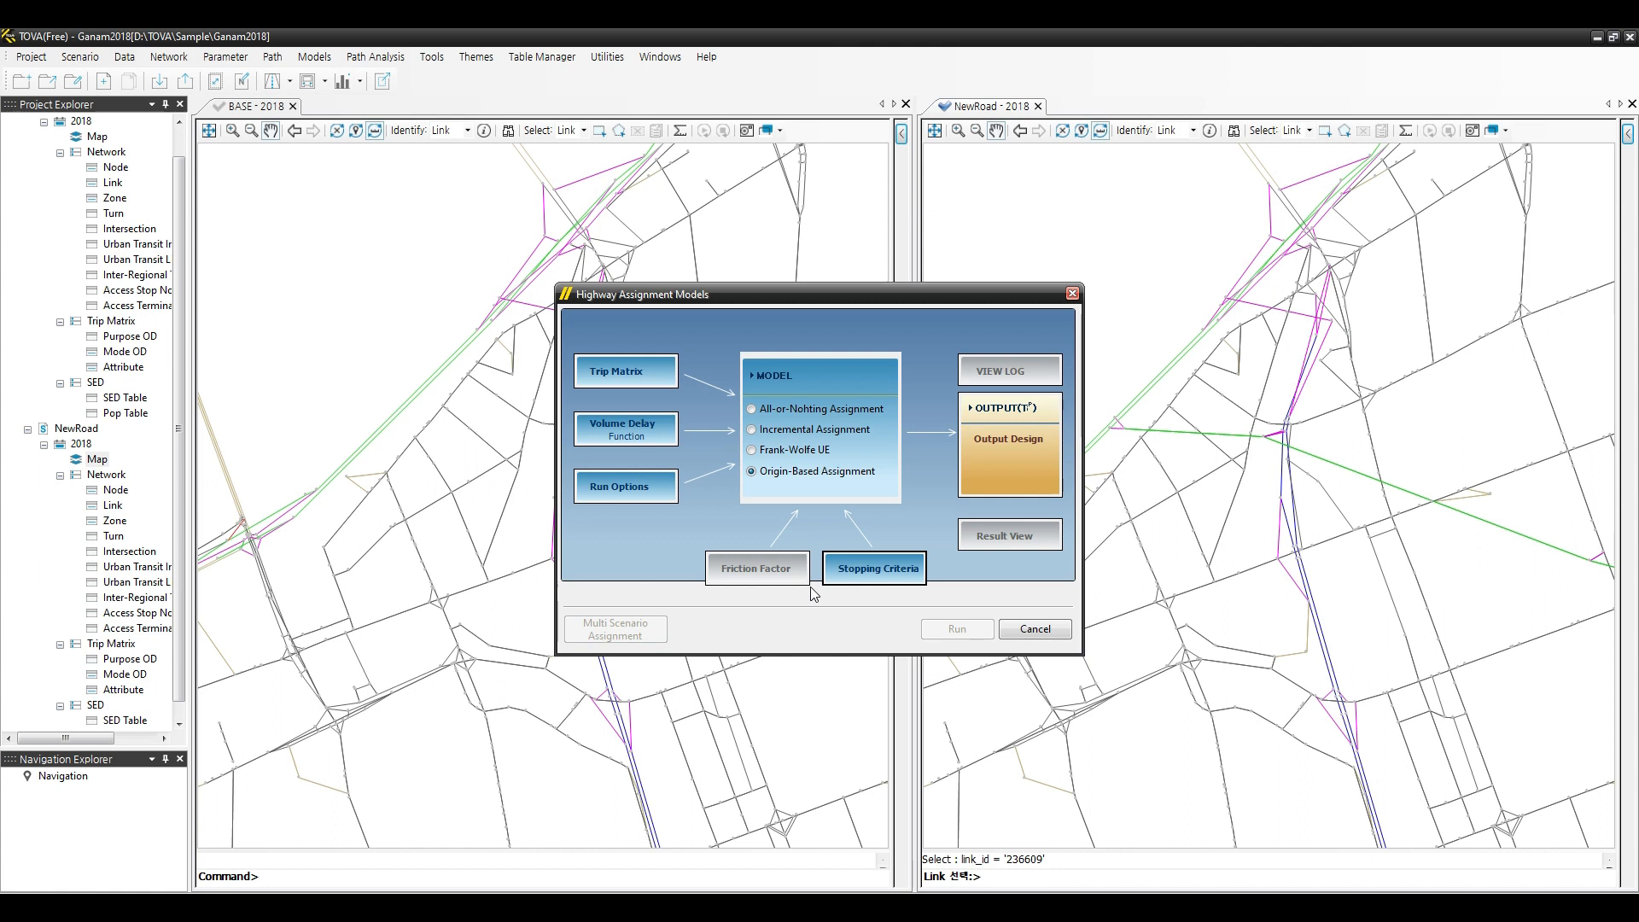
Accept the output design in overwrite mode with the title UserEquilibrium_OB(2), run the Origin-Based Assignment, and close its log and the model settings.
{"action": "left_click", "coordinate": [1014, 454]}
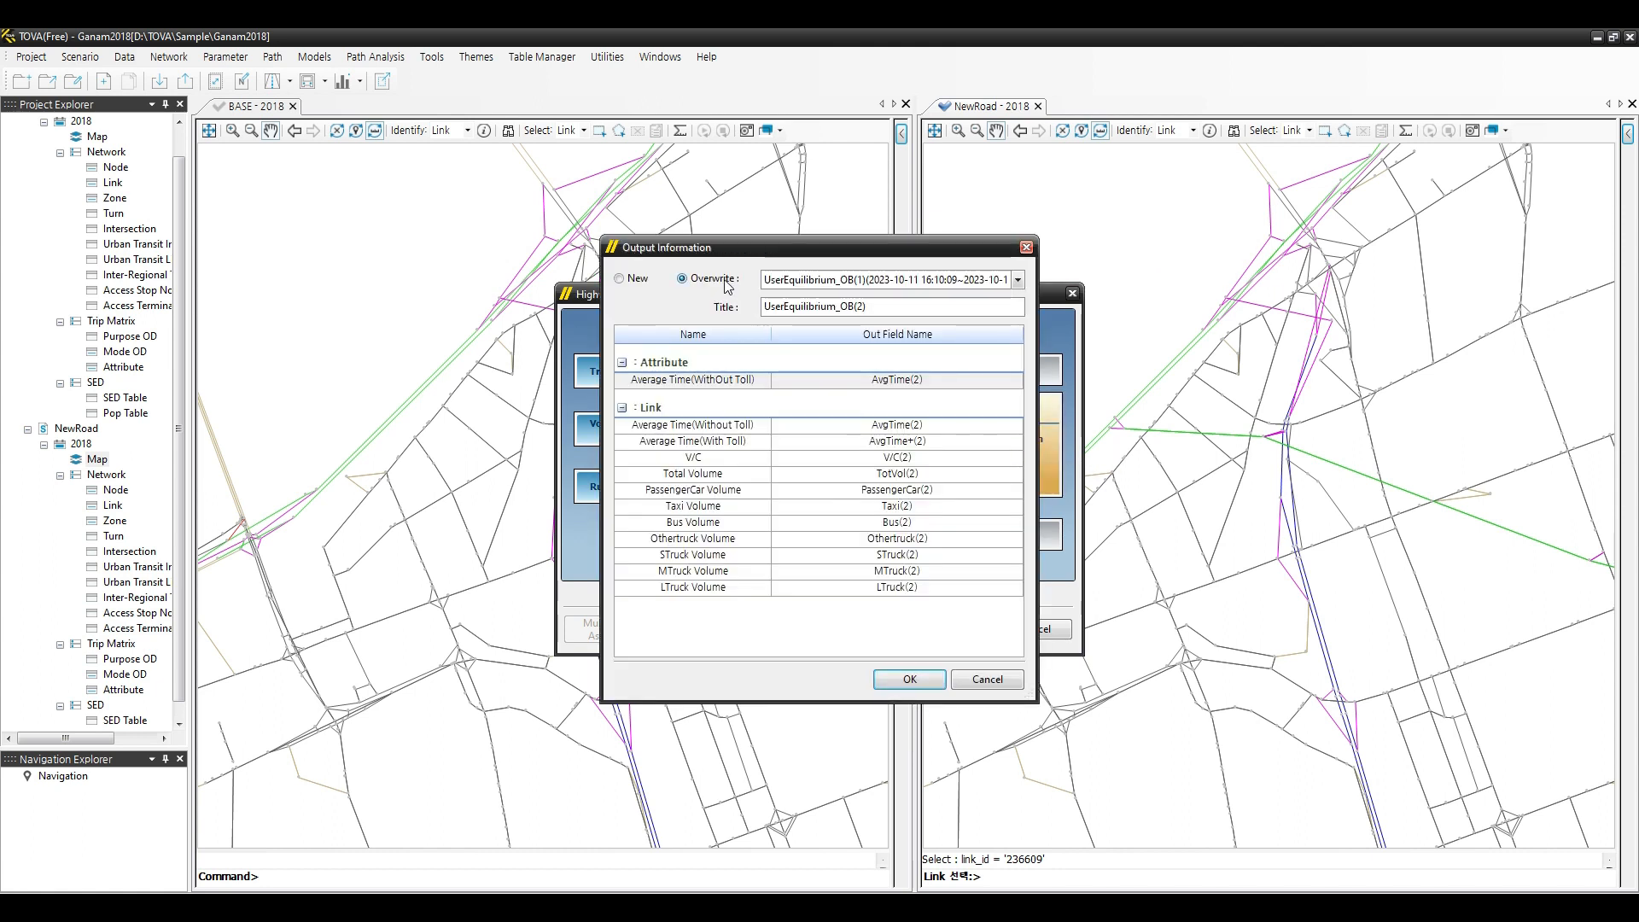
{"action": "left_click", "coordinate": [910, 679]}
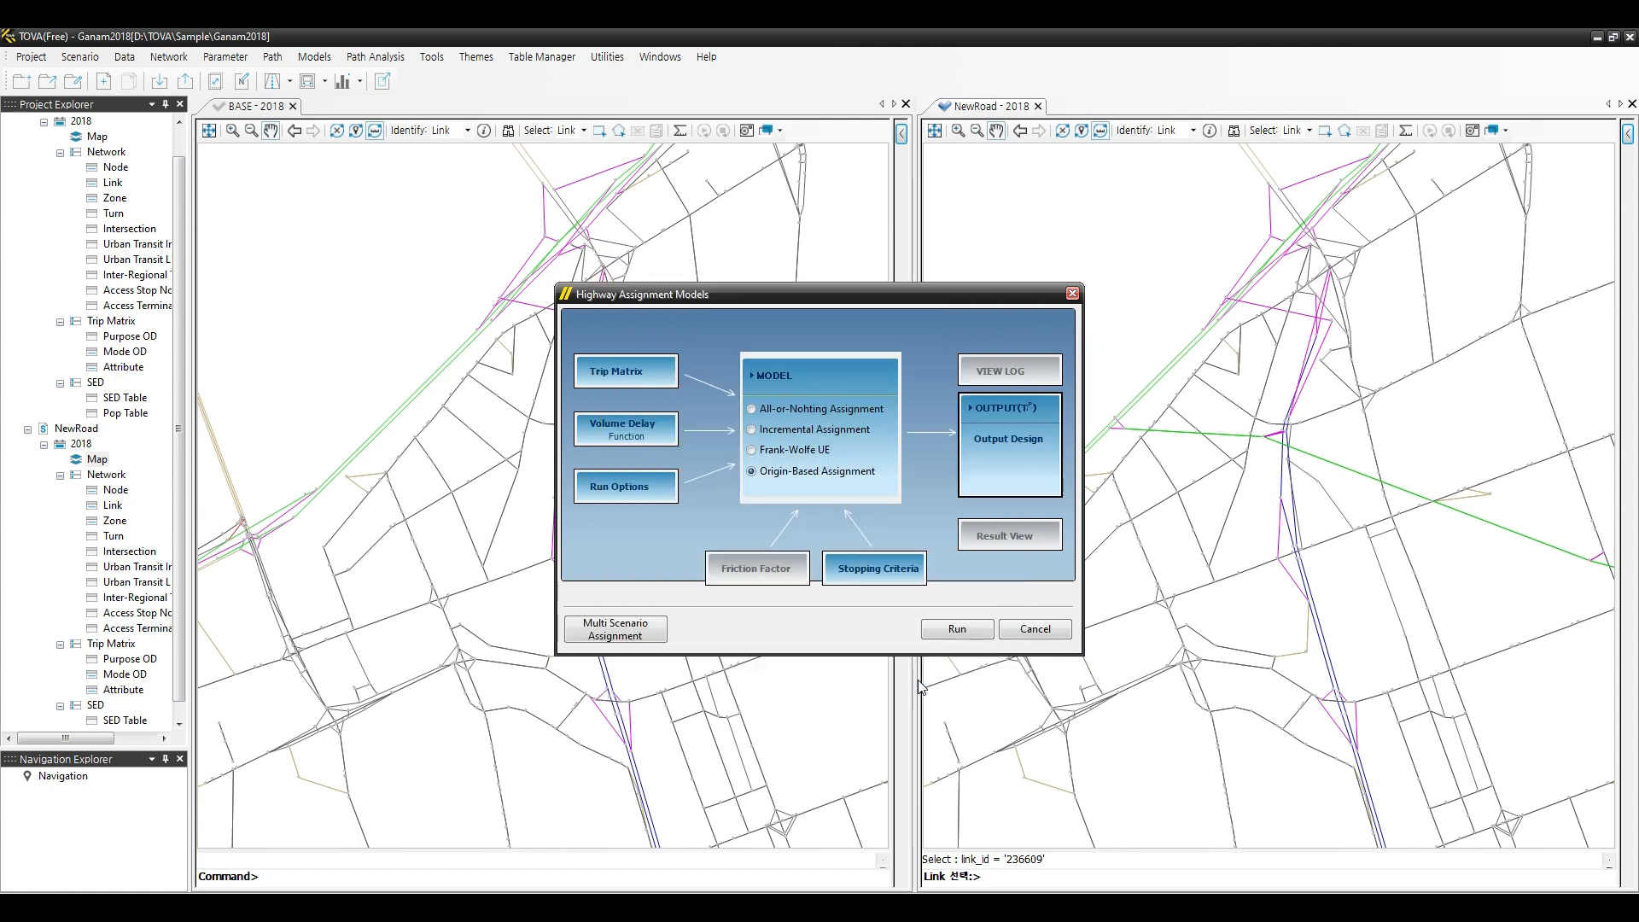
{"action": "left_click", "coordinate": [942, 629]}
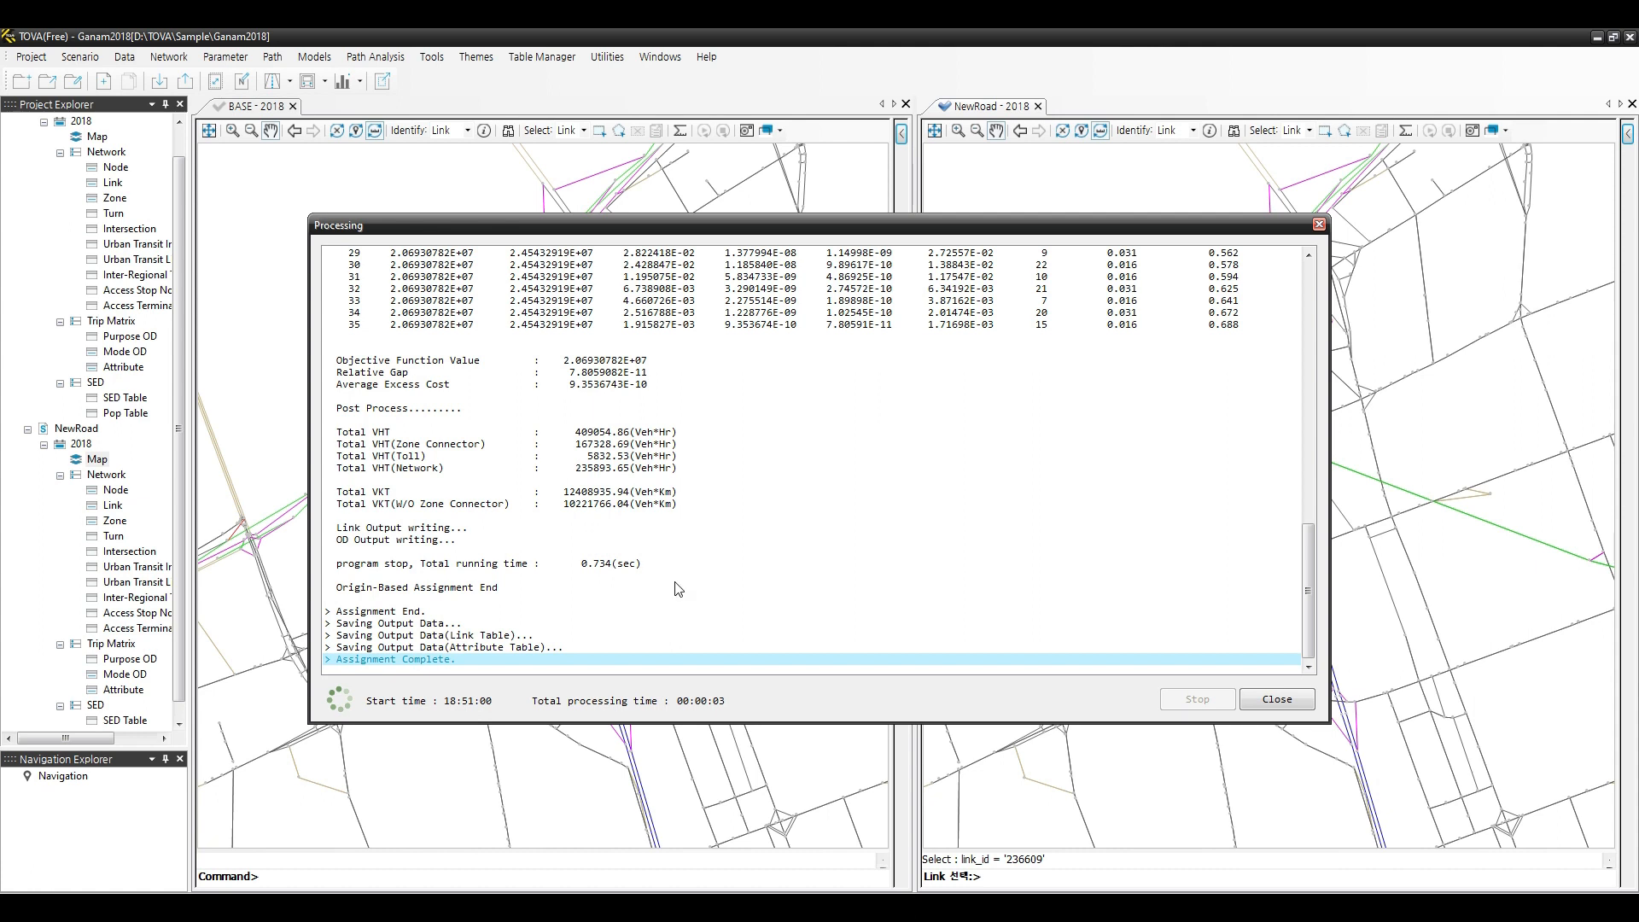
{"action": "left_click", "coordinate": [1277, 699]}
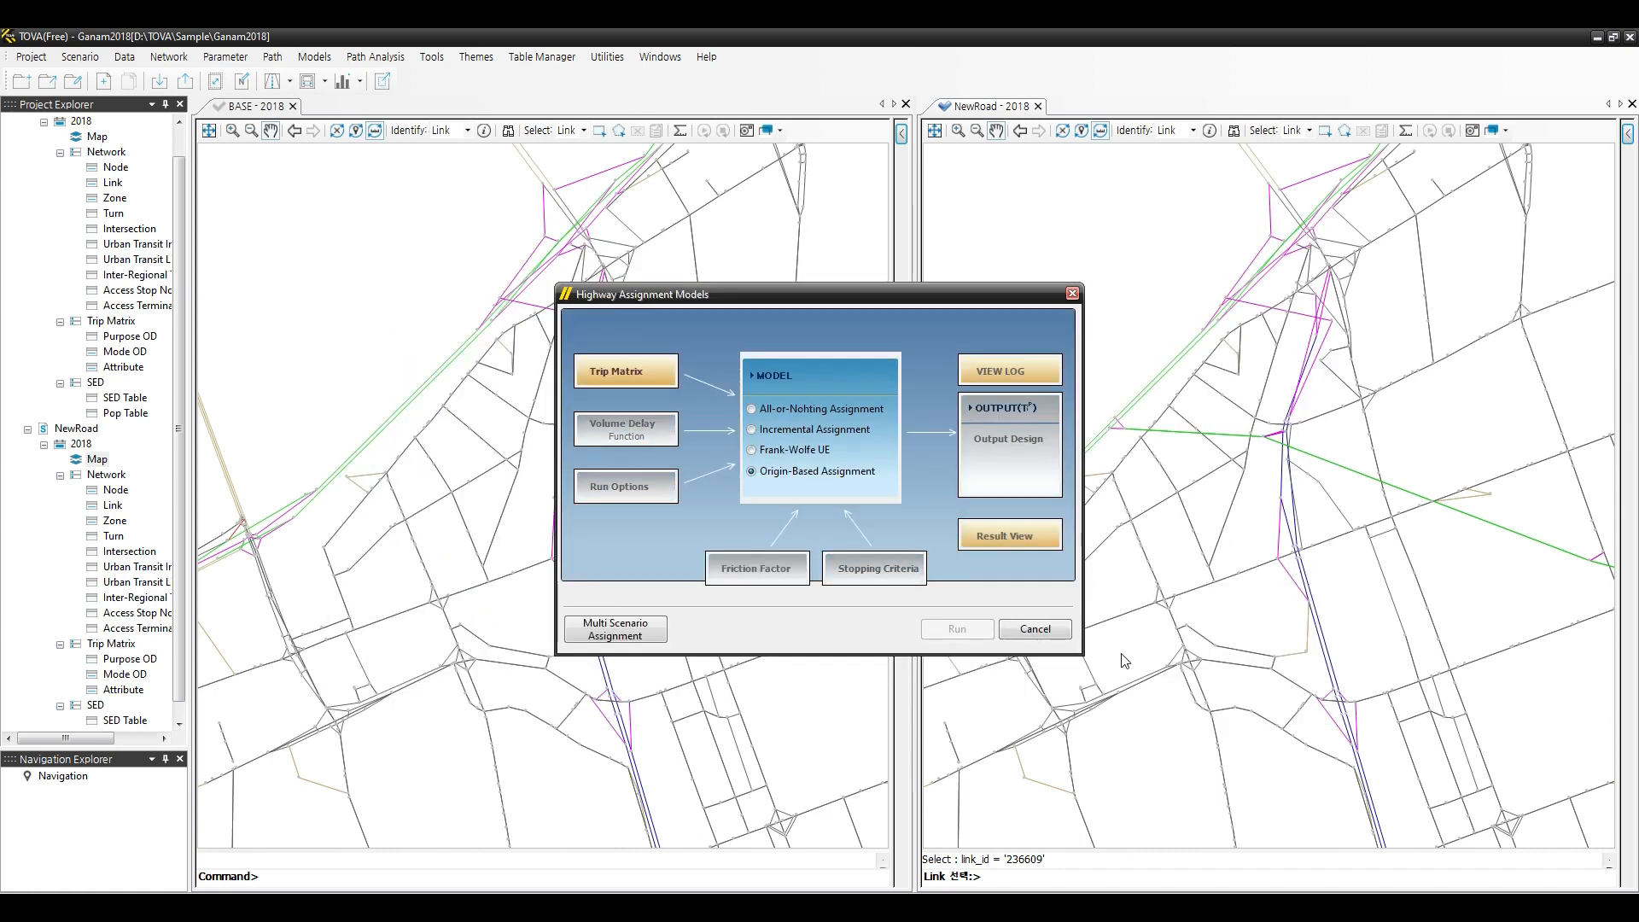
{"action": "left_click", "coordinate": [1051, 633]}
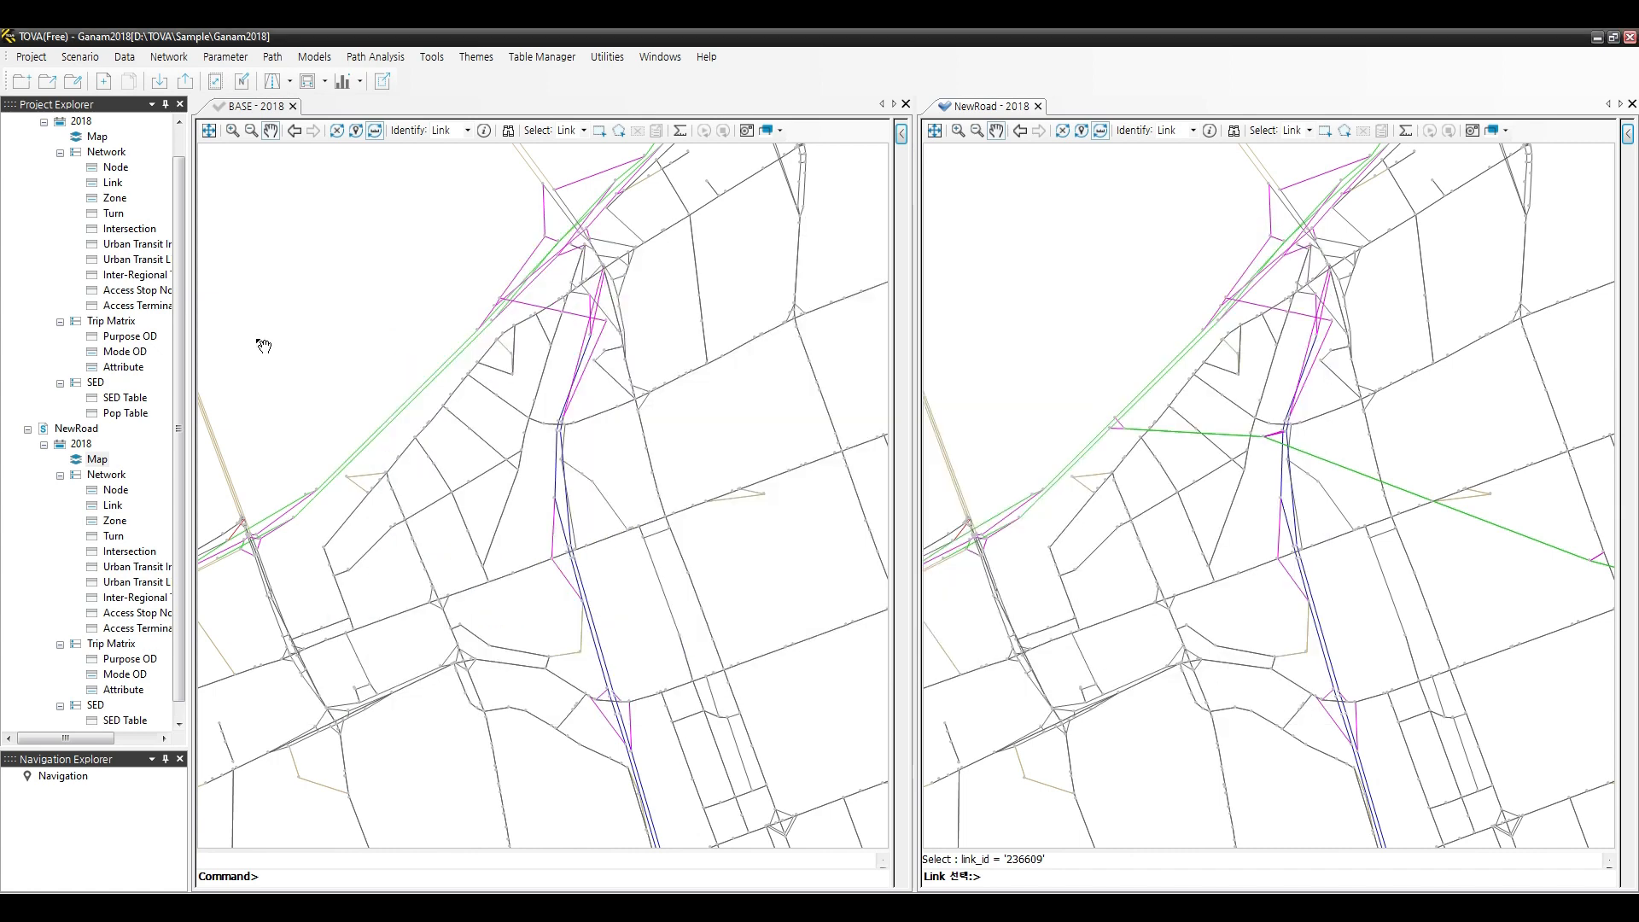
Open the Link tables of the BASE 2018 and NewRoad 2018 scenarios beneath their maps.
{"action": "left_click", "coordinate": [114, 185]}
{"action": "double_click", "coordinate": [114, 184]}
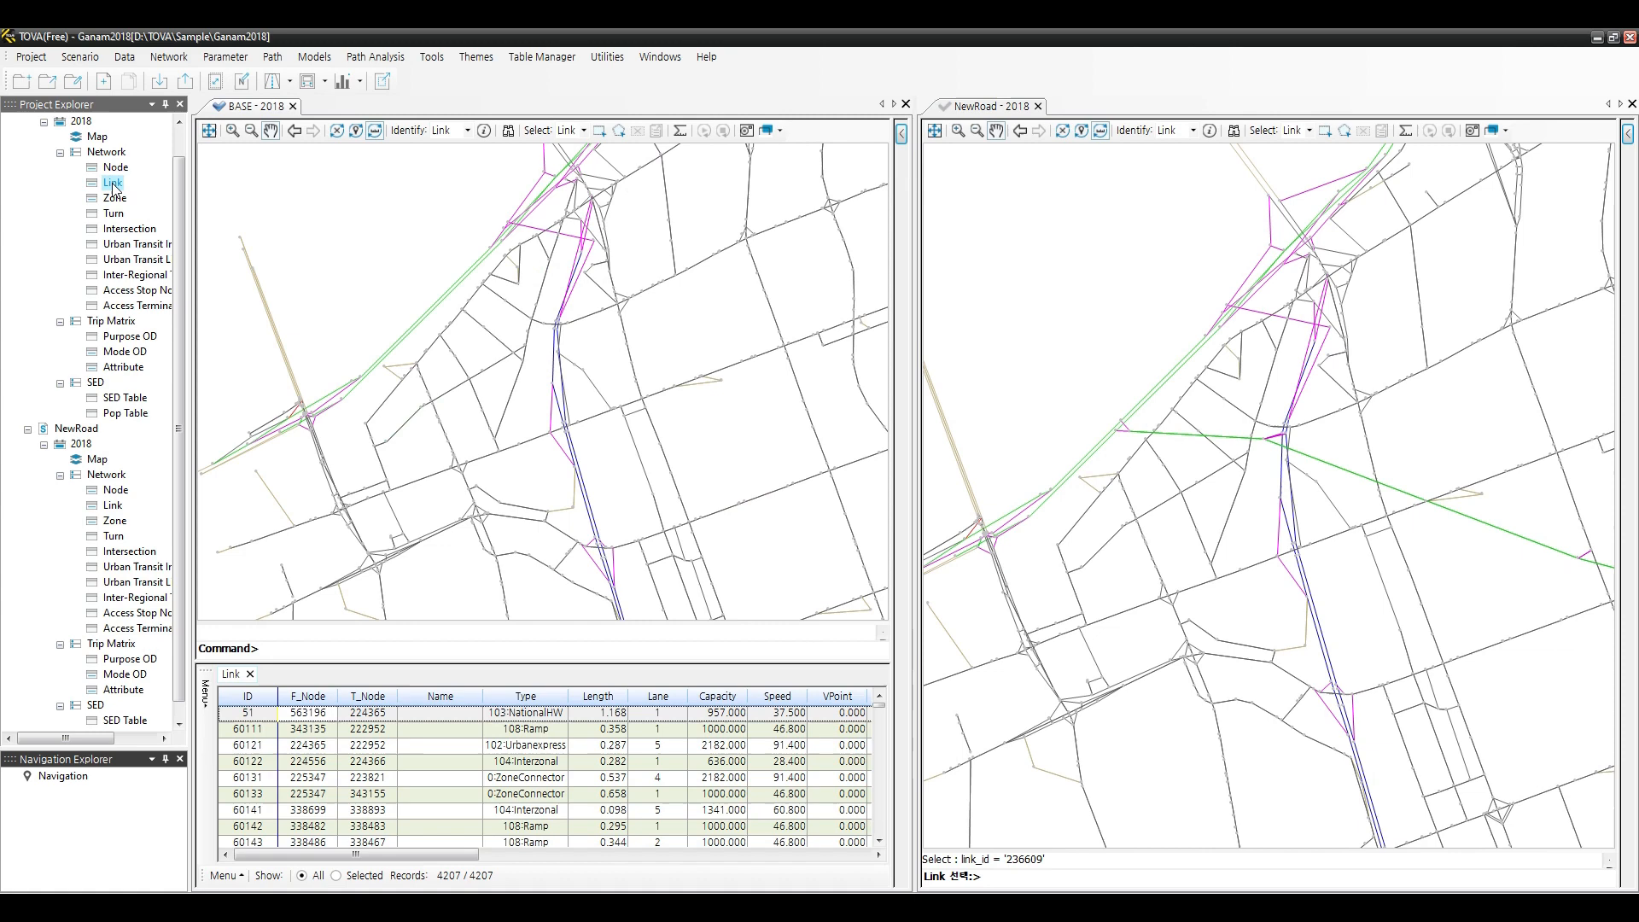
{"action": "double_click", "coordinate": [113, 505]}
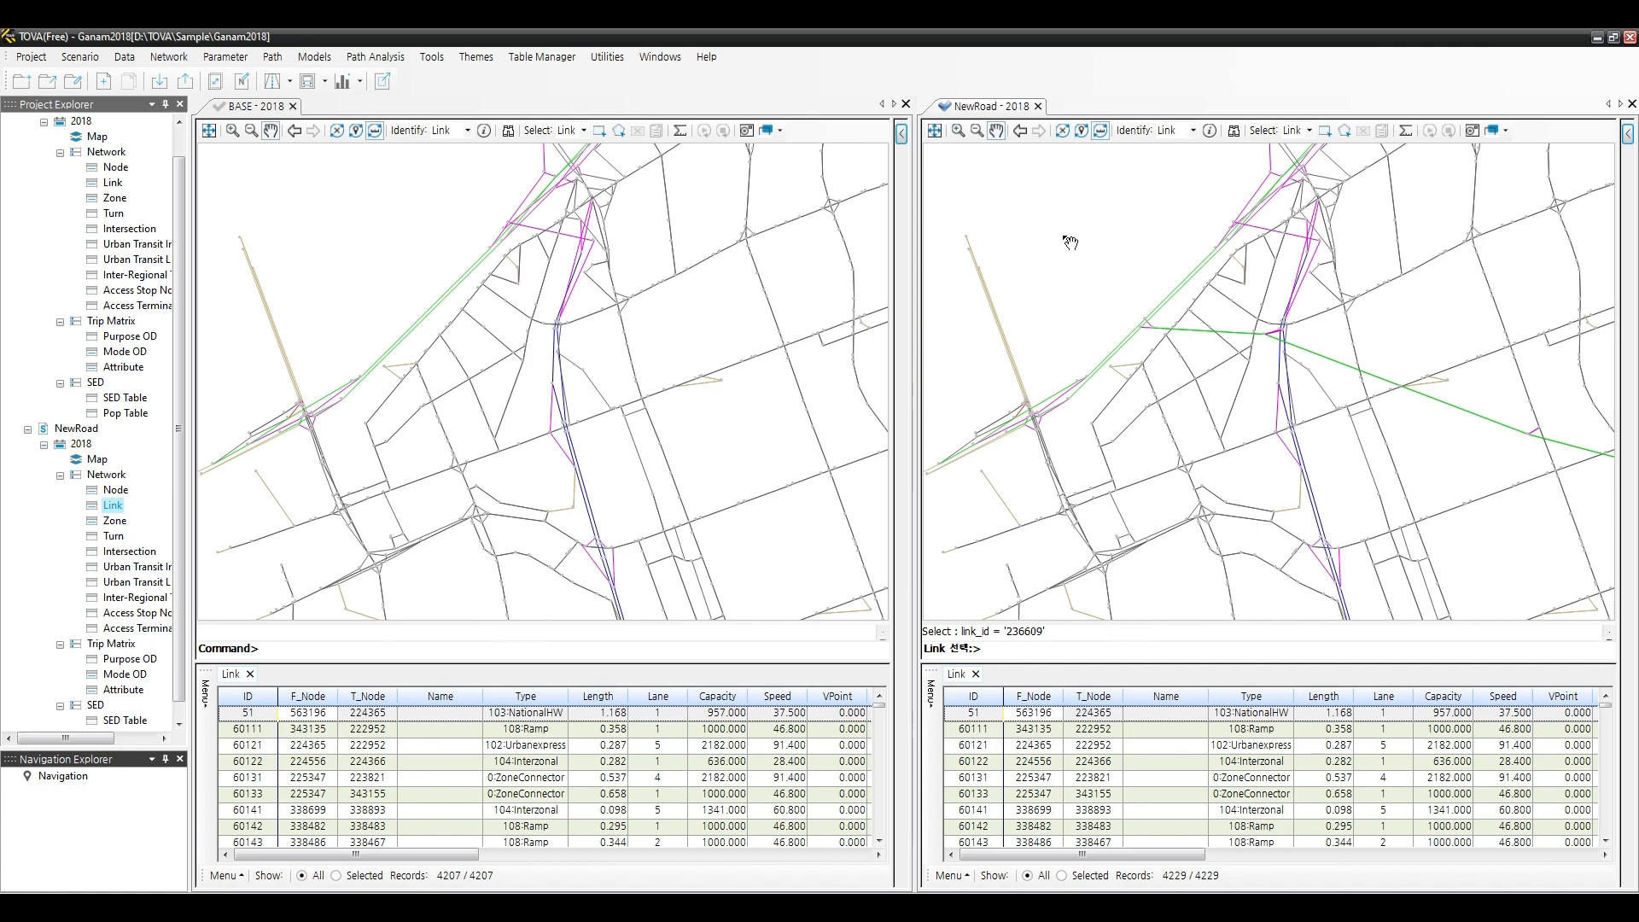
Load the link columns TotVol(1) from BASE 2018 and TotVol(2) from NewRoad 2018 into the Vector Operator.
{"action": "left_click", "coordinate": [545, 60]}
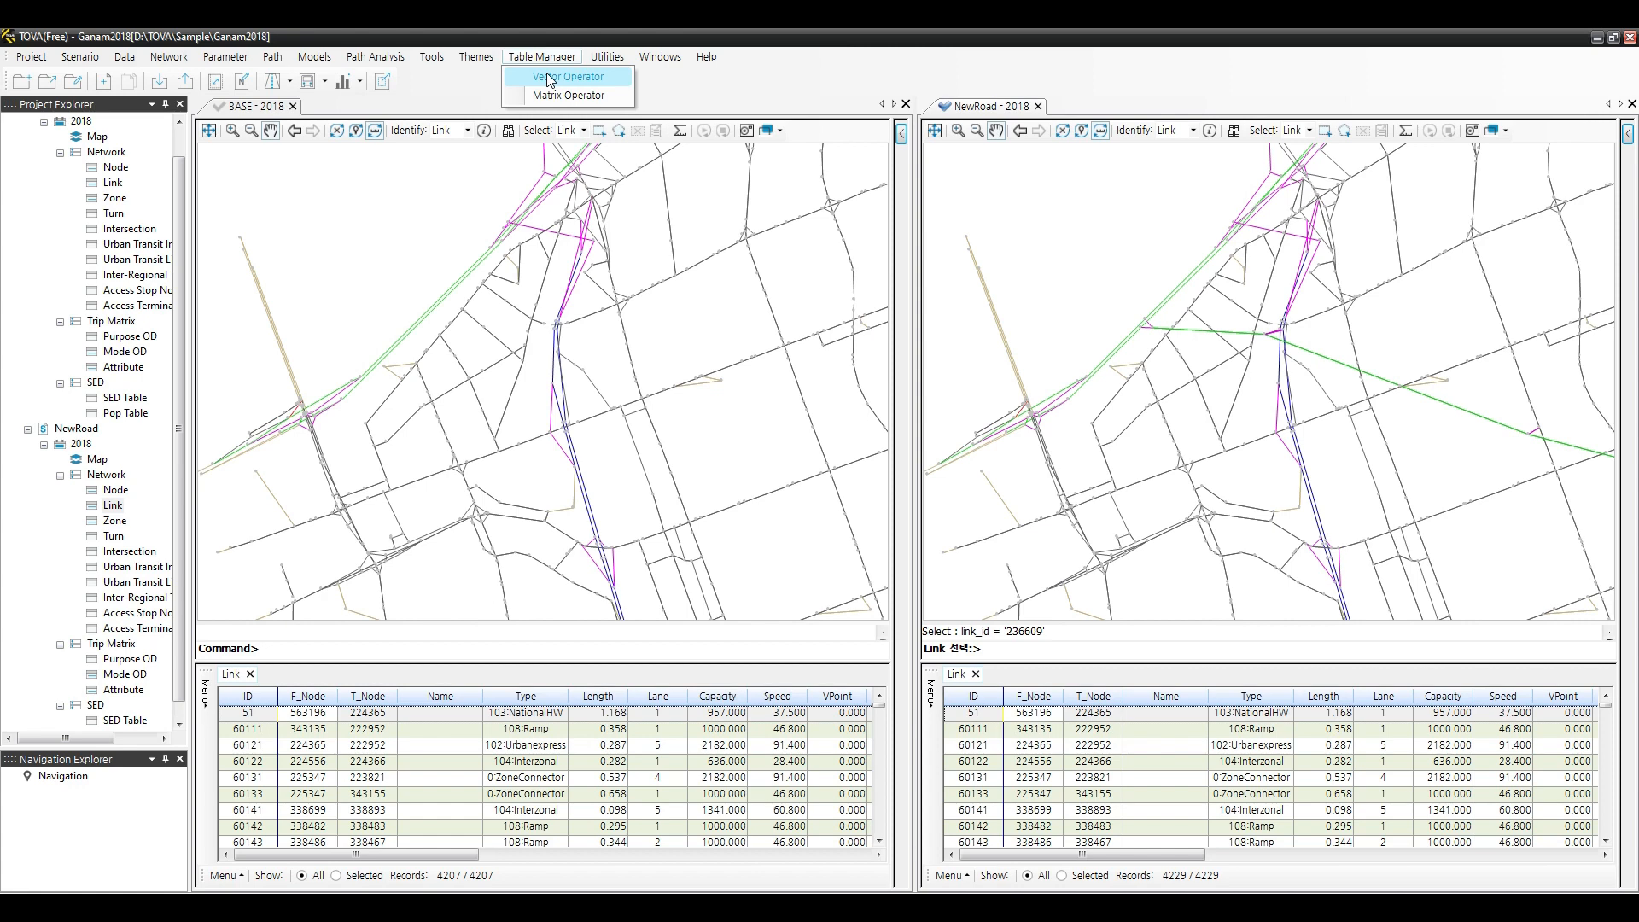
{"action": "left_click", "coordinate": [549, 78]}
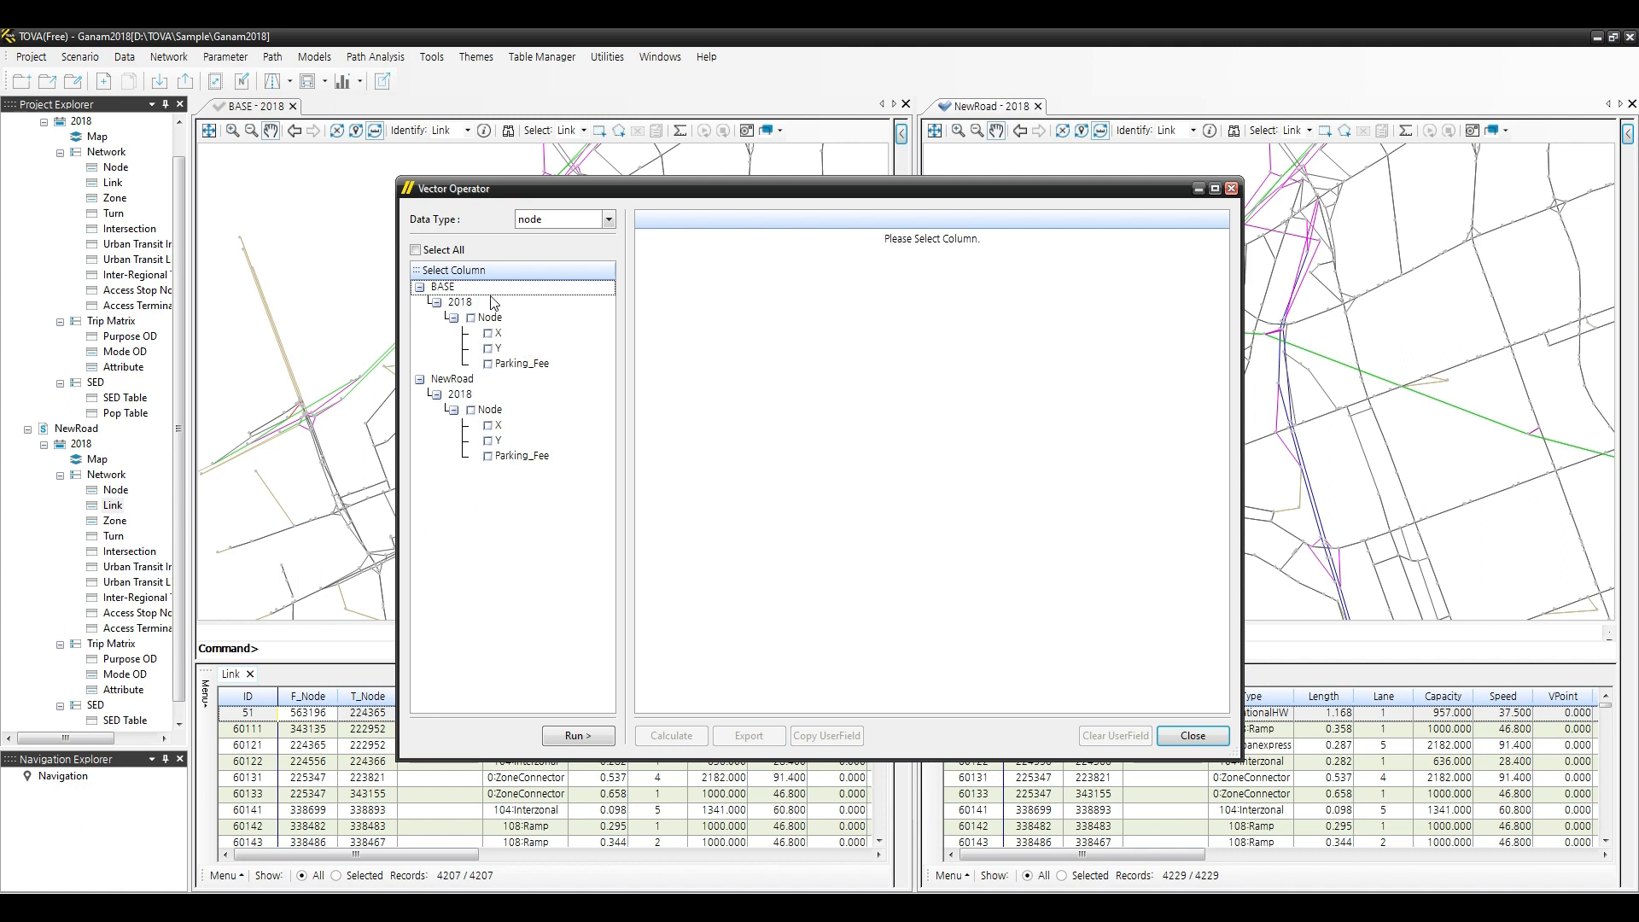
{"action": "left_click", "coordinate": [608, 218]}
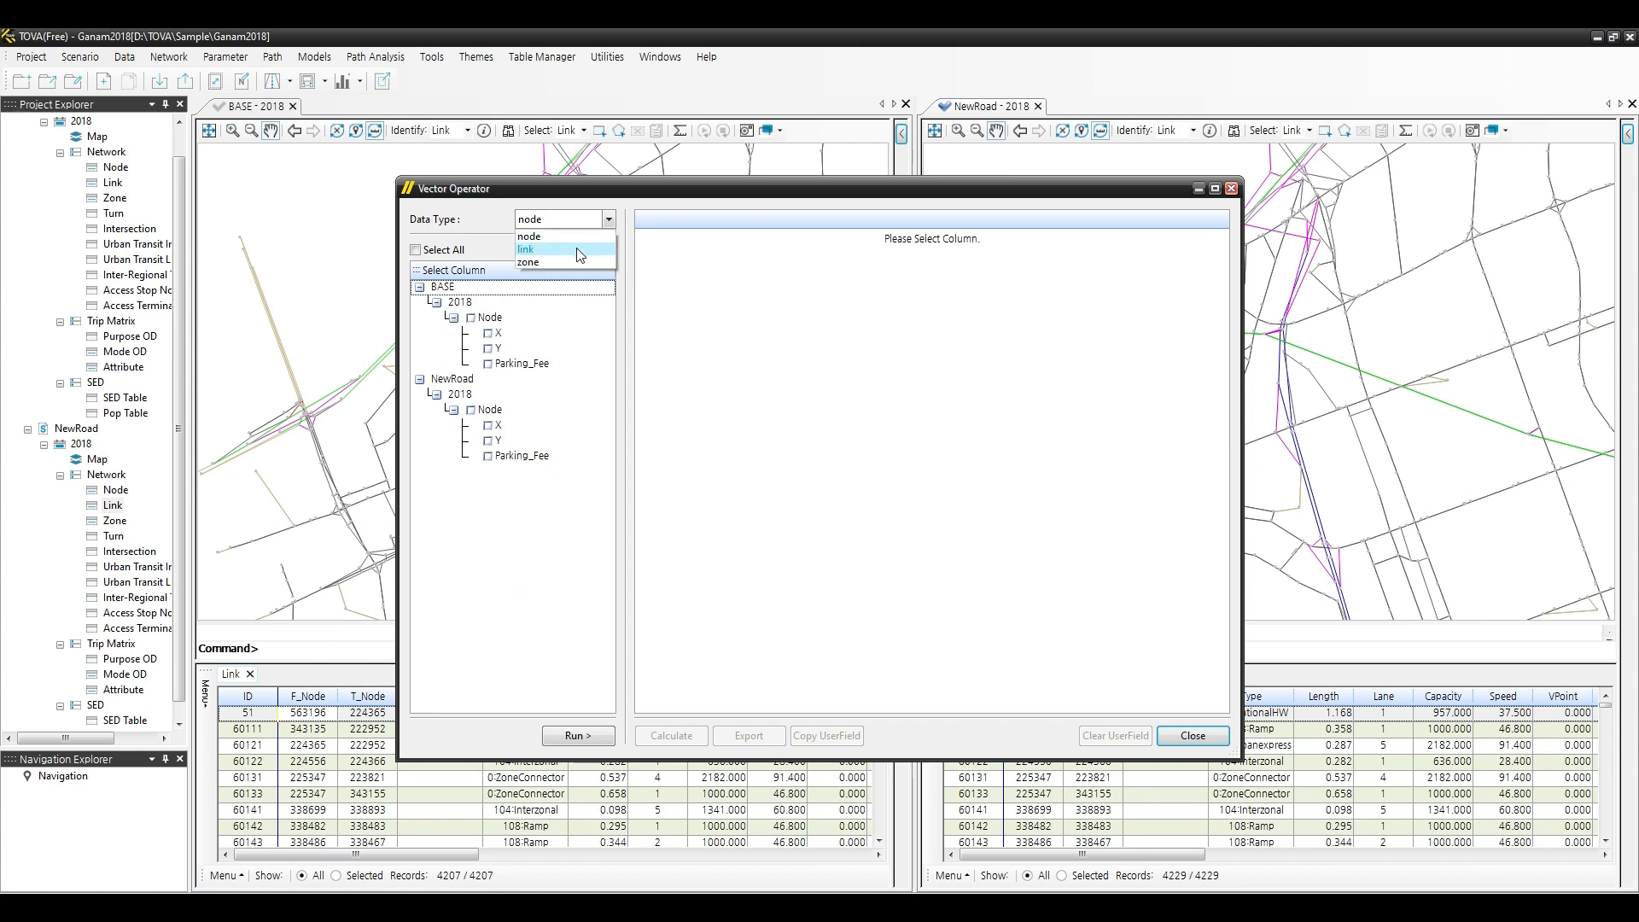
{"action": "left_click", "coordinate": [578, 251]}
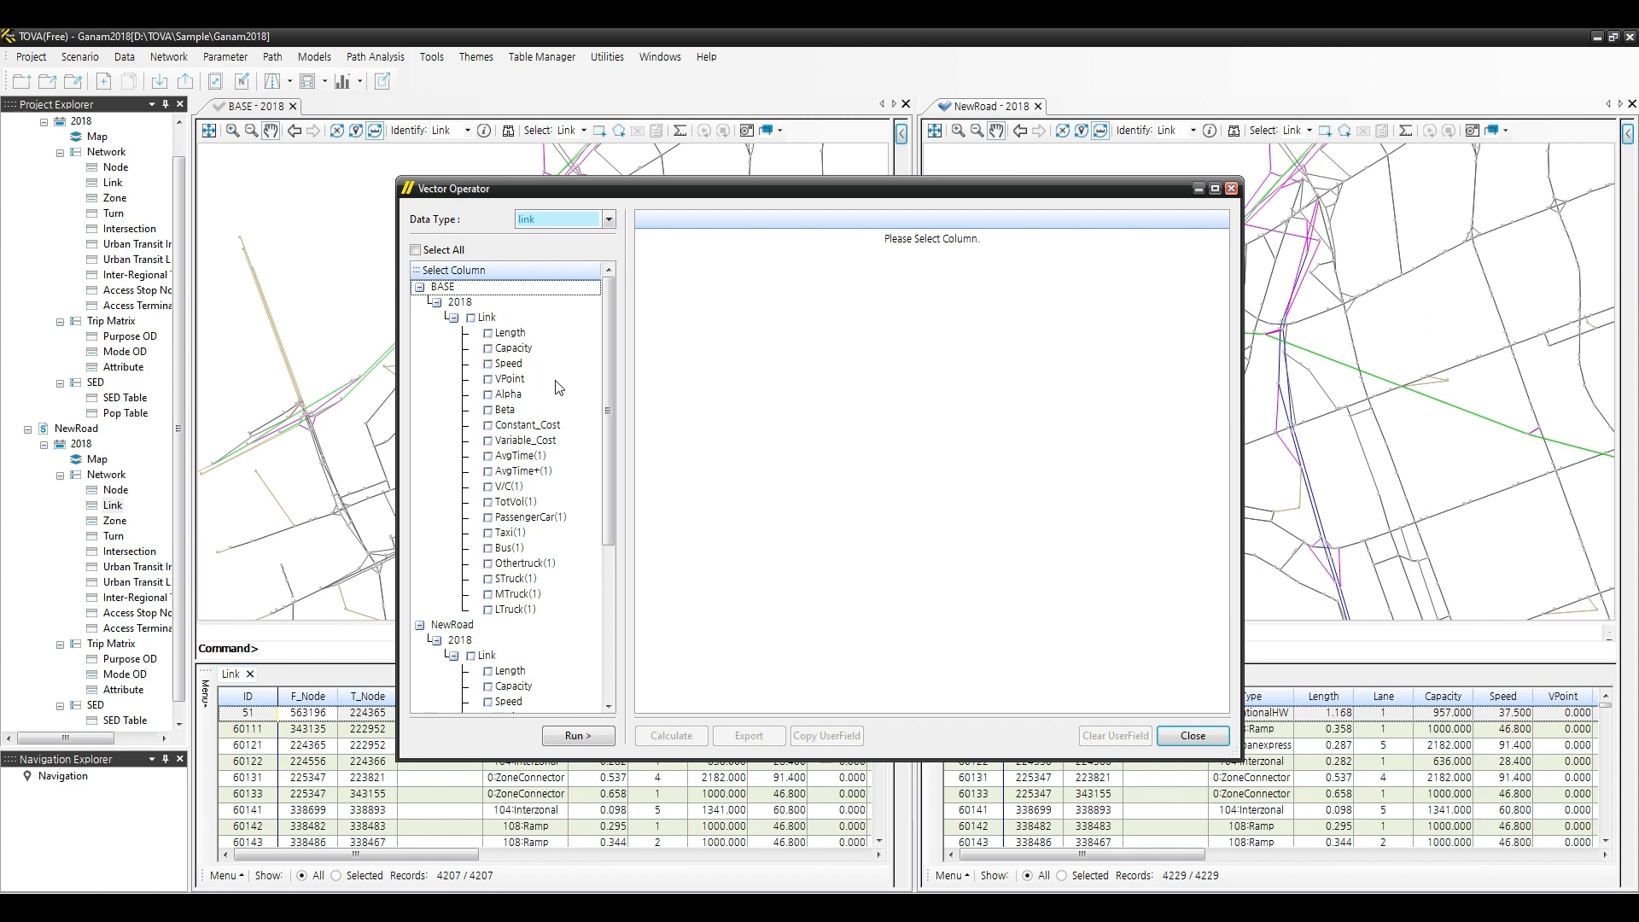
{"action": "left_click", "coordinate": [488, 503]}
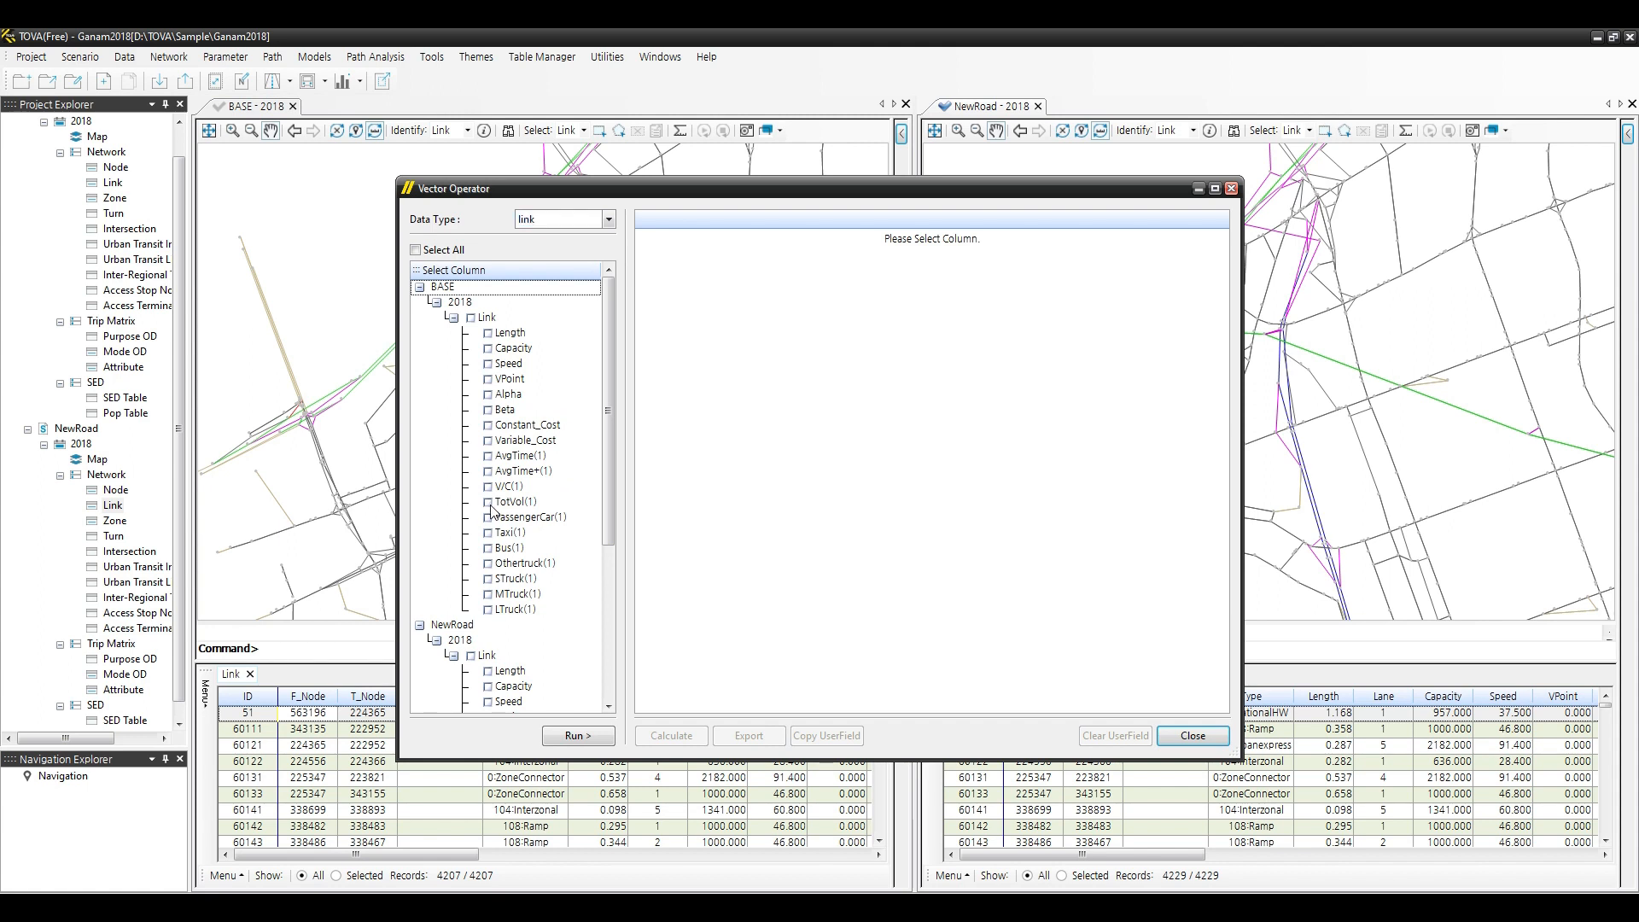
{"action": "scroll", "coordinate": [559, 600], "scroll_direction": "down", "scroll_amount": 4}
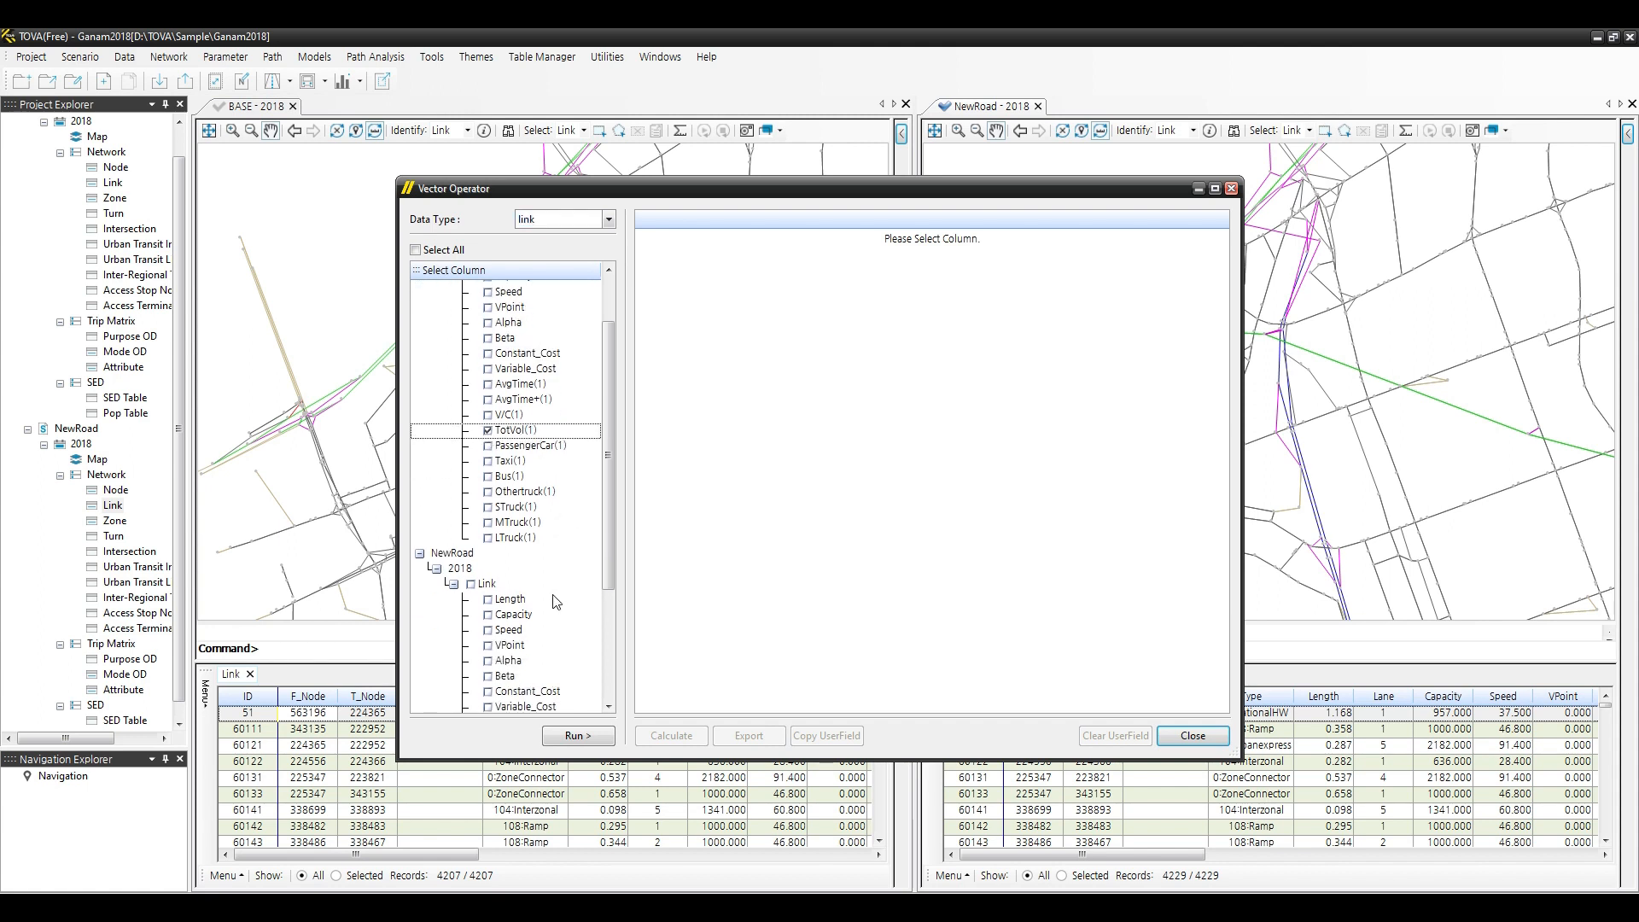
{"action": "scroll", "coordinate": [551, 599], "scroll_direction": "down", "scroll_amount": 1}
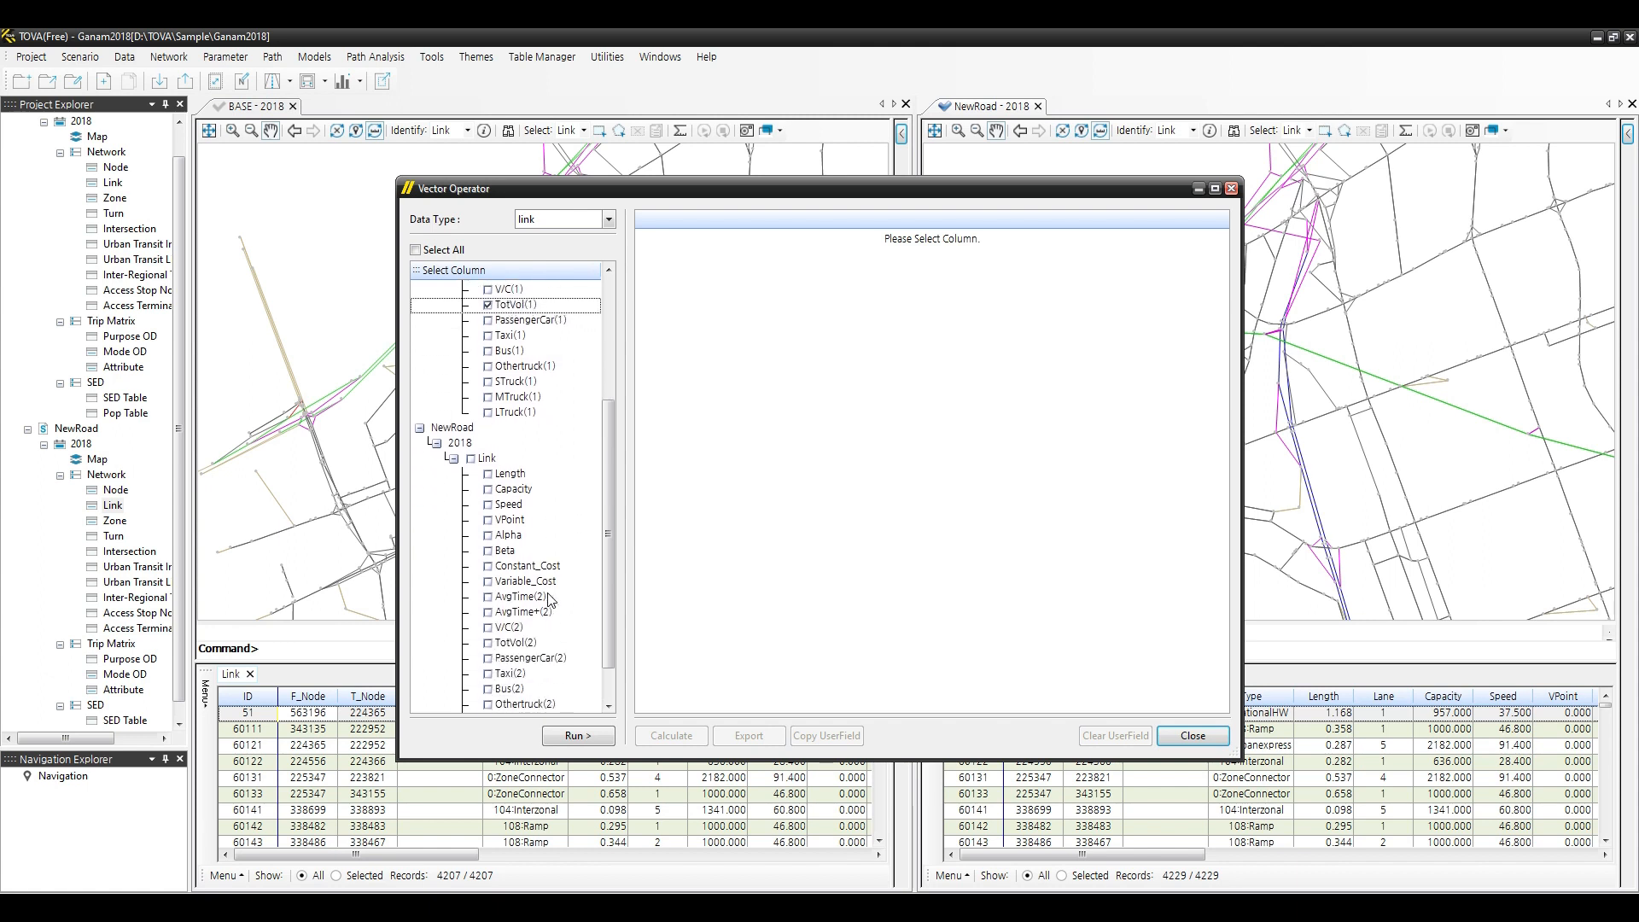
{"action": "left_click", "coordinate": [487, 643]}
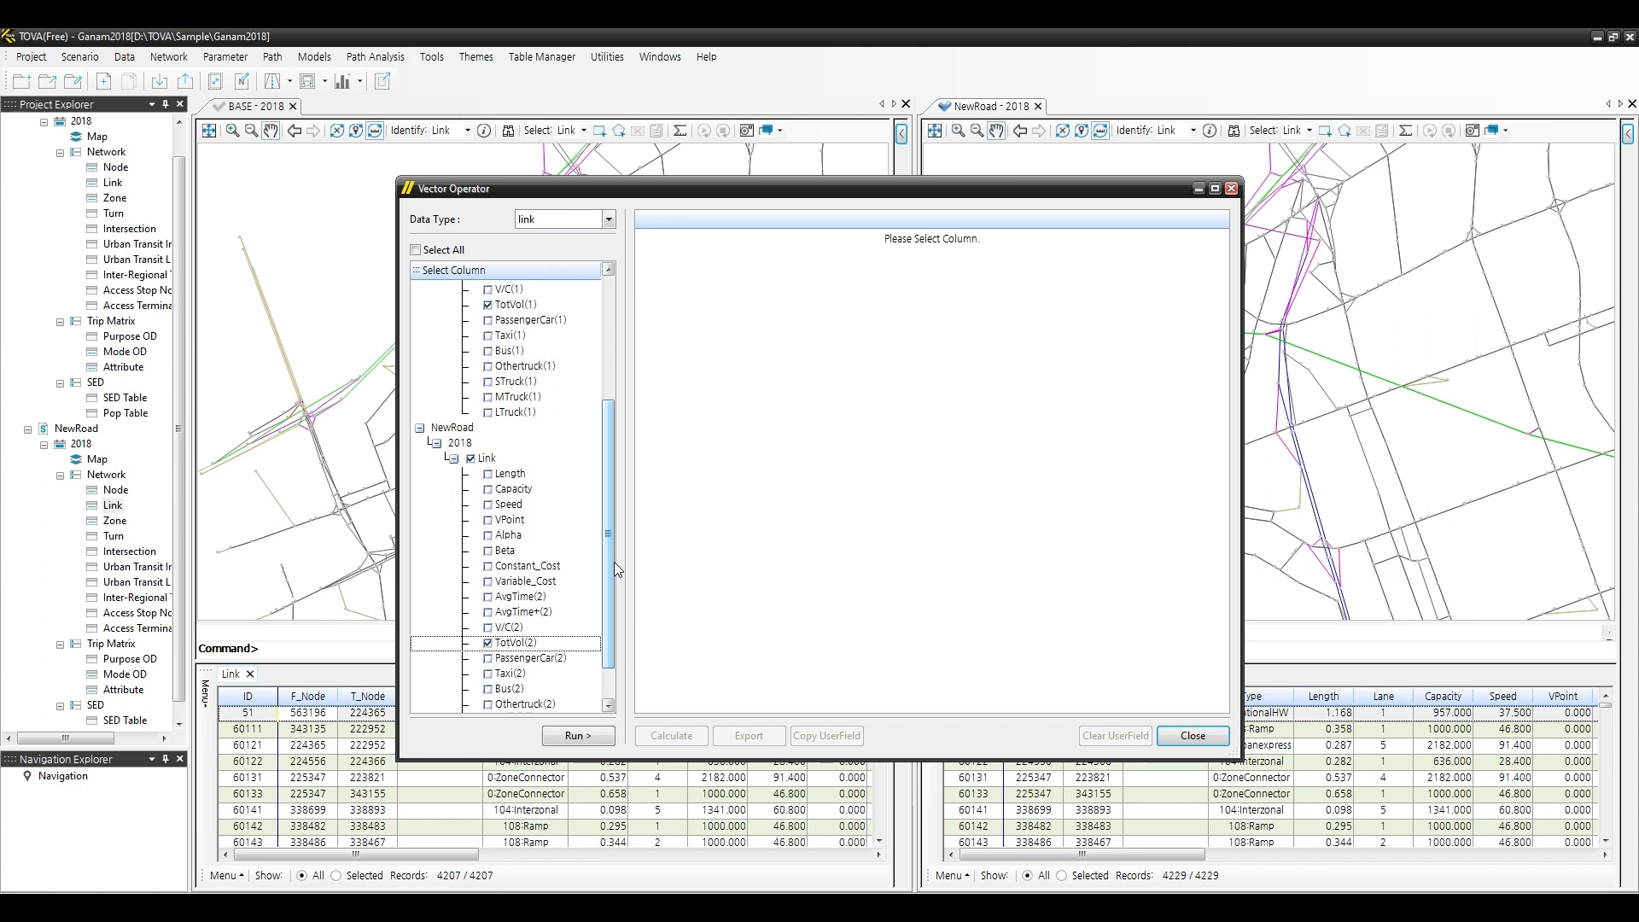
{"action": "scroll", "coordinate": [615, 563], "scroll_direction": "down", "scroll_amount": 1}
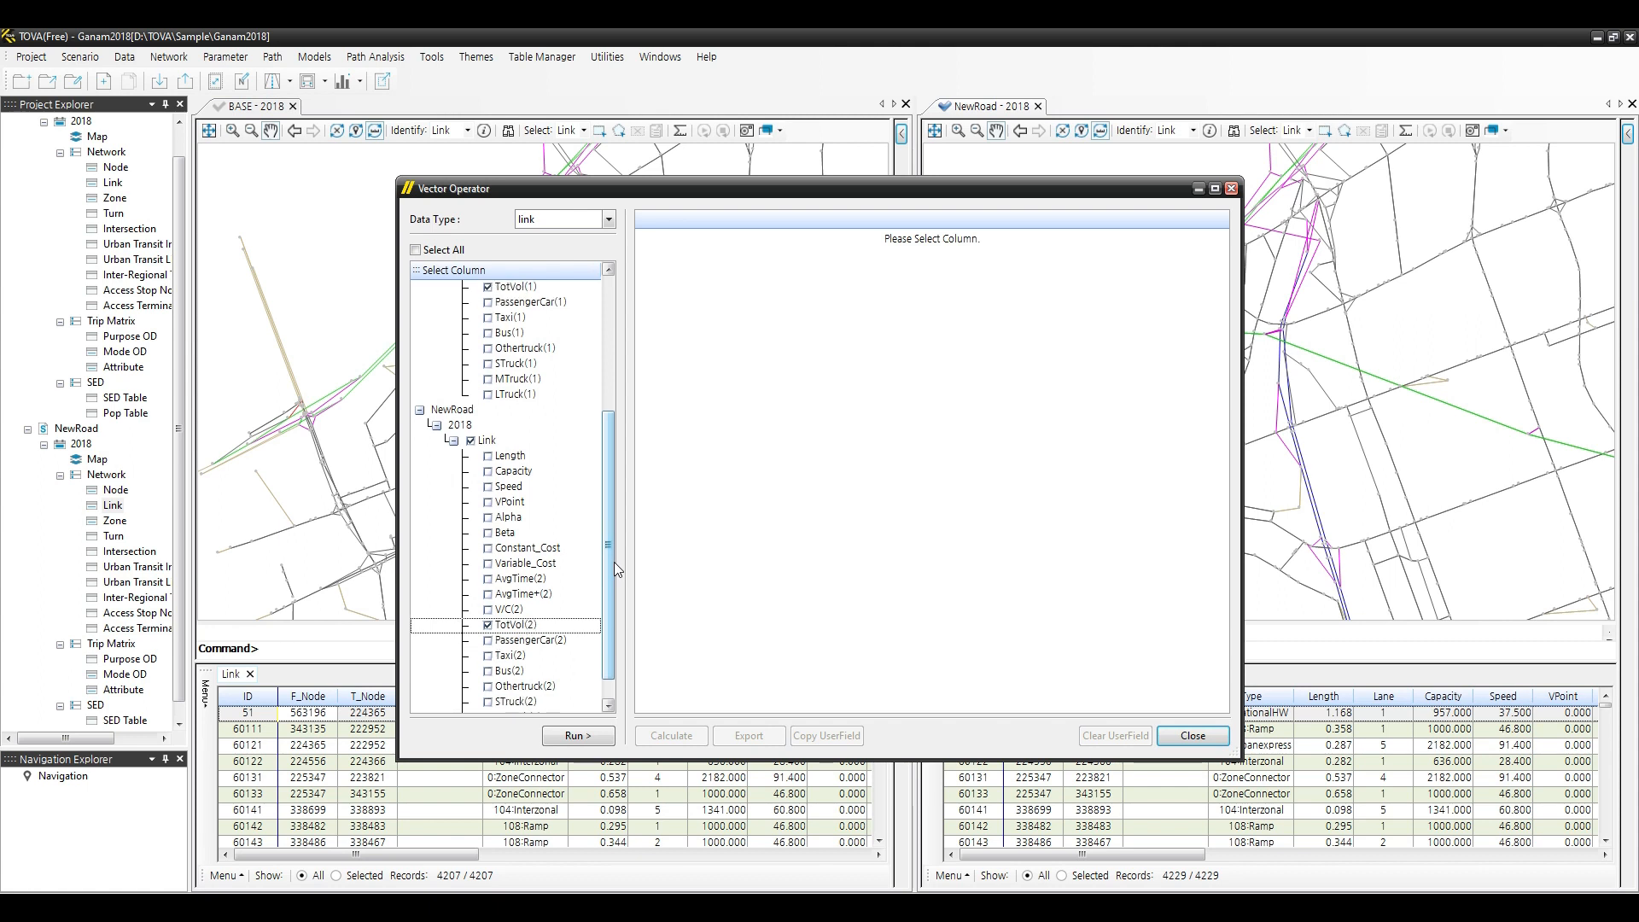
{"action": "left_click", "coordinate": [579, 736]}
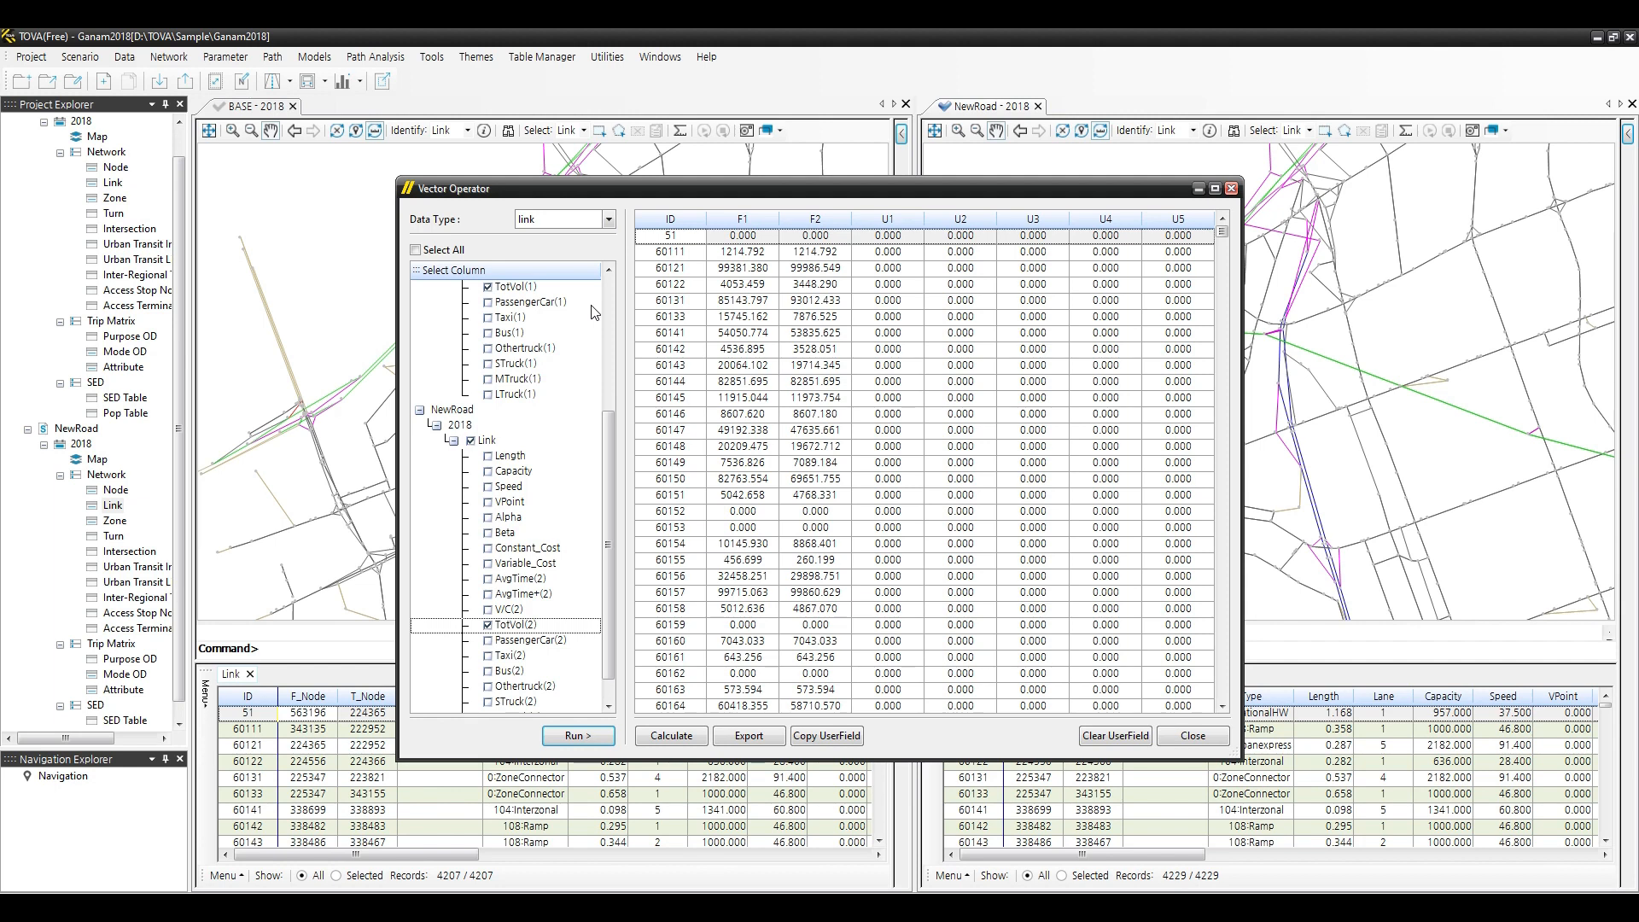
Calculate user field U1 as [F2] - [F1] to get the total volume difference per link.
{"action": "left_click", "coordinate": [666, 735]}
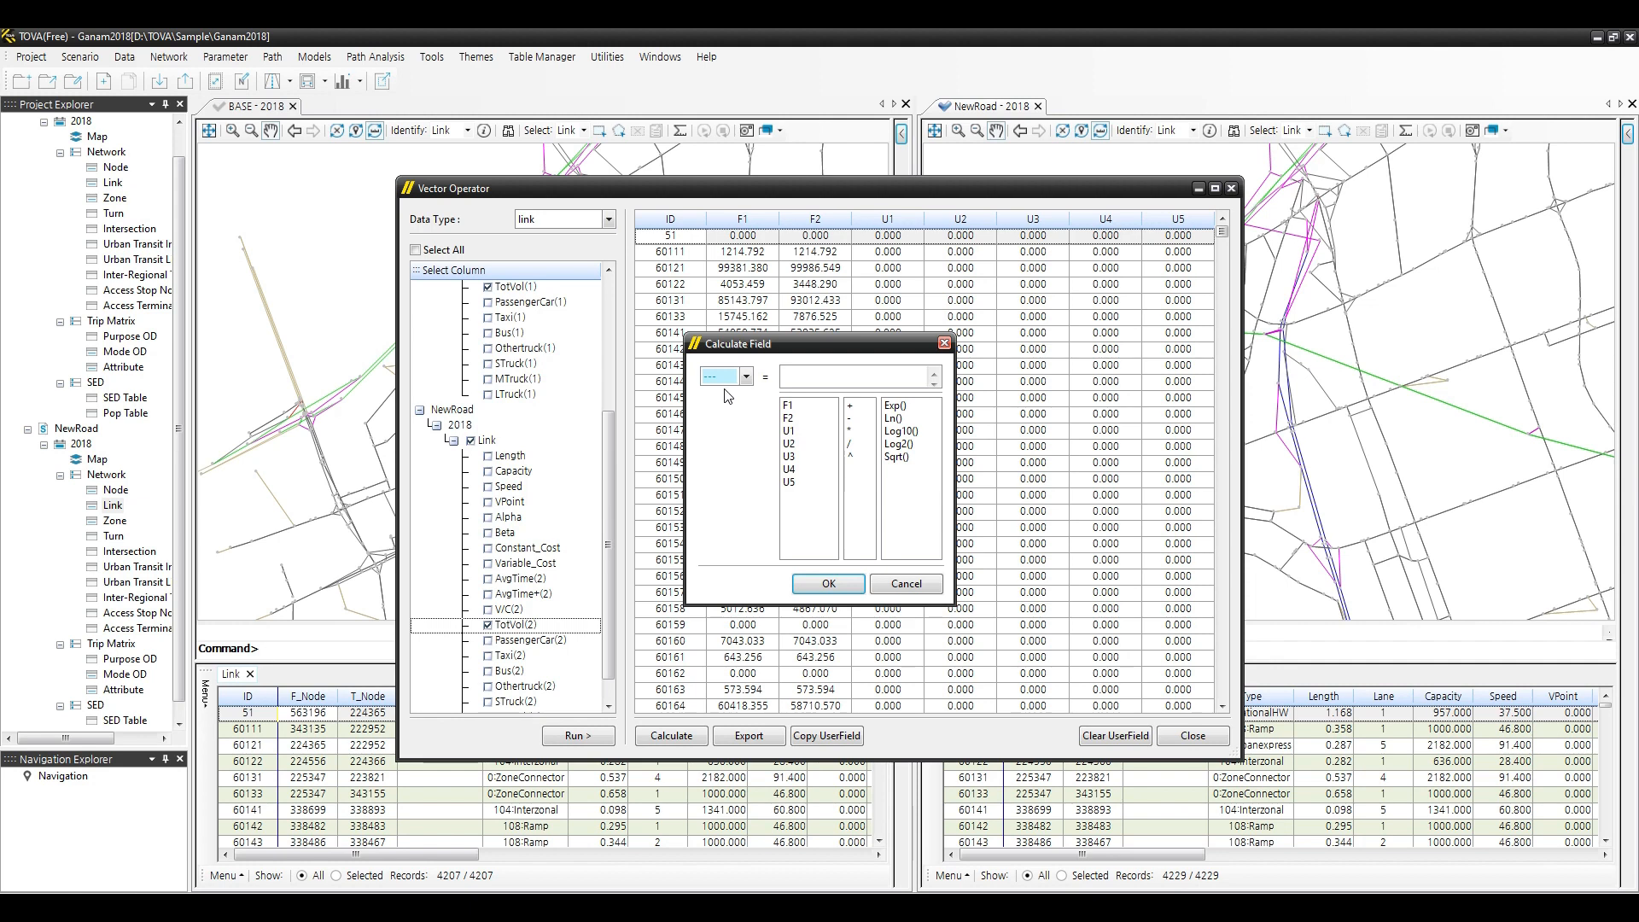
{"action": "left_click", "coordinate": [745, 377]}
{"action": "left_click", "coordinate": [717, 406]}
{"action": "left_click", "coordinate": [810, 378]}
{"action": "double_click", "coordinate": [790, 418]}
{"action": "left_click", "coordinate": [853, 420]}
{"action": "double_click", "coordinate": [853, 420]}
{"action": "left_click", "coordinate": [790, 406]}
{"action": "double_click", "coordinate": [790, 406]}
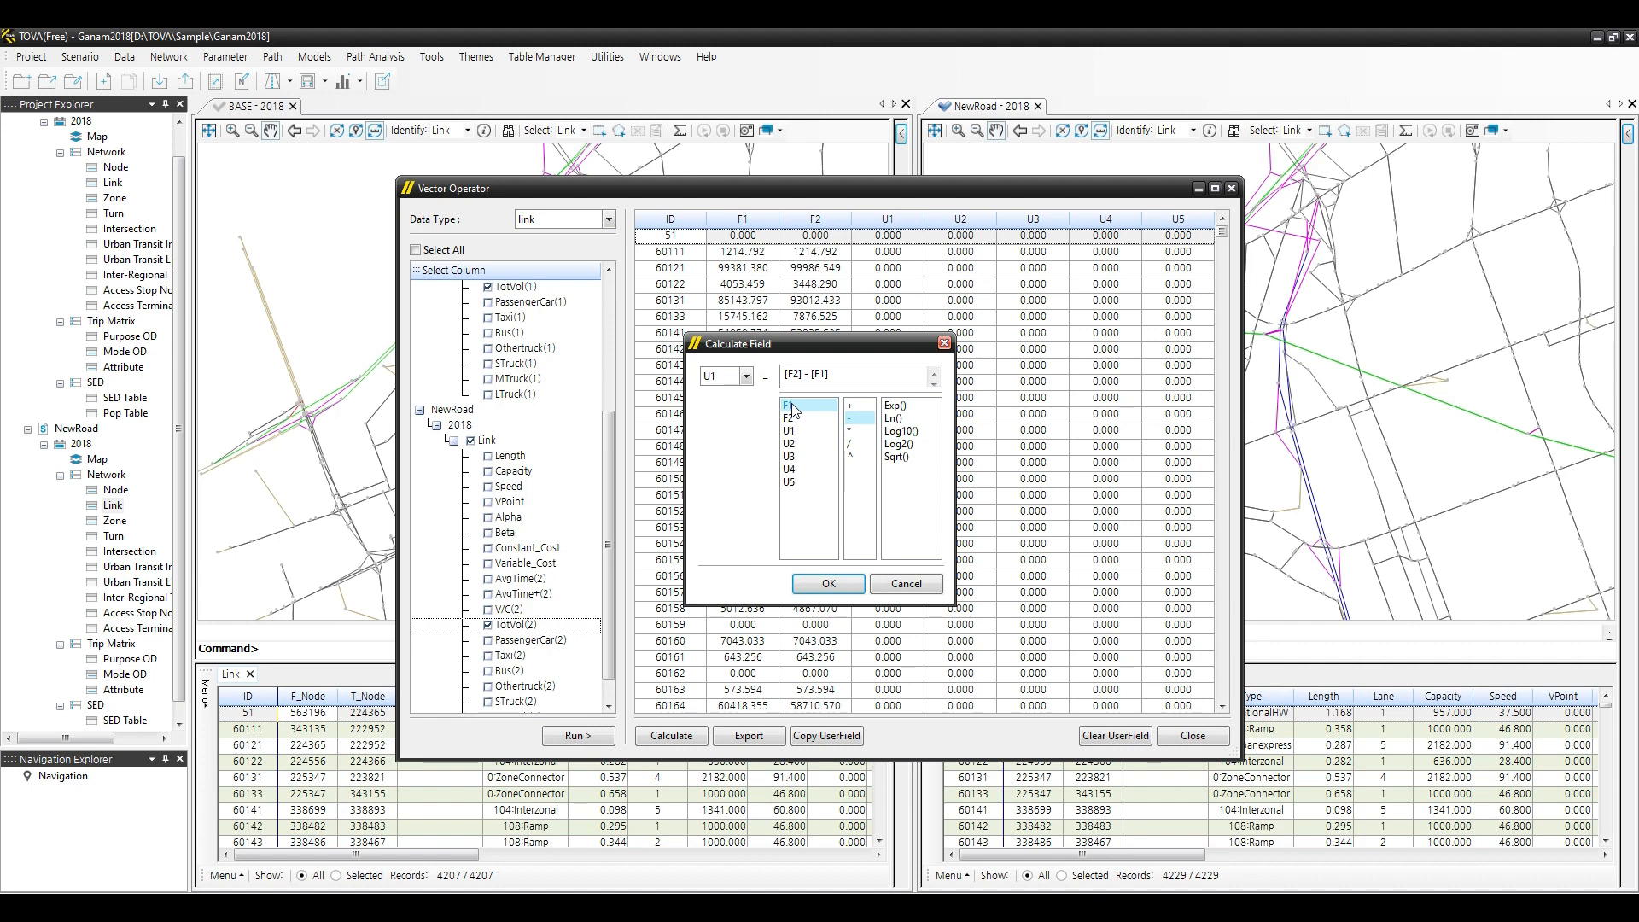
{"action": "left_click", "coordinate": [828, 586]}
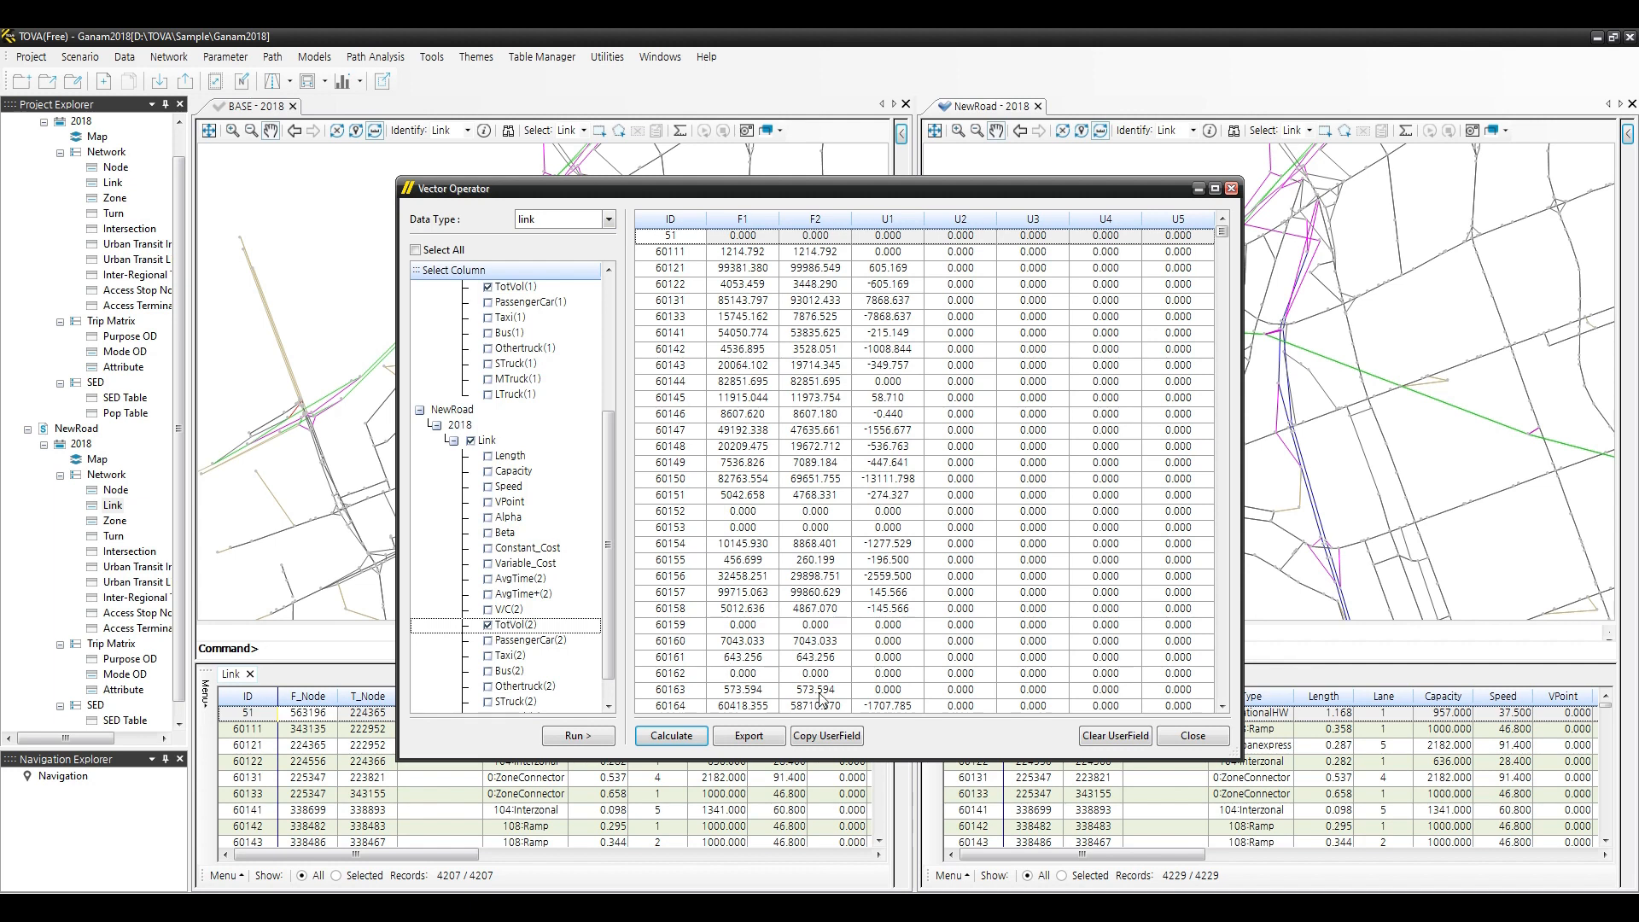
Set up copying user field U1 to the NewRoad 2018 link data as a new field named TotVol(Diff).
{"action": "left_click", "coordinate": [841, 737]}
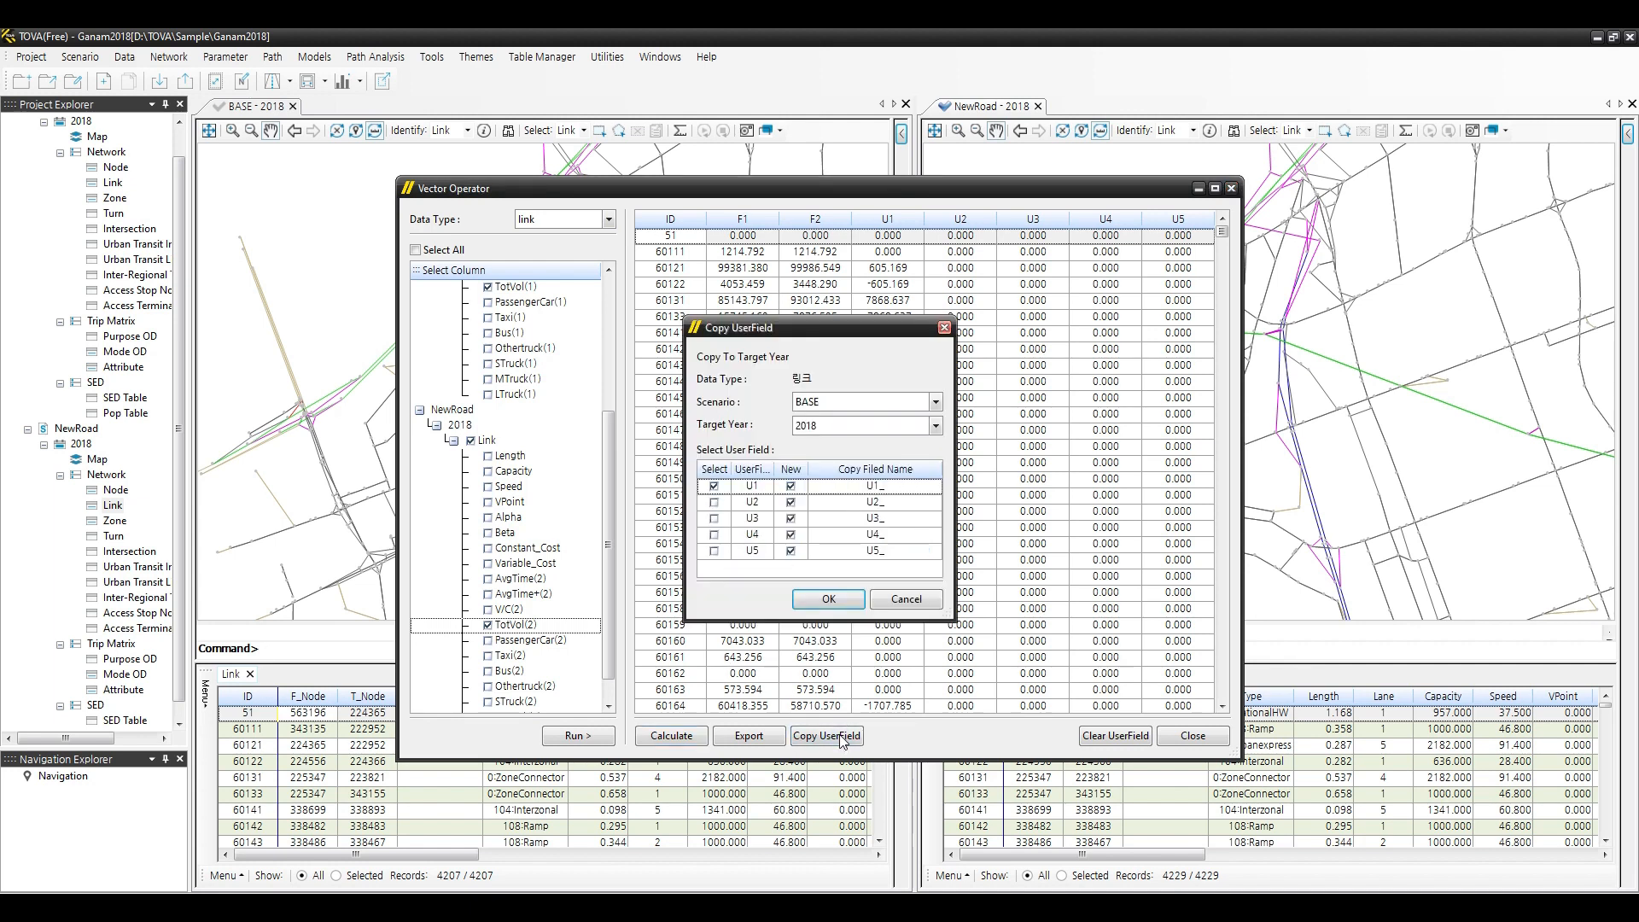
{"action": "left_click", "coordinate": [862, 401]}
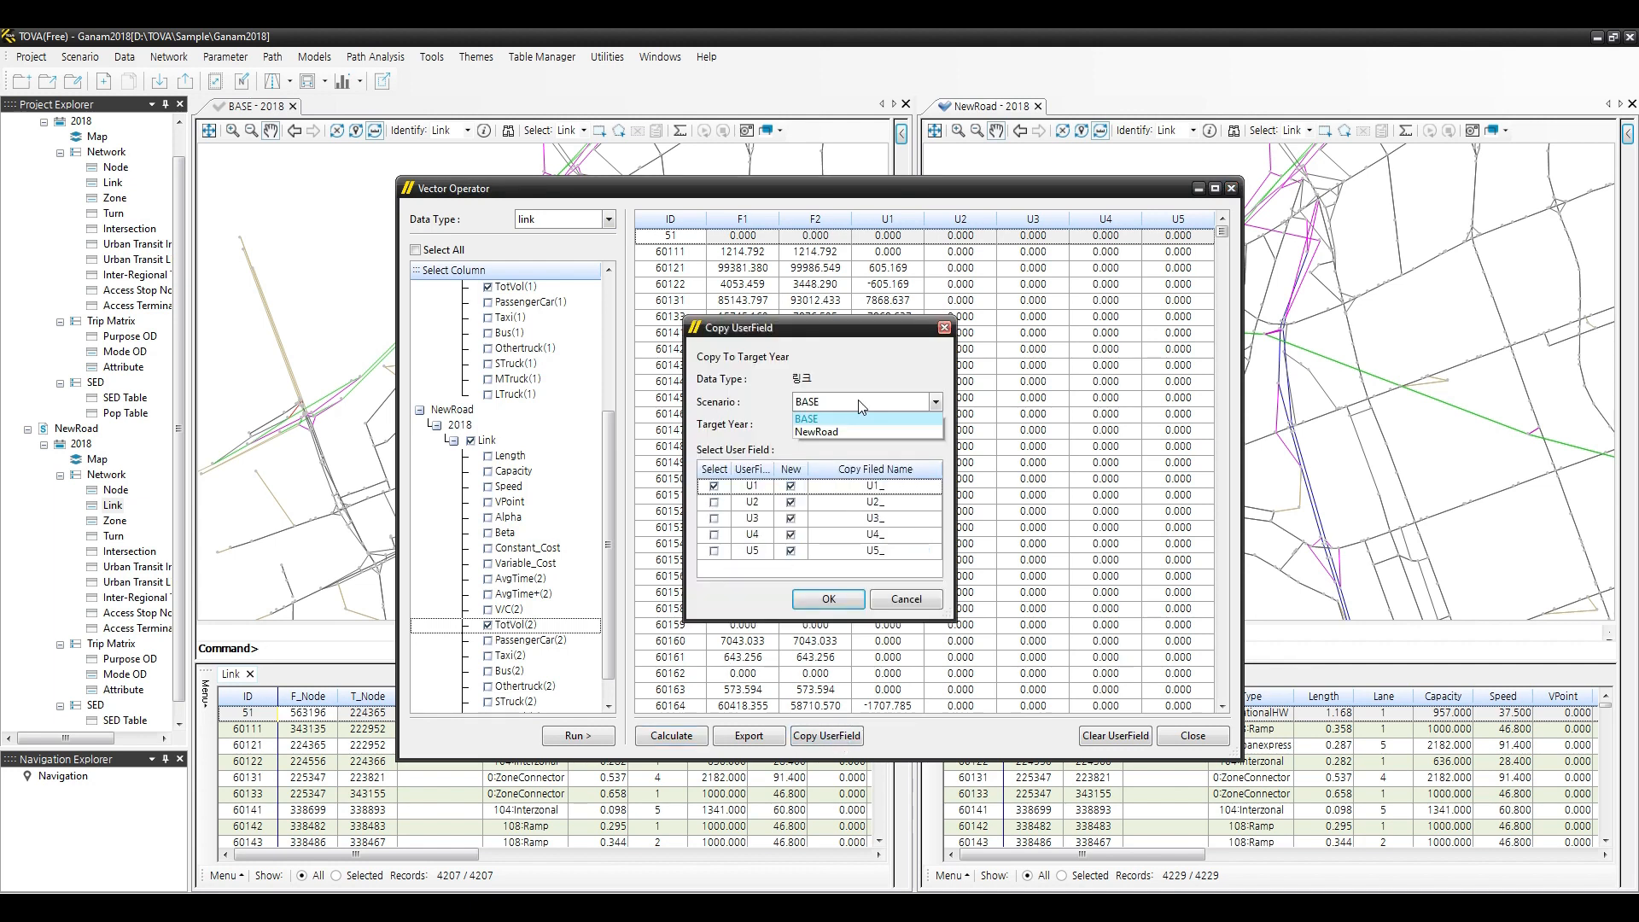
{"action": "left_click", "coordinate": [847, 432]}
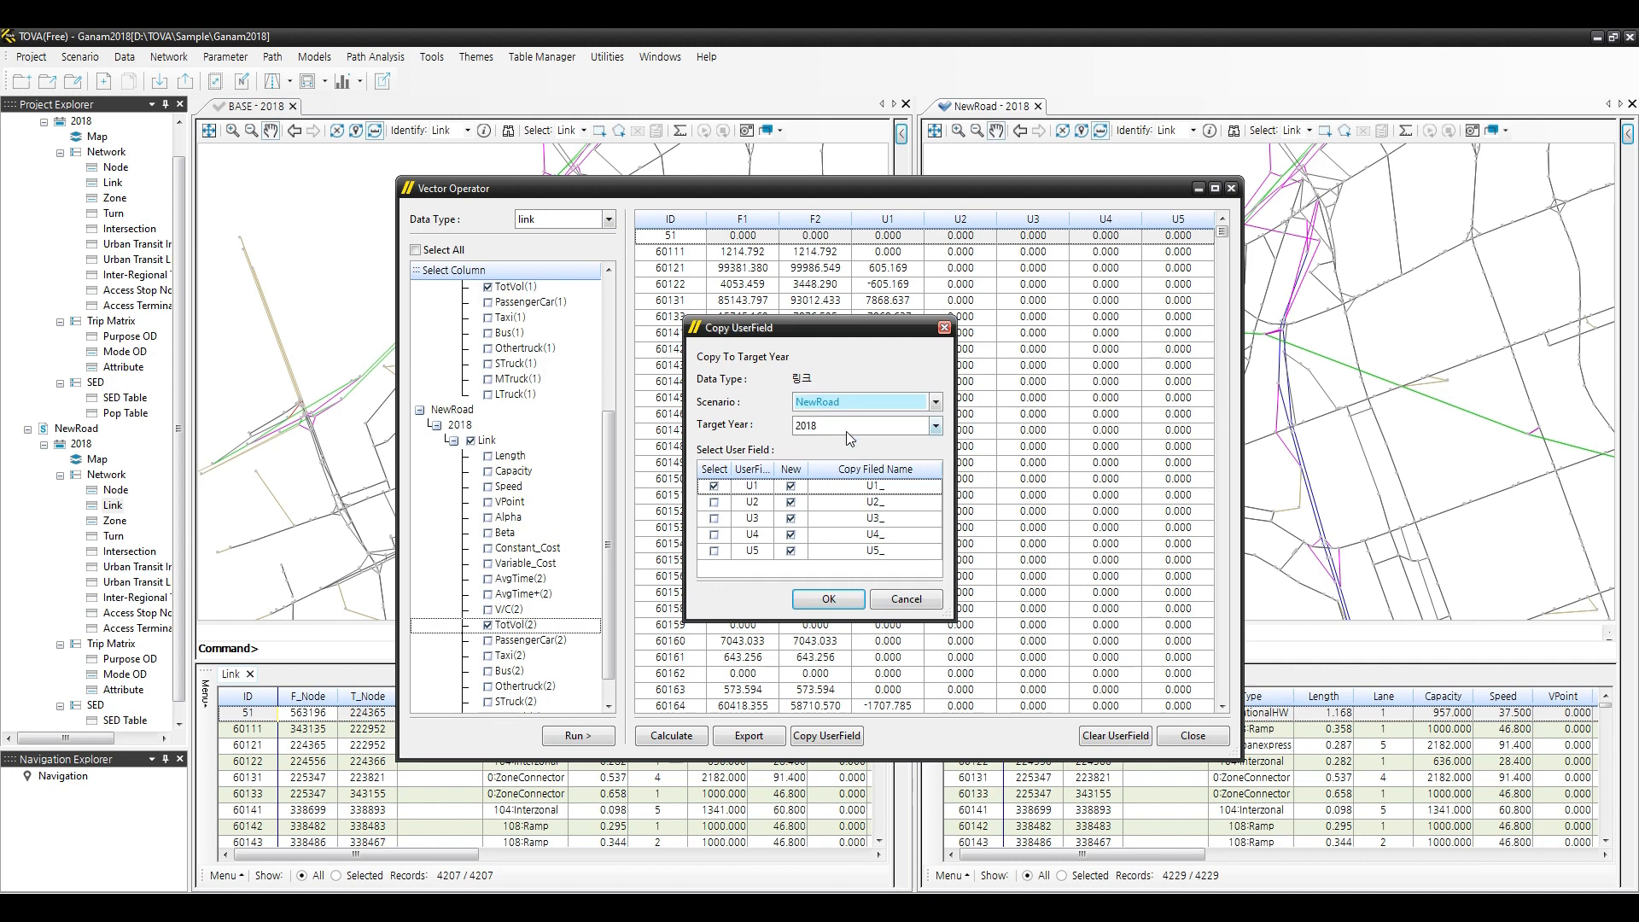
{"action": "left_click", "coordinate": [854, 487]}
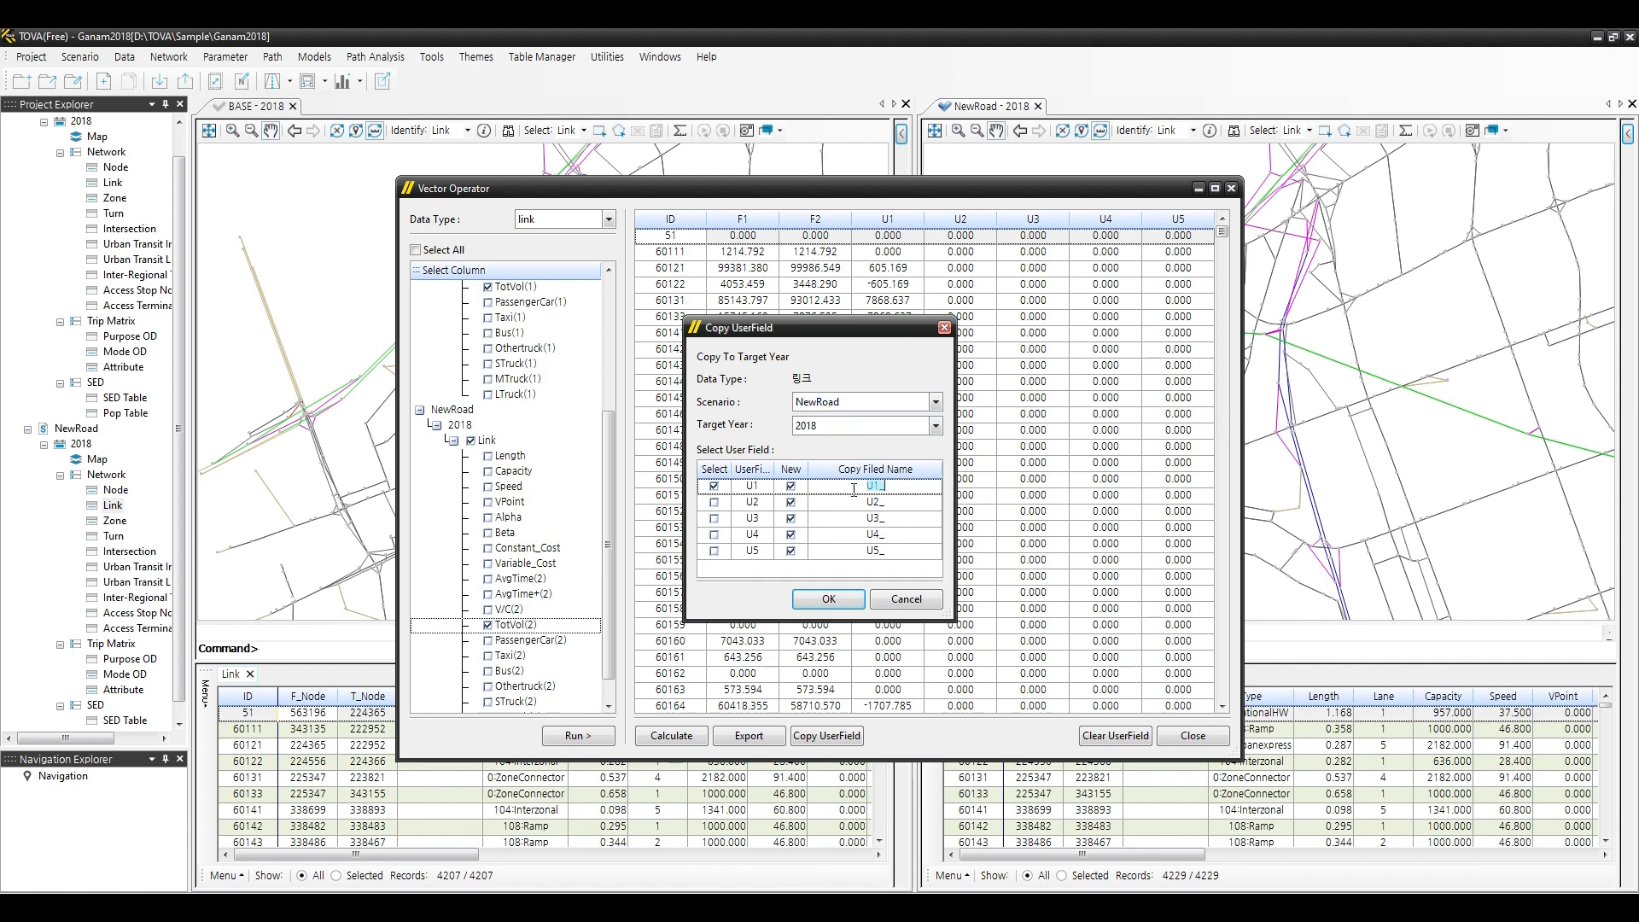
{"action": "type", "text": "TotVol(Diff)"}
Turn off the New option for U2 to U5, run the user field copy, and close the Vector Operator to check the NewRoad link table.
{"action": "left_click", "coordinate": [791, 503]}
{"action": "left_click", "coordinate": [790, 518]}
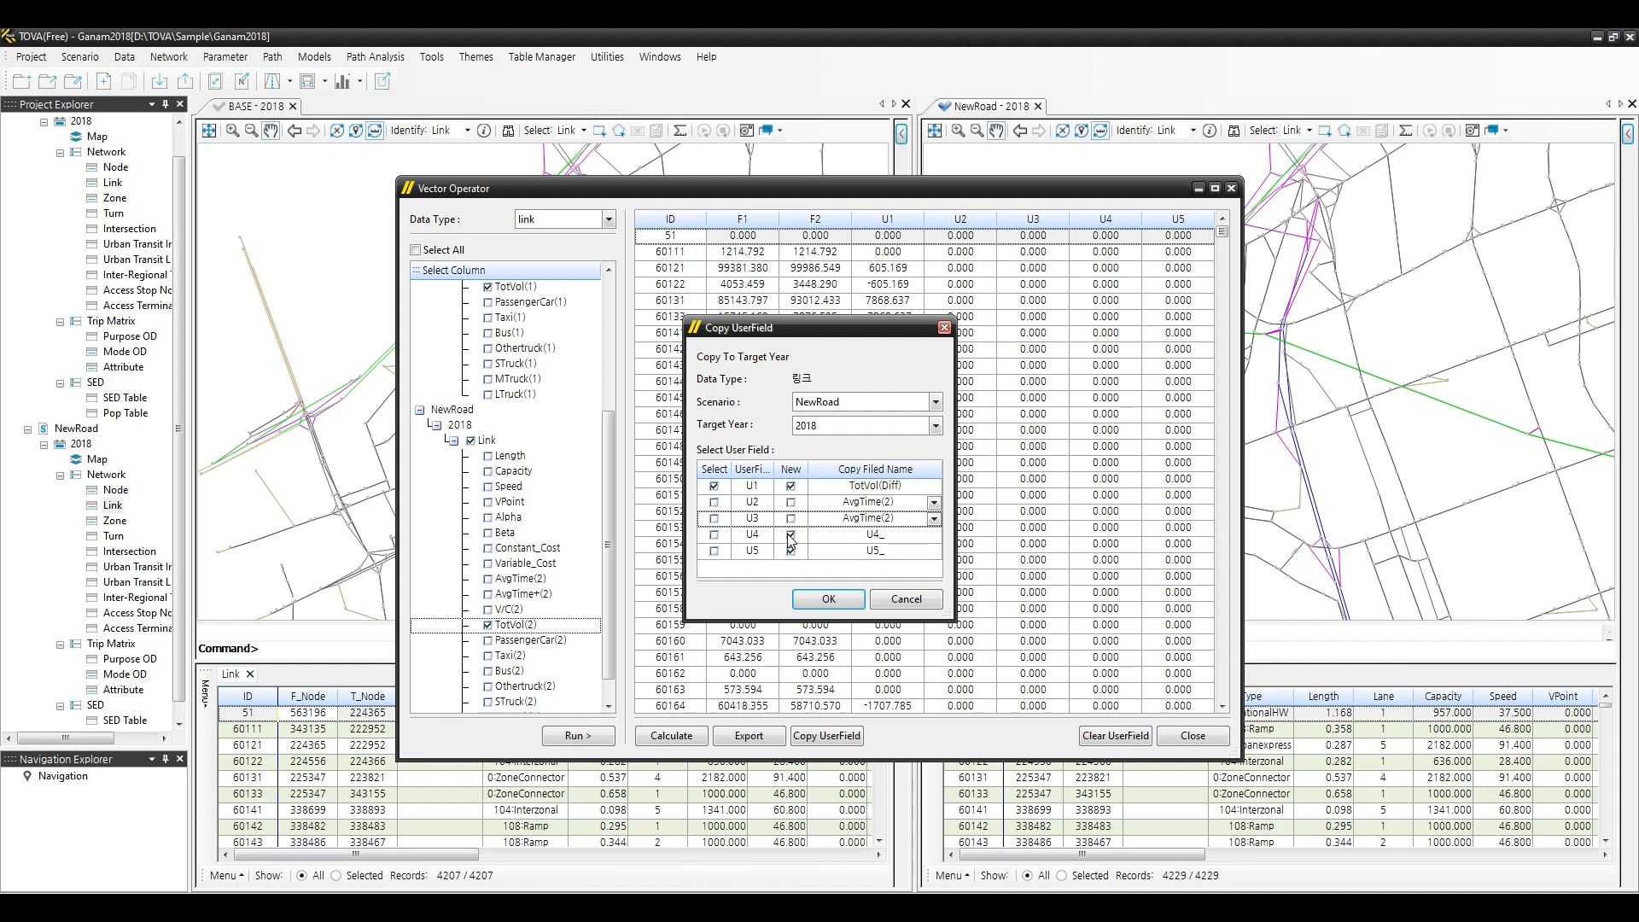
{"action": "left_click", "coordinate": [789, 535]}
{"action": "left_click", "coordinate": [791, 550]}
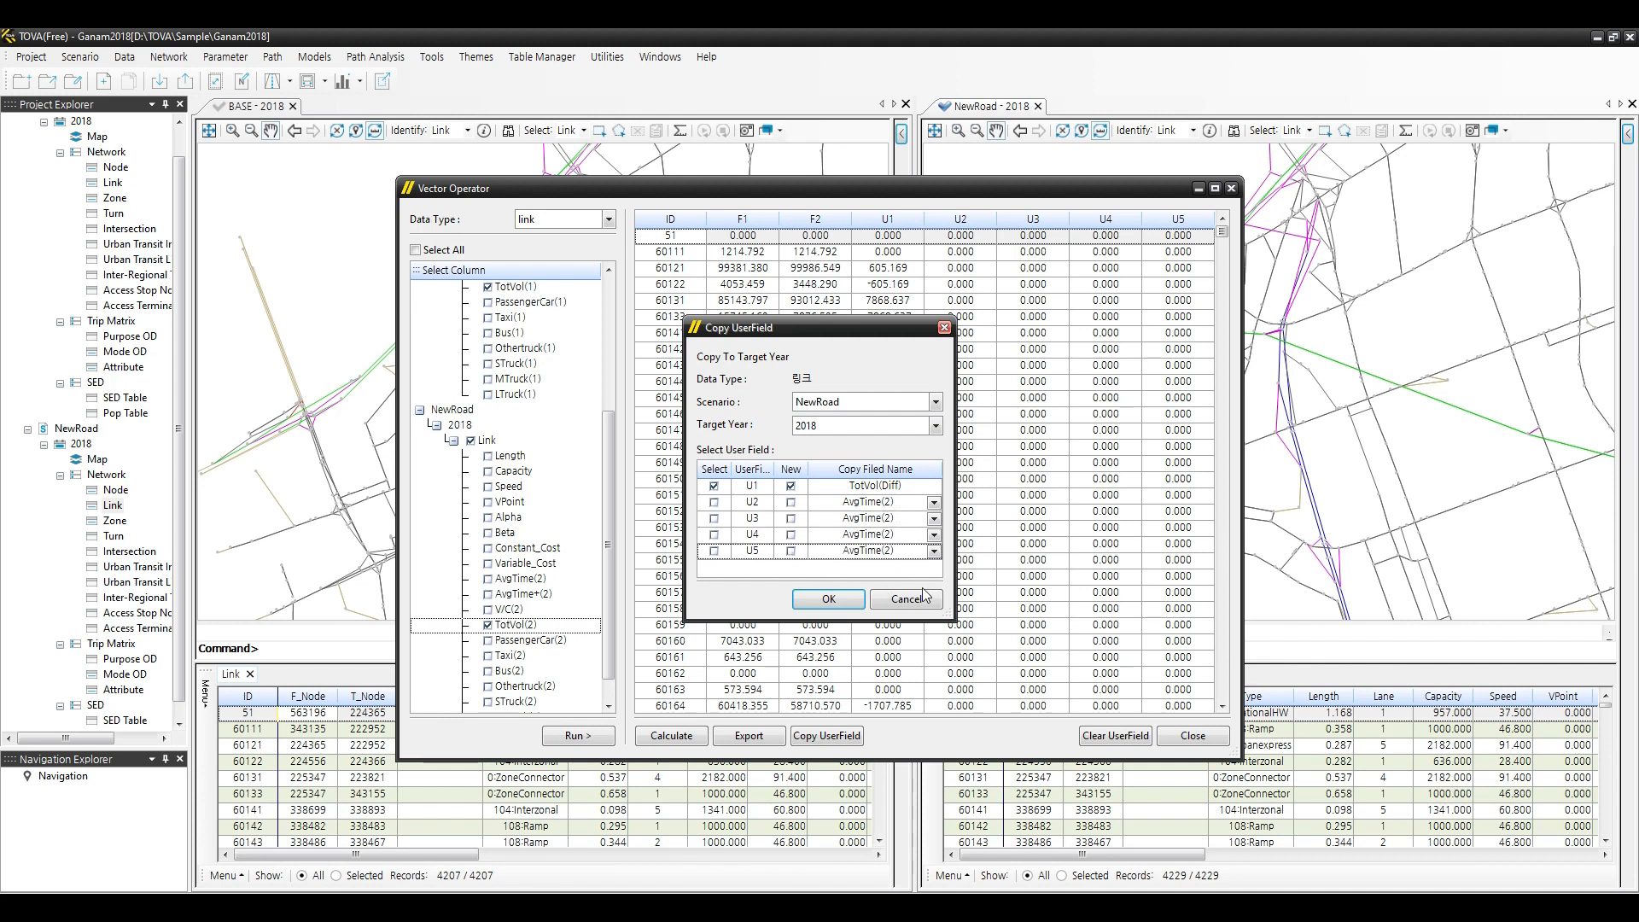
{"action": "left_click", "coordinate": [828, 599]}
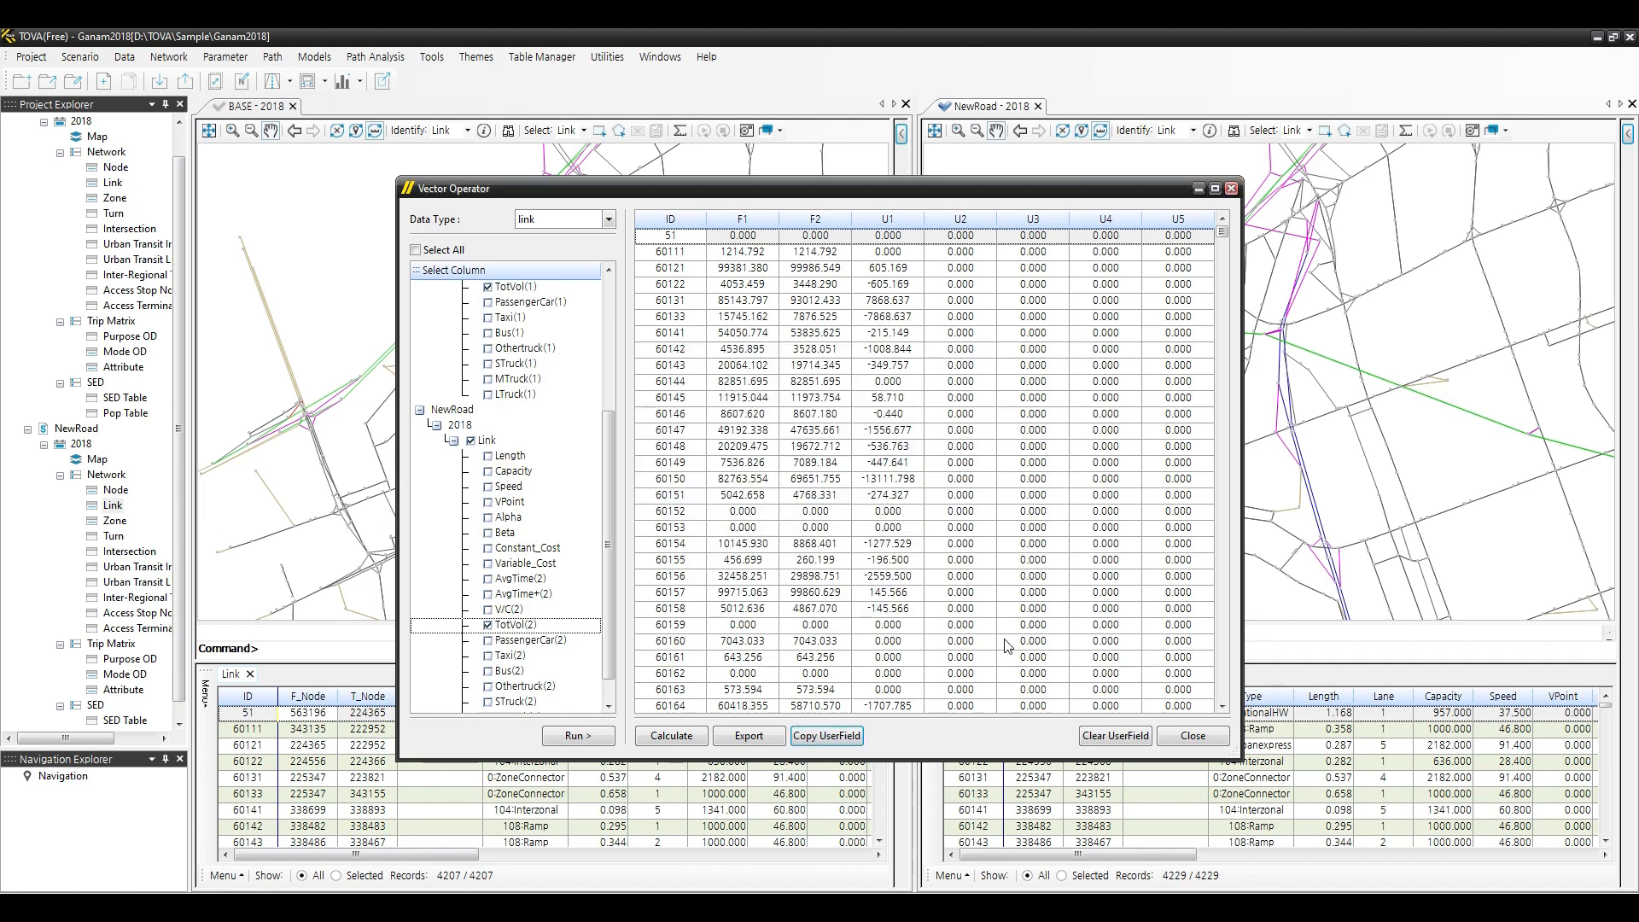
{"action": "left_click", "coordinate": [1192, 735]}
{"action": "left_click_drag", "start_coordinate": [1192, 854], "coordinate": [1633, 832]}
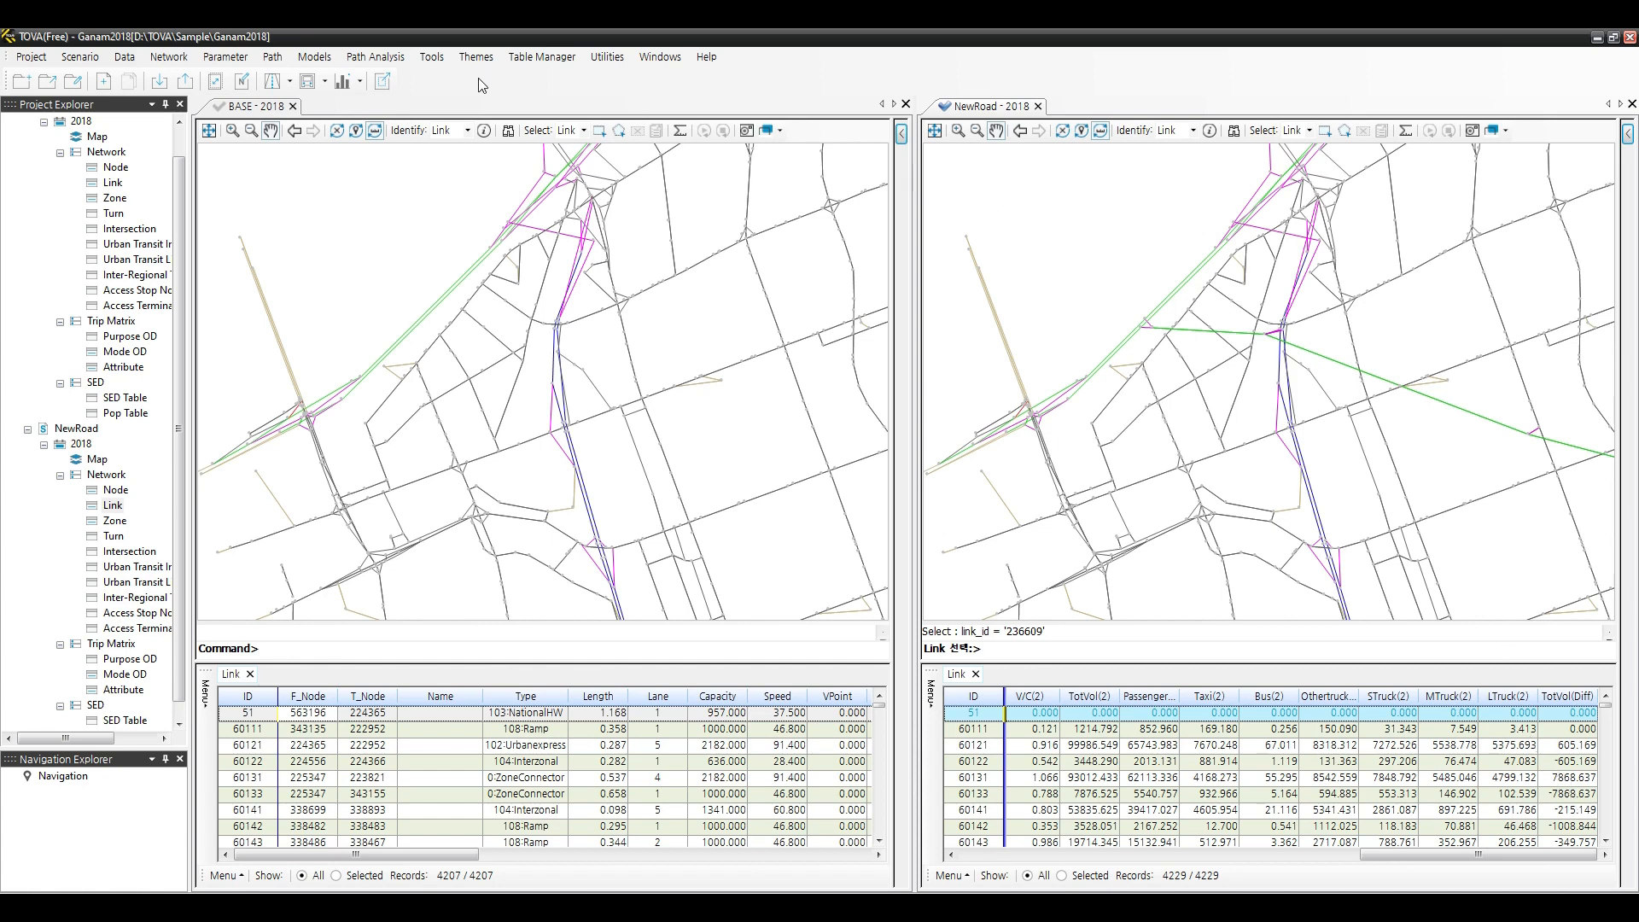
Start a classification link theme for NewRoad on the TotVol(Diff) column with 3 classes.
{"action": "left_click", "coordinate": [468, 59]}
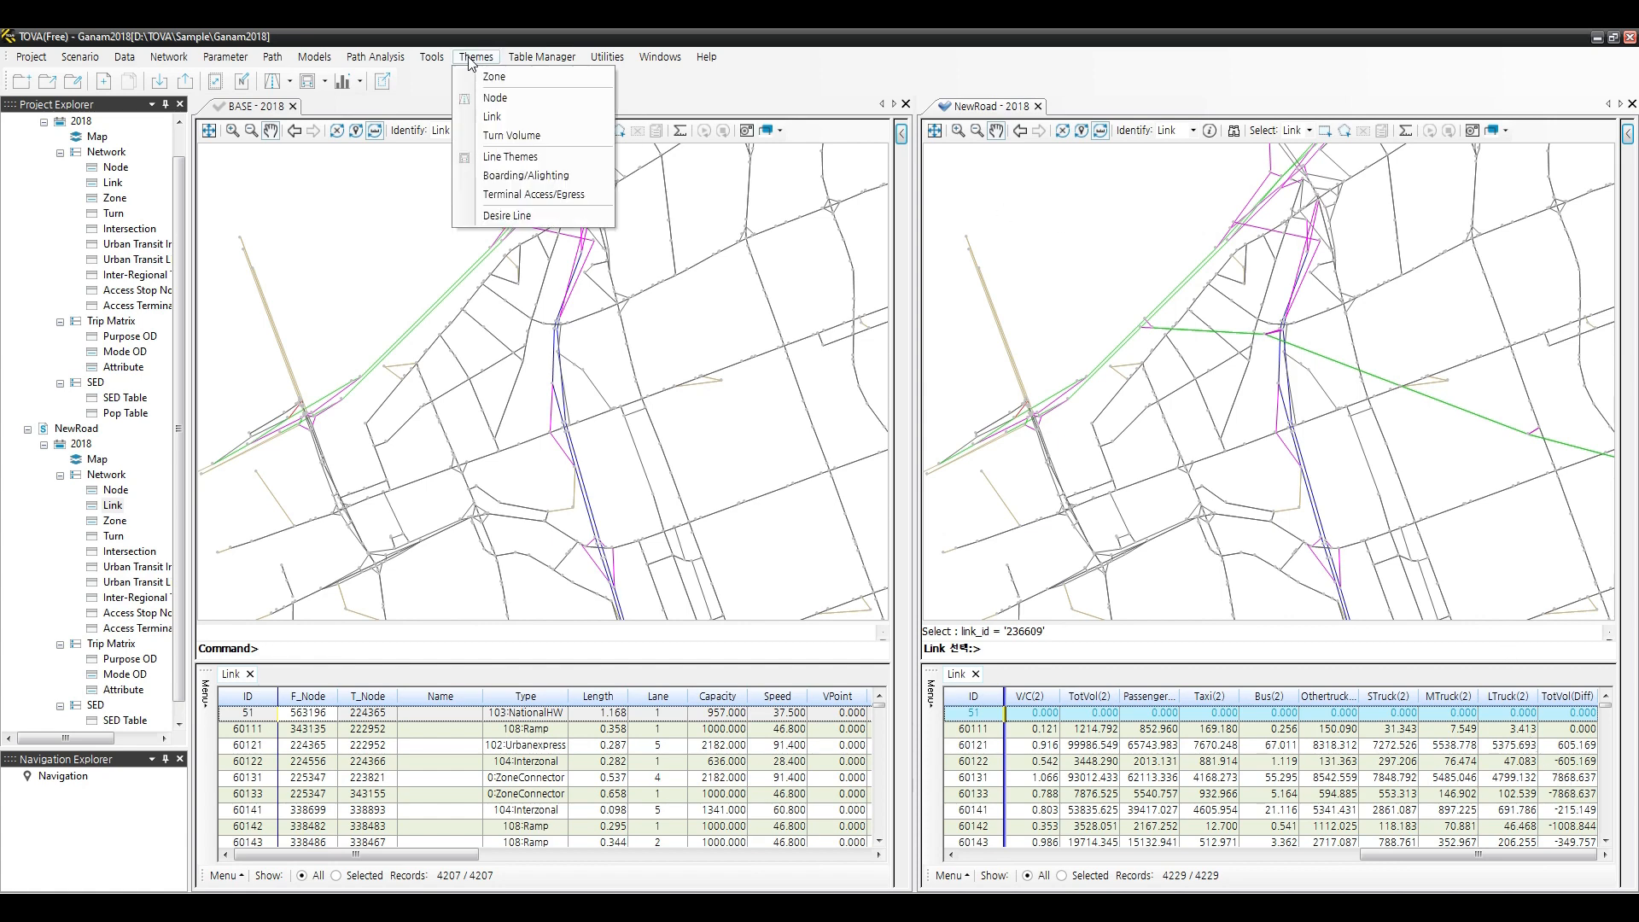
{"action": "left_click", "coordinate": [503, 117]}
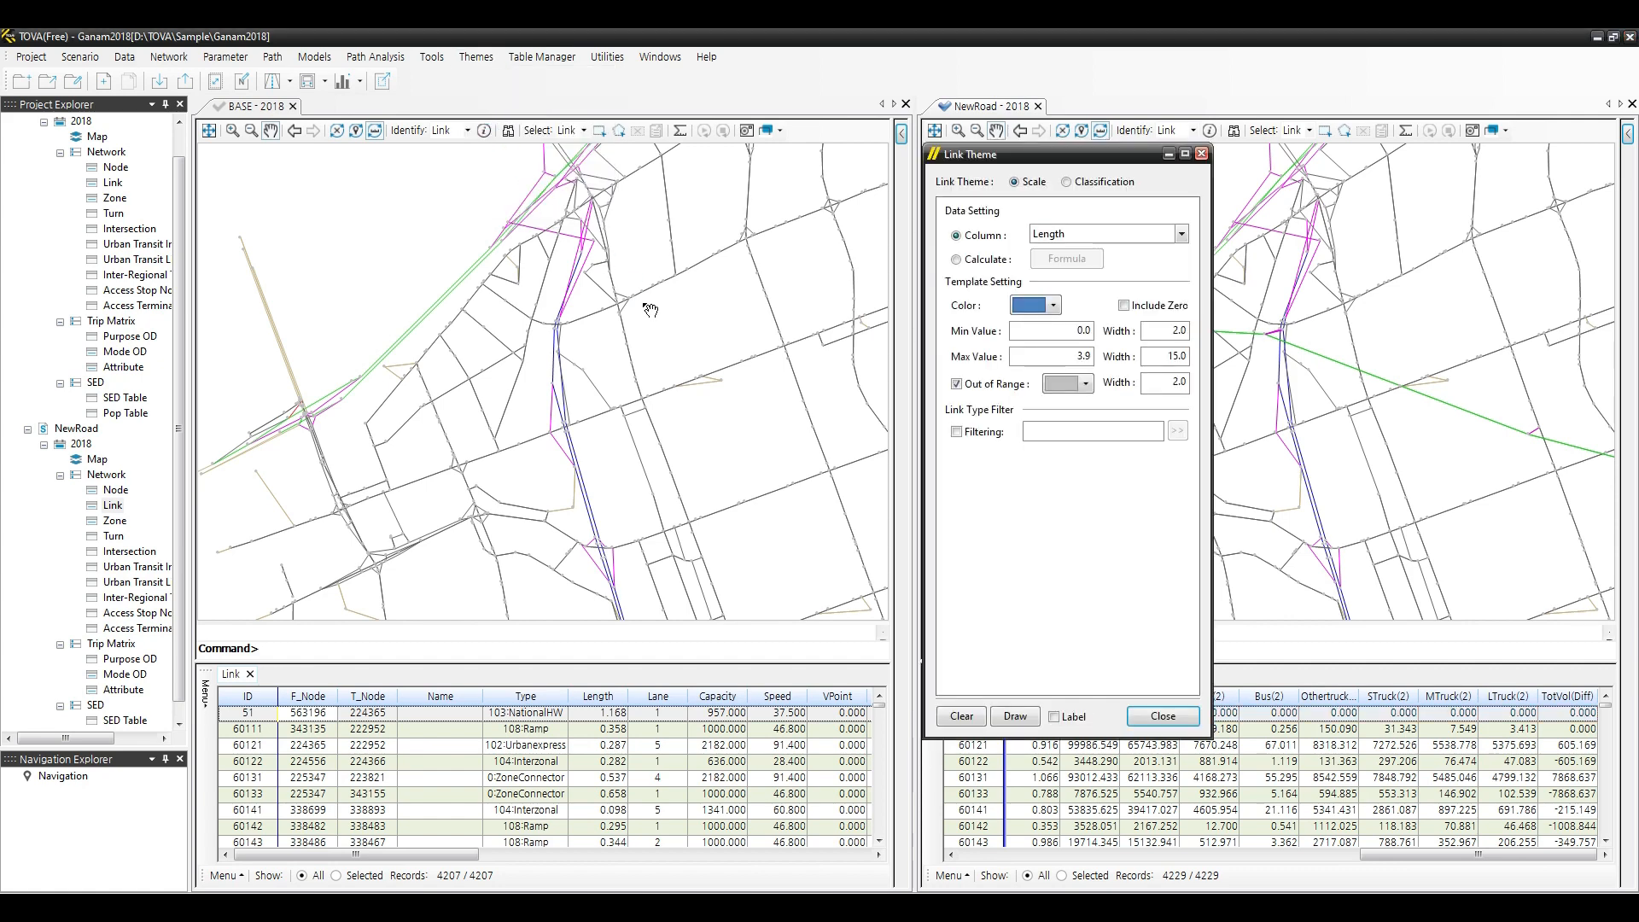
{"action": "left_click", "coordinate": [1100, 182]}
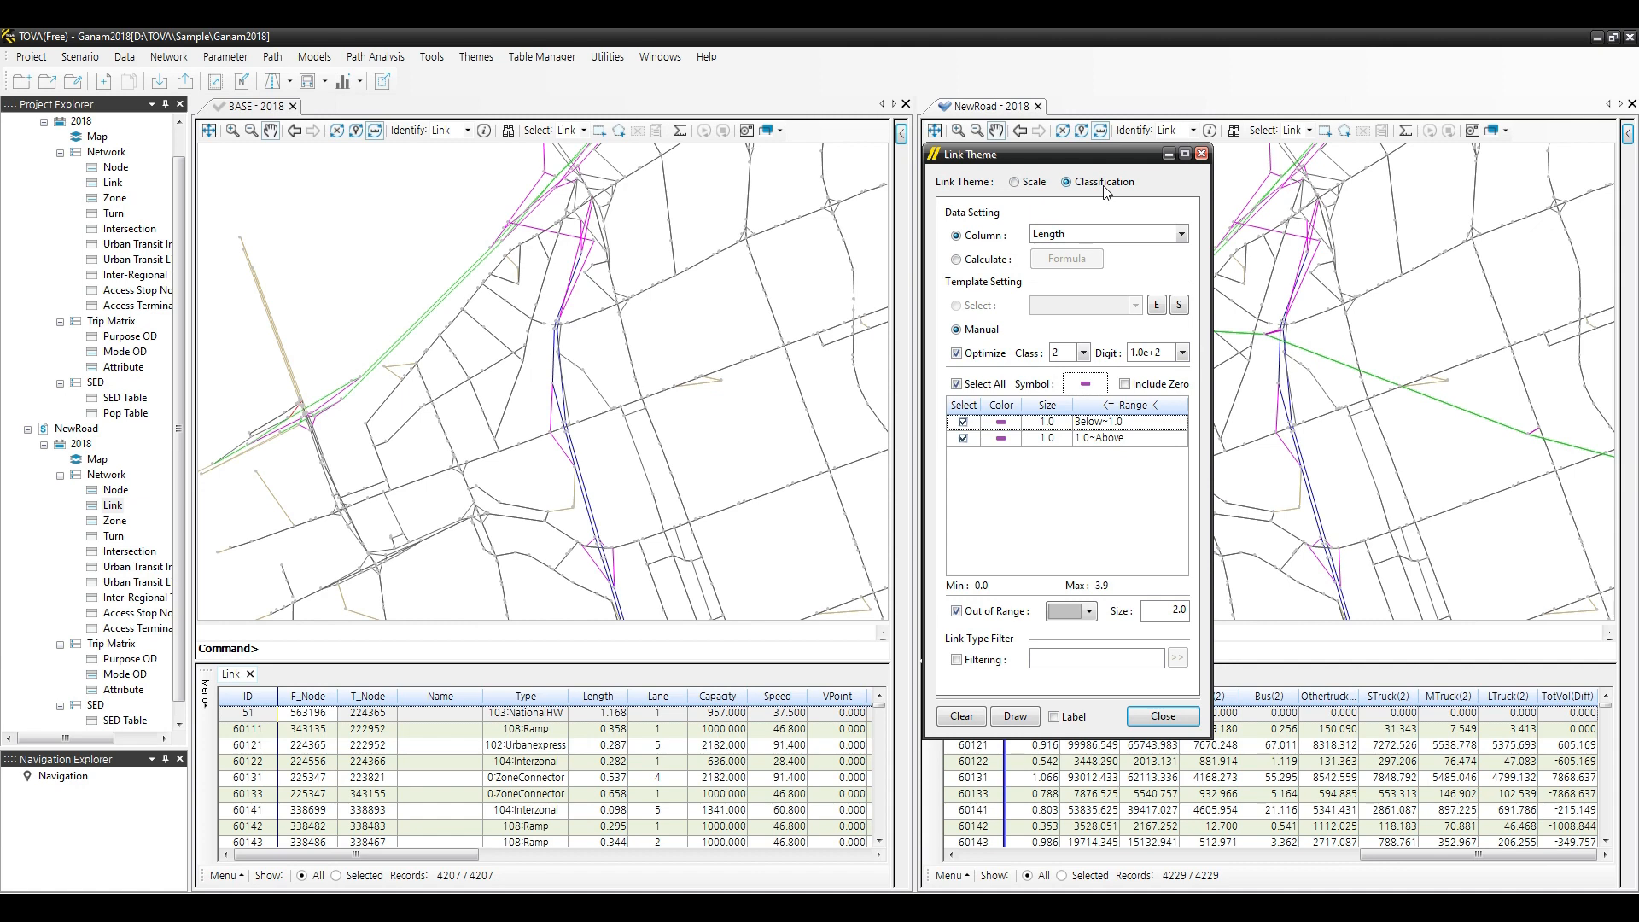
{"action": "left_click", "coordinate": [1108, 237]}
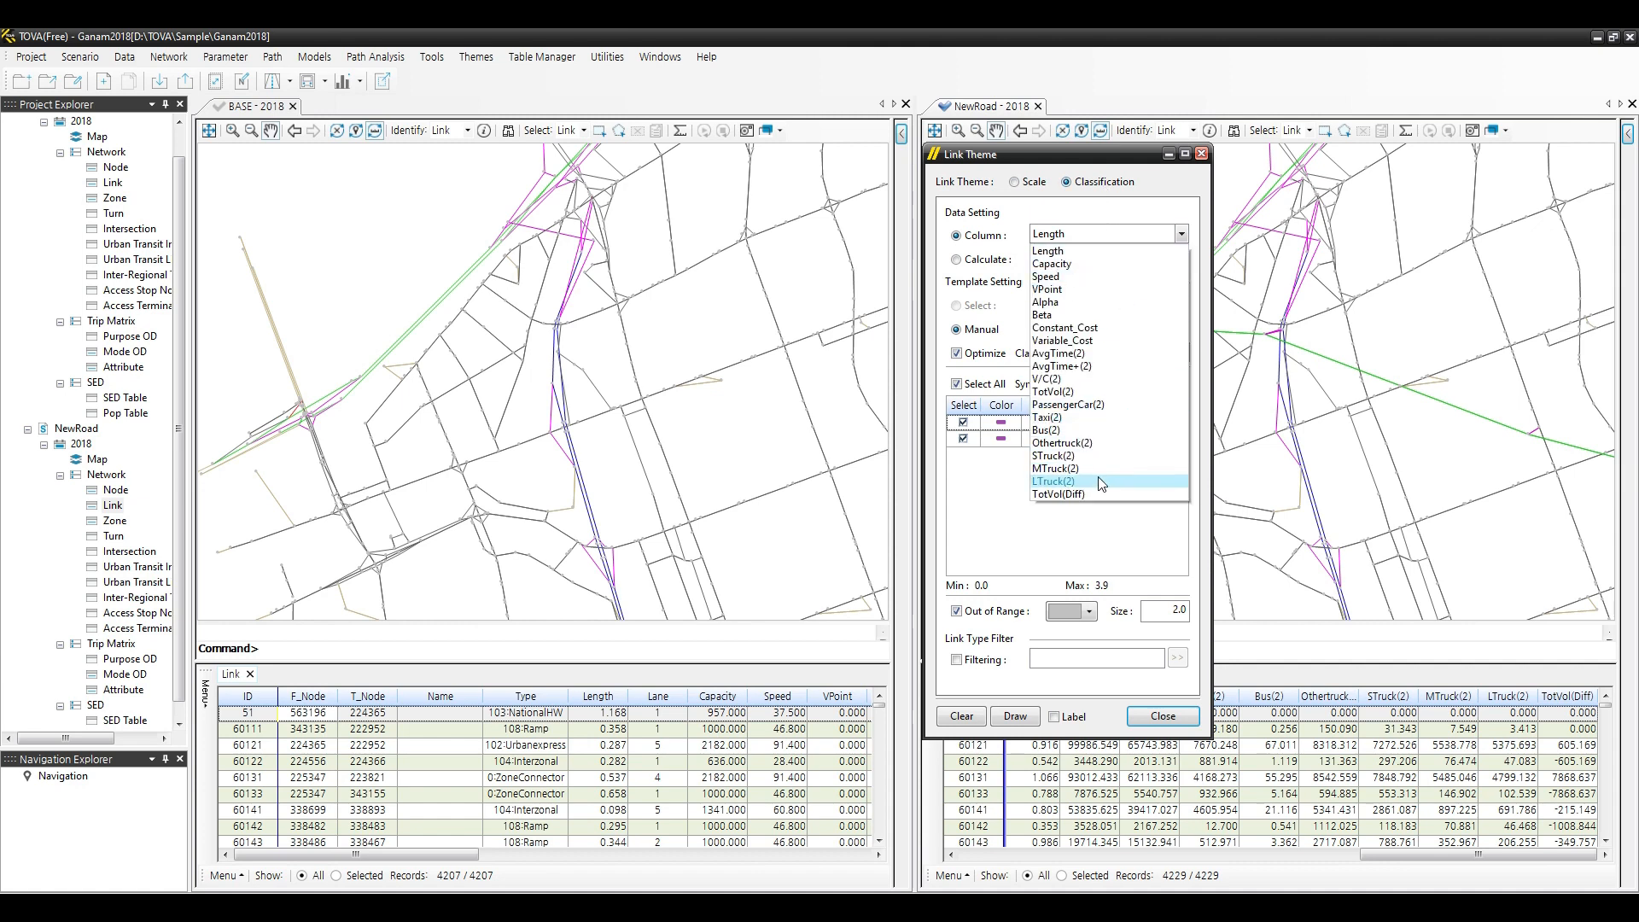
{"action": "left_click", "coordinate": [1085, 495]}
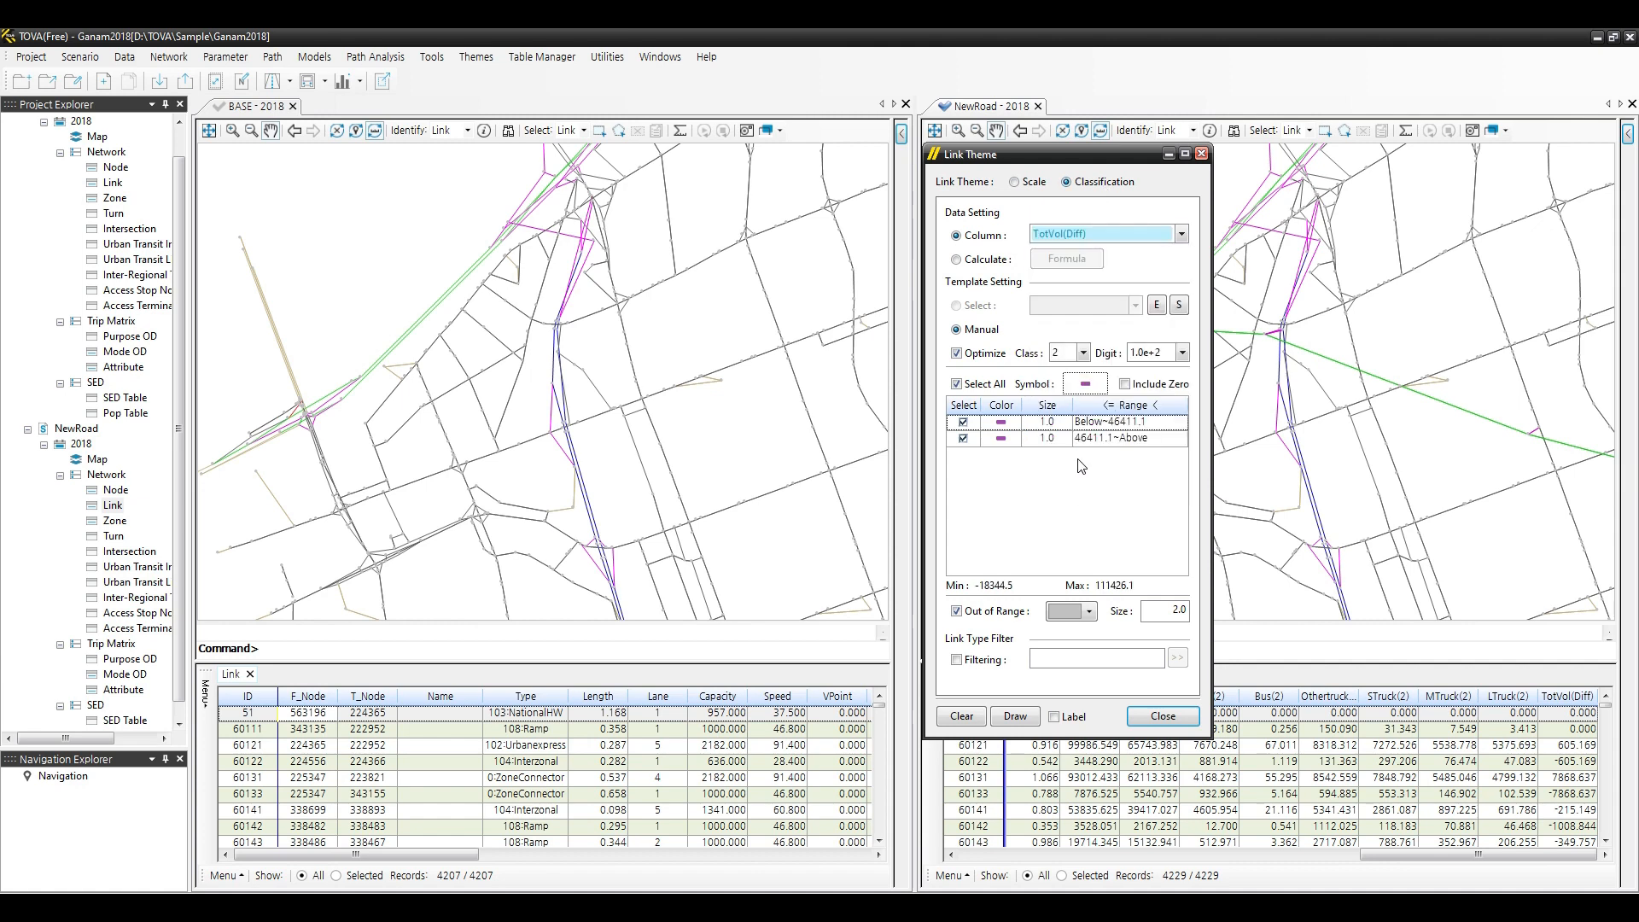
{"action": "left_click", "coordinate": [1083, 353]}
{"action": "left_click", "coordinate": [1065, 384]}
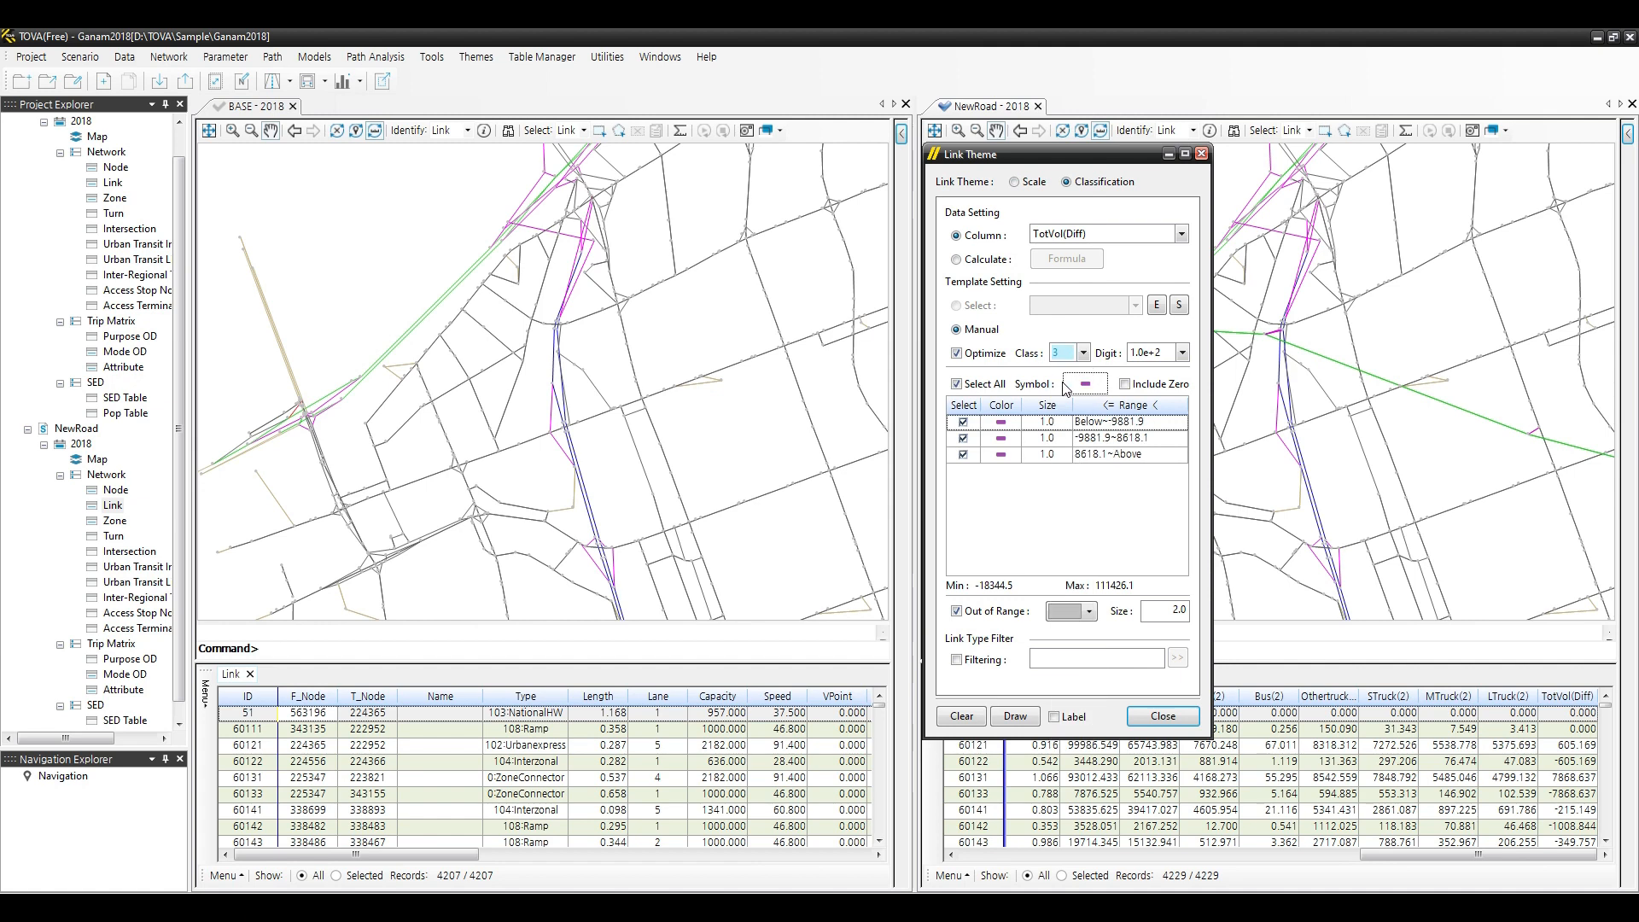
Set the theme's class boundaries to -1 and 1.
{"action": "left_click", "coordinate": [1106, 428]}
{"action": "type", "text": "-1"}
{"action": "key", "text": "Return"}
{"action": "left_click", "coordinate": [1107, 435]}
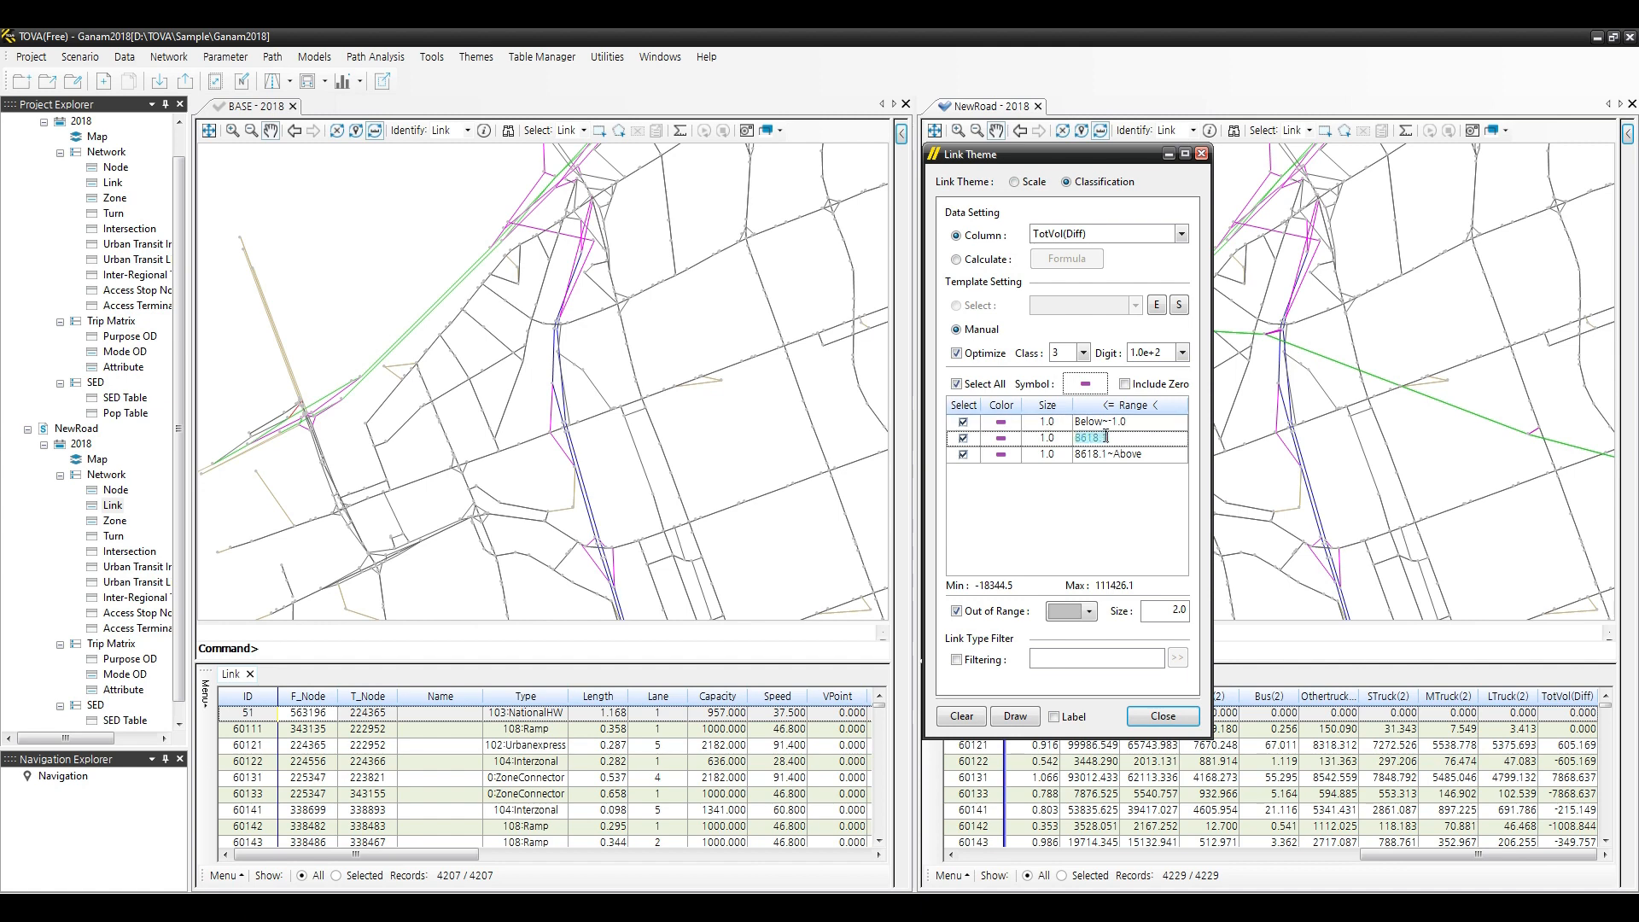
{"action": "type", "text": "1"}
{"action": "key", "text": "Return"}
Color the class below -1 blue and the class above 1 red.
{"action": "double_click", "coordinate": [1011, 422]}
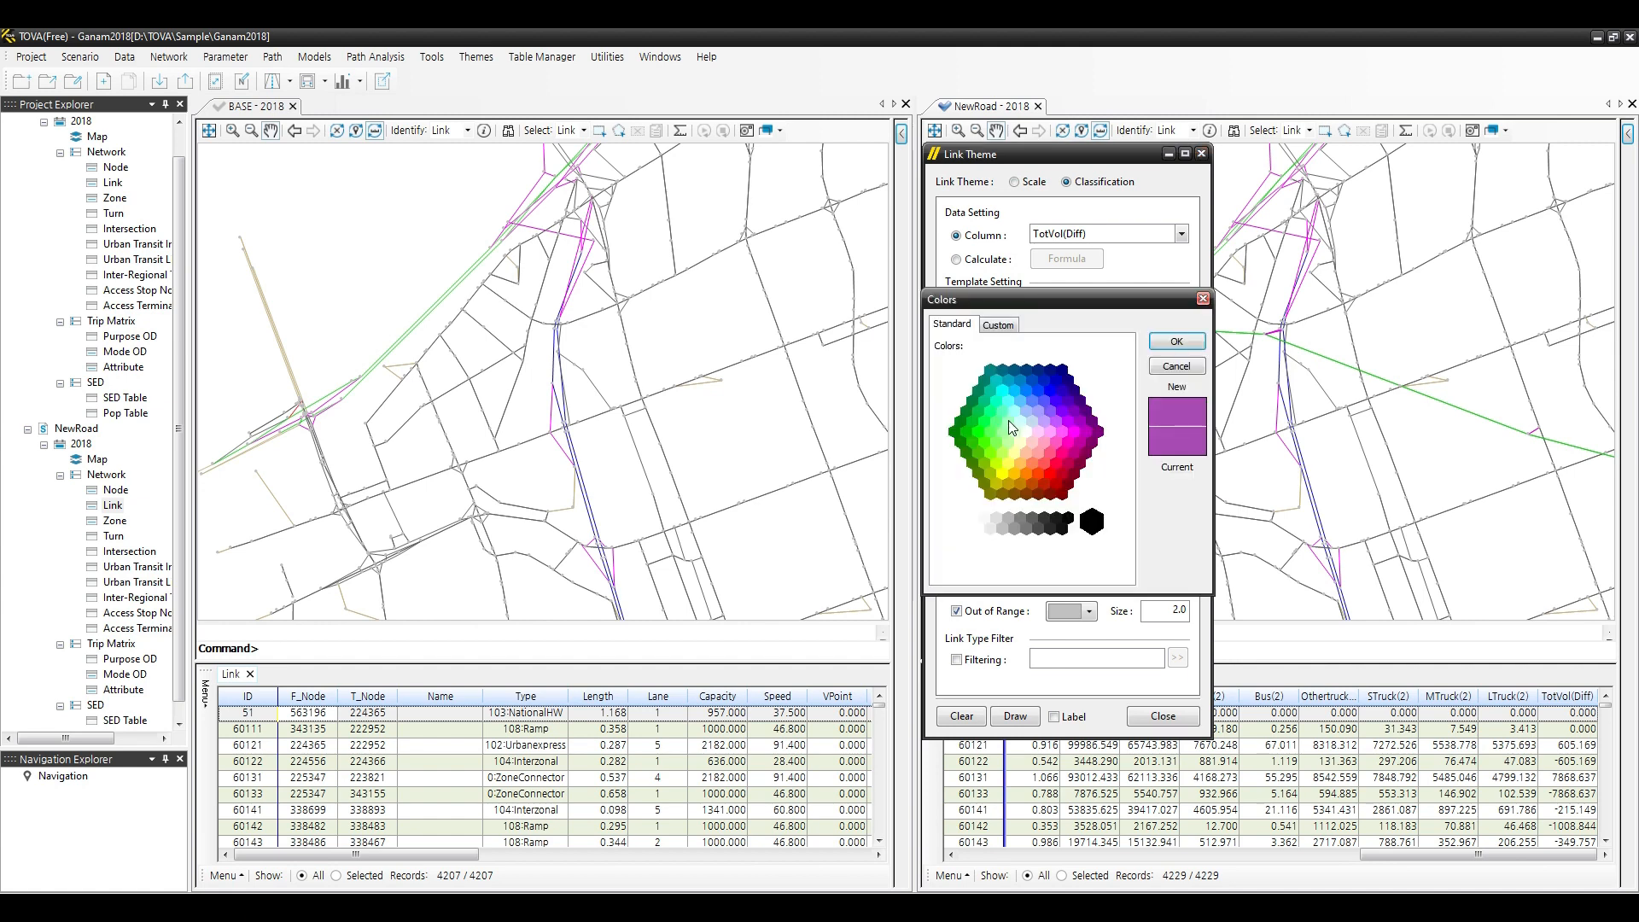
{"action": "left_click", "coordinate": [1049, 390]}
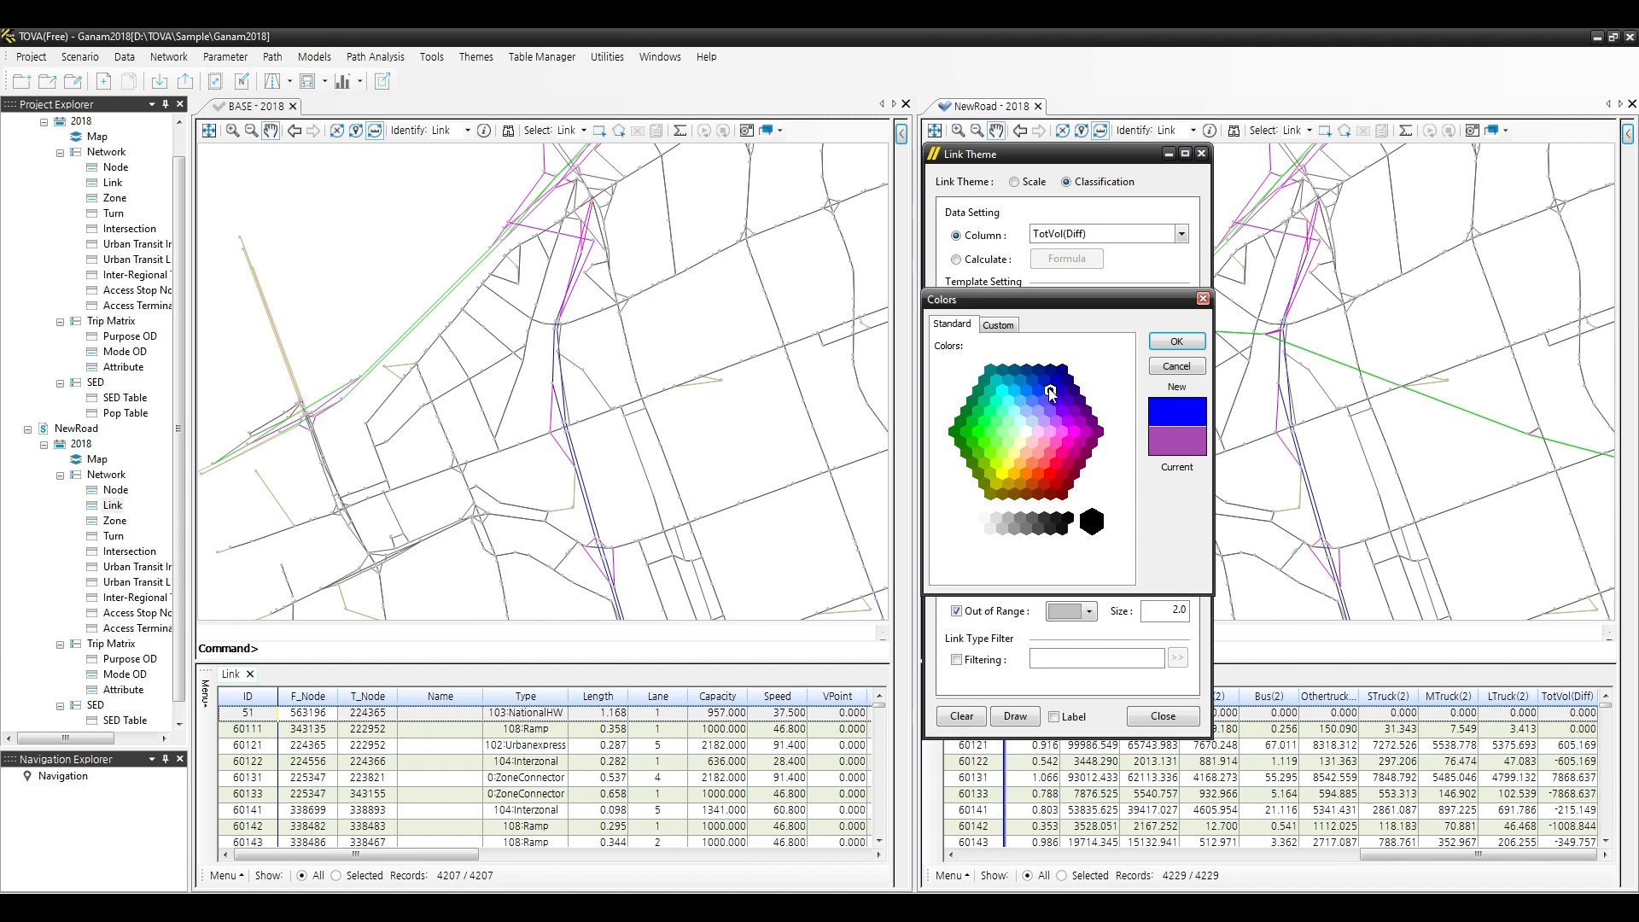
{"action": "left_click", "coordinate": [1176, 341]}
{"action": "double_click", "coordinate": [1002, 452]}
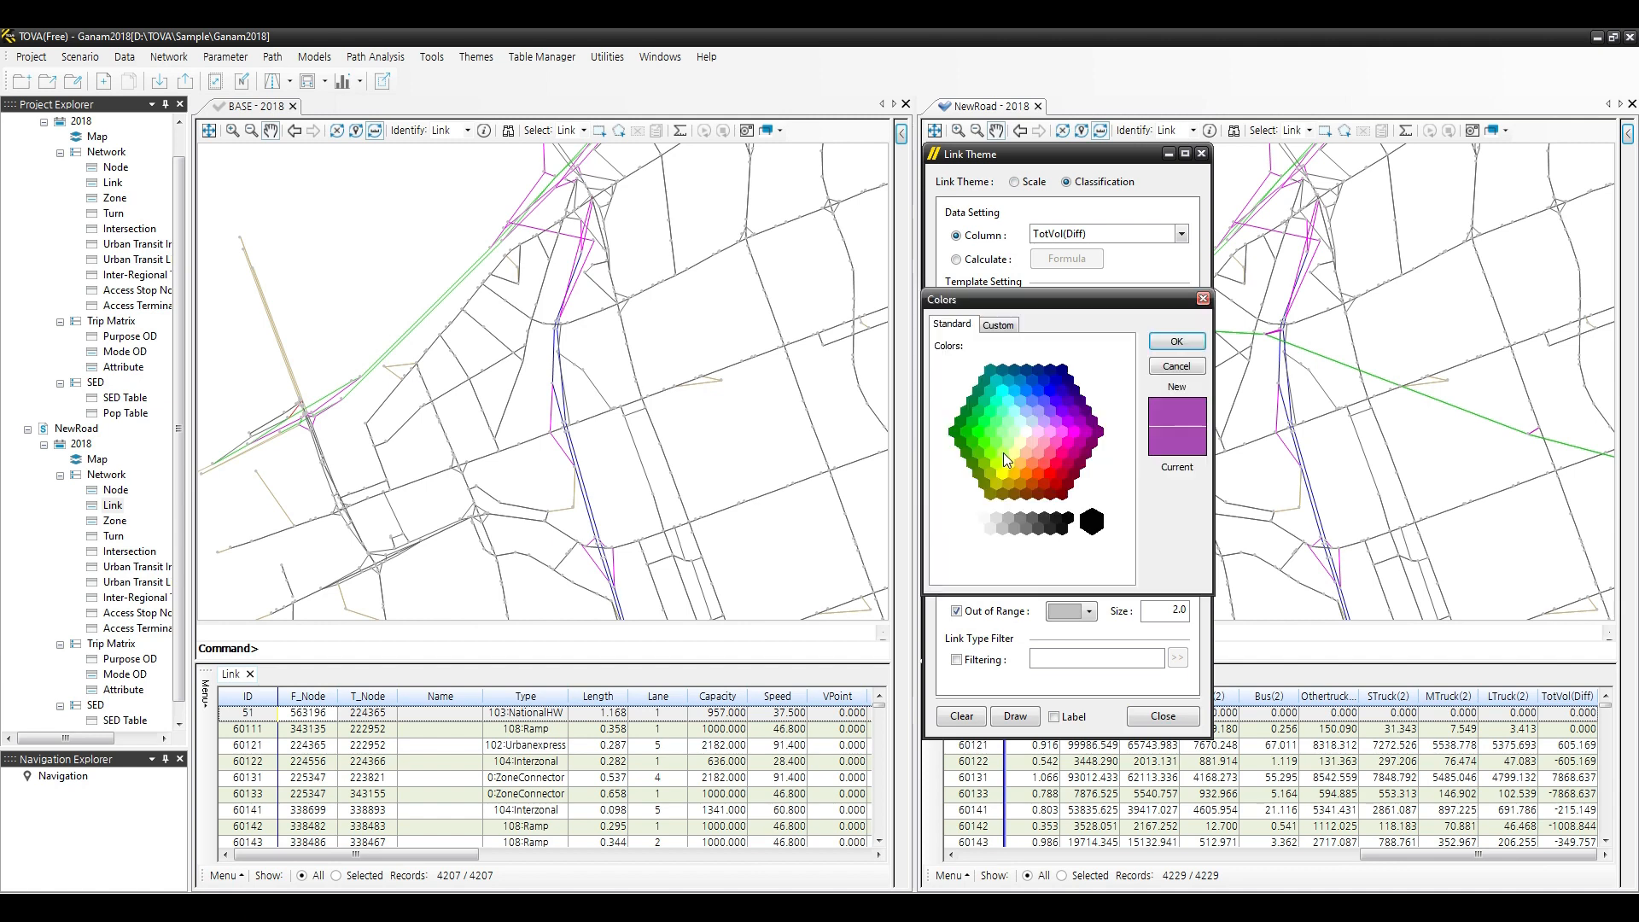
{"action": "left_click", "coordinate": [1050, 474]}
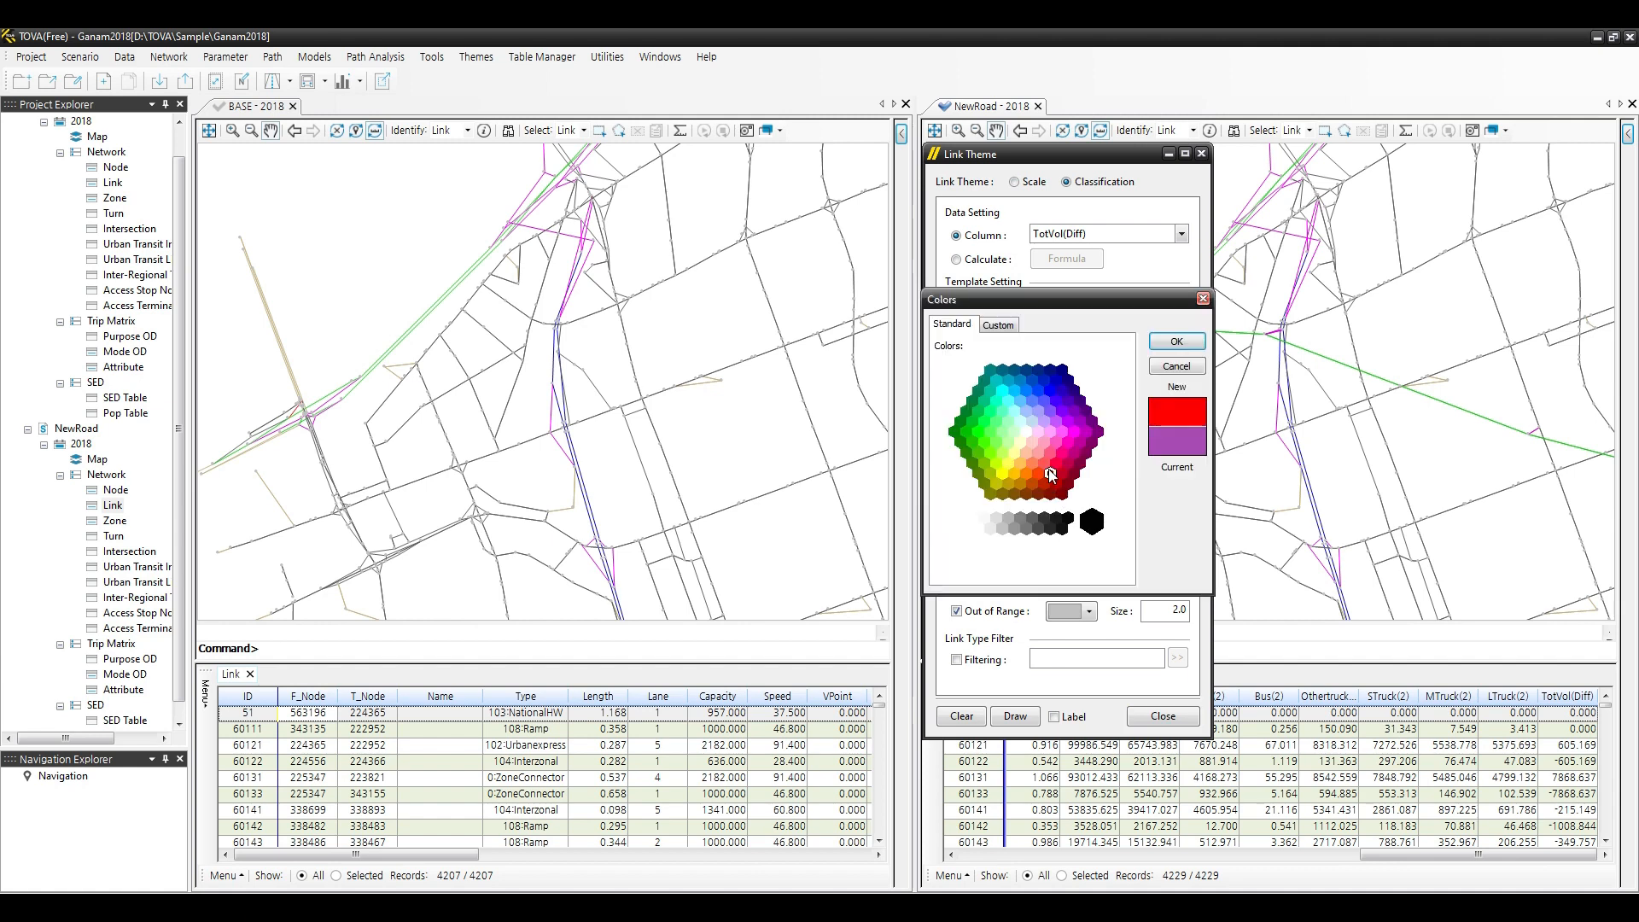
{"action": "left_click", "coordinate": [1169, 353]}
Exclude the -1 to 1 class, set the size of the other two classes to 3, and draw the link theme.
{"action": "left_click", "coordinate": [964, 438]}
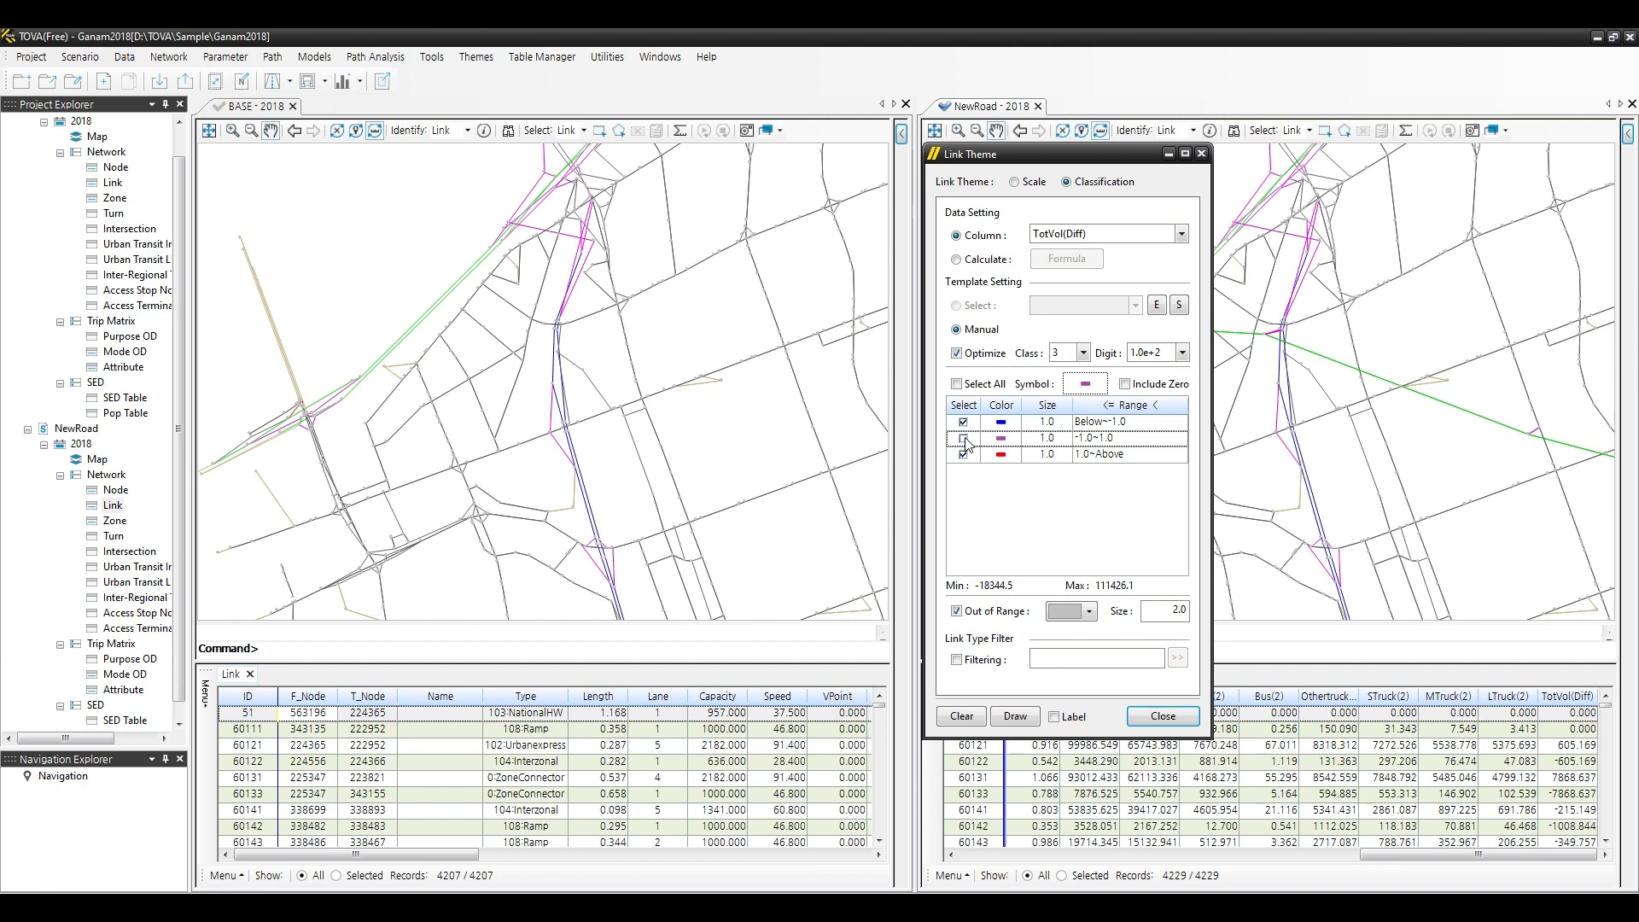
{"action": "left_click", "coordinate": [1057, 423]}
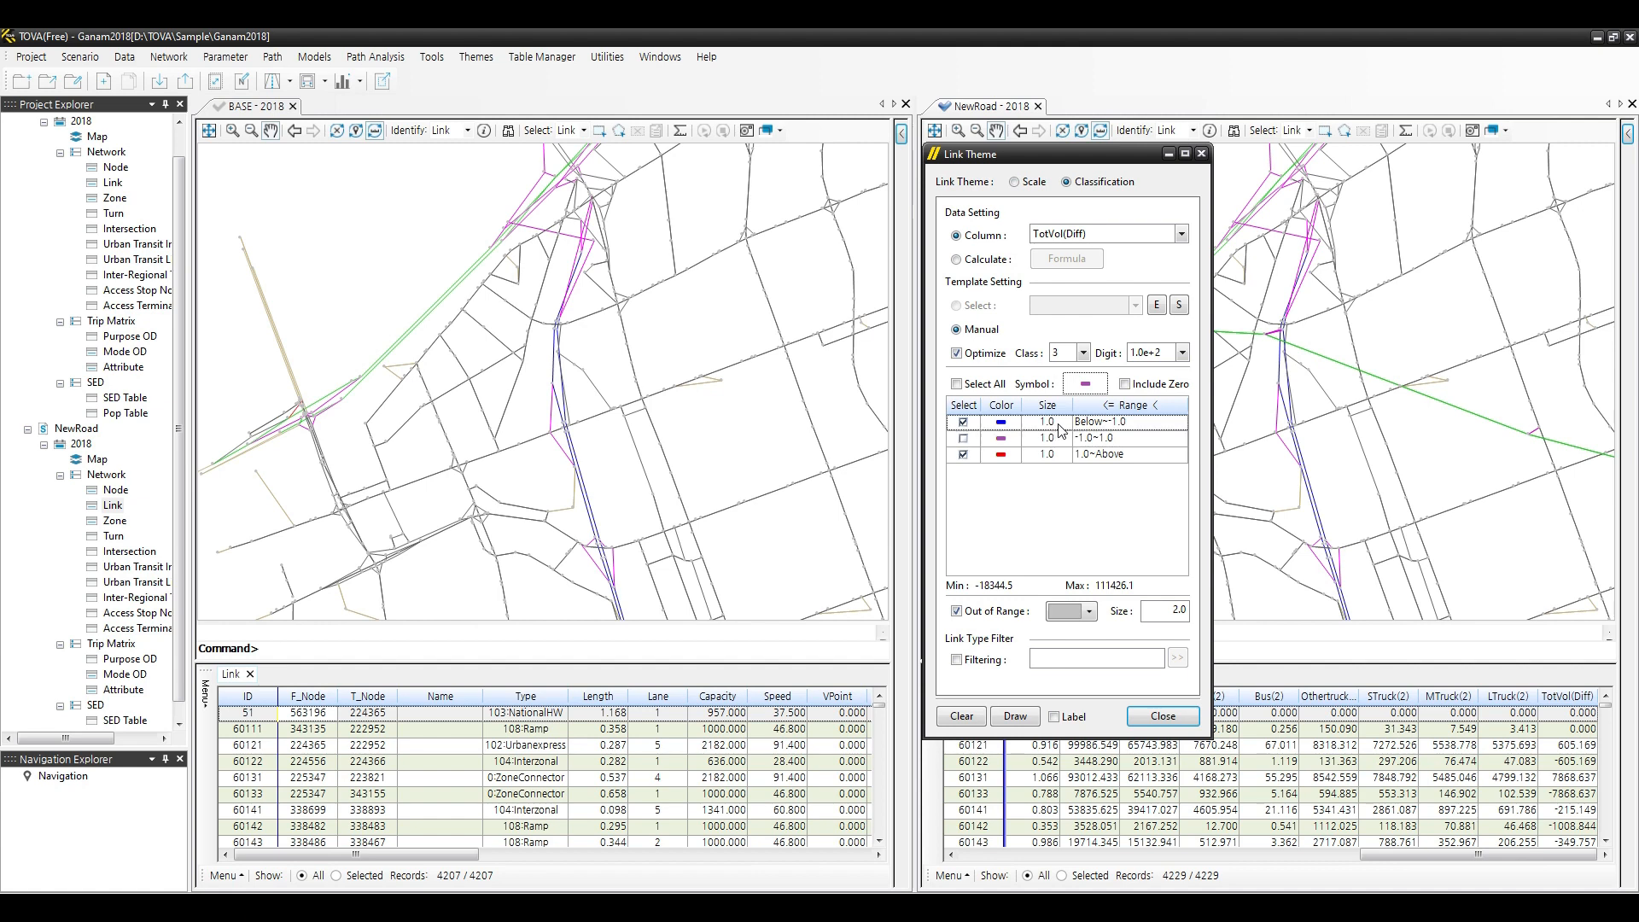
{"action": "type", "text": "3"}
{"action": "left_click", "coordinate": [1056, 455]}
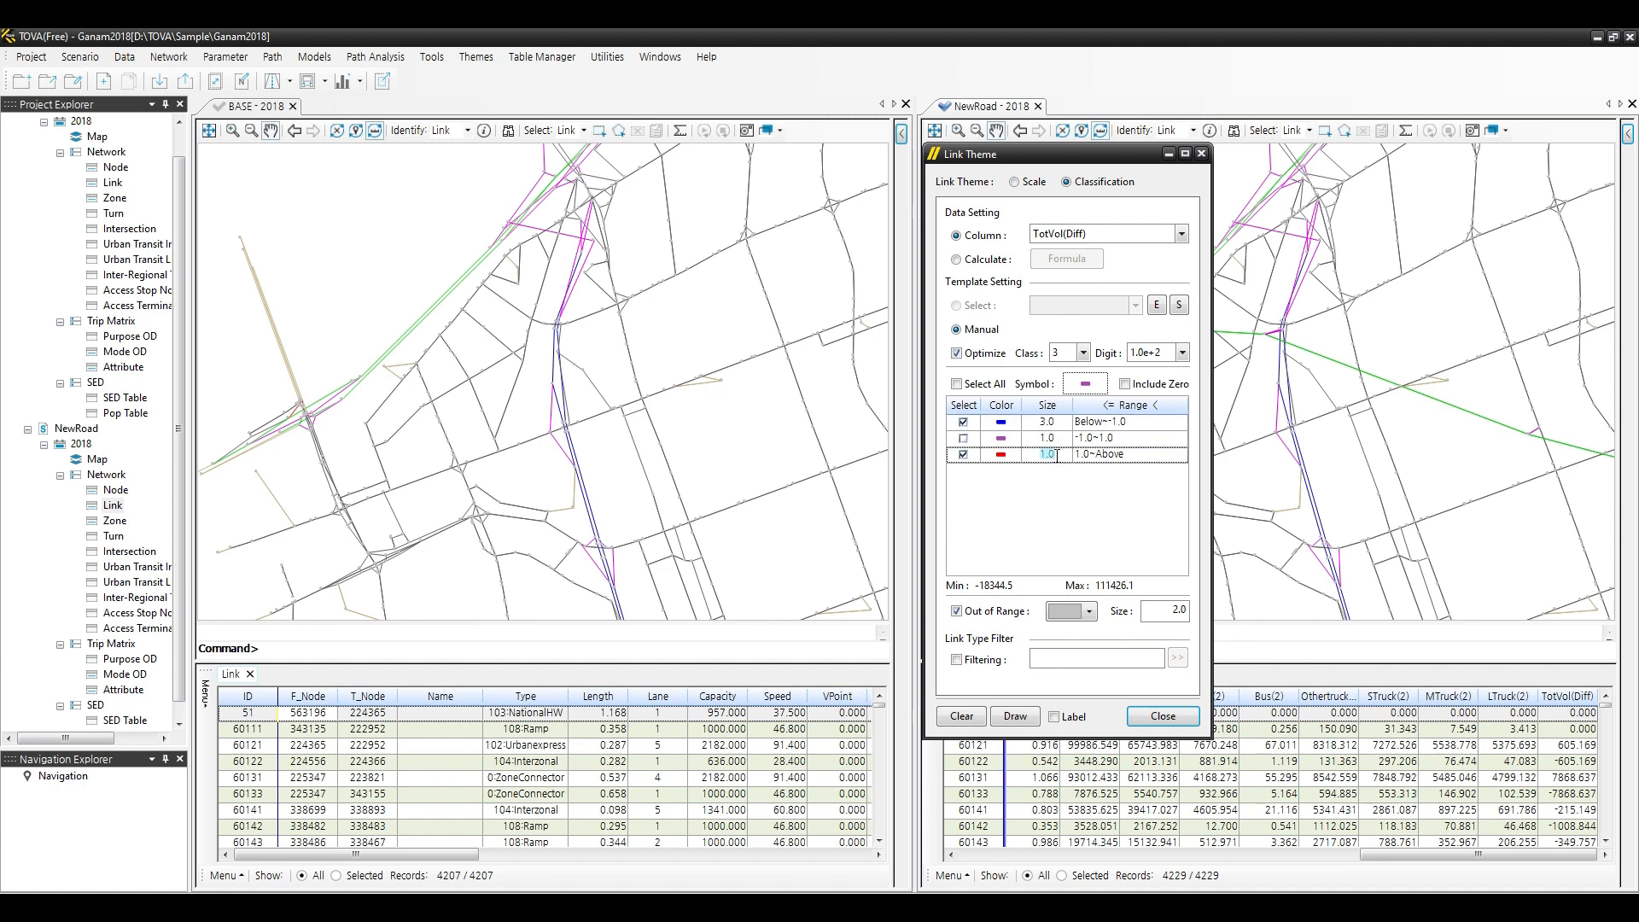
{"action": "type", "text": "3"}
{"action": "left_click", "coordinate": [1046, 551]}
{"action": "left_click", "coordinate": [1014, 716]}
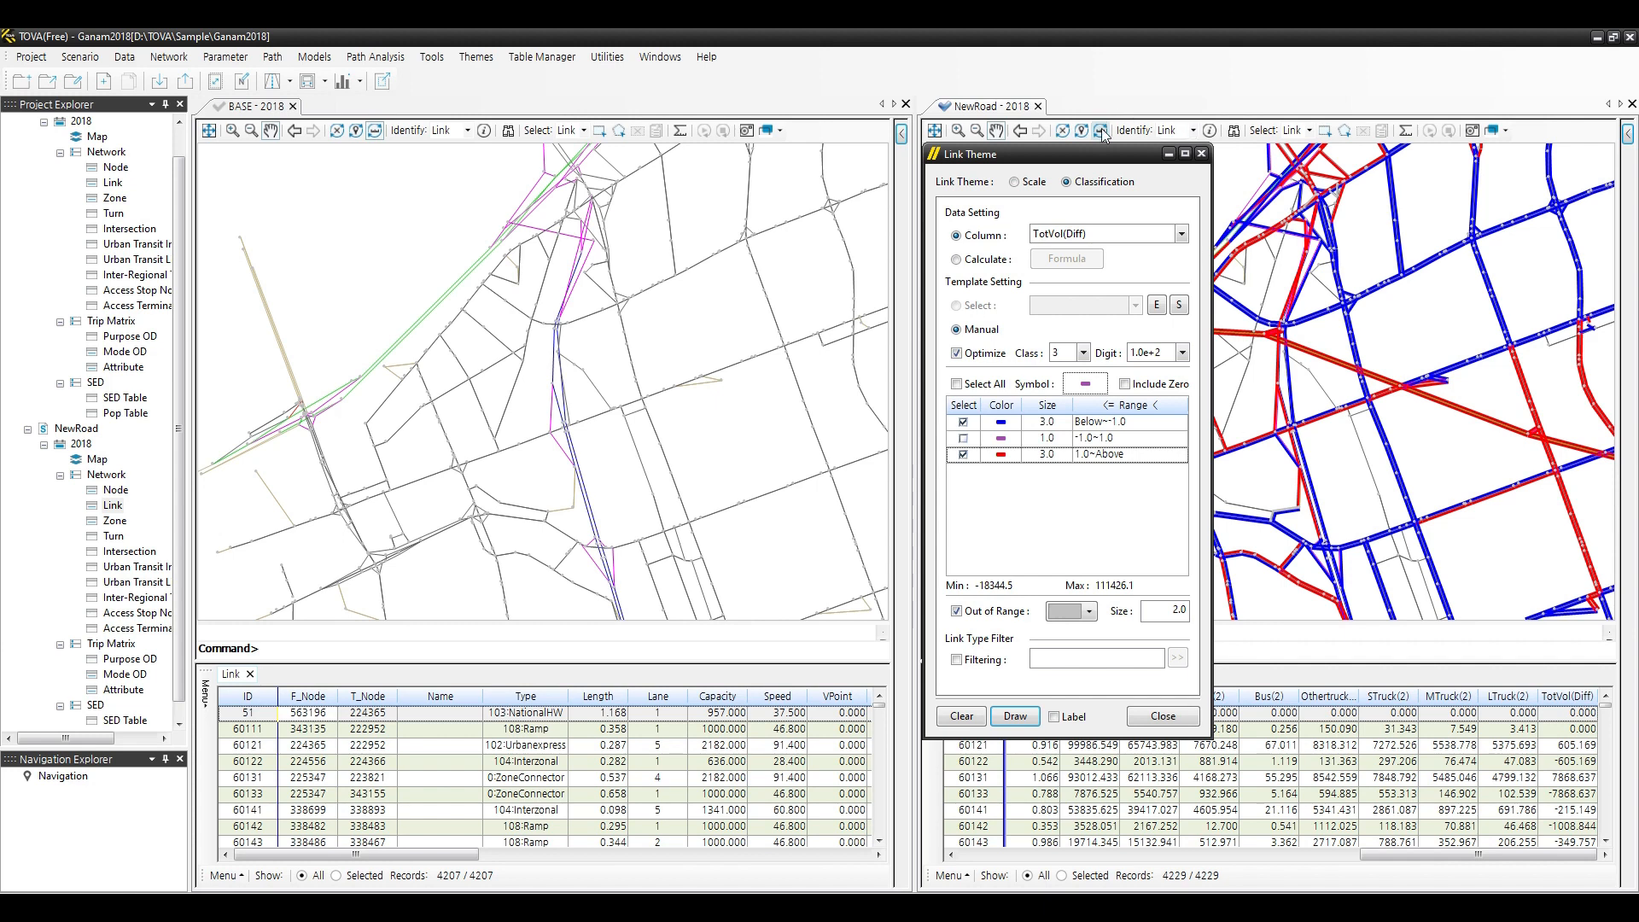
Examine the volume difference theme across the whole NewRoad network, then close the Link Theme settings.
{"action": "left_click_drag", "start_coordinate": [1103, 154], "coordinate": [543, 120]}
{"action": "scroll", "coordinate": [1195, 365], "scroll_direction": "down", "scroll_amount": 3}
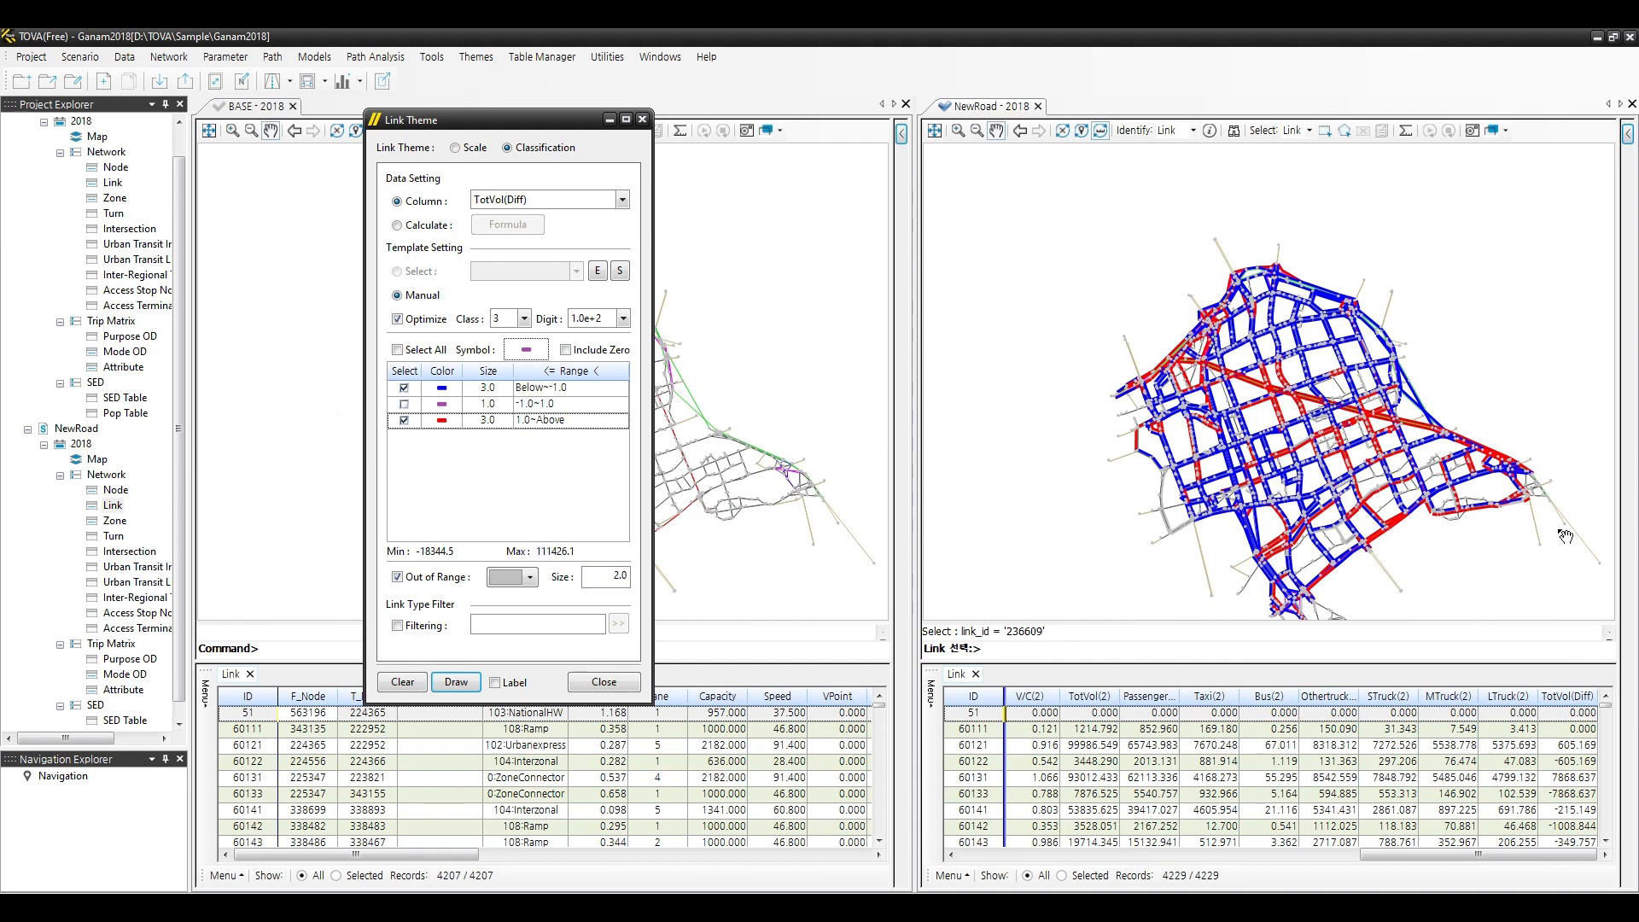
{"action": "left_click_drag", "start_coordinate": [1546, 536], "coordinate": [1475, 493]}
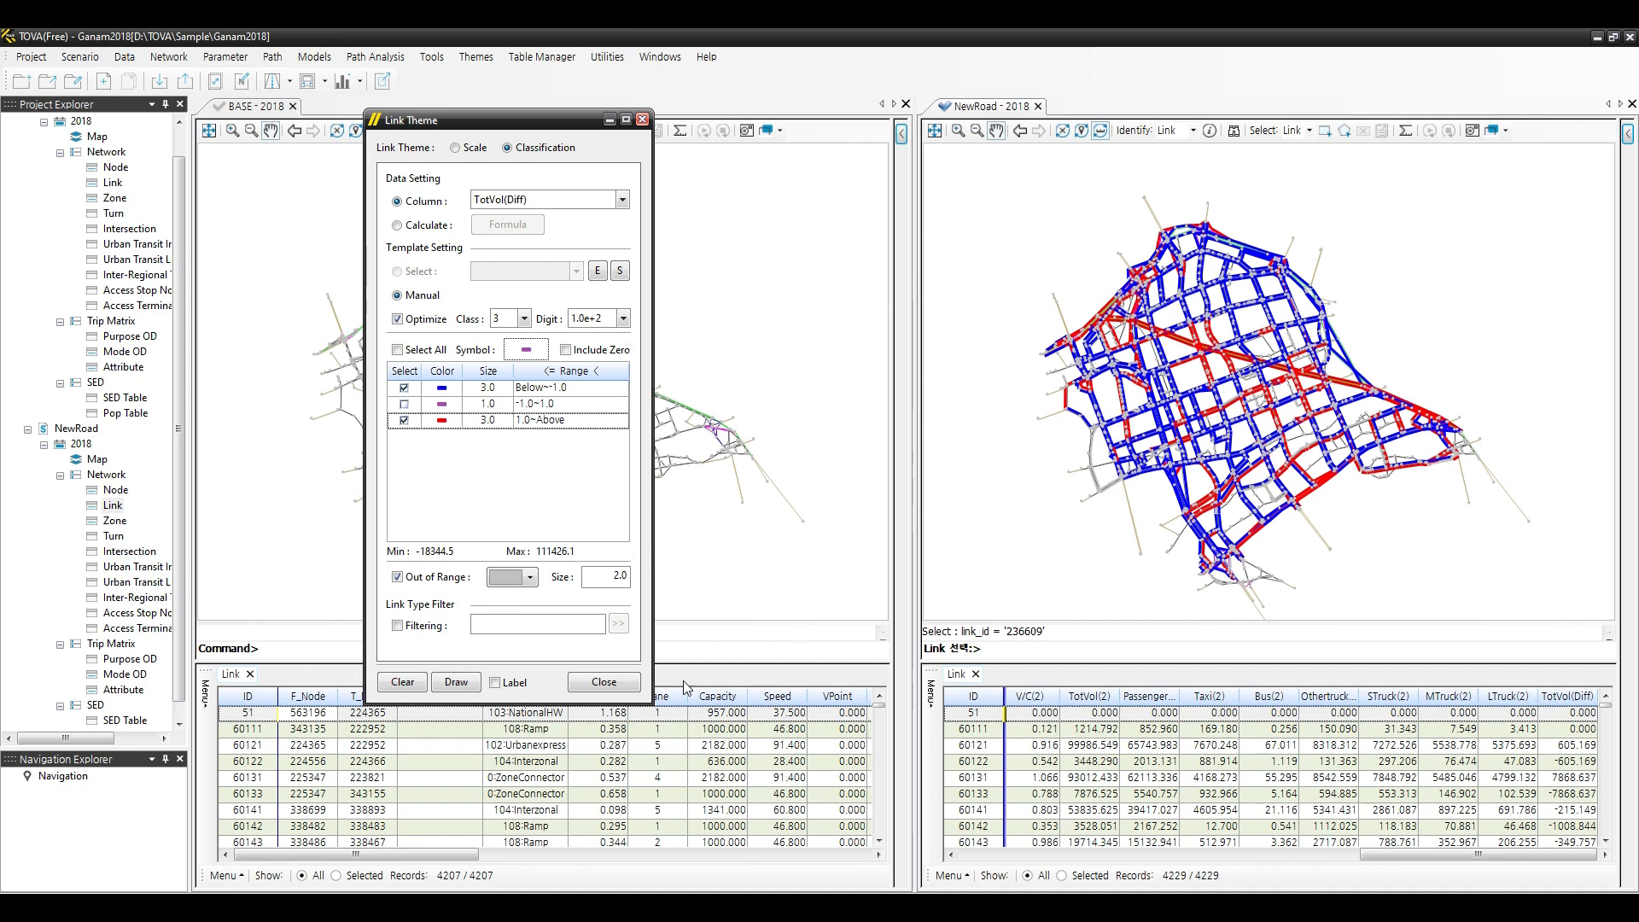
{"action": "left_click", "coordinate": [607, 683]}
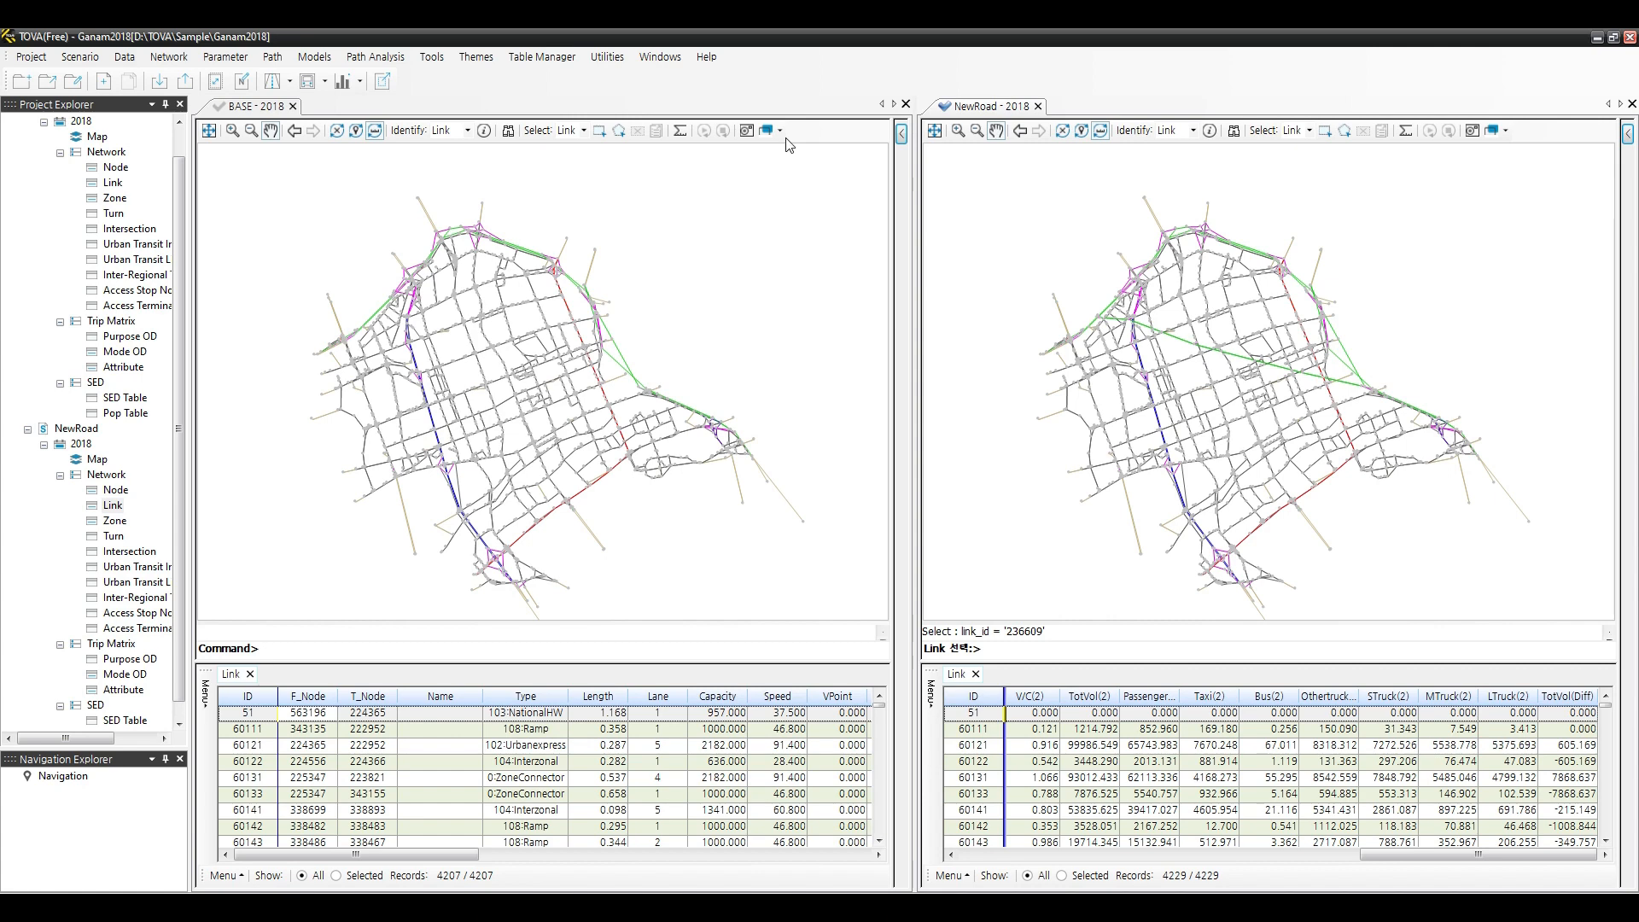
Open Highway Selected Link Analysis for NewRoad and pick new road links 236591 and 236593 on the map.
{"action": "left_click", "coordinate": [375, 58]}
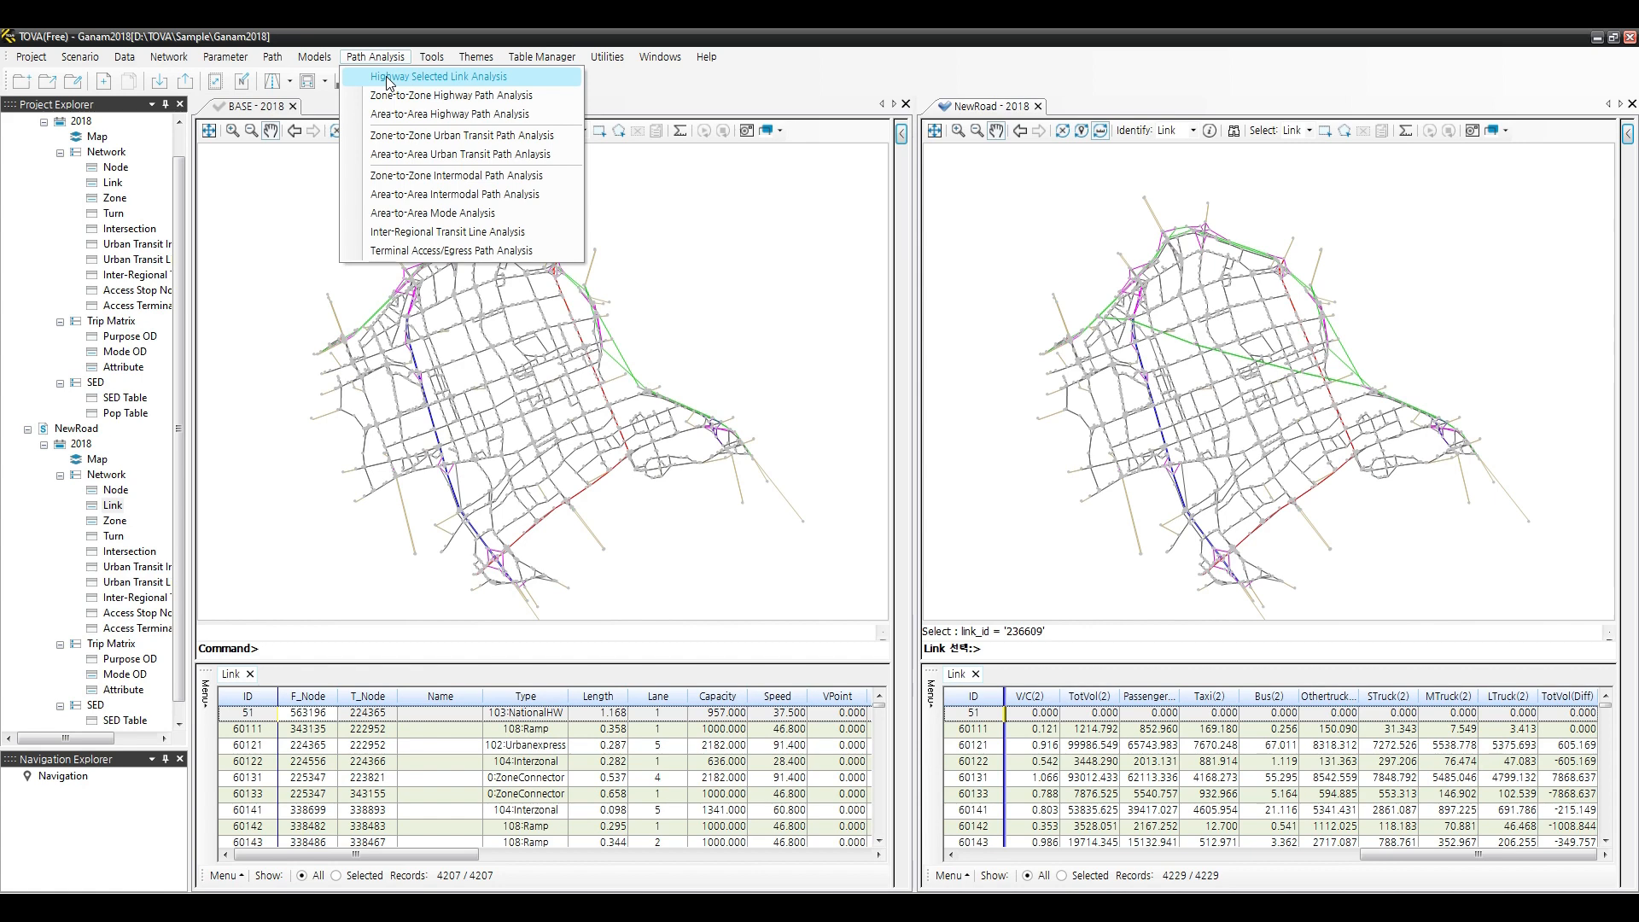
{"action": "left_click", "coordinate": [388, 79]}
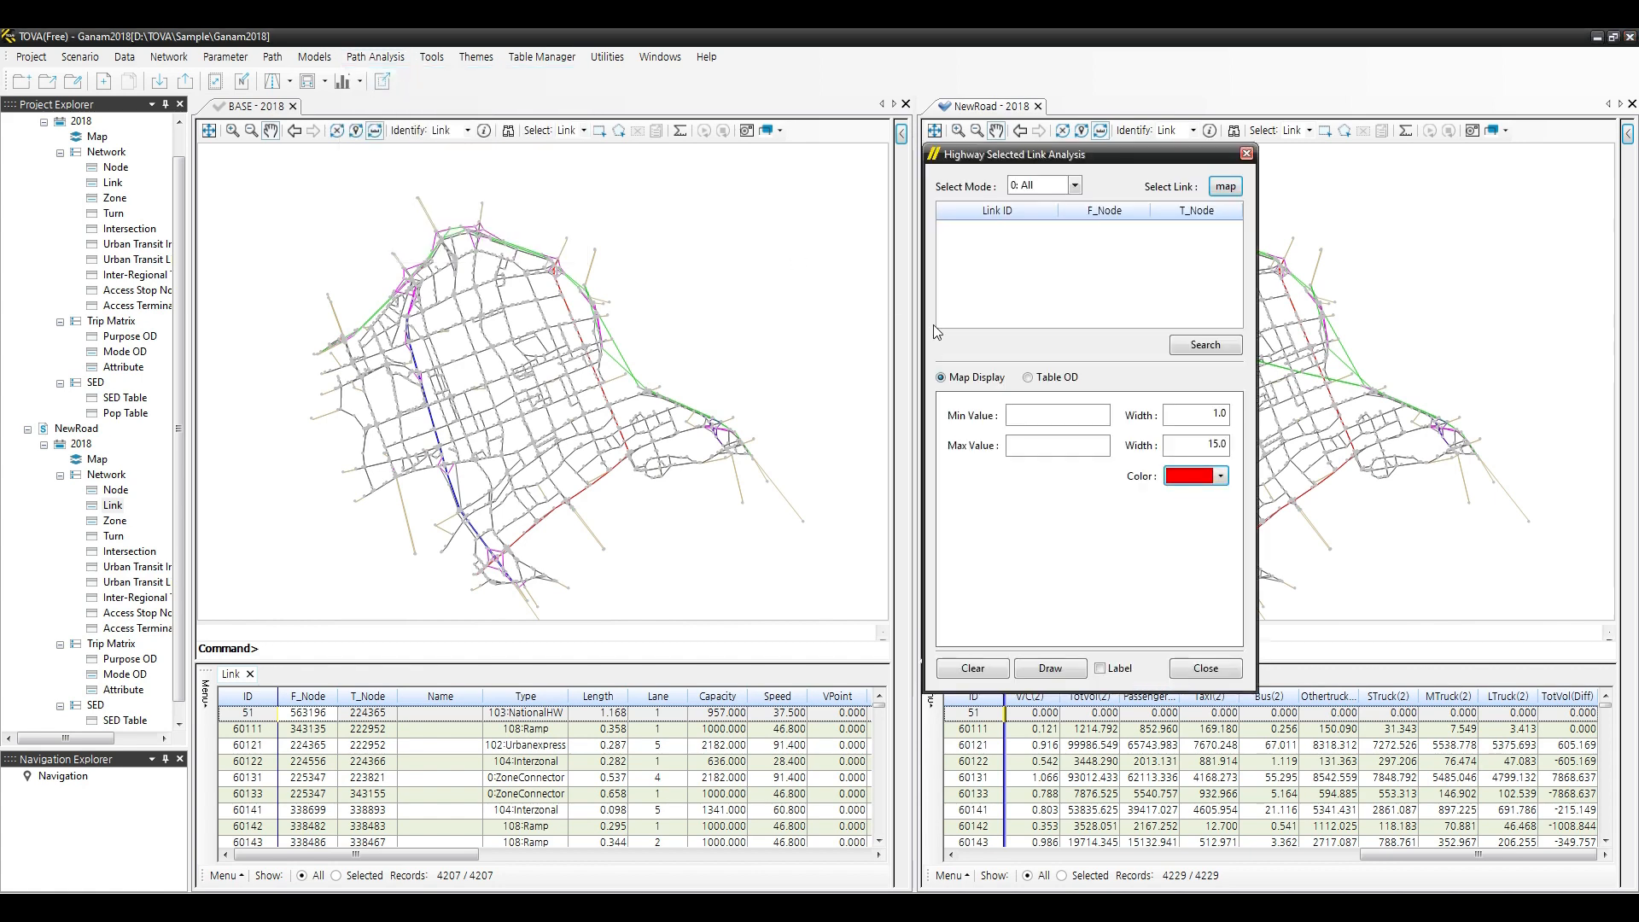
{"action": "left_click", "coordinate": [1226, 190]}
{"action": "scroll", "coordinate": [1314, 384], "scroll_direction": "up", "scroll_amount": 5}
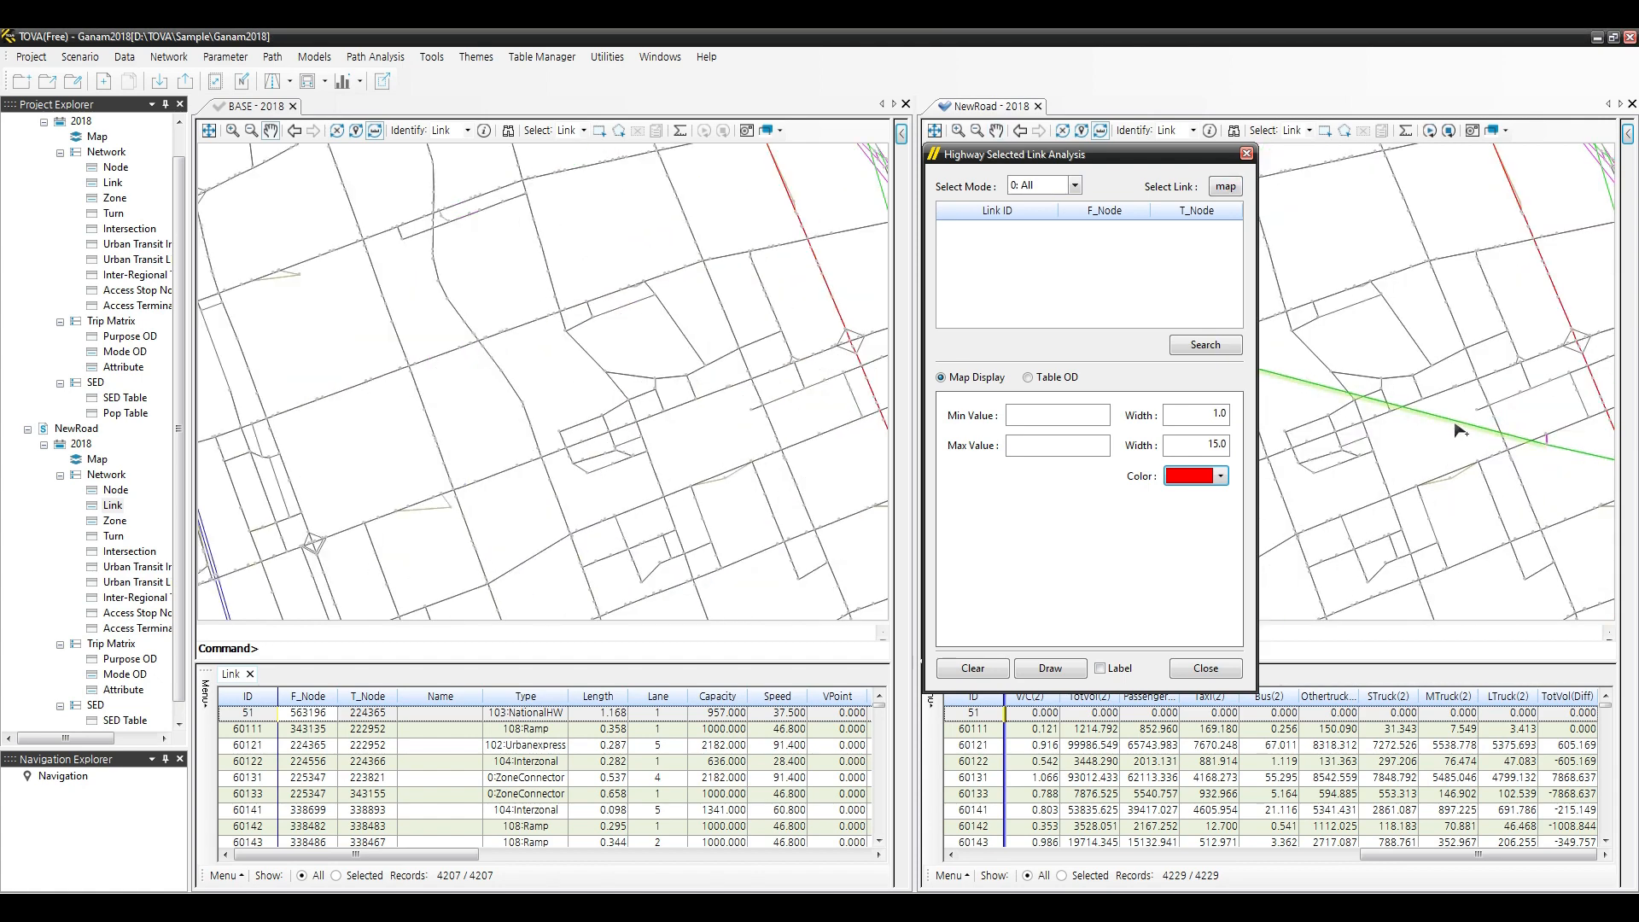
{"action": "left_click", "coordinate": [1468, 426]}
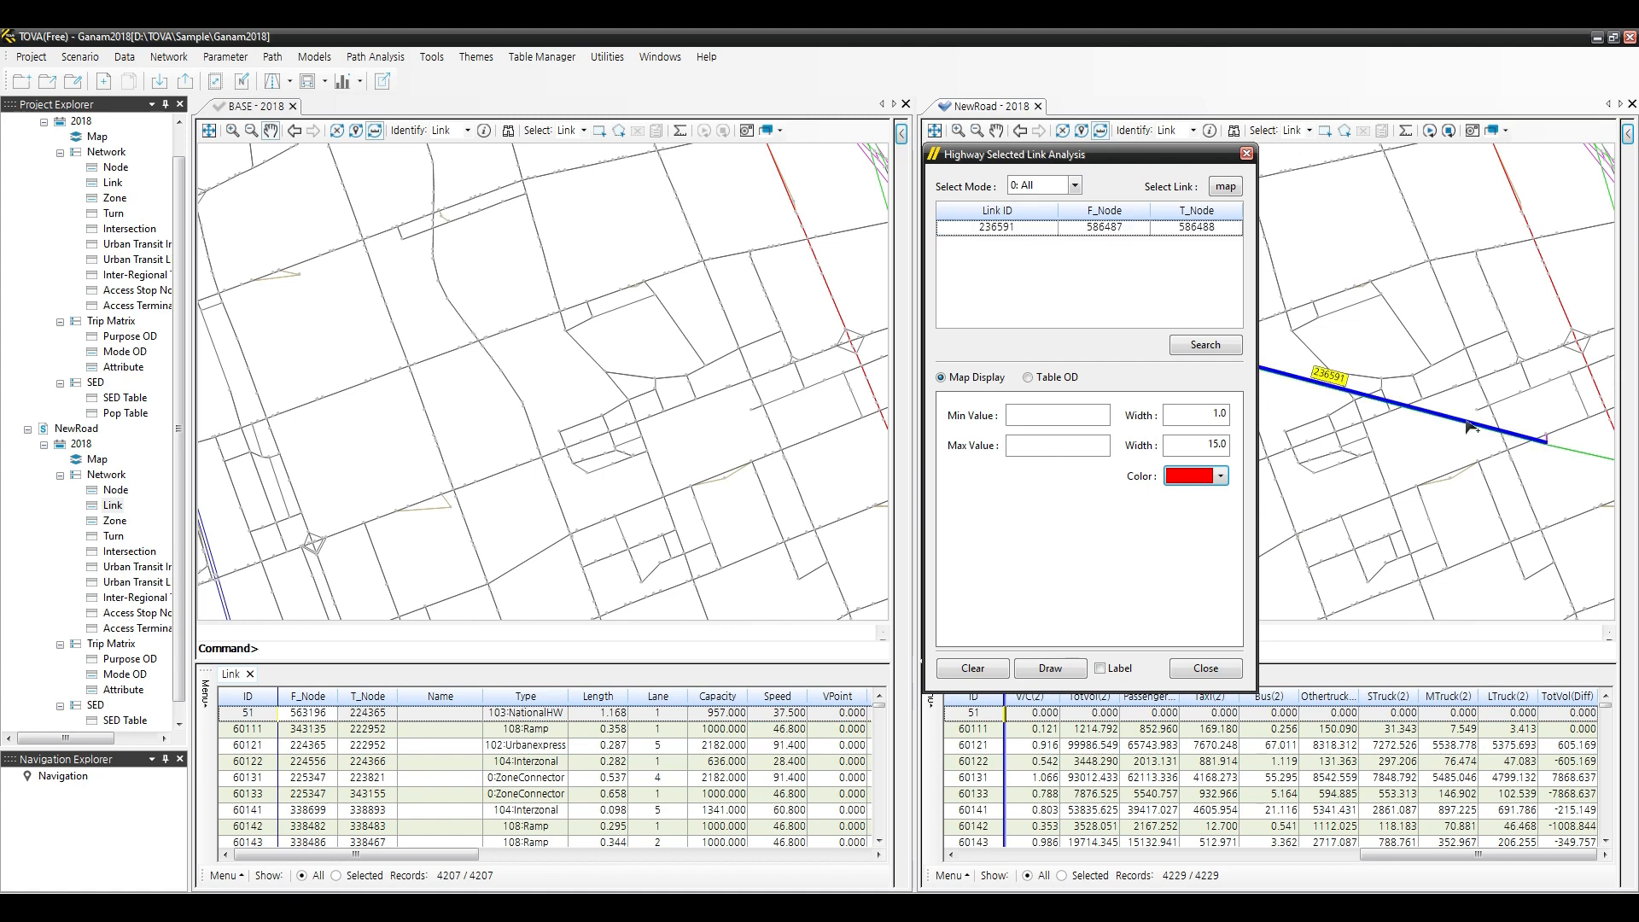
{"action": "scroll", "coordinate": [1480, 497], "scroll_direction": "down", "scroll_amount": 3}
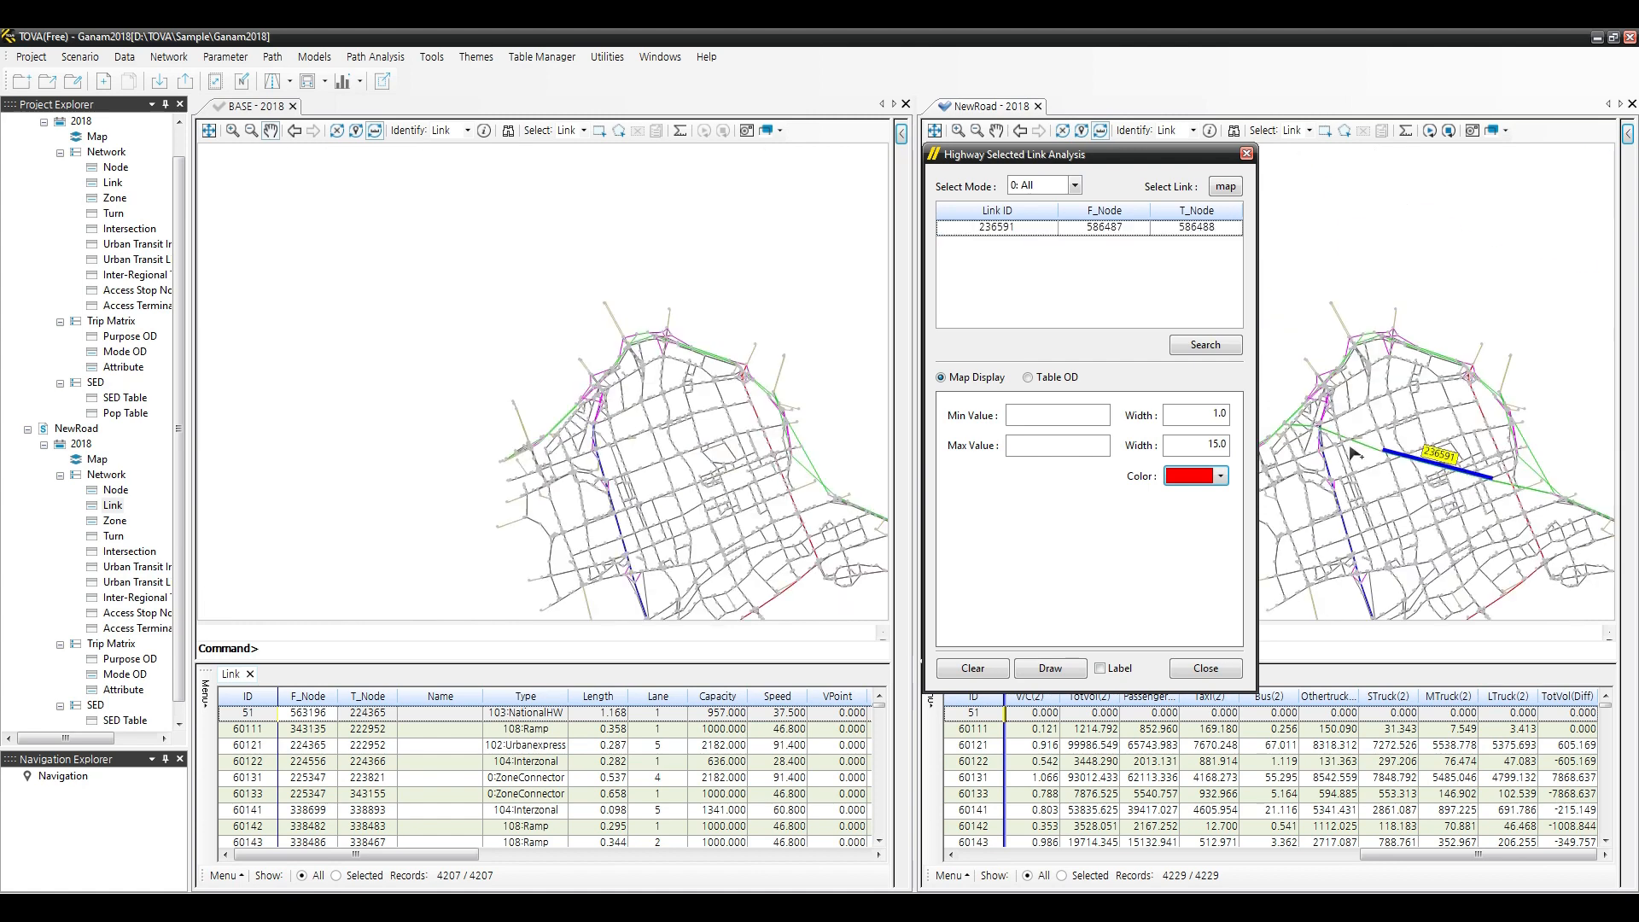
{"action": "scroll", "coordinate": [1352, 453], "scroll_direction": "up", "scroll_amount": 5}
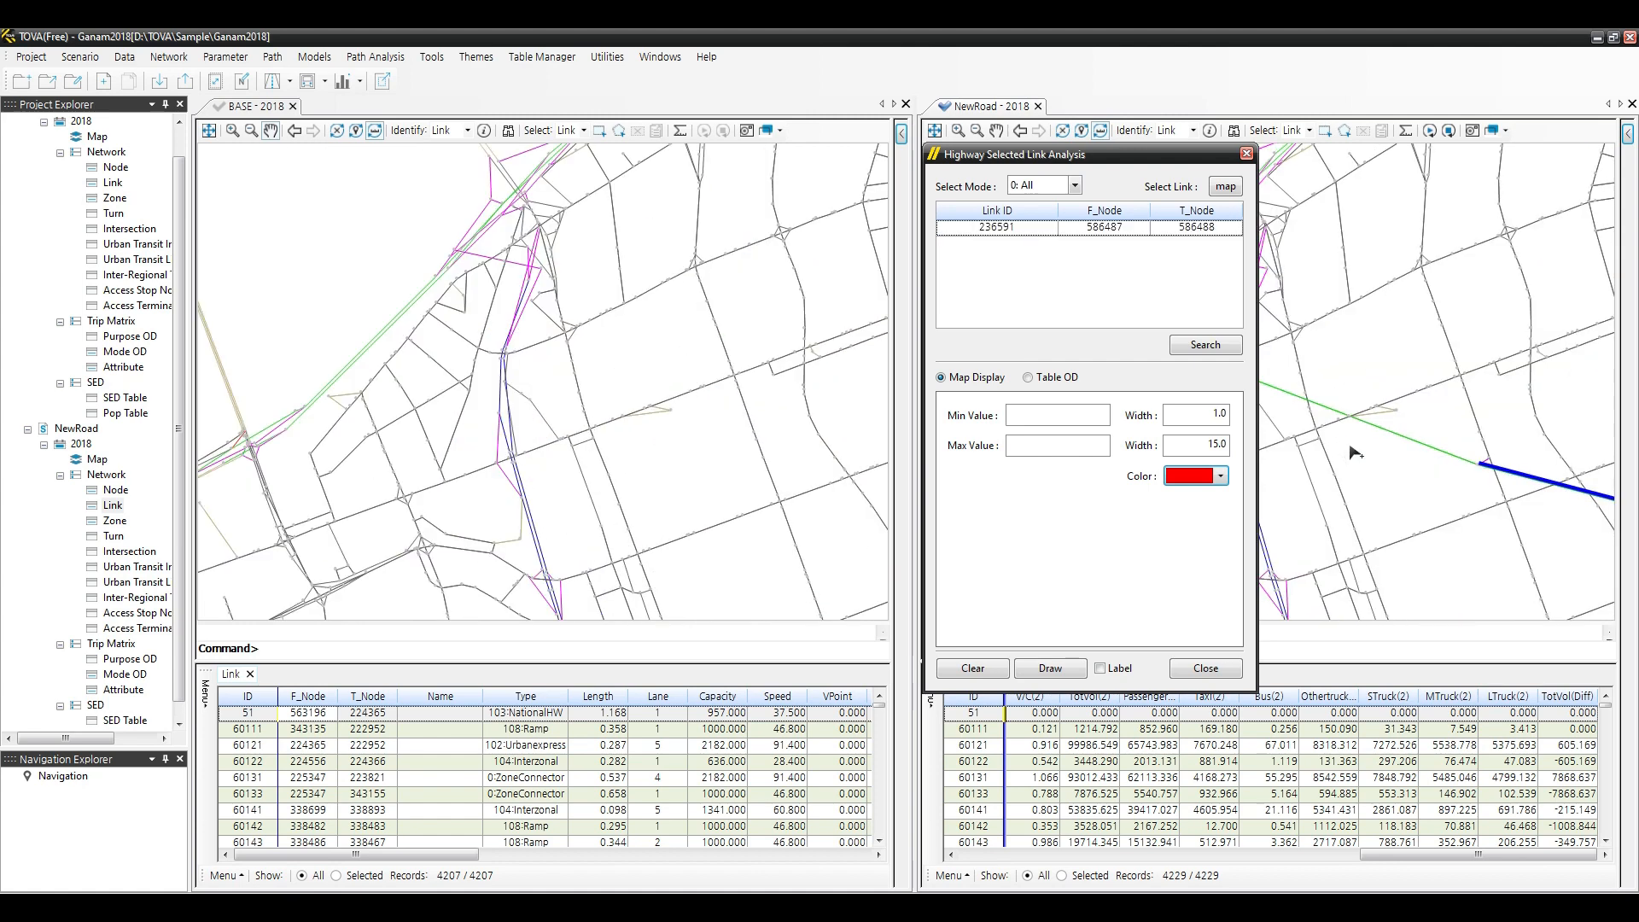
{"action": "left_click", "coordinate": [1400, 439]}
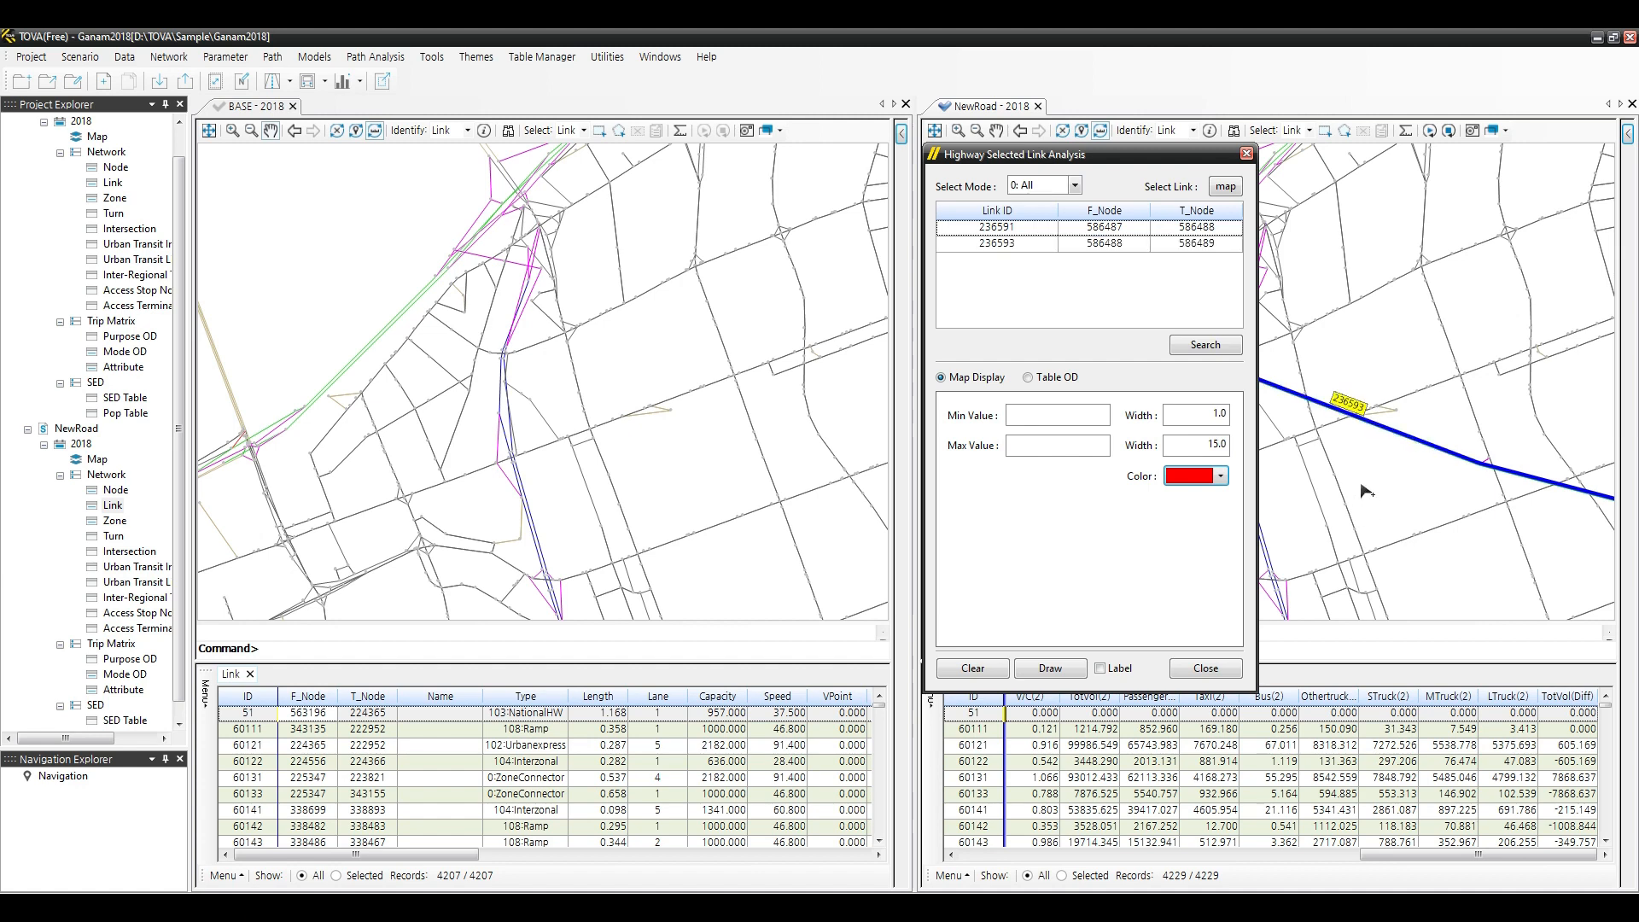
Run the selected link search and examine the resulting flows across the NewRoad network.
{"action": "left_click", "coordinate": [1203, 343]}
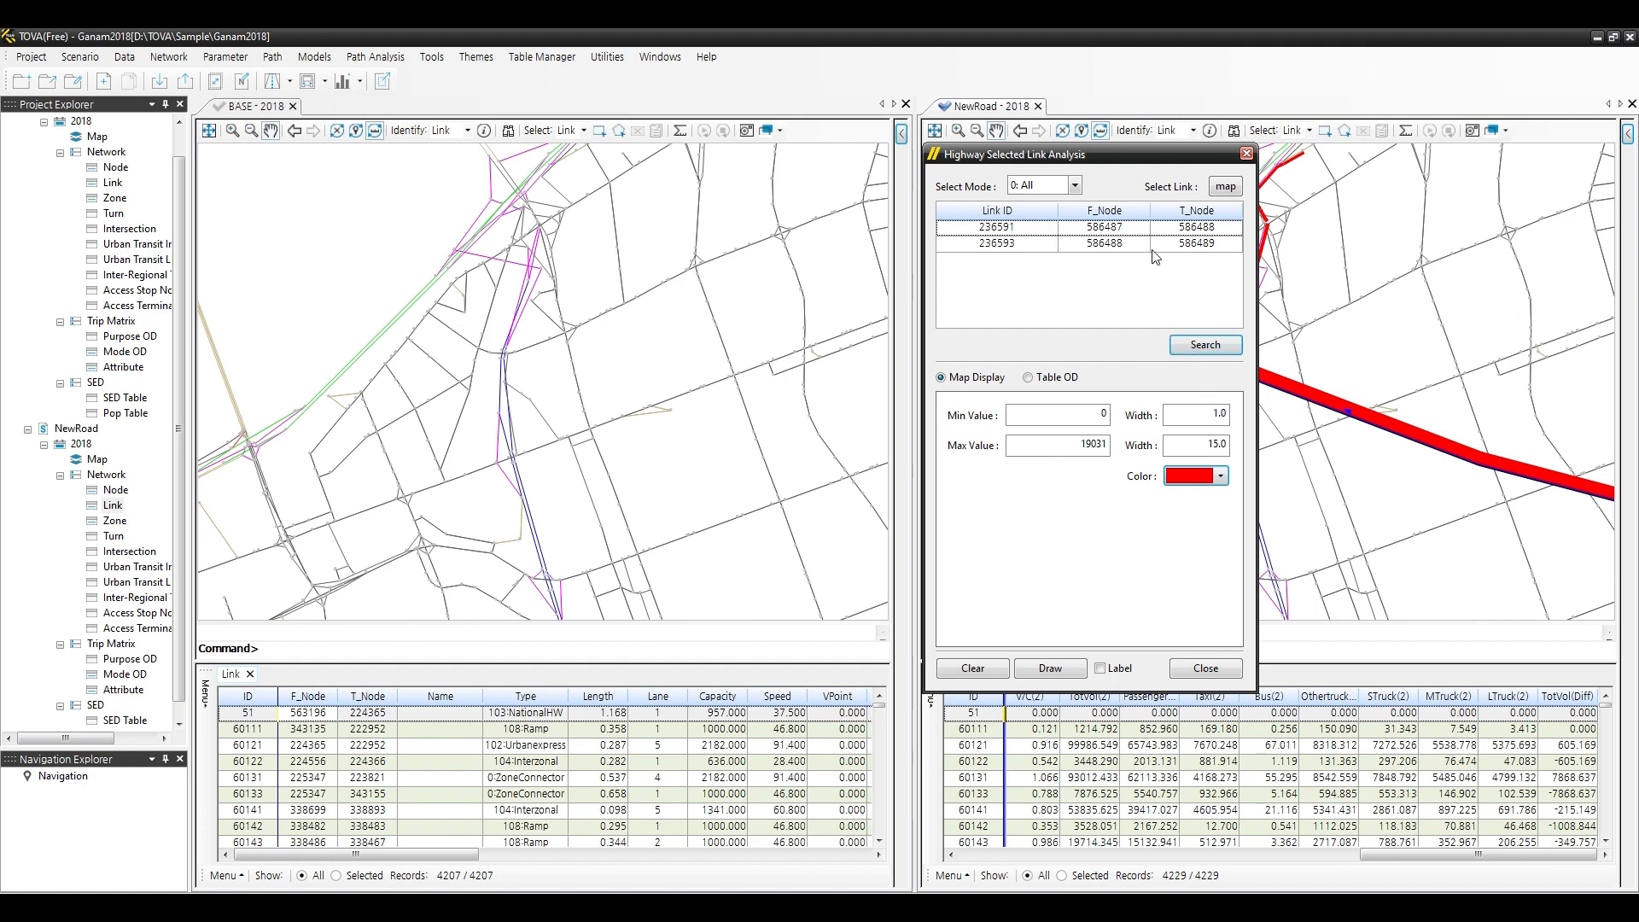
{"action": "left_click_drag", "start_coordinate": [1128, 158], "coordinate": [730, 388]}
{"action": "scroll", "coordinate": [1193, 435], "scroll_direction": "down", "scroll_amount": 5}
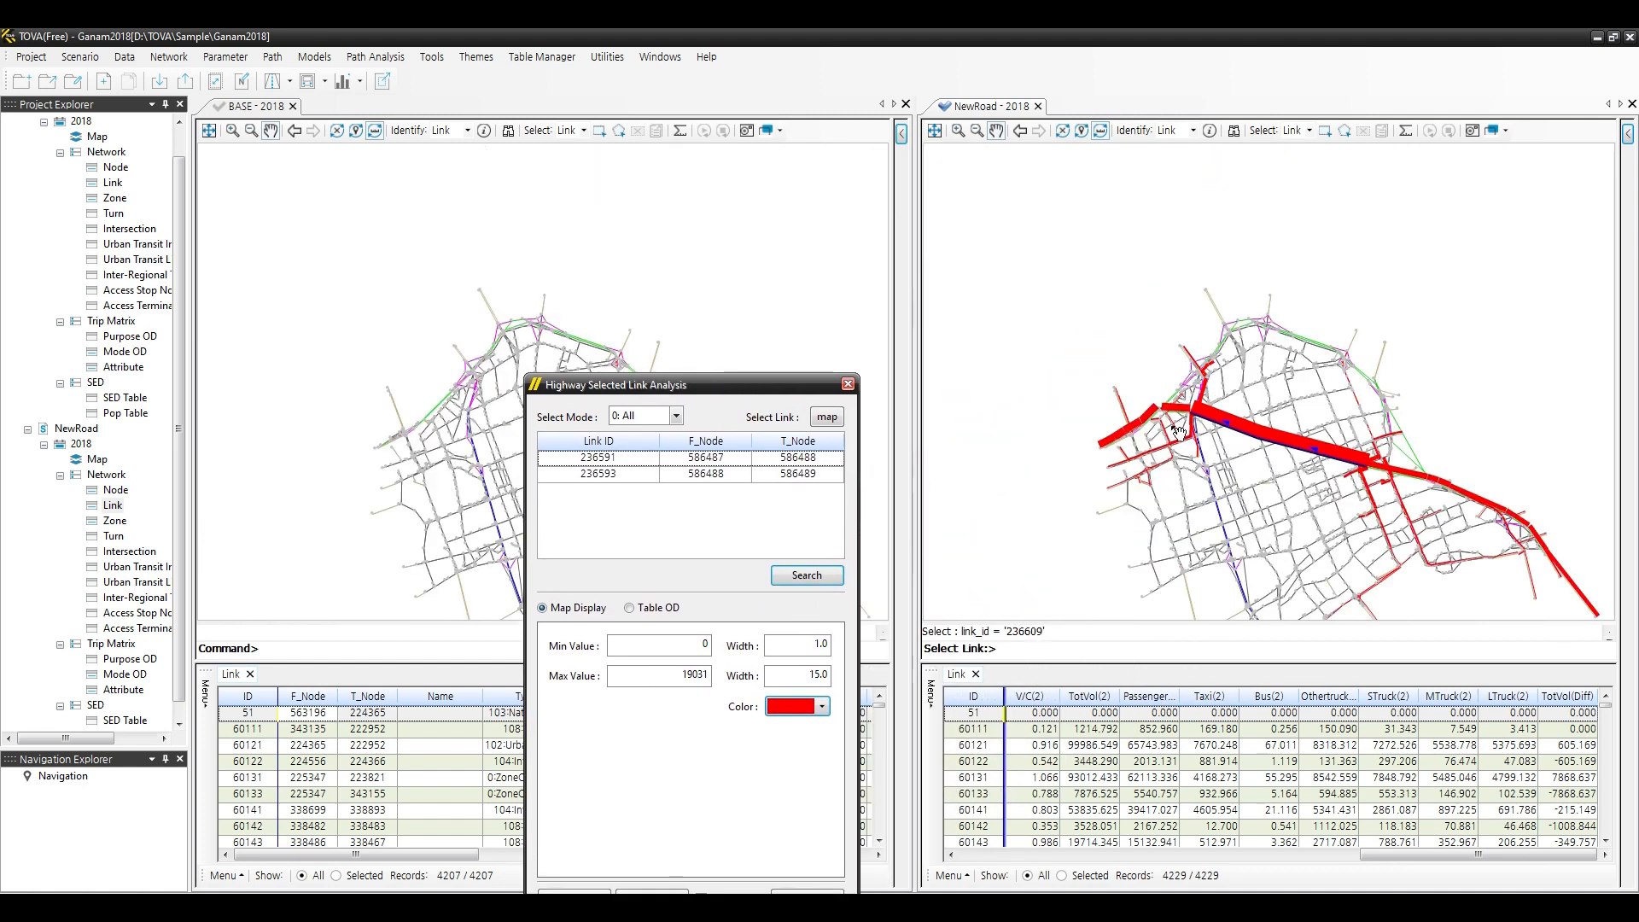
Draw all NewRoad links in a single grey color with width 1.0 instead of by type.
{"action": "scroll", "coordinate": [1263, 365], "scroll_direction": "up", "scroll_amount": 1}
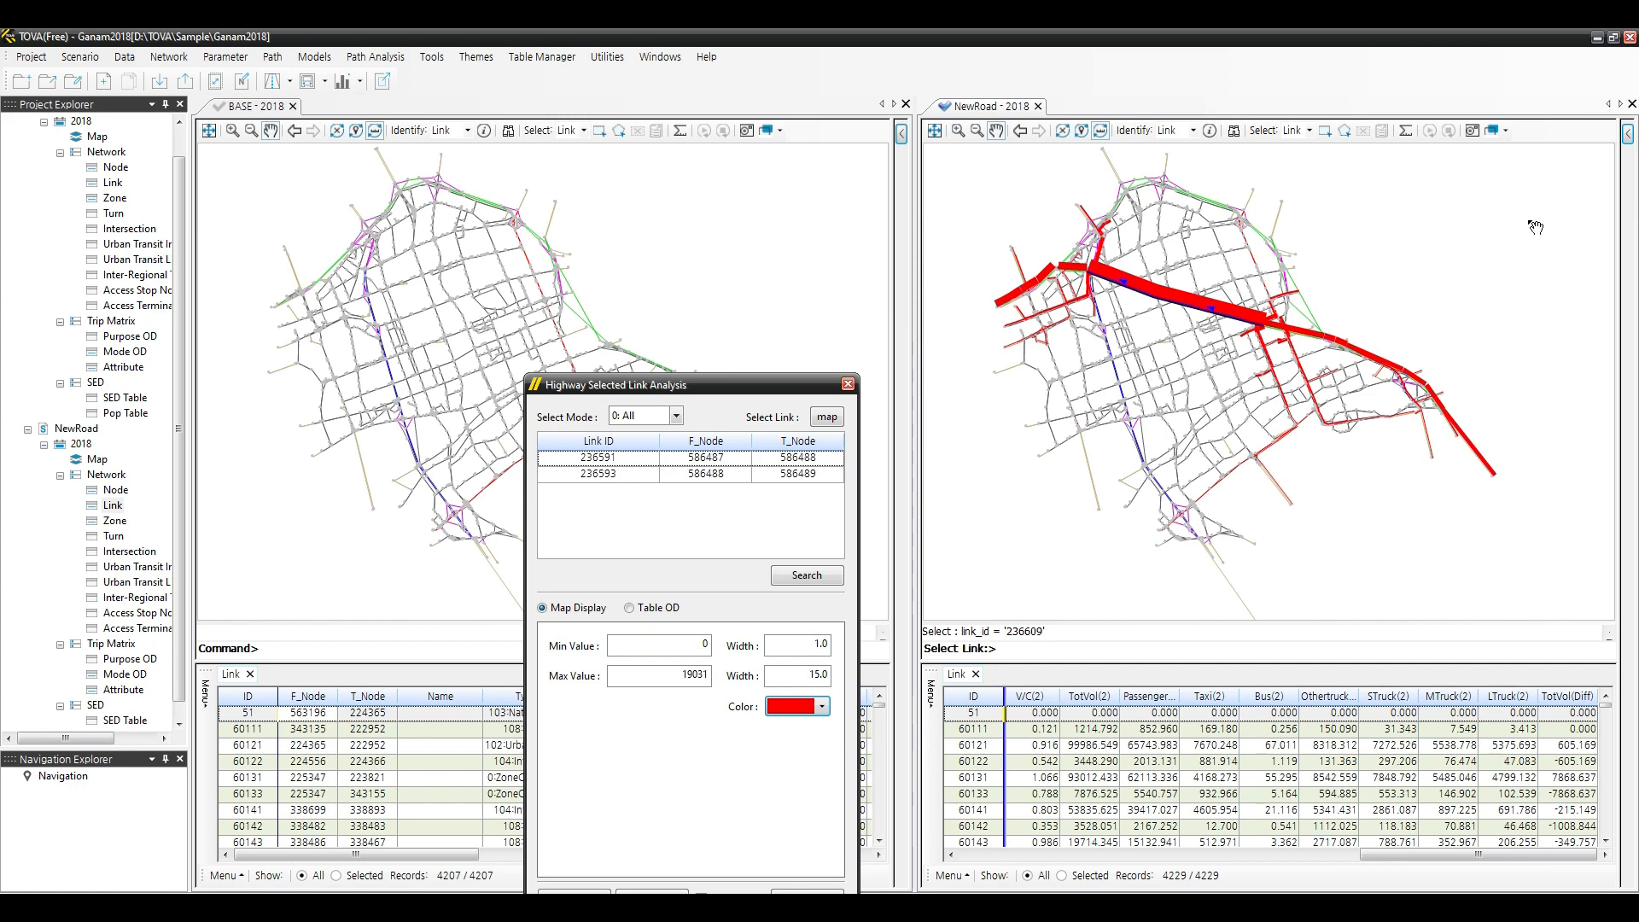
{"action": "left_click", "coordinate": [1627, 134]}
{"action": "left_click", "coordinate": [1466, 305]}
{"action": "left_click", "coordinate": [1602, 627]}
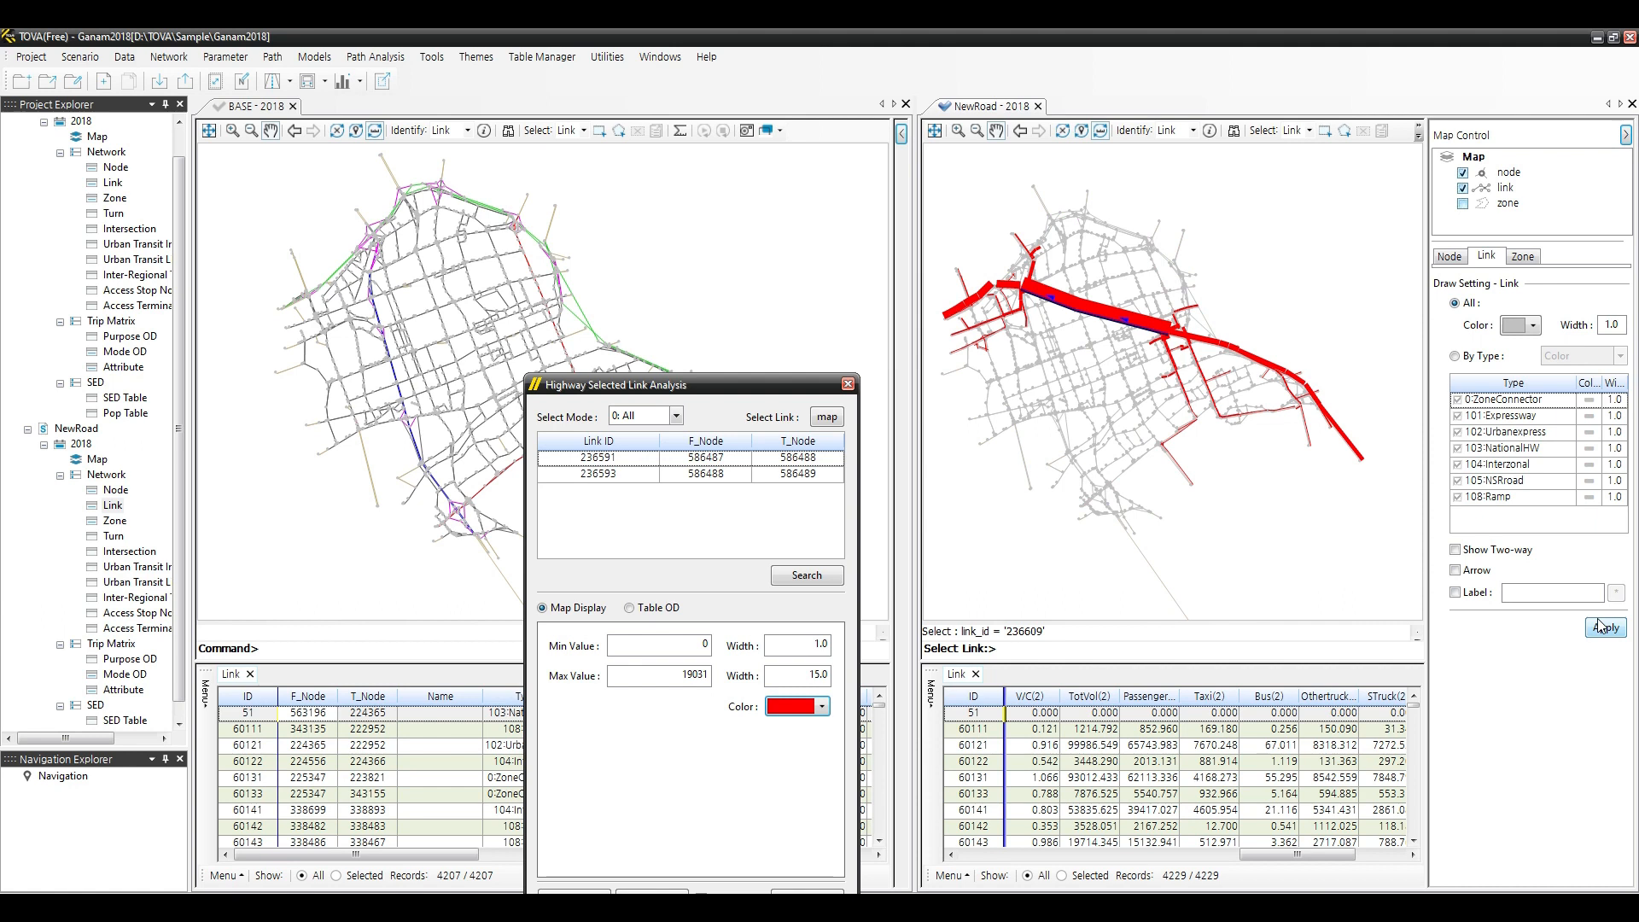
Set the selected link display's minimum value to 100, redraw the flows, and close Highway Selected Link Analysis.
{"action": "left_click", "coordinate": [673, 646]}
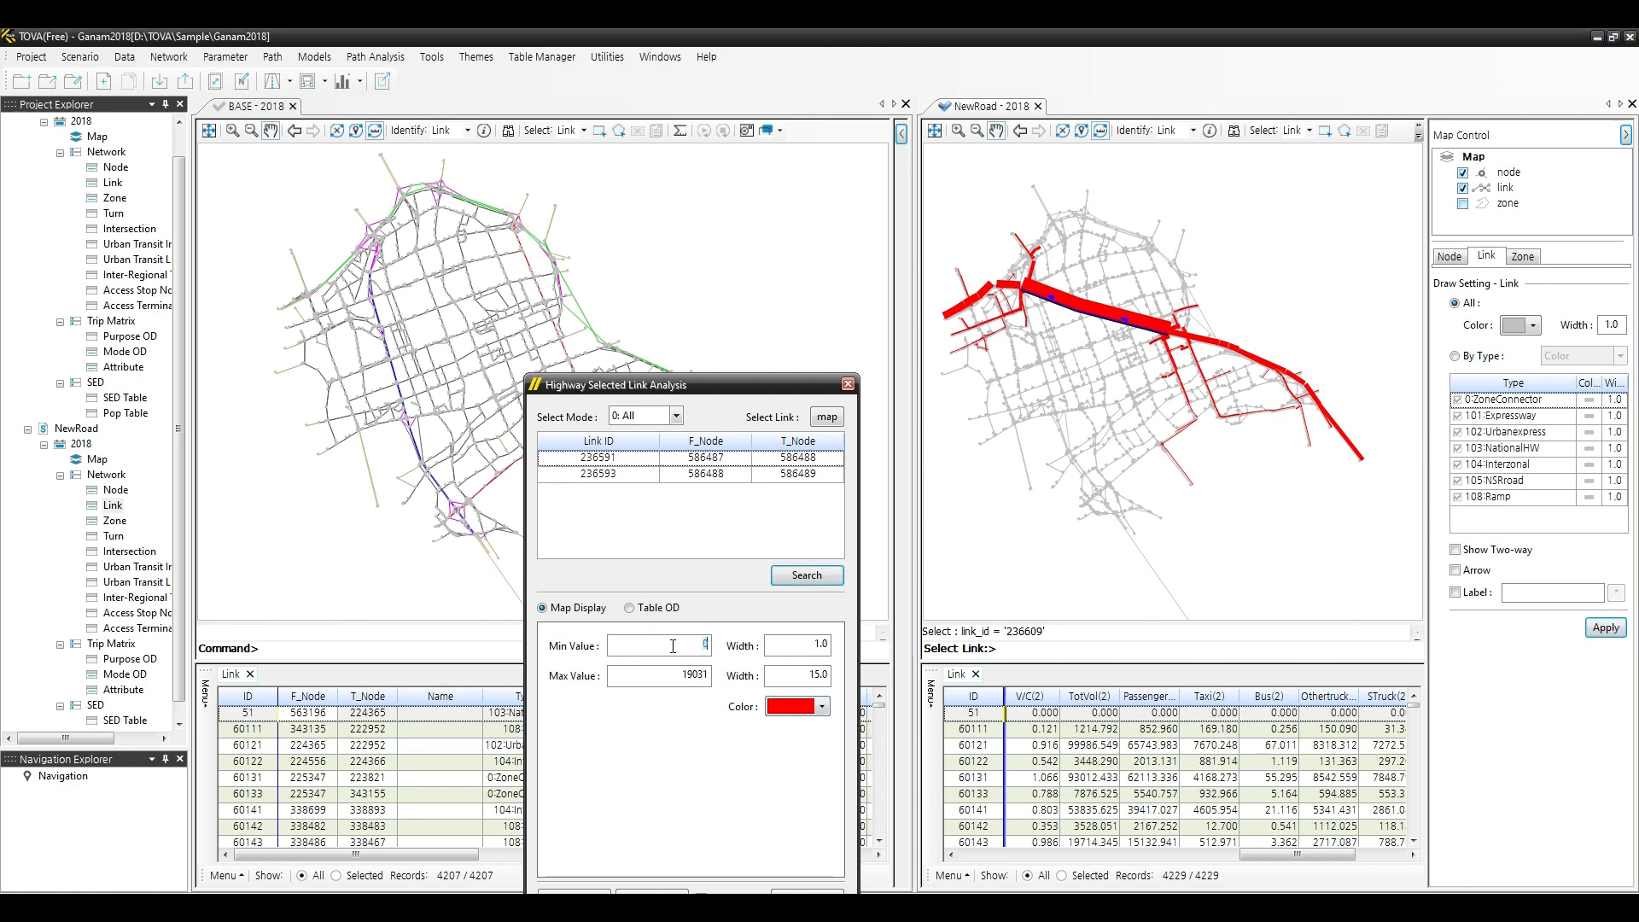
{"action": "type", "text": "100"}
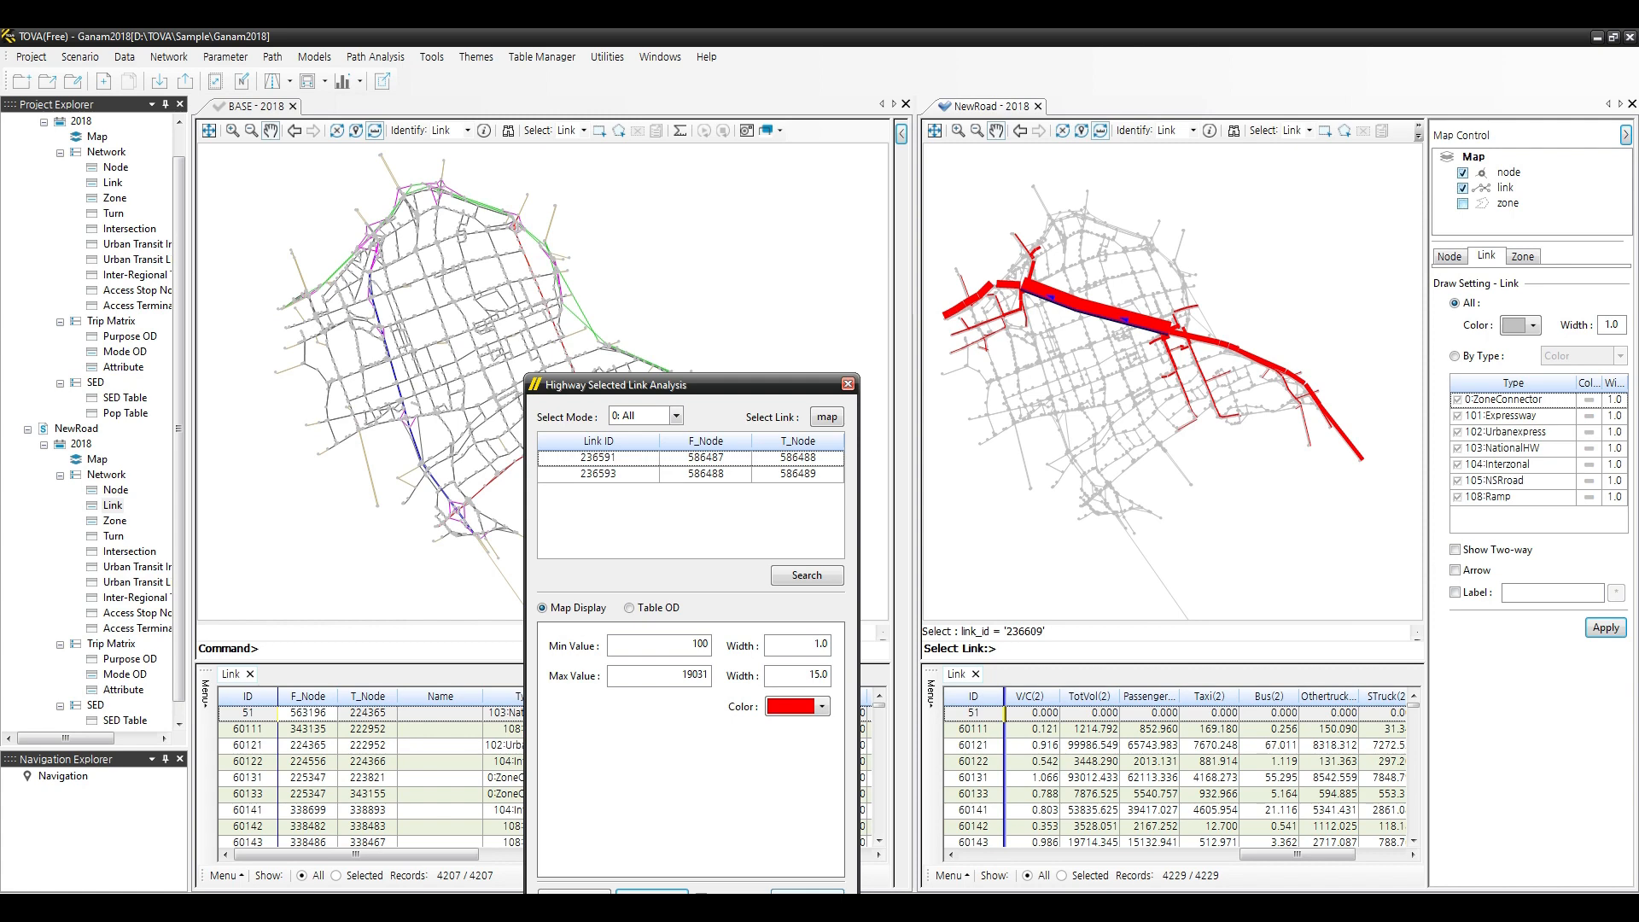
{"action": "left_click", "coordinate": [807, 891]}
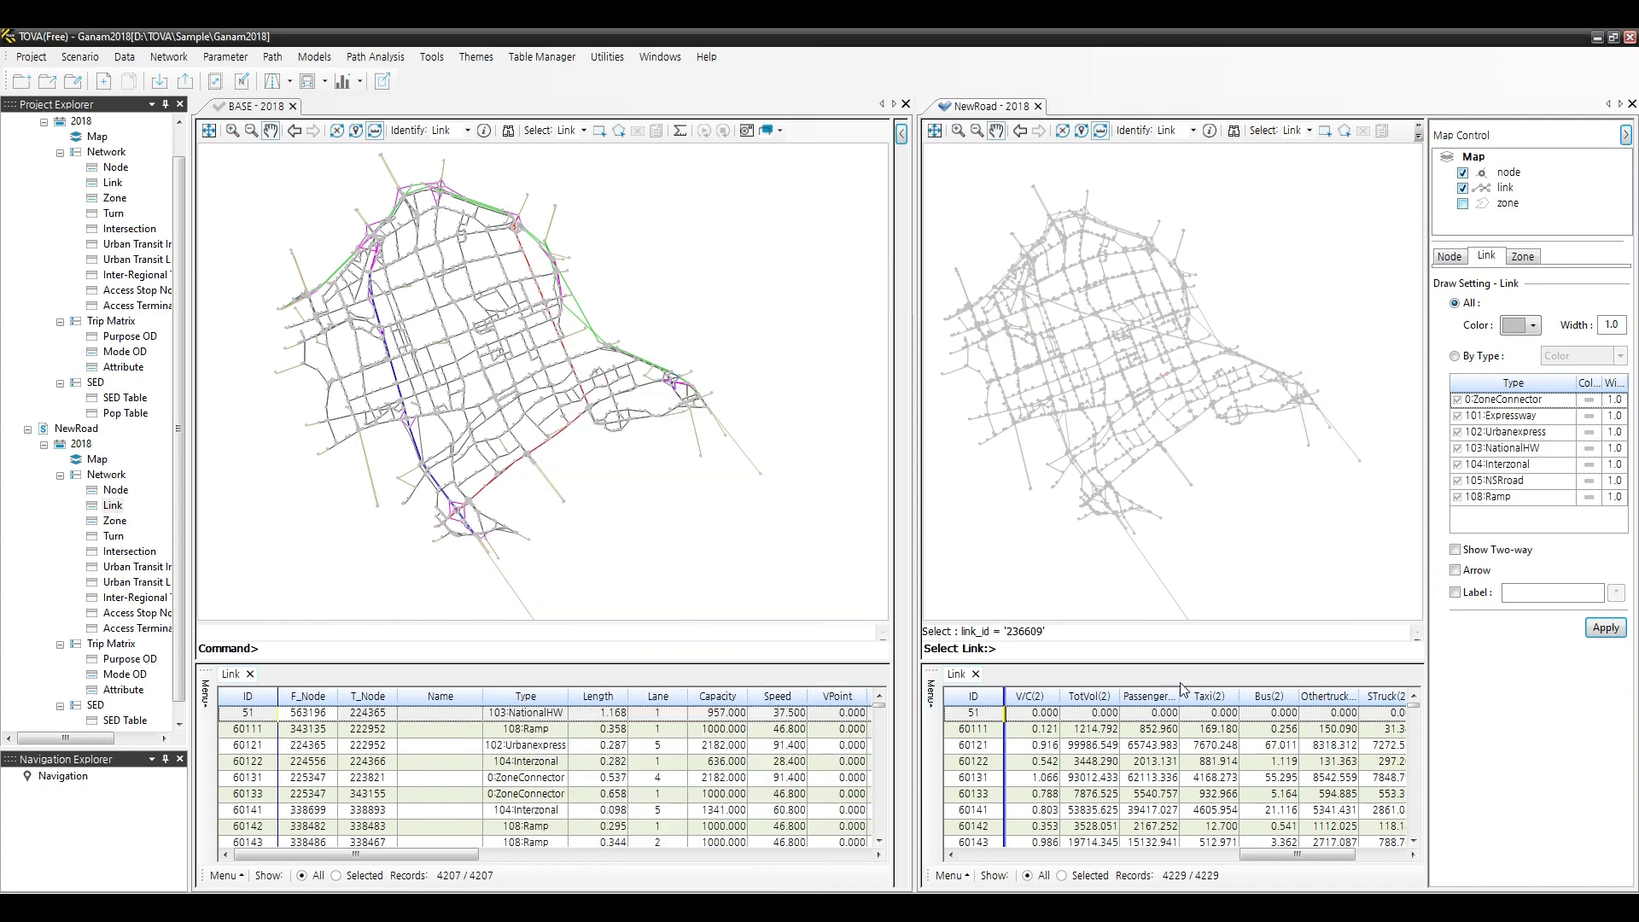
Close the Link tables of both scenarios and open Area-to-Area Highway Path Analysis for BASE.
{"action": "left_click", "coordinate": [976, 674]}
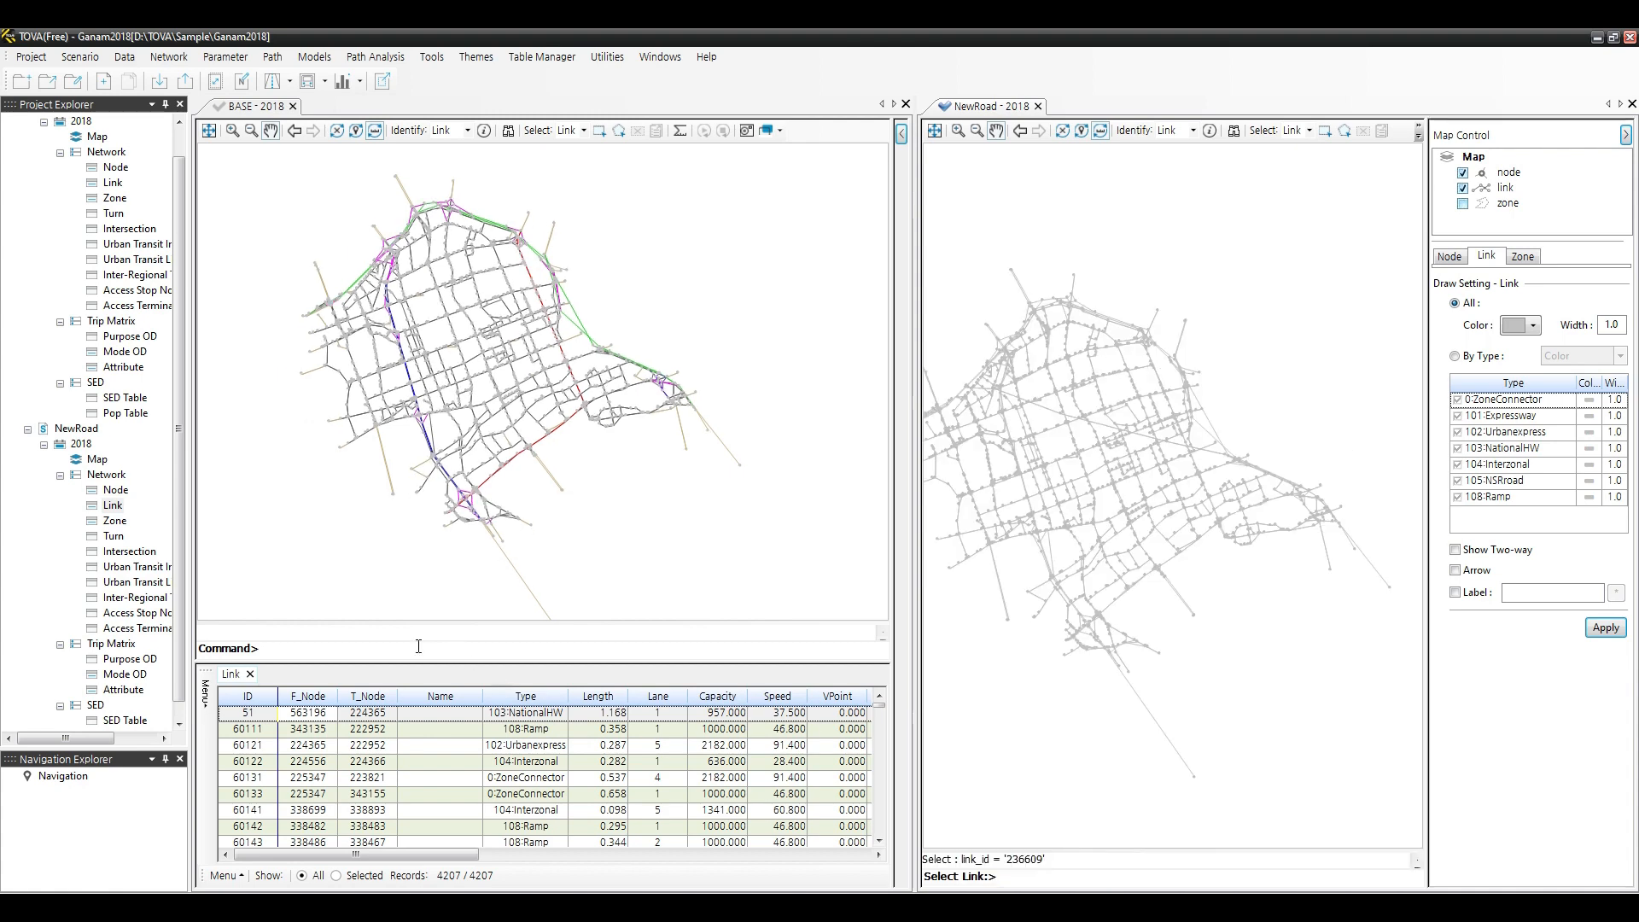
{"action": "left_click", "coordinate": [250, 673]}
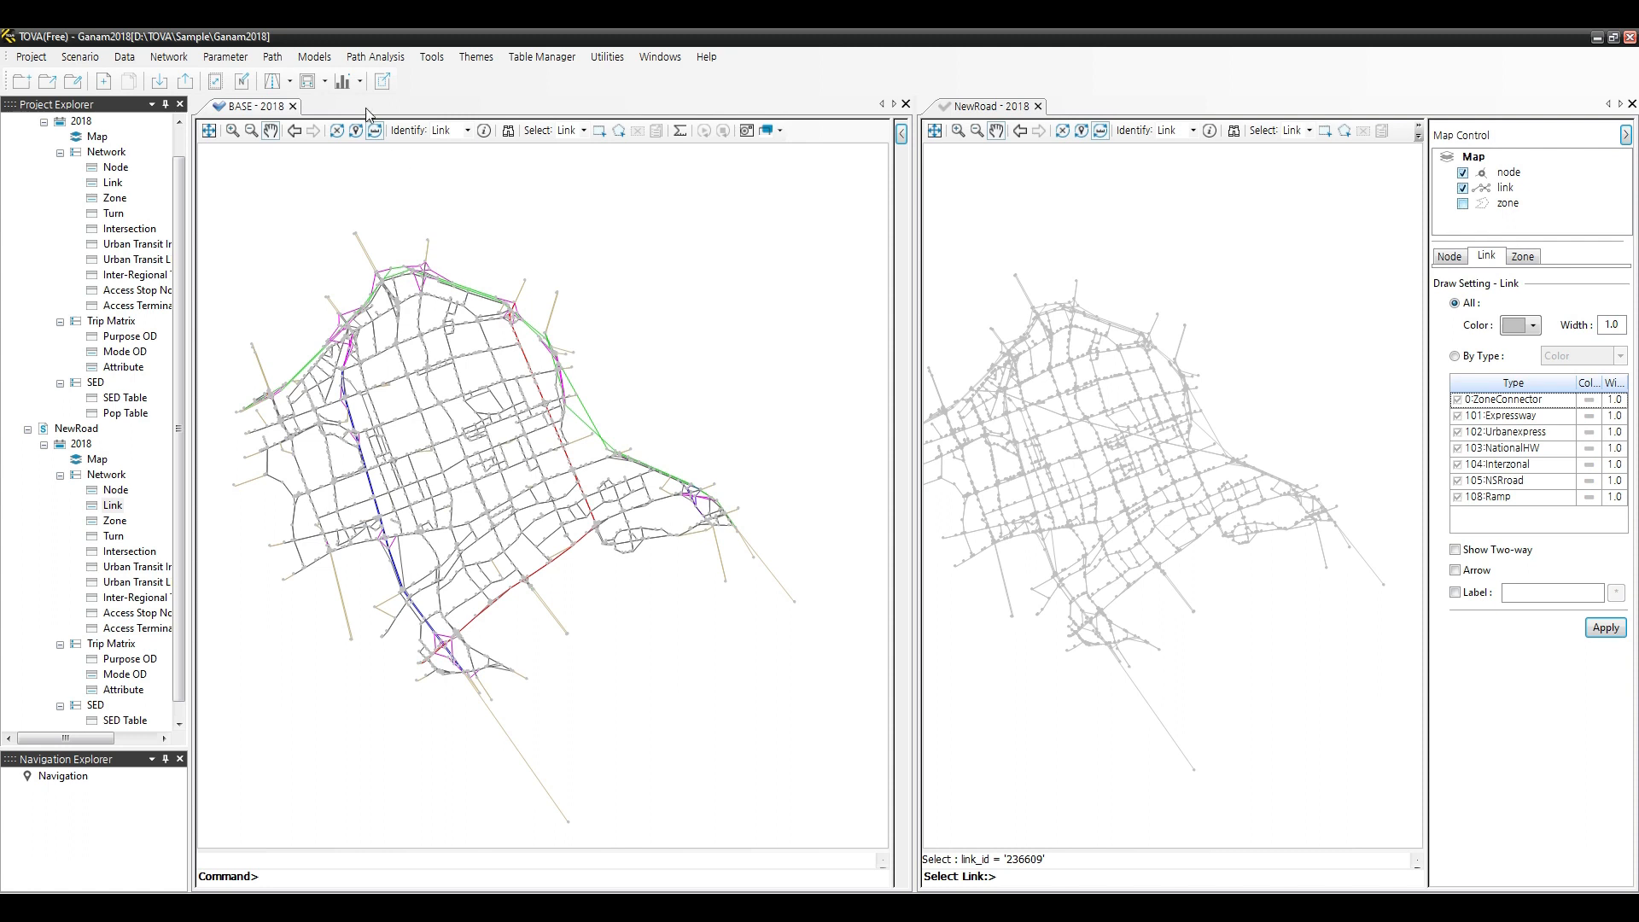
{"action": "left_click", "coordinate": [375, 59]}
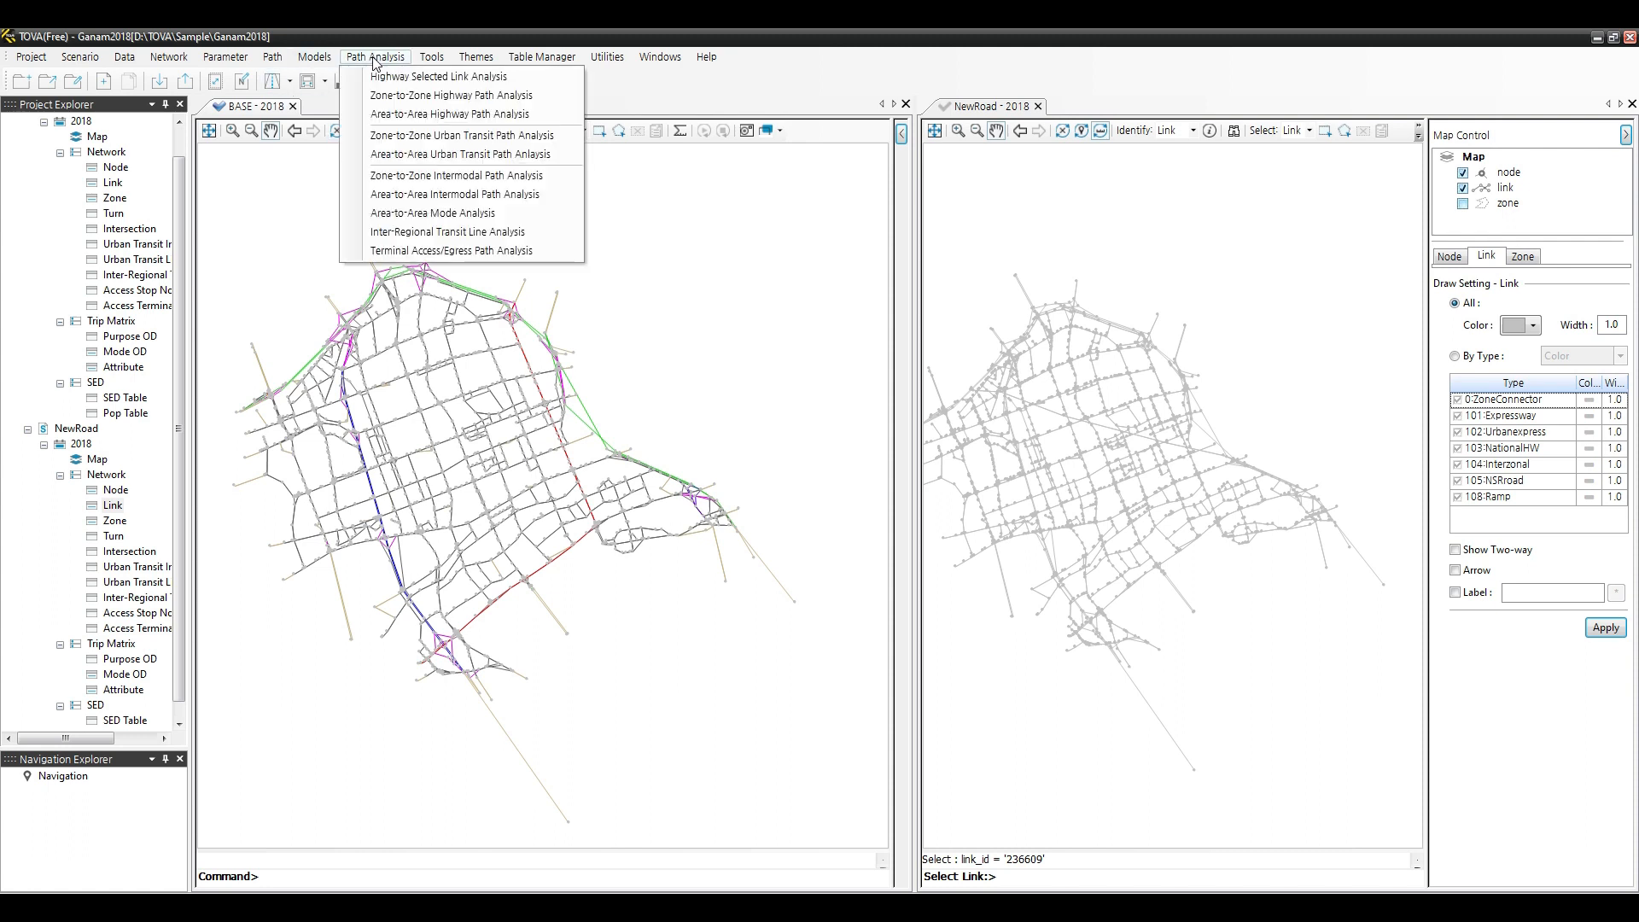
{"action": "left_click", "coordinate": [386, 115]}
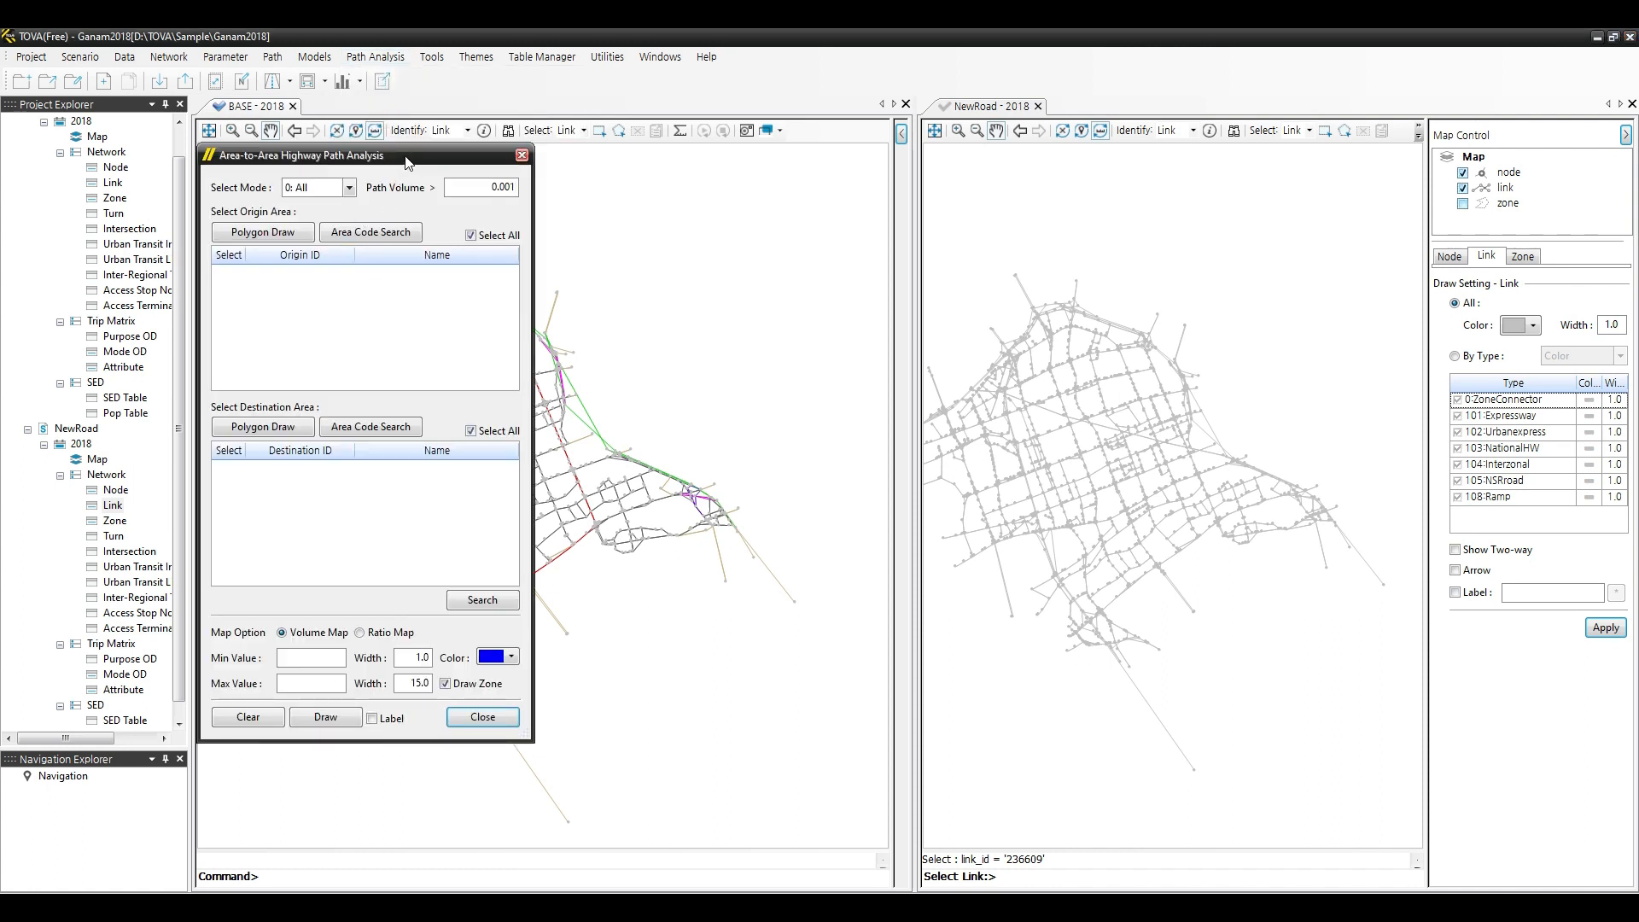
{"action": "left_click_drag", "start_coordinate": [412, 161], "coordinate": [338, 165]}
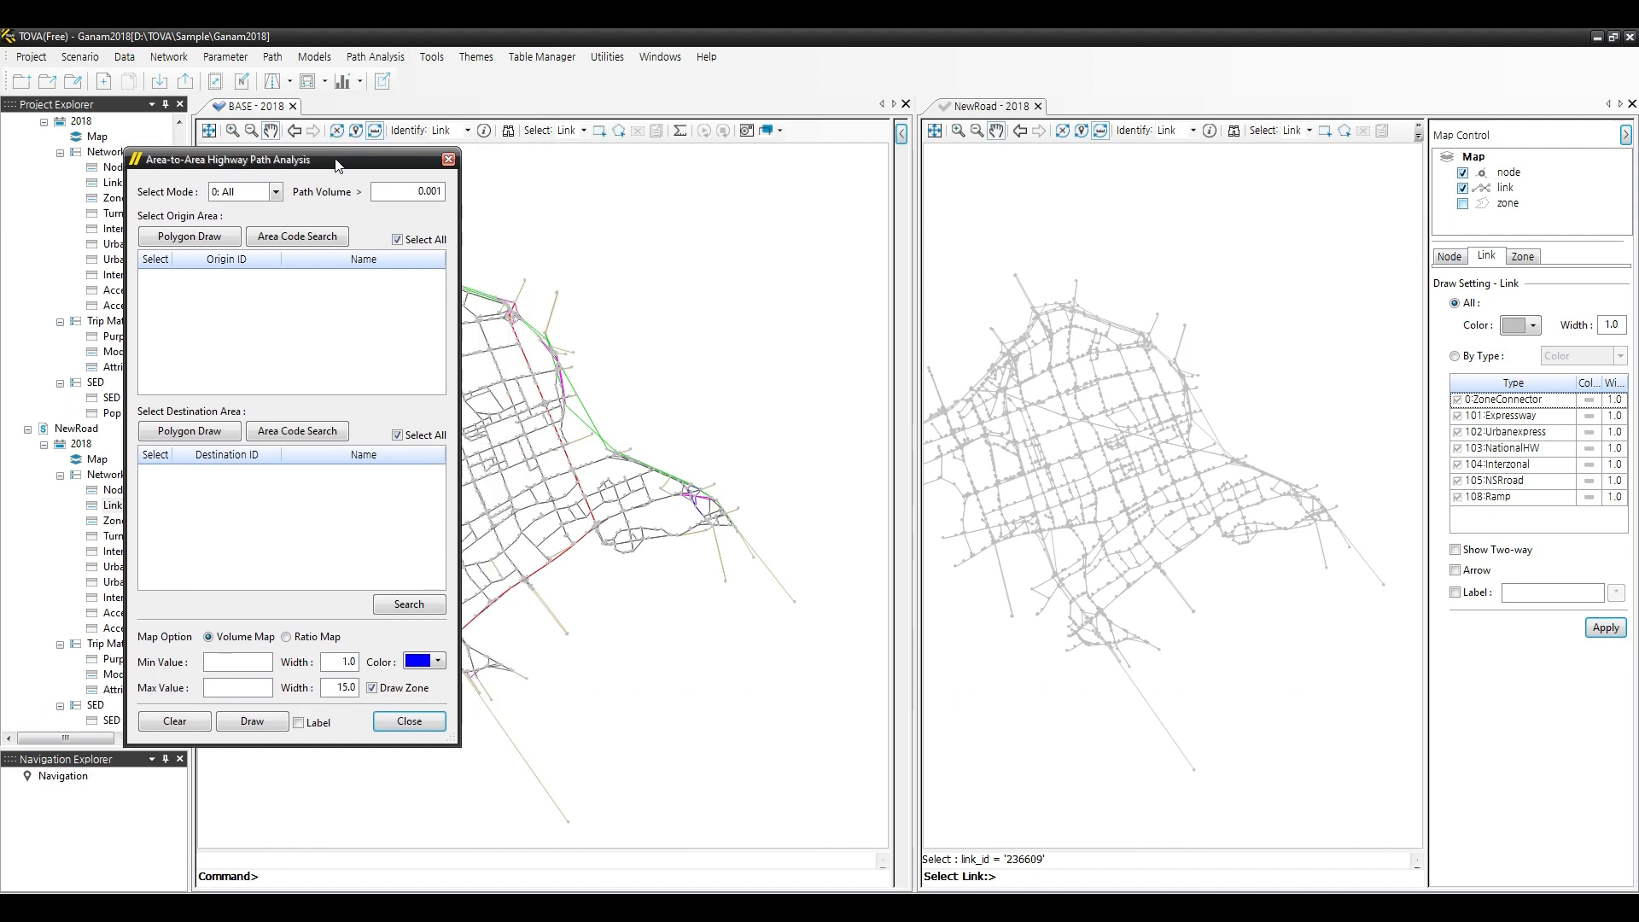
Select the BASE origin area by drawing a polygon around the zones at the network's northwest edge.
{"action": "left_click", "coordinate": [180, 239]}
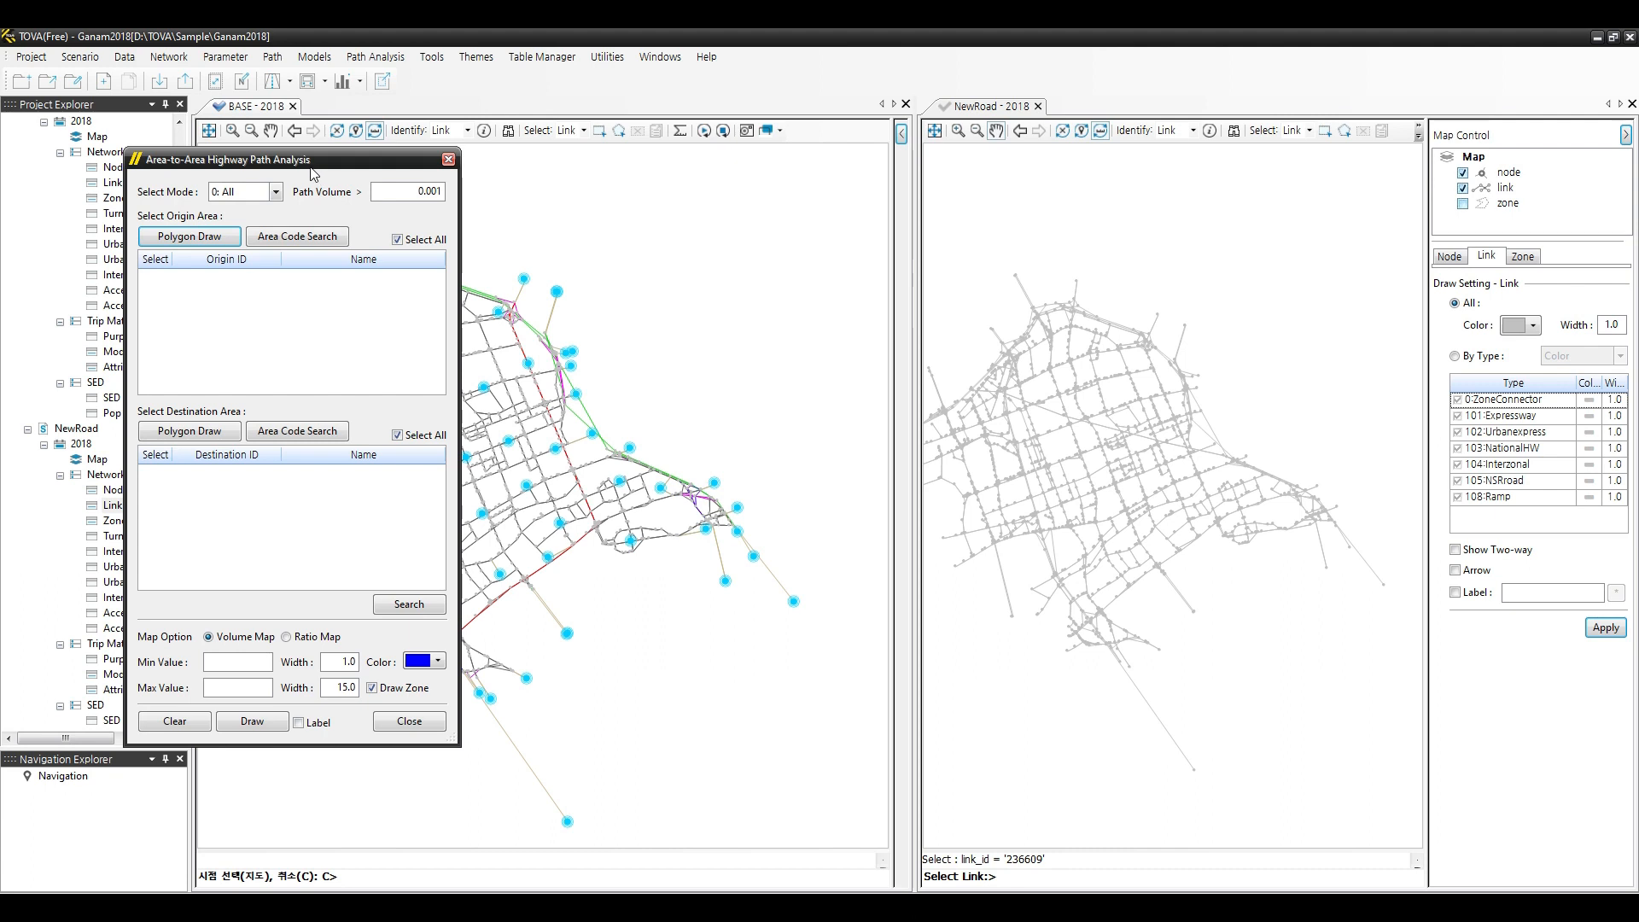
{"action": "left_click_drag", "start_coordinate": [328, 167], "coordinate": [291, 559]}
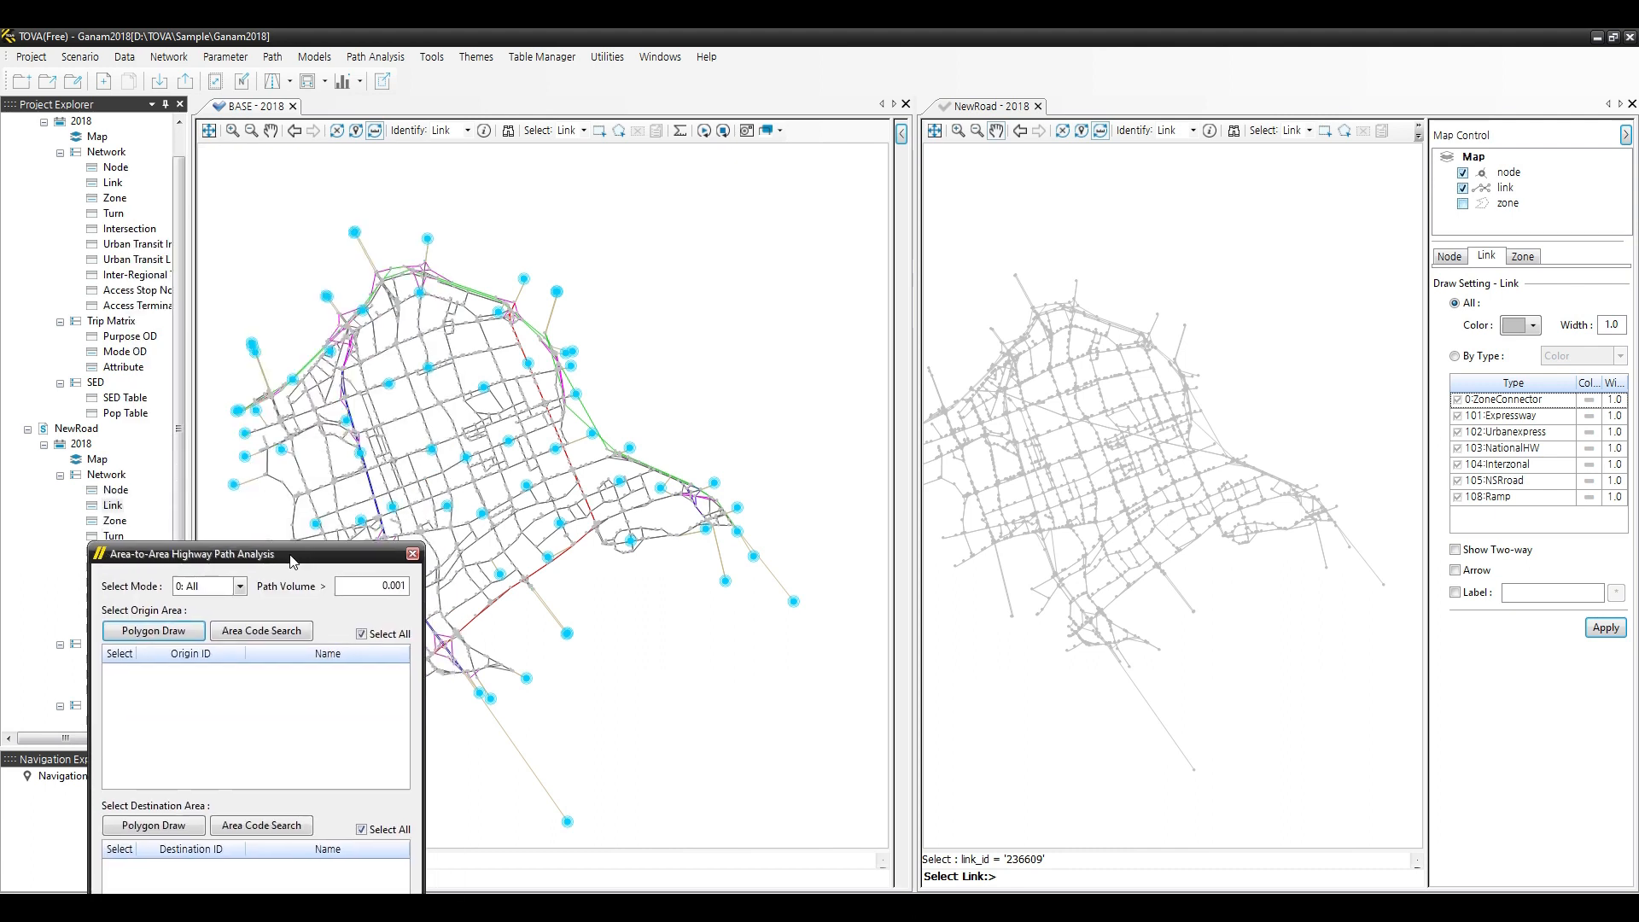
{"action": "left_click", "coordinate": [228, 276]}
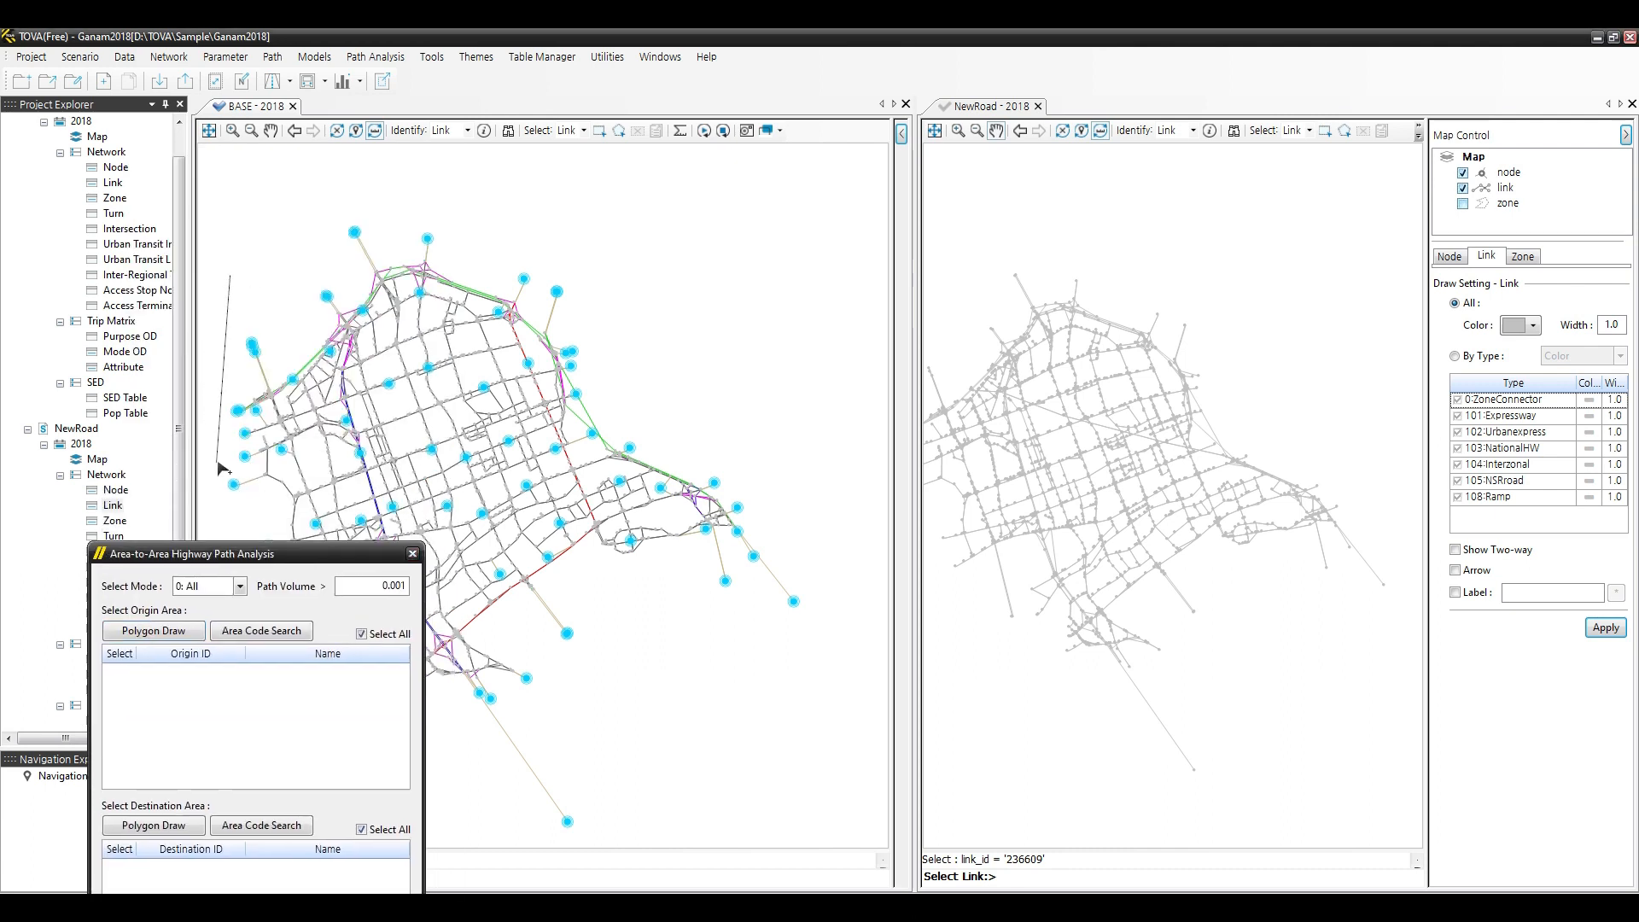
{"action": "left_click", "coordinate": [217, 462]}
{"action": "left_click", "coordinate": [320, 457]}
{"action": "left_click", "coordinate": [422, 348]}
{"action": "double_click", "coordinate": [359, 249]}
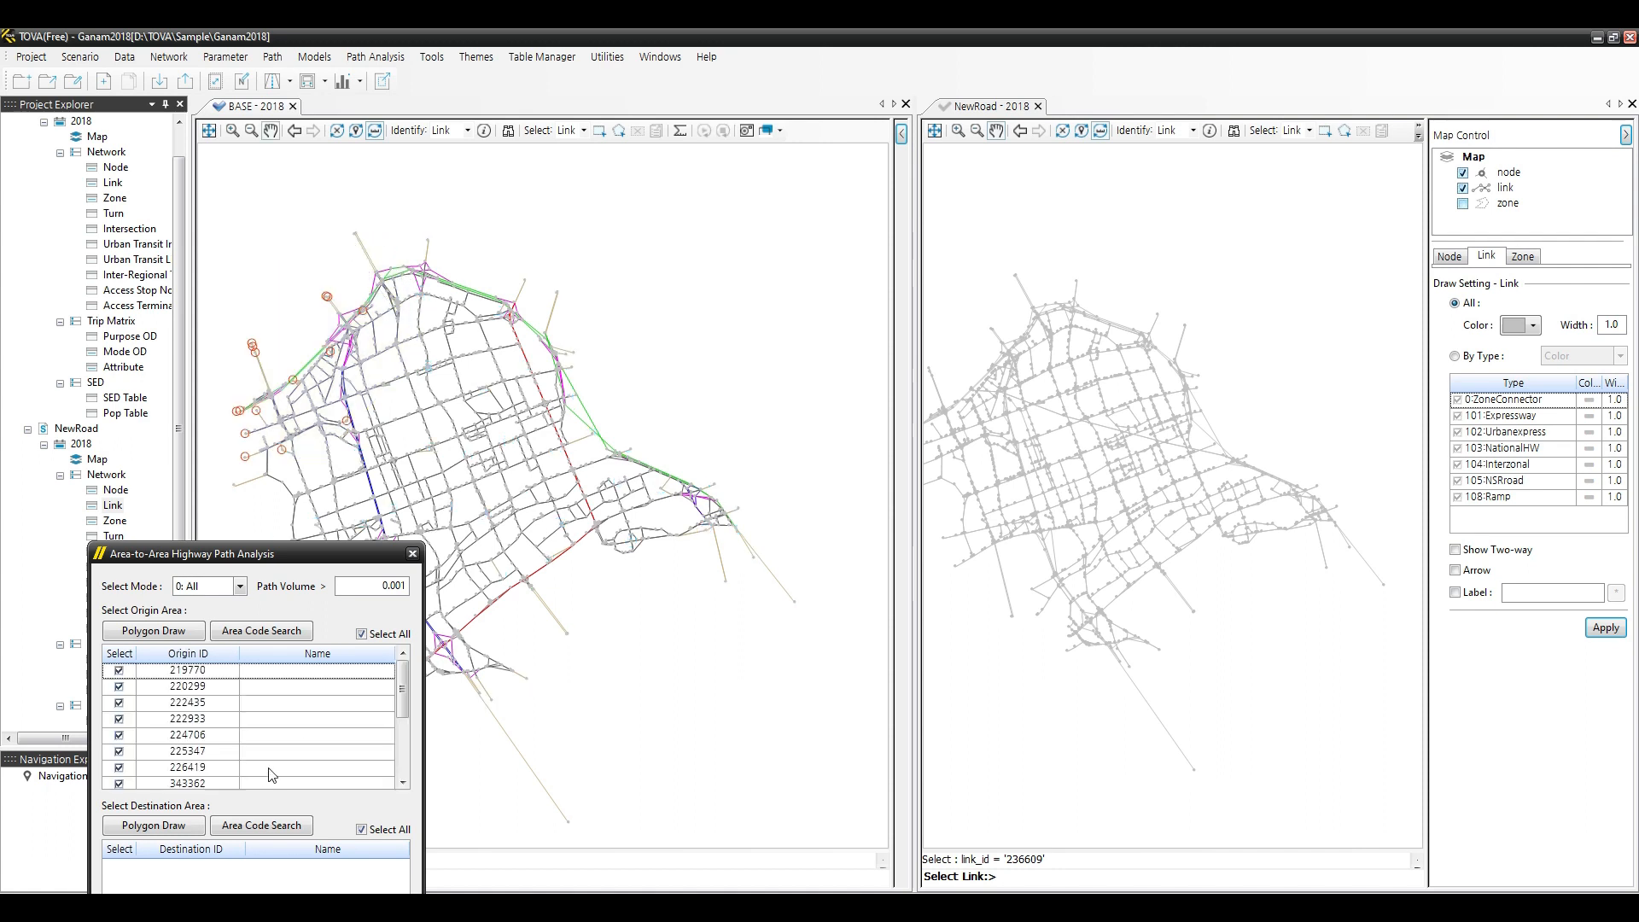
Select the BASE destination area by drawing a polygon around the zones in the network's southeast.
{"action": "left_click", "coordinate": [176, 830]}
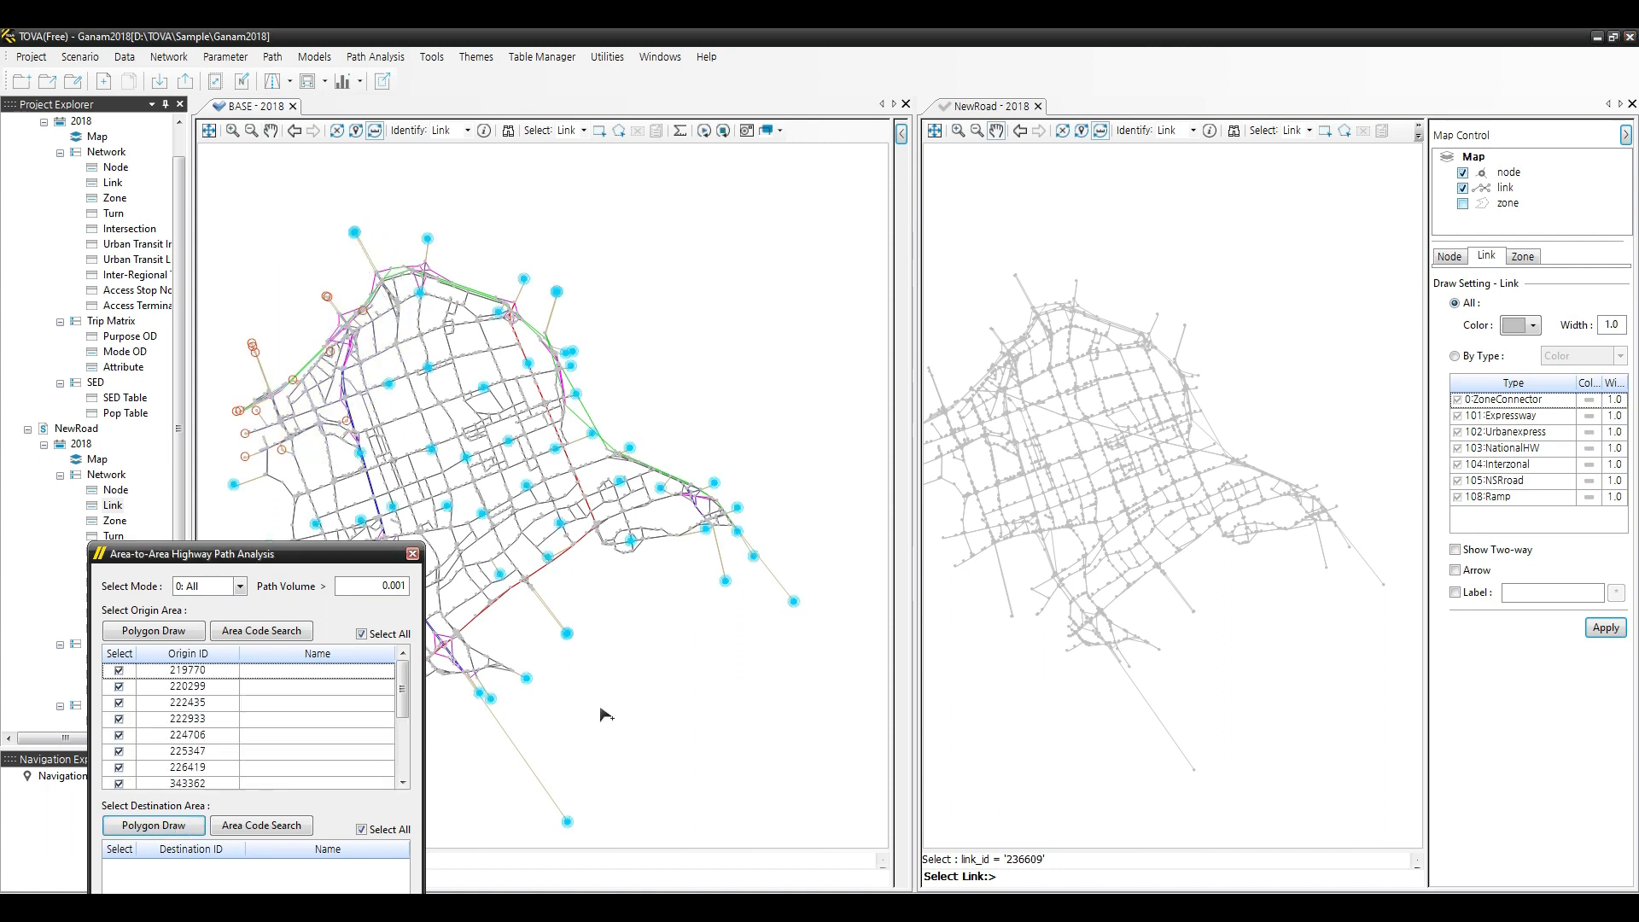
{"action": "left_click", "coordinate": [553, 654]}
{"action": "left_click", "coordinate": [832, 687]}
{"action": "double_click", "coordinate": [693, 389]}
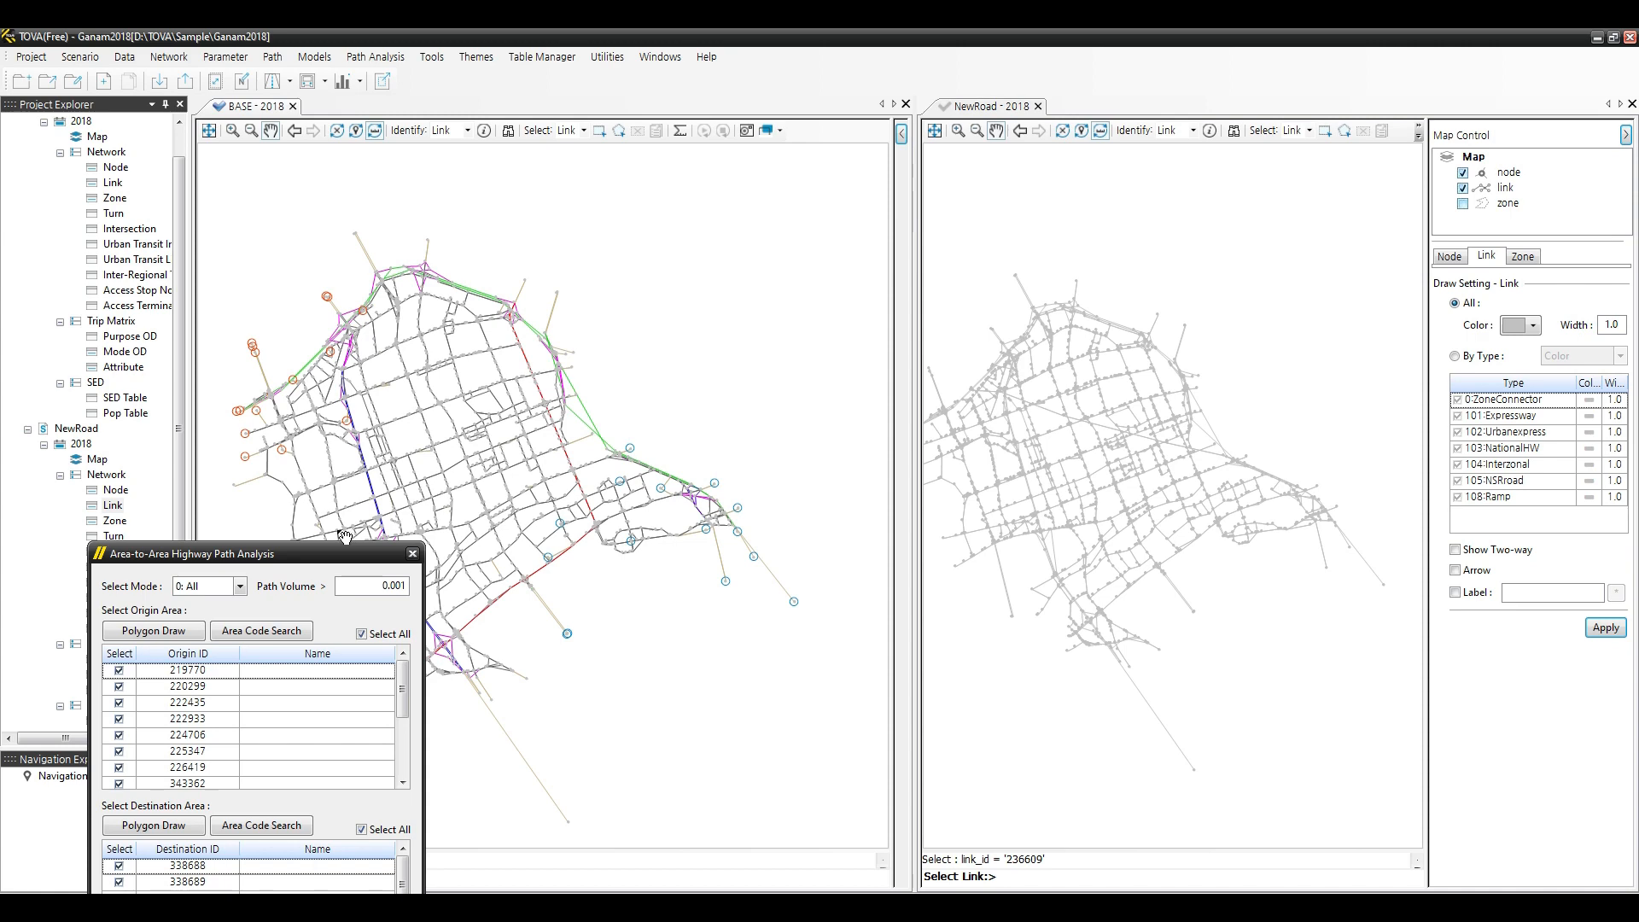
Search the paths between the selected BASE areas and draw them as a volume map.
{"action": "left_click_drag", "start_coordinate": [320, 554], "coordinate": [309, 338]}
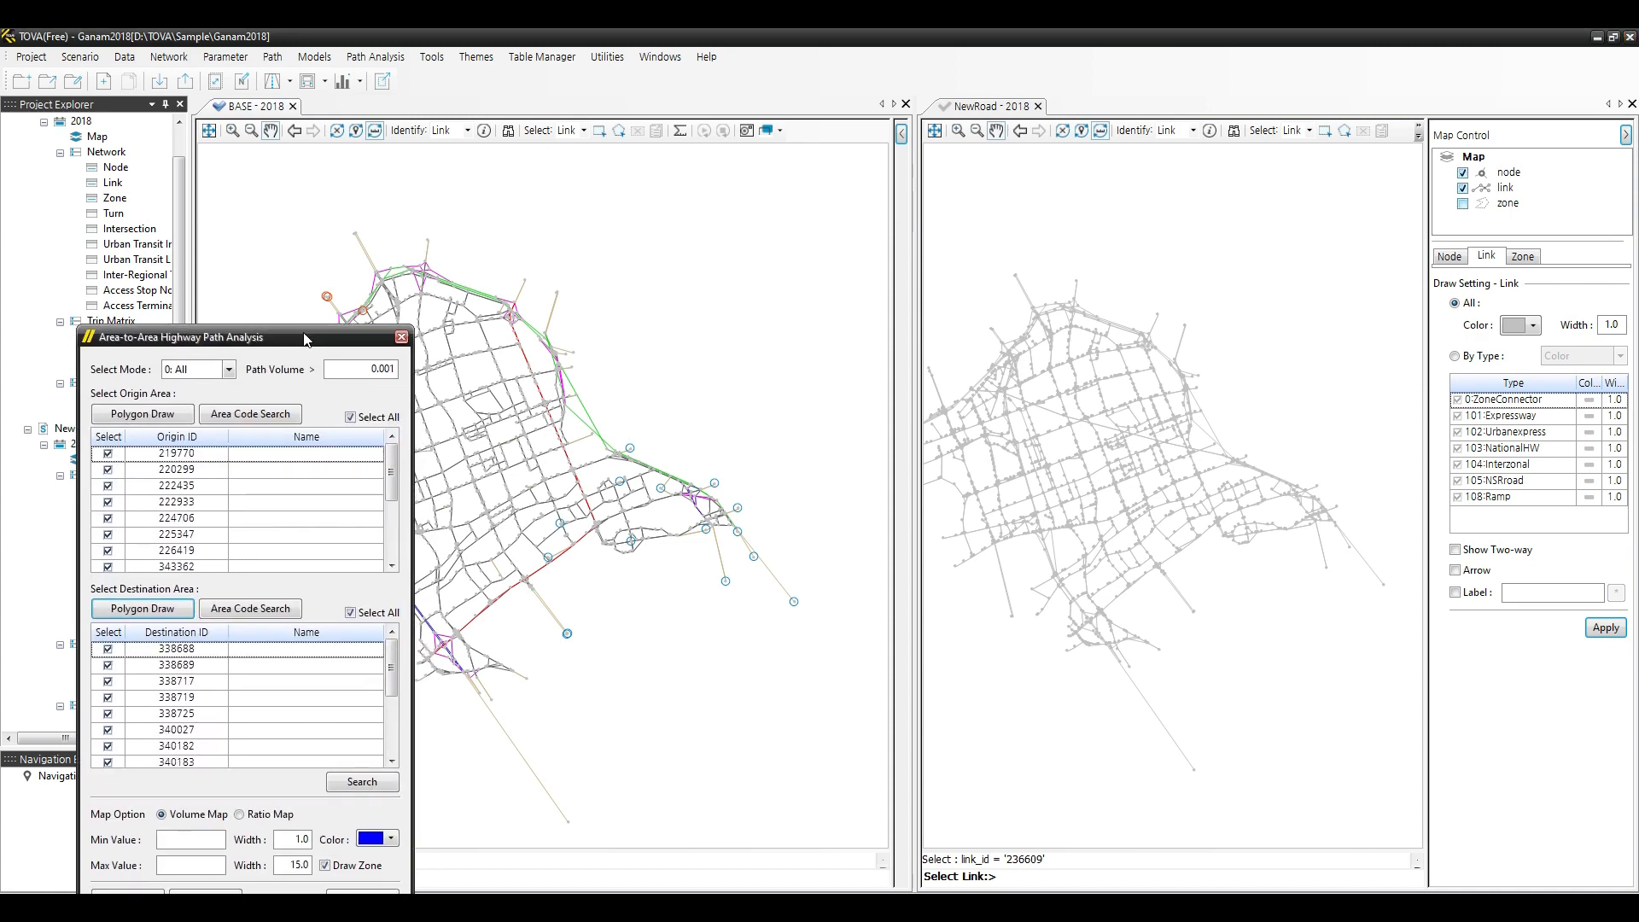
{"action": "left_click", "coordinate": [363, 784]}
{"action": "left_click_drag", "start_coordinate": [256, 337], "coordinate": [217, 154]}
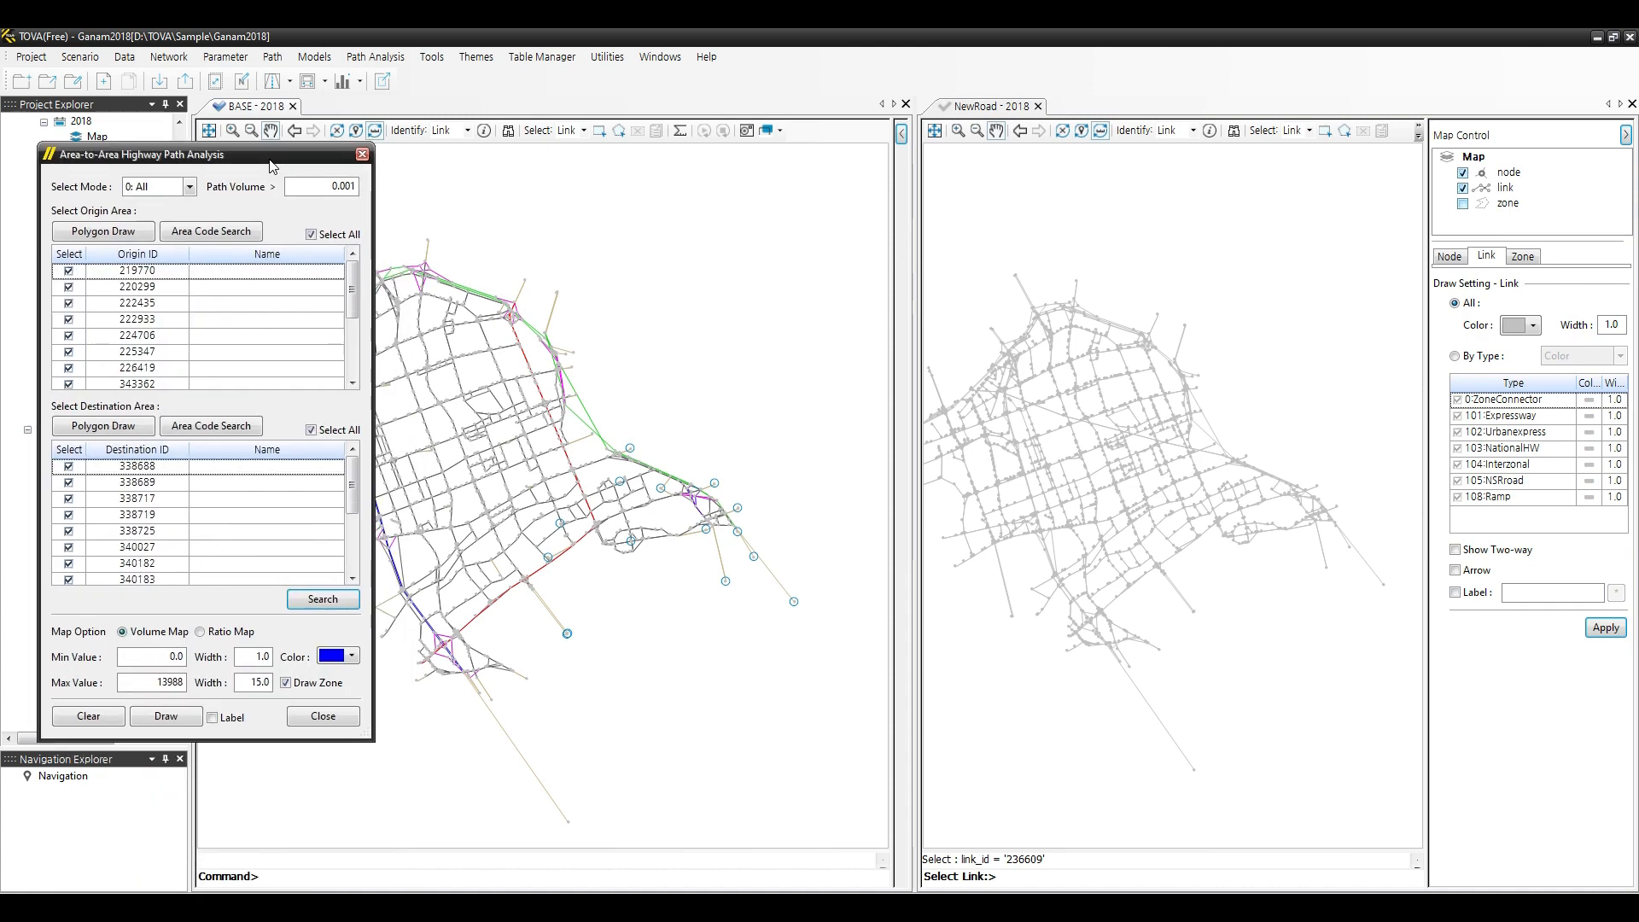
{"action": "left_click", "coordinate": [178, 713]}
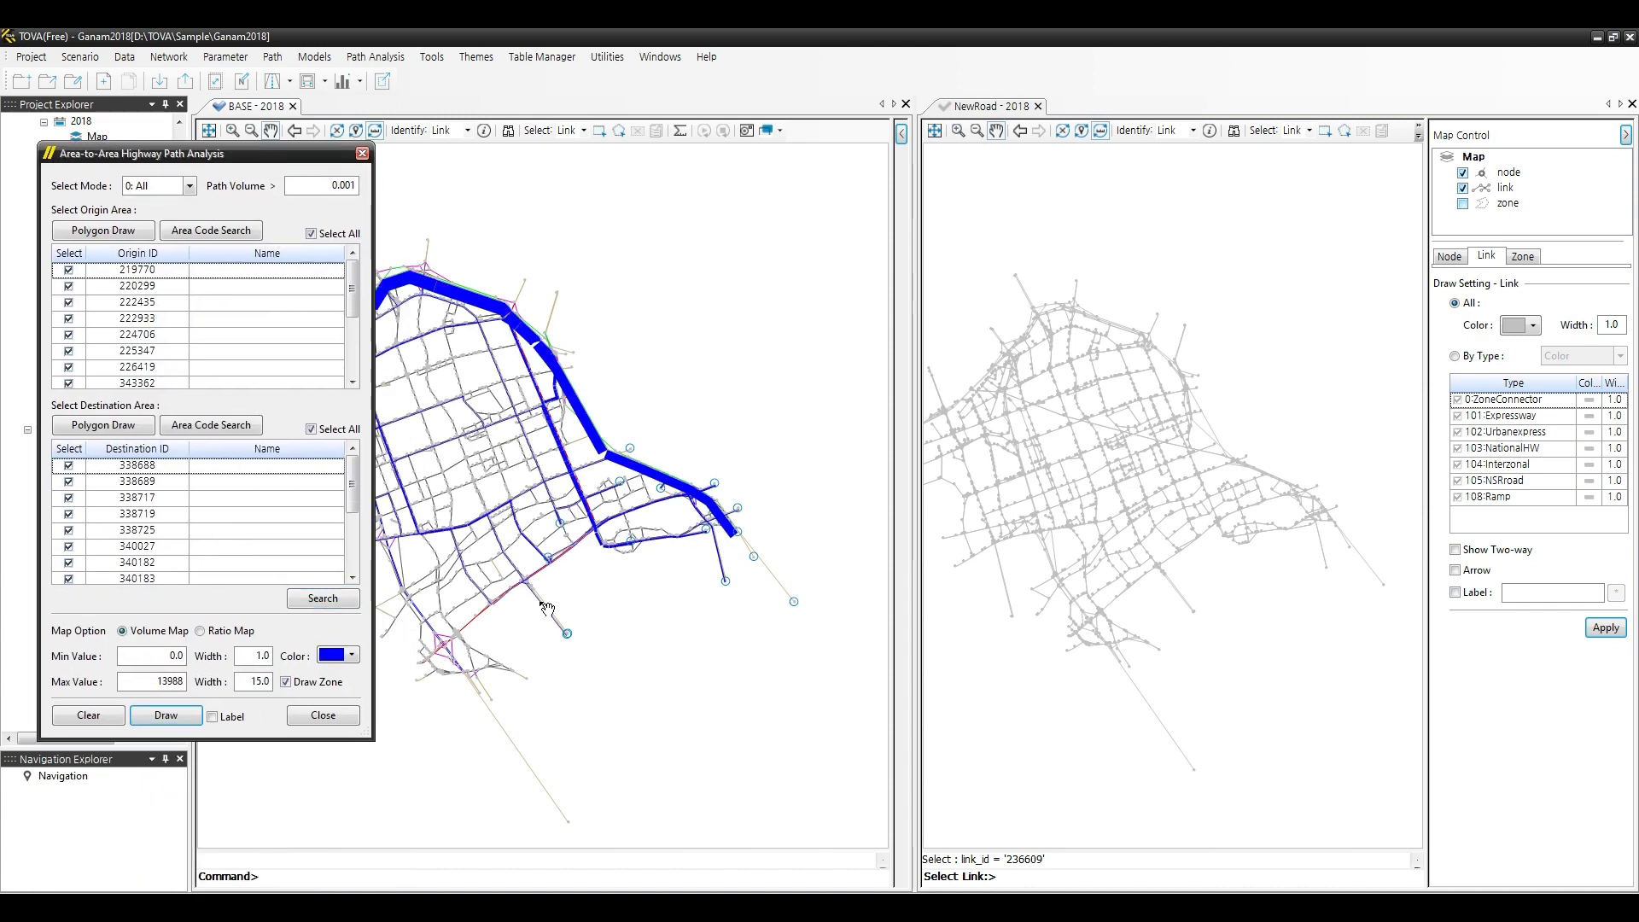
Hide NewRoad's map control and open Area-to-Area Highway Path Analysis for NewRoad.
{"action": "left_click_drag", "start_coordinate": [1012, 384], "coordinate": [1118, 389]}
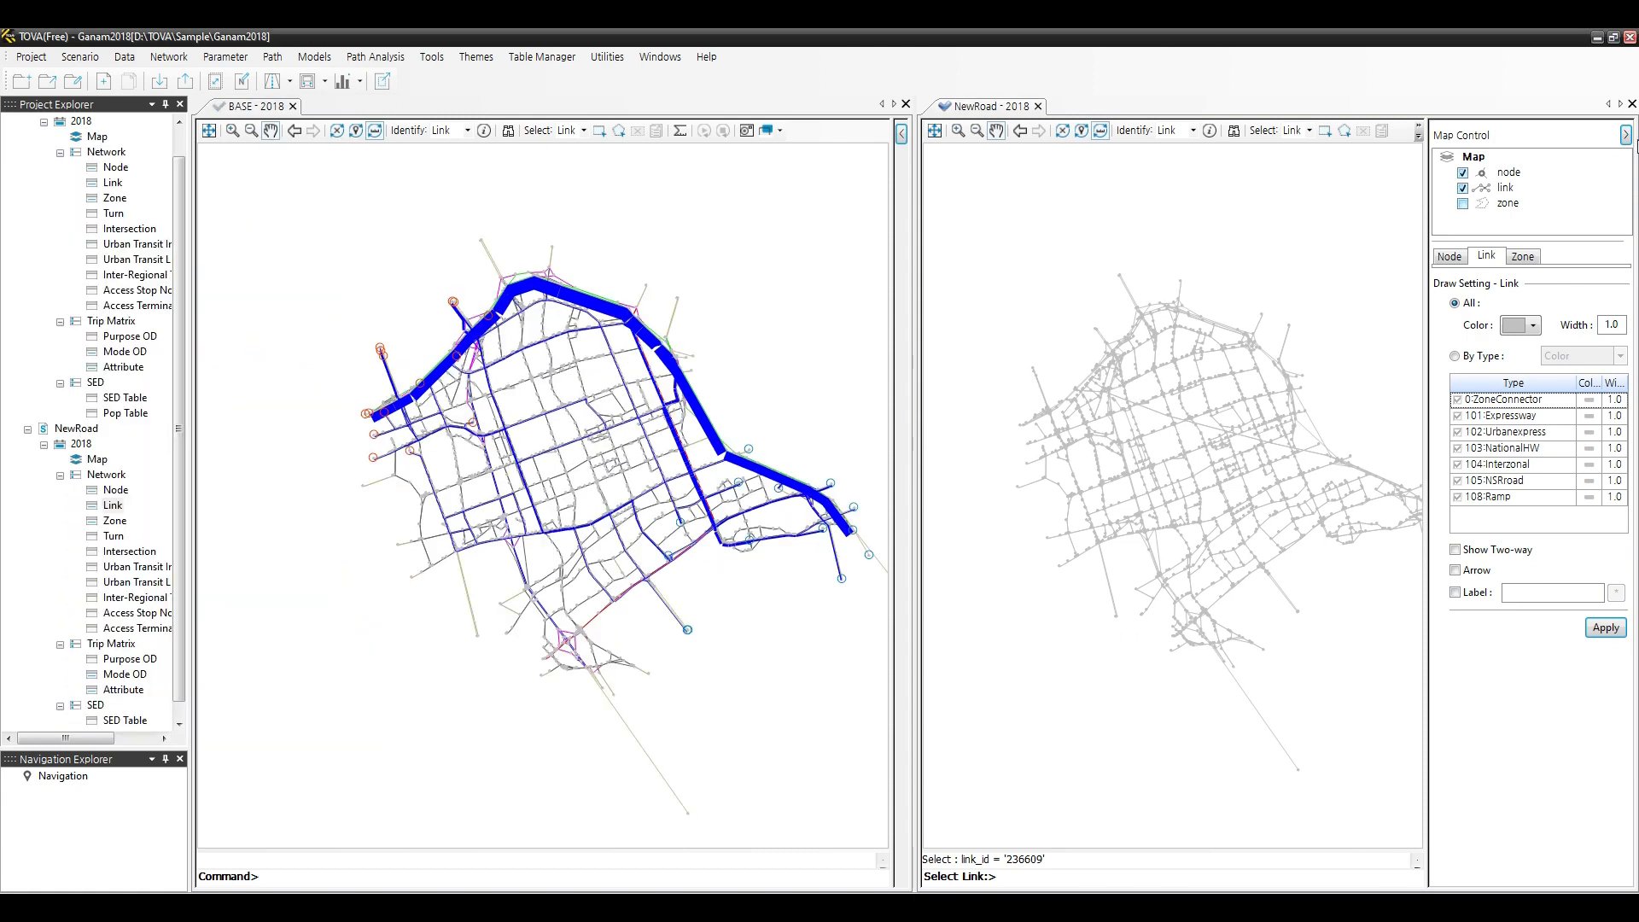
{"action": "left_click", "coordinate": [1625, 135]}
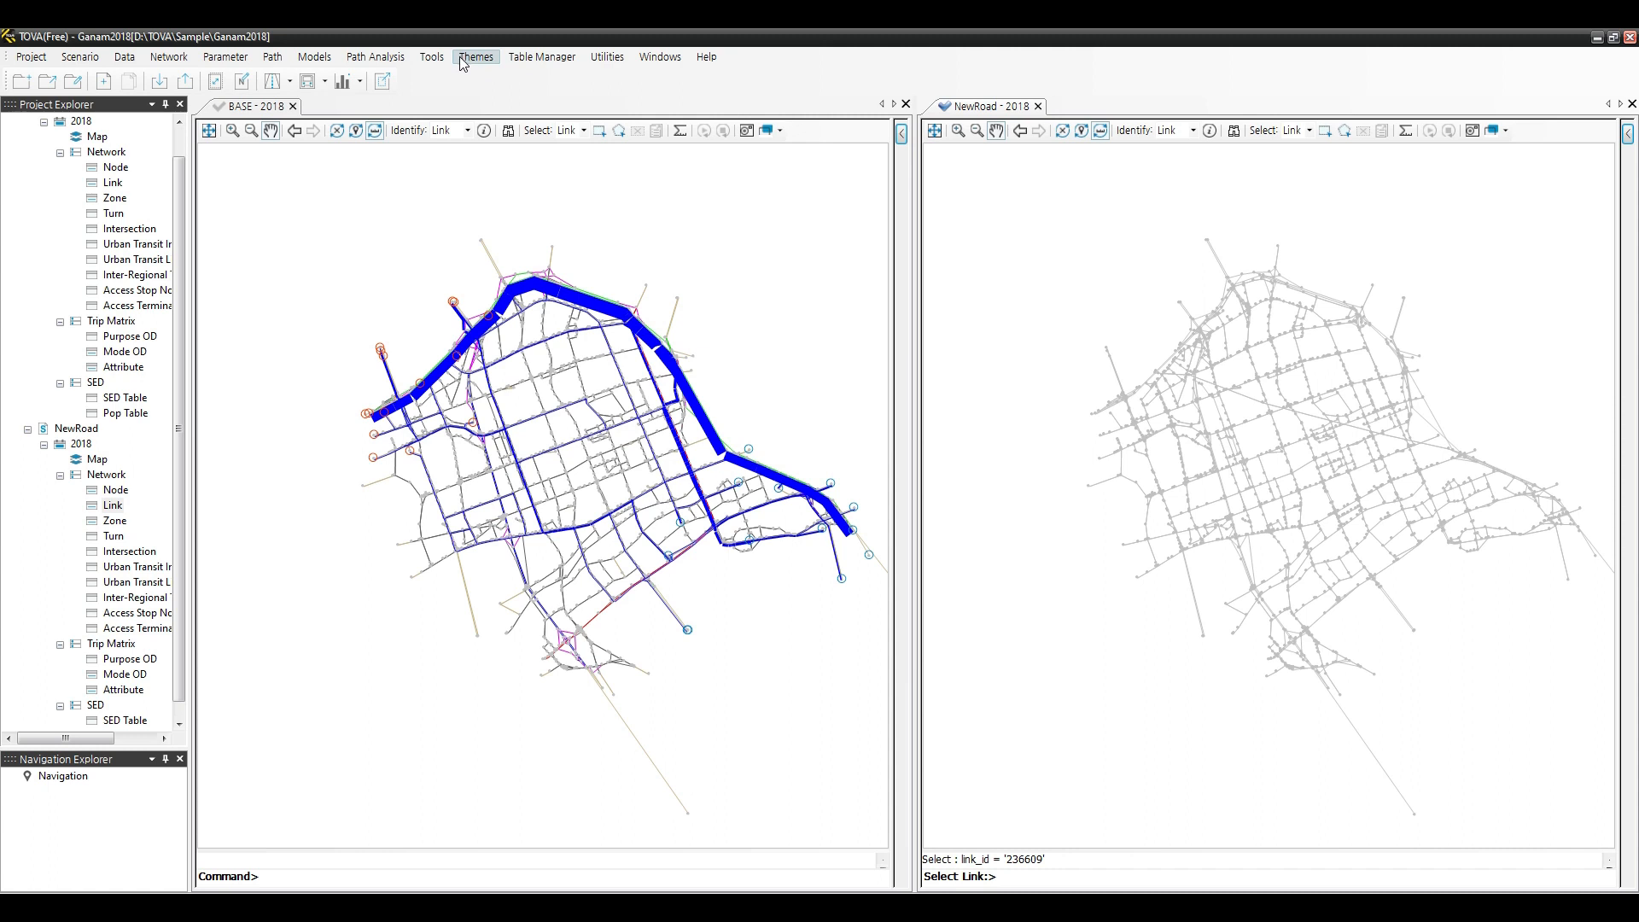
{"action": "left_click", "coordinate": [386, 58]}
{"action": "left_click", "coordinate": [449, 114]}
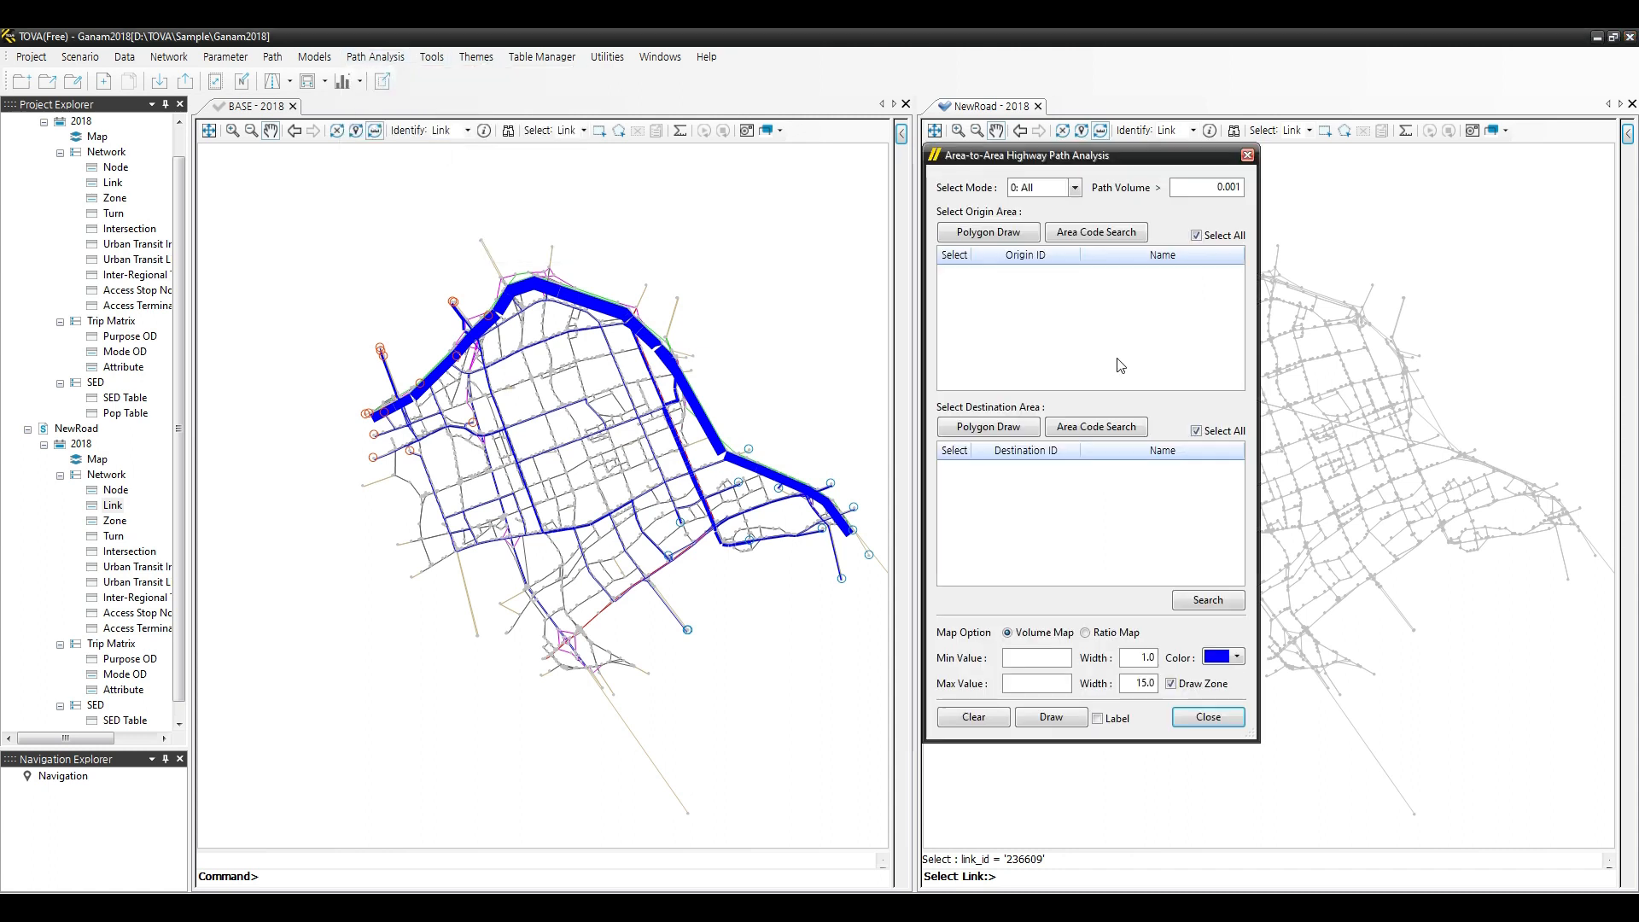
Select the NewRoad origin area by drawing a polygon around the zones at the network's northwest edge.
{"action": "left_click", "coordinate": [997, 232]}
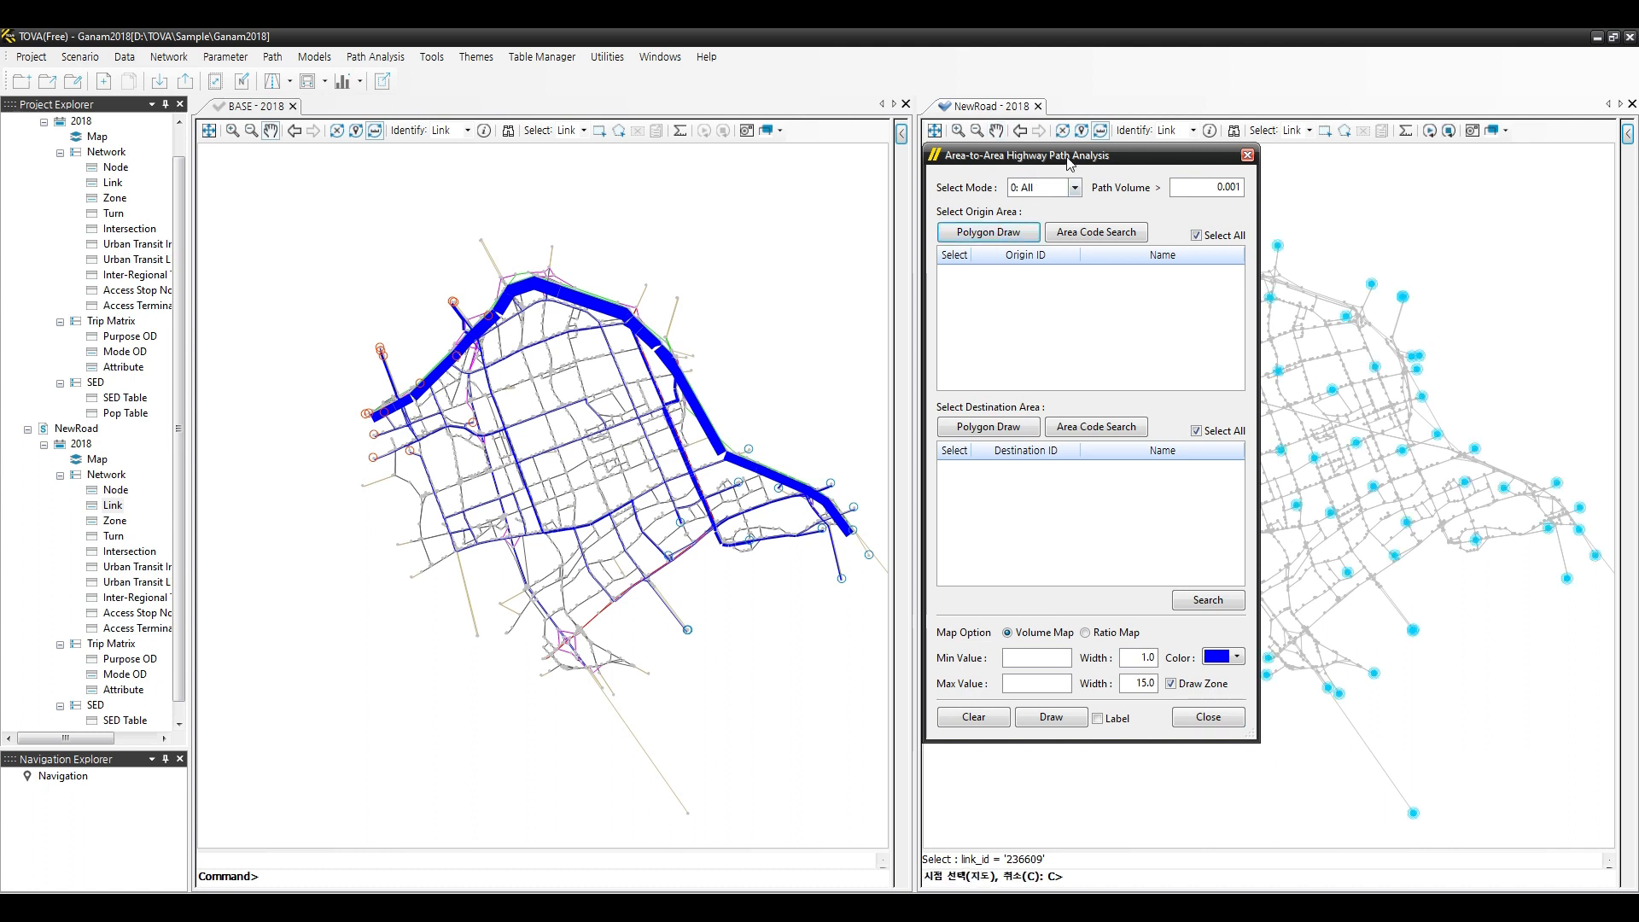
{"action": "left_click_drag", "start_coordinate": [1075, 159], "coordinate": [757, 172]}
{"action": "left_click", "coordinate": [1048, 315]}
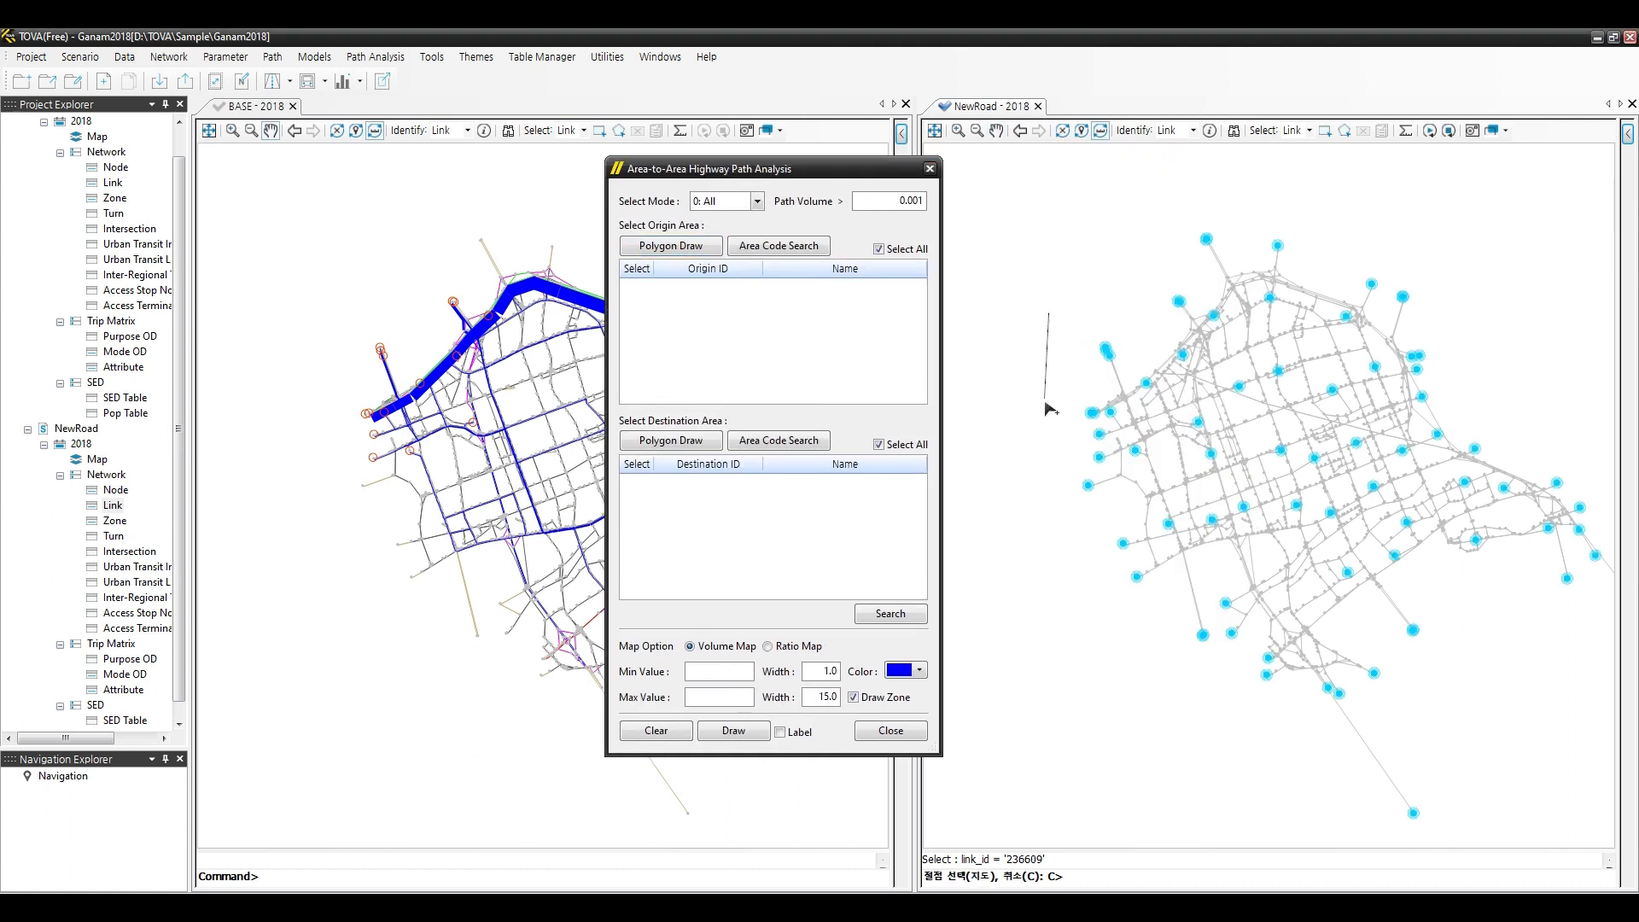
{"action": "left_click", "coordinate": [1054, 453]}
{"action": "left_click", "coordinate": [1100, 468]}
{"action": "left_click", "coordinate": [1213, 367]}
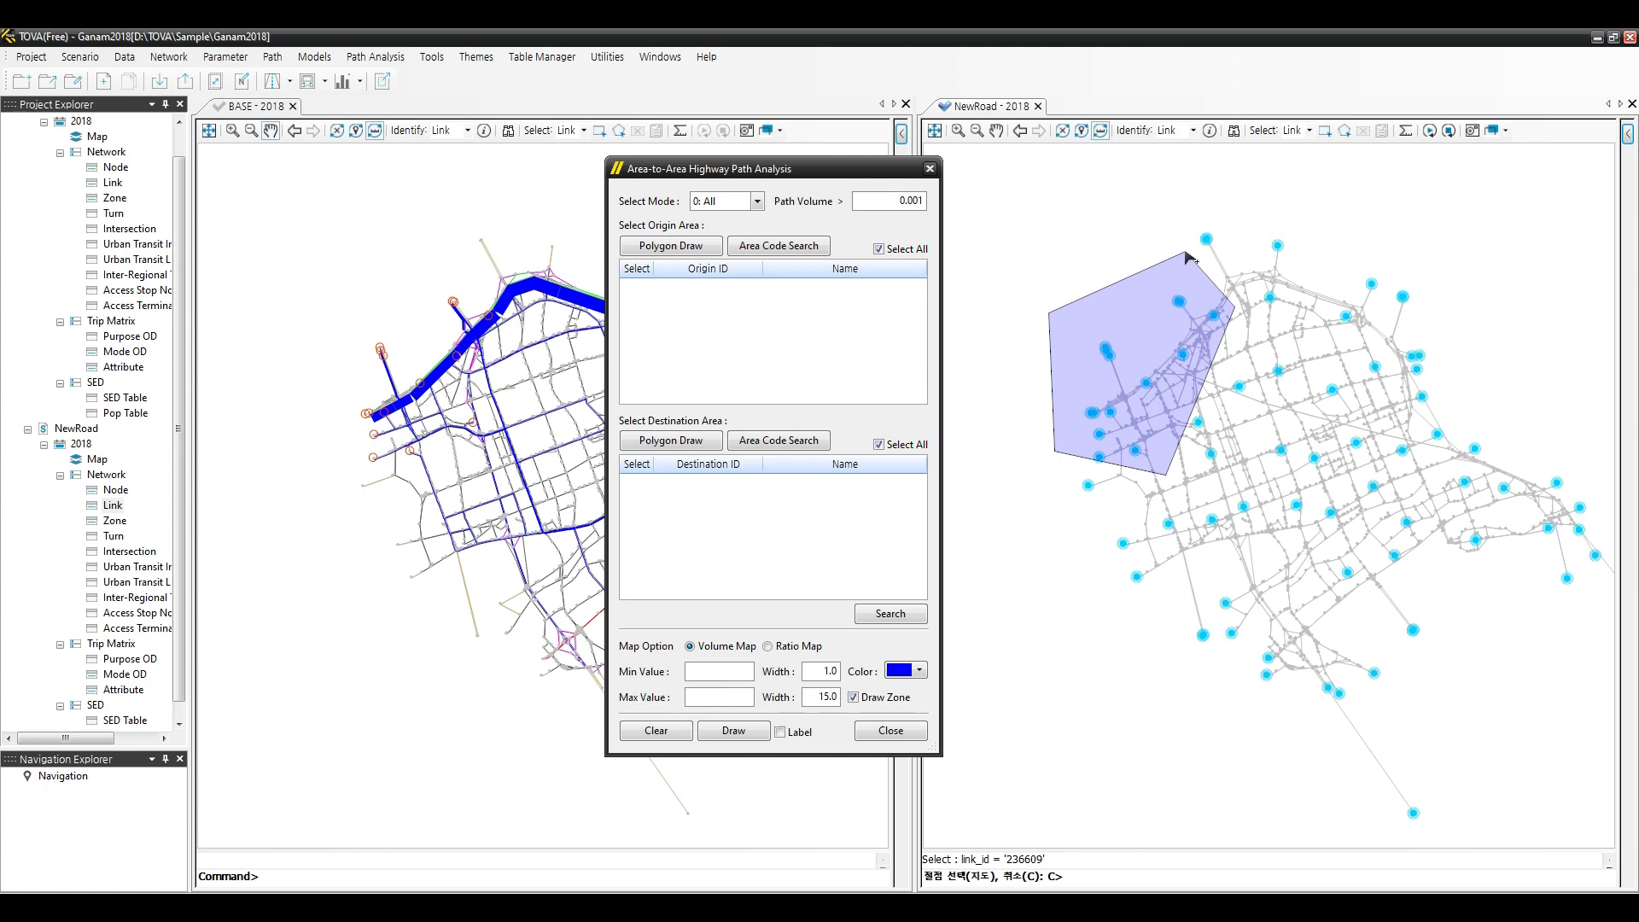
{"action": "double_click", "coordinate": [1195, 254]}
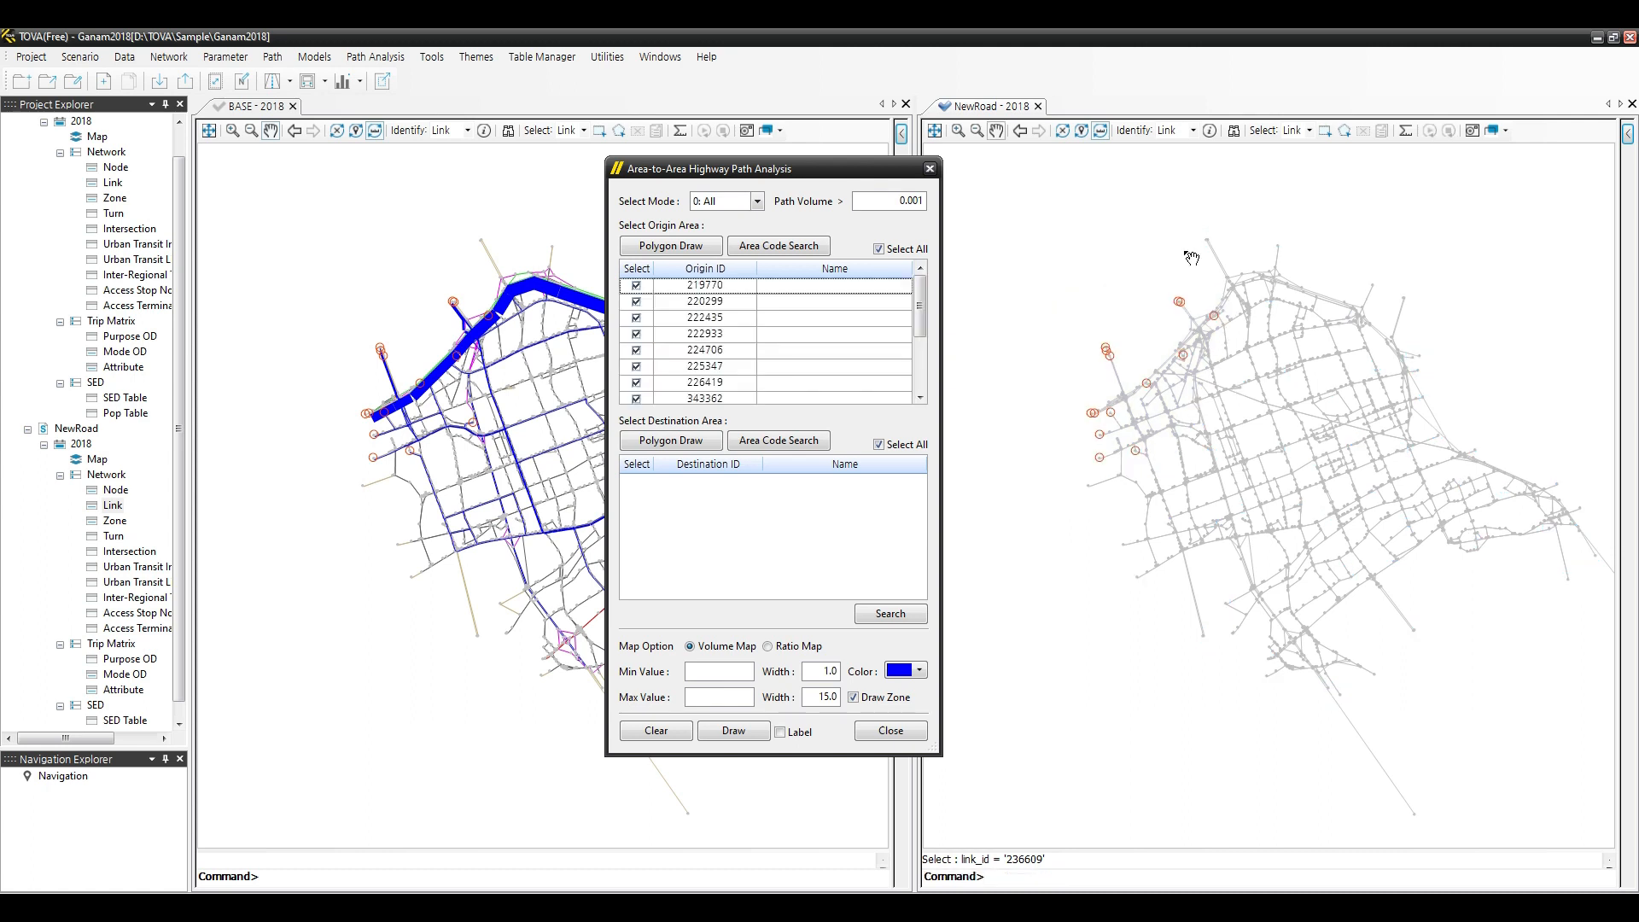
Select the NewRoad destination area by drawing a polygon around the zones in the network's southeast.
{"action": "left_click", "coordinate": [684, 442]}
{"action": "left_click", "coordinate": [1374, 522]}
{"action": "left_click", "coordinate": [1536, 631]}
{"action": "left_click", "coordinate": [1611, 559]}
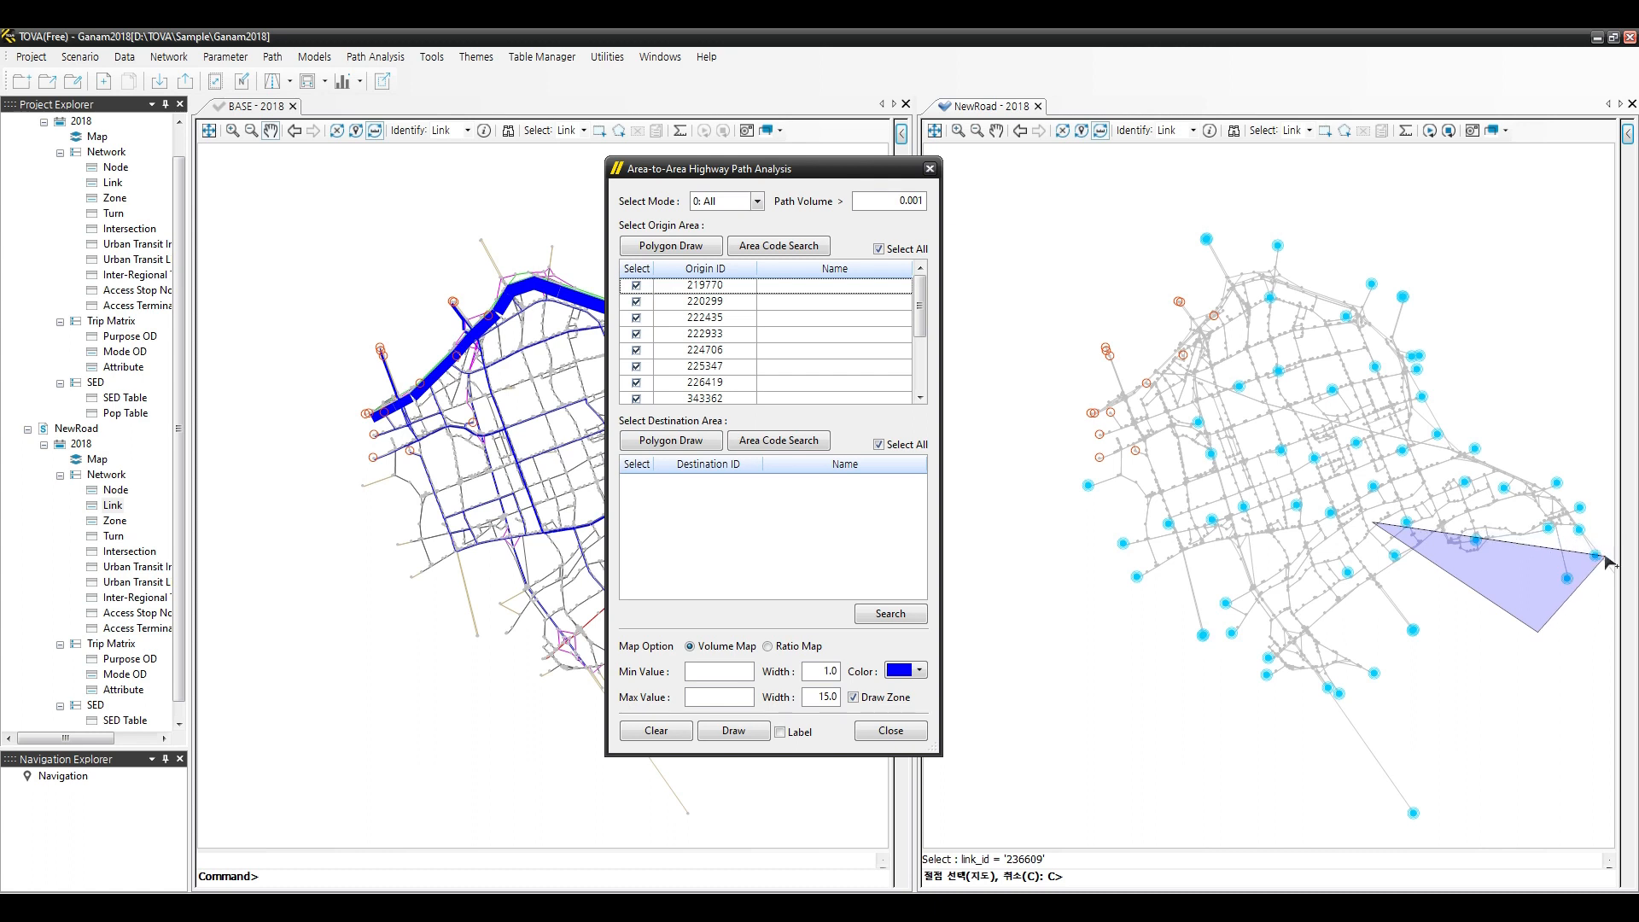
{"action": "double_click", "coordinate": [1536, 435]}
Search the NewRoad paths between the areas, draw their volume map, and compare it with the BASE map.
{"action": "left_click", "coordinate": [880, 609]}
{"action": "left_click", "coordinate": [744, 730]}
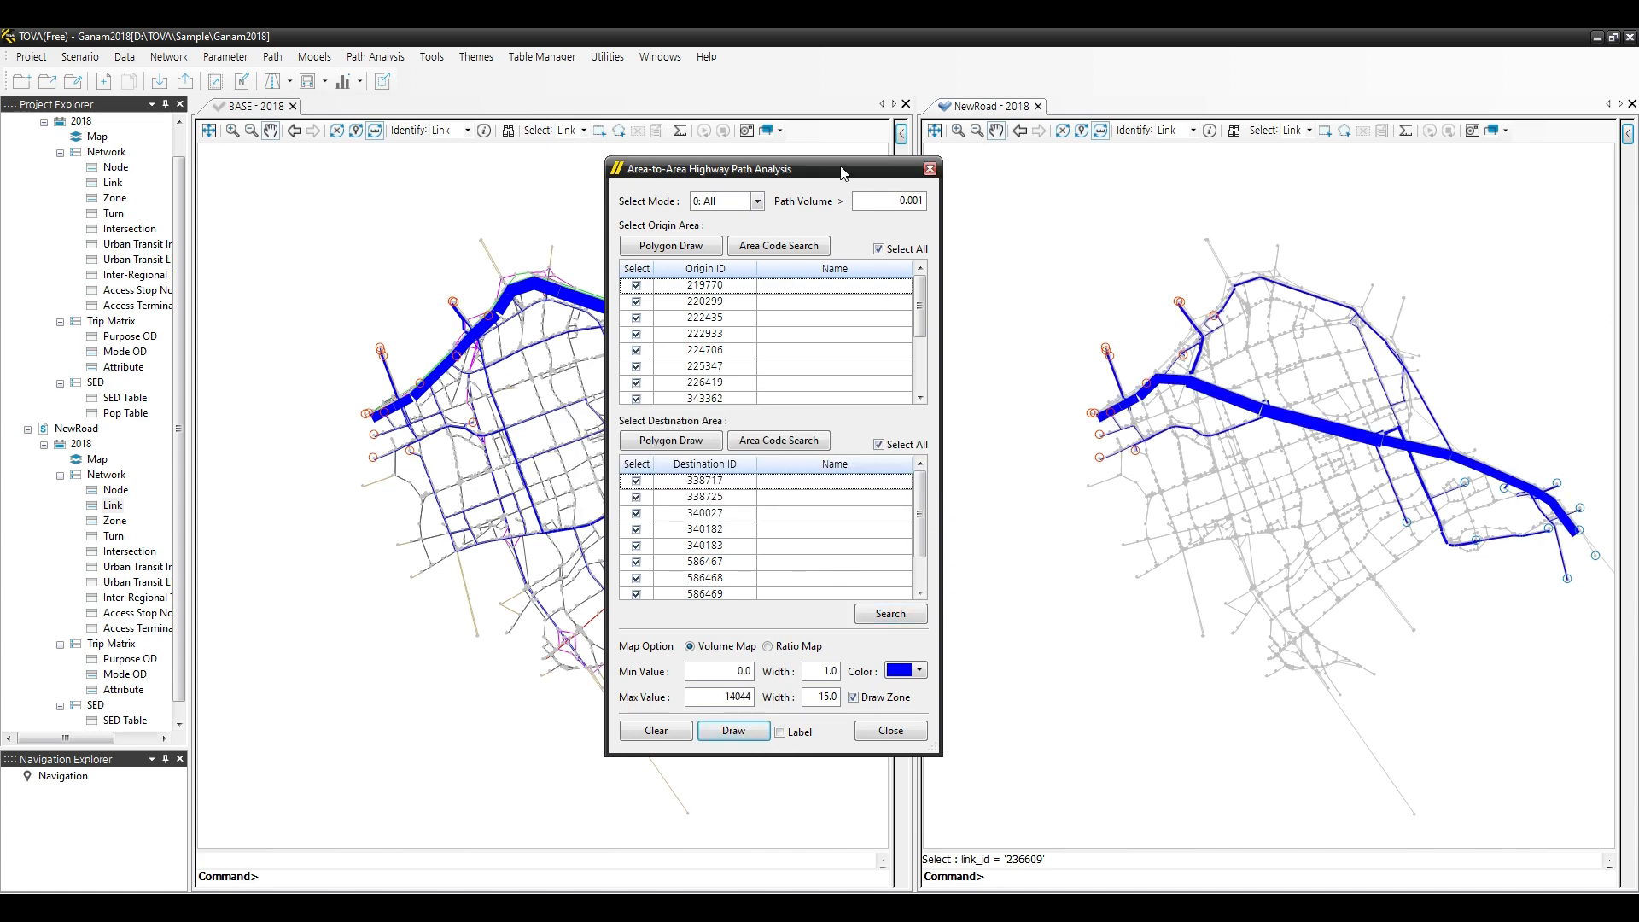
{"action": "left_click_drag", "start_coordinate": [841, 173], "coordinate": [1086, 705]}
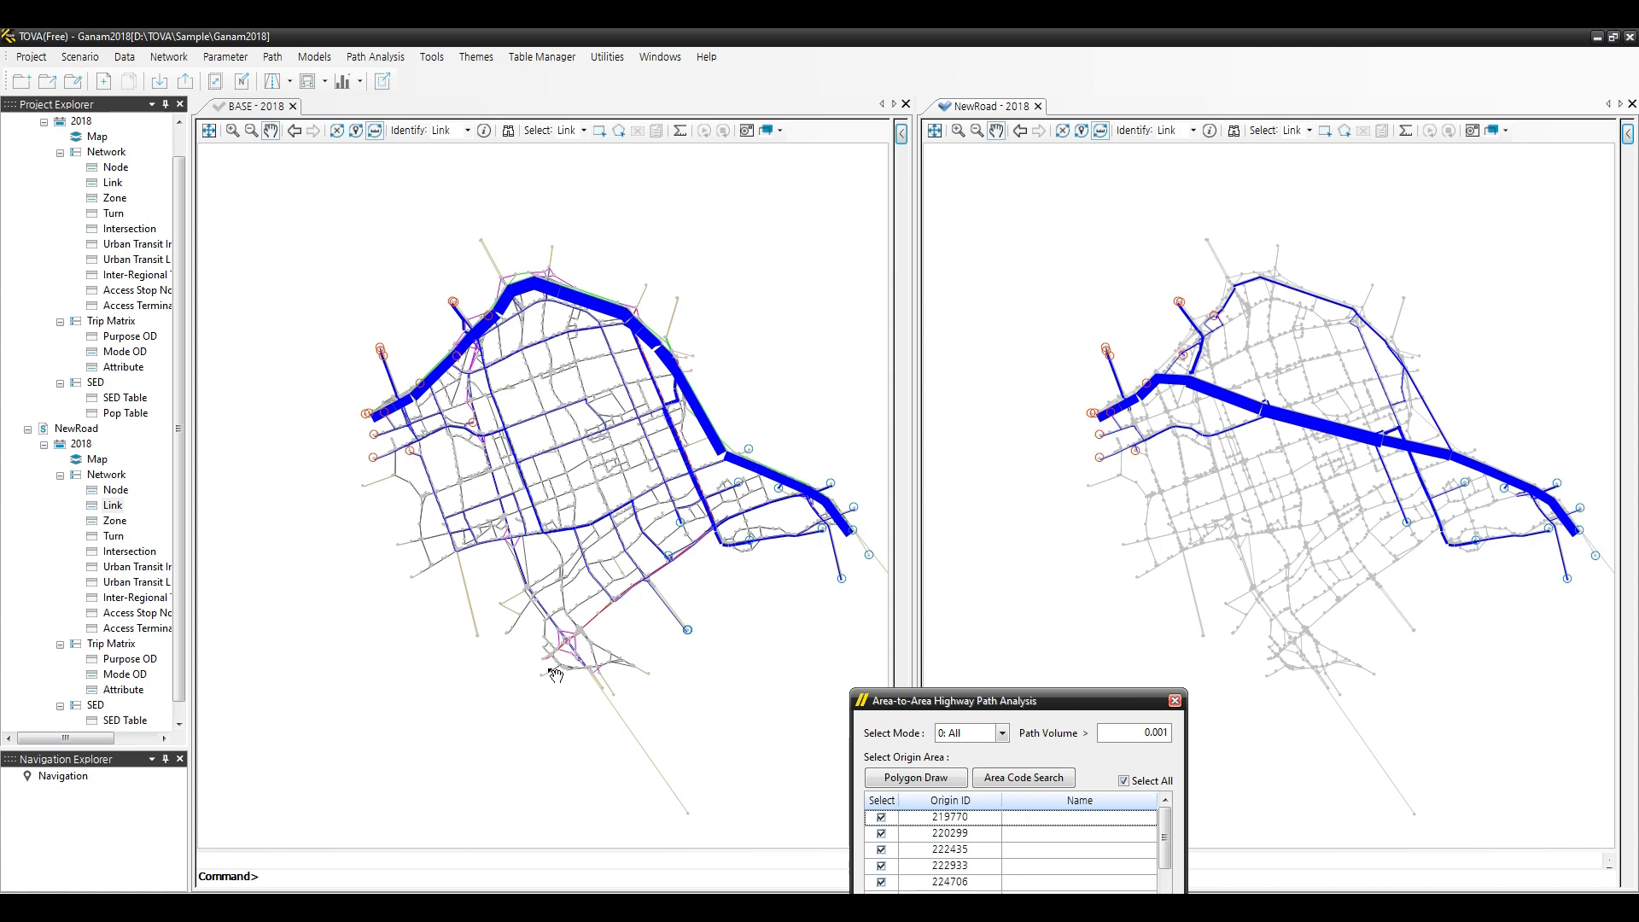
{"action": "left_click_drag", "start_coordinate": [1037, 703], "coordinate": [1044, 151]}
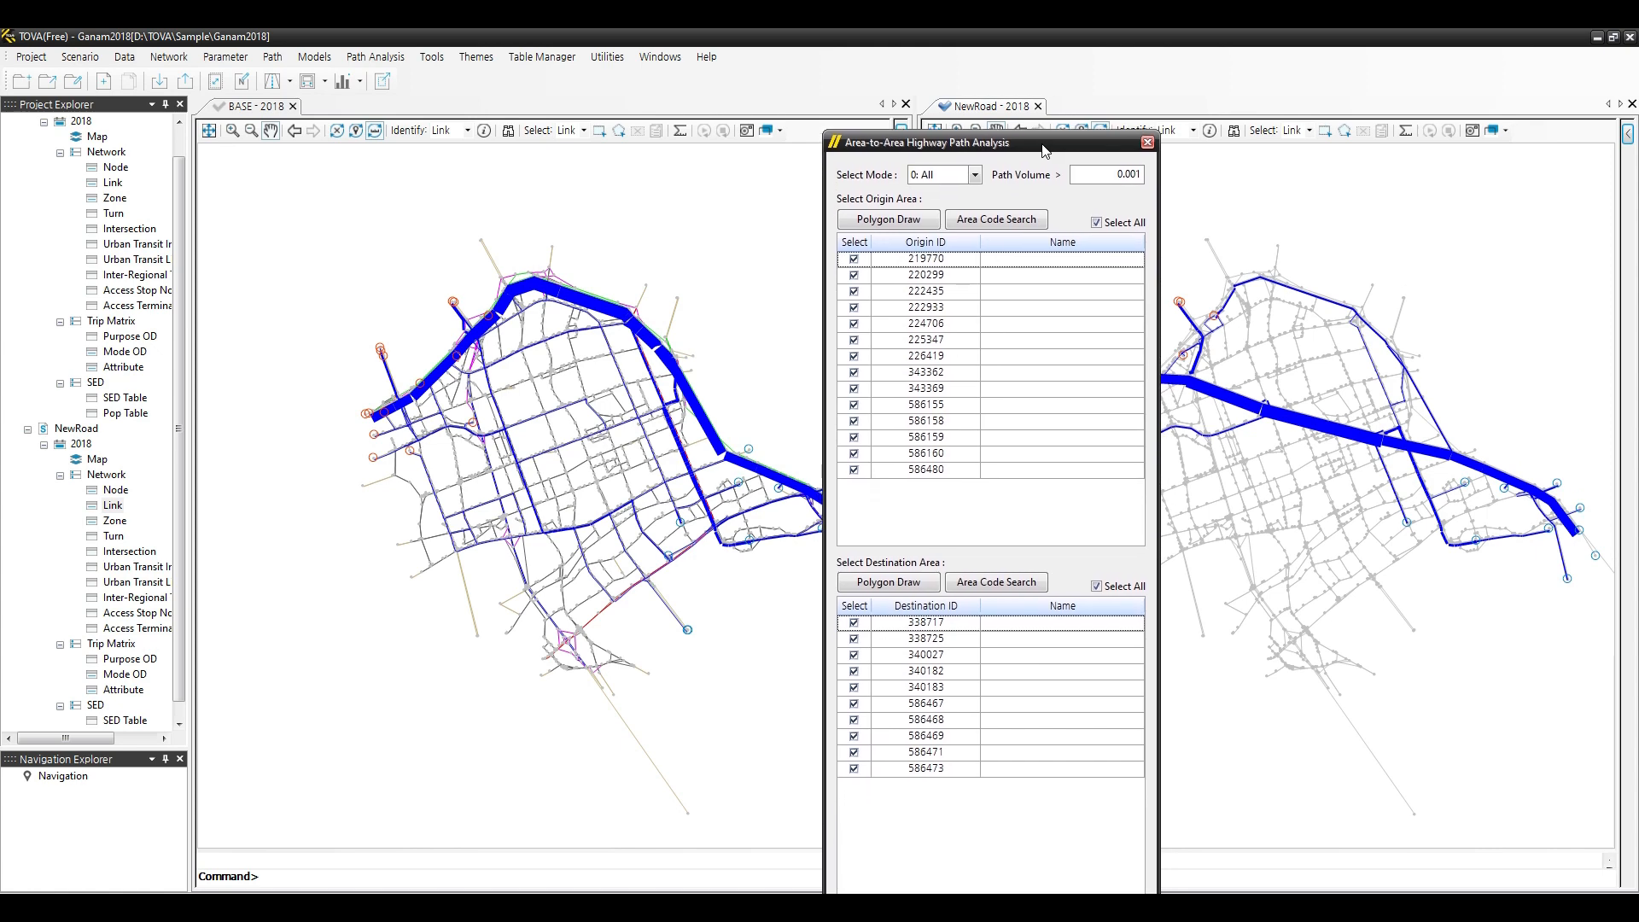
{"action": "left_click_drag", "start_coordinate": [1043, 151], "coordinate": [821, 152]}
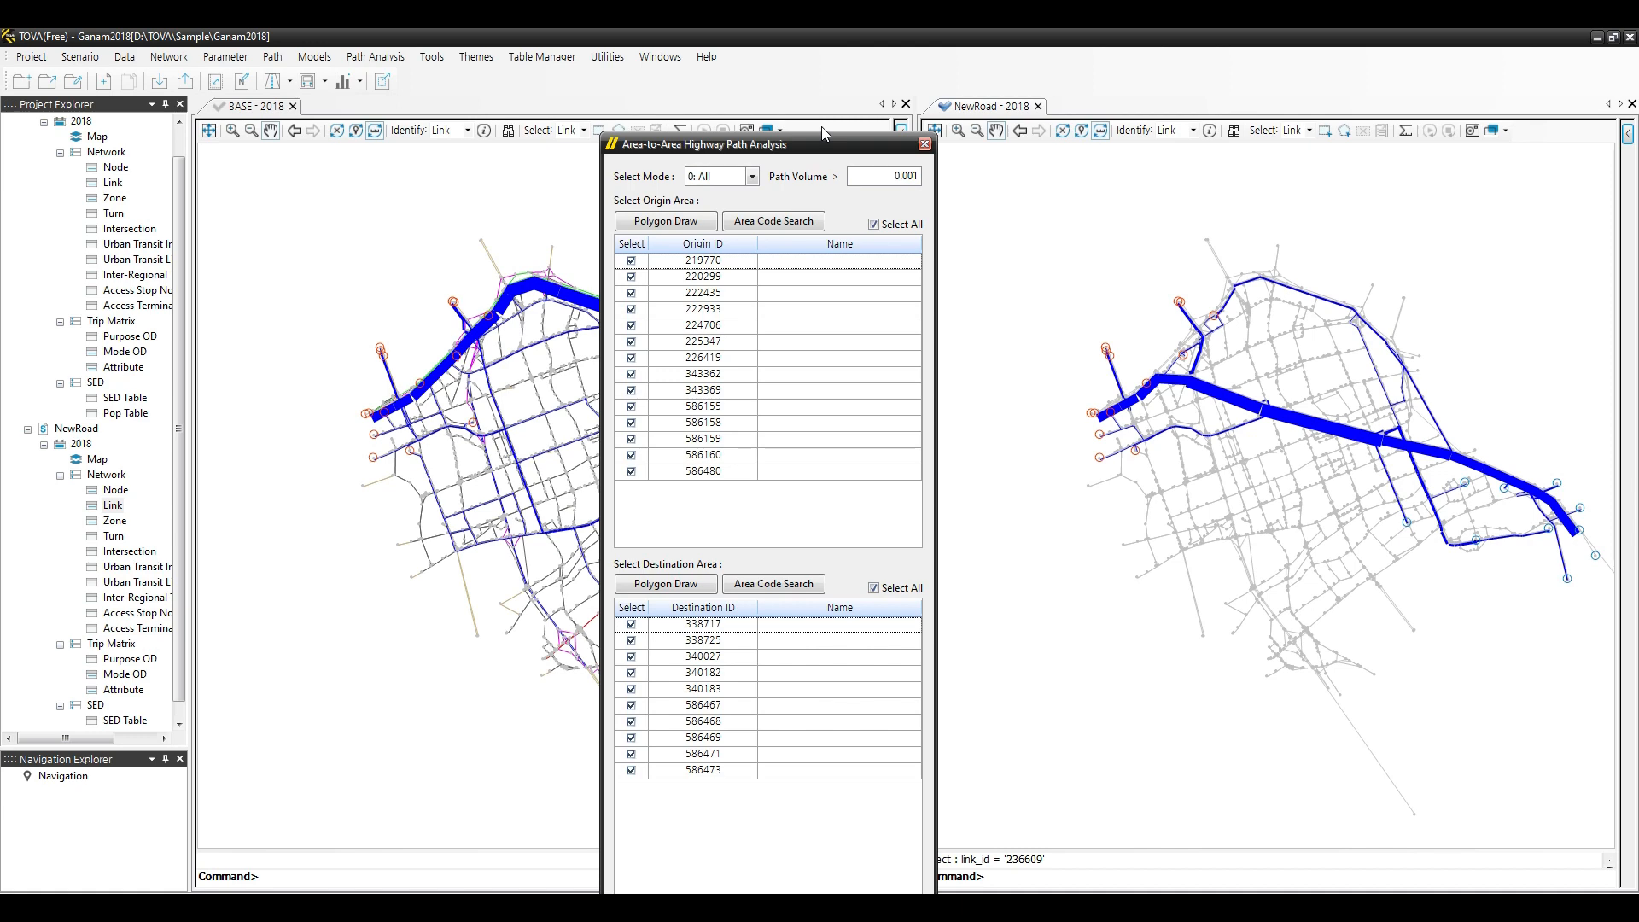
{"action": "left_click_drag", "start_coordinate": [821, 132], "coordinate": [921, 156]}
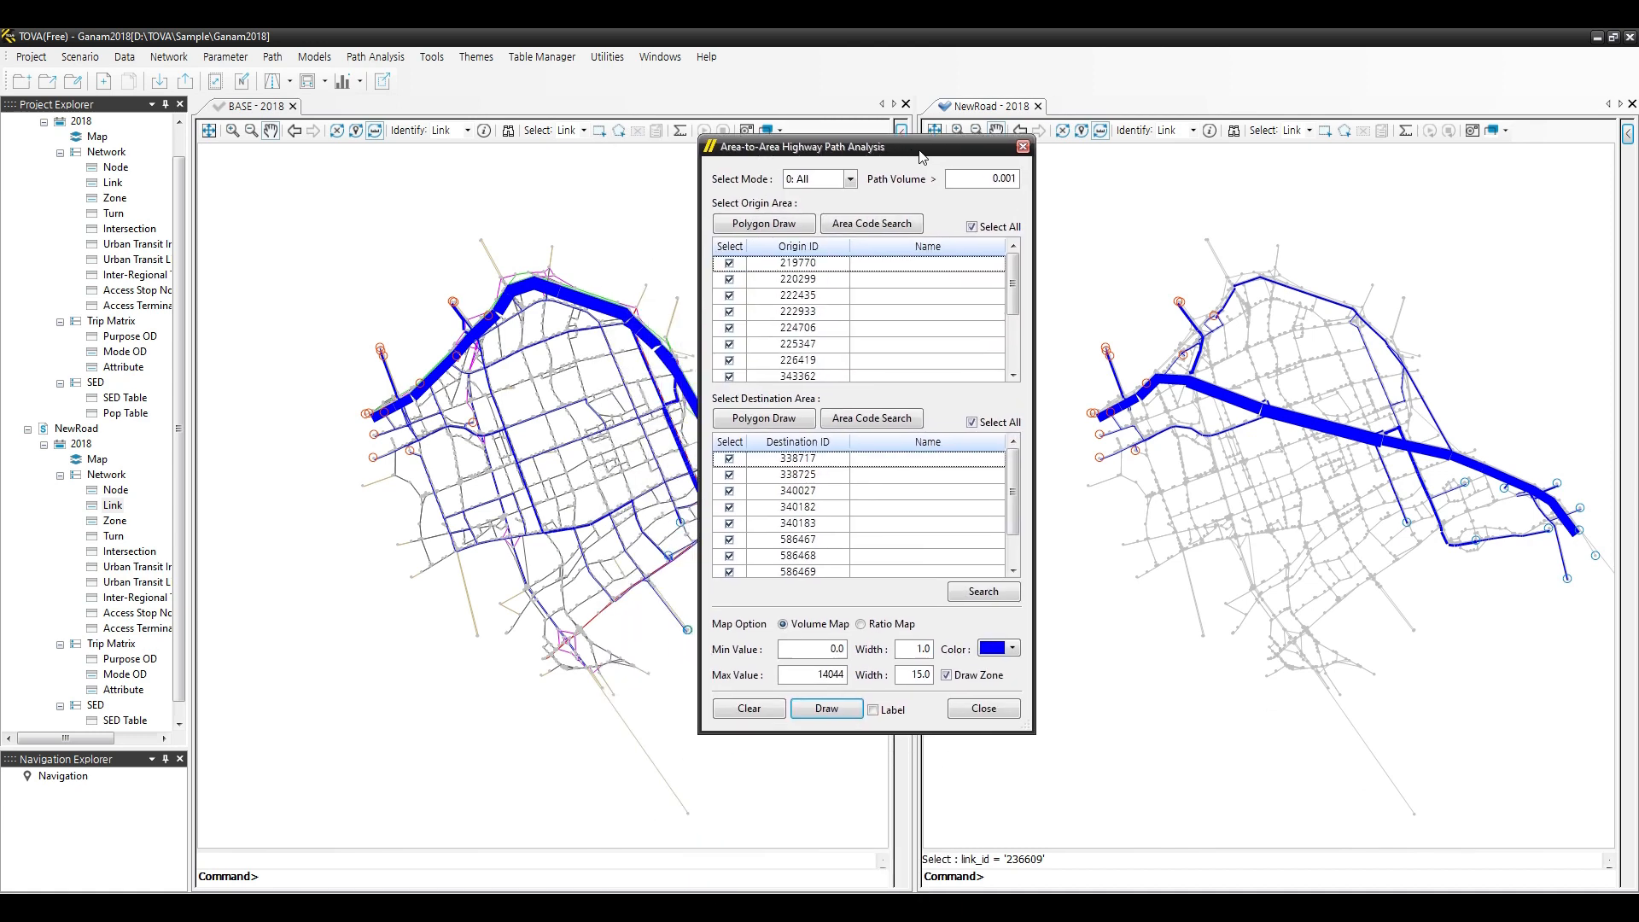
Set the minimum value of the NewRoad path volume map to 100 and redraw it.
{"action": "double_click", "coordinate": [812, 653]}
{"action": "type", "text": "100"}
{"action": "left_click", "coordinate": [825, 707]}
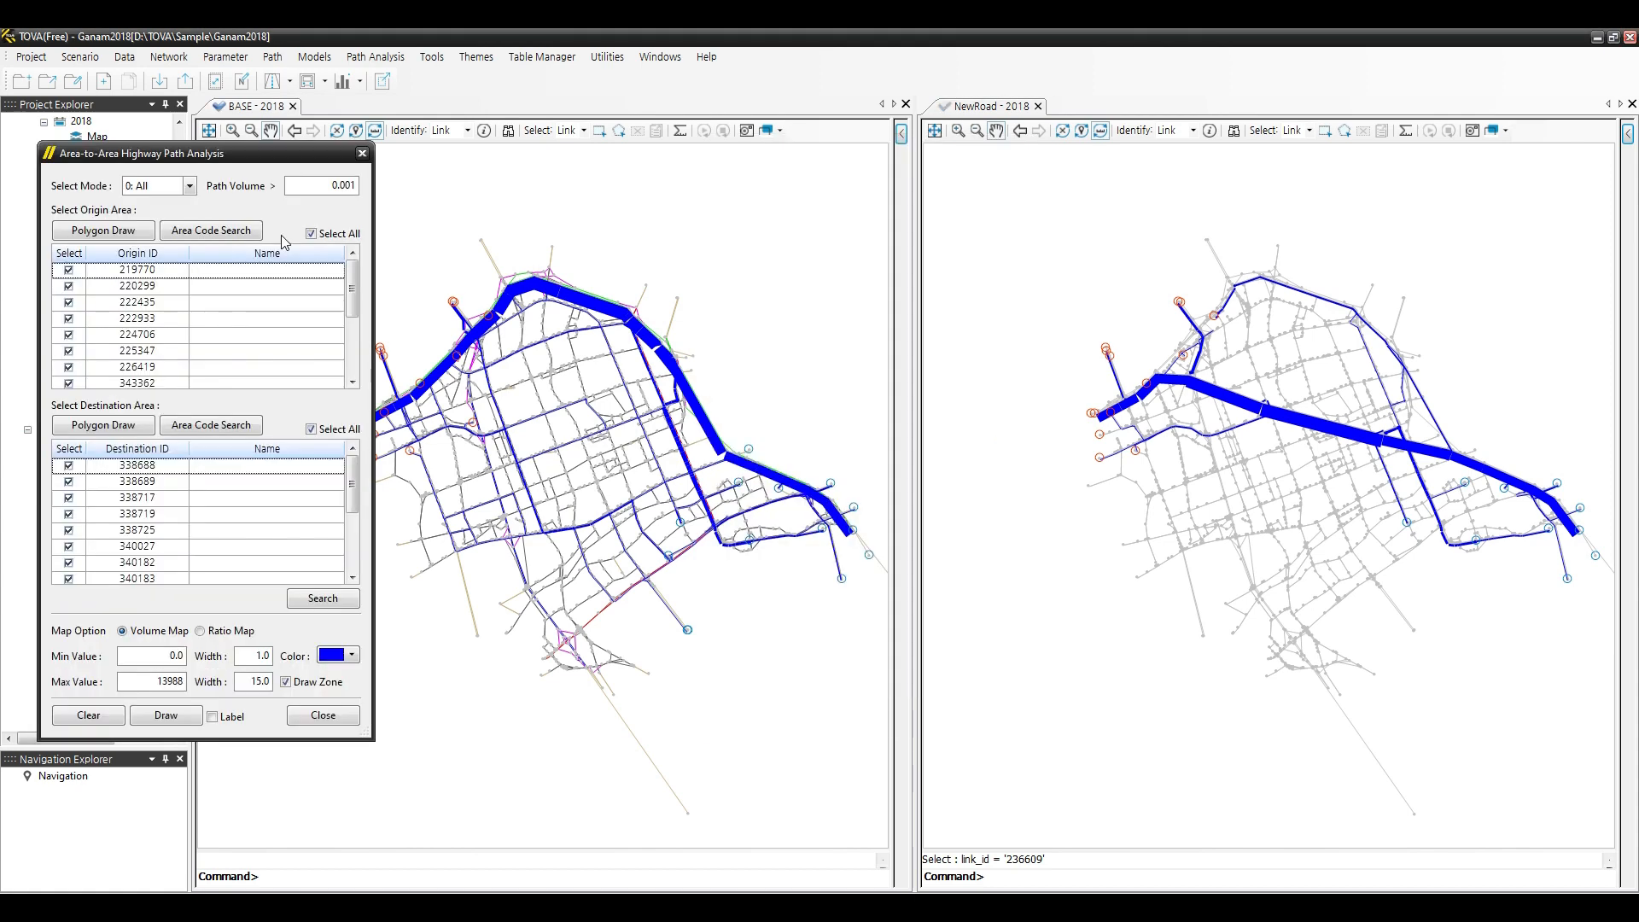
Set the BASE path volume map's minimum value to 100, redraw it, and uncover the map for comparison.
{"action": "left_click_drag", "start_coordinate": [143, 656], "coordinate": [295, 674]}
{"action": "type", "text": "100"}
{"action": "left_click", "coordinate": [162, 715]}
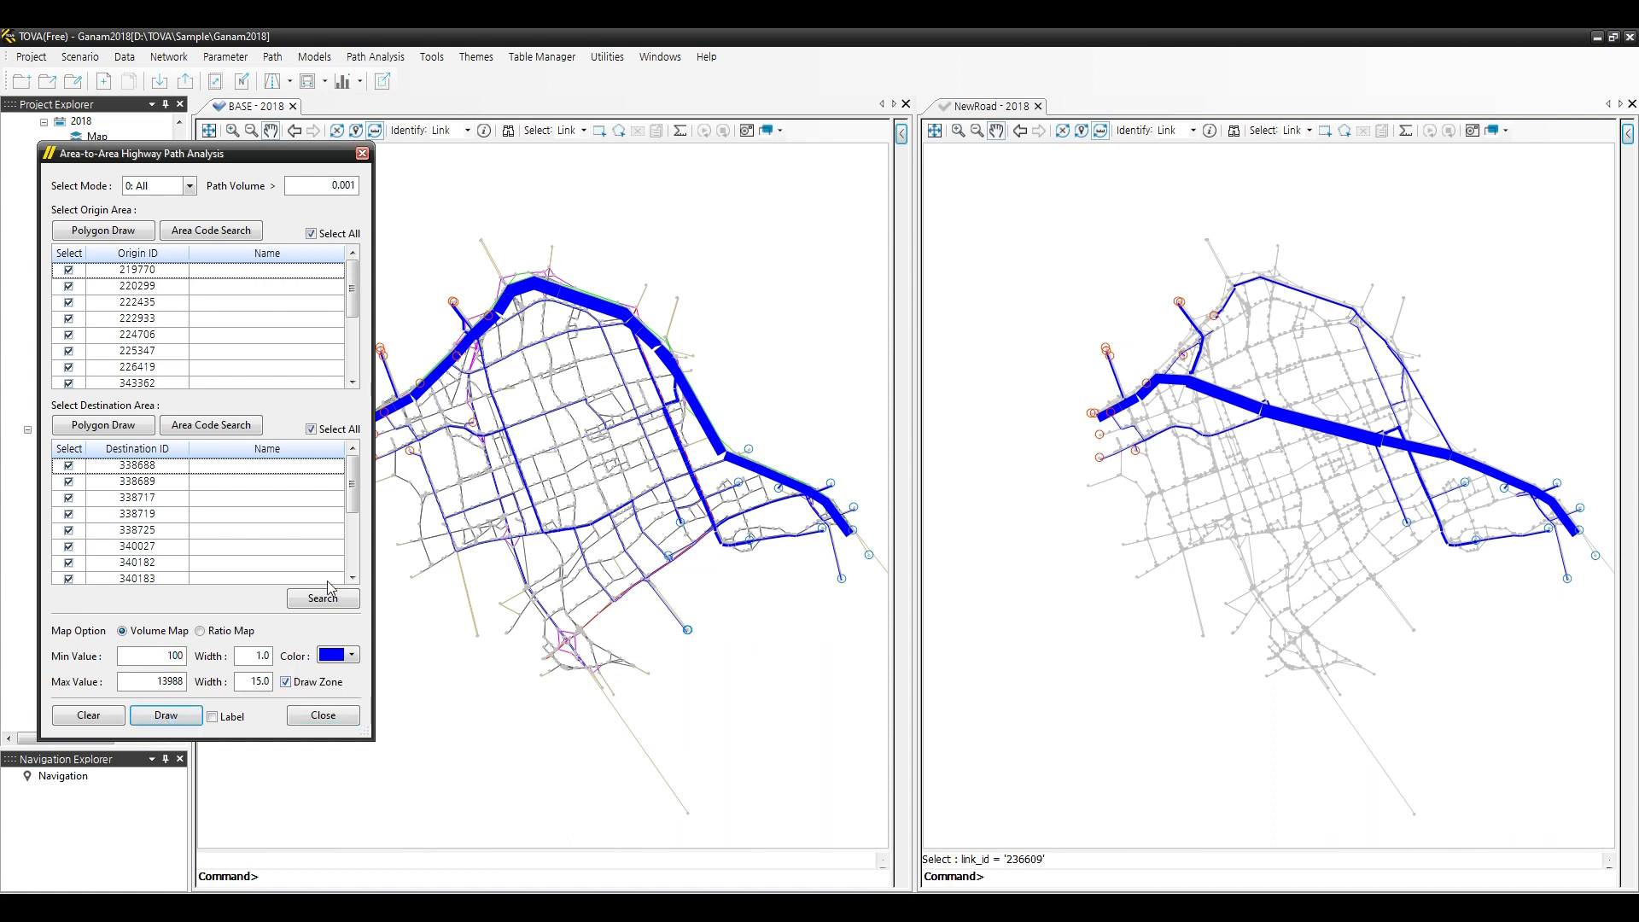
{"action": "left_click_drag", "start_coordinate": [247, 157], "coordinate": [70, 156]}
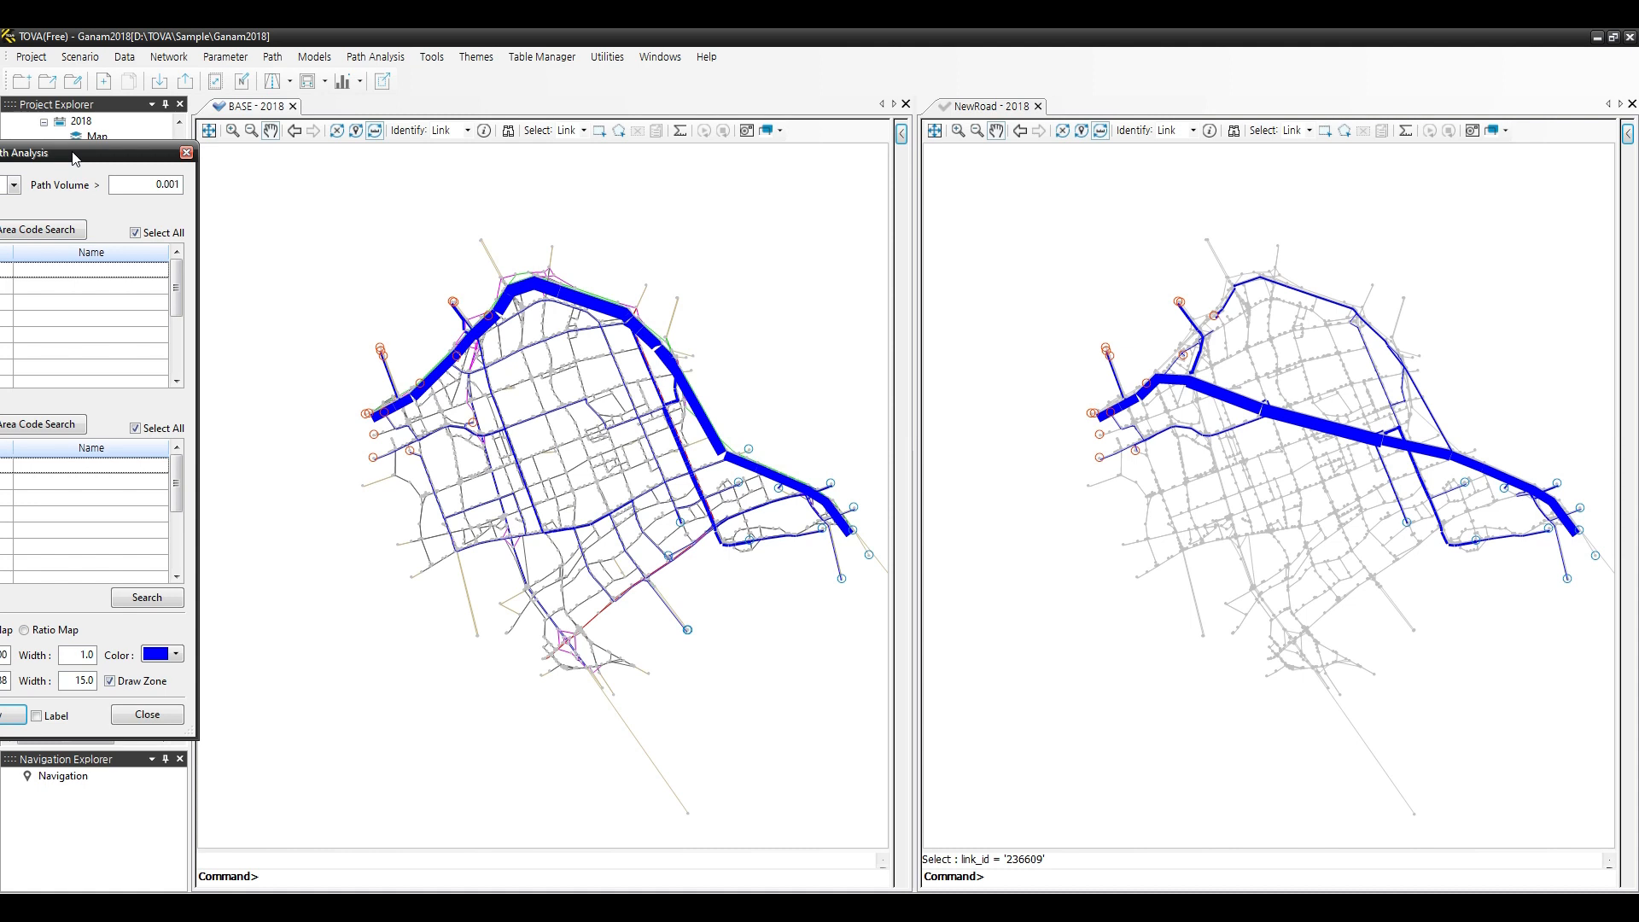
Turn on value labels for the BASE and NewRoad area-to-area path volume maps.
{"action": "left_click_drag", "start_coordinate": [75, 158], "coordinate": [183, 198]}
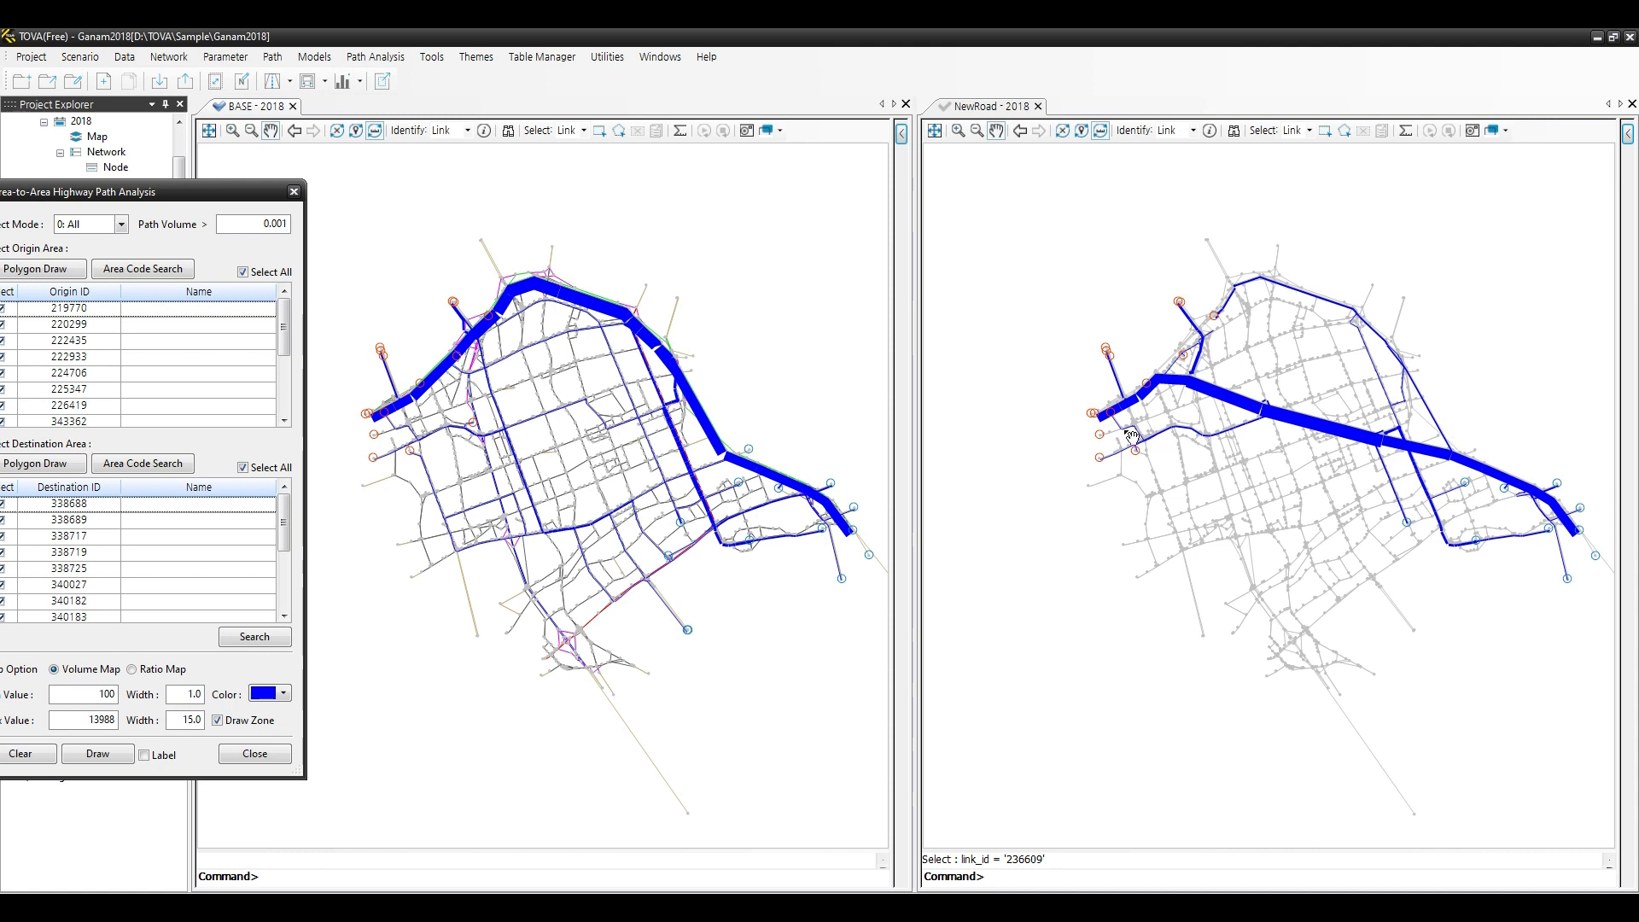
{"action": "left_click", "coordinate": [163, 758]}
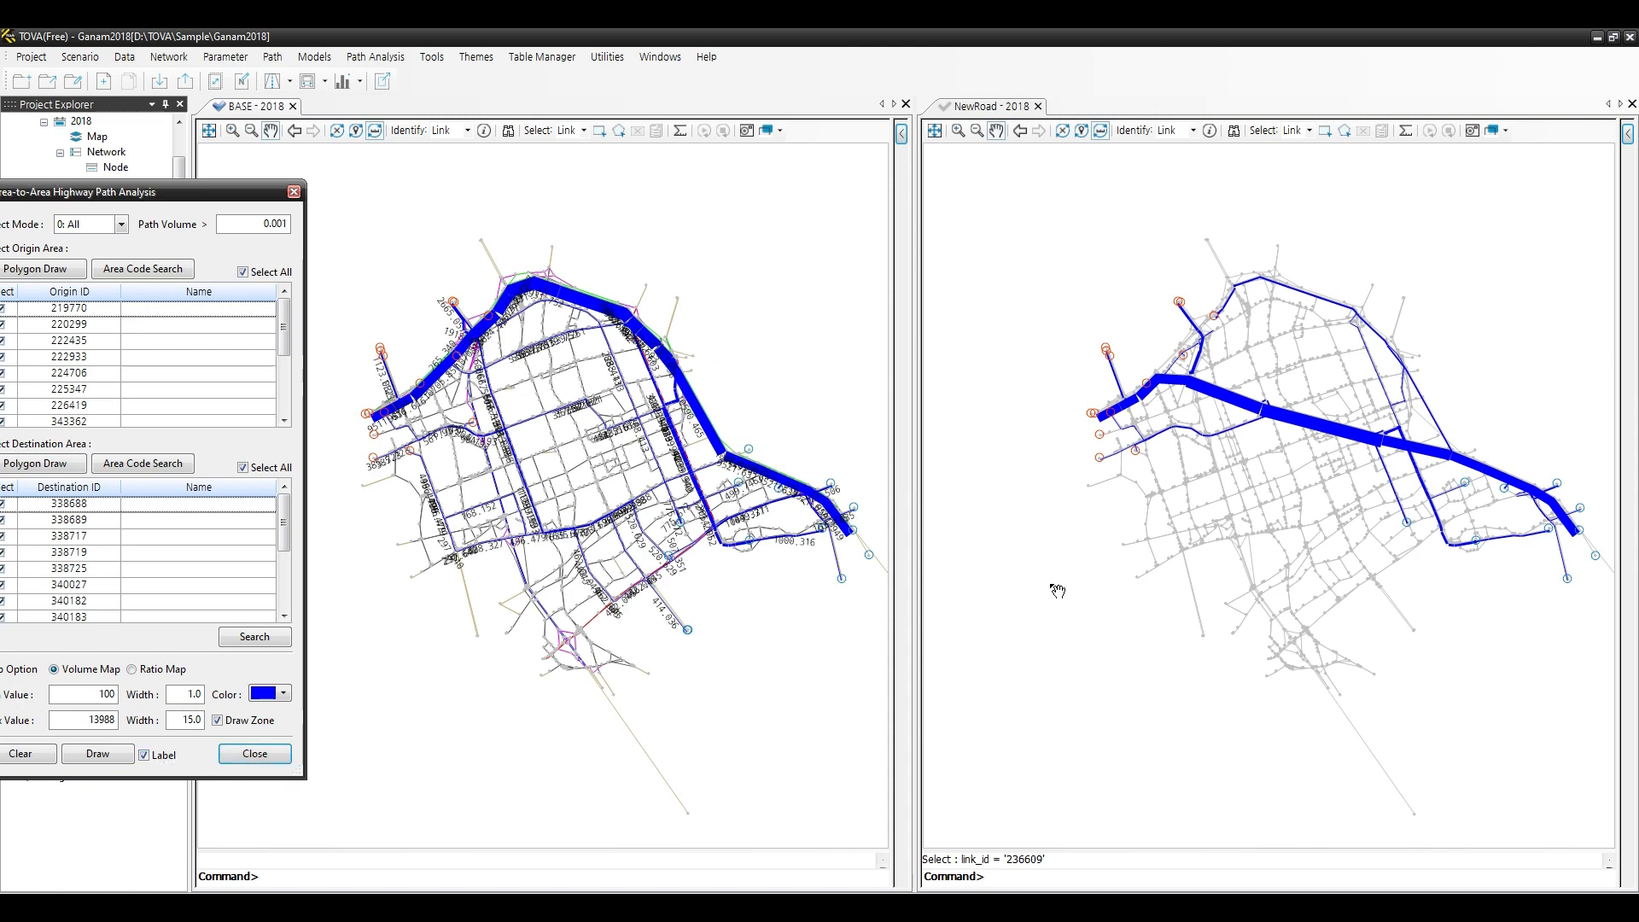
{"action": "scroll", "coordinate": [705, 414], "scroll_direction": "up", "scroll_amount": 2}
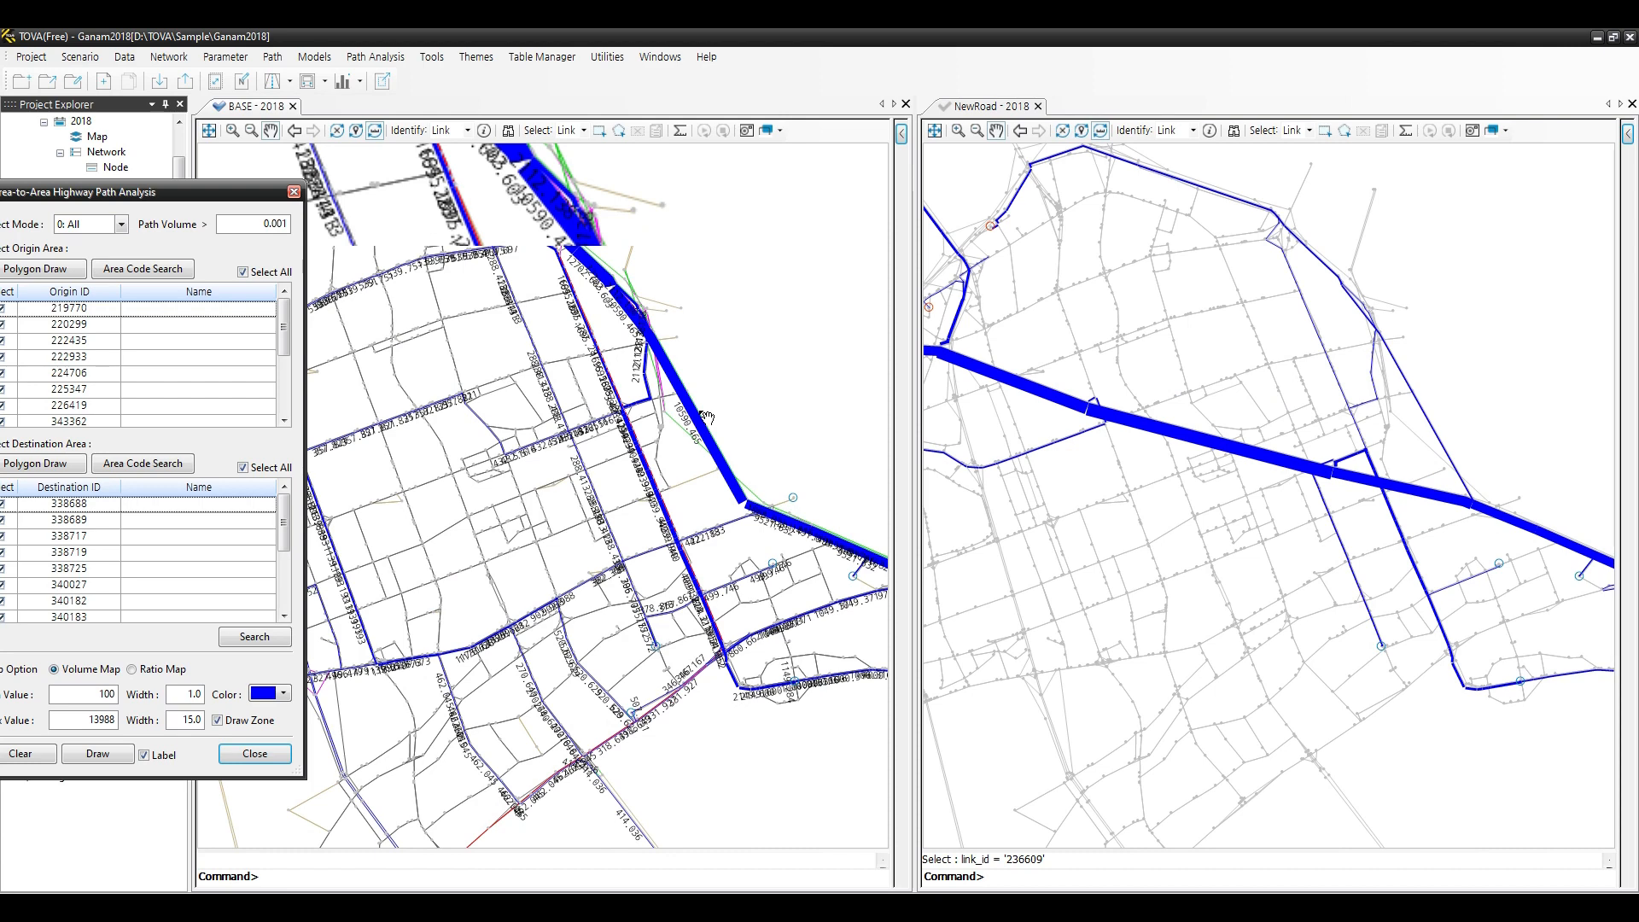
{"action": "scroll", "coordinate": [706, 416], "scroll_direction": "up", "scroll_amount": 2}
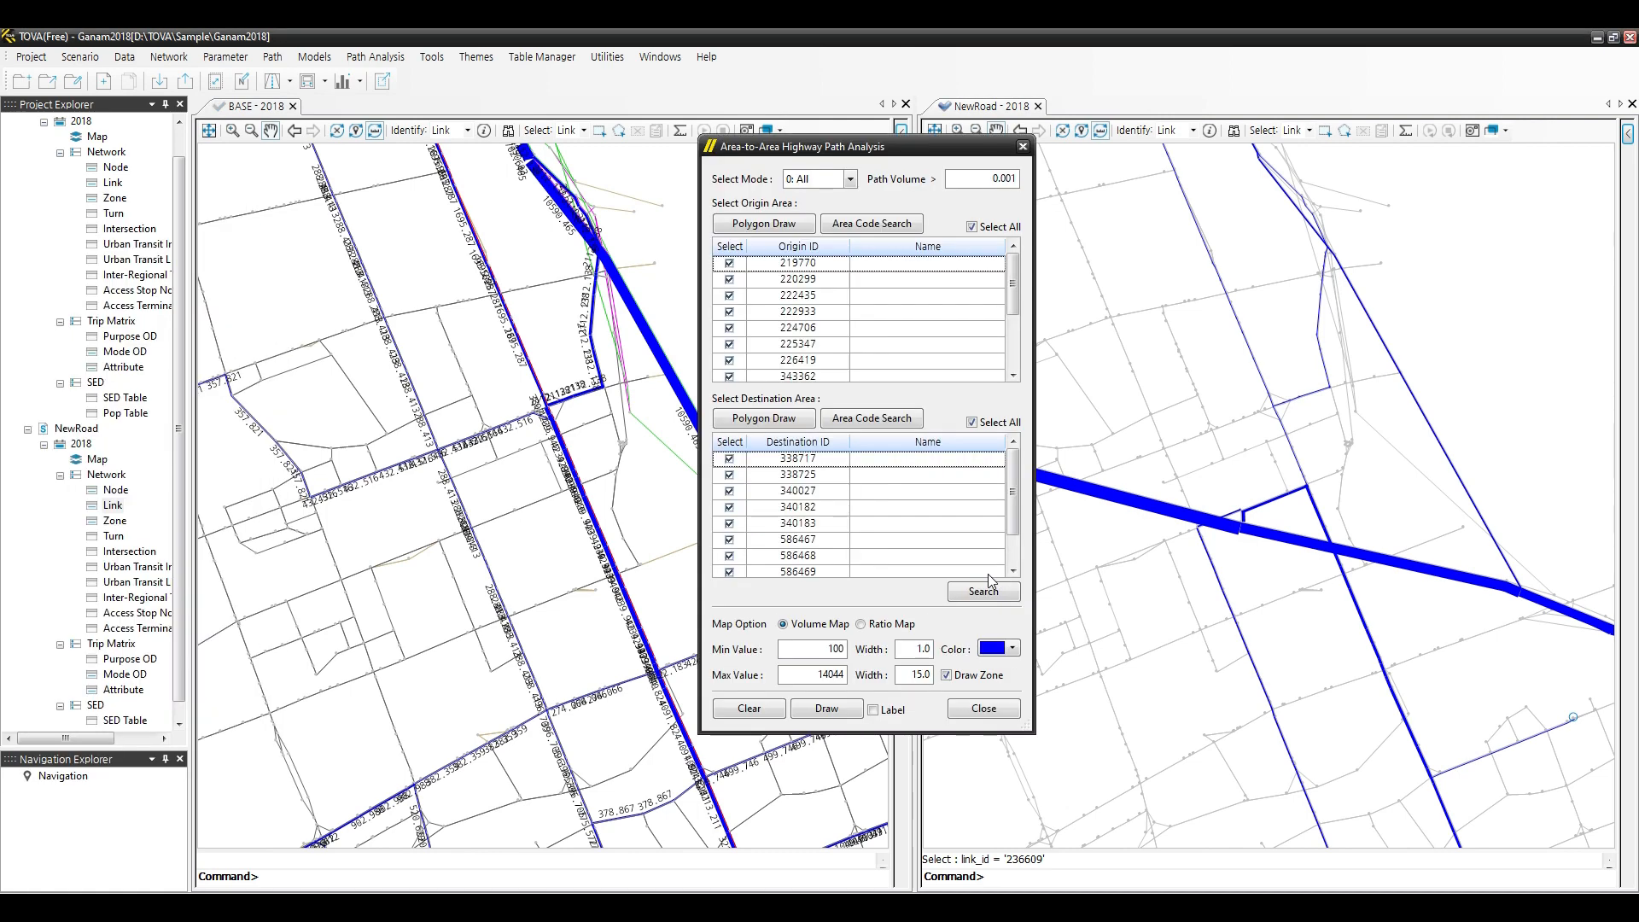
{"action": "left_click", "coordinate": [891, 709]}
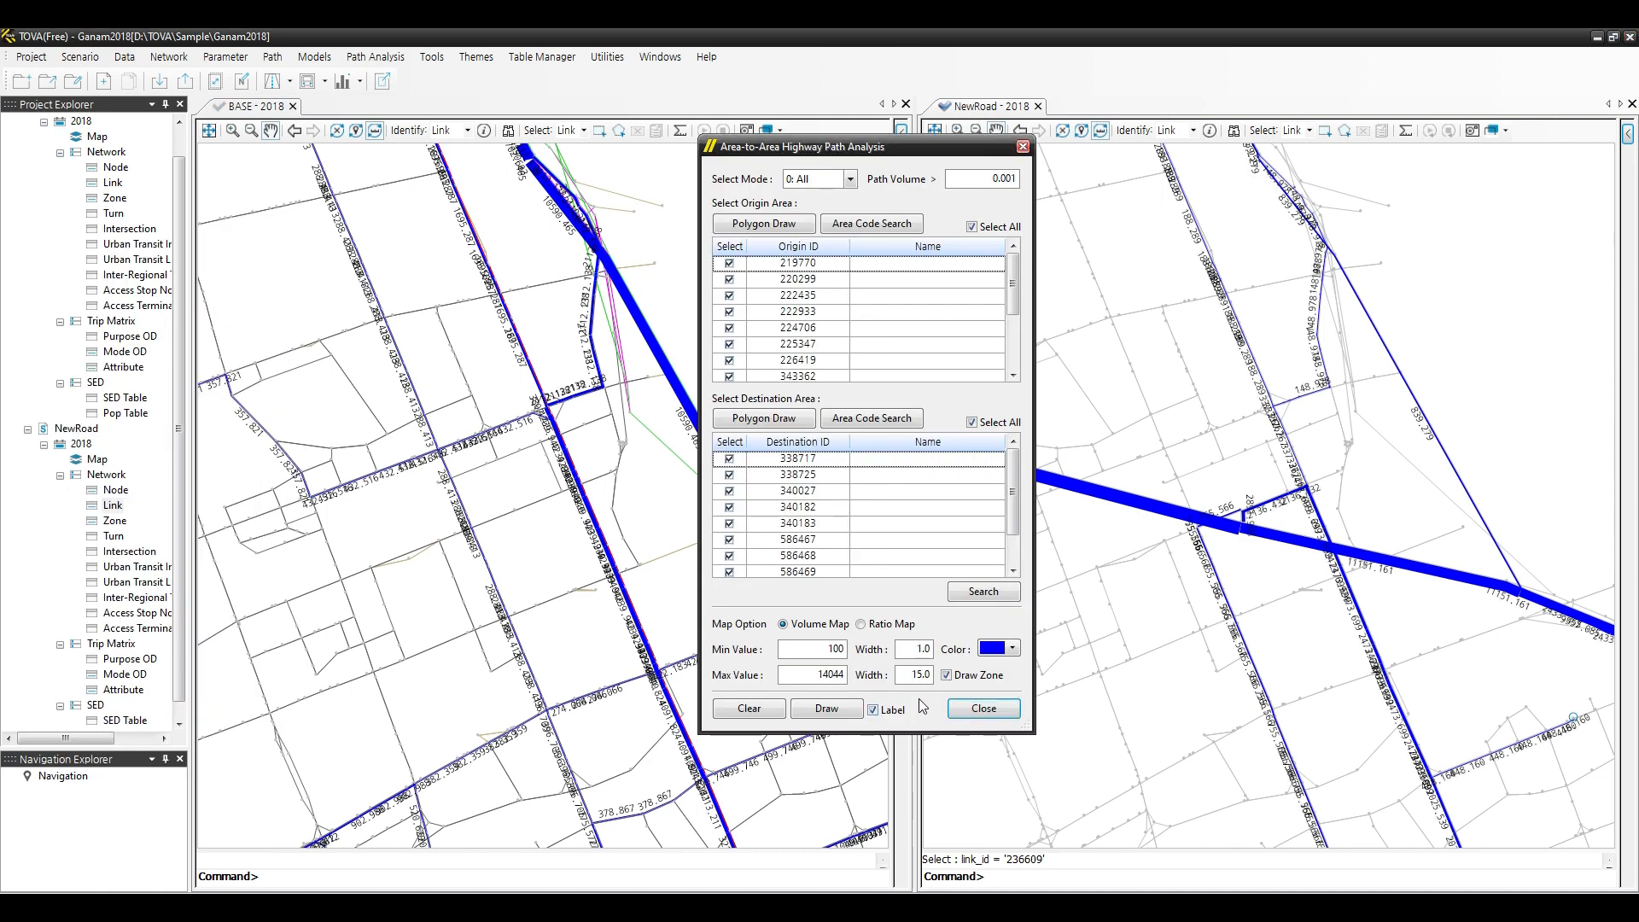
Compare the labelled path volumes around the new road's eastern section in both maps, and close both path analyses.
{"action": "left_click", "coordinate": [504, 84]}
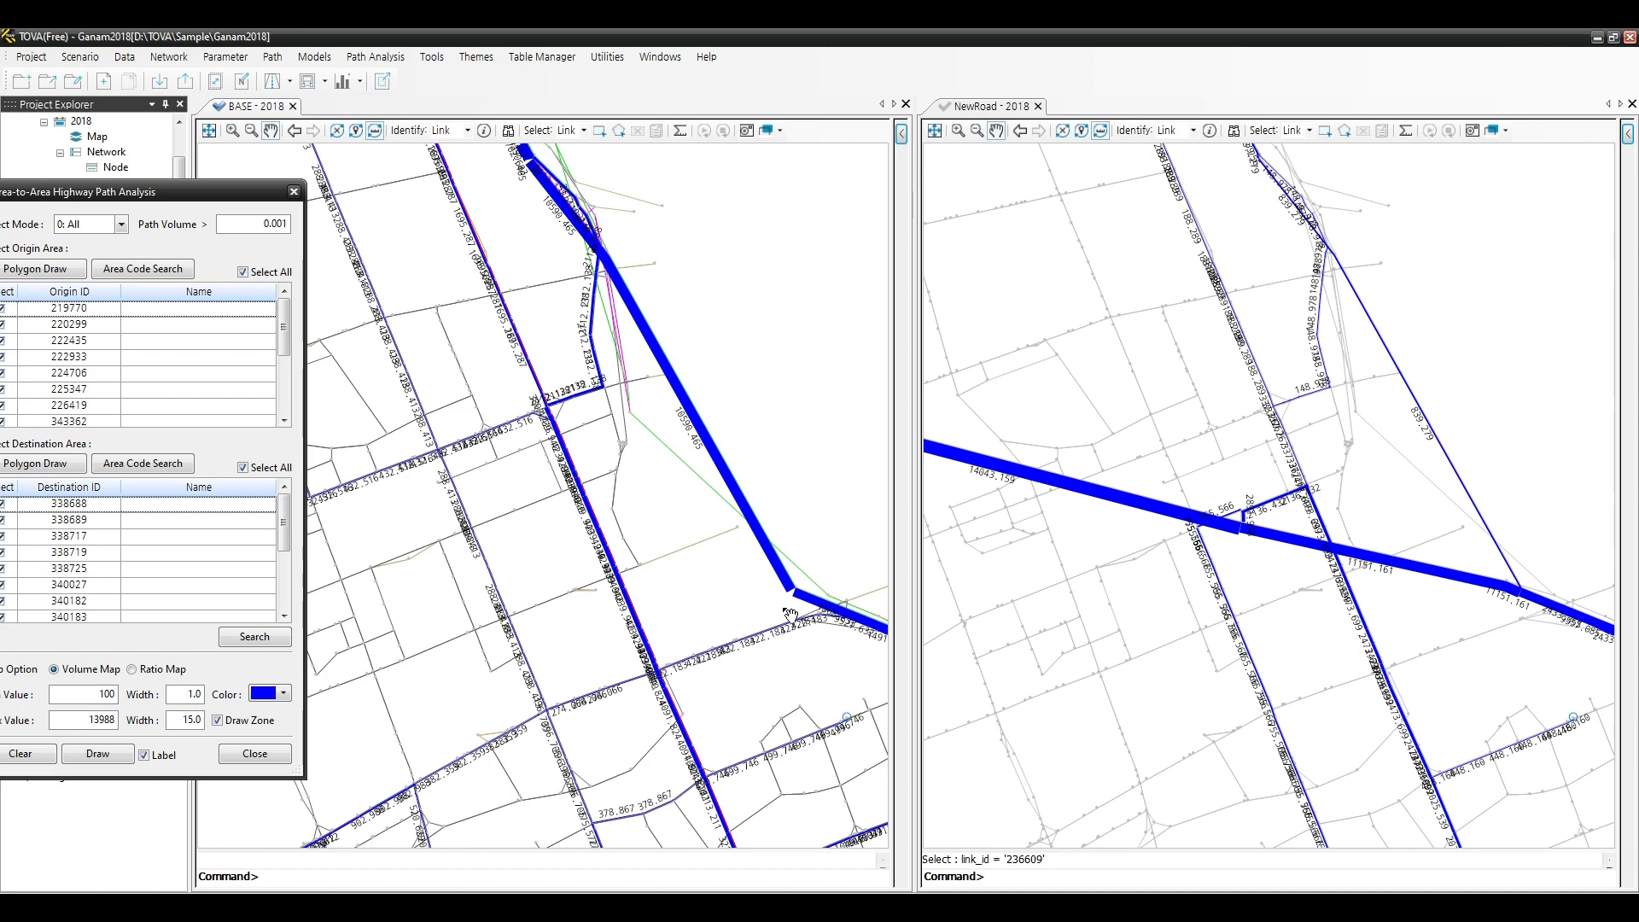
{"action": "scroll", "coordinate": [535, 470], "scroll_direction": "up", "scroll_amount": 2}
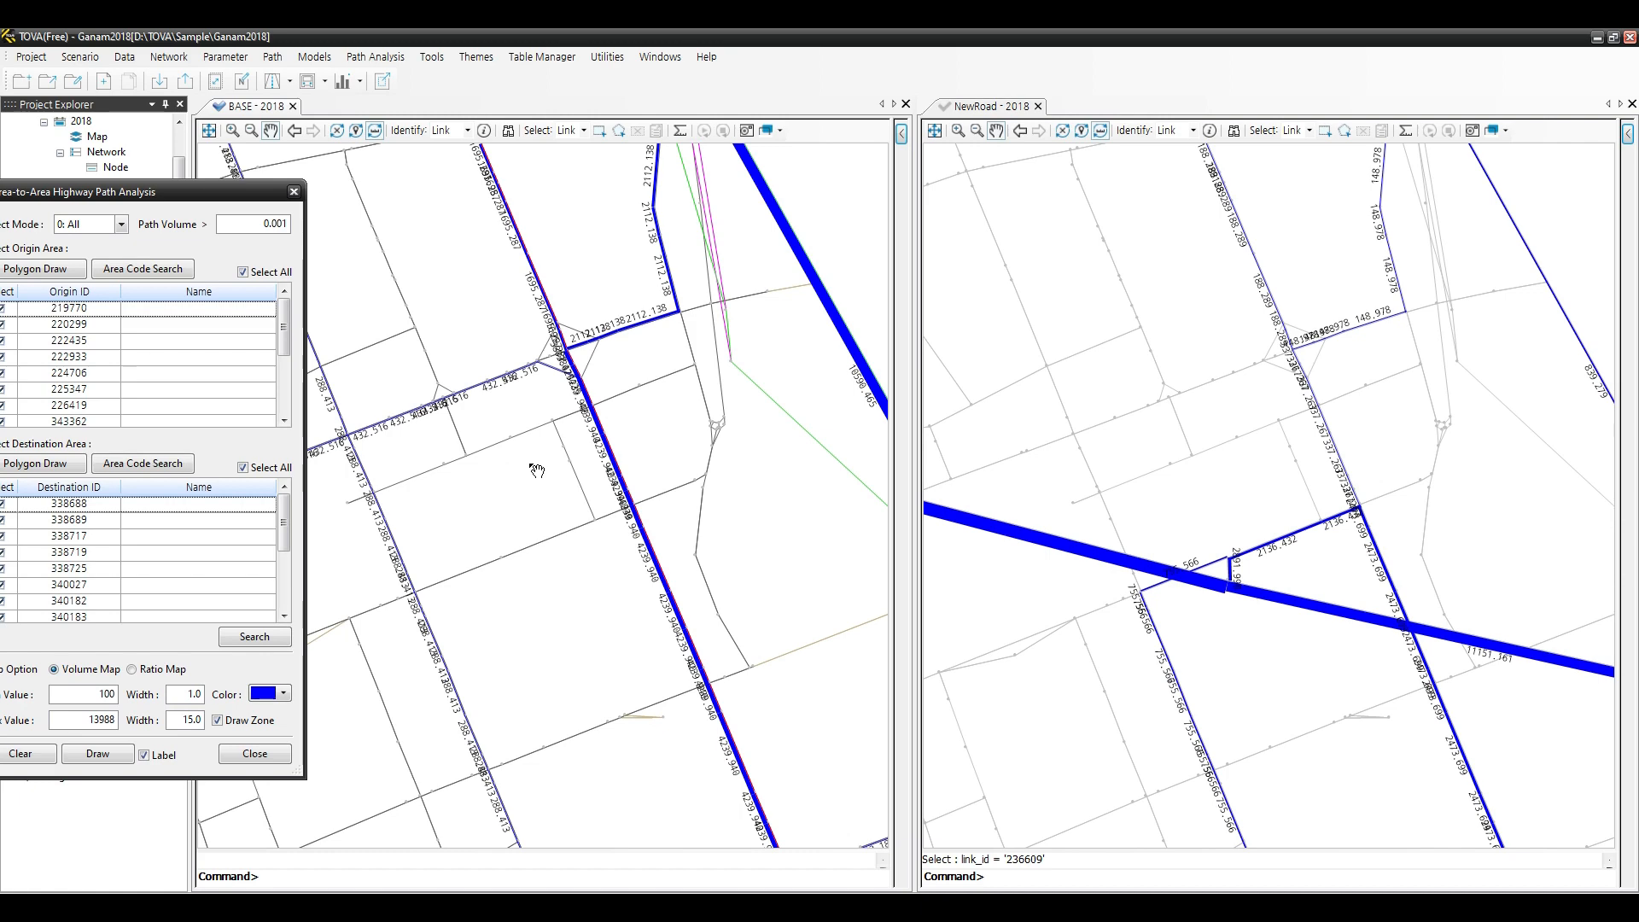
{"action": "left_click_drag", "start_coordinate": [480, 552], "coordinate": [639, 491]}
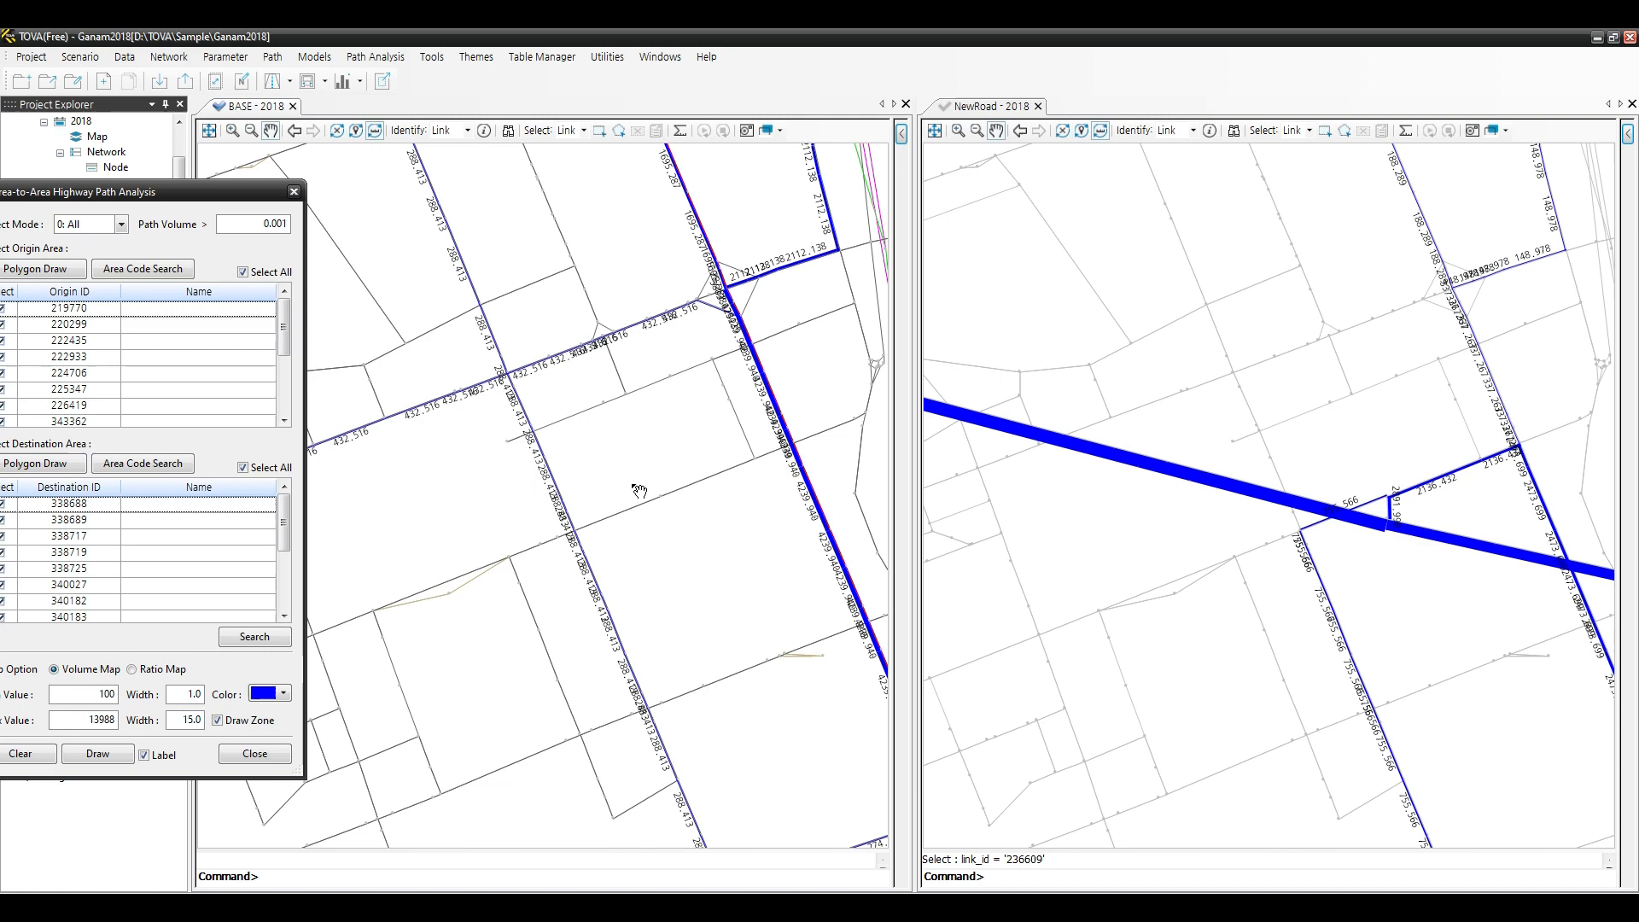
{"action": "scroll", "coordinate": [639, 491], "scroll_direction": "down", "scroll_amount": 3}
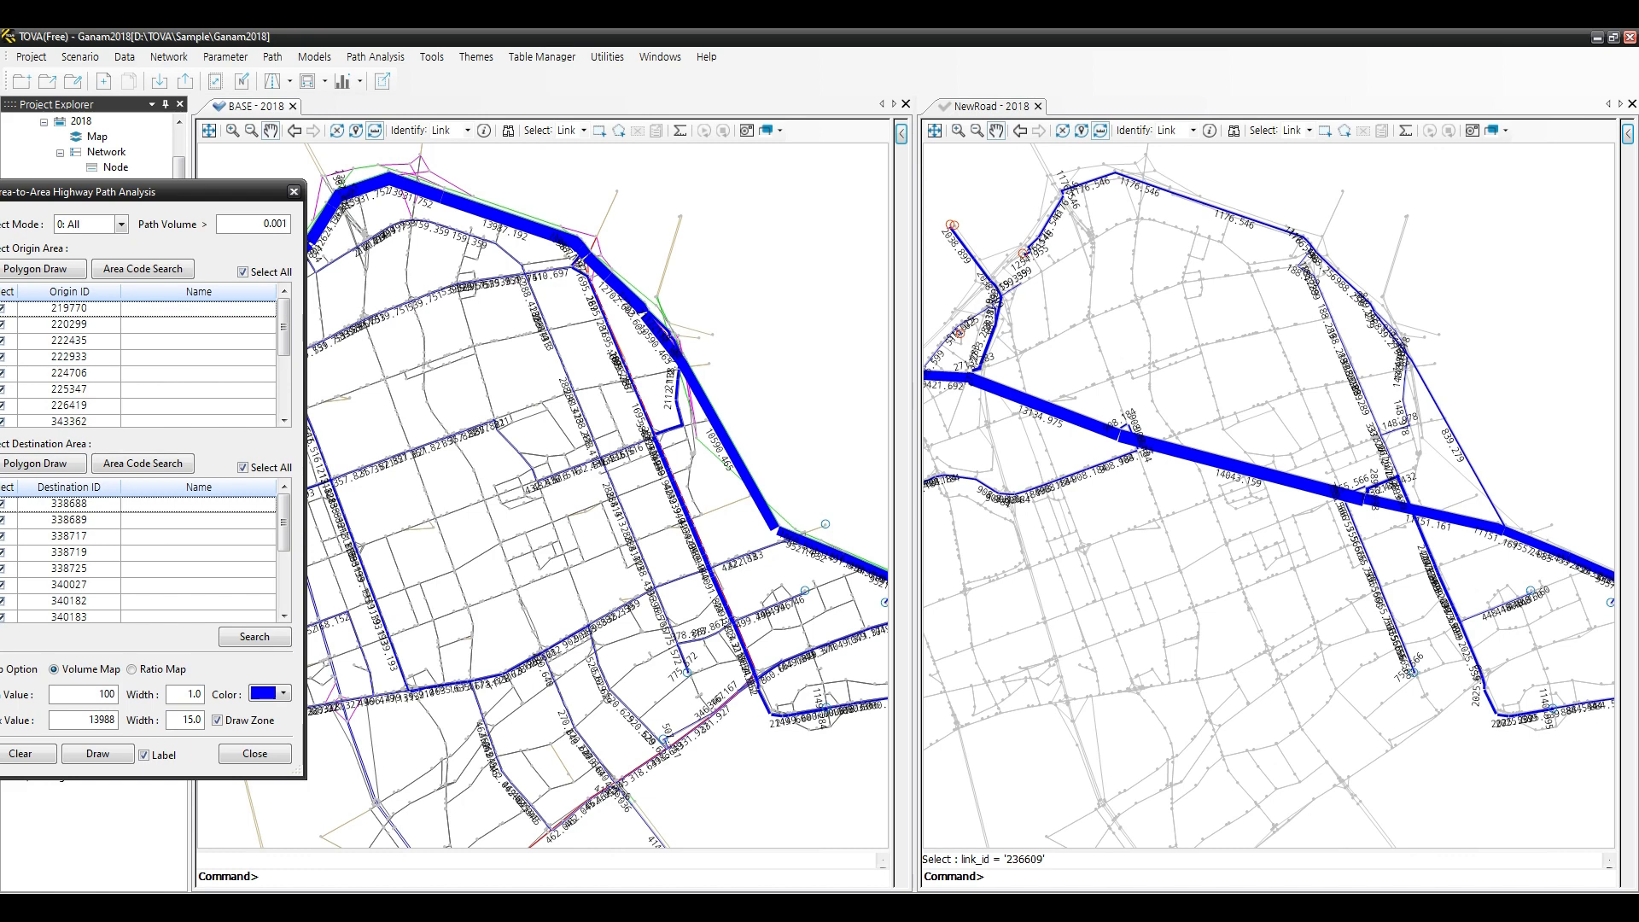
{"action": "left_click", "coordinate": [254, 754]}
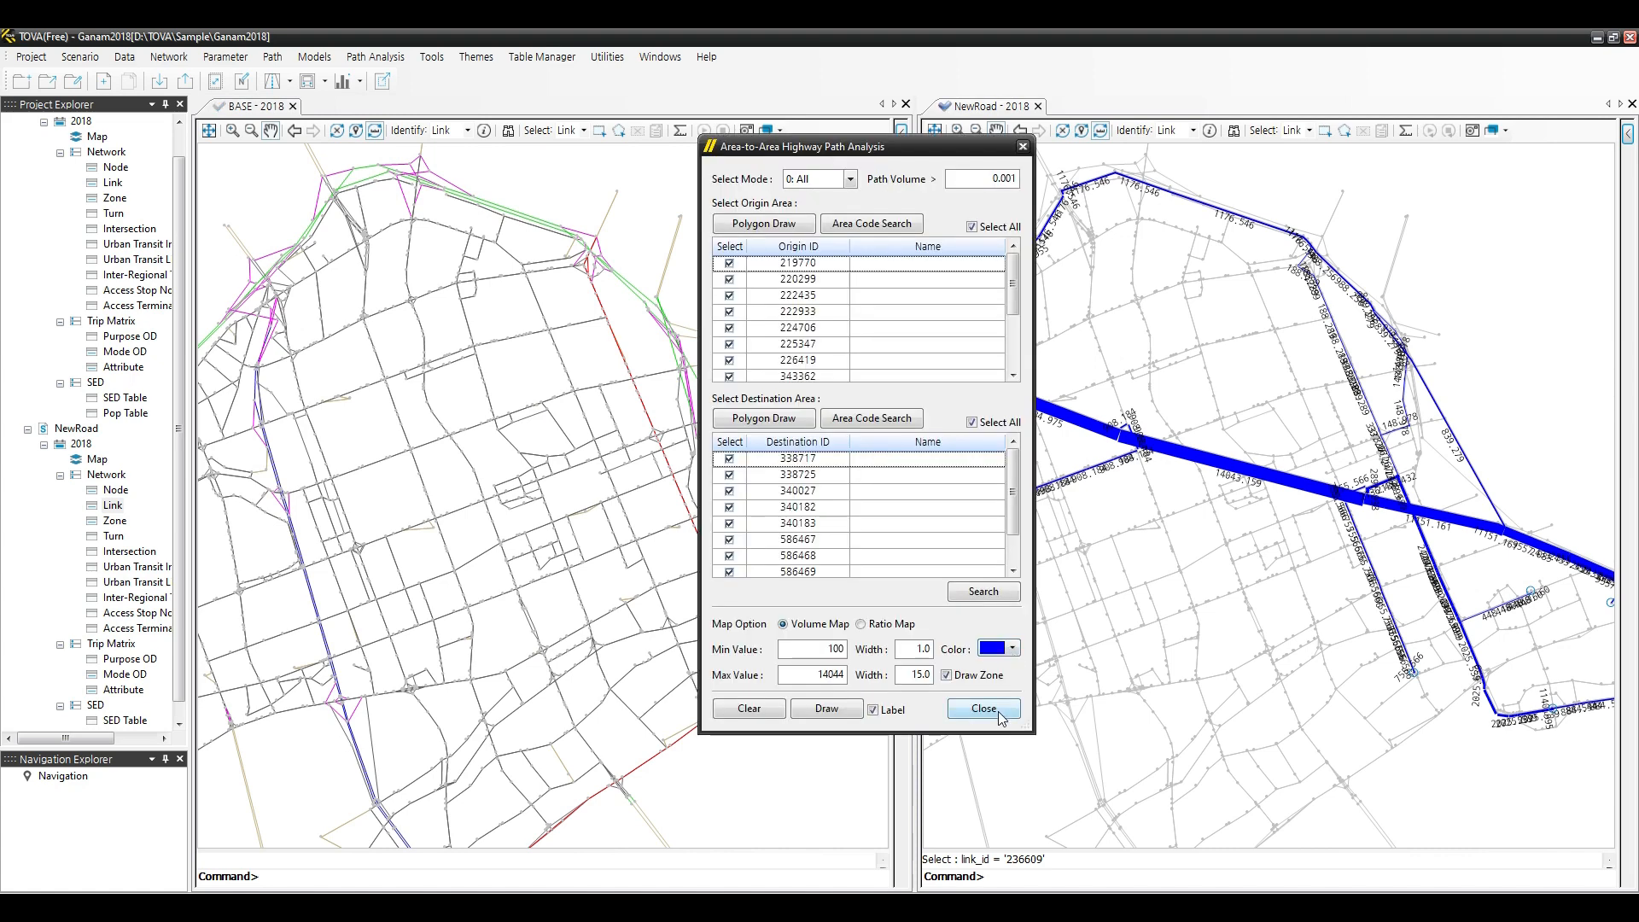
{"action": "left_click", "coordinate": [998, 717]}
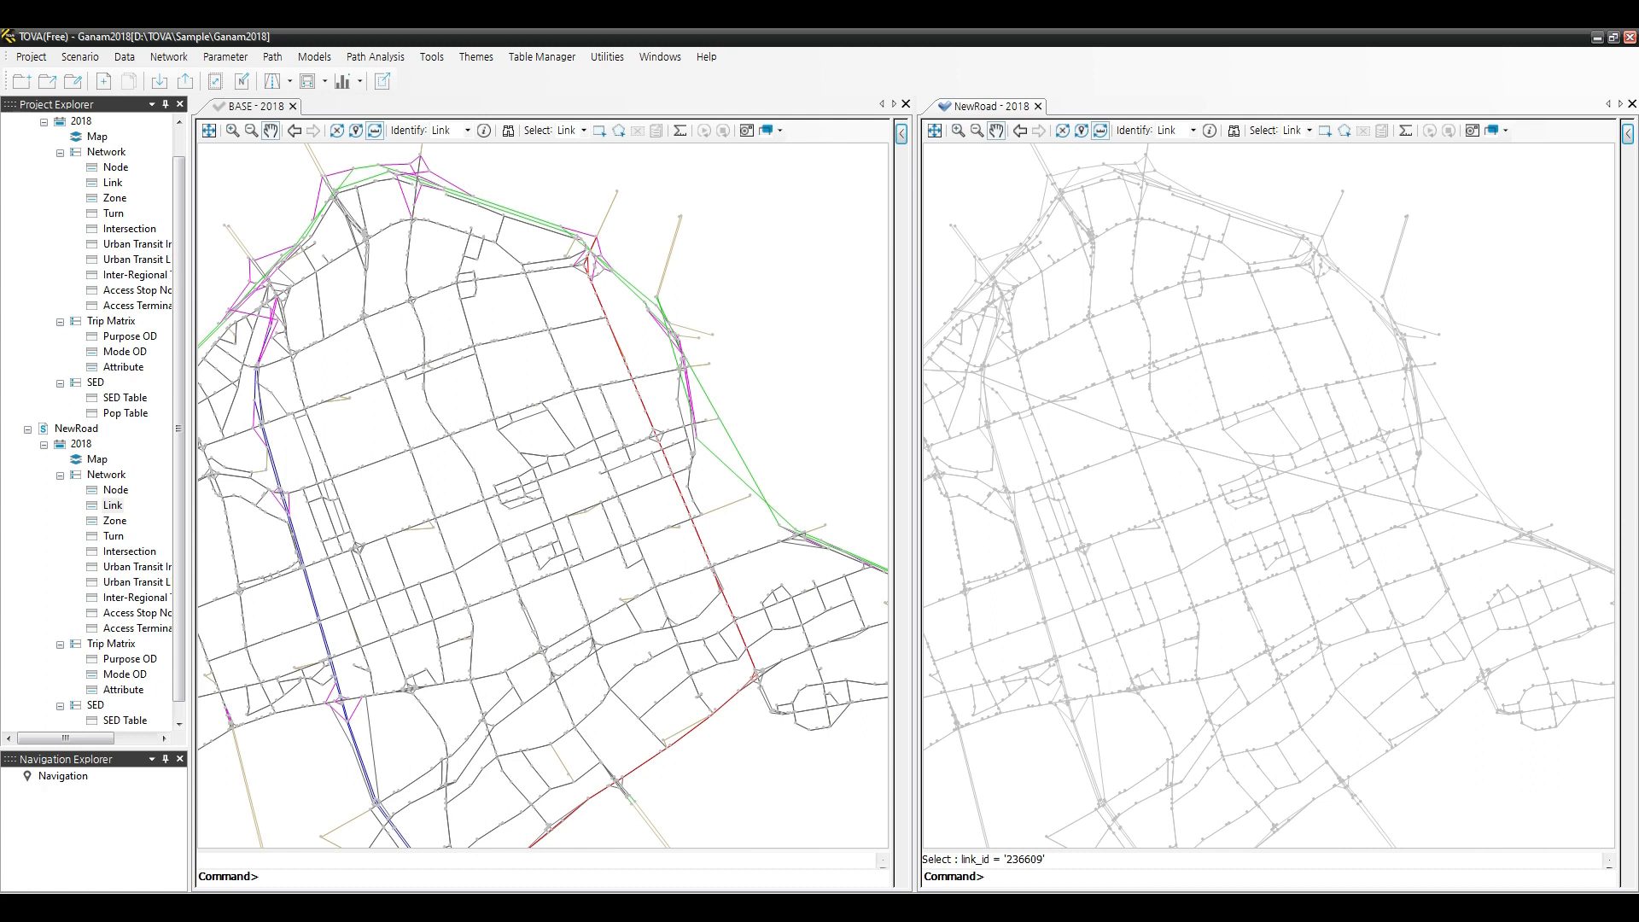
Open the BASE 2018 link table, sort it by VPoint in descending order, and bring its result columns into view.
{"action": "double_click", "coordinate": [109, 184]}
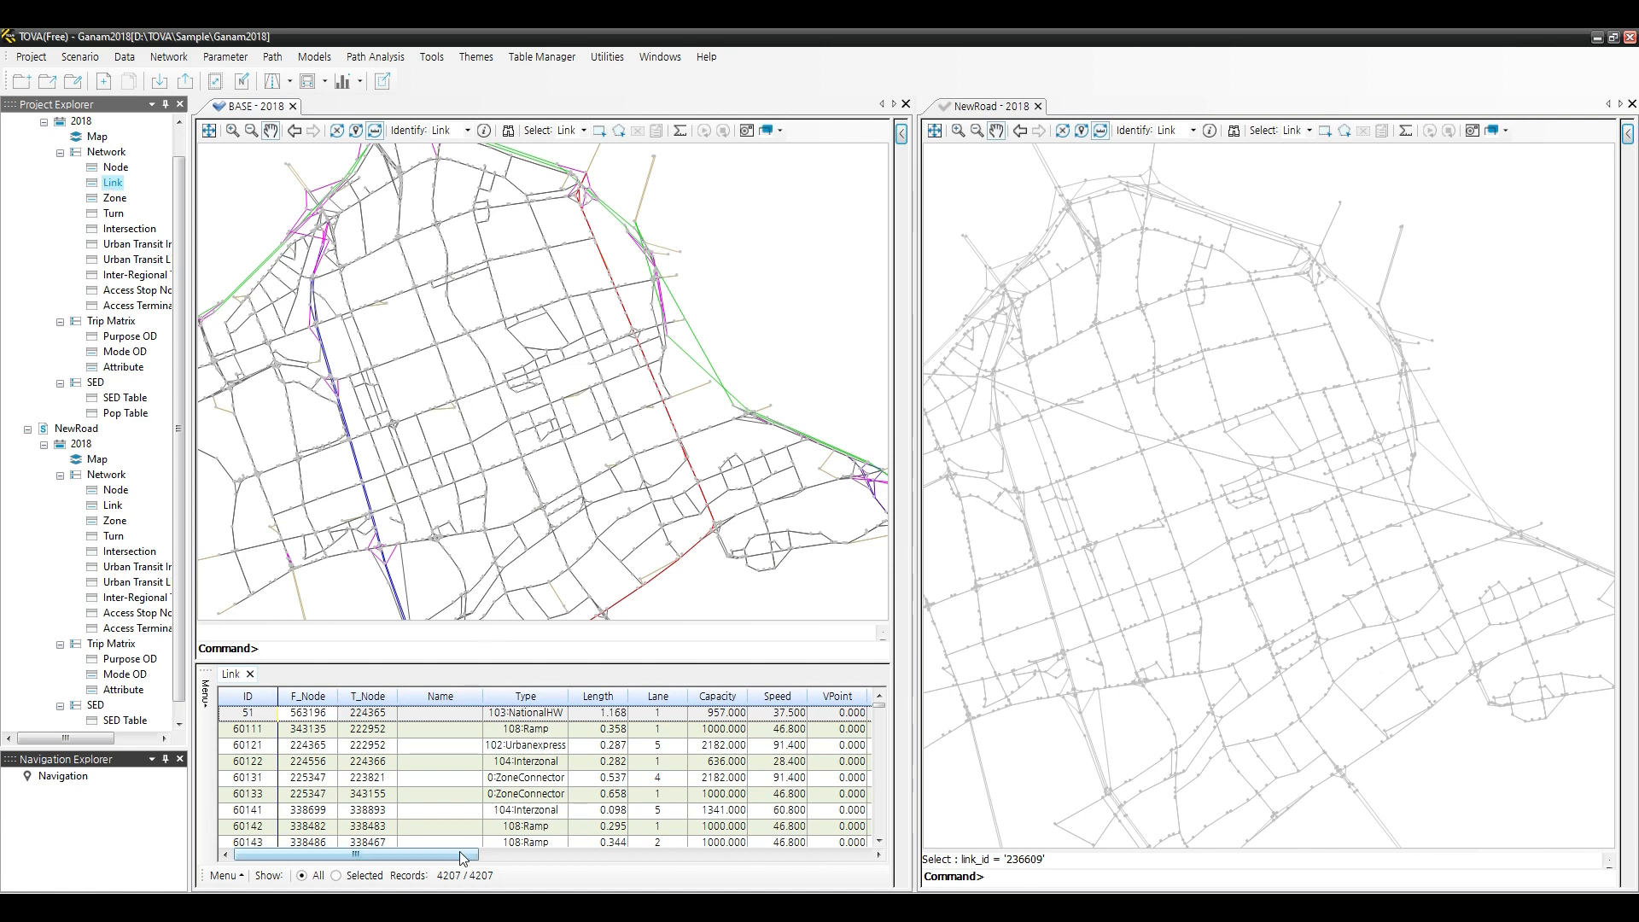
{"action": "left_click_drag", "start_coordinate": [452, 853], "coordinate": [580, 852]}
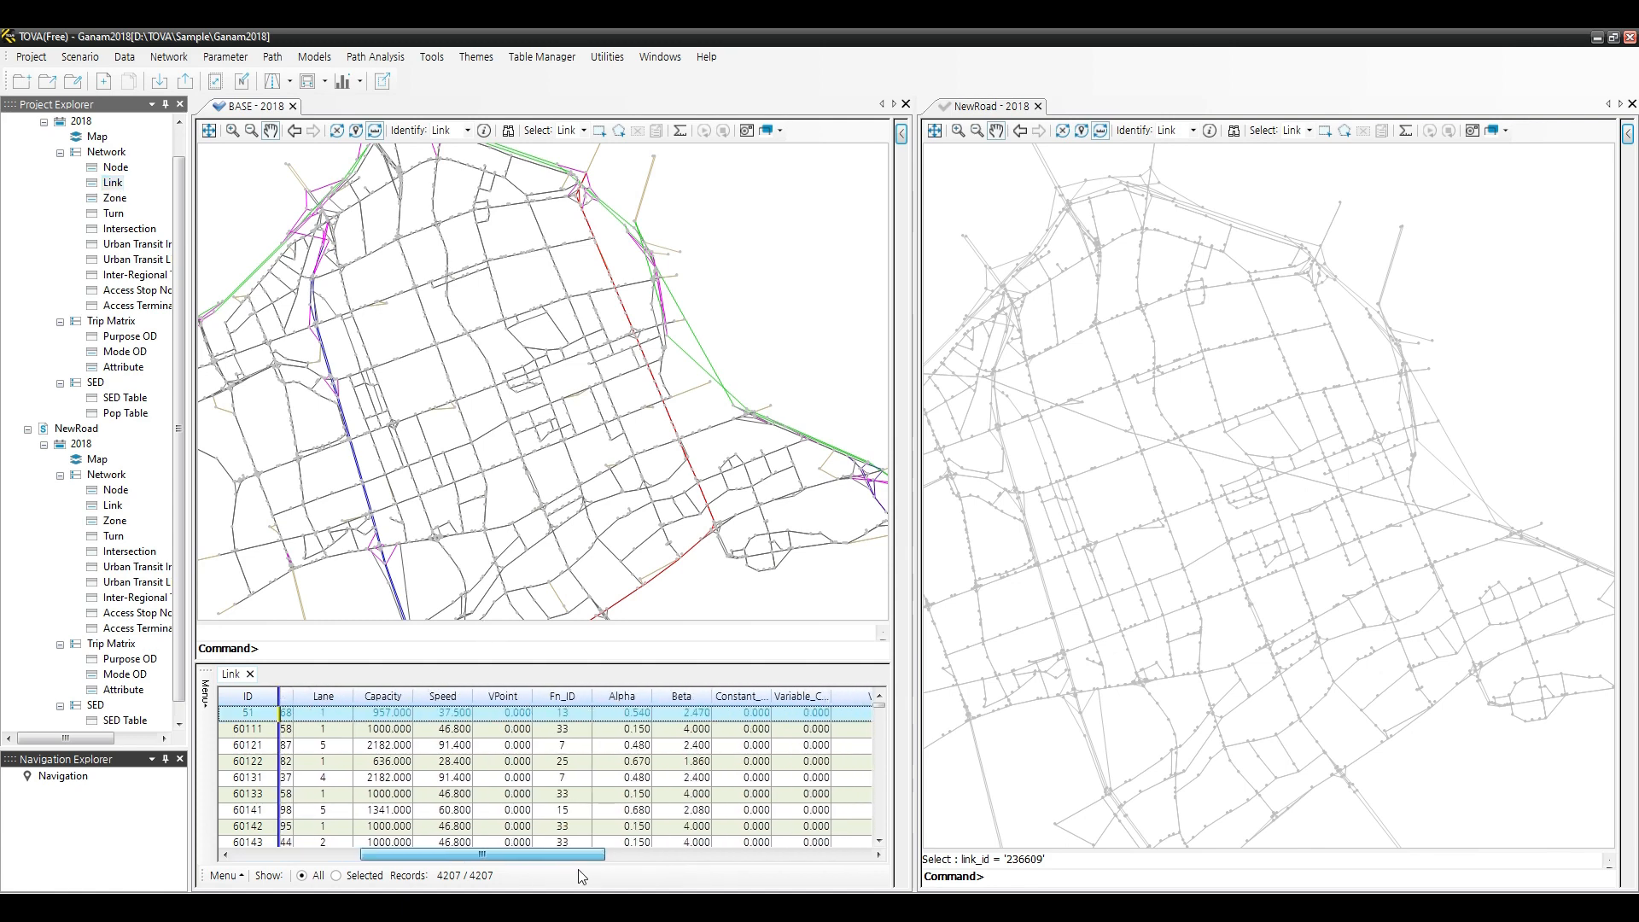
{"action": "left_click", "coordinate": [503, 696]}
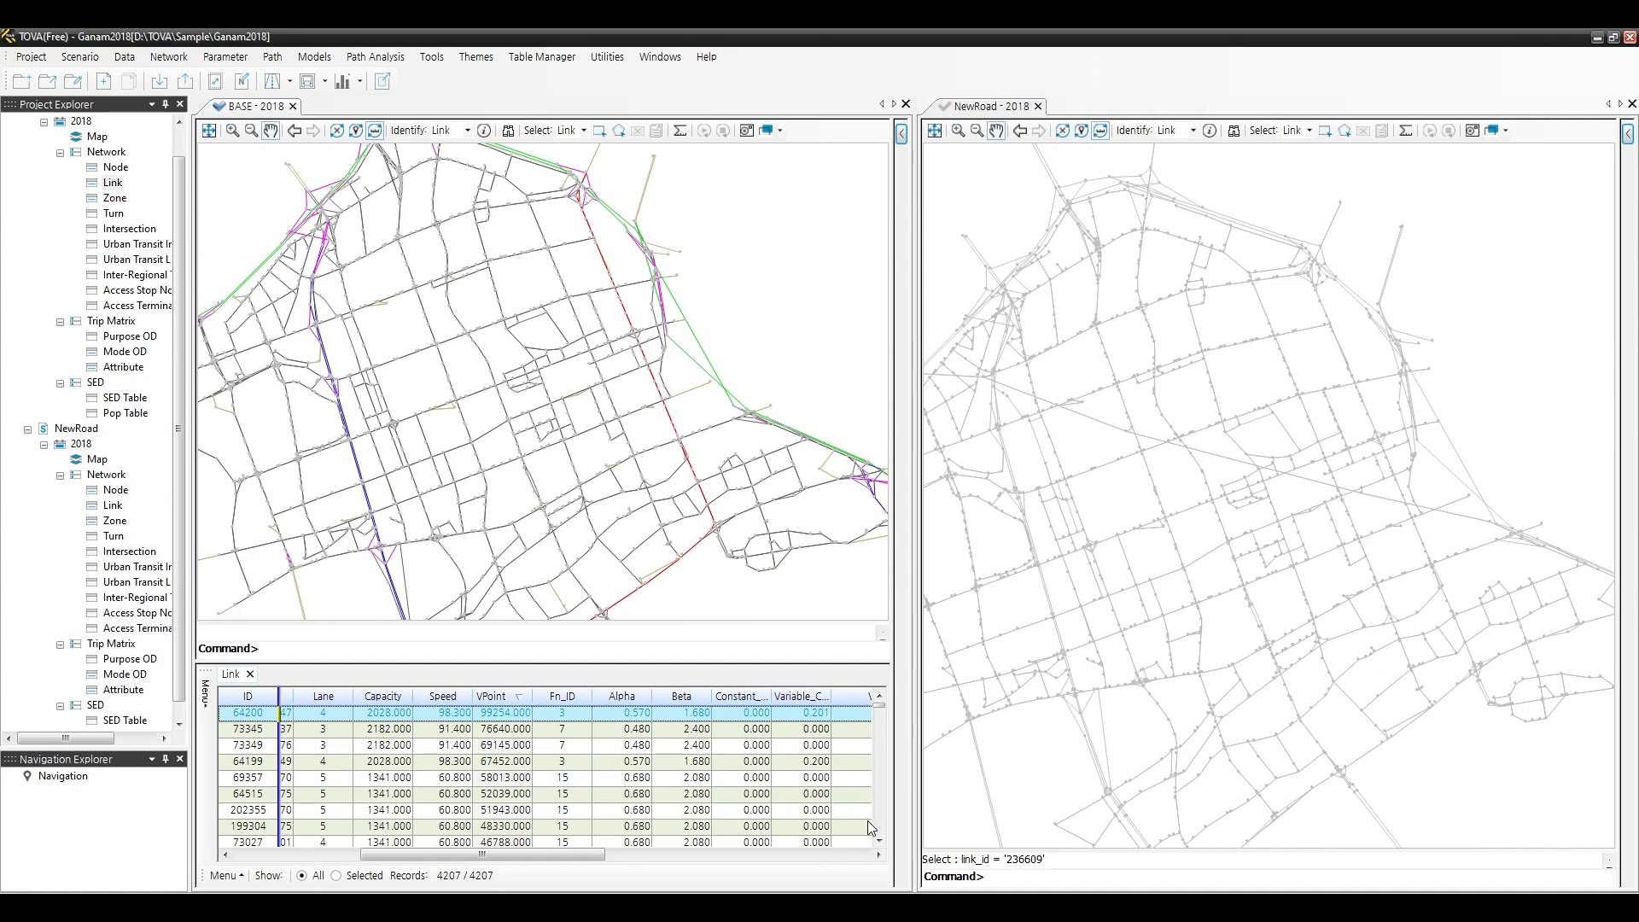
{"action": "left_click", "coordinate": [731, 853]}
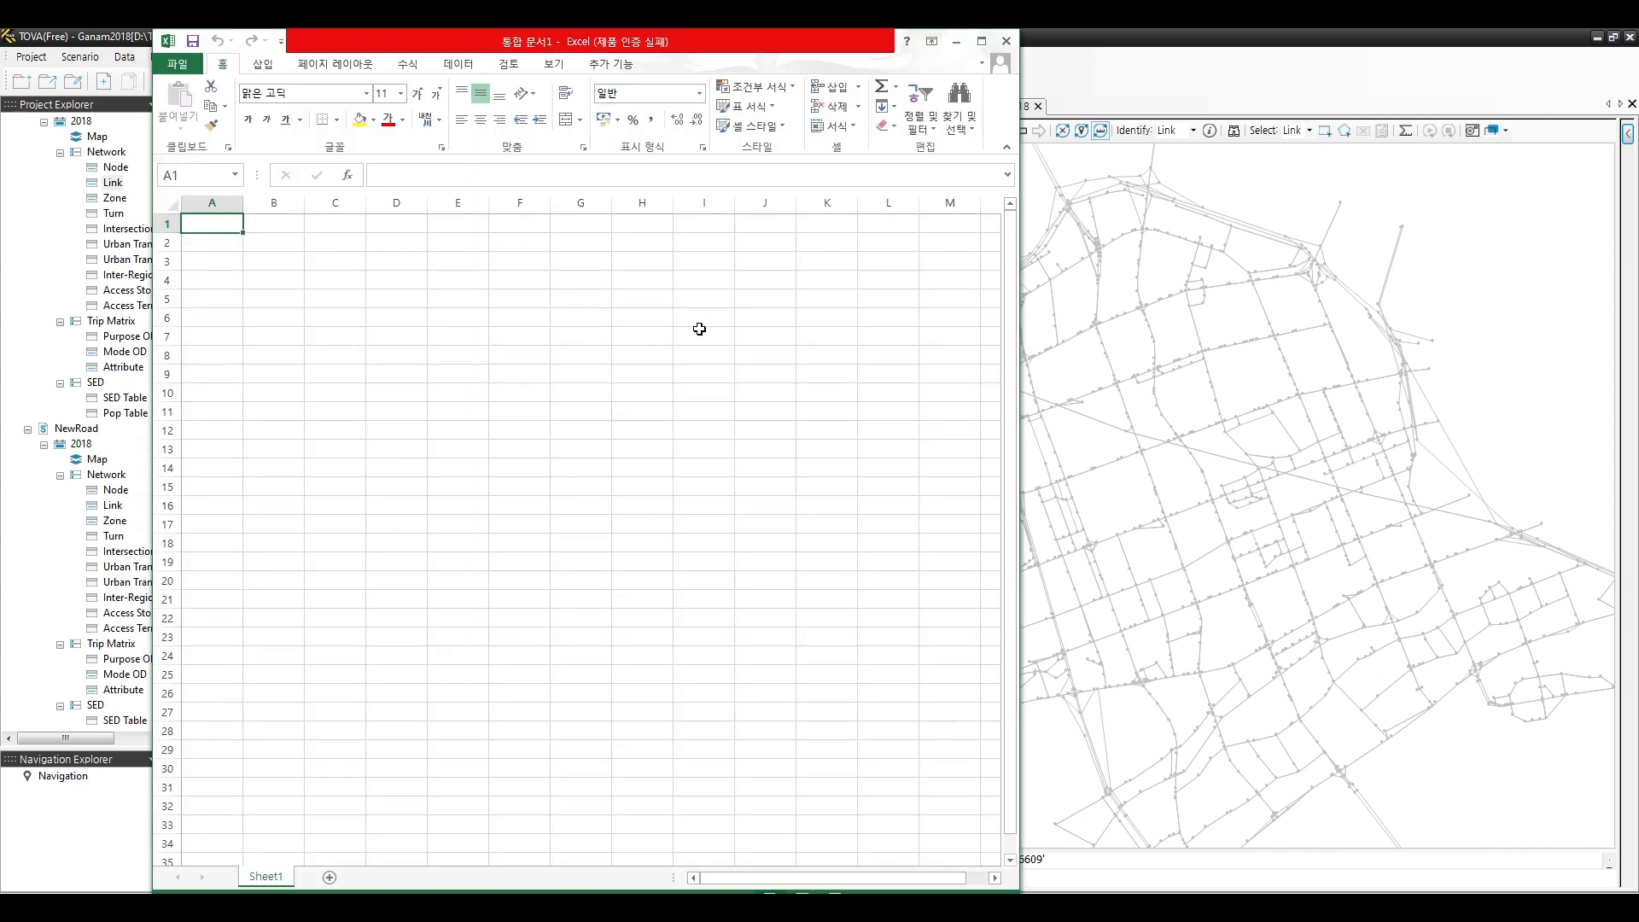
Place the blank Excel workbook beside the link table and enter the heading Observed in B4 with 99254 in B5.
{"action": "left_click_drag", "start_coordinate": [619, 32], "coordinate": [1212, 87]}
{"action": "left_click", "coordinate": [846, 336]}
{"action": "type", "text": "Observed"}
{"action": "key", "text": "Return"}
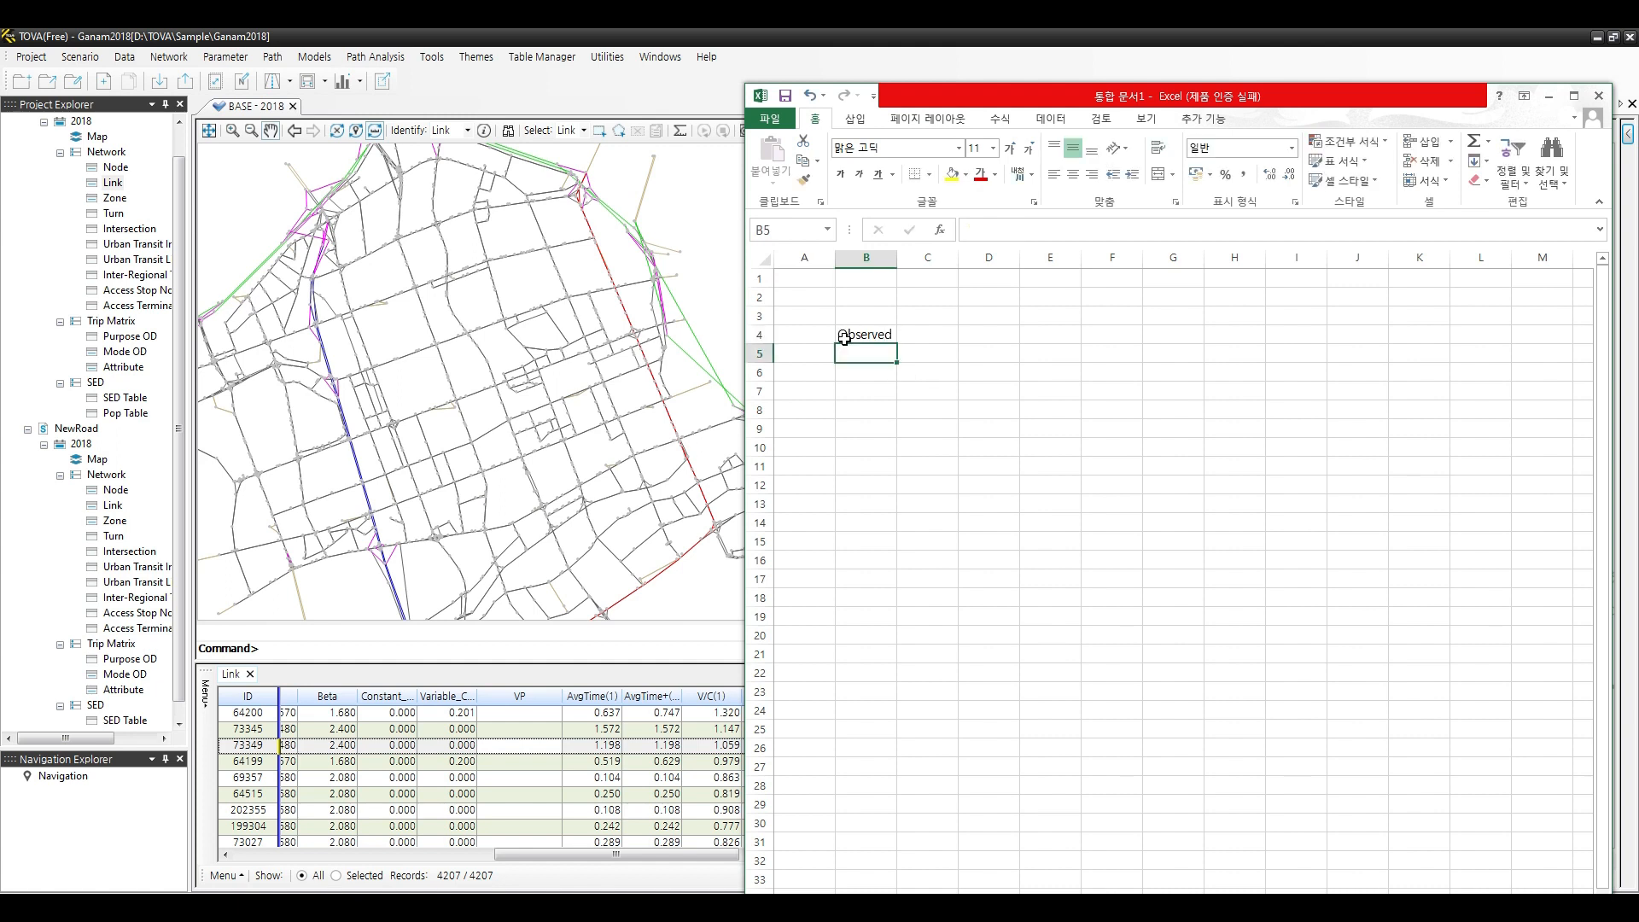
{"action": "type", "text": "9924"}
{"action": "key", "text": "BackSpace"}
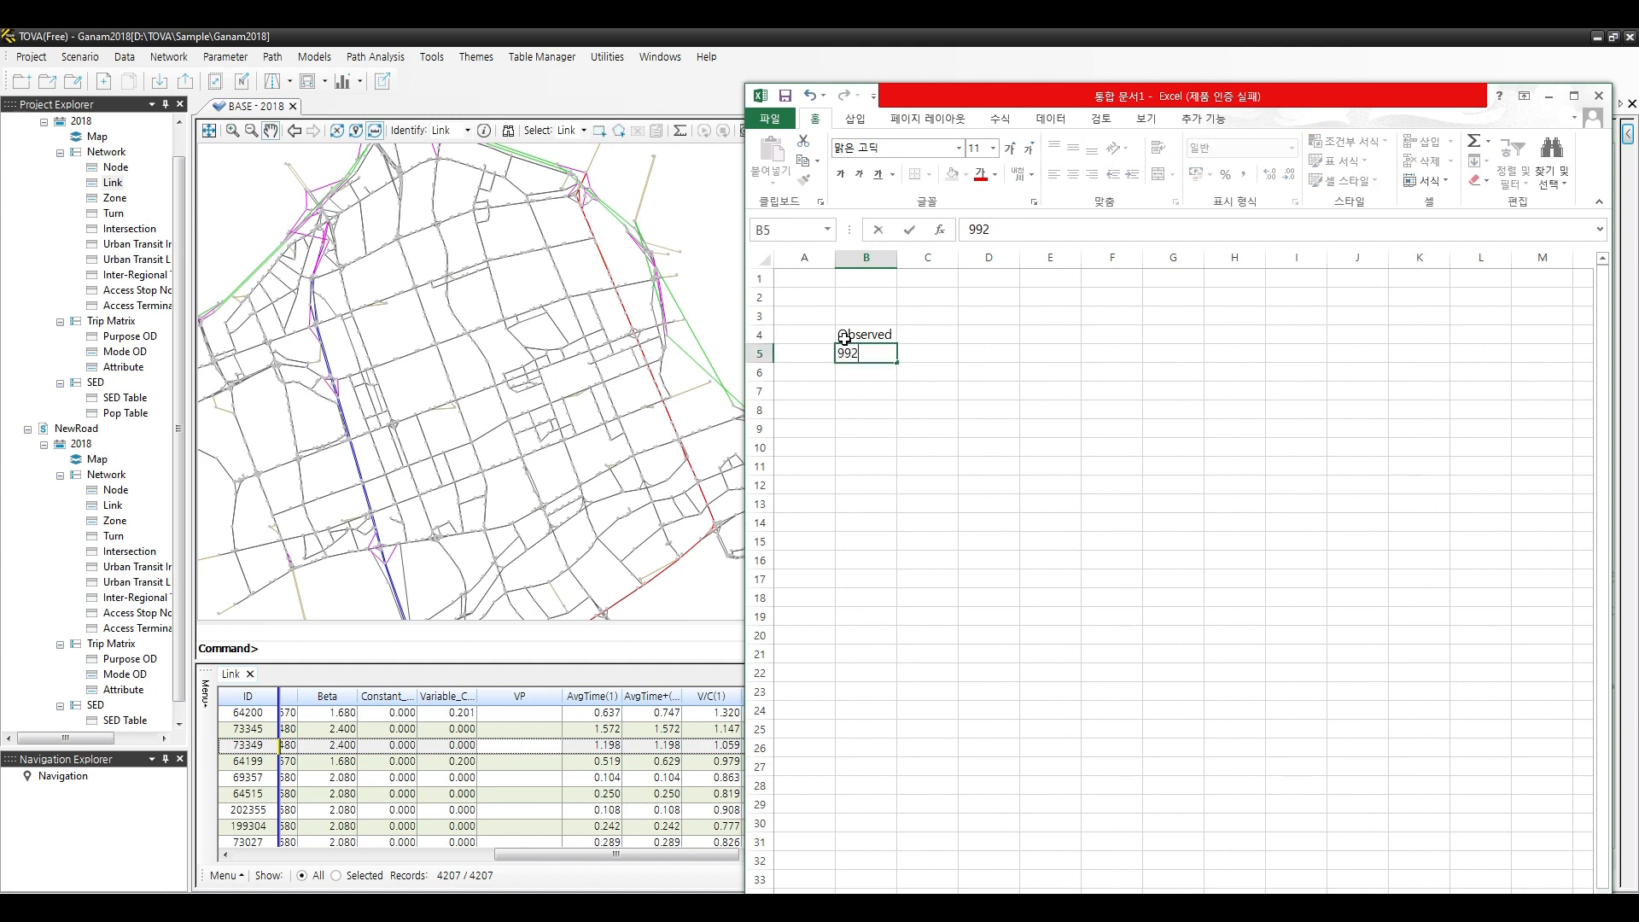
{"action": "type", "text": "54"}
{"action": "key", "text": "Return"}
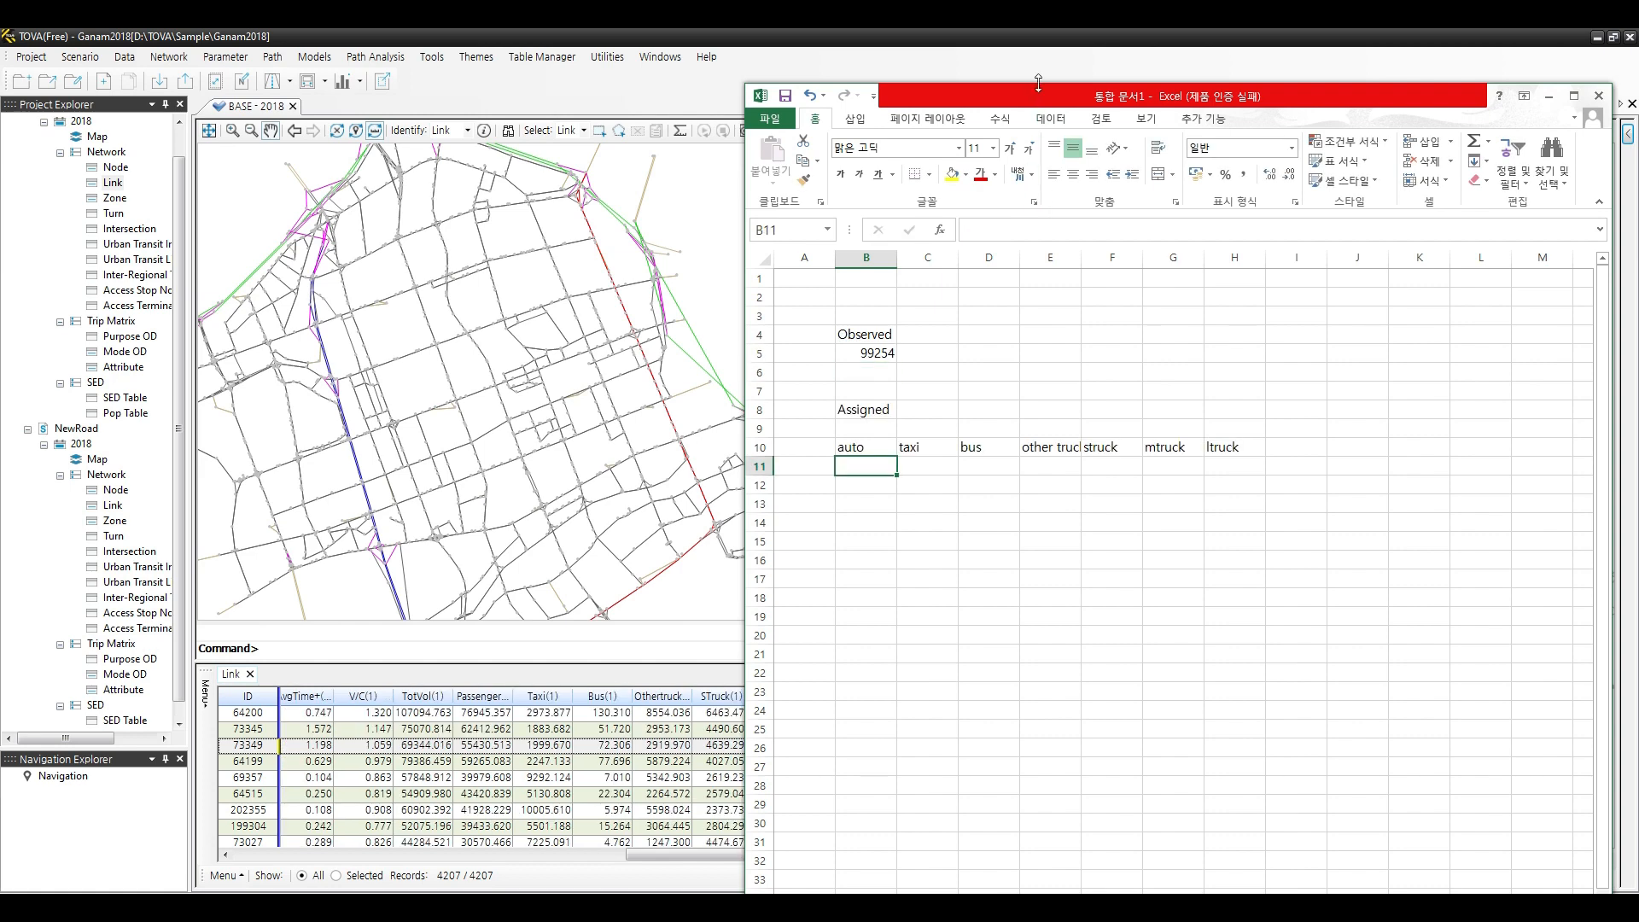
Enter link 64200's assigned volumes in row 11: 76945 for auto, 2974 for taxi, and 130 for bus.
{"action": "left_click_drag", "start_coordinate": [1054, 84], "coordinate": [1123, 37]}
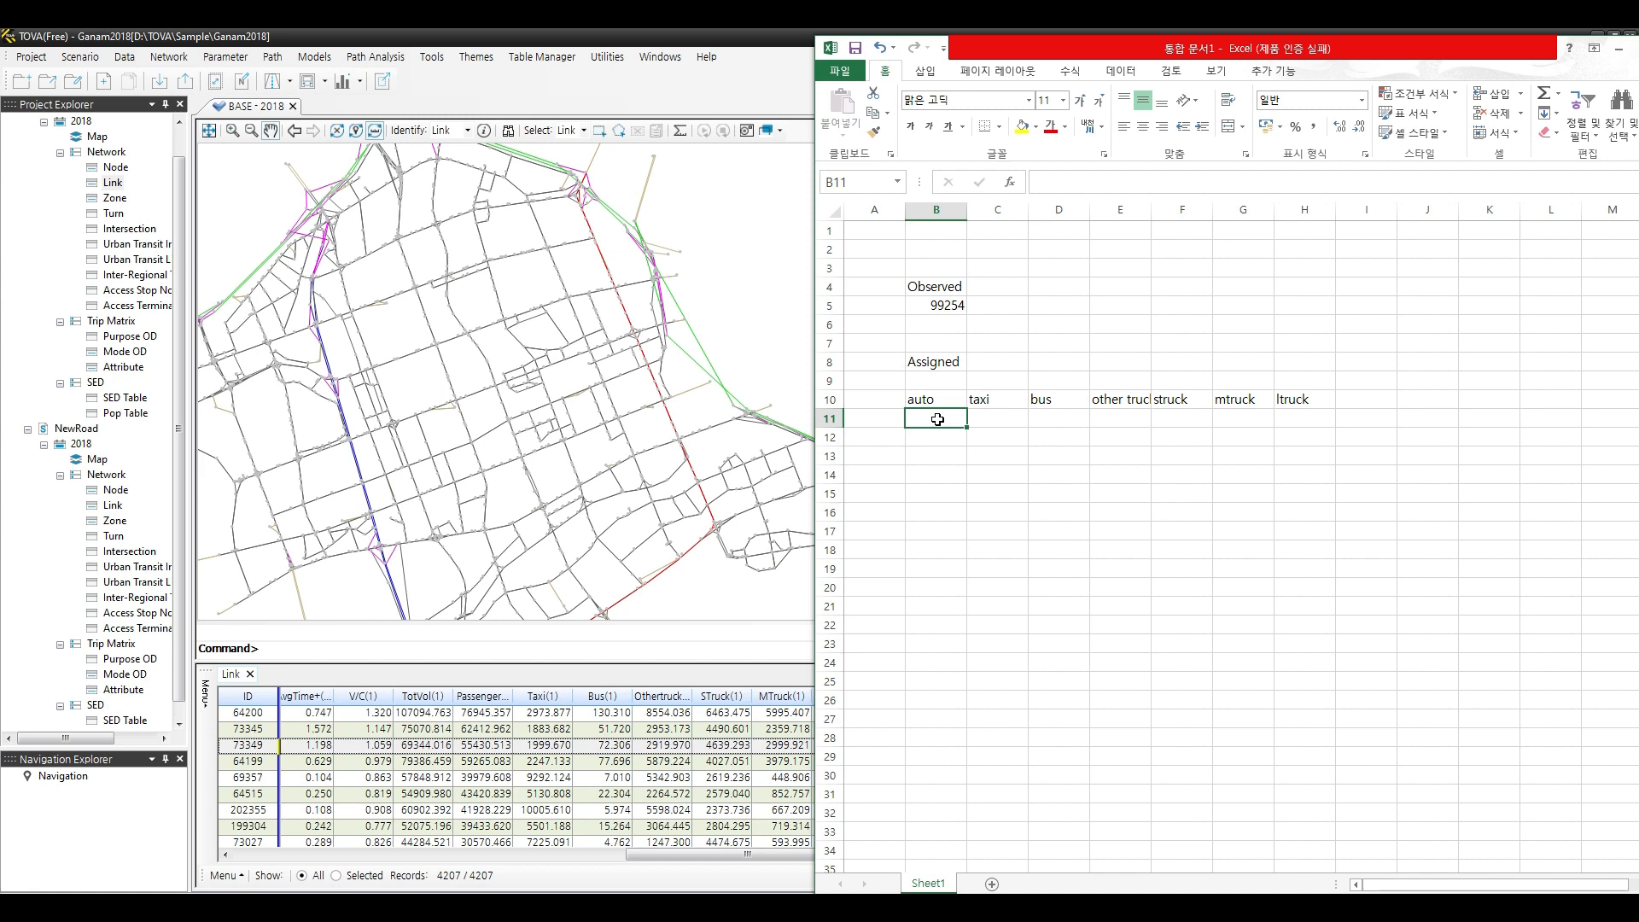
{"action": "type", "text": "76945"}
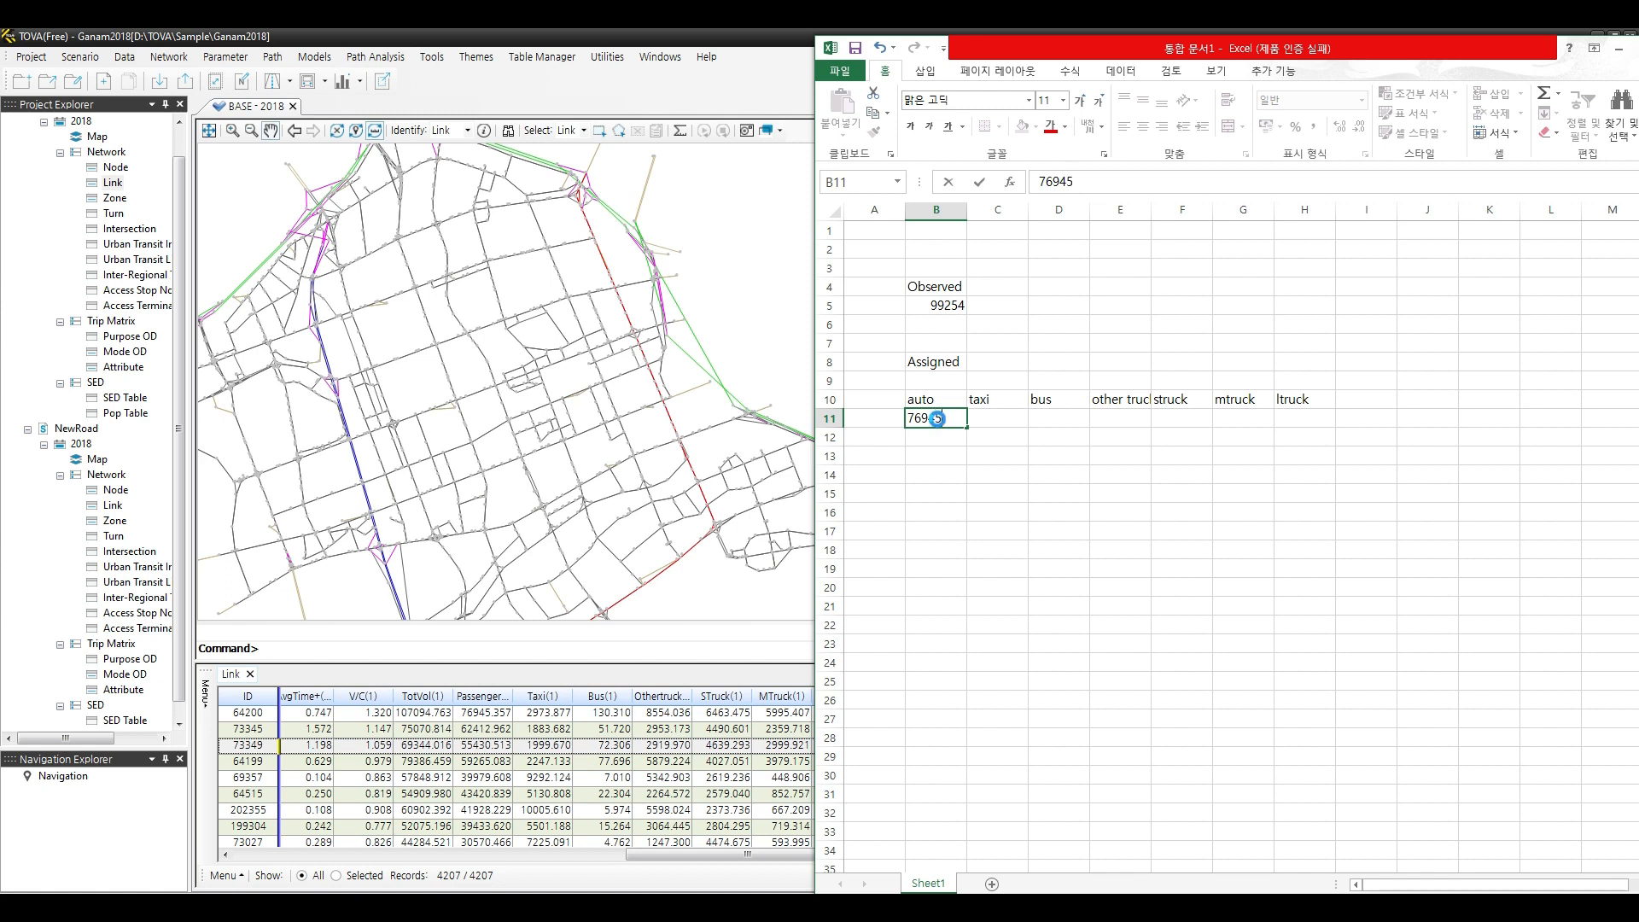
{"action": "key", "text": "Tab"}
{"action": "type", "text": "2974"}
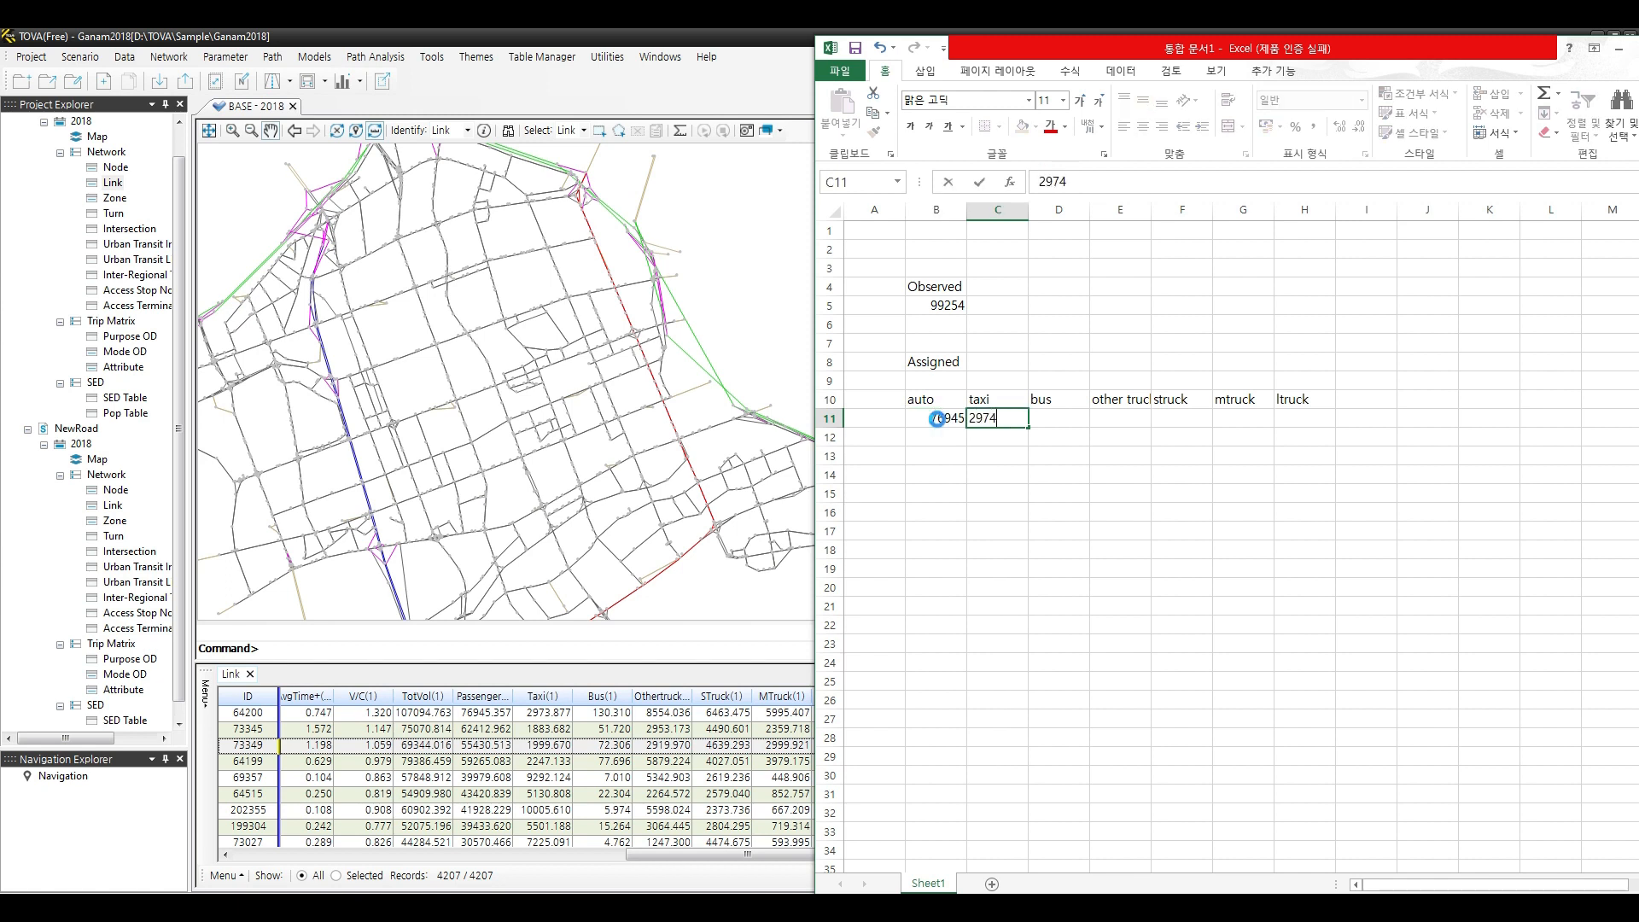
{"action": "key", "text": "Tab"}
{"action": "type", "text": "130"}
{"action": "key", "text": "Tab"}
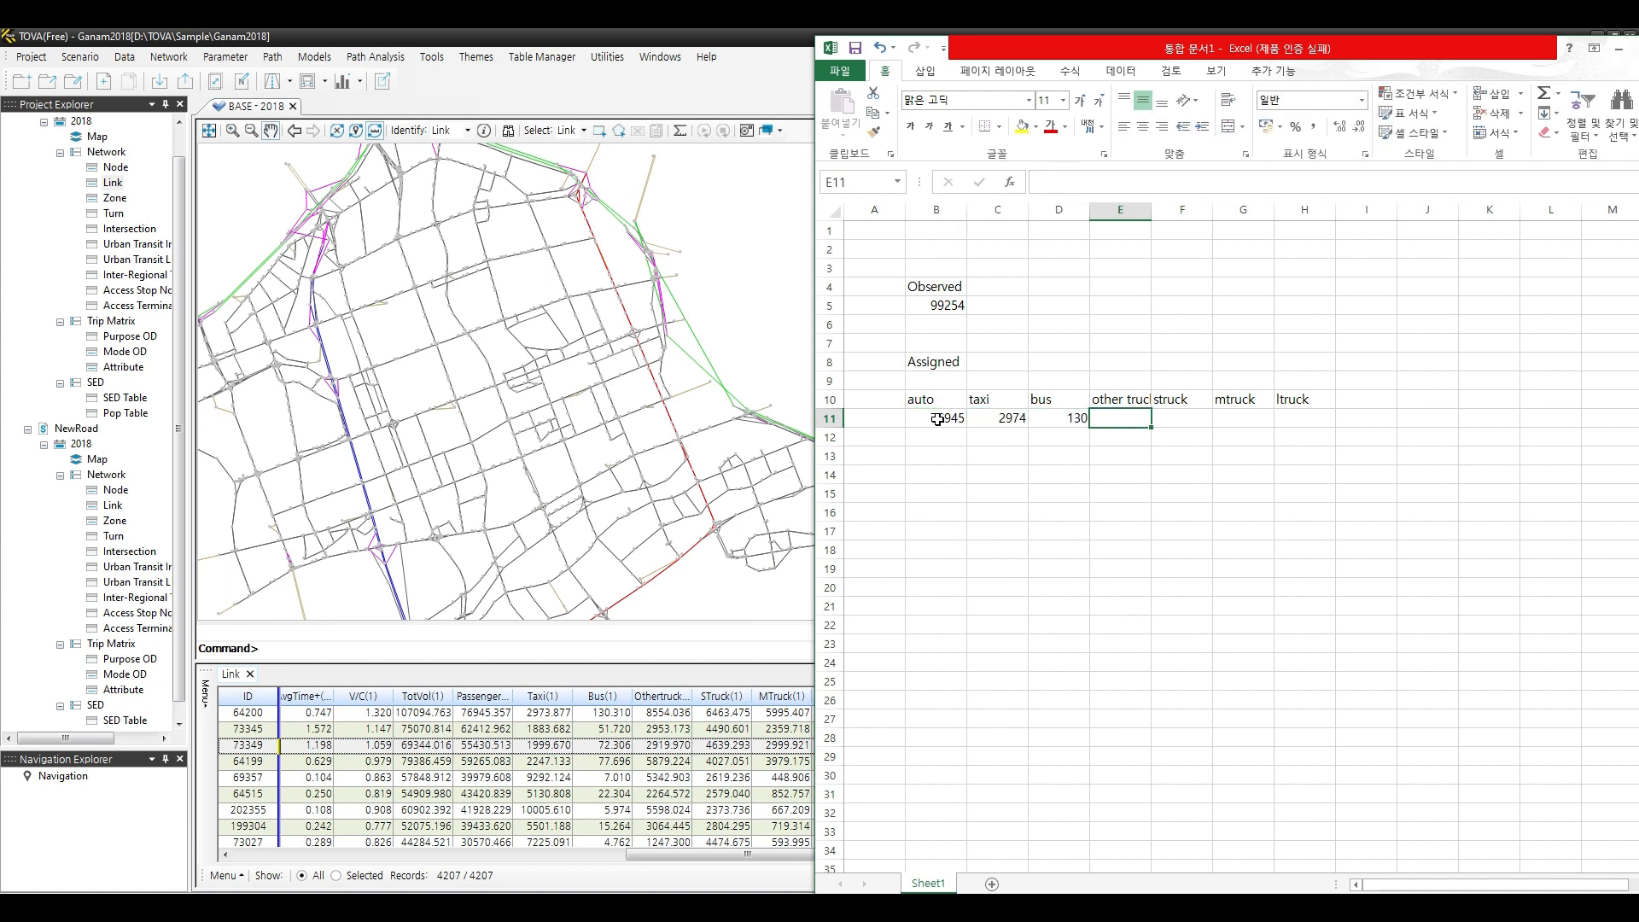
Enter link 64200's assigned truck volumes in row 11: 8554 for other truck, 6463 for struck, 5995 for mtruck, and 6032 for ltruck.
{"action": "type", "text": "8554"}
{"action": "key", "text": "Tab"}
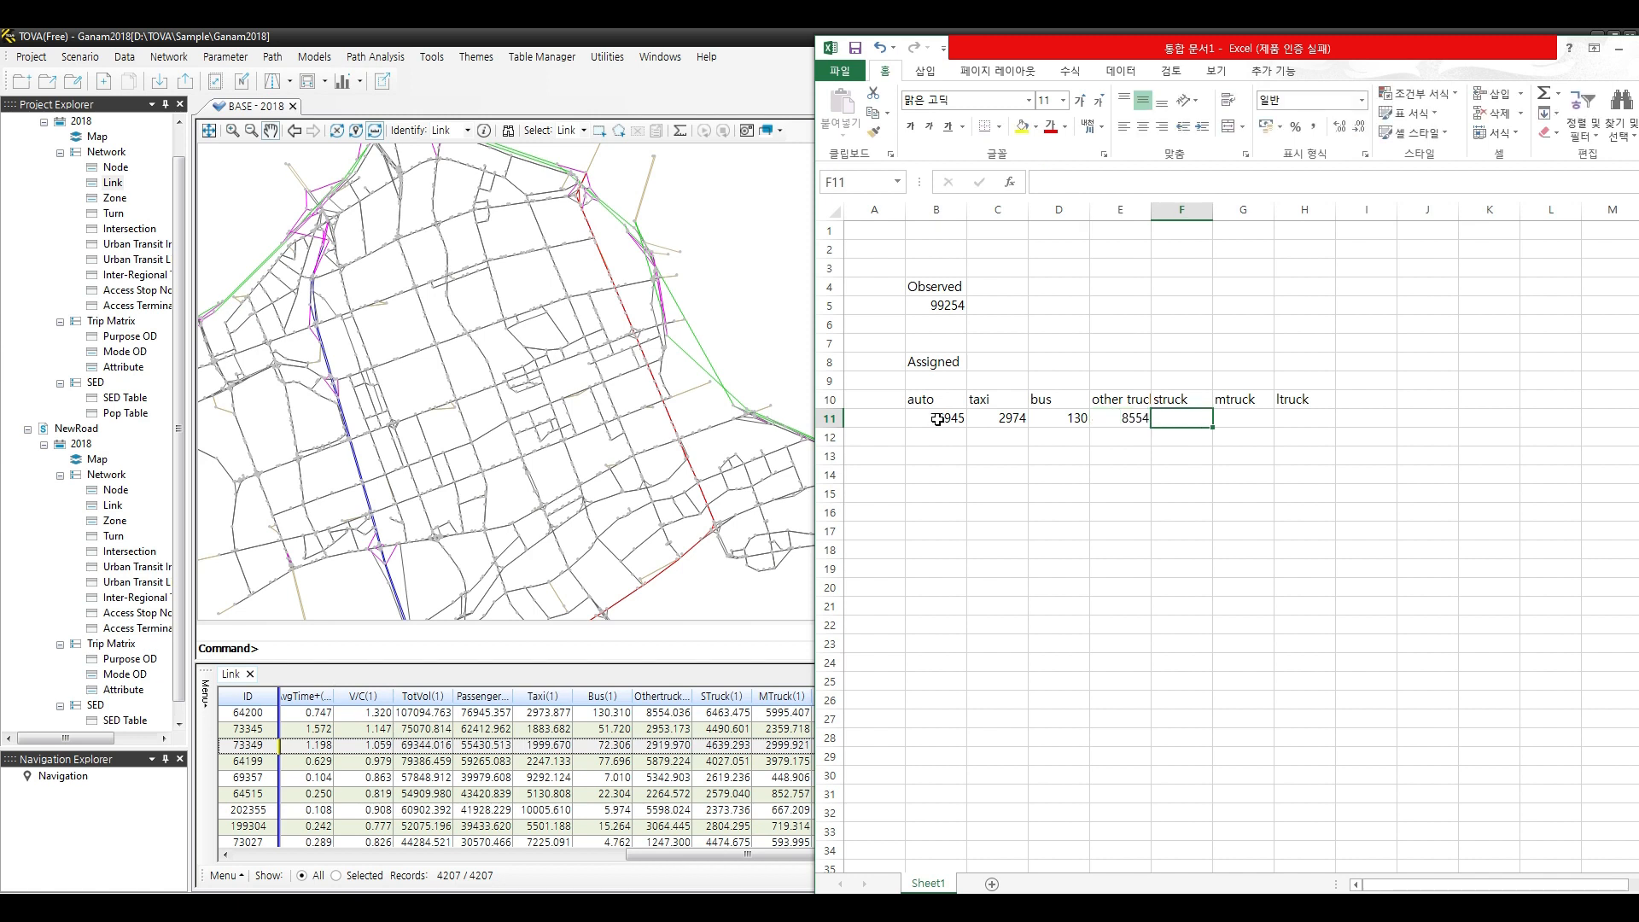
{"action": "type", "text": "6463"}
{"action": "key", "text": "Tab"}
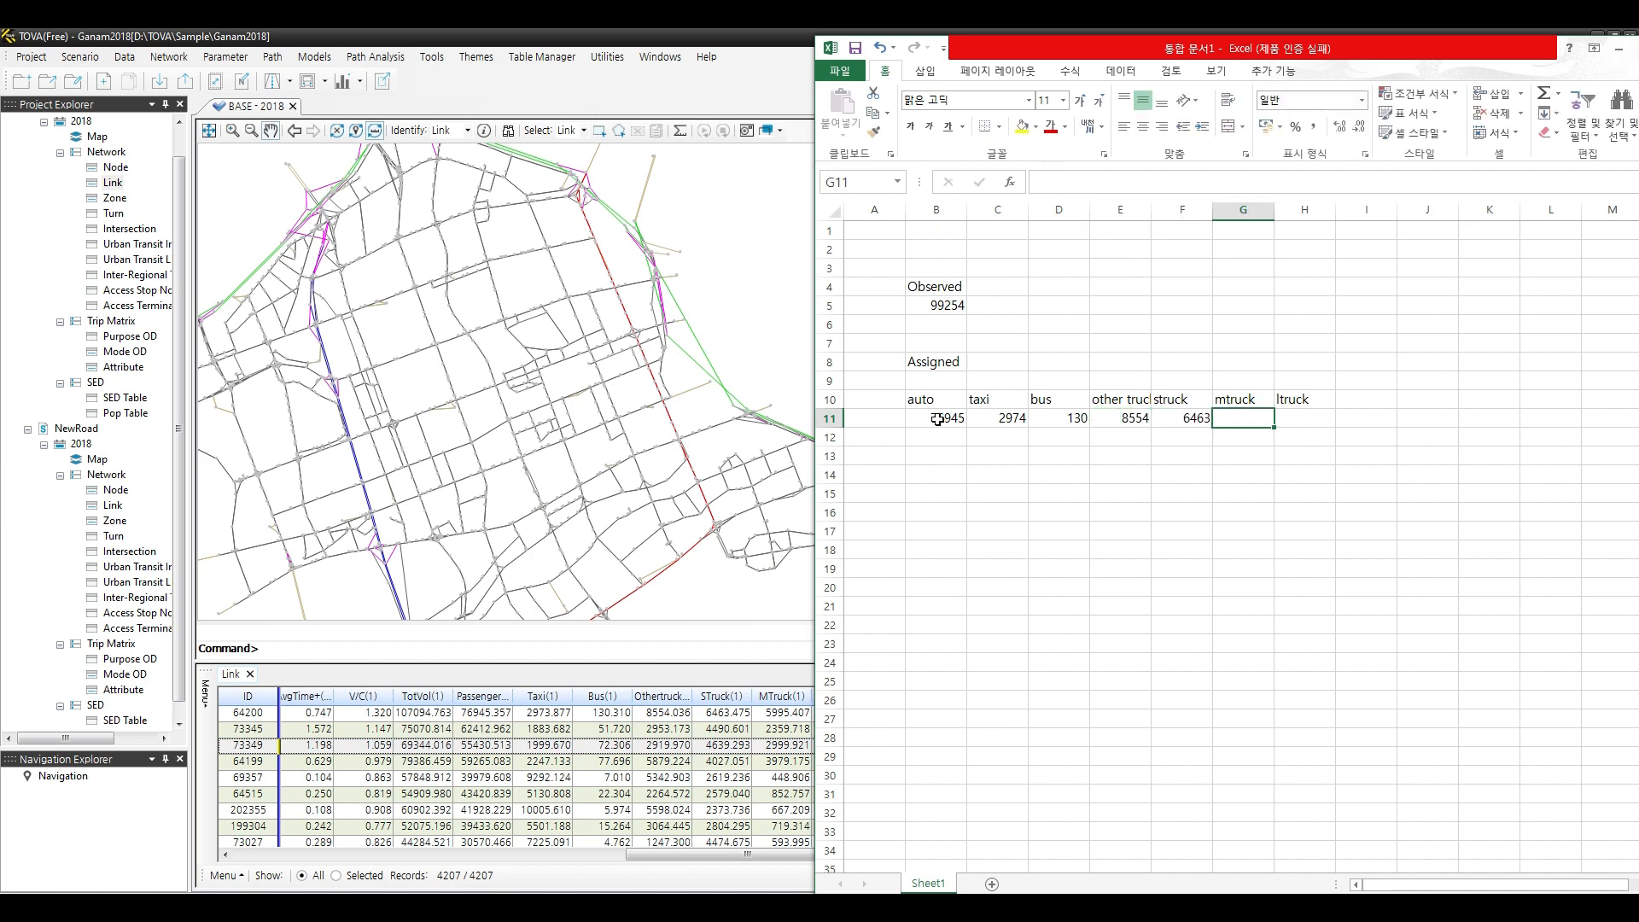
{"action": "type", "text": "5995"}
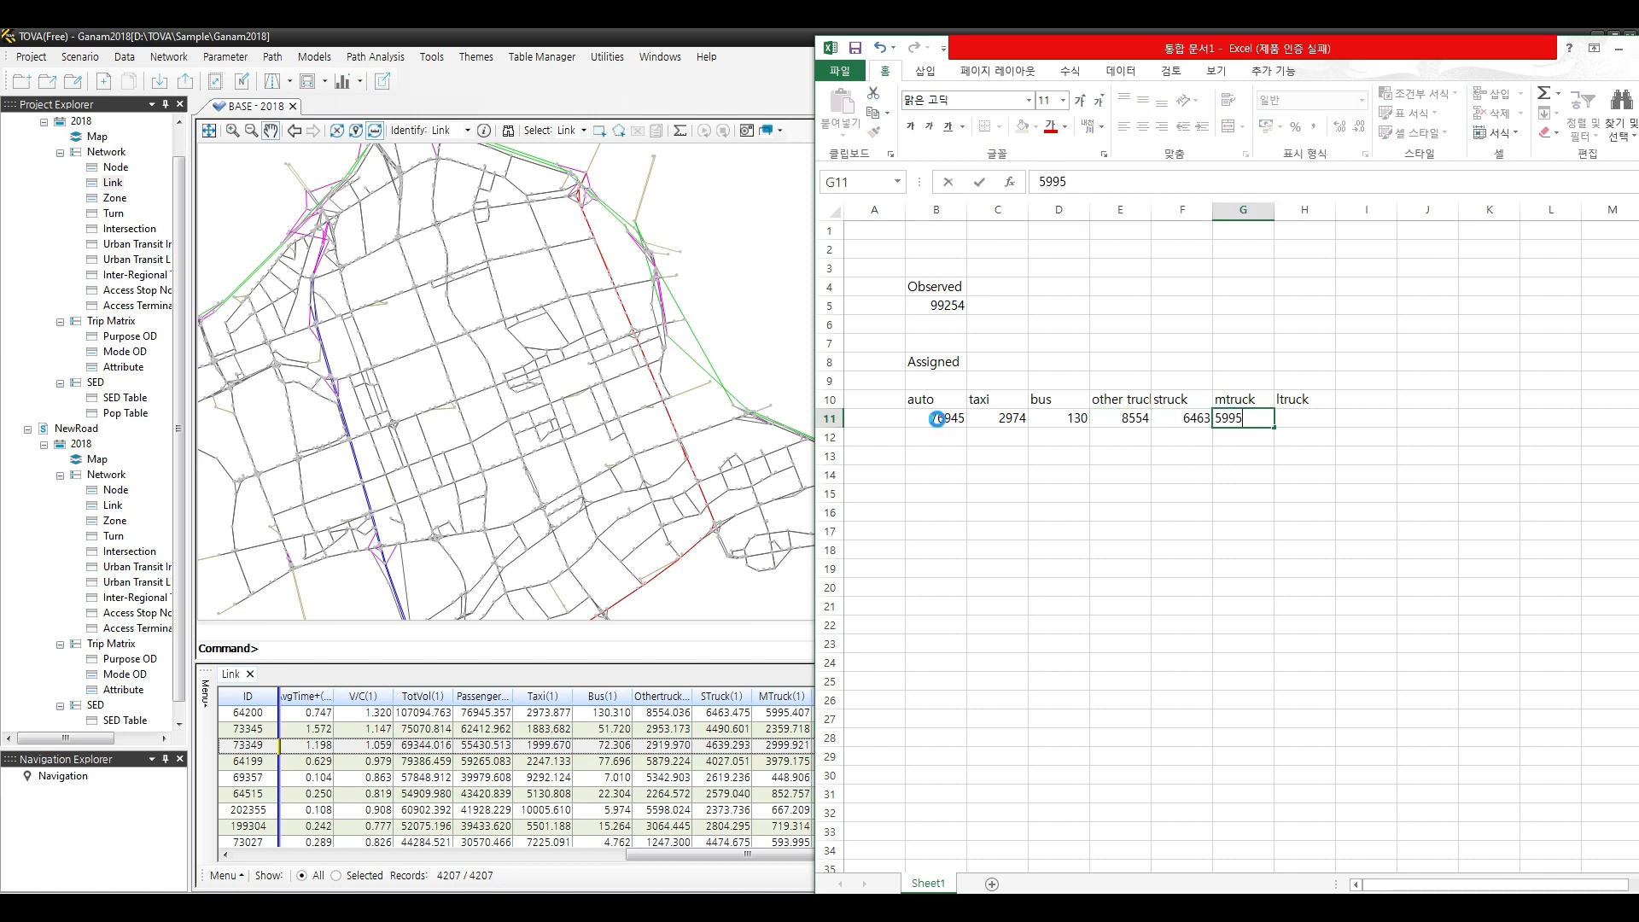
{"action": "key", "text": "Tab"}
{"action": "left_click_drag", "start_coordinate": [1150, 42], "coordinate": [1246, 53]}
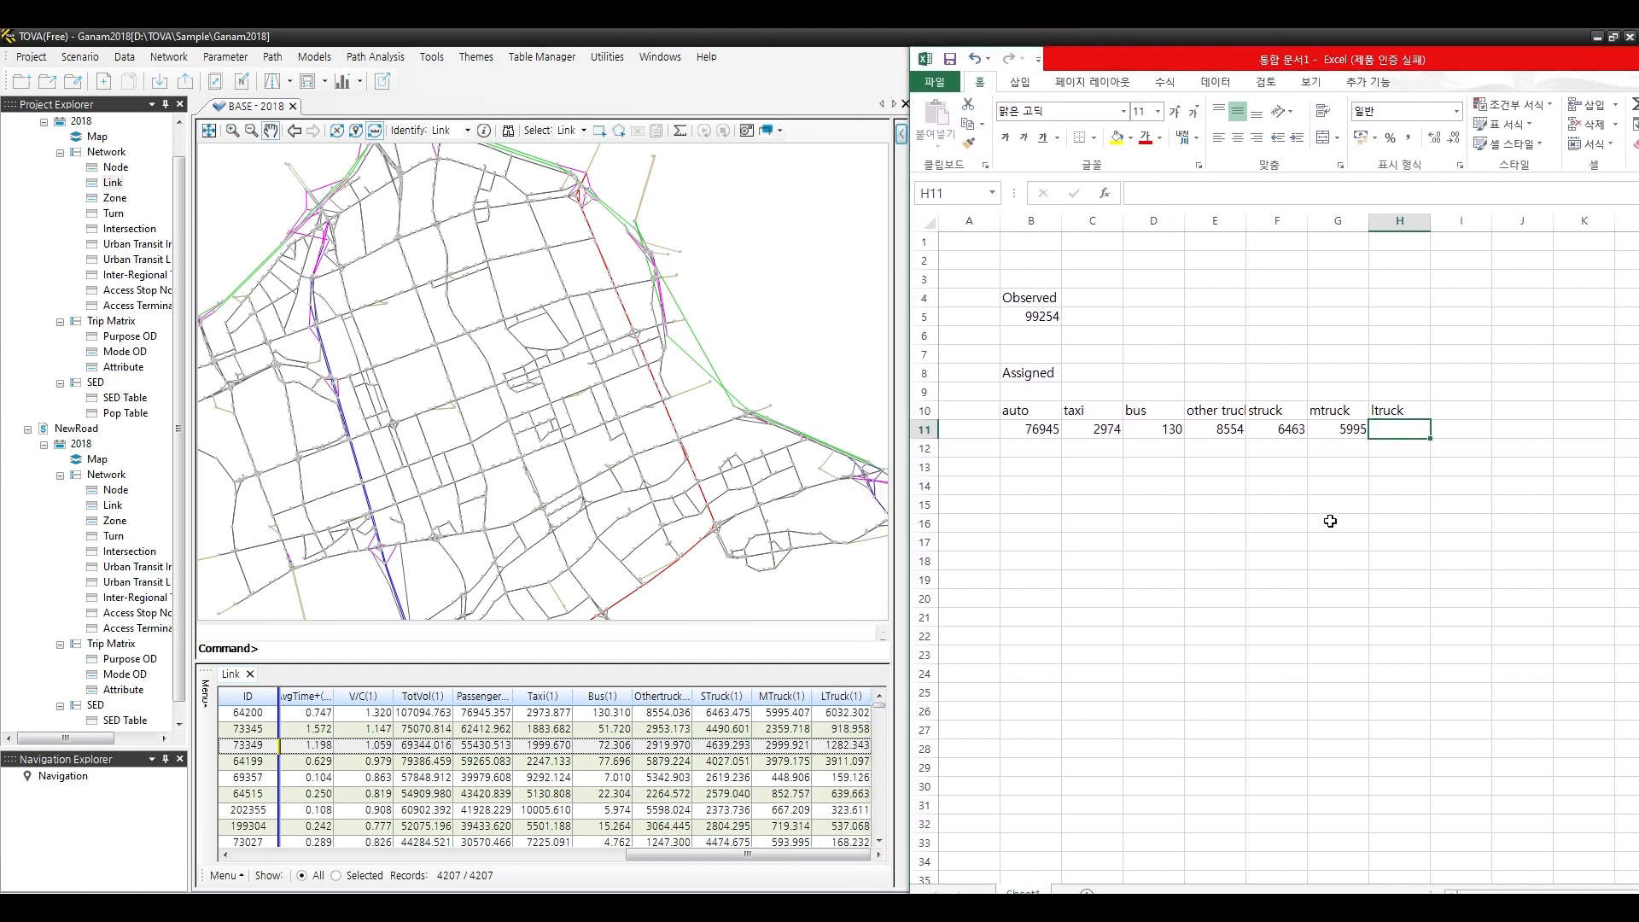
{"action": "type", "text": "6032"}
{"action": "key", "text": "Return"}
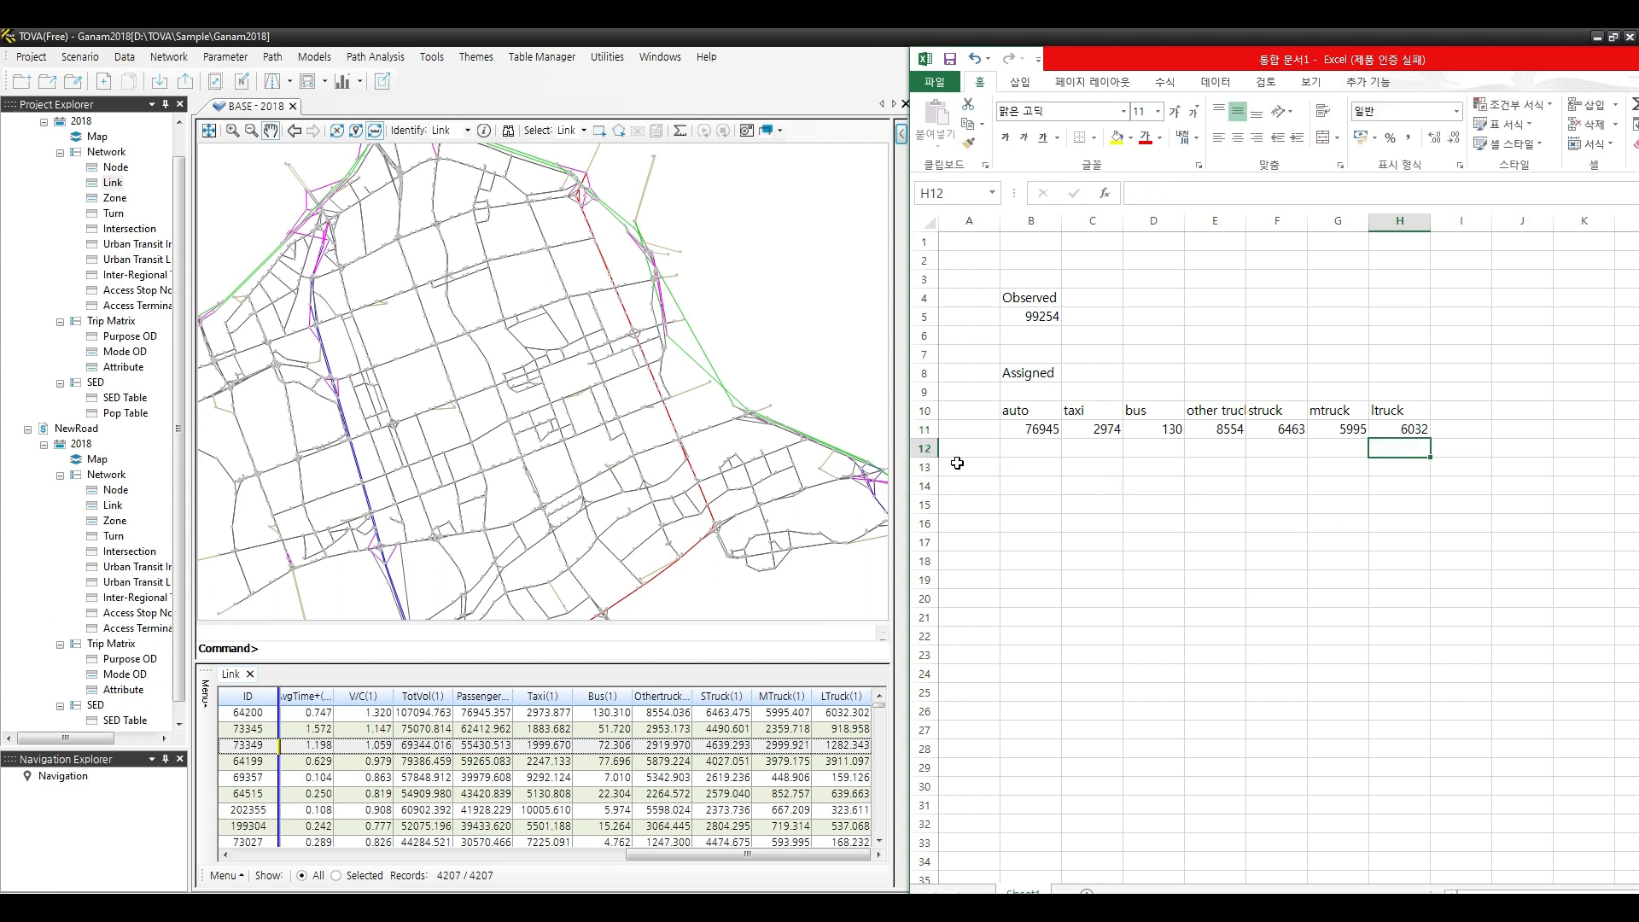
Label row 11 as PCU in A11 and row 12 as PCE in A12.
{"action": "left_click", "coordinate": [983, 437]}
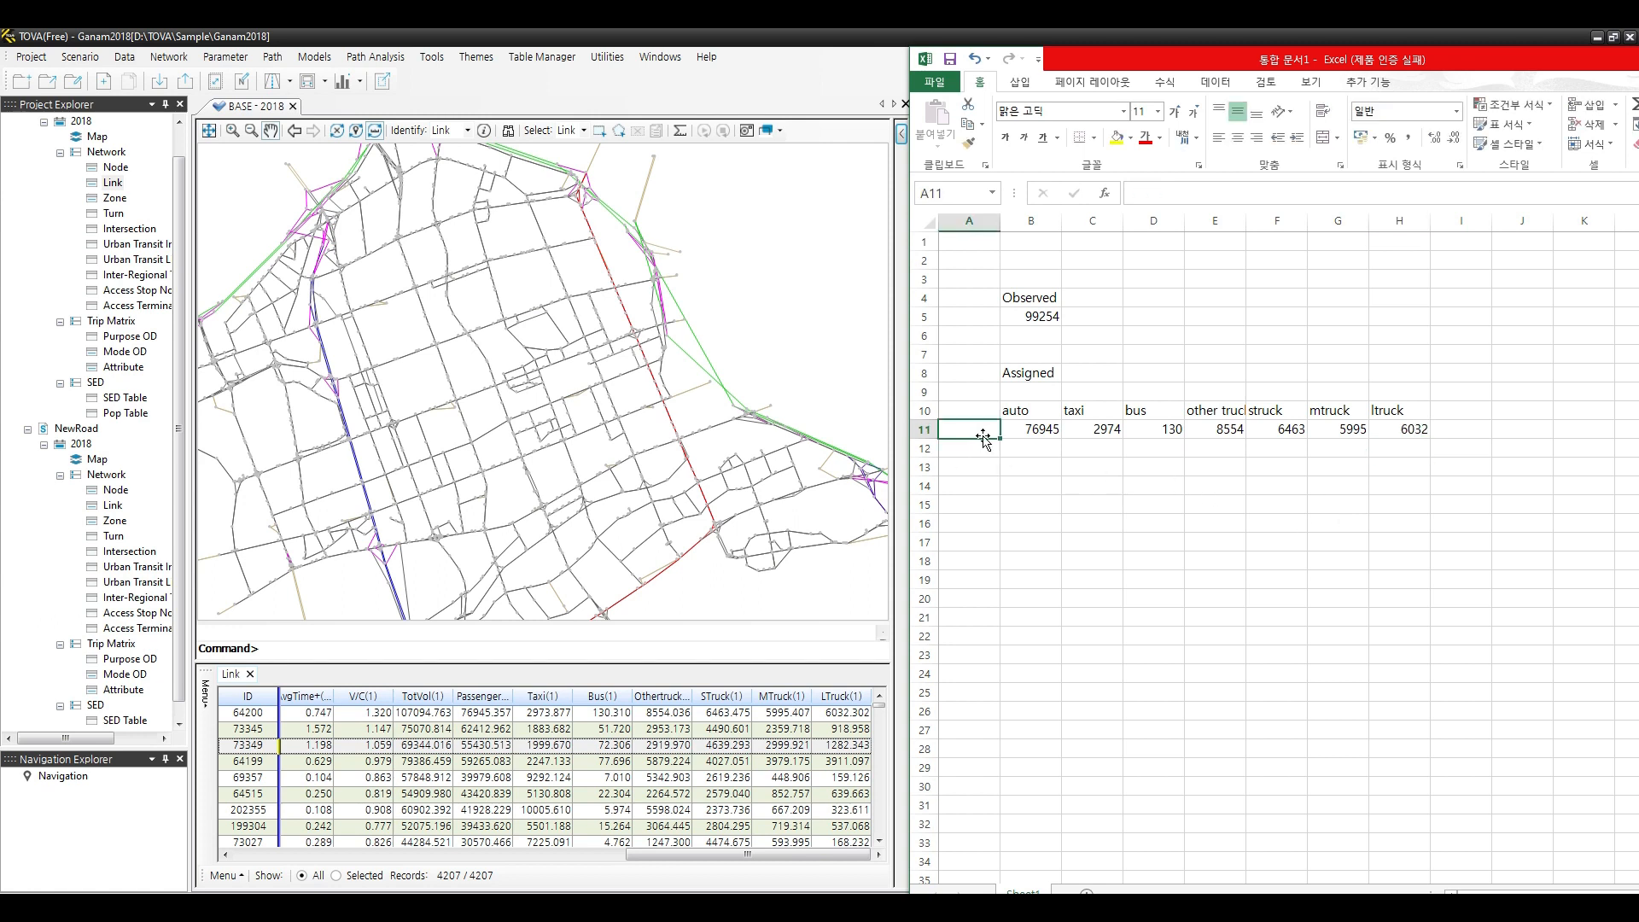
{"action": "type", "text": "PCU"}
{"action": "key", "text": "Return"}
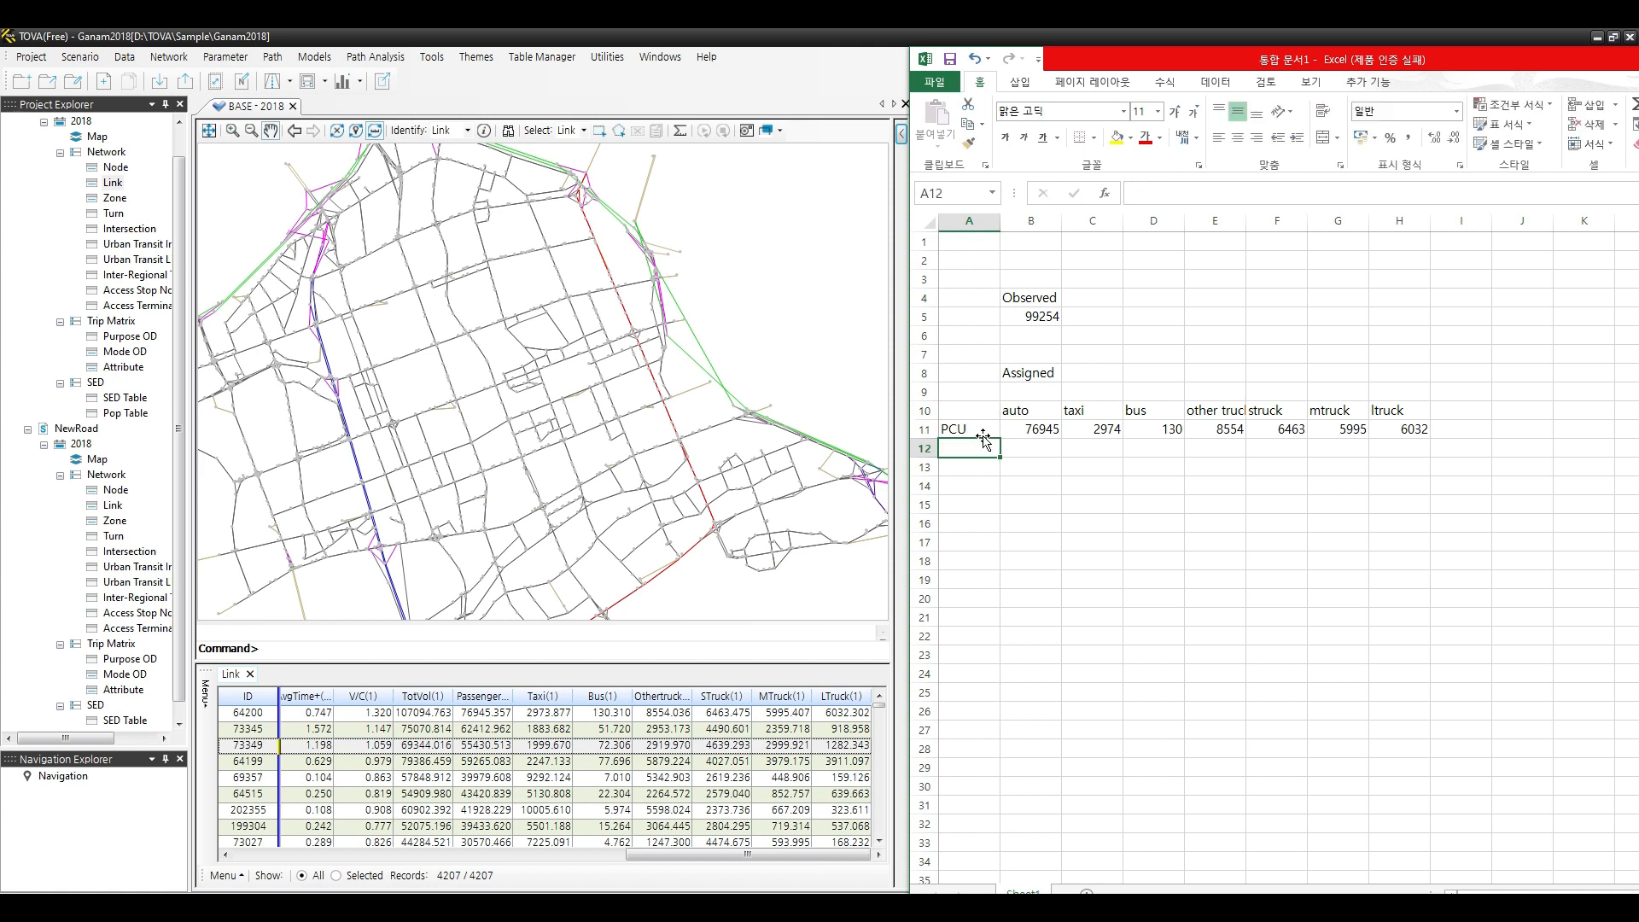
{"action": "type", "text": "PCE"}
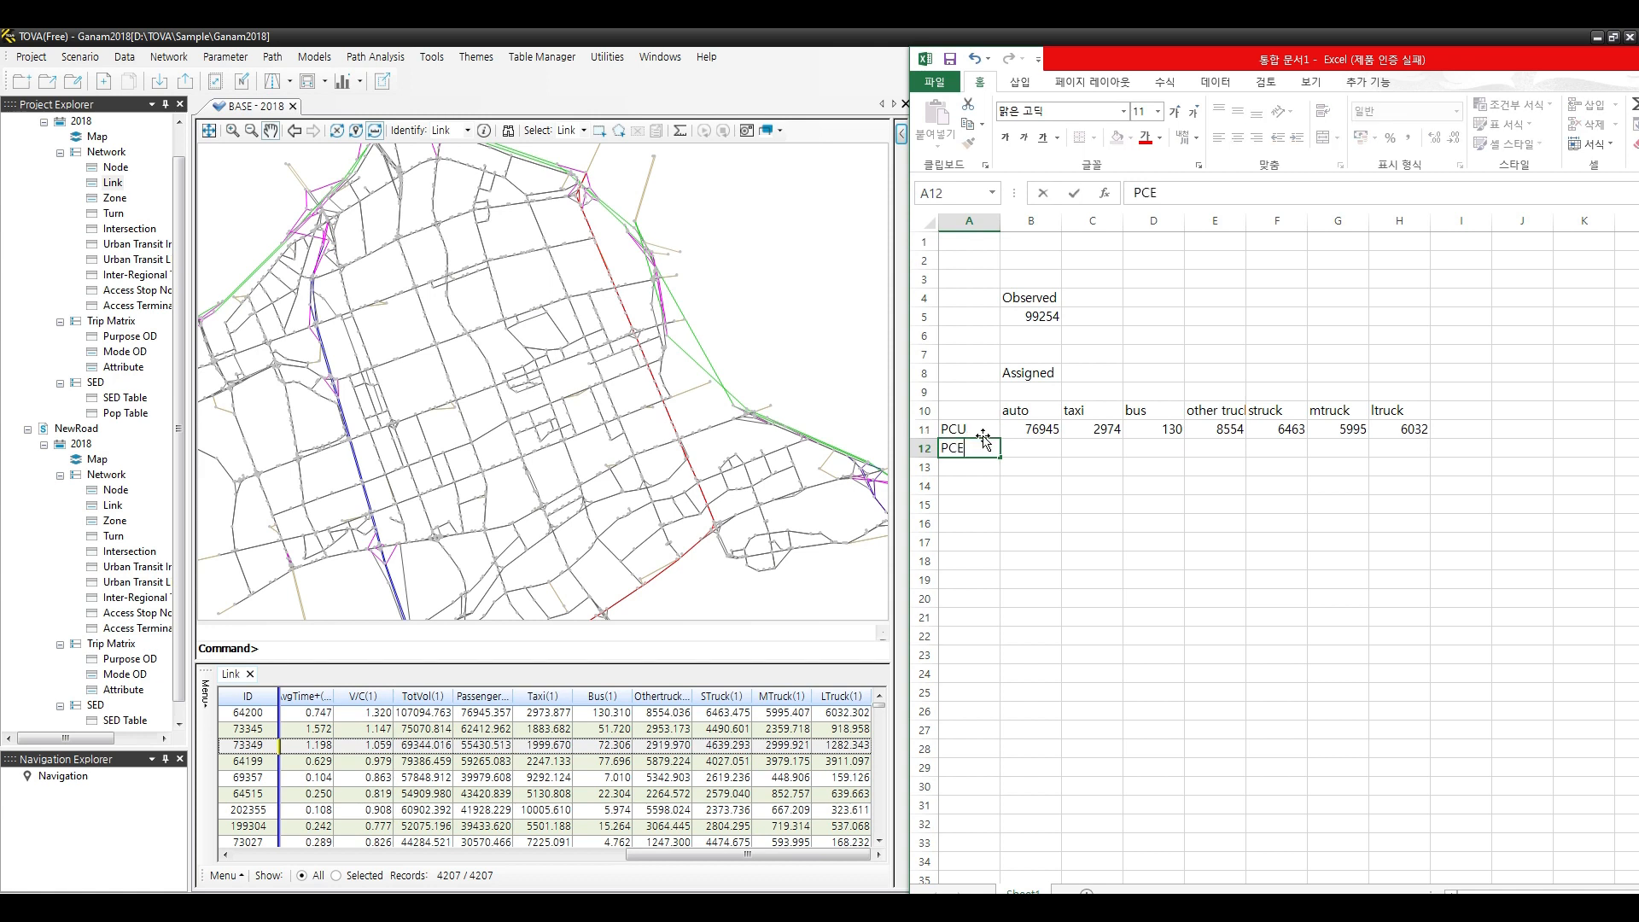
{"action": "key", "text": "Return"}
Enter the PCE factors in row 12: 1 for auto, 1 for taxi, and 2 for bus.
{"action": "key", "text": "Up"}
{"action": "key", "text": "Right"}
{"action": "key", "text": "Right"}
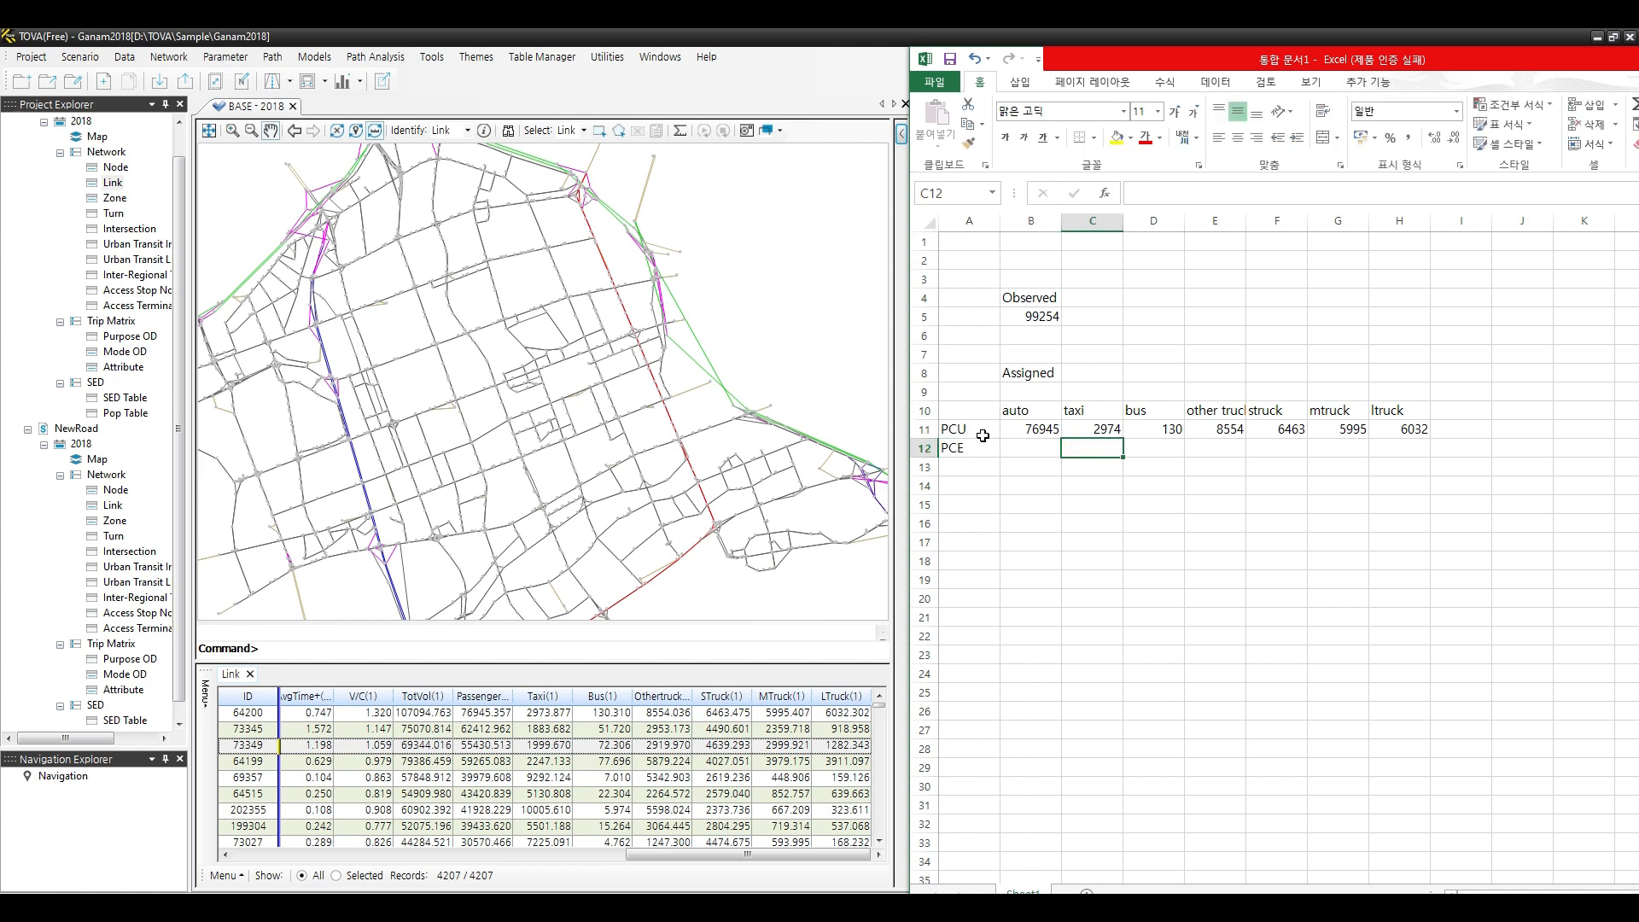
{"action": "key", "text": "Left"}
{"action": "type", "text": "1"}
{"action": "key", "text": "Tab"}
{"action": "type", "text": "1"}
{"action": "key", "text": "Tab"}
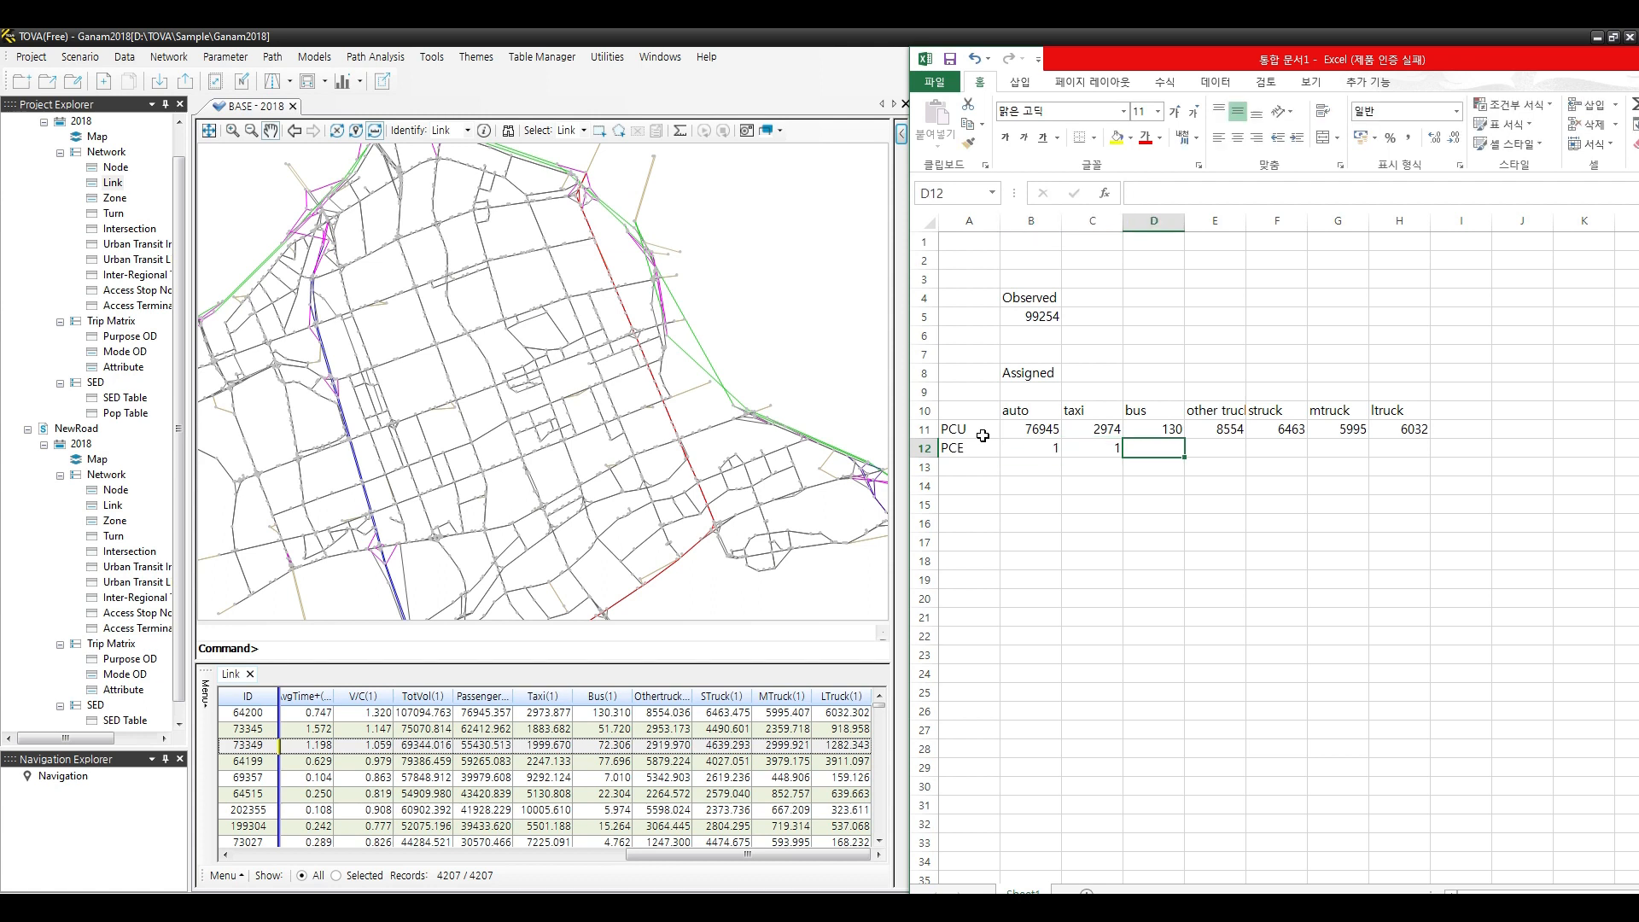
{"action": "type", "text": "2"}
{"action": "key", "text": "Tab"}
Enter the truck PCE factors in row 12: 3 for other truck, 1 for struck, 2 for mtruck, and 3 for ltruck.
{"action": "type", "text": "3"}
{"action": "key", "text": "Tab"}
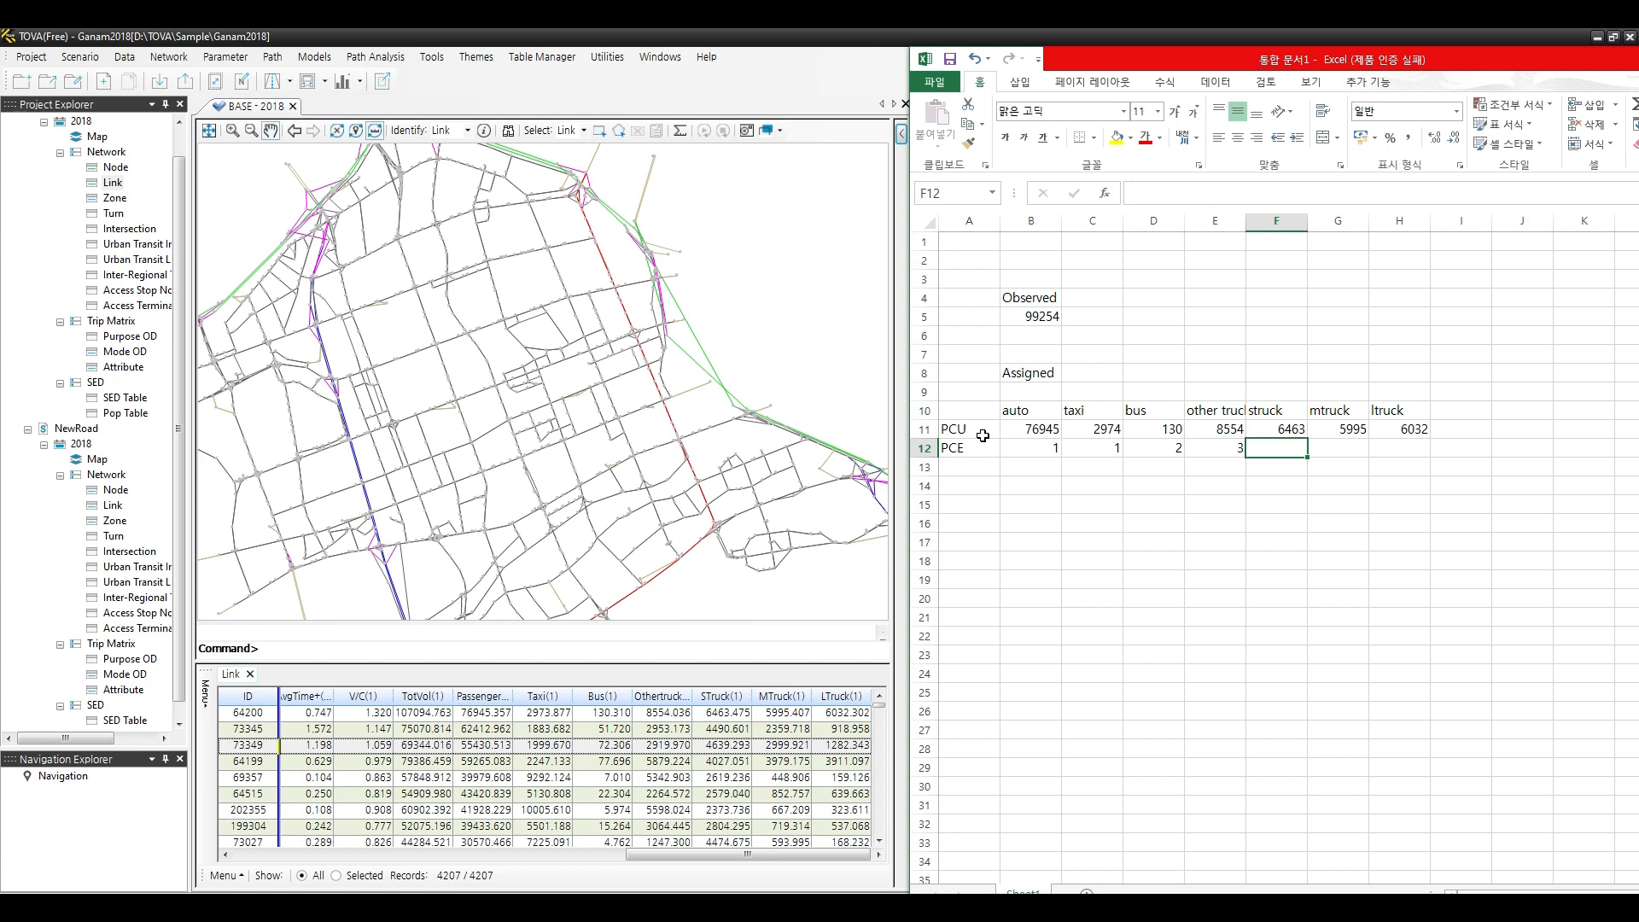
{"action": "type", "text": "1"}
{"action": "key", "text": "Tab"}
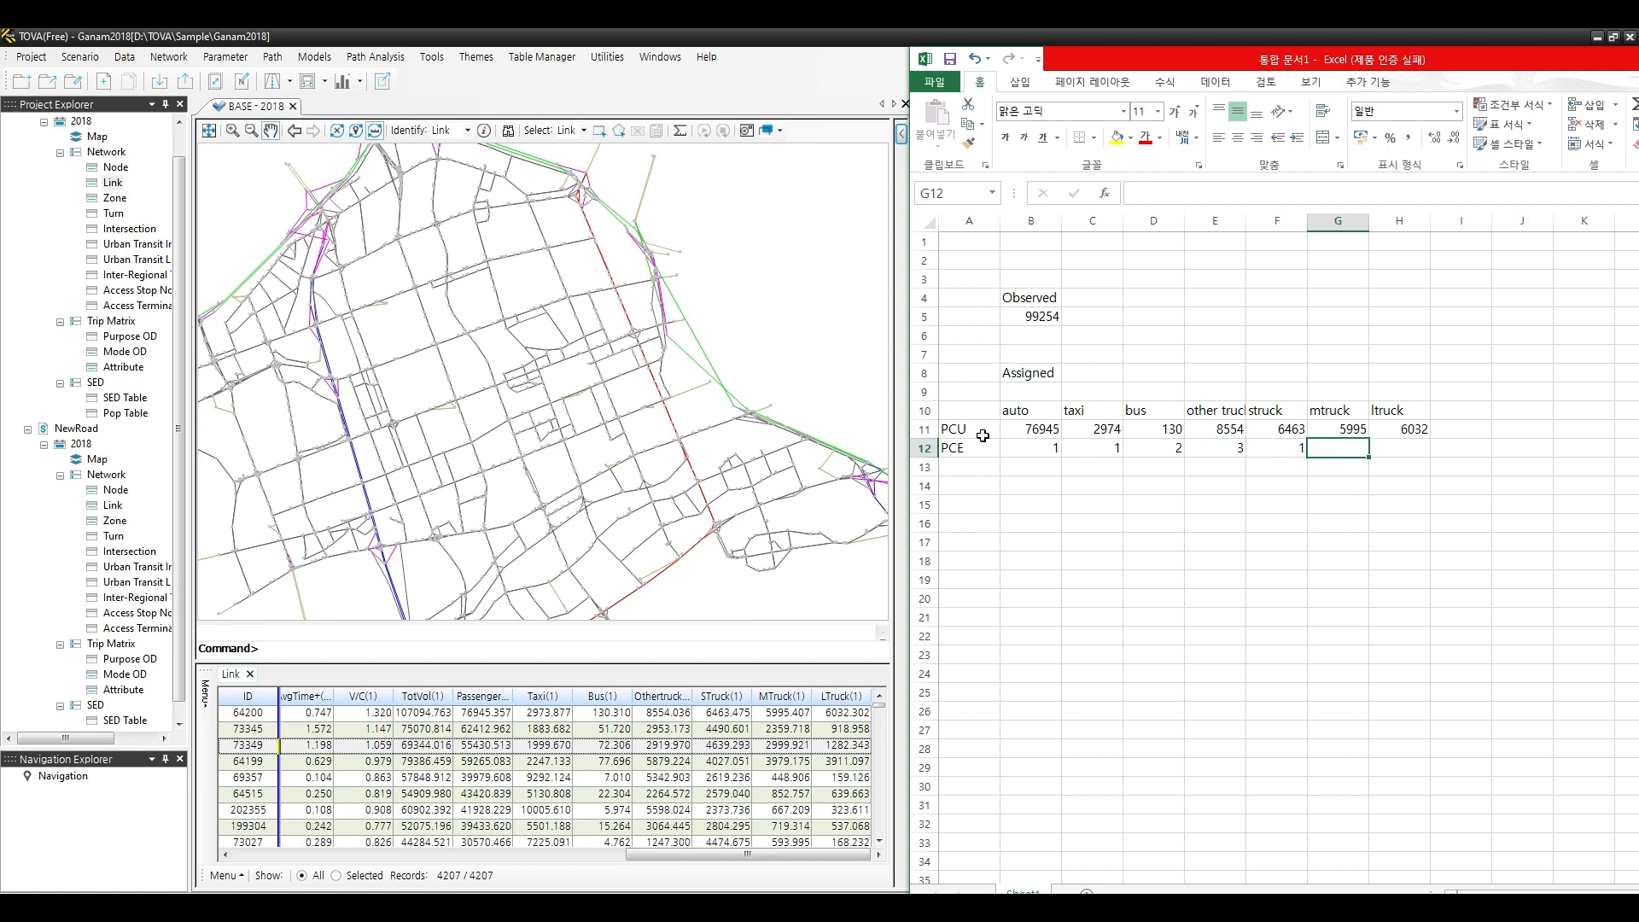
{"action": "type", "text": "2"}
{"action": "key", "text": "Tab"}
{"action": "type", "text": "3"}
{"action": "key", "text": "Return"}
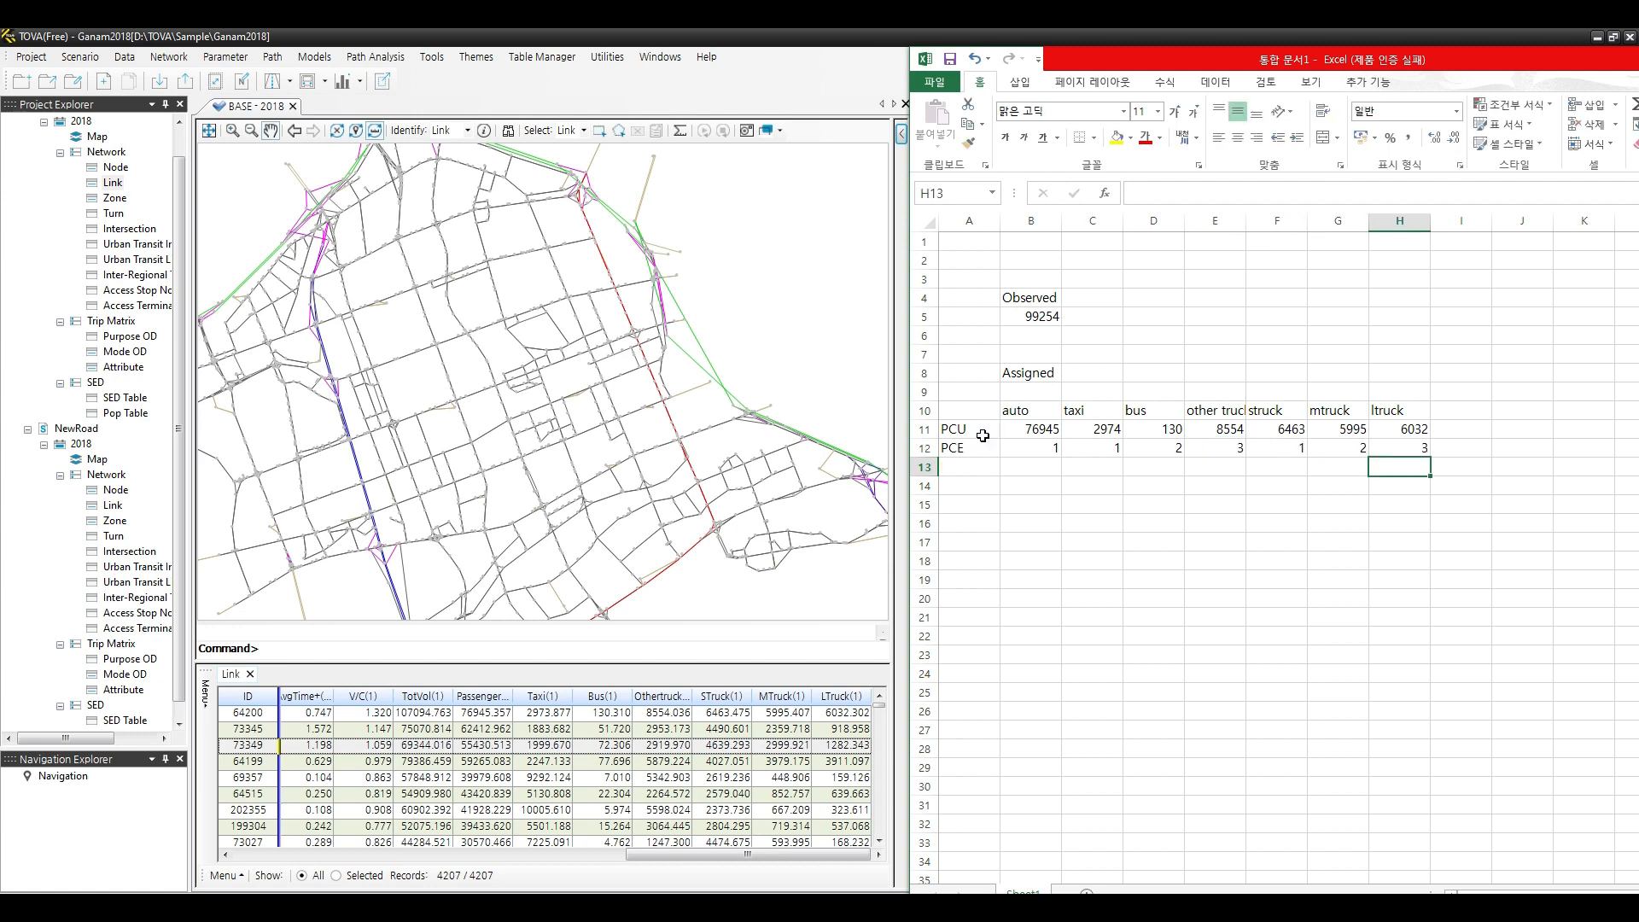
Label row 13 as vehicle in cell A13.
{"action": "key", "text": "Left"}
{"action": "key", "text": "Left"}
{"action": "key", "text": "Left"}
{"action": "key", "text": "Left"}
{"action": "key", "text": "Left"}
{"action": "key", "text": "Left"}
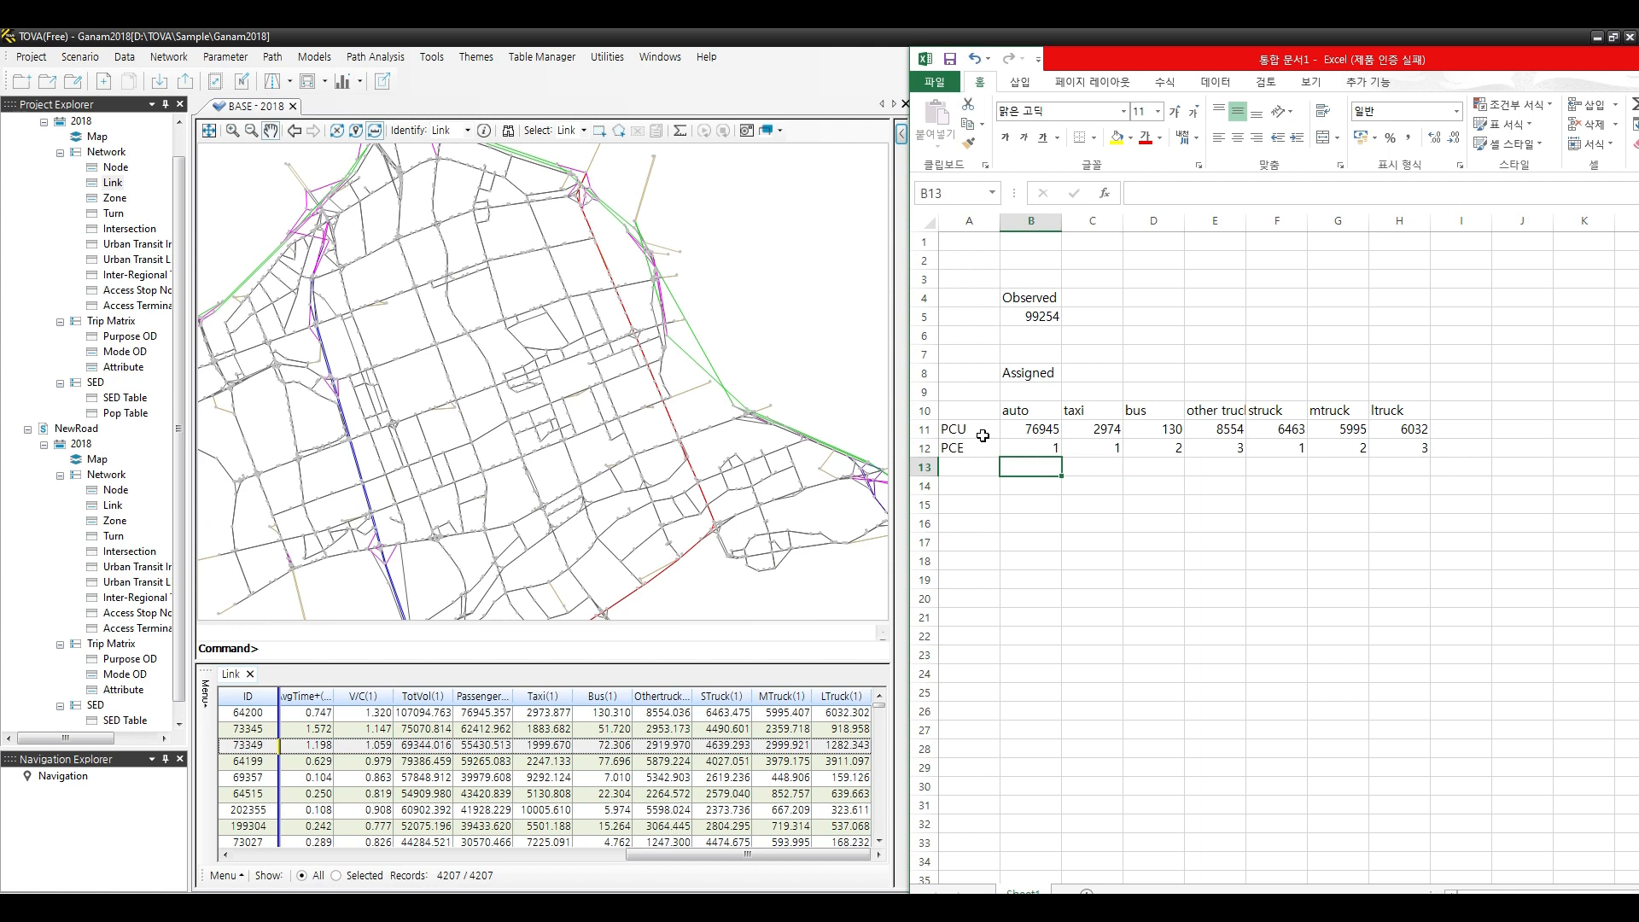
{"action": "key", "text": "Left"}
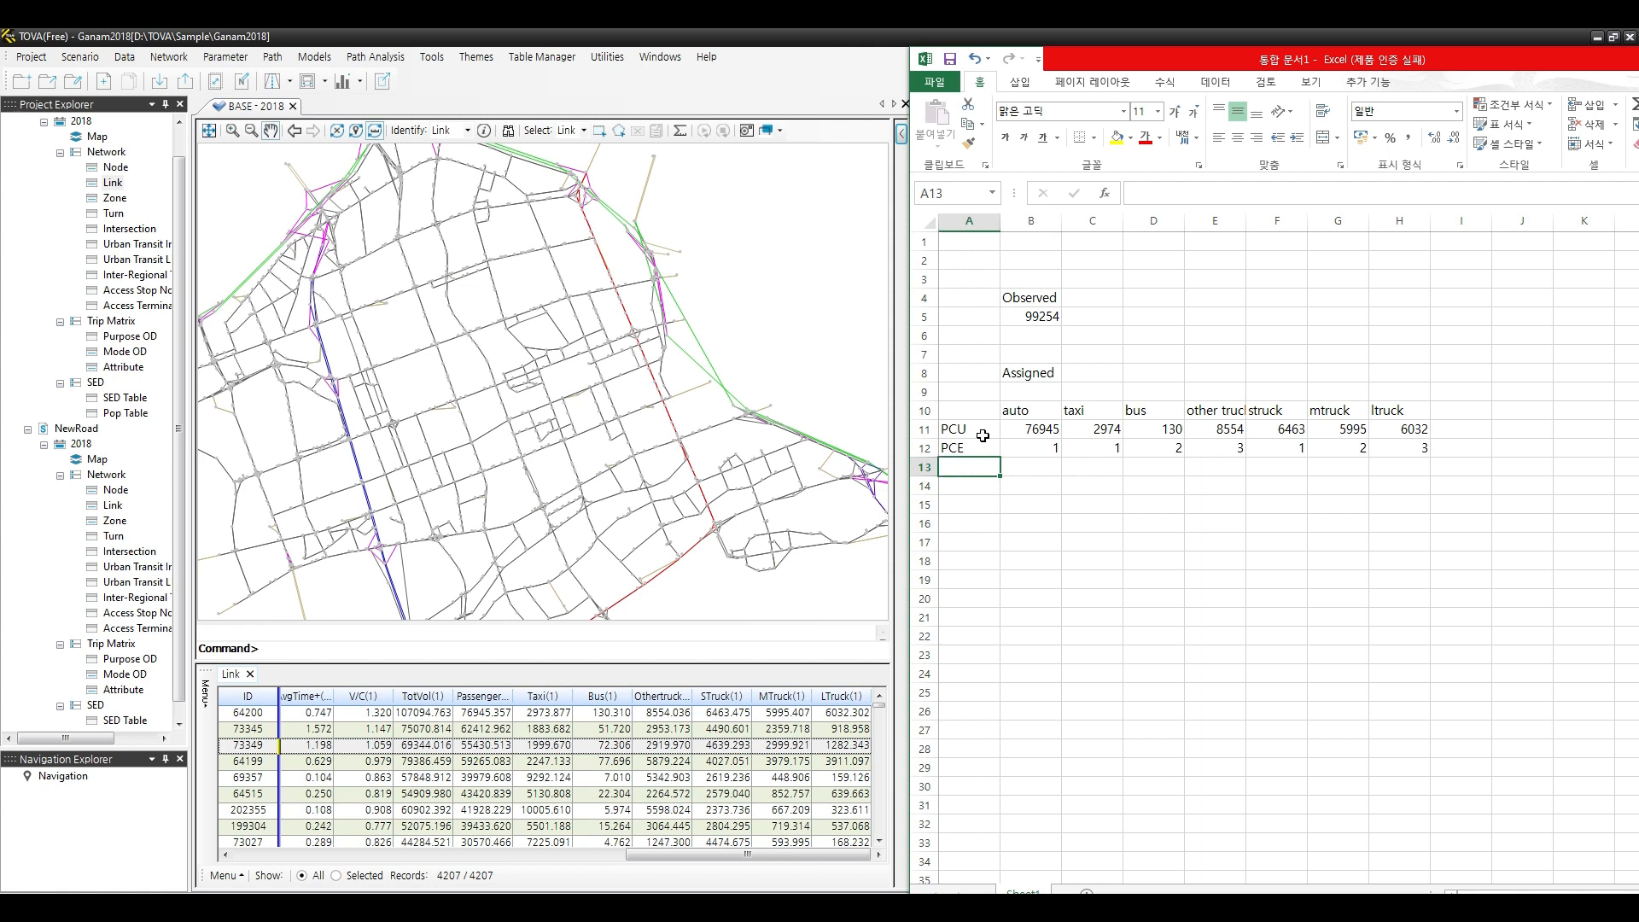
{"action": "type", "text": "v"}
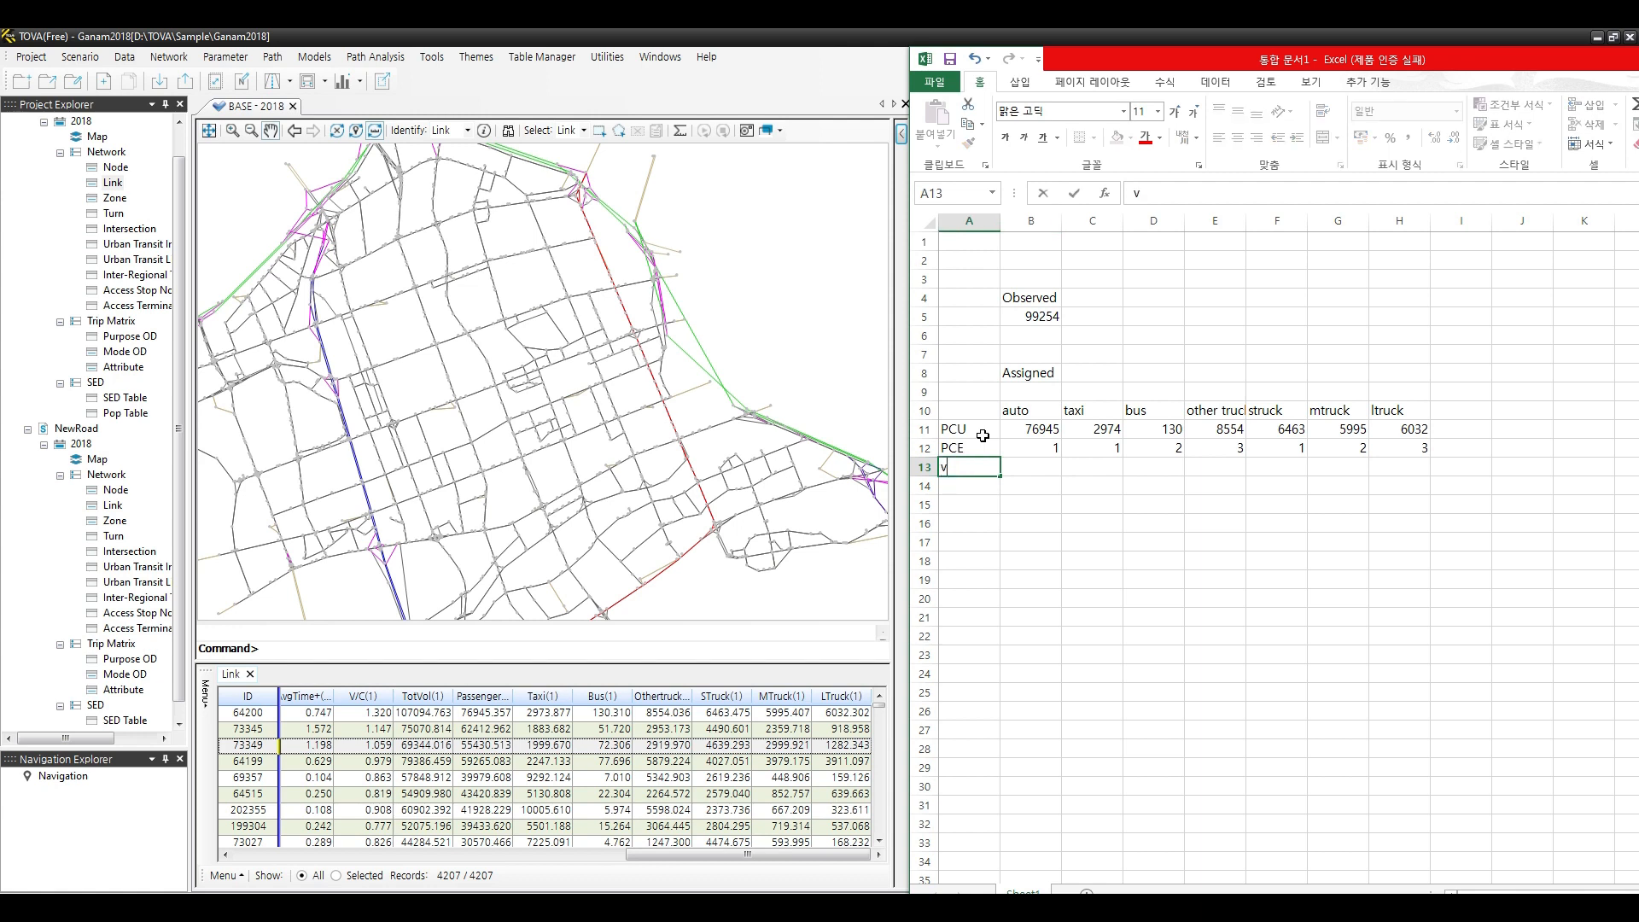
{"action": "type", "text": "ehicle"}
{"action": "key", "text": "Return"}
Calculate the auto vehicle volume in B13 by dividing PCU by PCE with =B11/B12.
{"action": "key", "text": "Up"}
{"action": "key", "text": "Right"}
{"action": "type", "text": "="}
{"action": "key", "text": "Up"}
{"action": "key", "text": "Up"}
{"action": "type", "text": "/"}
{"action": "key", "text": "Down"}
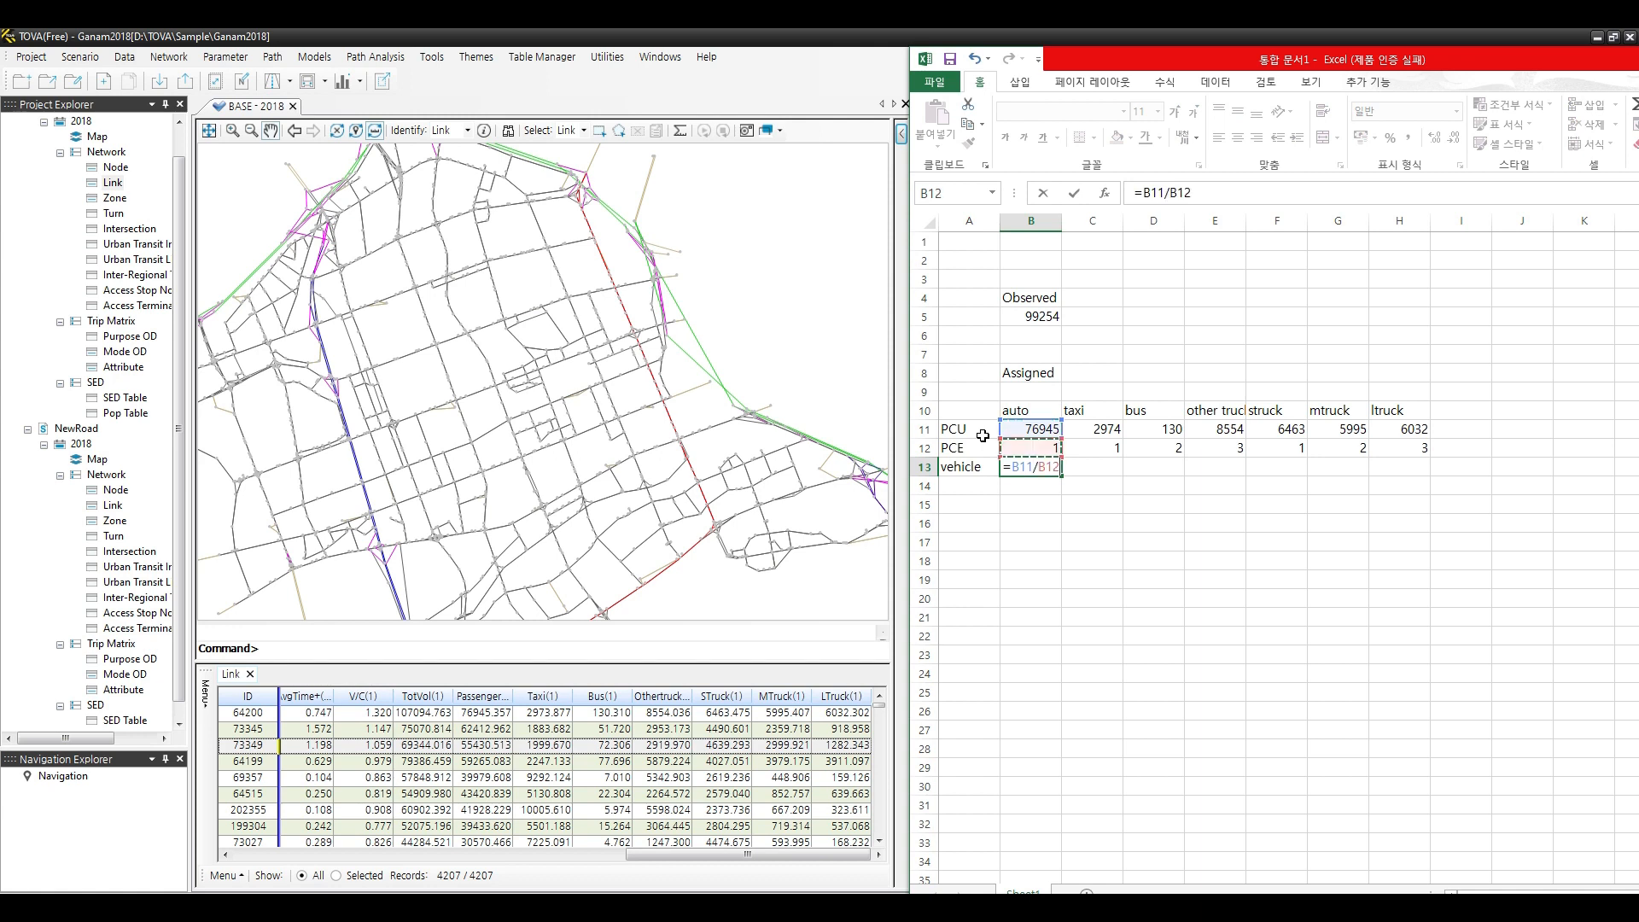
{"action": "key", "text": "ctrl+Return"}
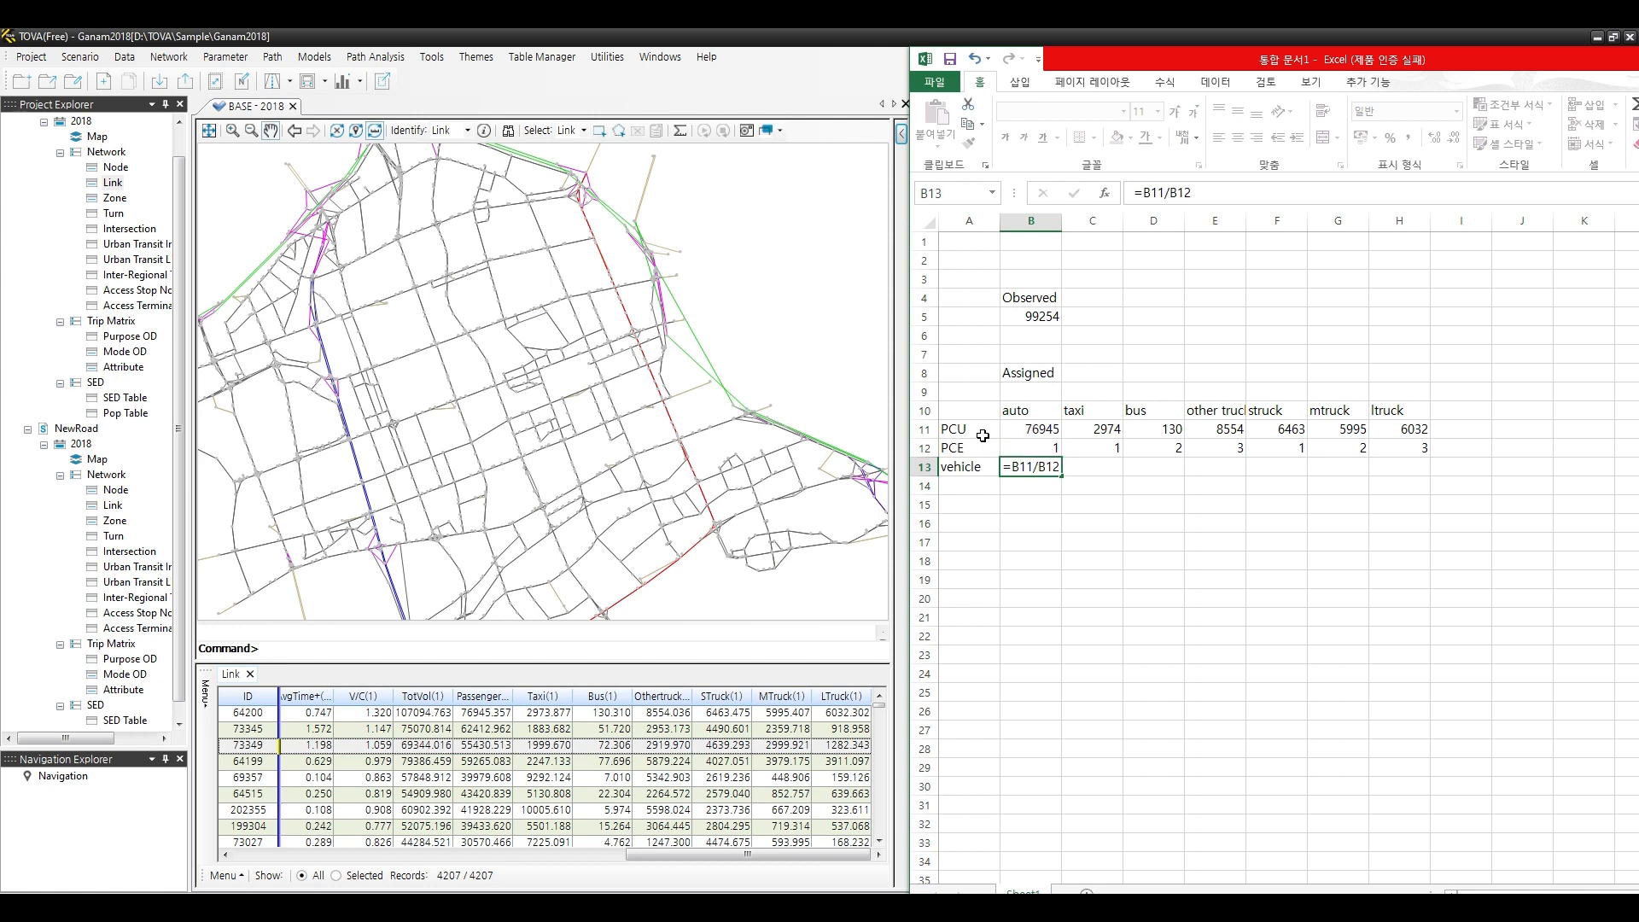
Copy the B13 vehicle formula across row 13 through H13 for the remaining vehicle types.
{"action": "key", "text": "ctrl+c"}
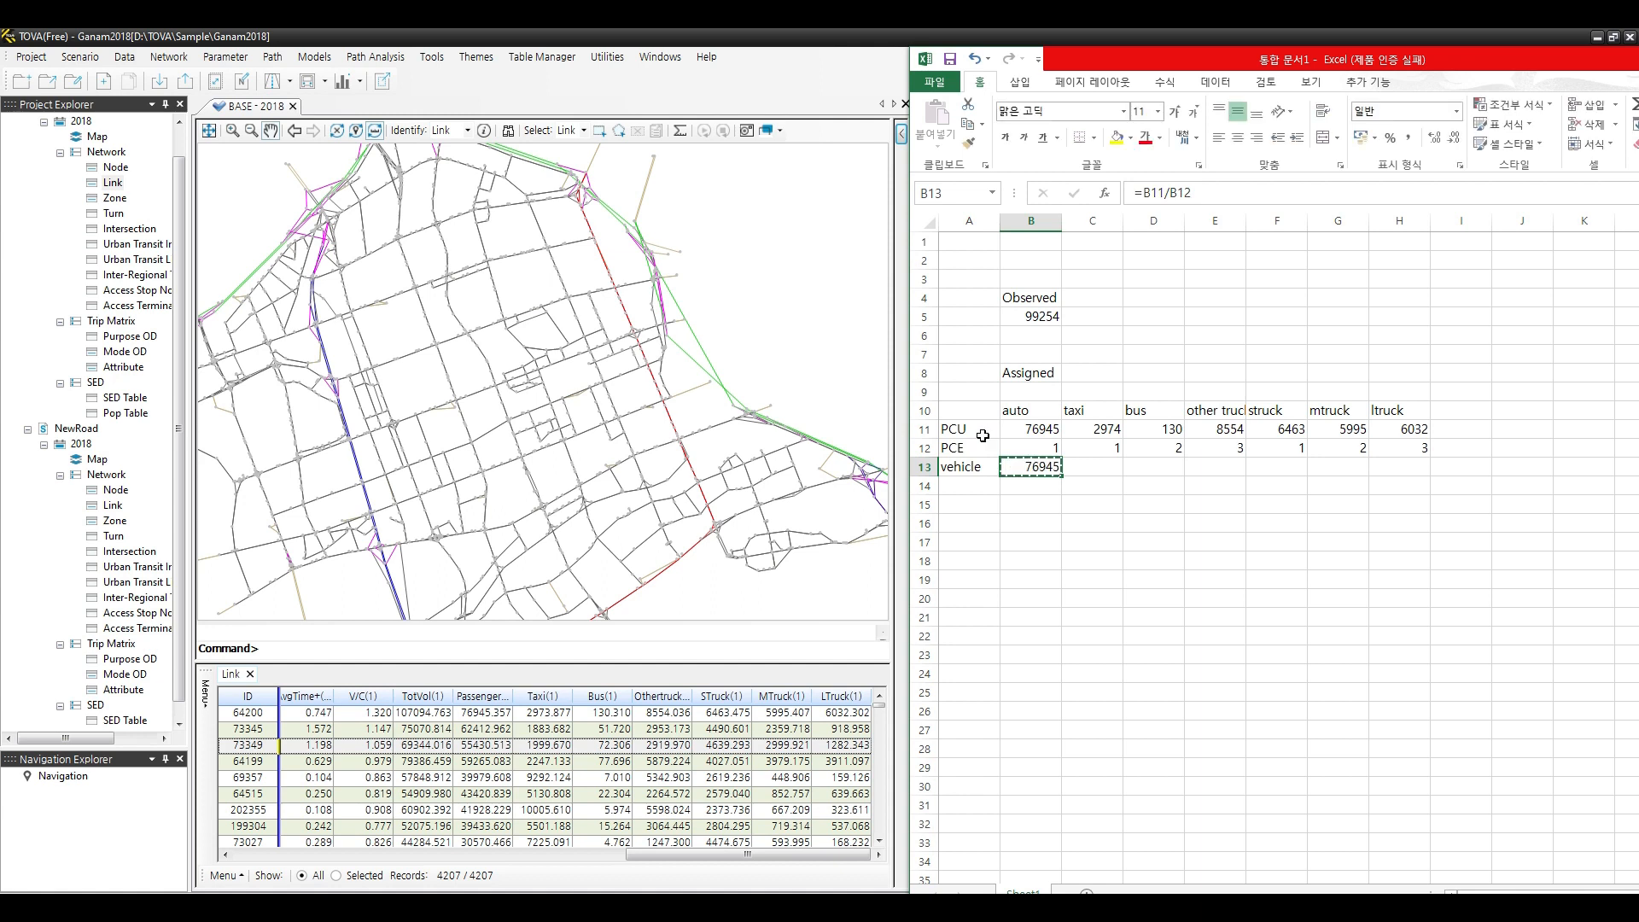
{"action": "key", "text": "shift+Right"}
{"action": "key", "text": "shift+Right"}
{"action": "key", "text": "shift+Right"}
{"action": "key", "text": "shift+Right"}
{"action": "key", "text": "shift+Right"}
{"action": "key", "text": "shift+Right"}
{"action": "key", "text": "Return"}
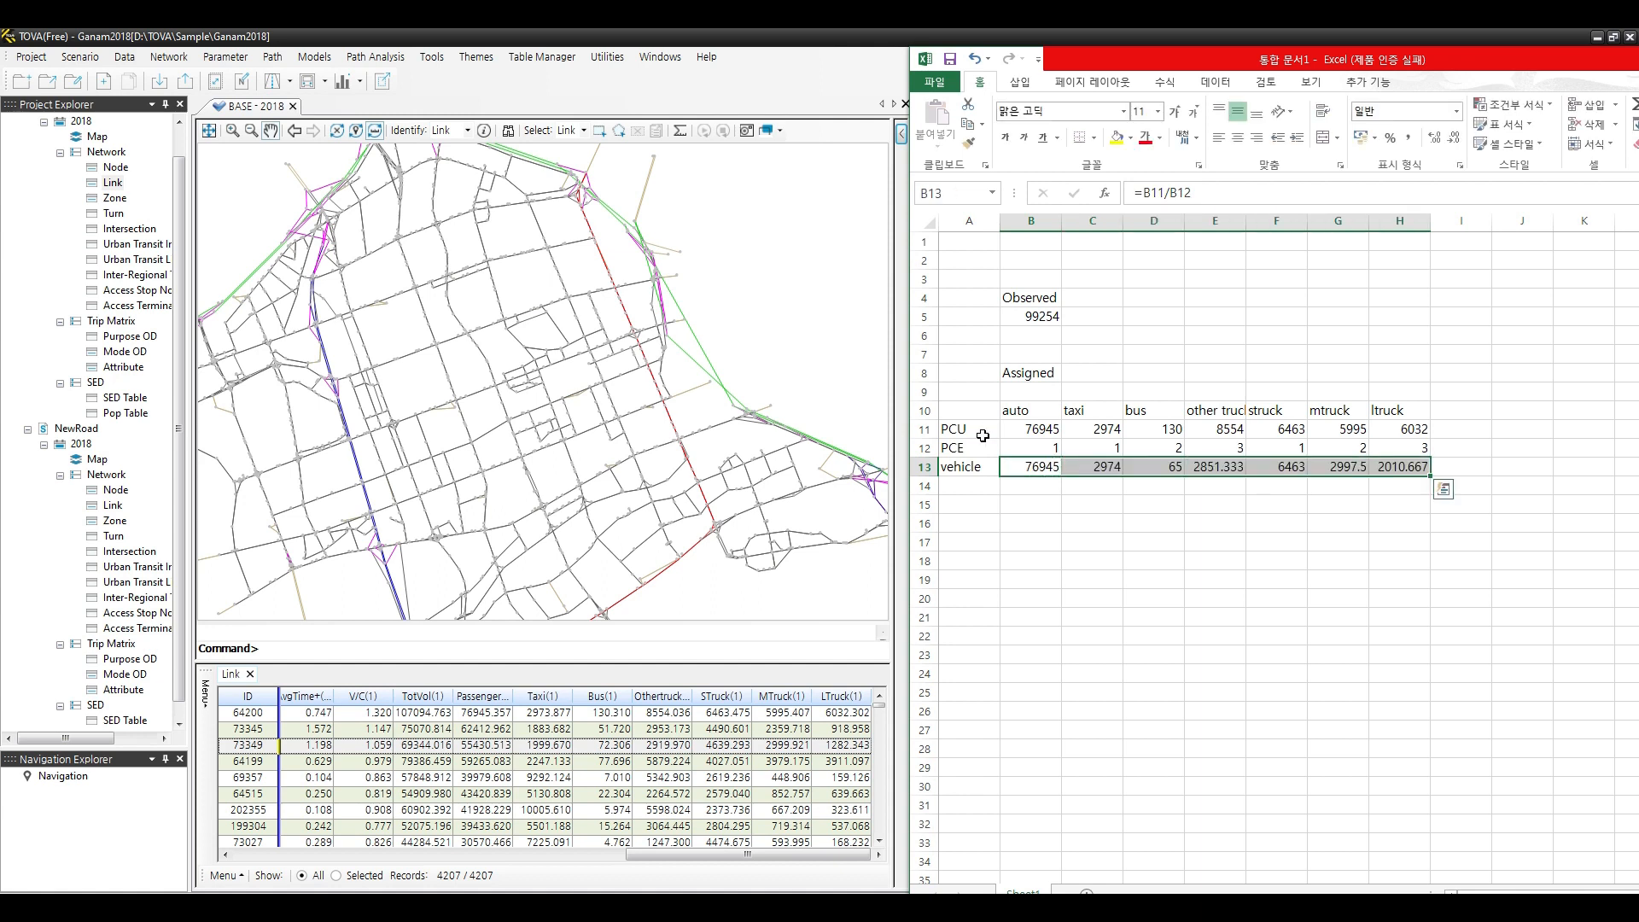
Add the column heading Total in I10, beside ltruck.
{"action": "key", "text": "Right"}
{"action": "key", "text": "Right"}
{"action": "key", "text": "Right"}
{"action": "key", "text": "Right"}
{"action": "key", "text": "Right"}
{"action": "key", "text": "Right"}
{"action": "key", "text": "Right"}
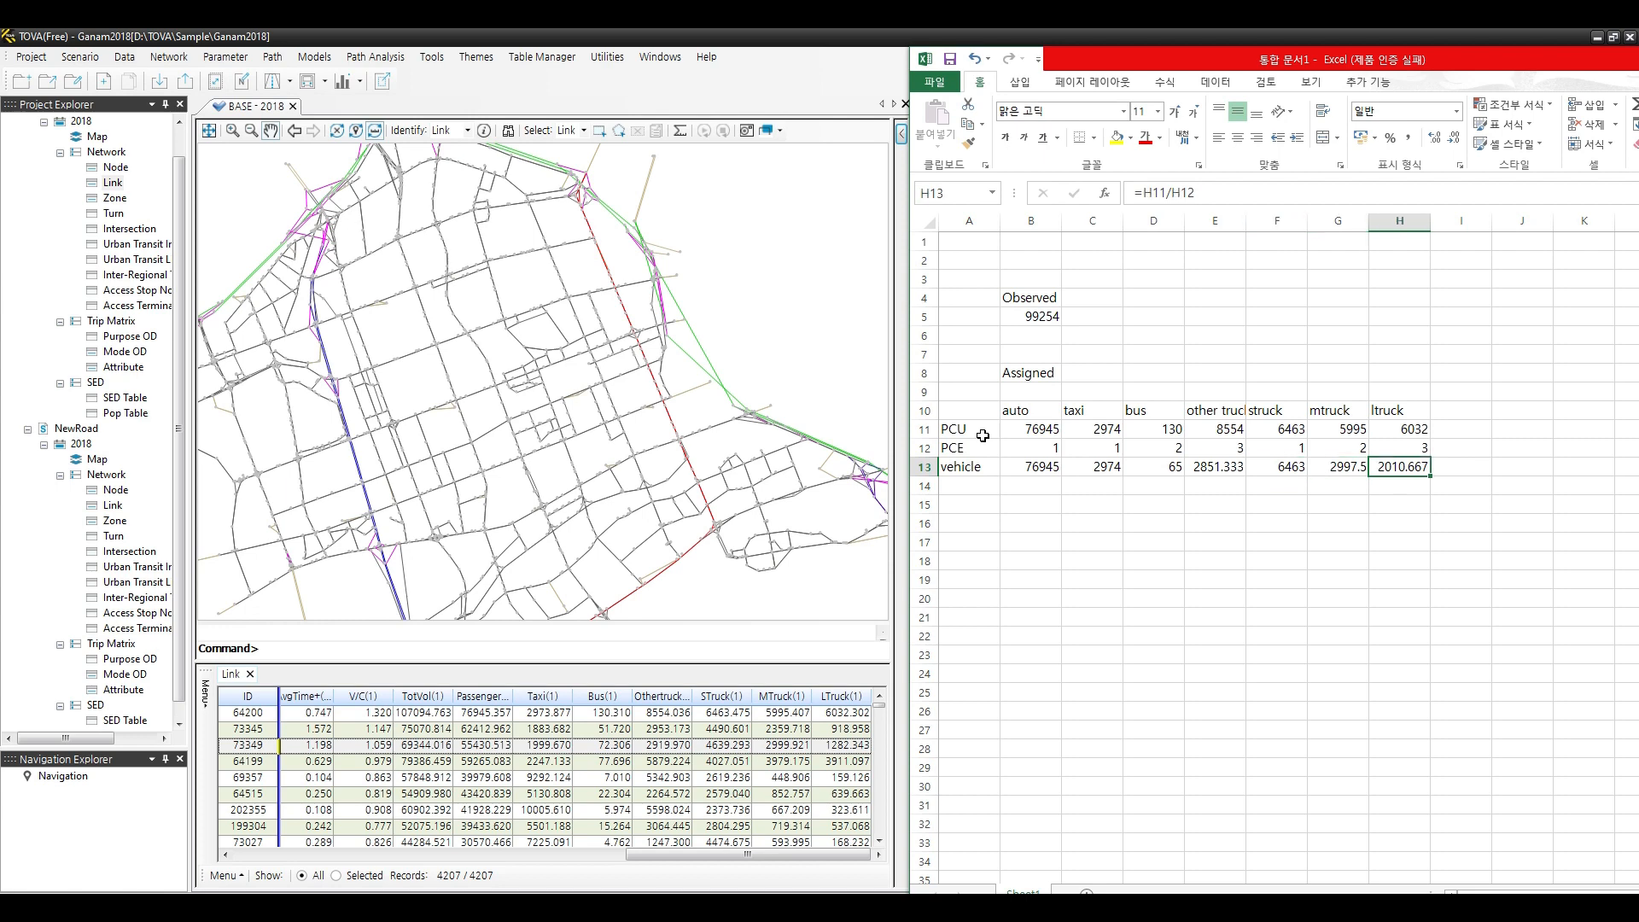
{"action": "key", "text": "Up"}
{"action": "key", "text": "Up"}
{"action": "key", "text": "Up"}
{"action": "type", "text": "Tot"}
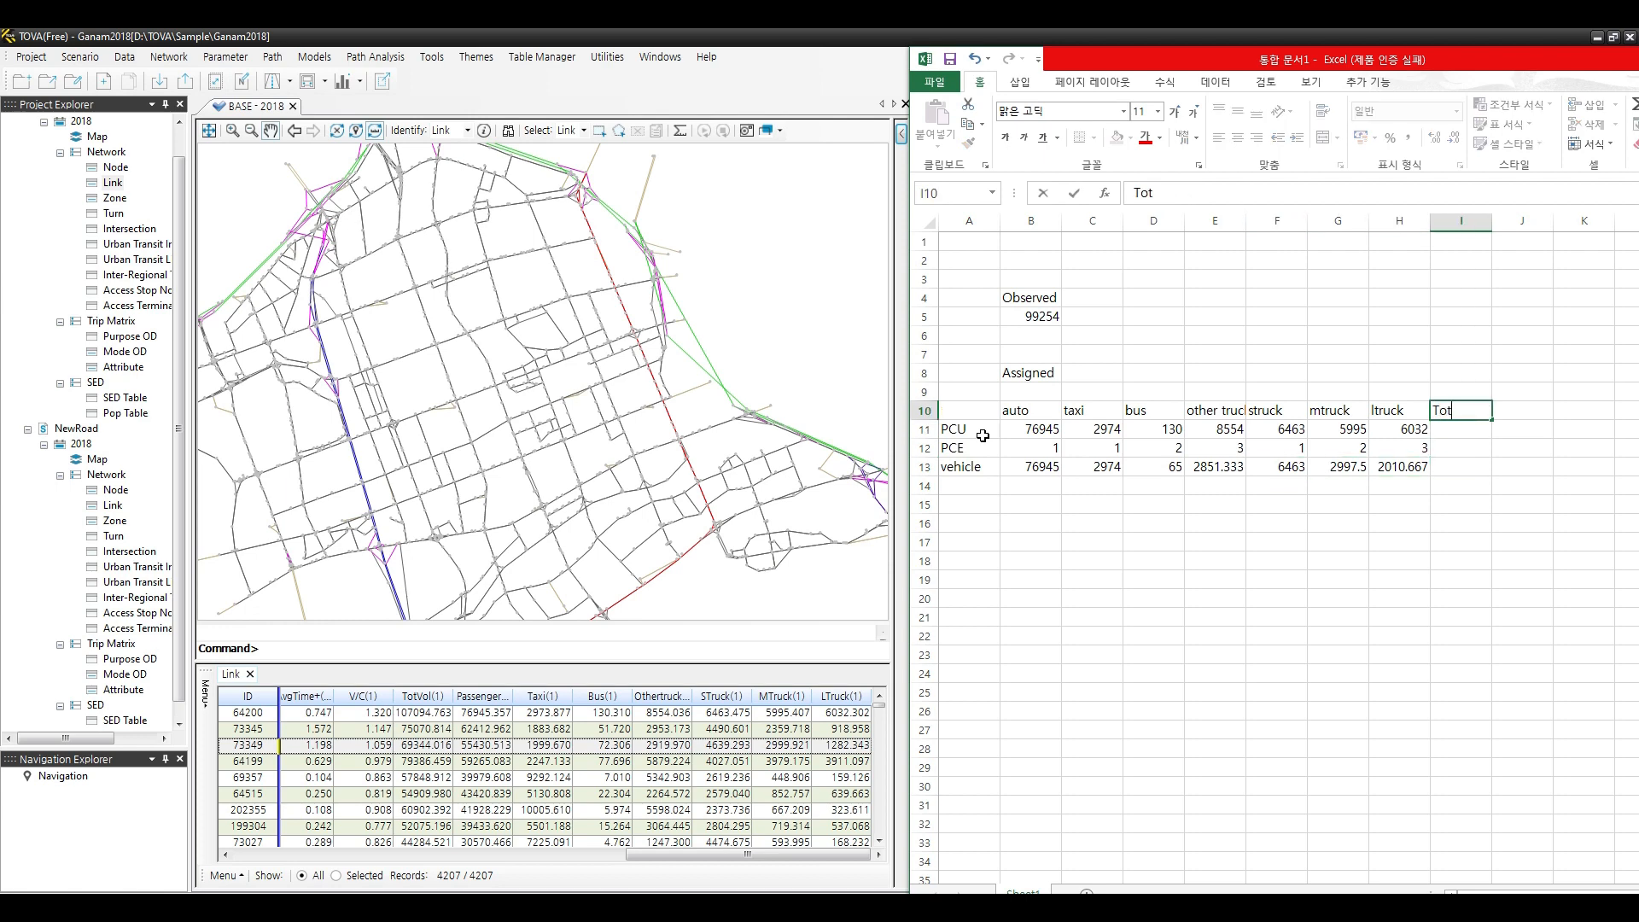
{"action": "type", "text": "al"}
{"action": "key", "text": "Return"}
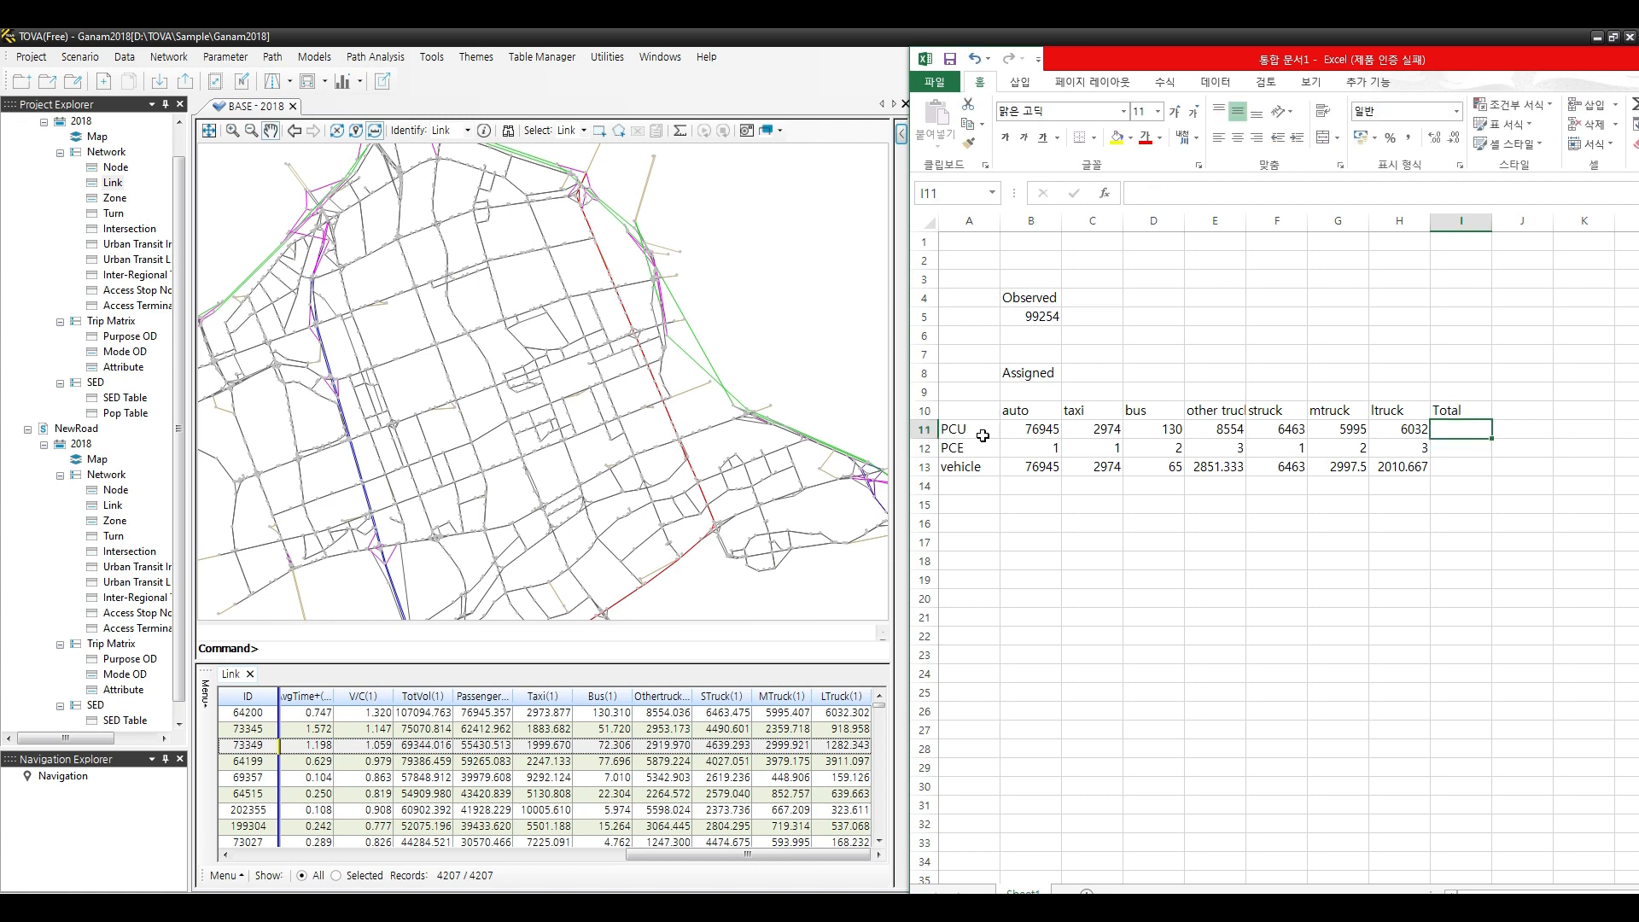
Sum the PCU volumes of all vehicle types, B11 to H11, in I11.
{"action": "type", "text": "=sum("}
{"action": "key", "text": "Left"}
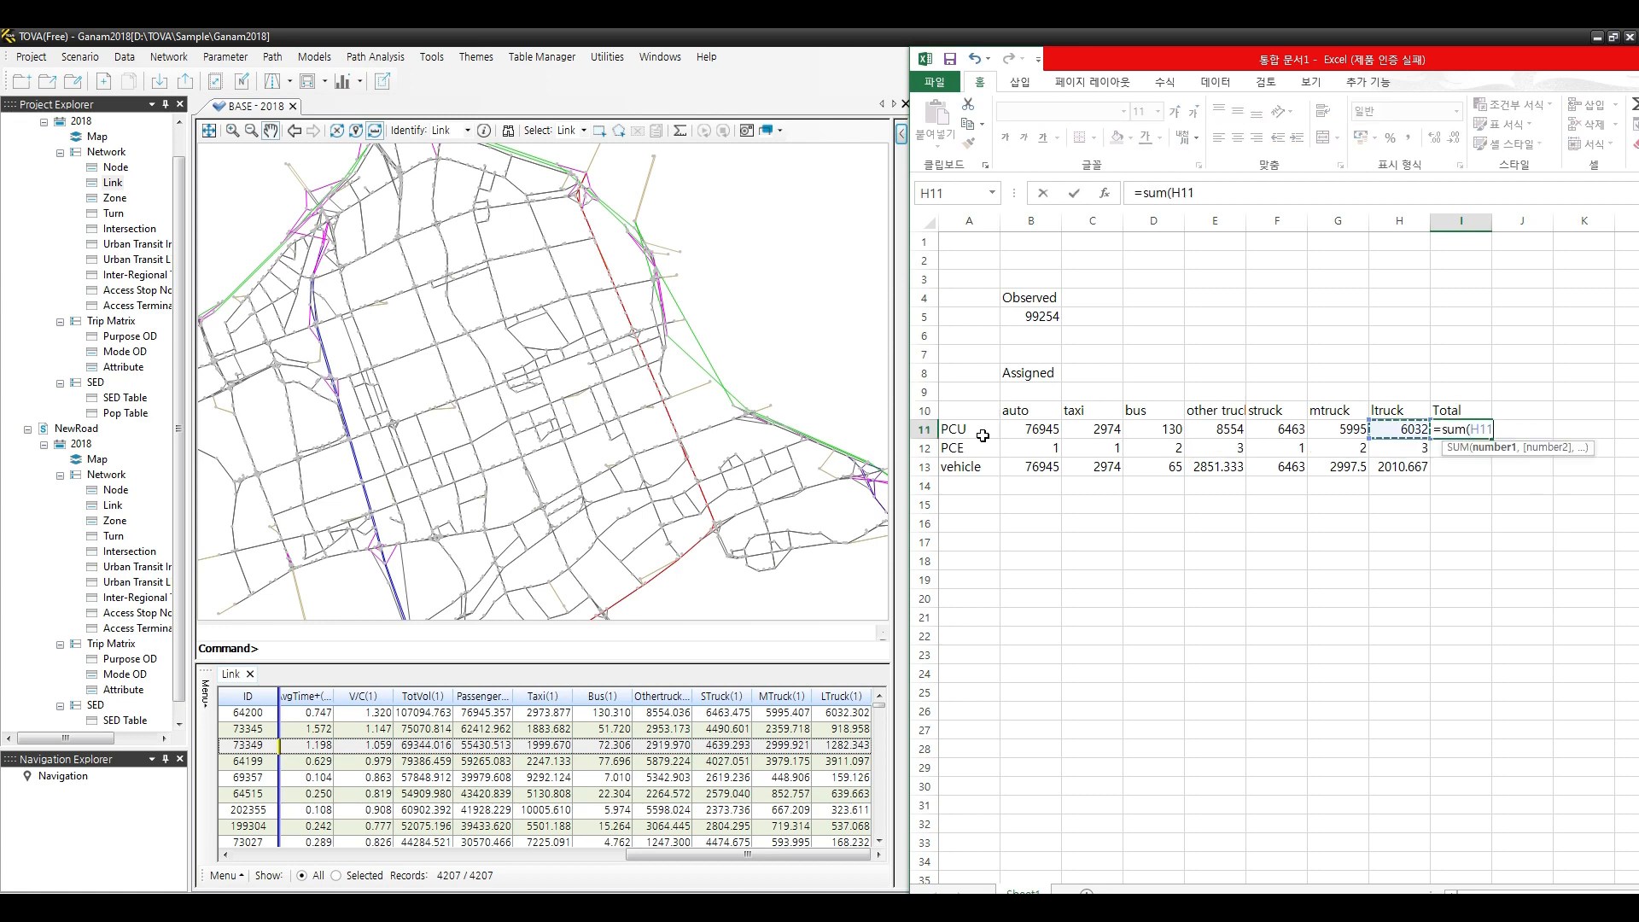
{"action": "key", "text": "shift+Left"}
{"action": "key", "text": "shift+Left"}
{"action": "key", "text": "shift+Left"}
{"action": "key", "text": "shift+Left"}
{"action": "key", "text": "shift+Left"}
{"action": "key", "text": "shift+Left"}
{"action": "key", "text": "ctrl+Return"}
Copy the PCU total formula from I11 to I13 to total the vehicle volumes.
{"action": "key", "text": "ctrl+c"}
{"action": "key", "text": "Down"}
{"action": "key", "text": "Down"}
{"action": "key", "text": "ctrl+v"}
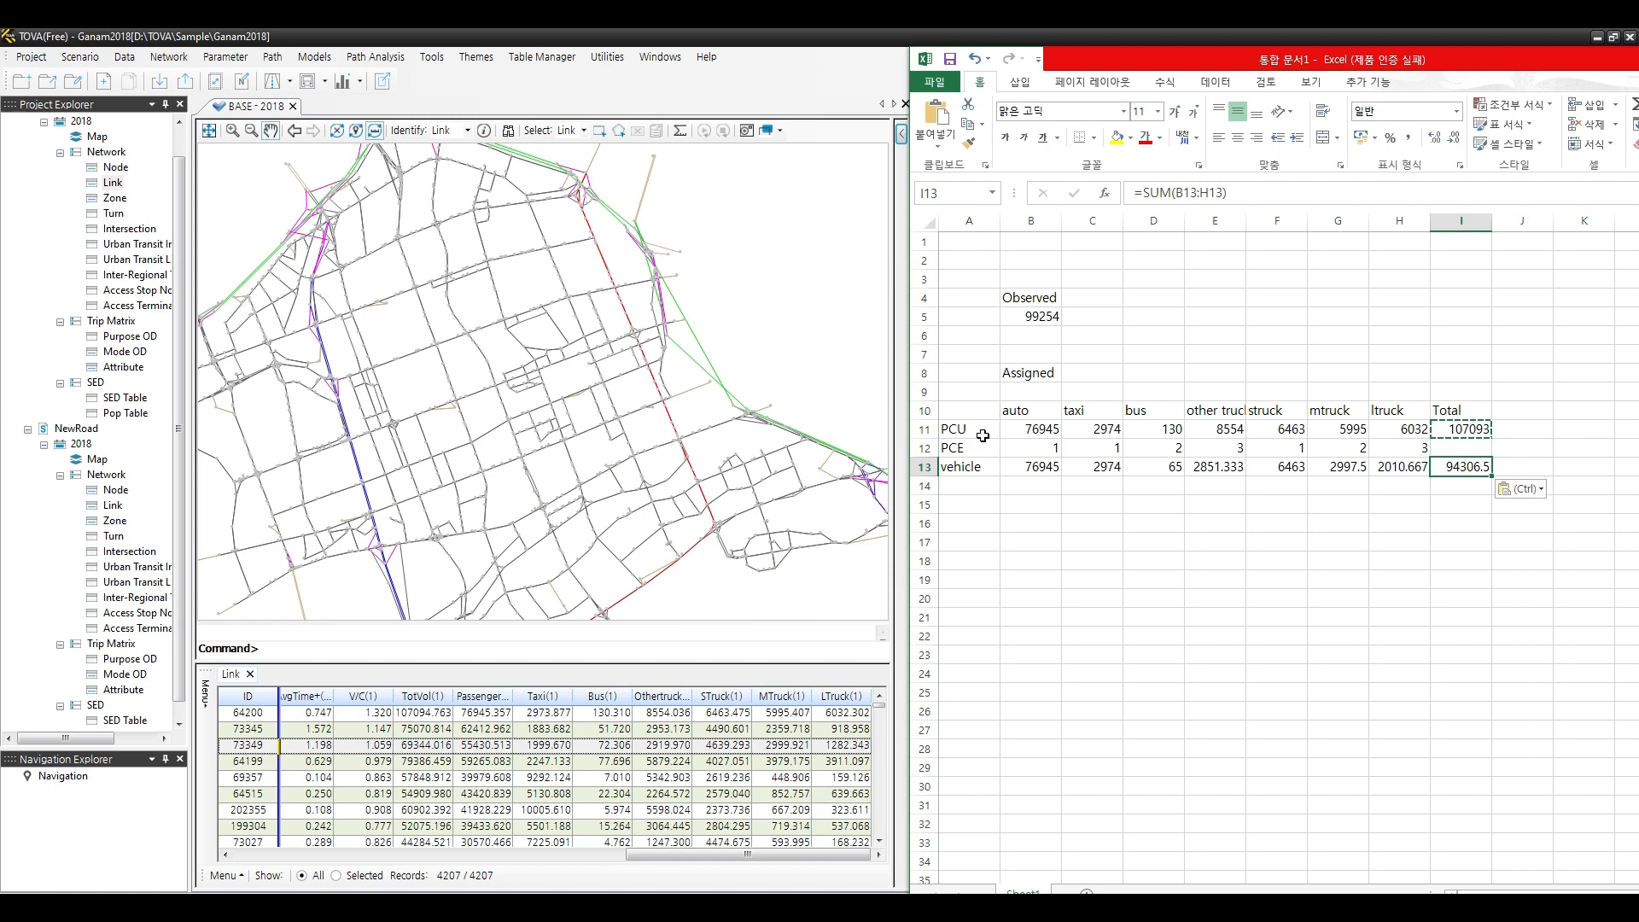
{"action": "key", "text": "Down"}
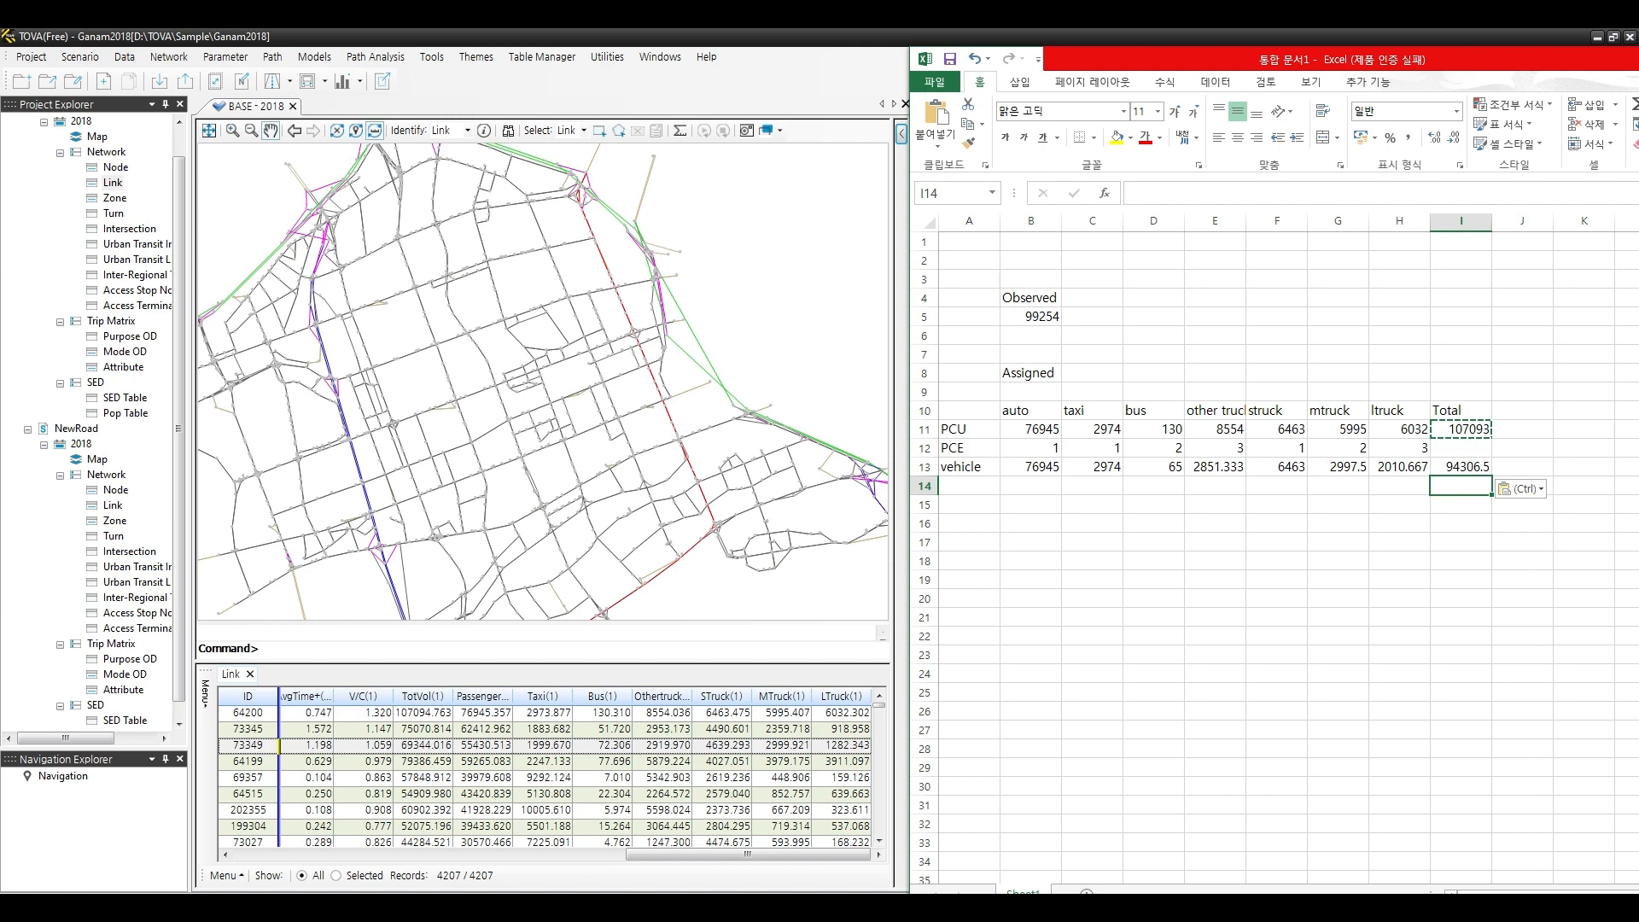
Enter the heading Error rate in B16.
{"action": "left_click", "coordinate": [1031, 523]}
{"action": "type", "text": "Error rate"}
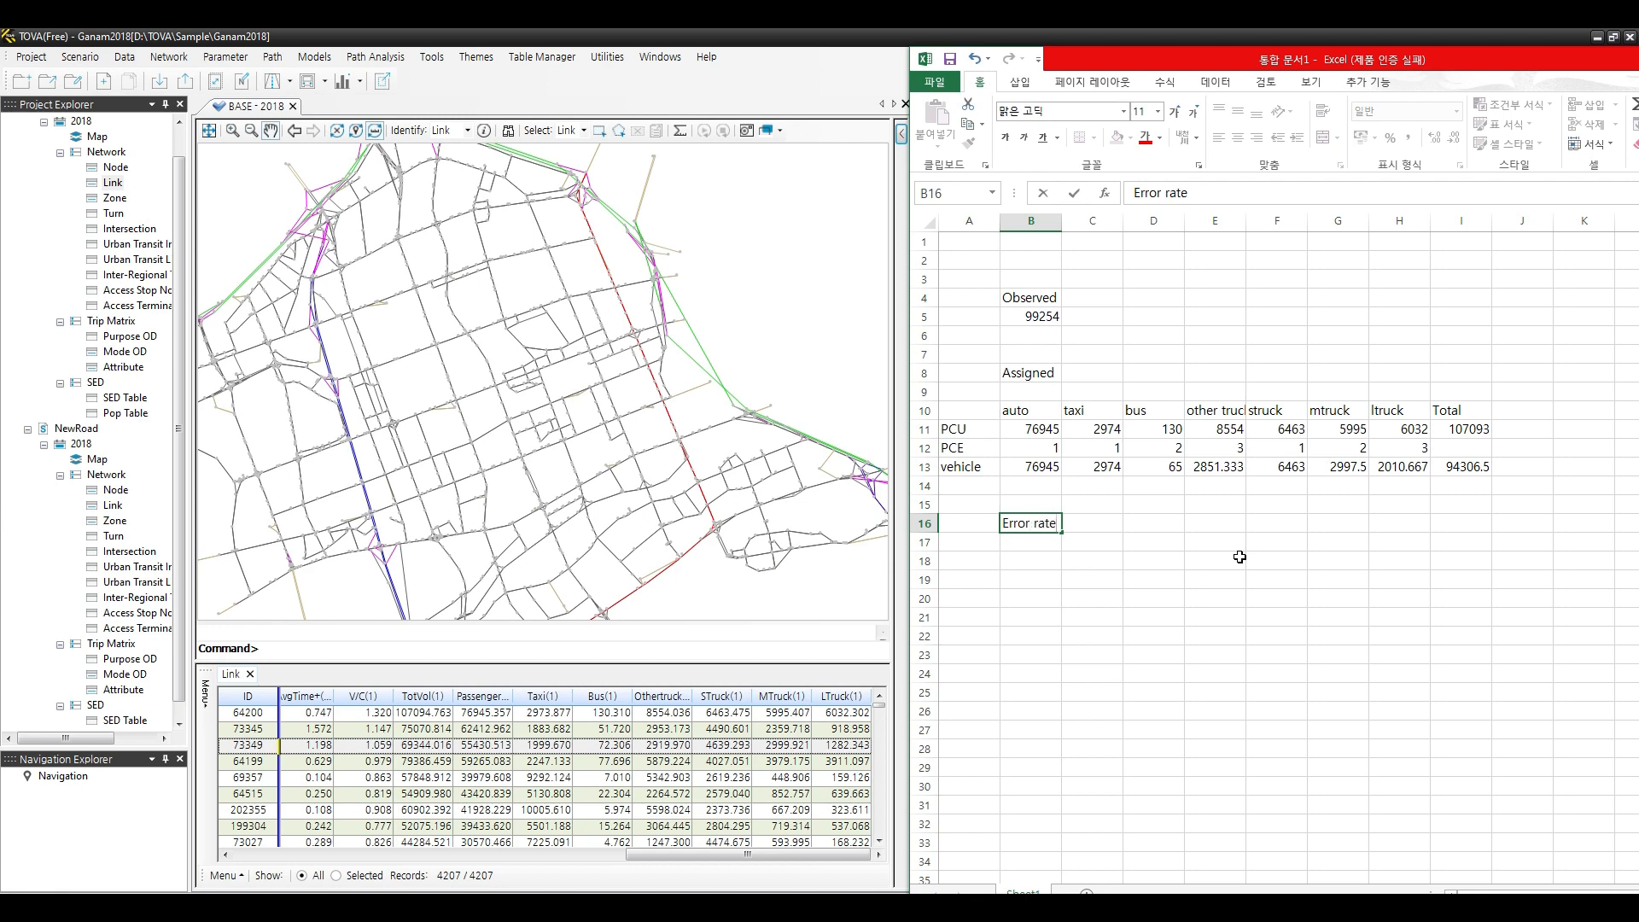
{"action": "key", "text": "Return"}
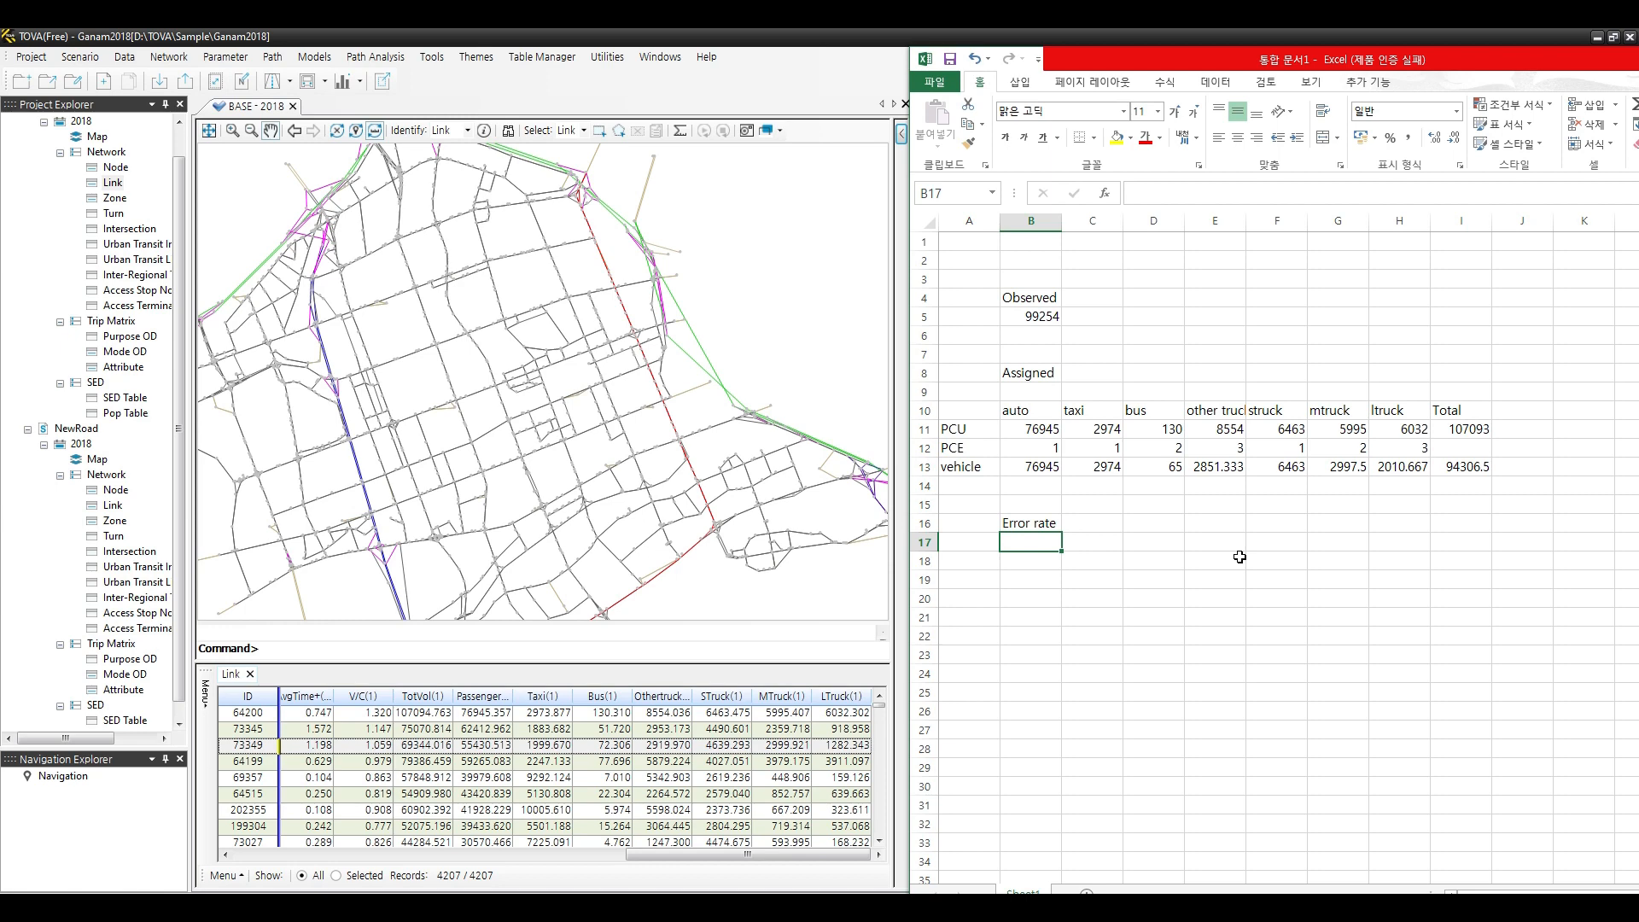
Calculate the percentage error of assigned against observed volume in B17 with =(I13-B5)/B5*100.
{"action": "type", "text": "=("}
{"action": "left_click", "coordinate": [1462, 465]}
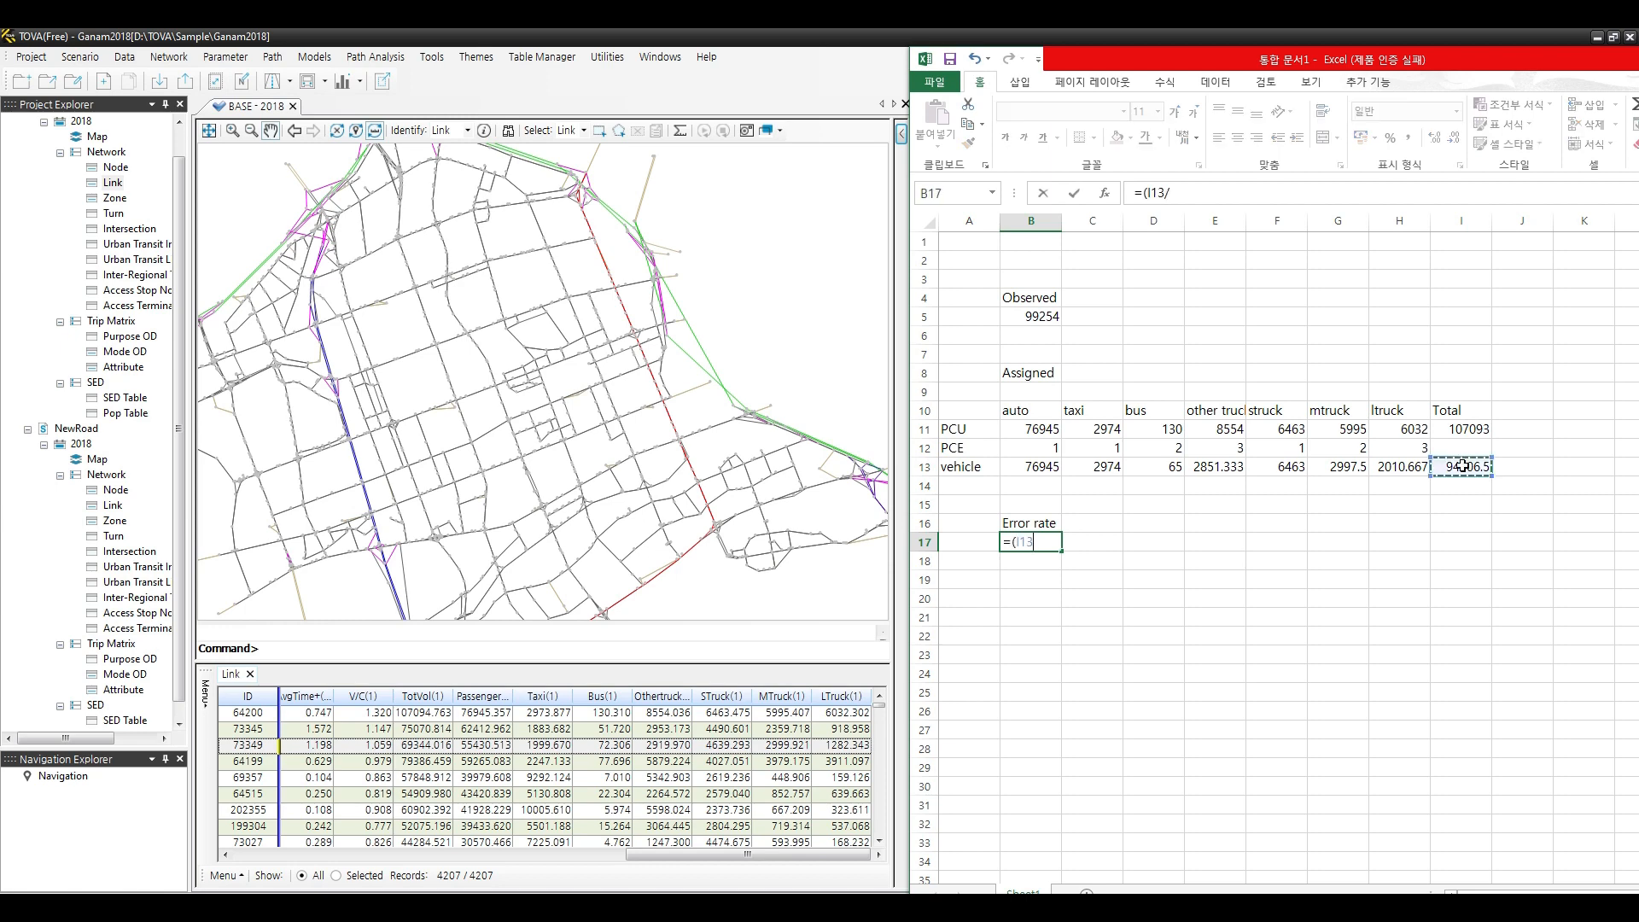
{"action": "type", "text": "-"}
{"action": "left_click", "coordinate": [1056, 317]}
{"action": "type", "text": ")/"}
{"action": "left_click", "coordinate": [1056, 318]}
{"action": "type", "text": "*100"}
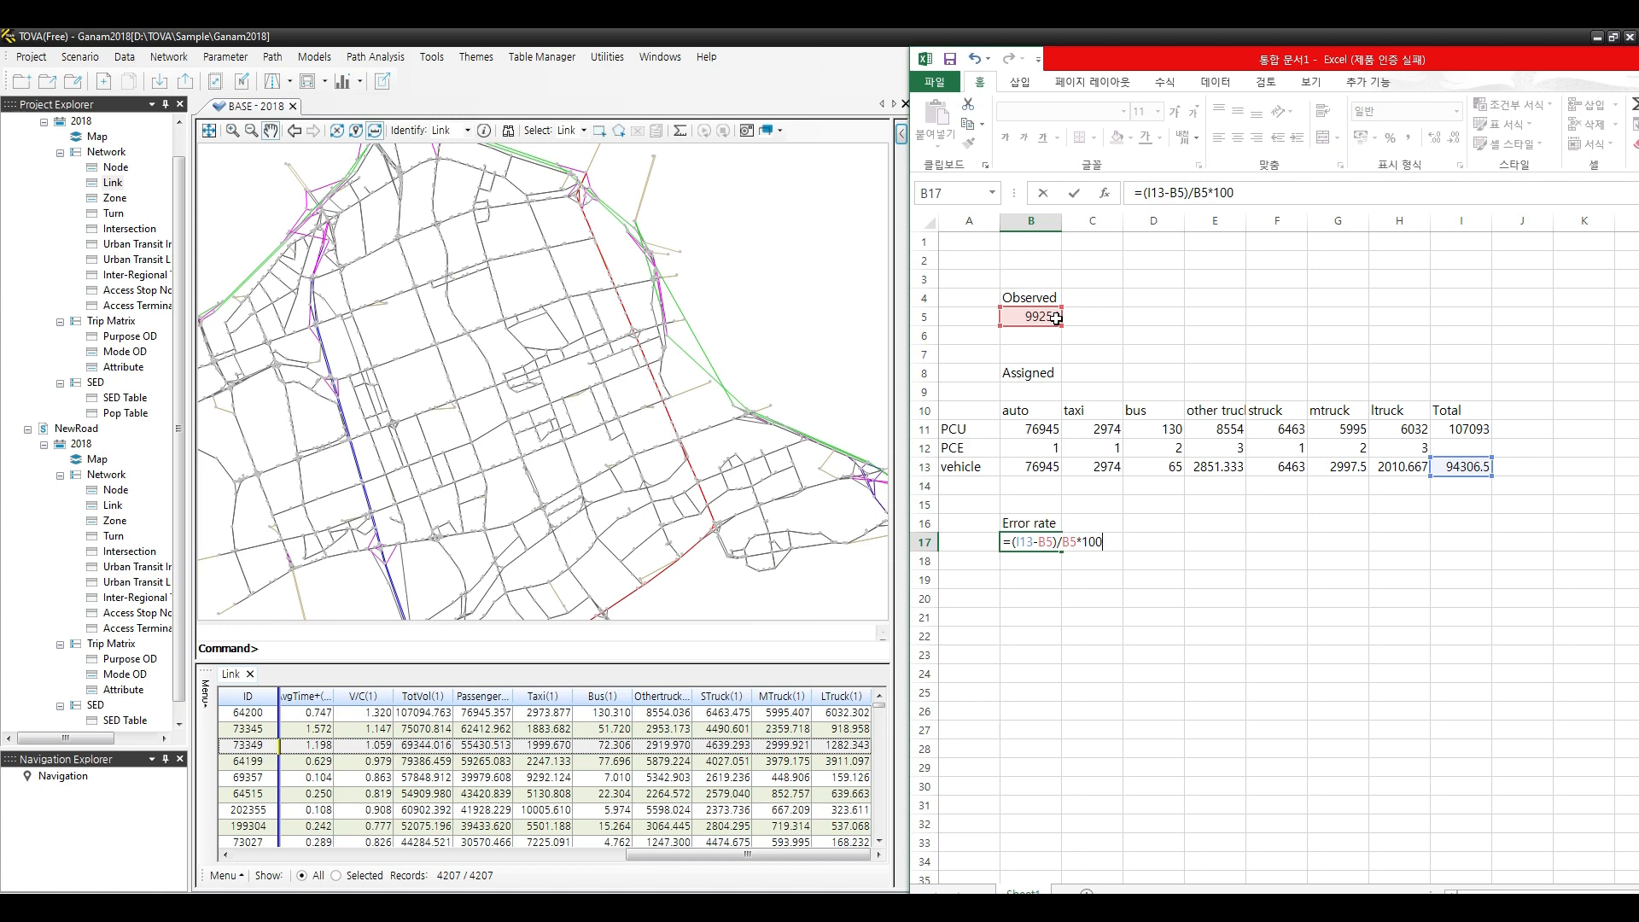
{"action": "key", "text": "Return"}
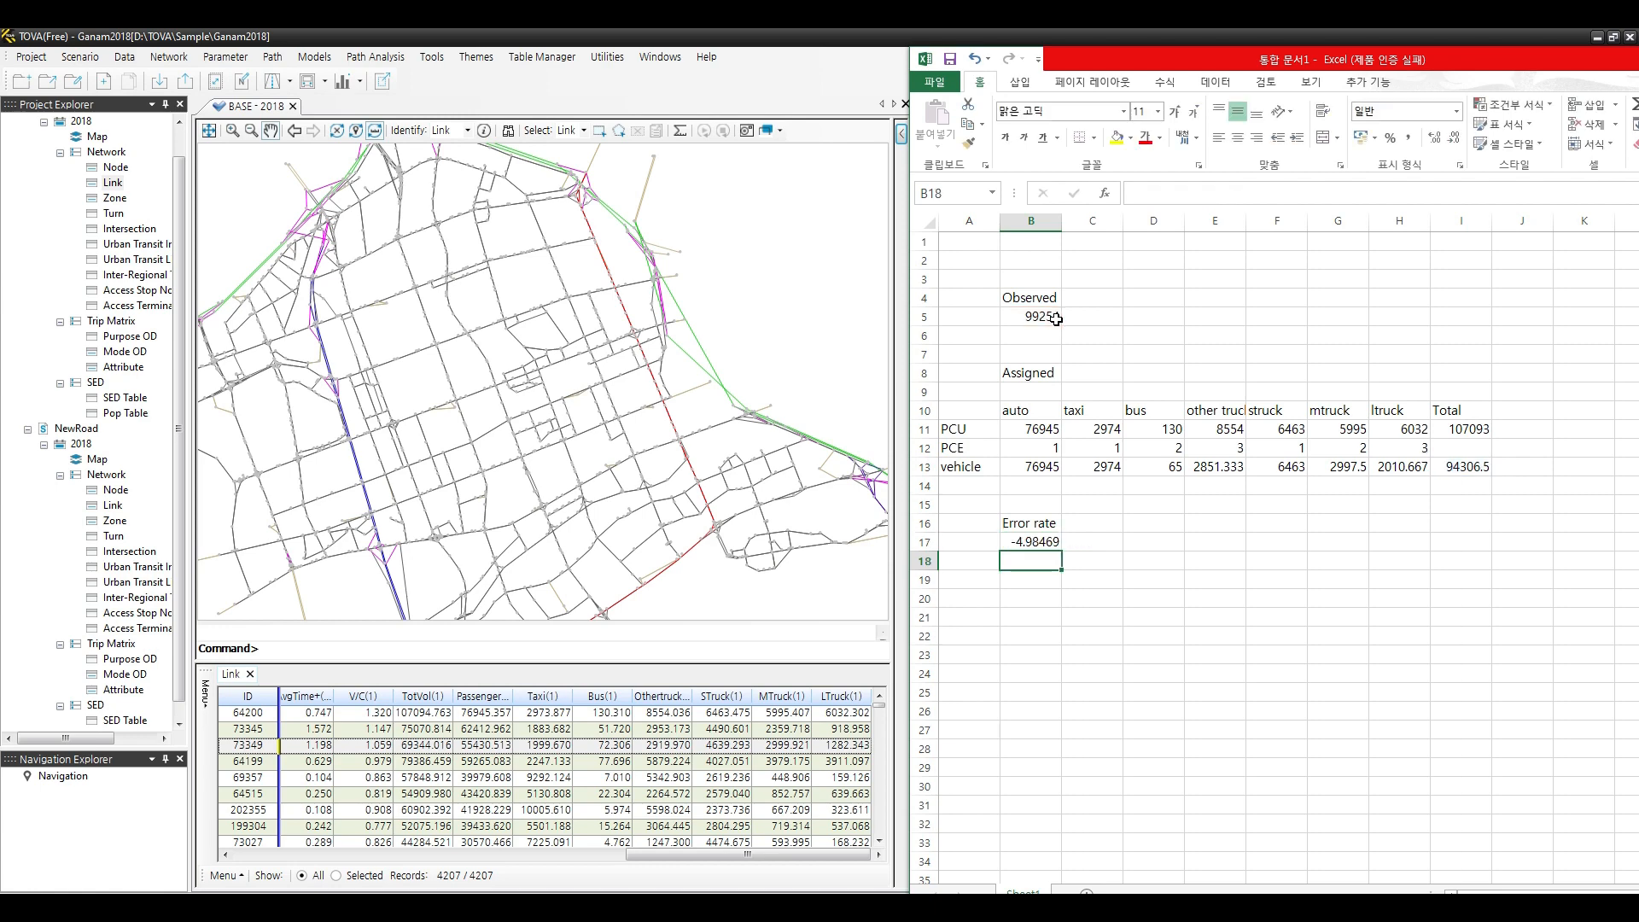
{"action": "left_click", "coordinate": [1037, 542]}
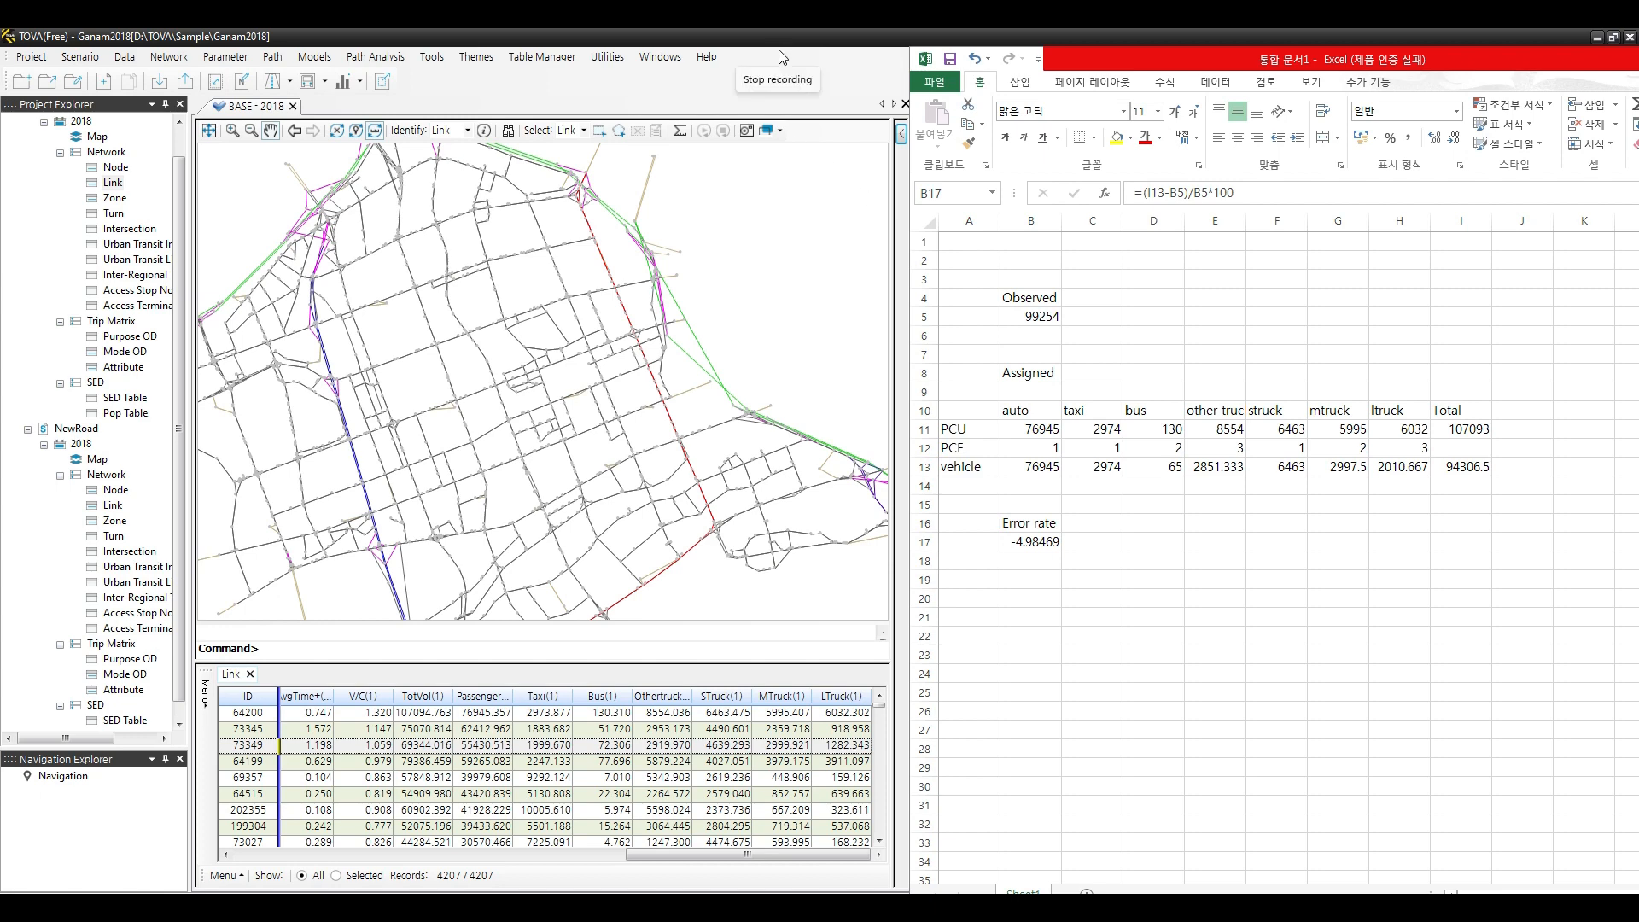
Switch to TOVA and save the Ganam2018 project.
{"action": "left_click", "coordinate": [29, 59]}
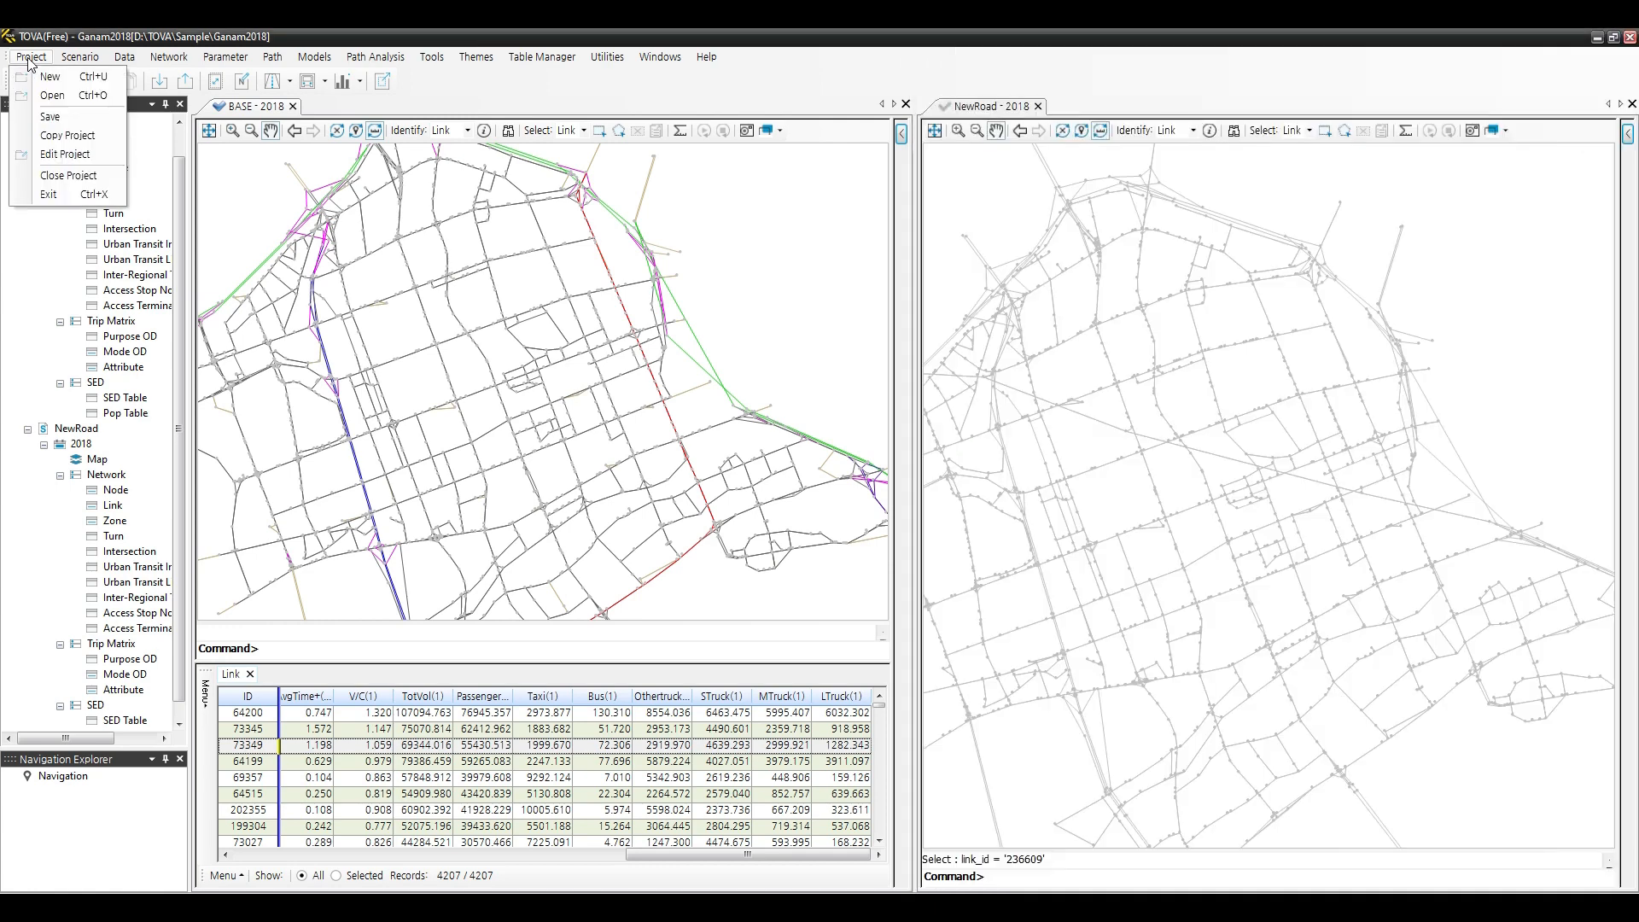
{"action": "left_click", "coordinate": [60, 120]}
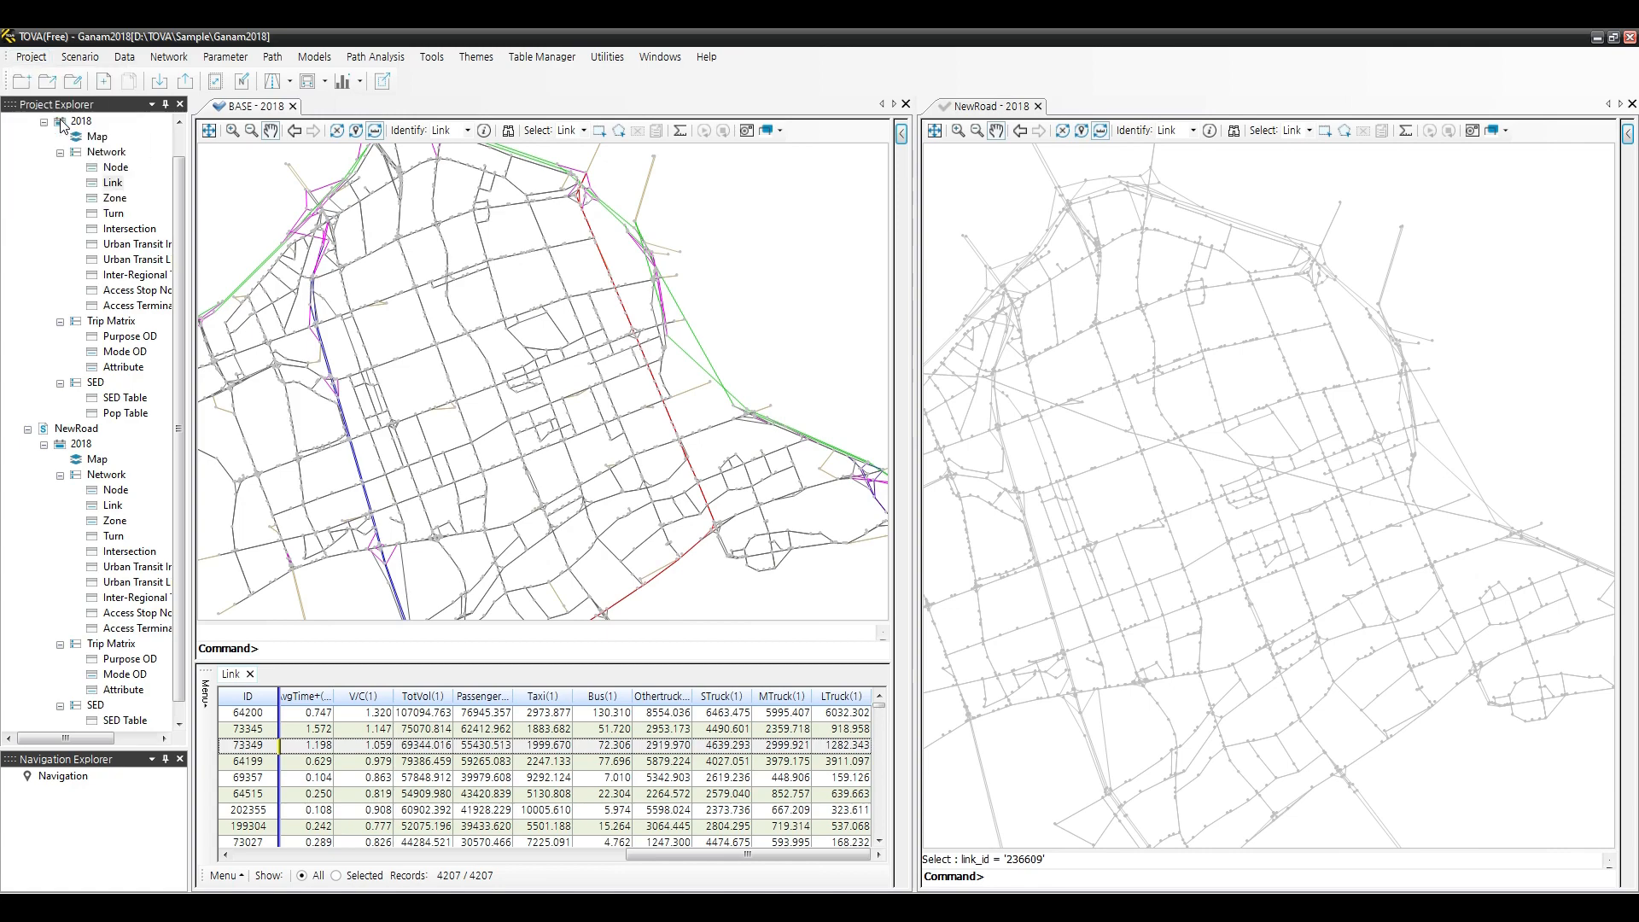